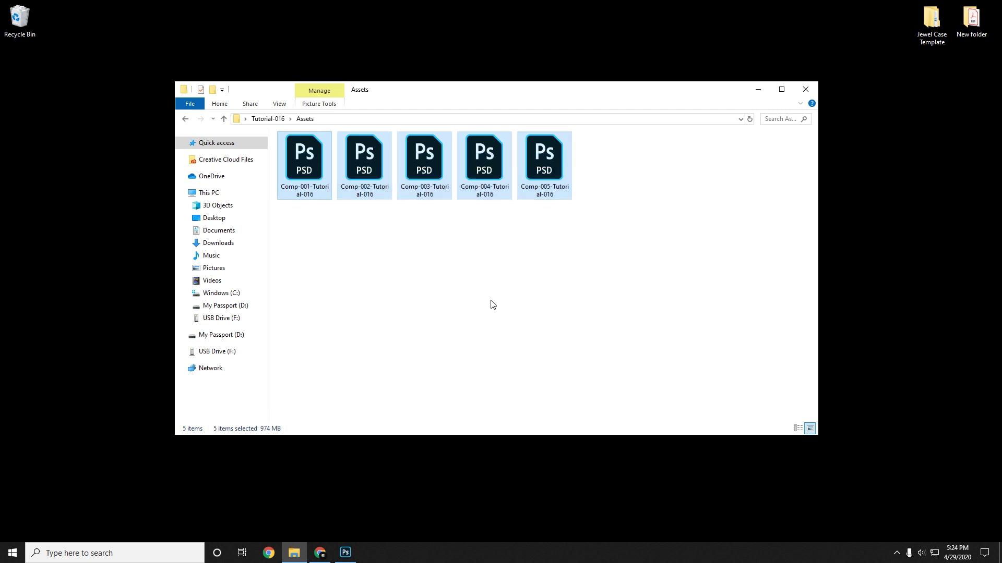
- Open Comp-001-Tutorial-016 through Comp-005-Tutorial-016 from the Assets folder in Photoshop, each as its own document
{"action": "left_click", "coordinate": [476, 291]}
{"action": "double_click", "coordinate": [315, 173]}
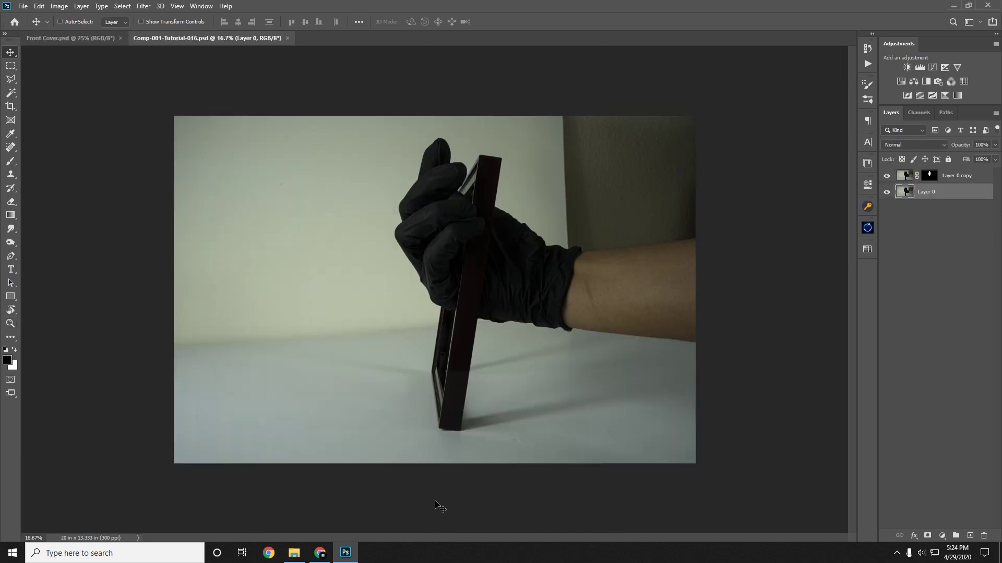
{"action": "left_click", "coordinate": [295, 552]}
{"action": "double_click", "coordinate": [371, 180]}
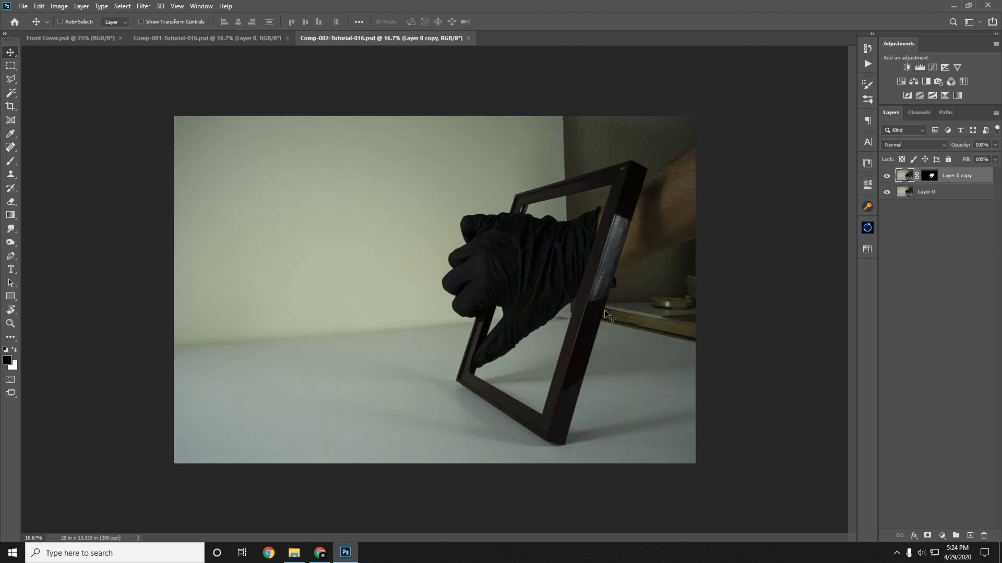
{"action": "left_click", "coordinate": [295, 552]}
{"action": "double_click", "coordinate": [419, 192]}
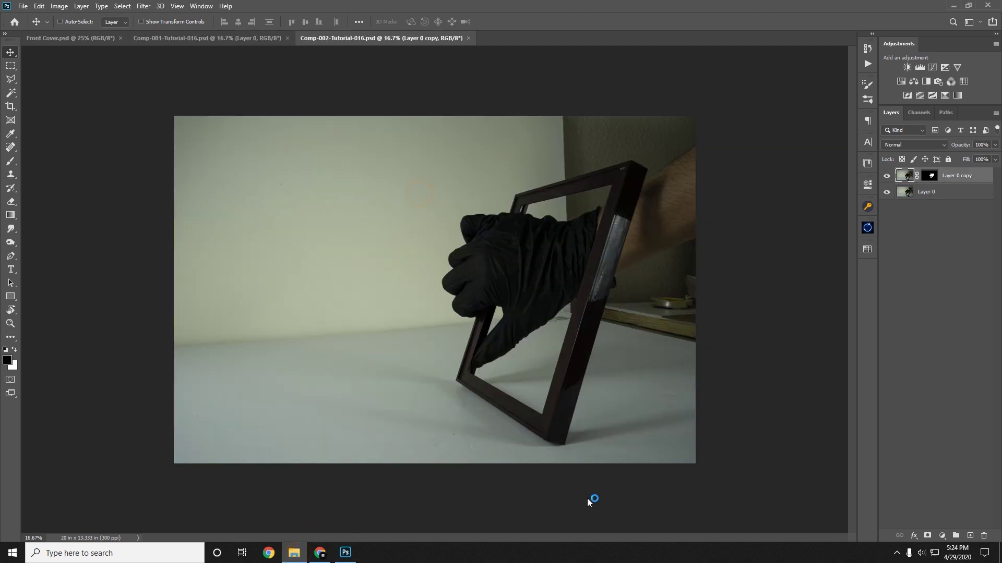
{"action": "left_click", "coordinate": [296, 554]}
{"action": "double_click", "coordinate": [510, 167]}
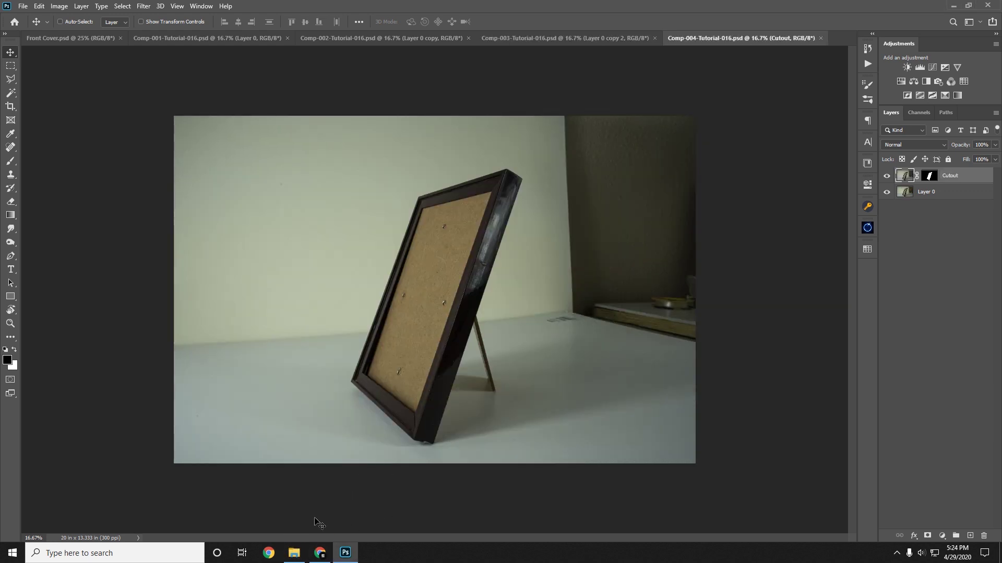
{"action": "left_click", "coordinate": [295, 553]}
{"action": "double_click", "coordinate": [538, 188]}
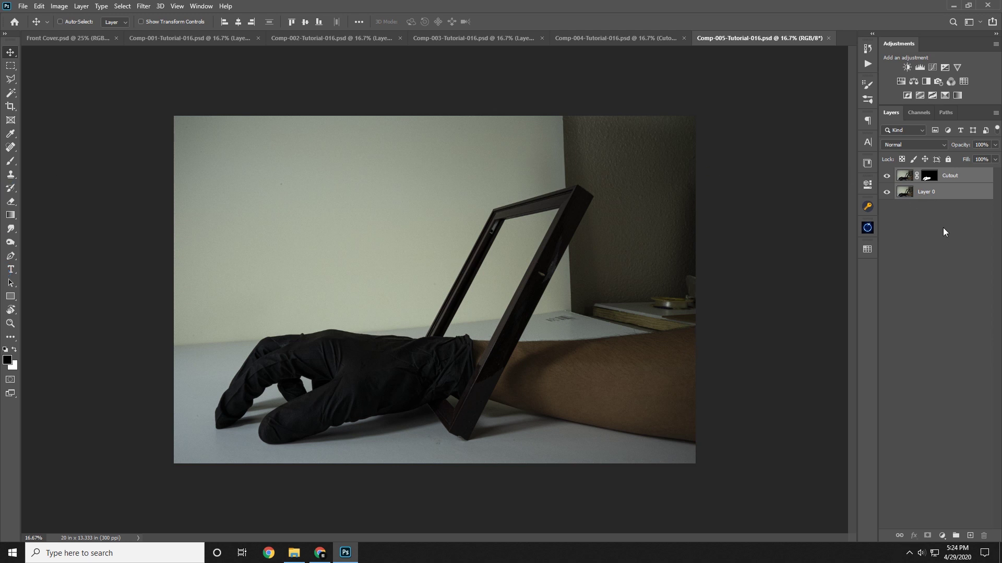
- Try to trace the upper edge of the gloved hand in Comp-005-Tutorial-016 with a Pen tool path
{"action": "left_click", "coordinate": [10, 321]}
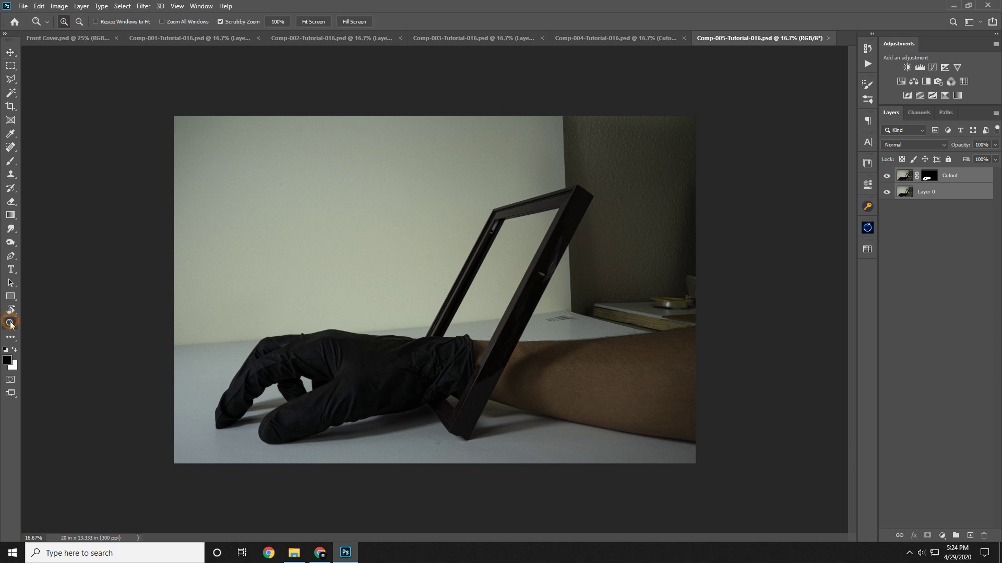
{"action": "left_click_drag", "start_coordinate": [464, 317], "coordinate": [652, 313]}
{"action": "left_click_drag", "start_coordinate": [340, 366], "coordinate": [568, 224]}
{"action": "left_click_drag", "start_coordinate": [313, 313], "coordinate": [626, 190]}
{"action": "left_click_drag", "start_coordinate": [490, 301], "coordinate": [716, 57]}
{"action": "left_click_drag", "start_coordinate": [626, 259], "coordinate": [595, 258]}
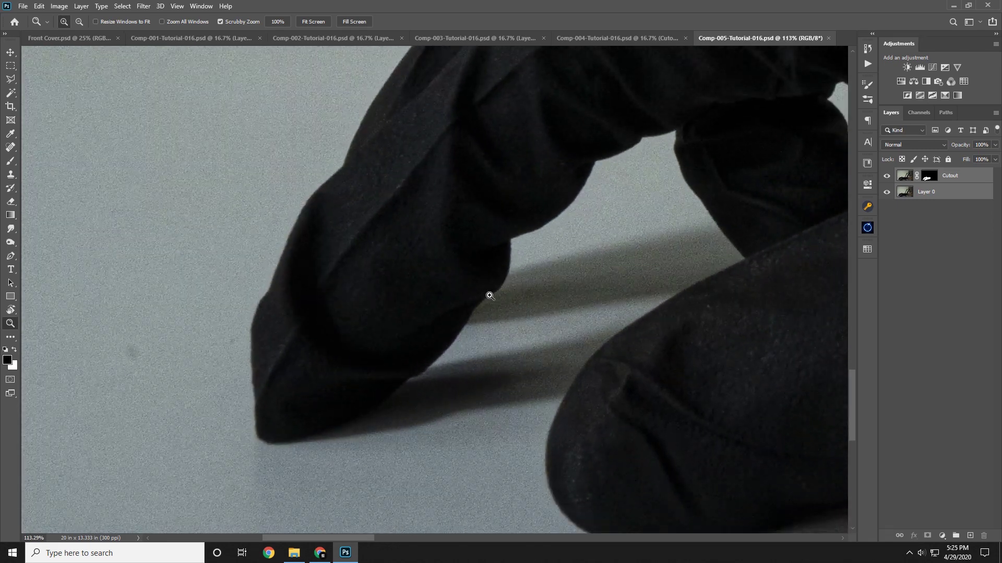
{"action": "key", "text": "p"}
{"action": "left_click", "coordinate": [273, 282]}
{"action": "left_click_drag", "start_coordinate": [300, 228], "coordinate": [332, 180]}
{"action": "left_click_drag", "start_coordinate": [361, 138], "coordinate": [391, 266]}
{"action": "left_click_drag", "start_coordinate": [412, 246], "coordinate": [429, 224]}
{"action": "left_click_drag", "start_coordinate": [477, 184], "coordinate": [519, 162]}
{"action": "left_click_drag", "start_coordinate": [605, 129], "coordinate": [782, 137]}
{"action": "left_click_drag", "start_coordinate": [674, 291], "coordinate": [636, 310]}
{"action": "left_click_drag", "start_coordinate": [550, 347], "coordinate": [557, 261]}
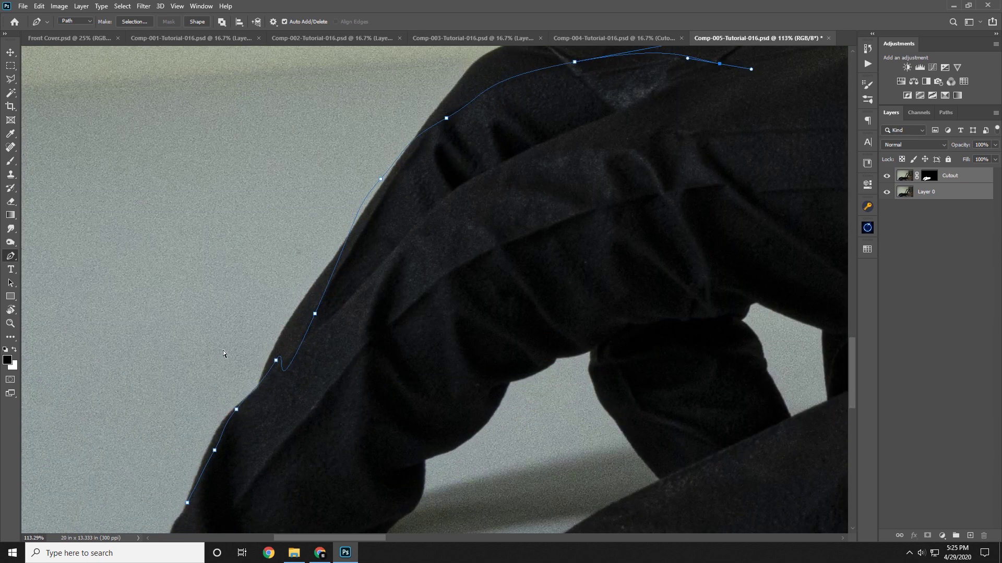
- Undo all the path points drawn along the glove's edge
{"action": "key", "text": "ctrl+z"}
{"action": "key", "text": "ctrl+z"}
{"action": "key", "text": "ctrl+z"}
{"action": "key", "text": "ctrl+z"}
{"action": "key", "text": "ctrl+z"}
{"action": "key", "text": "ctrl+z"}
{"action": "key", "text": "ctrl+z"}
{"action": "key", "text": "ctrl+z"}
{"action": "key", "text": "ctrl+z"}
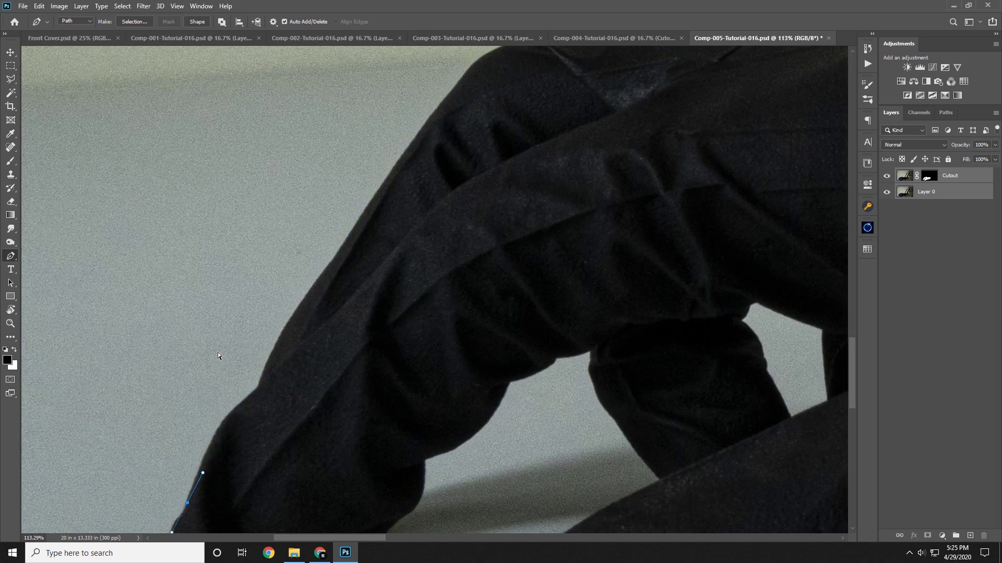
{"action": "key", "text": "ctrl+z"}
{"action": "left_click_drag", "start_coordinate": [197, 405], "coordinate": [228, 247]}
{"action": "left_click", "coordinate": [10, 322]}
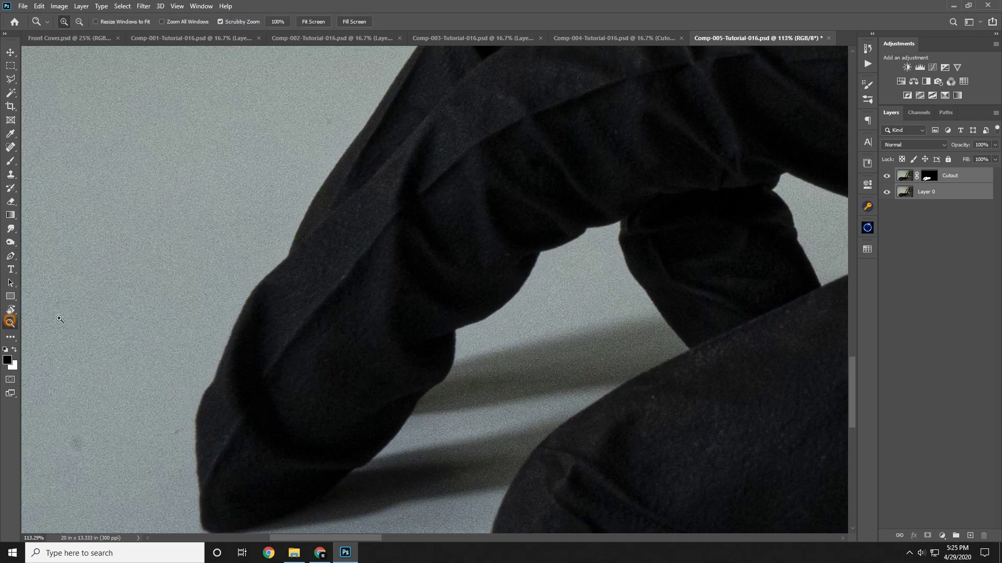
{"action": "left_click_drag", "start_coordinate": [486, 279], "coordinate": [401, 275]}
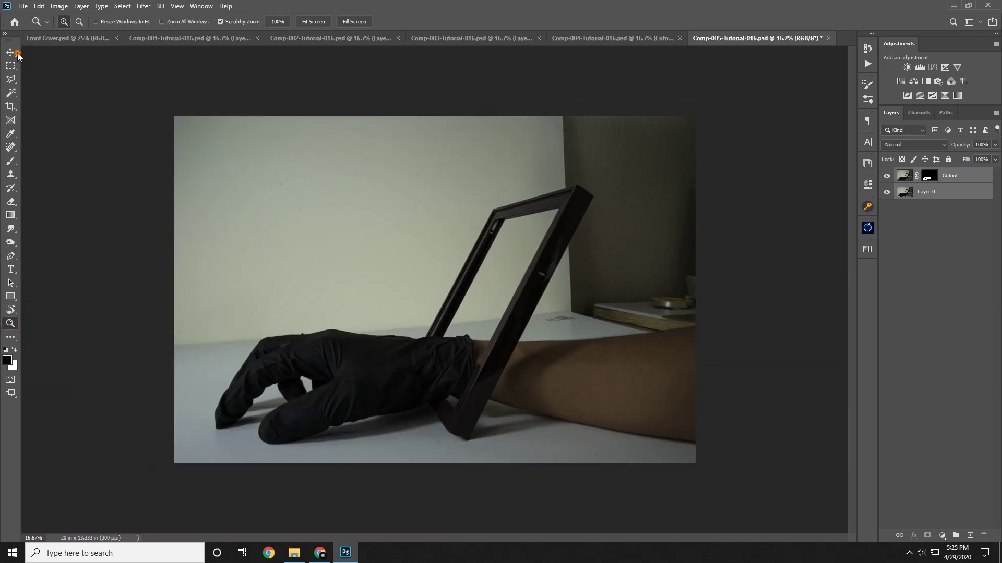
- Copy the masked hand layer "Layer 0 copy" from Comp-001-Tutorial-016 into Front Cover.psd and close the source document
{"action": "left_click", "coordinate": [17, 53]}
{"action": "left_click", "coordinate": [133, 38]}
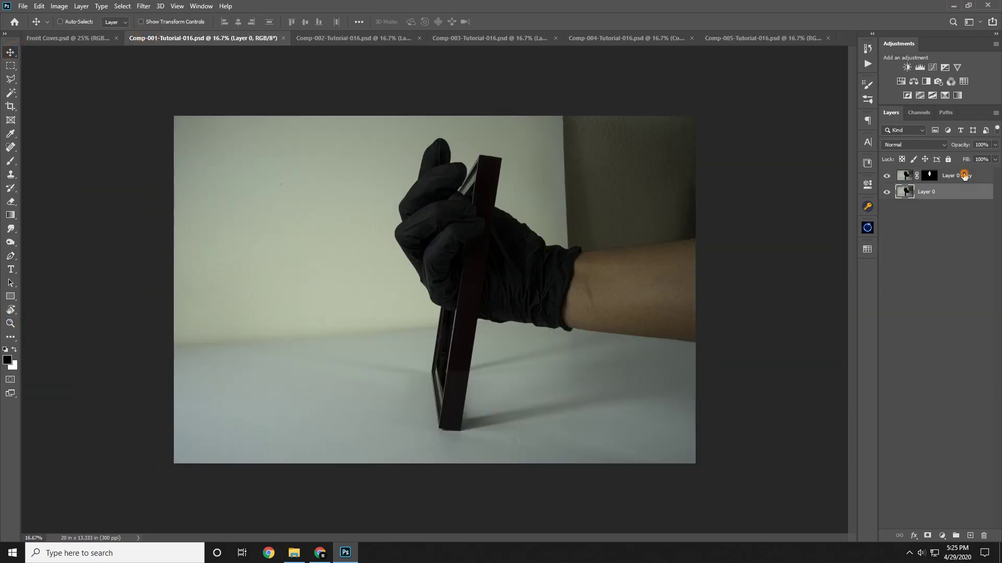
{"action": "left_click", "coordinate": [964, 176]}
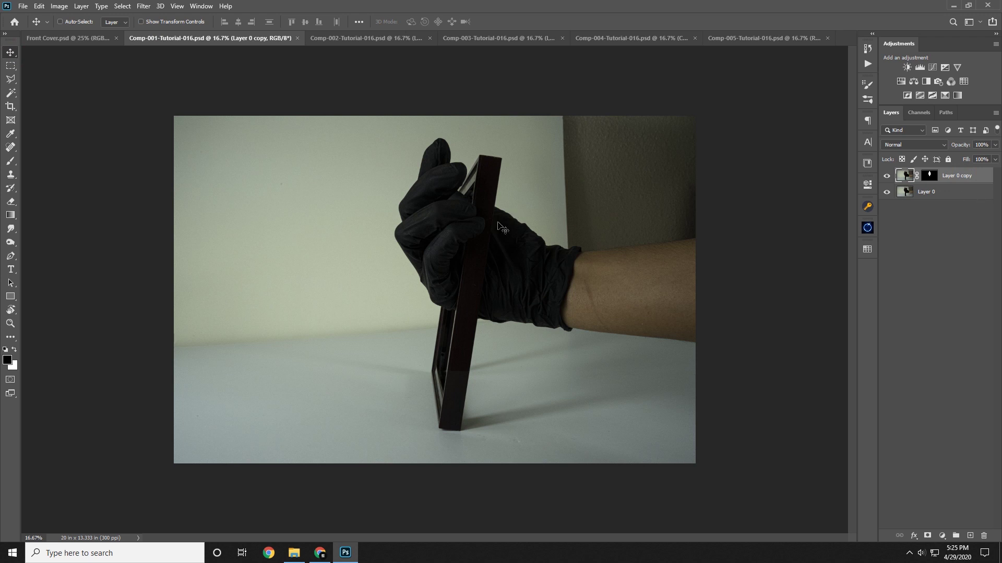
{"action": "left_click_drag", "start_coordinate": [477, 210], "coordinate": [464, 373]}
{"action": "left_click", "coordinate": [228, 39]}
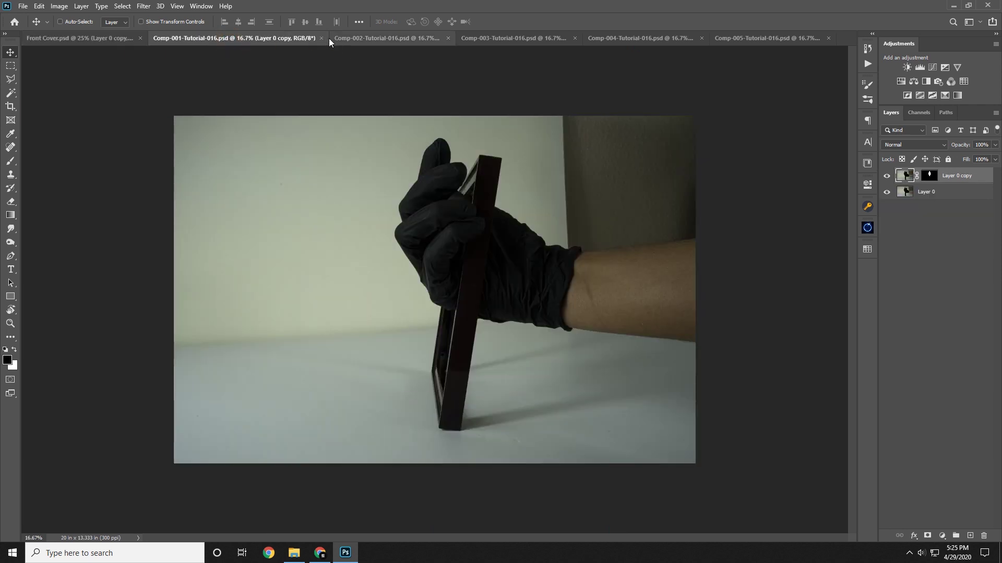
{"action": "left_click", "coordinate": [322, 38]}
- Copy the masked hand layer "Layer 0 copy" from Comp-002-Tutorial-016 into Front Cover.psd and close the source document
{"action": "left_click", "coordinate": [278, 40]}
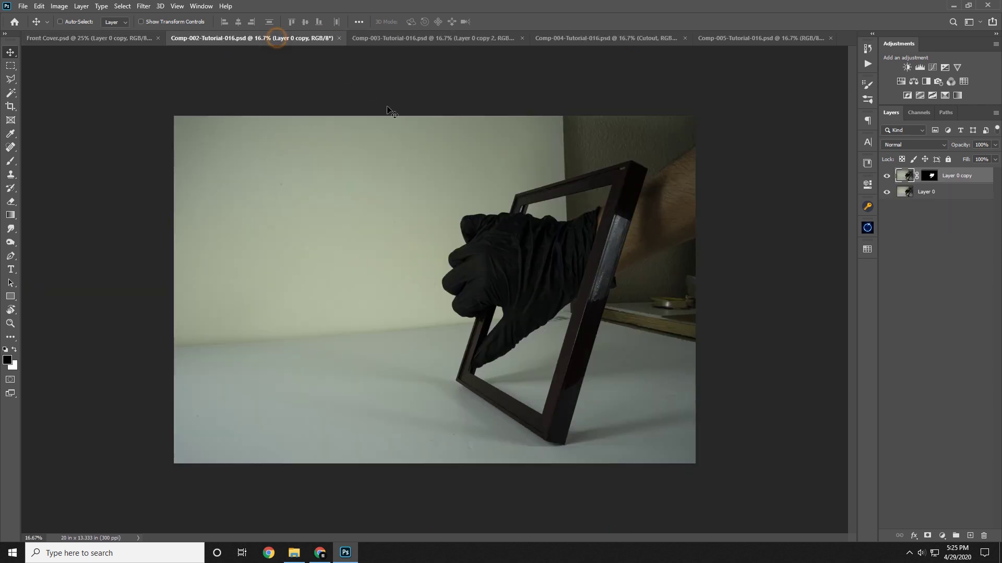
{"action": "left_click_drag", "start_coordinate": [591, 201], "coordinate": [434, 291]}
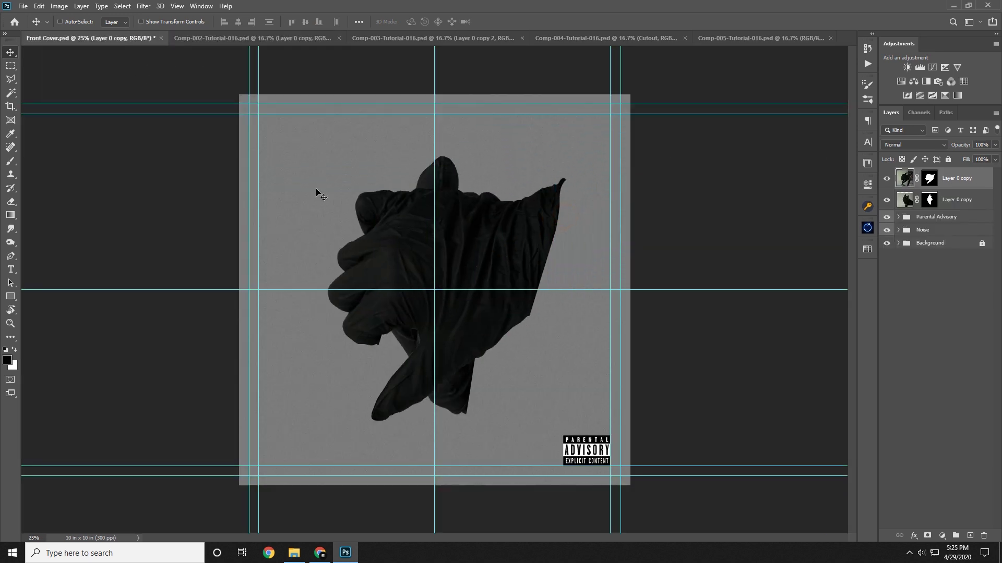
{"action": "left_click", "coordinate": [235, 43]}
{"action": "left_click", "coordinate": [338, 38]}
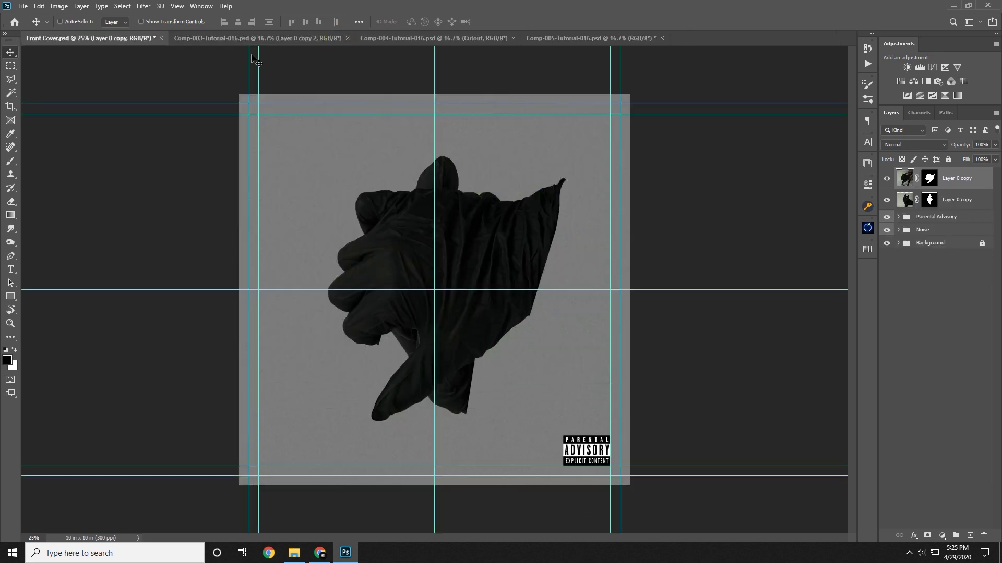
- Copy the hand cutout "Layer 0 copy 2" from Comp-003-Tutorial-016 into Front Cover.psd and close the source document
{"action": "left_click", "coordinate": [254, 38]}
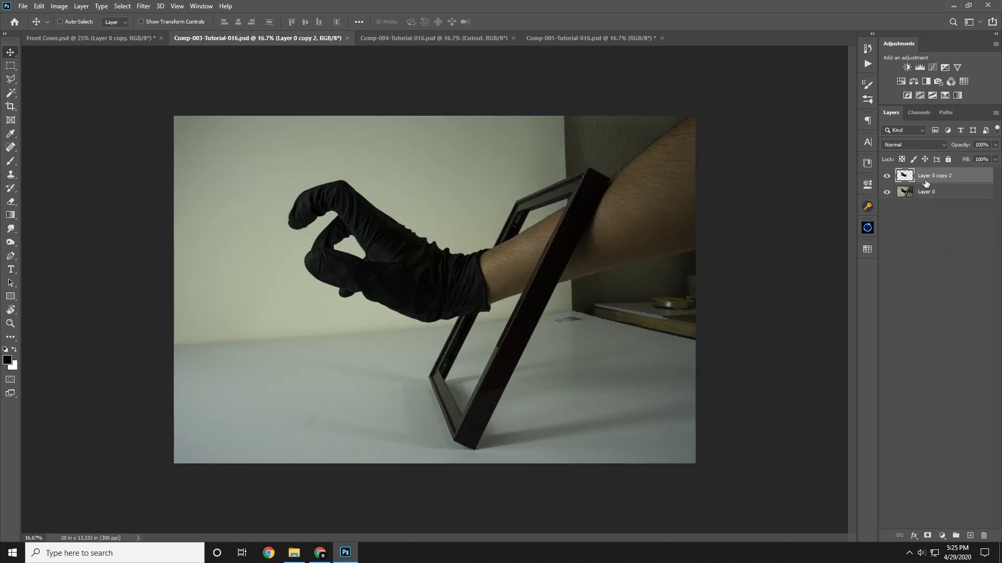
{"action": "left_click_drag", "start_coordinate": [926, 182], "coordinate": [409, 218]}
{"action": "left_click_drag", "start_coordinate": [492, 220], "coordinate": [507, 246]}
{"action": "left_click", "coordinate": [333, 41]}
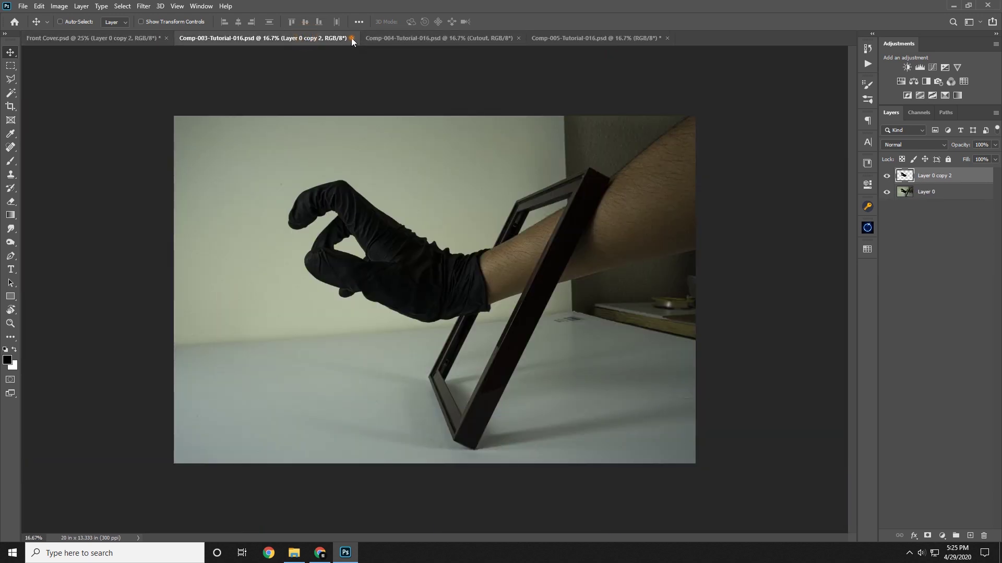
{"action": "left_click", "coordinate": [352, 38]}
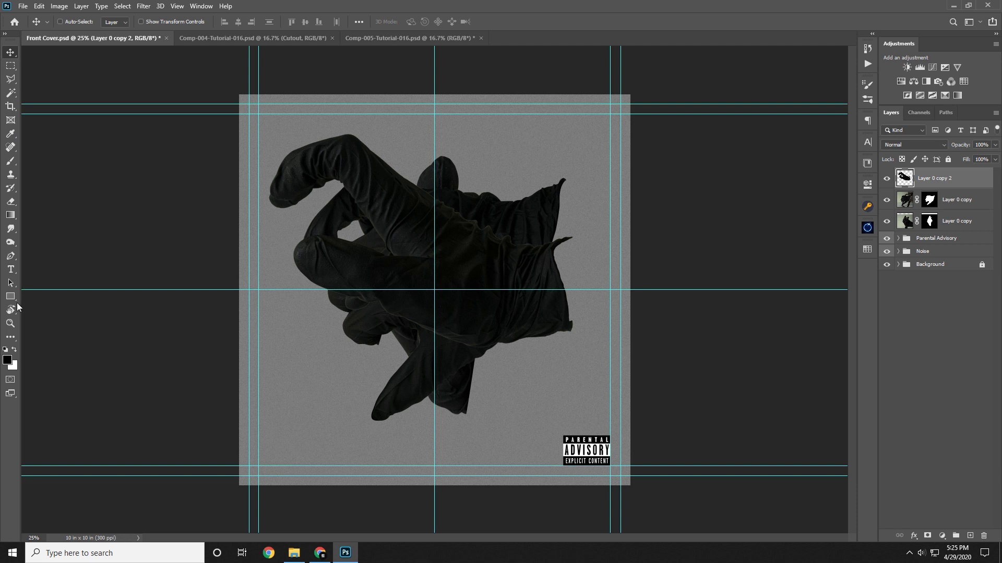
- Inspect the picture frame in Comp-004-Tutorial-016 up close and compare its Cutout layer with Layer 0
{"action": "left_click", "coordinate": [11, 324]}
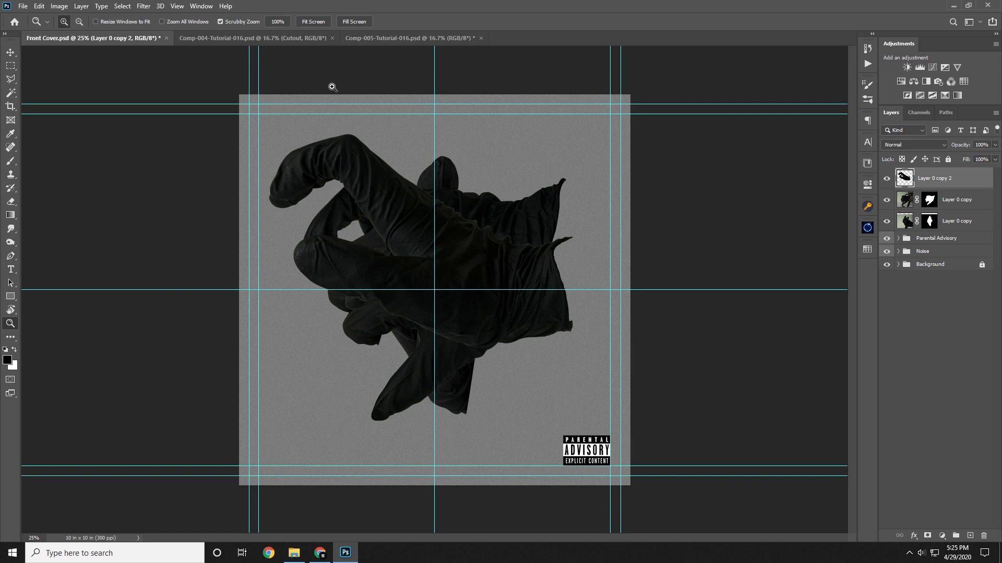
{"action": "left_click", "coordinate": [290, 38]}
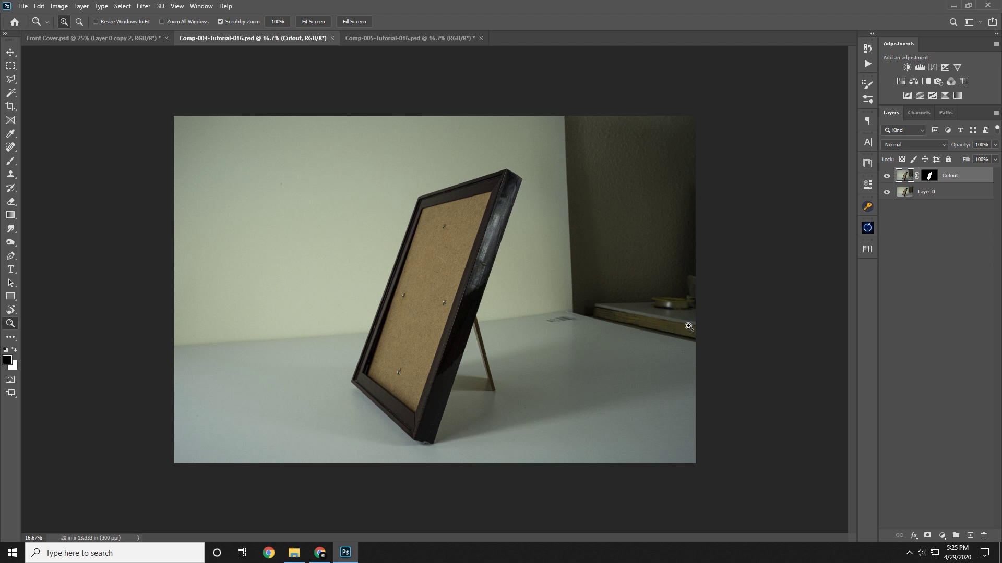
{"action": "left_click_drag", "start_coordinate": [510, 430], "coordinate": [566, 425]}
{"action": "left_click_drag", "start_coordinate": [566, 424], "coordinate": [541, 406]}
{"action": "left_click_drag", "start_coordinate": [552, 382], "coordinate": [506, 370]}
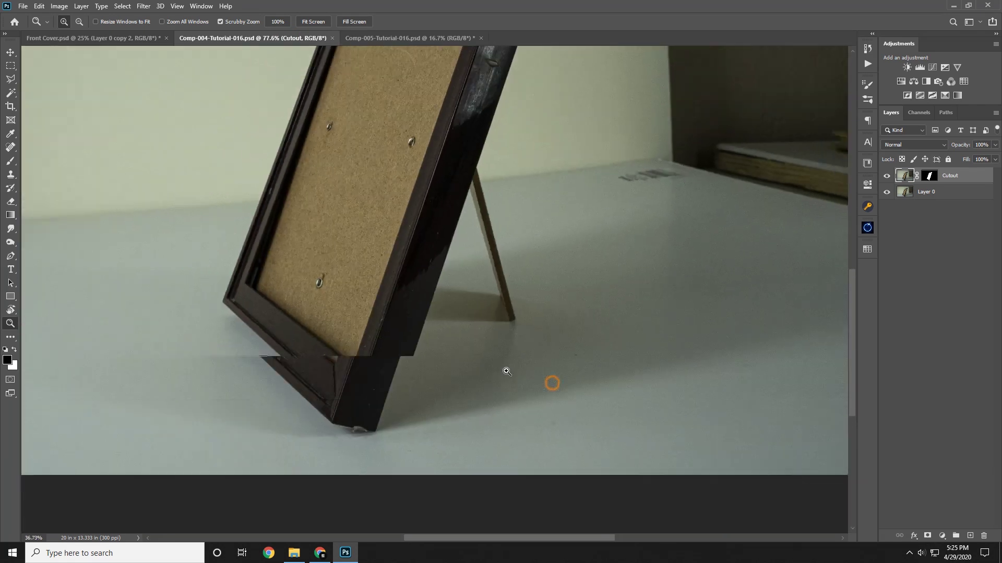
{"action": "left_click_drag", "start_coordinate": [823, 218], "coordinate": [792, 219]}
{"action": "left_click_drag", "start_coordinate": [668, 233], "coordinate": [679, 237]}
{"action": "left_click_drag", "start_coordinate": [408, 363], "coordinate": [461, 362]}
{"action": "left_click_drag", "start_coordinate": [463, 362], "coordinate": [451, 328]}
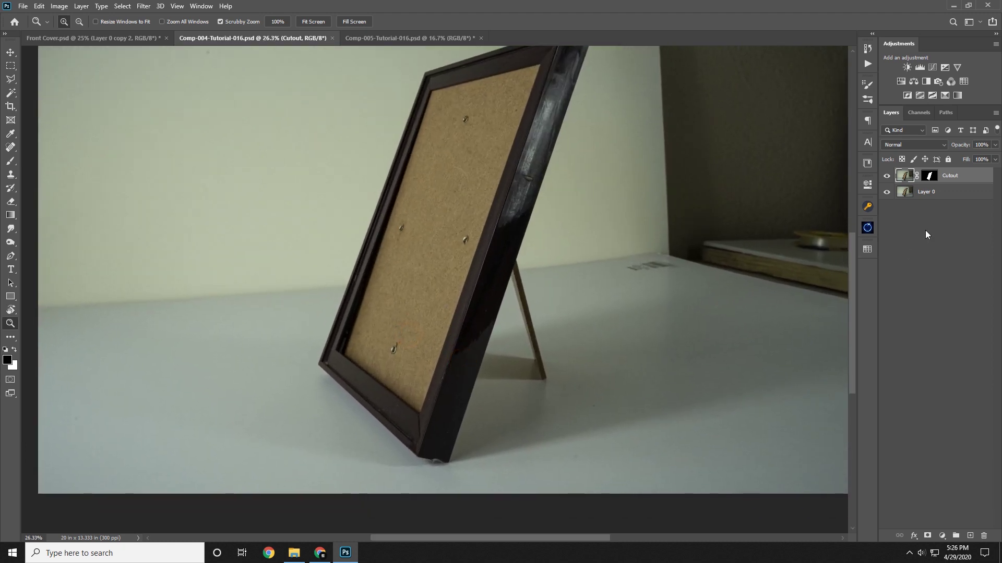
{"action": "left_click", "coordinate": [888, 177]}
{"action": "left_click", "coordinate": [888, 176]}
{"action": "left_click", "coordinate": [887, 194]}
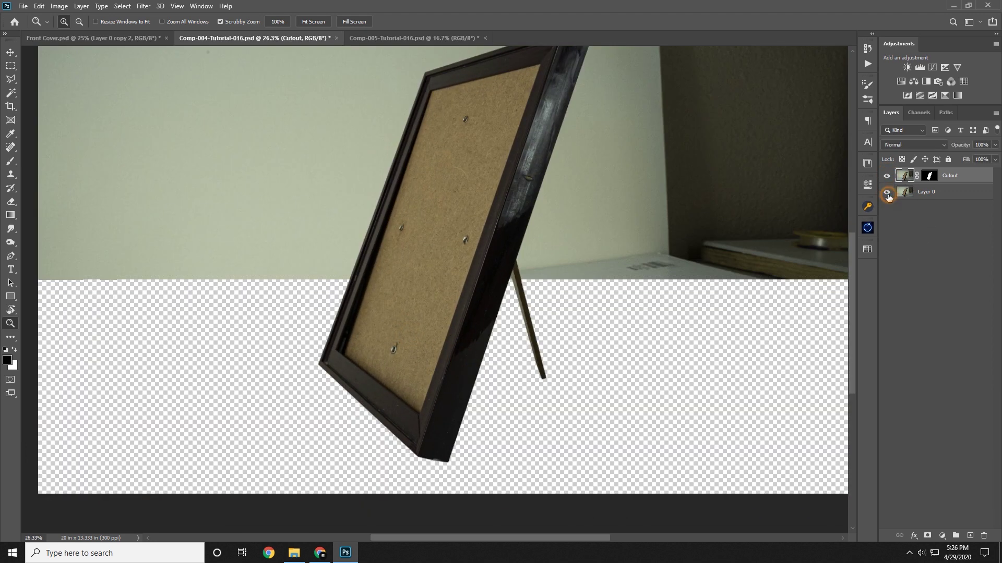
{"action": "left_click", "coordinate": [887, 193]}
- Rename Layer 0 in Comp-004-Tutorial-016 as Shadows
{"action": "left_click", "coordinate": [936, 192]}
{"action": "double_click", "coordinate": [936, 191]}
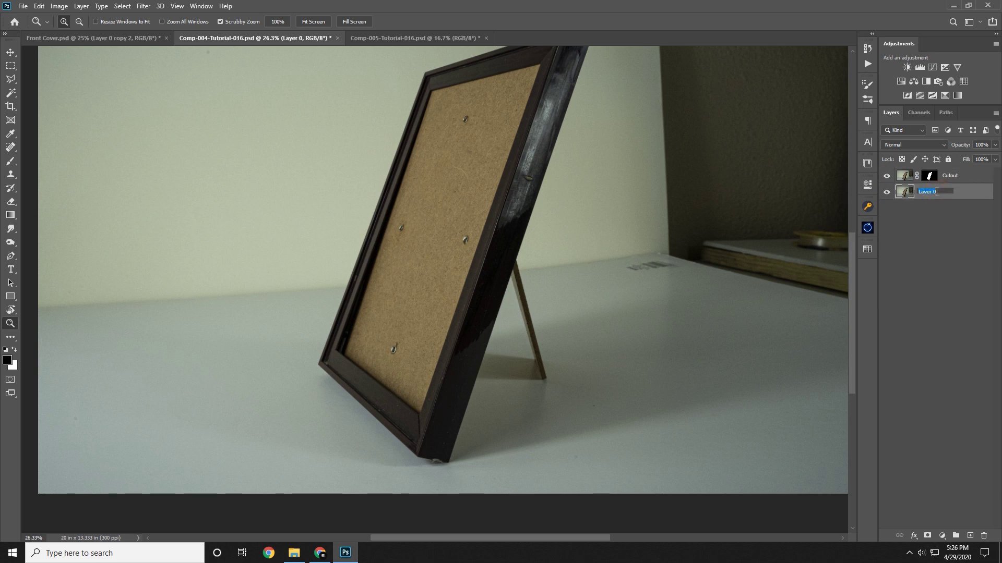
{"action": "type", "text": "Shadows"}
{"action": "key", "text": "Return"}
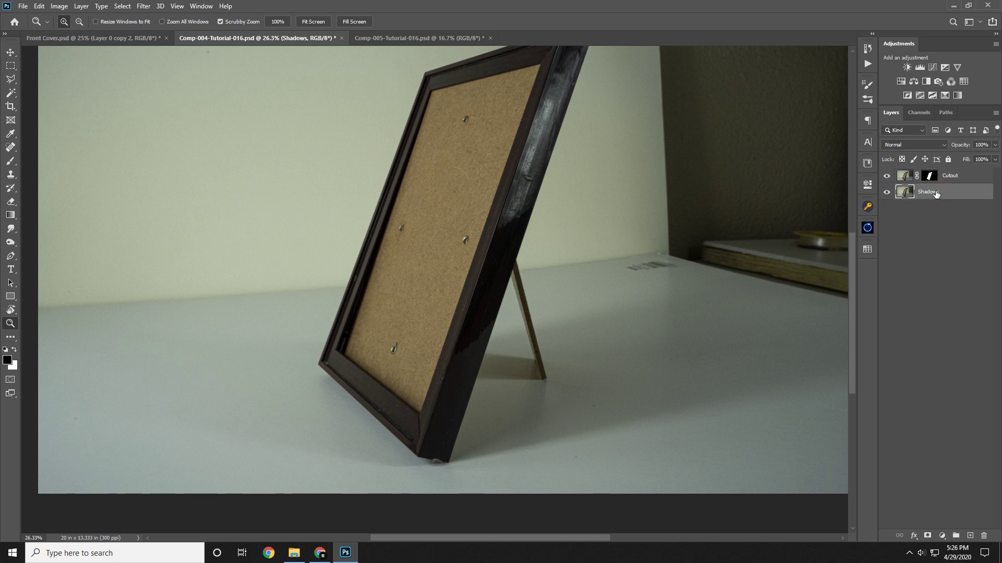
- Group the Cutout and Shadows layers and name the group Frame
{"action": "left_click", "coordinate": [964, 180], "text": "shift"}
{"action": "key", "text": "ctrl+g"}
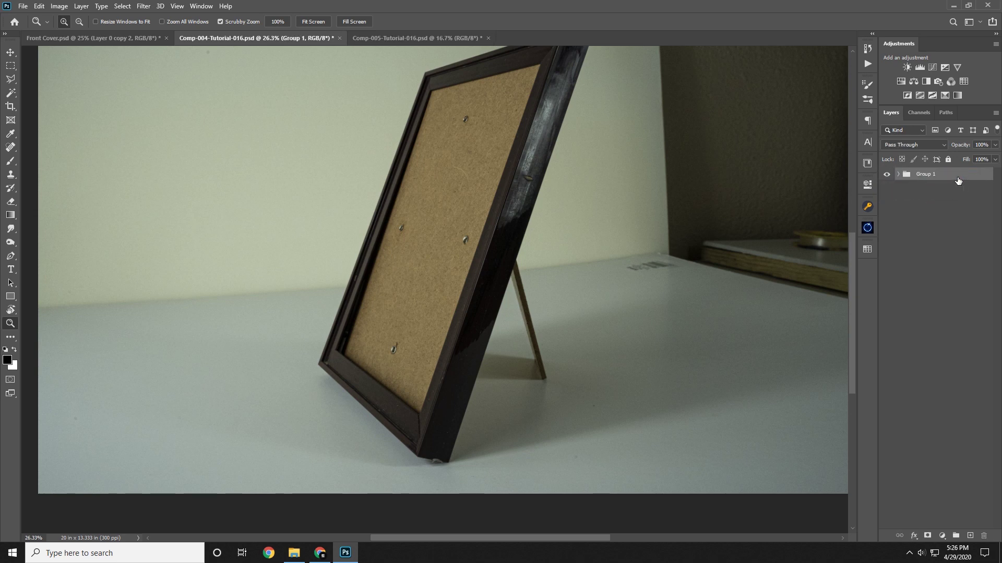
{"action": "double_click", "coordinate": [925, 174]}
{"action": "type", "text": "Frame"}
{"action": "key", "text": "Return"}
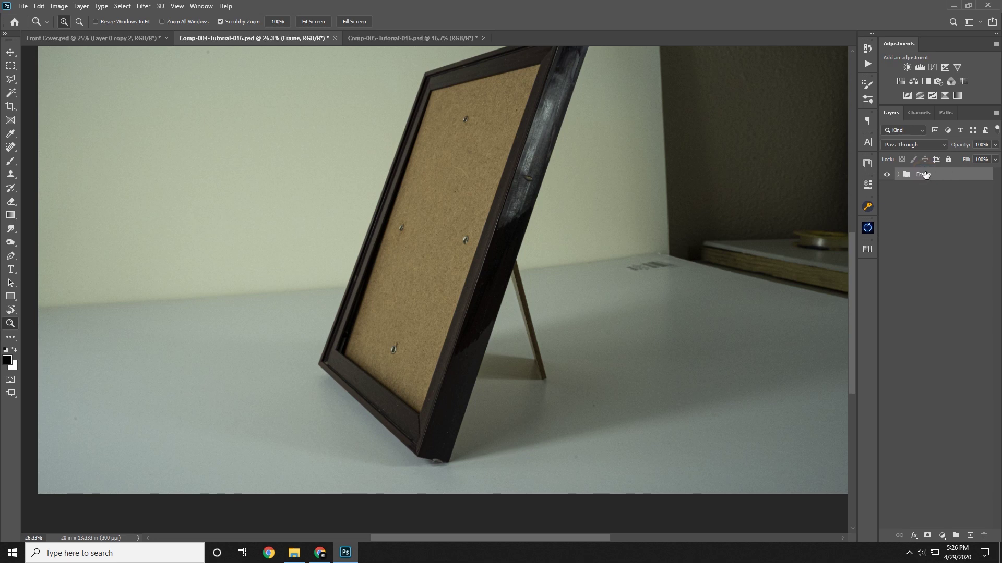
- Copy the Frame group from Comp-004-Tutorial-016 into Front Cover.psd, and close the source document with its changes saved
{"action": "left_click_drag", "start_coordinate": [472, 210], "coordinate": [402, 205]}
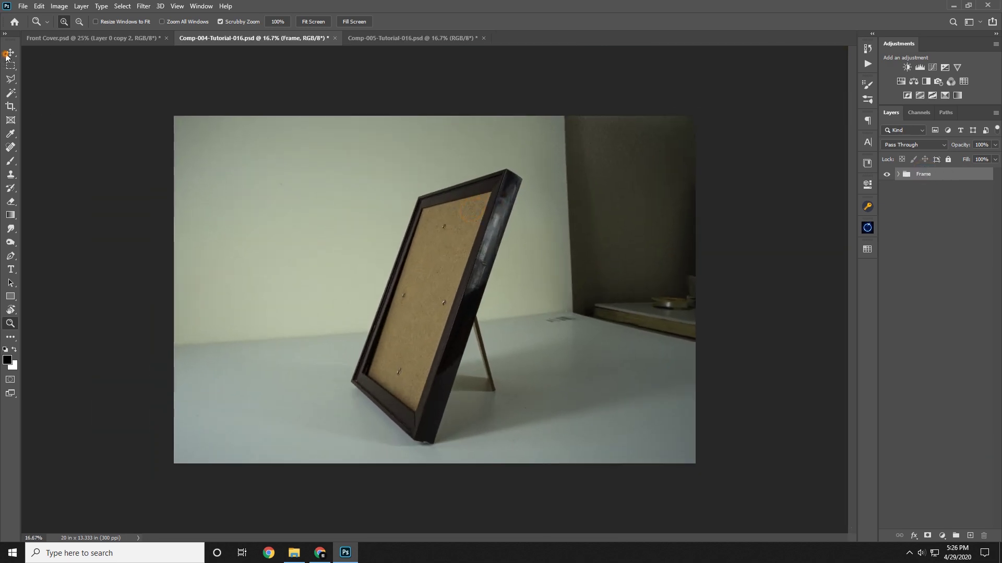
{"action": "left_click", "coordinate": [7, 55]}
{"action": "left_click_drag", "start_coordinate": [339, 210], "coordinate": [445, 277]}
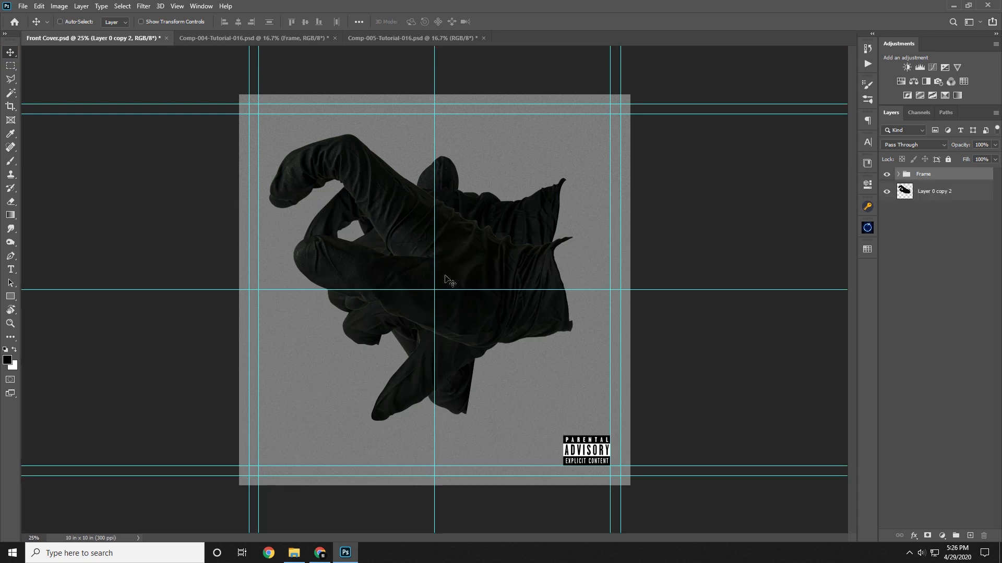
{"action": "left_click_drag", "start_coordinate": [525, 230], "coordinate": [517, 219]}
{"action": "left_click", "coordinate": [277, 42]}
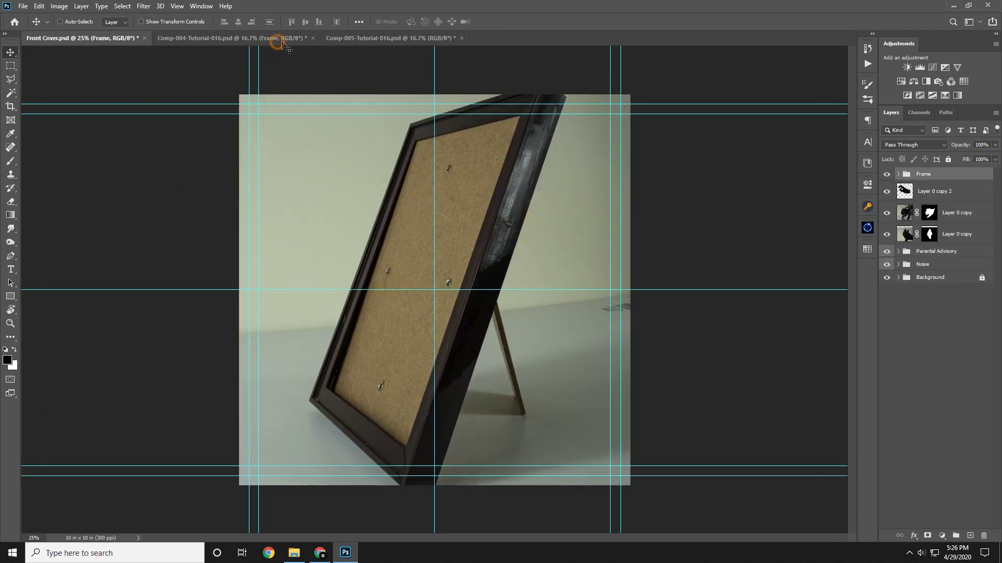
{"action": "left_click", "coordinate": [313, 38]}
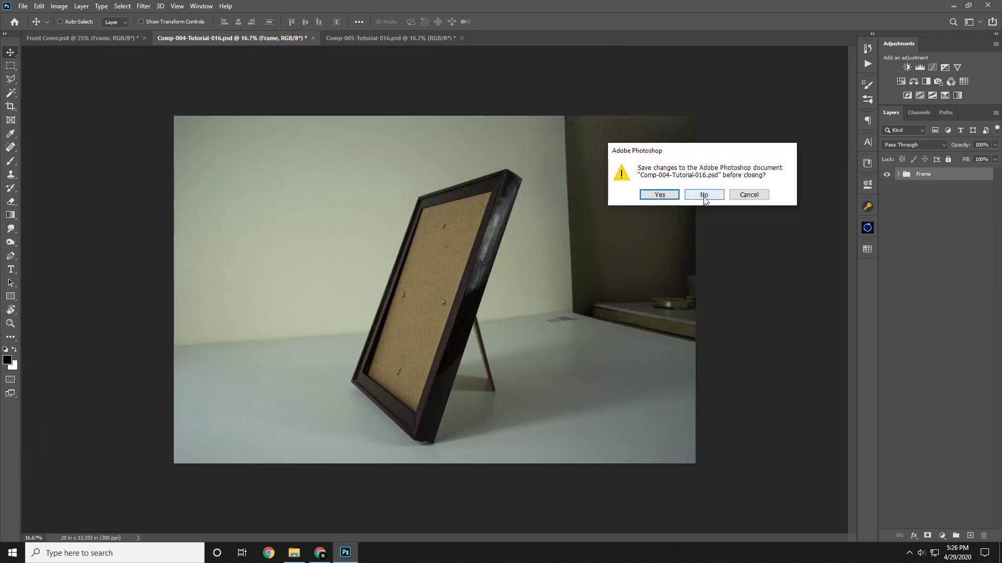
{"action": "left_click", "coordinate": [665, 196]}
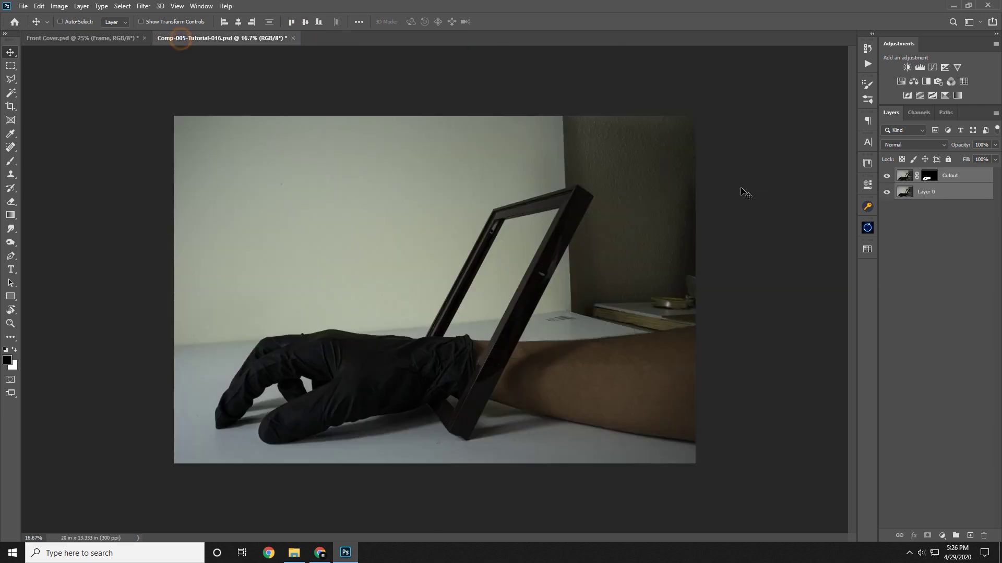
- Examine the gloved hand and picture frame in Comp-005-Tutorial-016 up close
{"action": "left_click", "coordinate": [943, 300]}
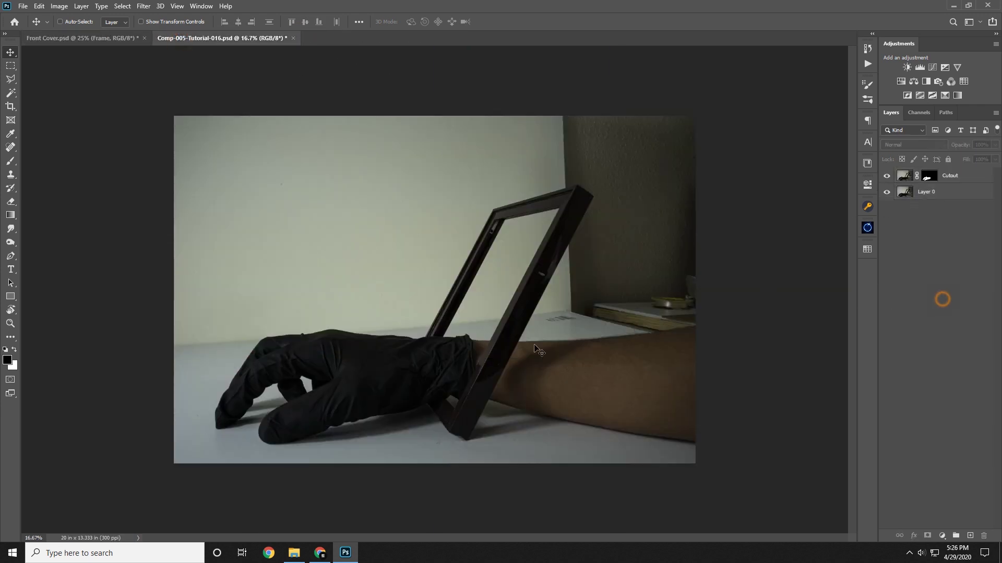
{"action": "left_click", "coordinate": [13, 322]}
{"action": "left_click_drag", "start_coordinate": [300, 425], "coordinate": [367, 412]}
{"action": "key", "text": "space"}
{"action": "left_click_drag", "start_coordinate": [141, 423], "coordinate": [349, 324]}
{"action": "left_click_drag", "start_coordinate": [449, 320], "coordinate": [398, 309]}
{"action": "left_click", "coordinate": [424, 302]}
{"action": "left_click", "coordinate": [398, 309]}
- Rename Layer 0 in Comp-005-Tutorial-016 as Shadows
{"action": "double_click", "coordinate": [933, 192]}
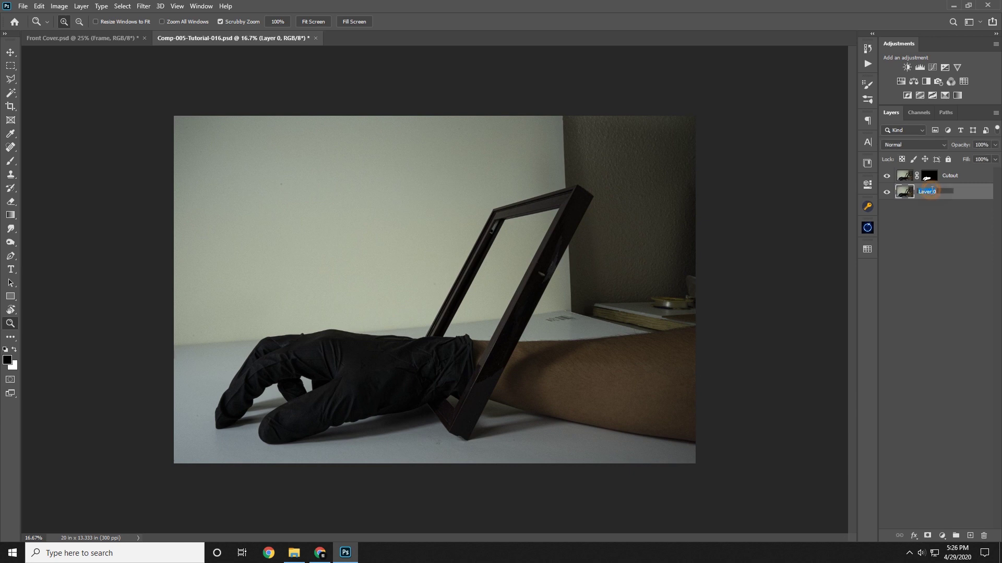
{"action": "type", "text": "Shadows"}
{"action": "key", "text": "Return"}
- Group the Cutout and Shadows layers and name the group Comp 005
{"action": "left_click", "coordinate": [951, 177], "text": "shift"}
{"action": "key", "text": "ctrl+g"}
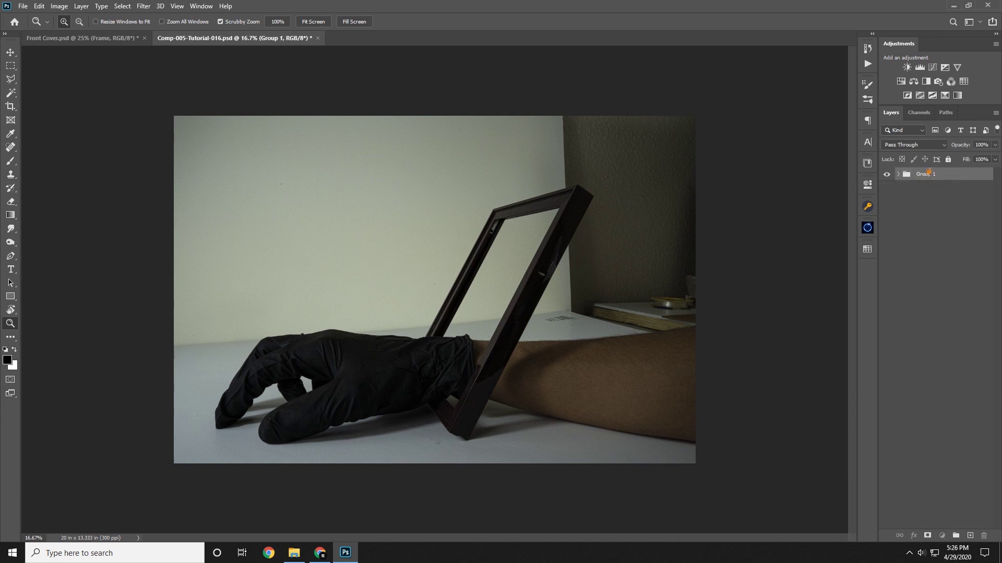
{"action": "double_click", "coordinate": [929, 174]}
{"action": "key", "text": "Return"}
- Copy the Comp 005 group from Comp-005-Tutorial-016 into Front Cover.psd, and close the source document
{"action": "left_click", "coordinate": [12, 48]}
{"action": "left_click_drag", "start_coordinate": [349, 278], "coordinate": [630, 234]}
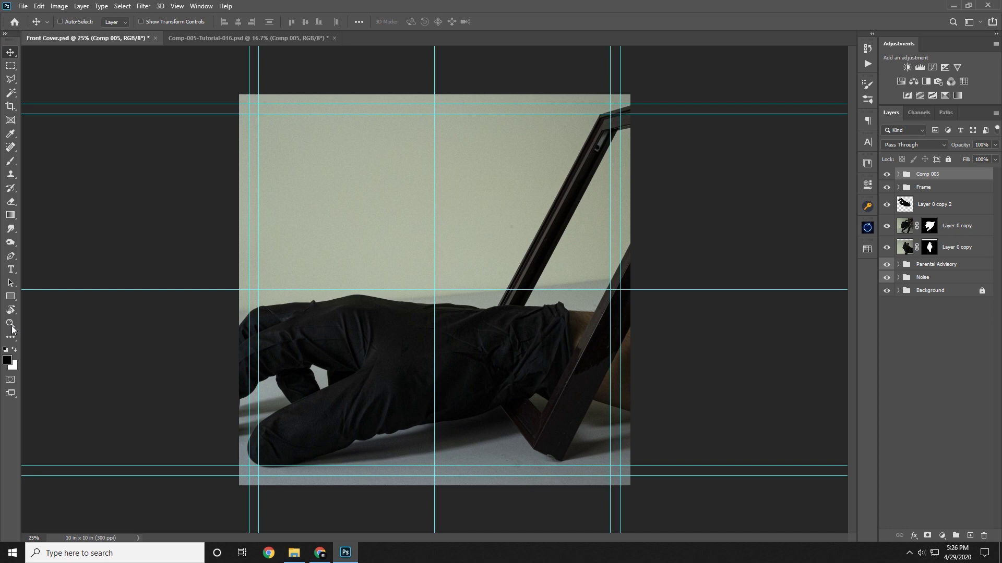
{"action": "left_click", "coordinate": [11, 326]}
{"action": "left_click_drag", "start_coordinate": [308, 282], "coordinate": [276, 278]}
{"action": "left_click", "coordinate": [313, 38]}
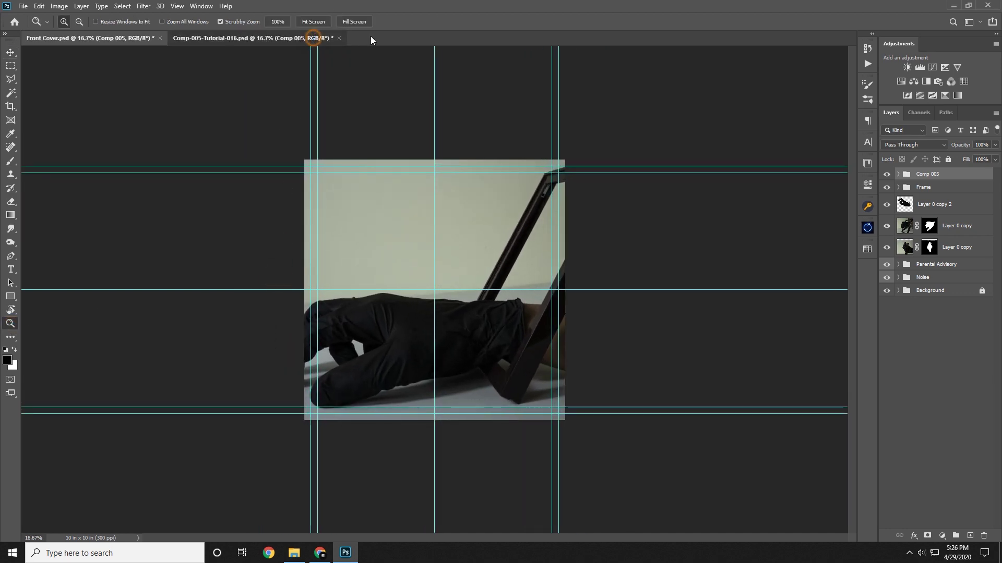
{"action": "left_click", "coordinate": [339, 38]}
{"action": "left_click", "coordinate": [704, 196]}
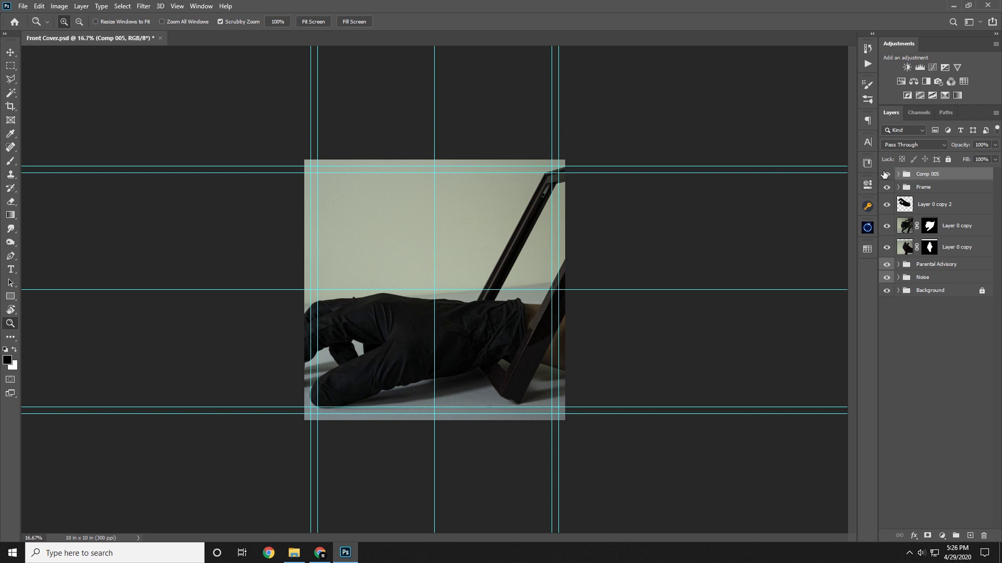
- Move the Comp 005 and Frame groups and the three glove layers below the Noise and Parental Advisory groups
{"action": "left_click", "coordinate": [965, 250], "text": "shift"}
{"action": "left_click_drag", "start_coordinate": [969, 250], "coordinate": [976, 285]}
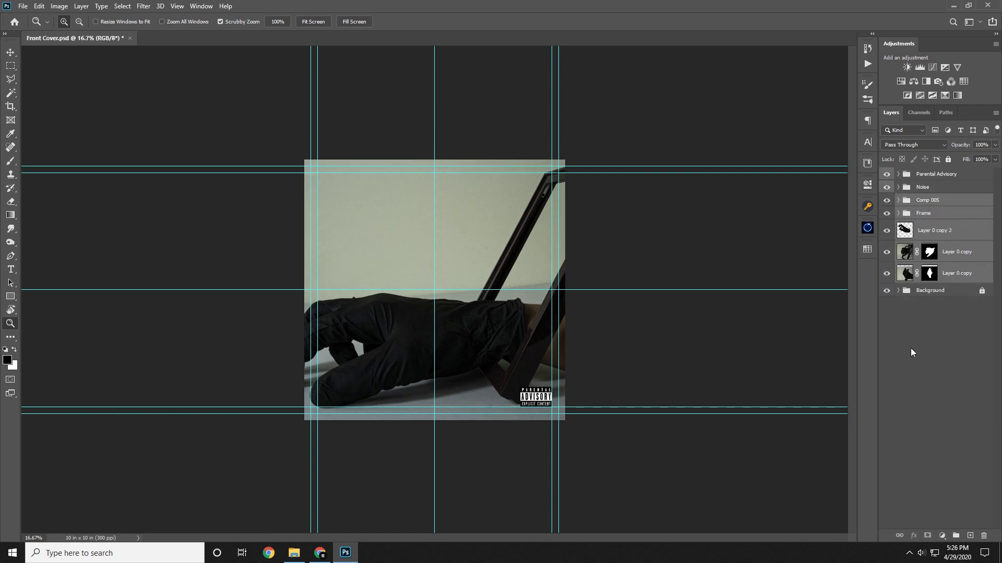
{"action": "left_click", "coordinate": [476, 310]}
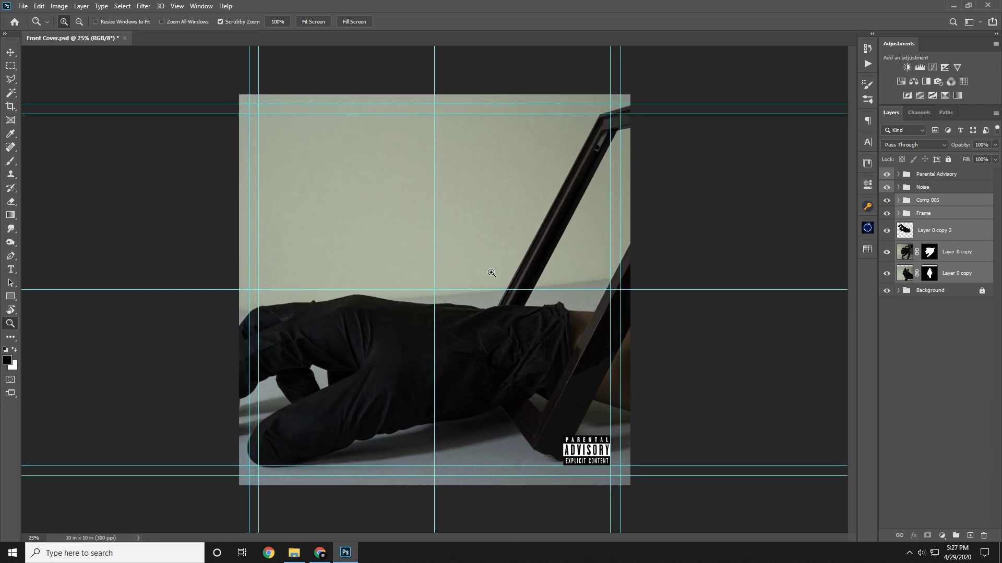
- Hide the guides on the Front Cover canvas
{"action": "left_click", "coordinate": [11, 53]}
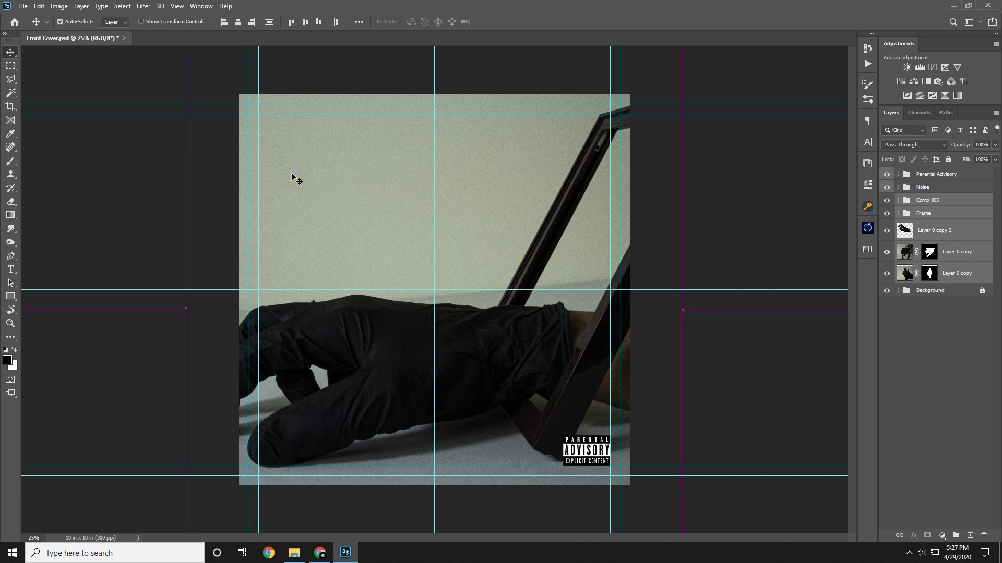
{"action": "key", "text": "ctrl+semicolon"}
{"action": "key", "text": "ctrl+h"}
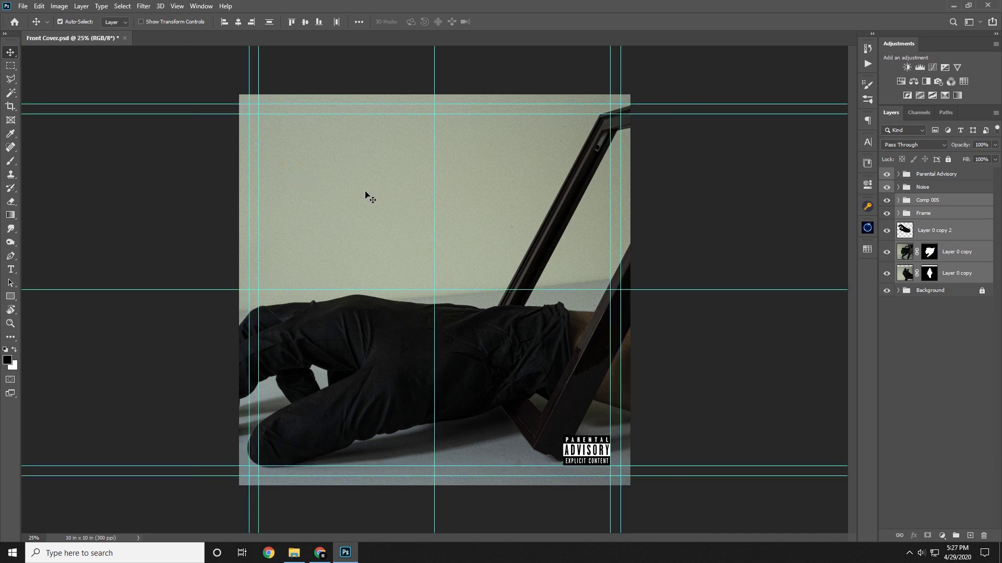
{"action": "key", "text": "ctrl+h"}
{"action": "key", "text": "ctrl+h"}
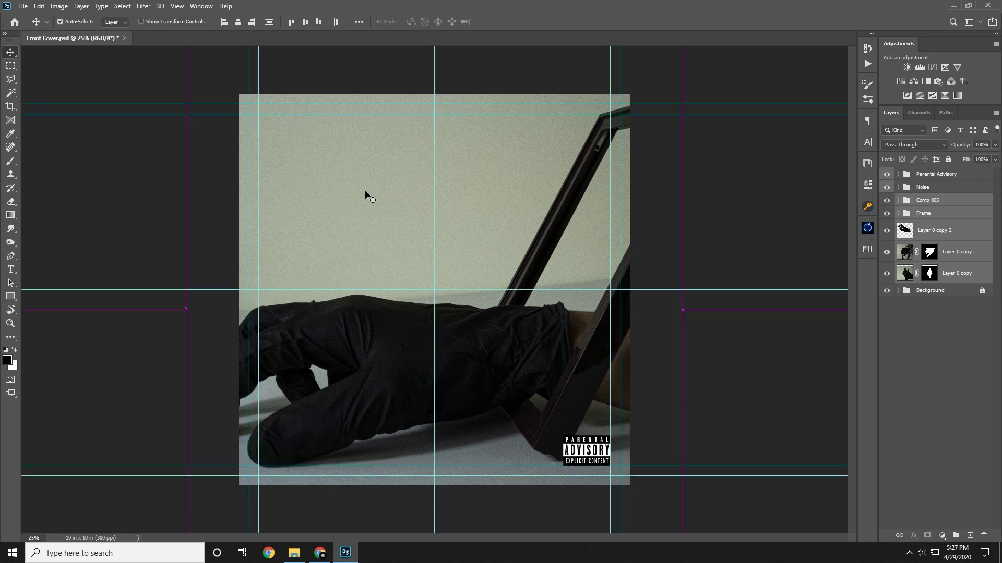
{"action": "key", "text": "ctrl+h"}
{"action": "key", "text": "ctrl+h"}
{"action": "key", "text": "h"}
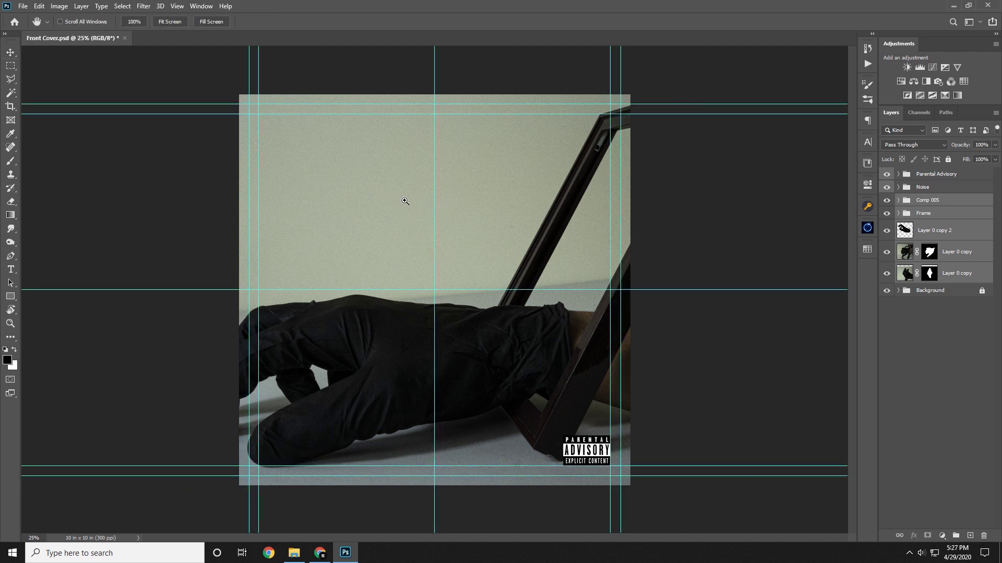
{"action": "left_click", "coordinate": [11, 52]}
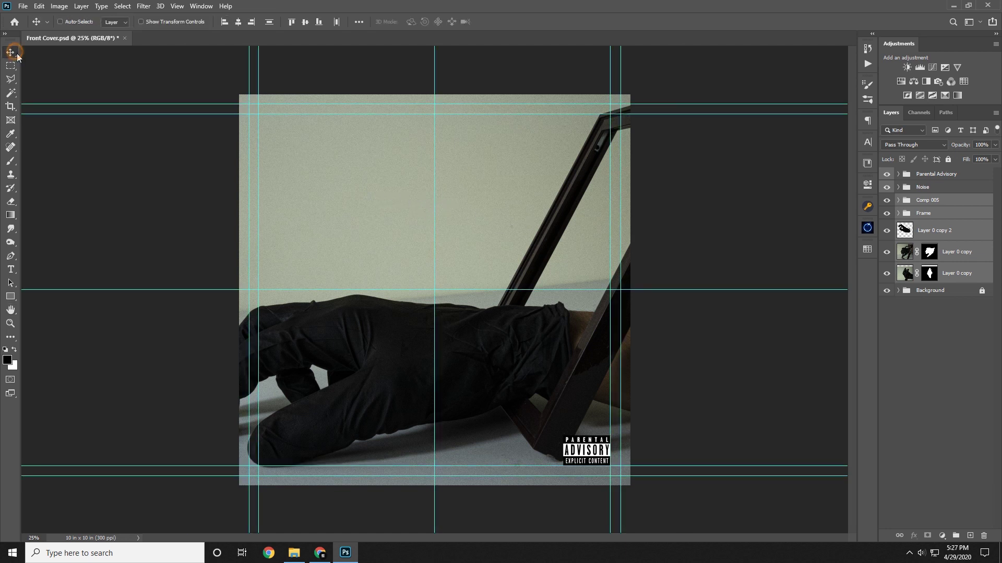
{"action": "key", "text": "ctrl+h"}
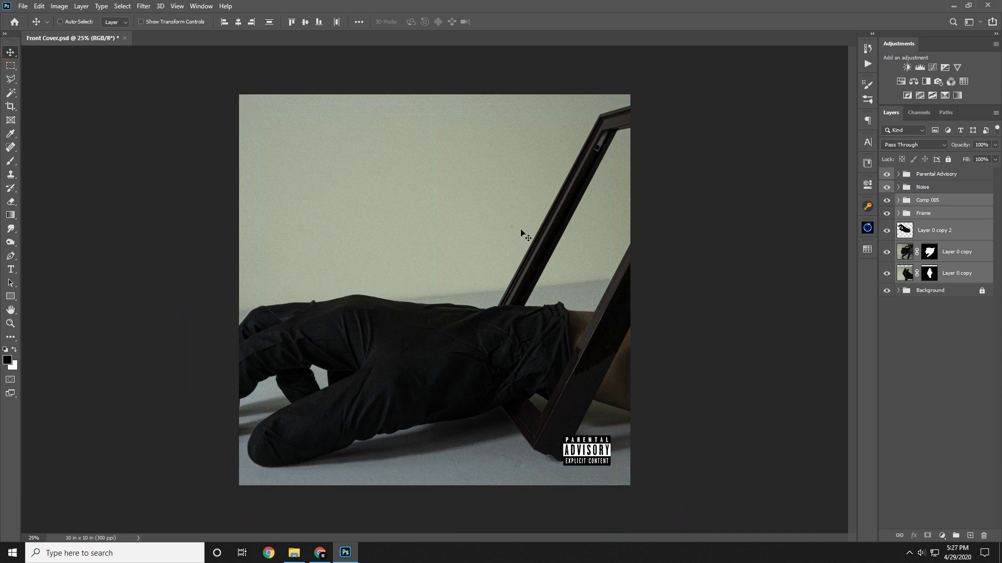
- Hide all the imported glove layers and the Comp 005 group, leaving only the Frame group shown above the Background
{"action": "left_click", "coordinate": [959, 342]}
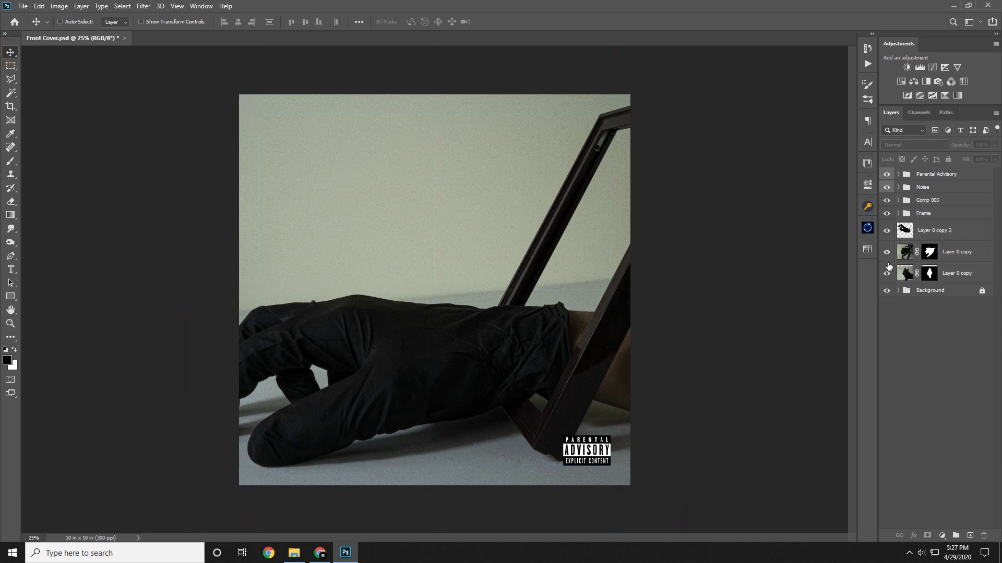
{"action": "left_click_drag", "start_coordinate": [887, 273], "coordinate": [886, 201]}
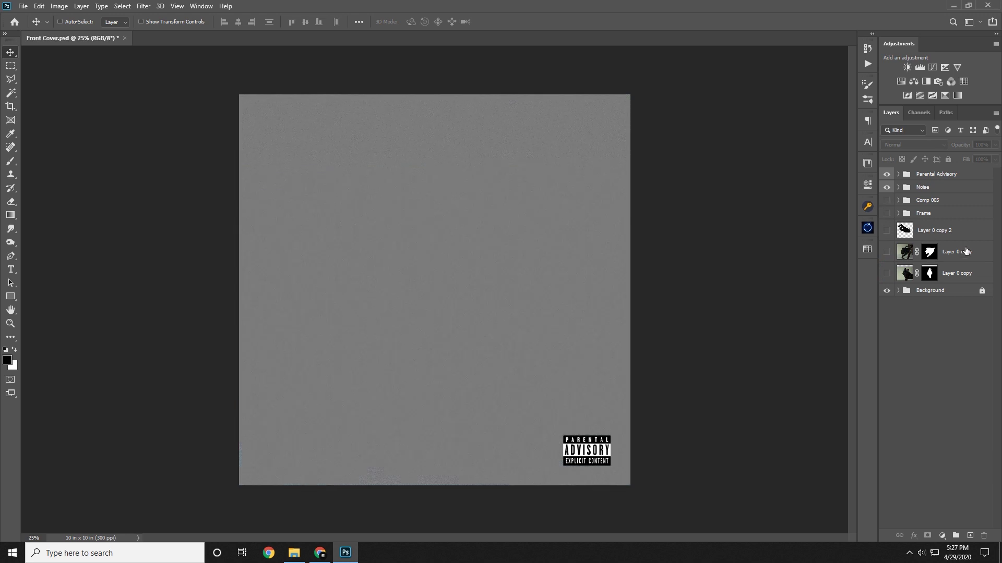
{"action": "left_click", "coordinate": [935, 214]}
{"action": "left_click", "coordinate": [887, 213]}
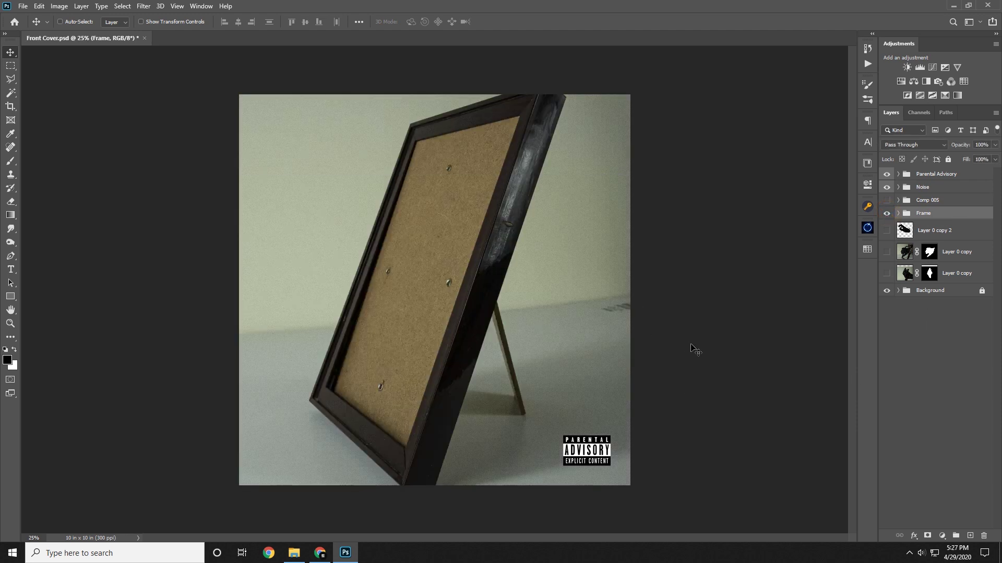
{"action": "key", "text": "ctrl+t"}
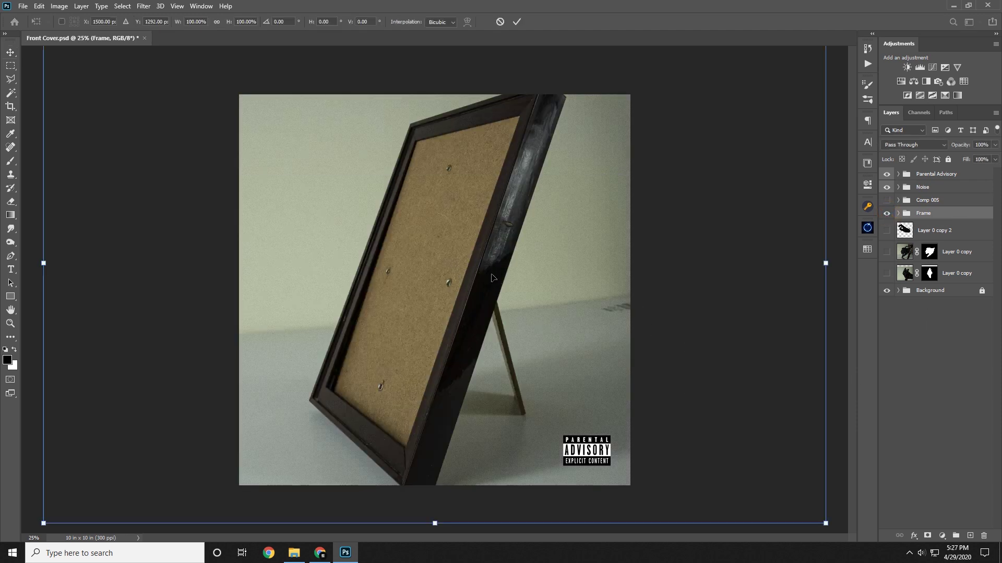
{"action": "key", "text": "ctrl+minus"}
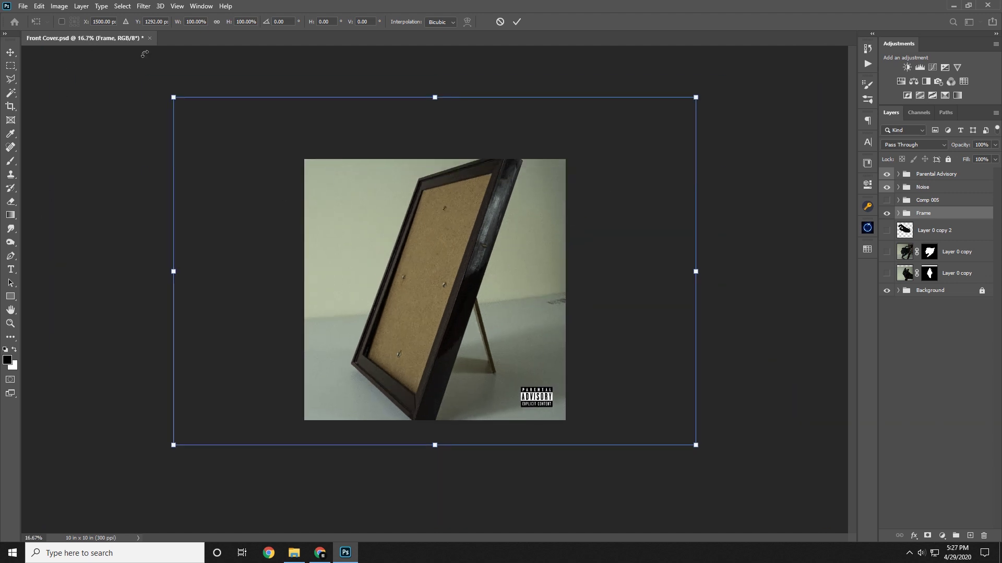
{"action": "left_click", "coordinate": [55, 6]}
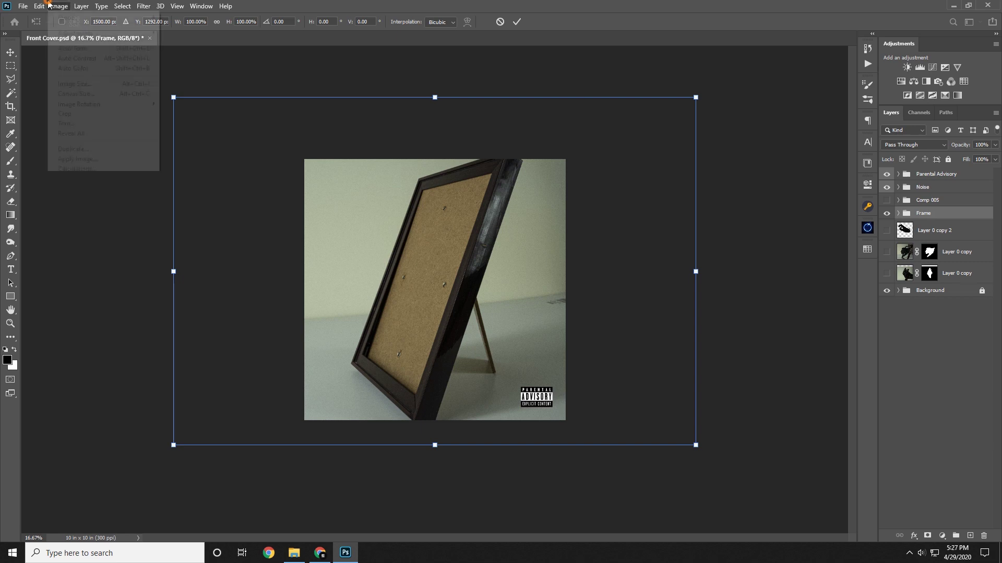
{"action": "mouse_move", "coordinate": [33, 5]}
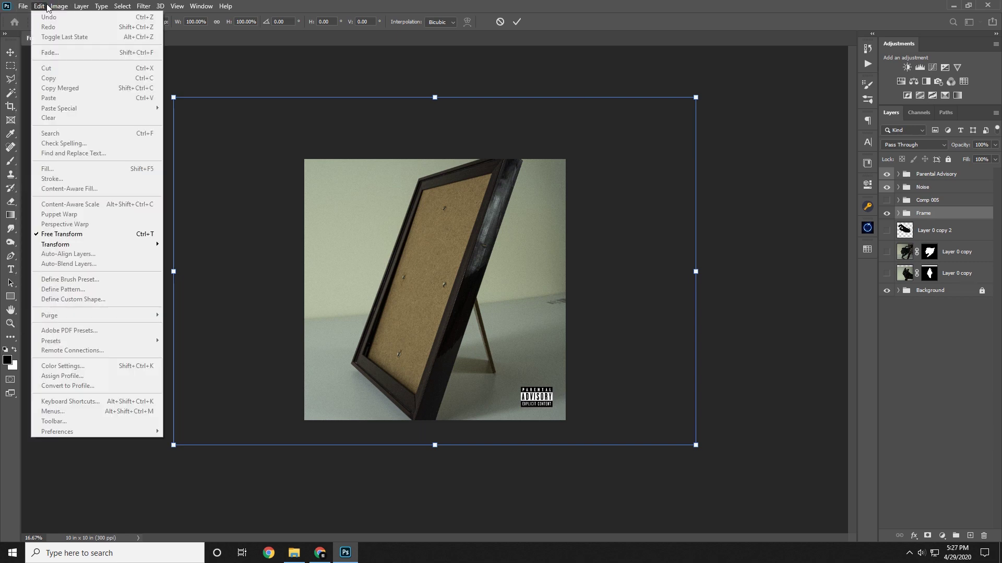
{"action": "key", "text": "Escape"}
{"action": "key", "text": "Escape"}
- Check the Use Legacy Free Transform option in the General preferences, and close the preferences
{"action": "left_click", "coordinate": [39, 4]}
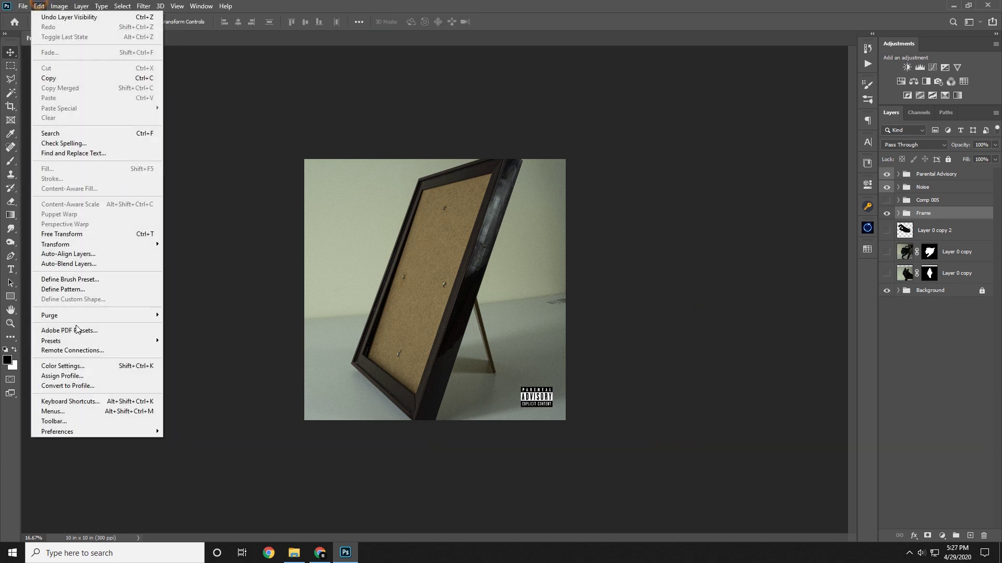
{"action": "mouse_move", "coordinate": [79, 431]}
{"action": "left_click", "coordinate": [190, 243]}
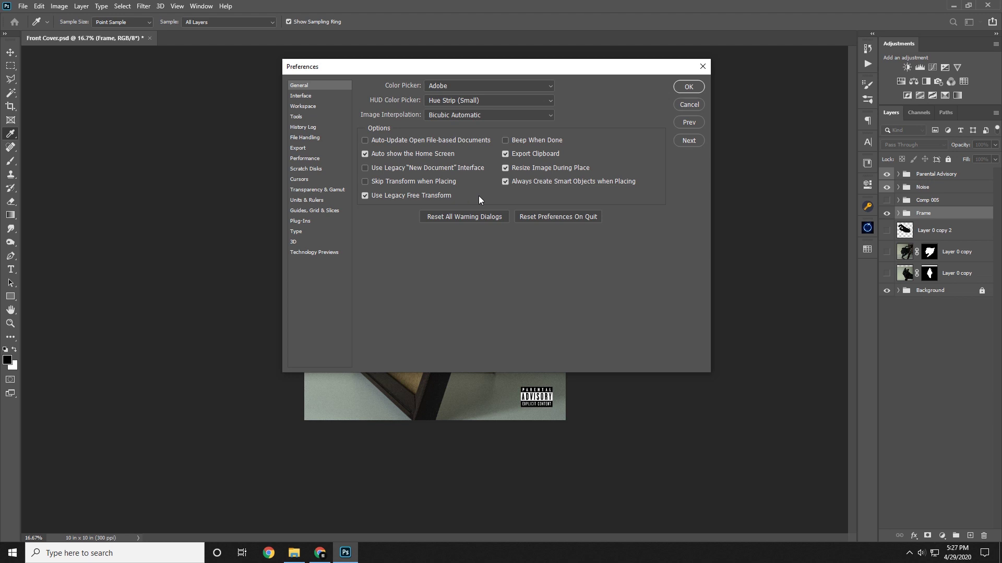
{"action": "left_click", "coordinate": [702, 66]}
{"action": "key", "text": "v"}
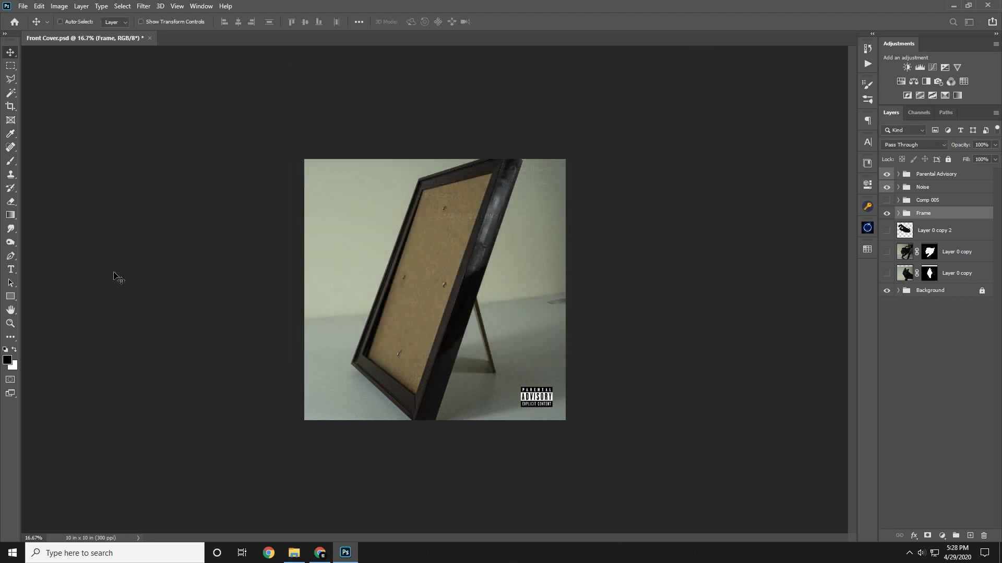
- Scale the Frame group proportionally to about 65% and position it at about X 1713 px, Y 1441 px
{"action": "left_click", "coordinate": [11, 324]}
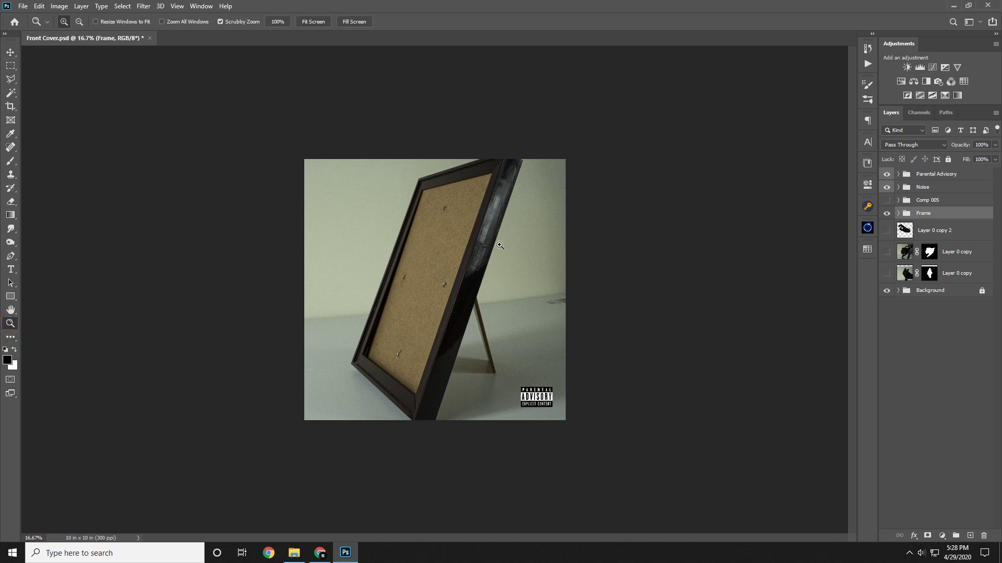
{"action": "left_click_drag", "start_coordinate": [449, 230], "coordinate": [447, 230]}
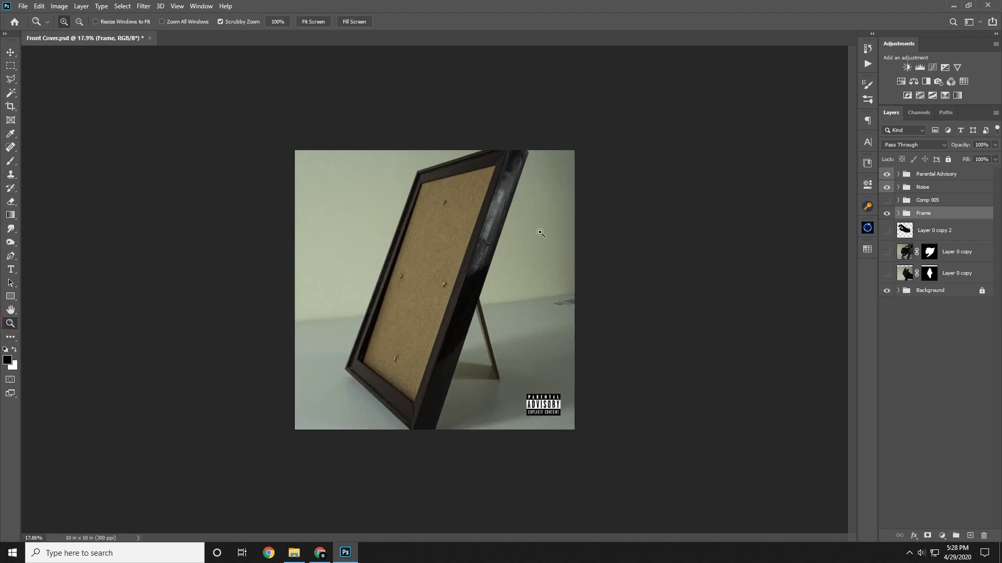
{"action": "key", "text": "ctrl+t"}
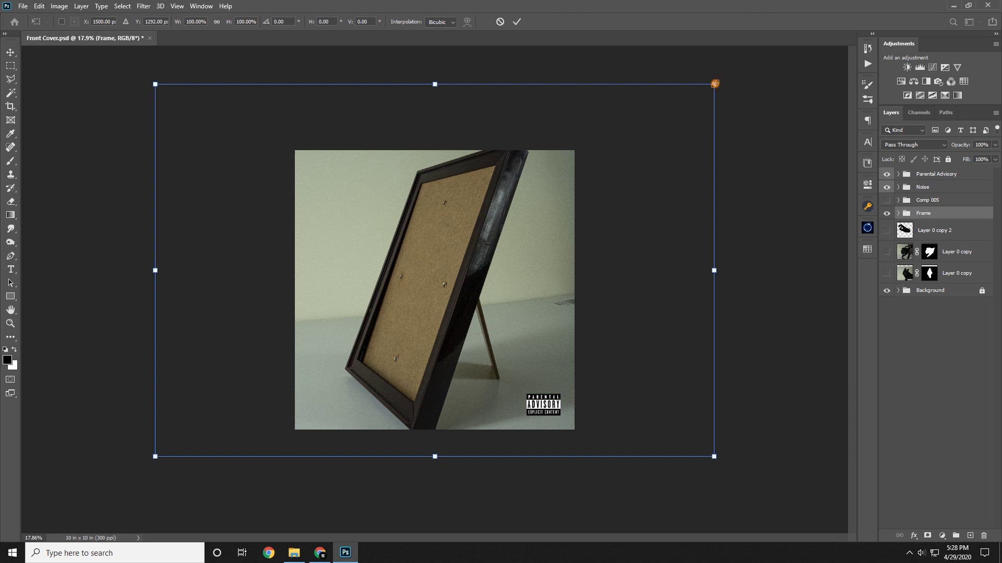
{"action": "left_click_drag", "start_coordinate": [714, 84], "coordinate": [614, 150]}
{"action": "left_click_drag", "start_coordinate": [530, 248], "coordinate": [551, 259]}
{"action": "key", "text": "Return"}
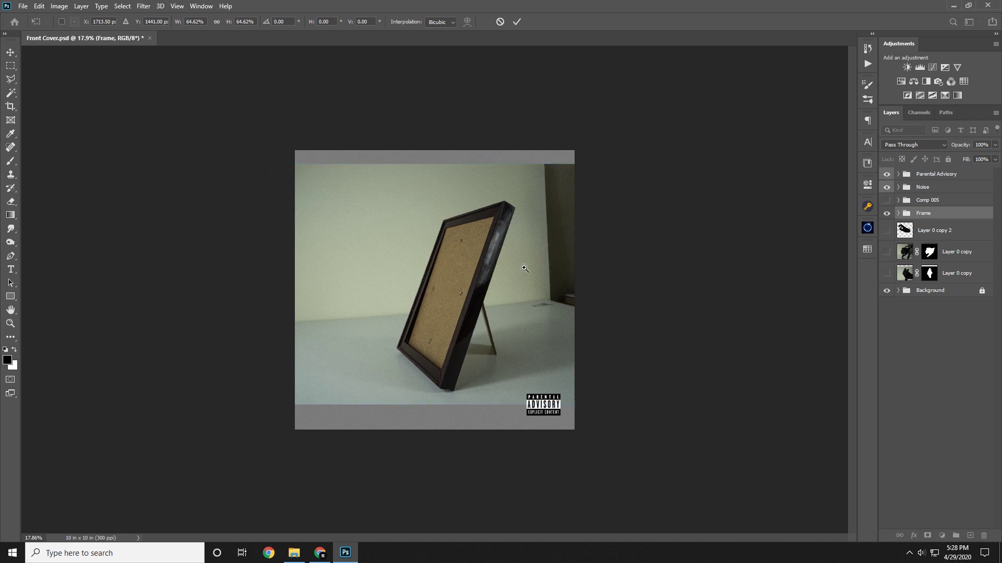
- Expand the Frame group, select its Shadows layer, and examine the shadows cast around the frame's base
{"action": "key", "text": "z"}
{"action": "left_click", "coordinate": [503, 324]}
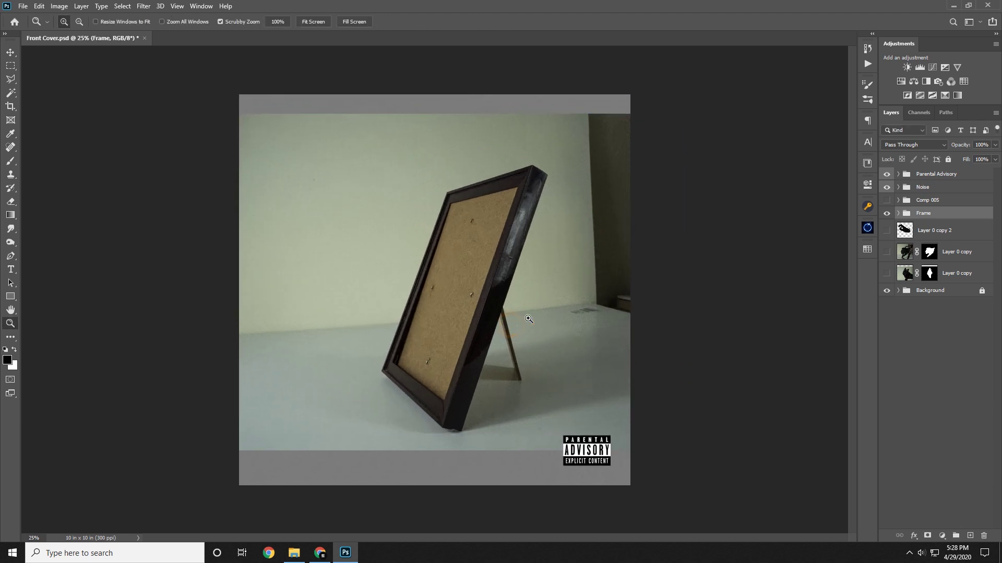
{"action": "left_click", "coordinate": [948, 212]}
{"action": "left_click", "coordinate": [898, 213]}
{"action": "left_click", "coordinate": [950, 250]}
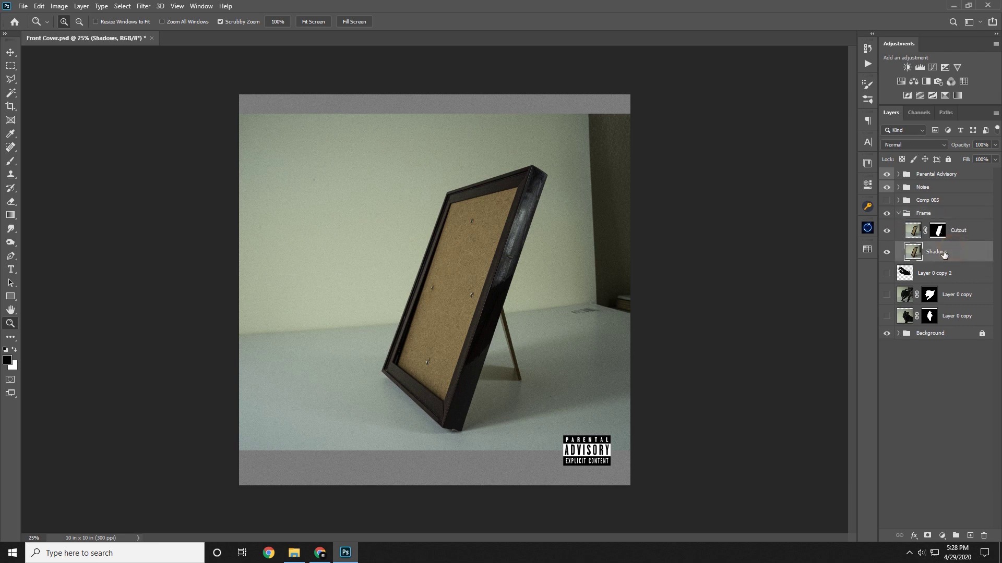
{"action": "left_click_drag", "start_coordinate": [555, 401], "coordinate": [604, 390]}
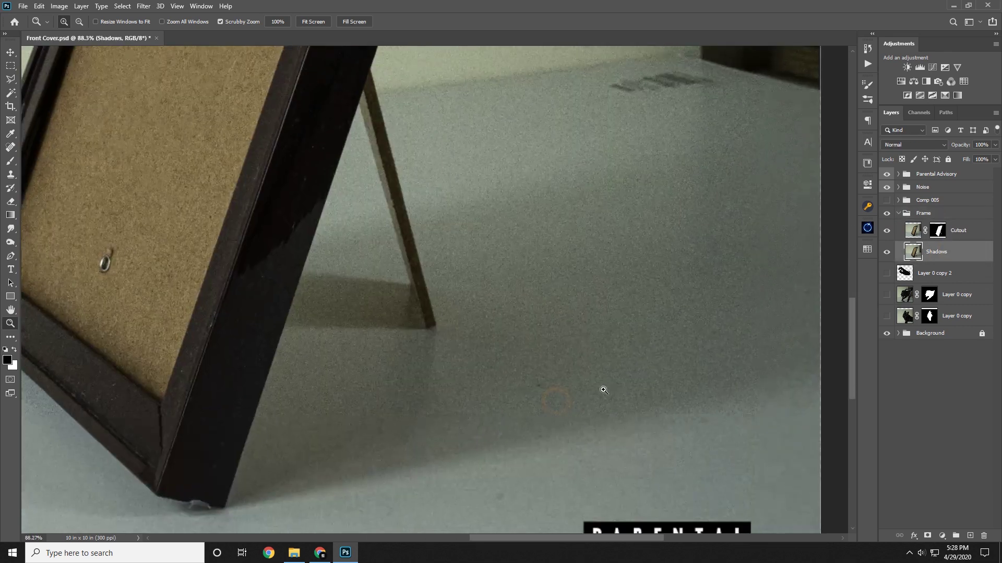
{"action": "left_click_drag", "start_coordinate": [452, 385], "coordinate": [557, 341]}
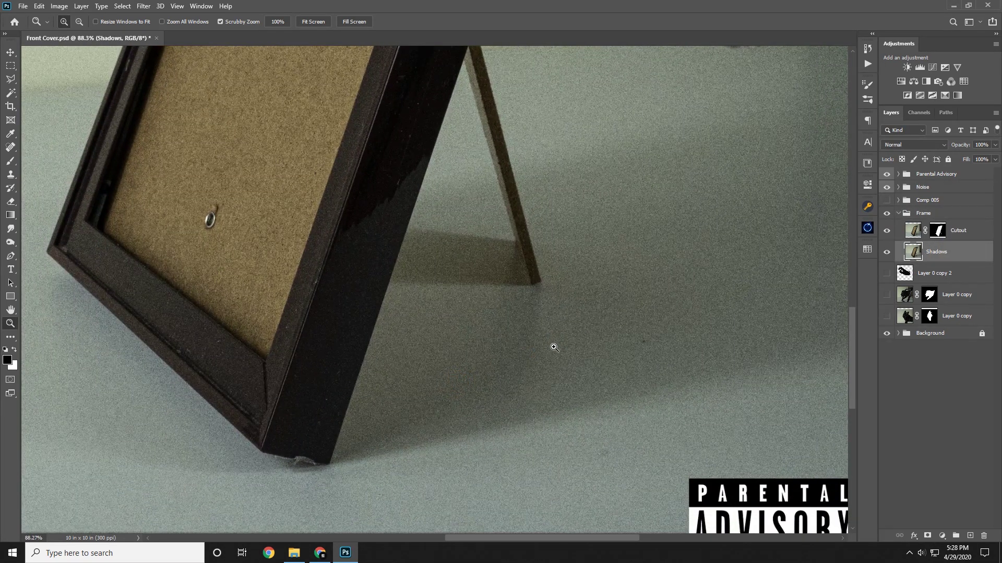
- Select the Noise group, and hide the Noise and Parental Advisory groups
{"action": "left_click", "coordinate": [929, 187]}
{"action": "left_click_drag", "start_coordinate": [635, 278], "coordinate": [664, 279]}
{"action": "left_click_drag", "start_coordinate": [663, 278], "coordinate": [608, 280]}
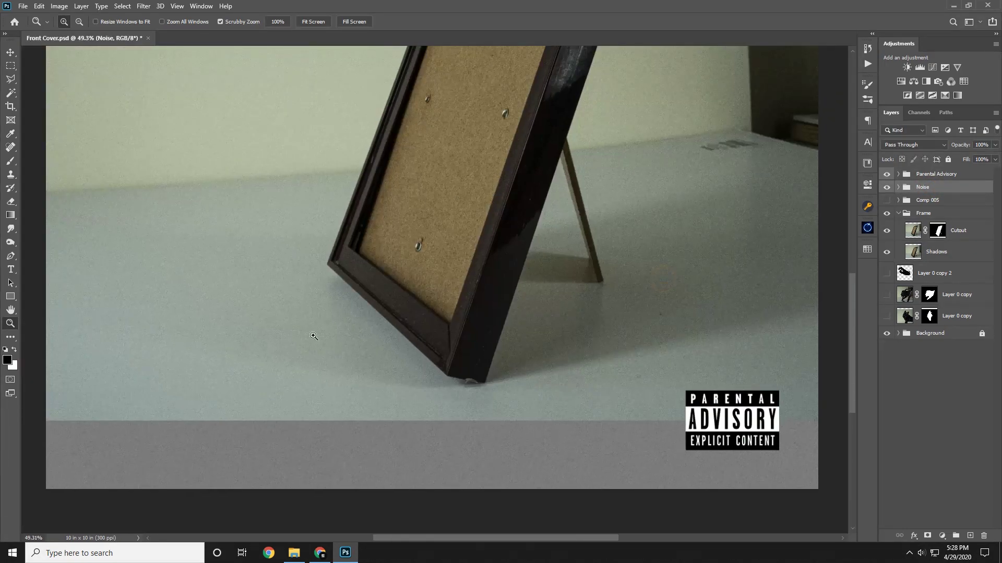
{"action": "left_click_drag", "start_coordinate": [285, 342], "coordinate": [303, 343]}
{"action": "left_click_drag", "start_coordinate": [589, 315], "coordinate": [513, 341]}
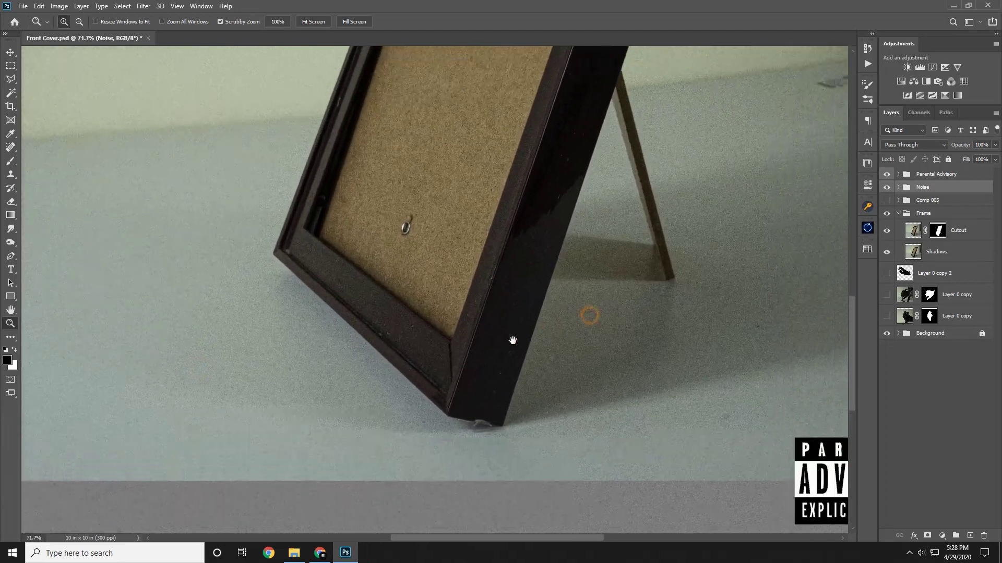
{"action": "left_click", "coordinate": [887, 186]}
{"action": "left_click", "coordinate": [888, 178]}
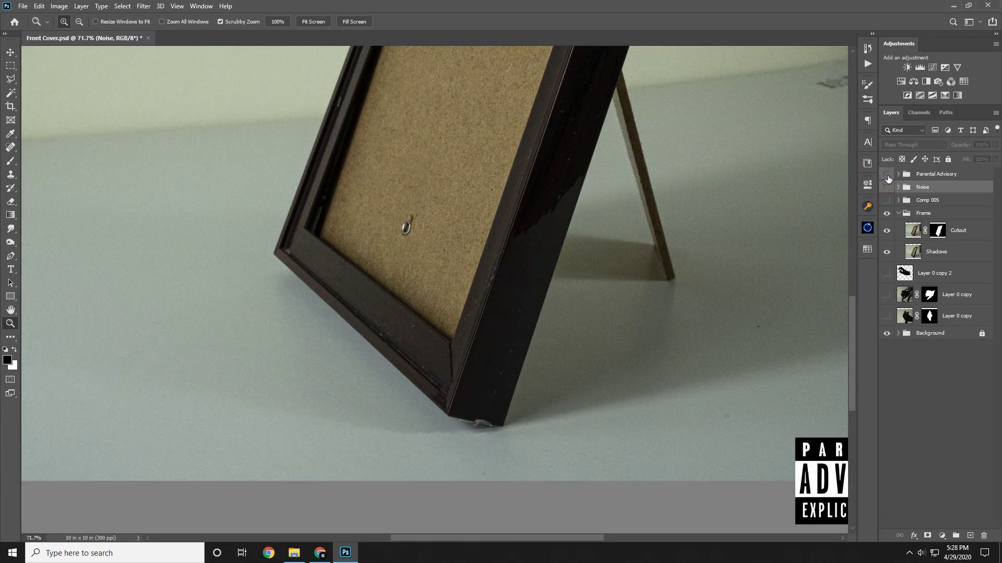
- Select the Shadows layer in the Frame group, toggle its visibility to compare, and set its blending mode to Multiply
{"action": "left_click_drag", "start_coordinate": [586, 349], "coordinate": [512, 339]}
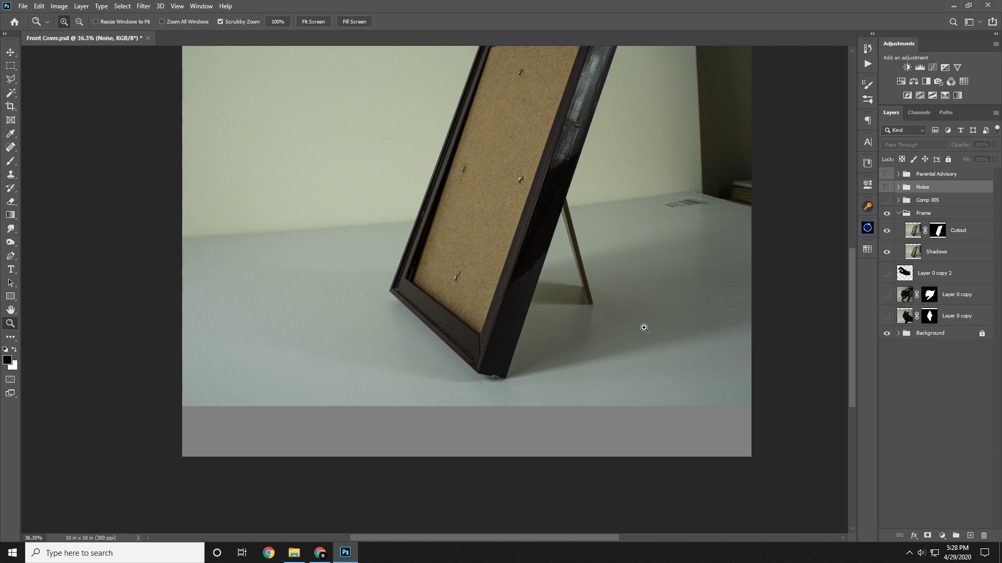
{"action": "left_click_drag", "start_coordinate": [598, 345], "coordinate": [619, 356]}
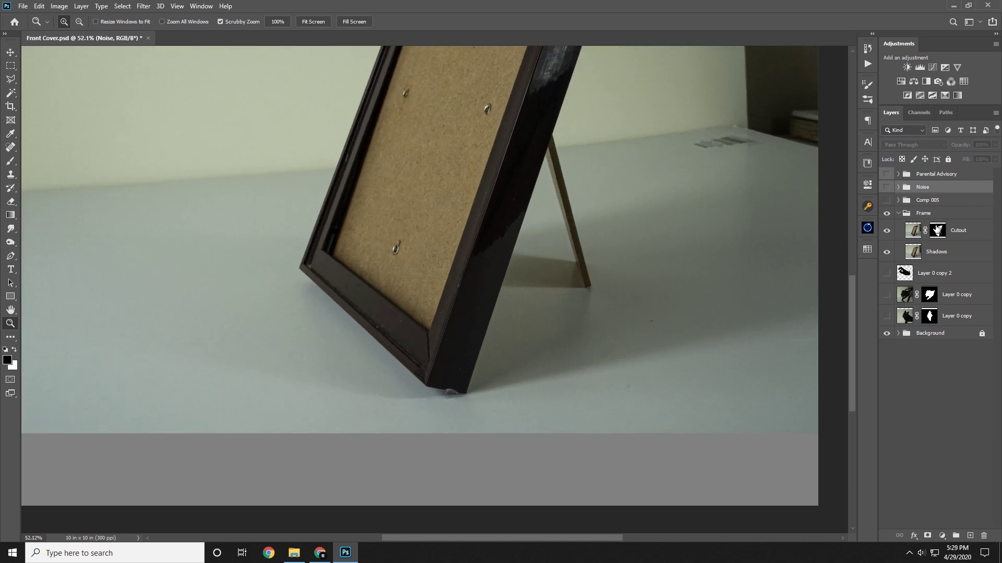
{"action": "left_click", "coordinate": [944, 249]}
{"action": "left_click", "coordinate": [885, 254]}
{"action": "left_click", "coordinate": [885, 254]}
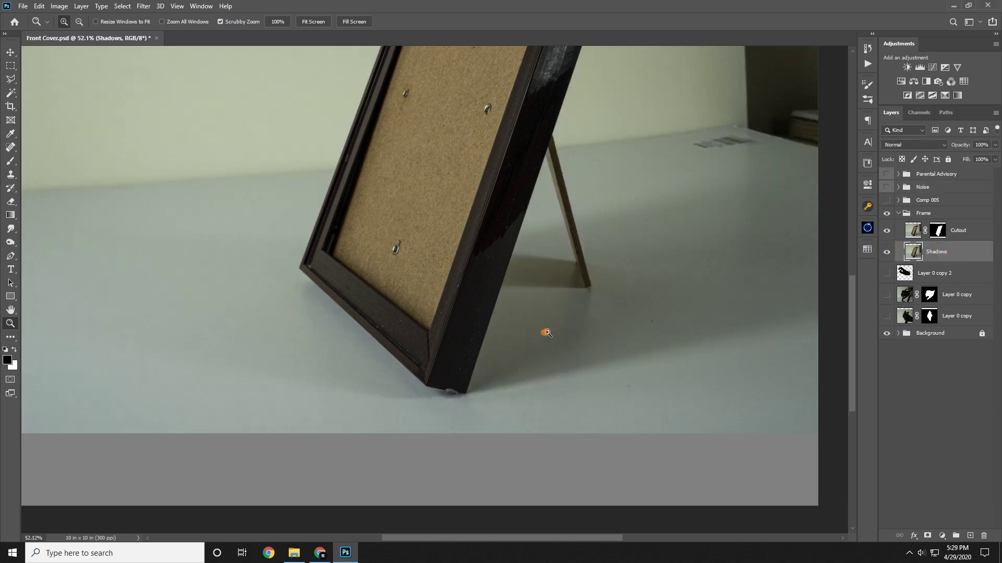
{"action": "mouse_move", "coordinate": [544, 333]}
{"action": "left_mouse_down"}
{"action": "mouse_move", "coordinate": [568, 331]}
{"action": "mouse_move", "coordinate": [555, 331]}
{"action": "left_mouse_up"}
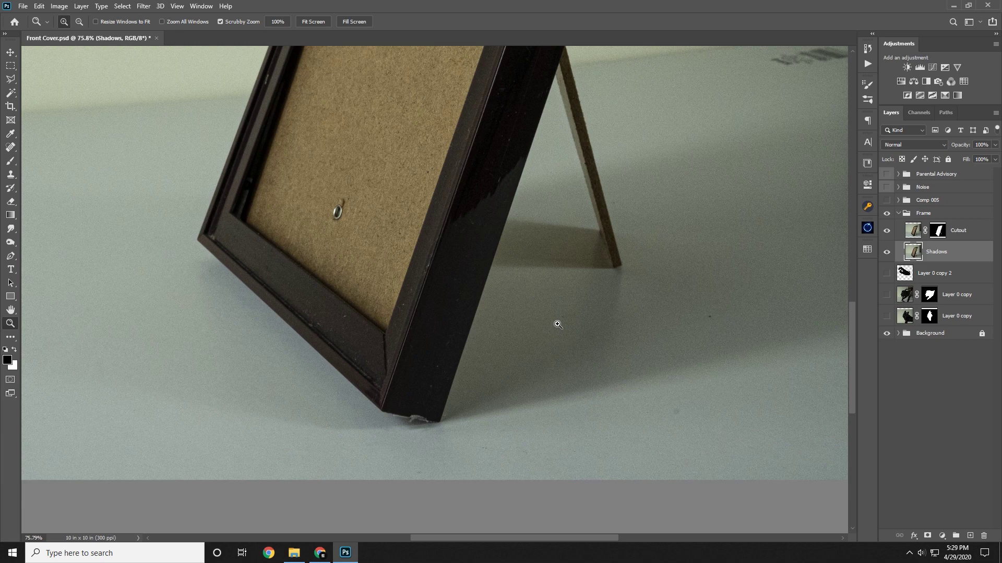
{"action": "left_click_drag", "start_coordinate": [603, 313], "coordinate": [573, 357]}
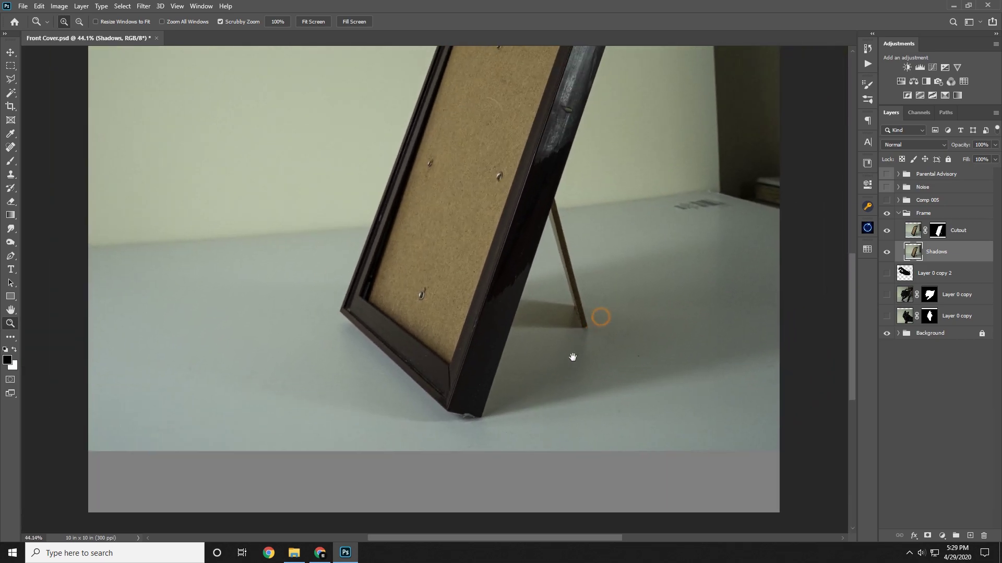
{"action": "left_click", "coordinate": [913, 145]}
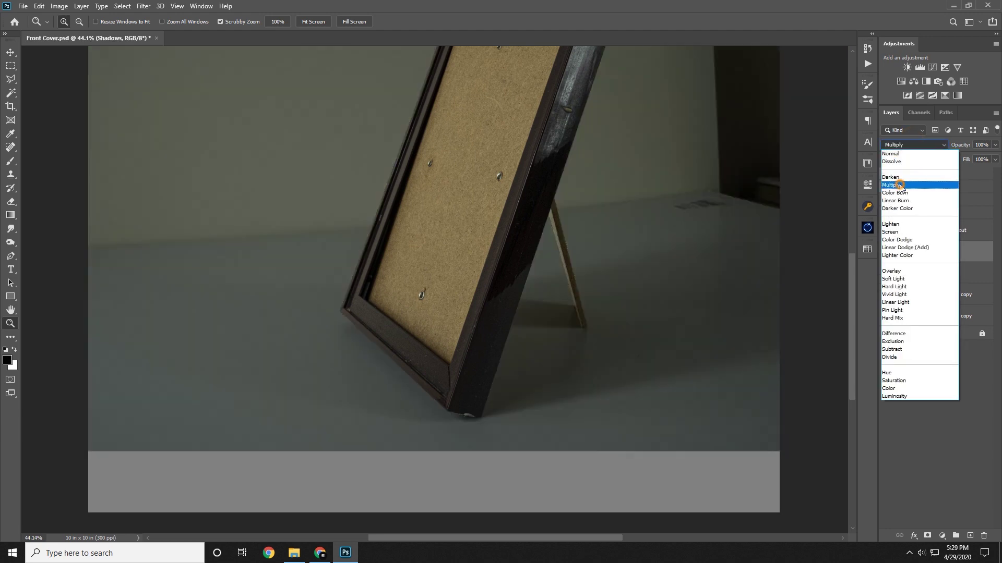
{"action": "left_click", "coordinate": [899, 185]}
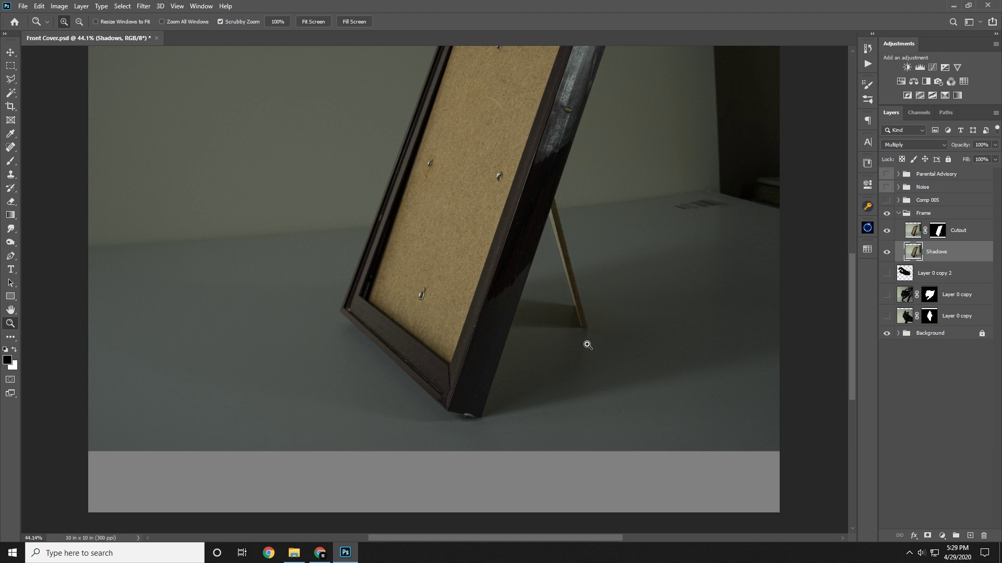
- Desaturate the Shadows layer completely with a Hue/Saturation adjustment, setting the saturation to -100
{"action": "key", "text": "ctrl+u"}
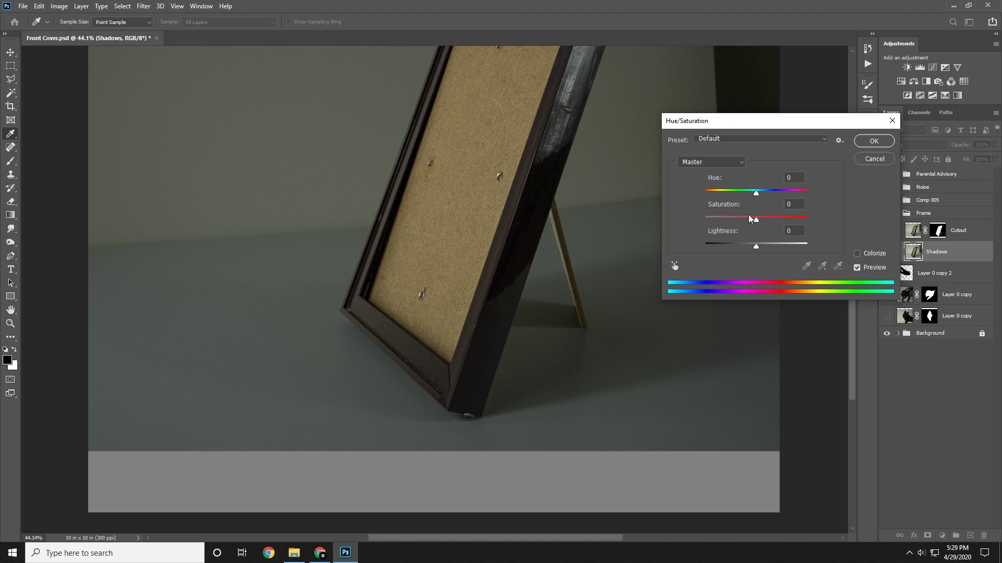
{"action": "left_click_drag", "start_coordinate": [756, 222], "coordinate": [677, 223]}
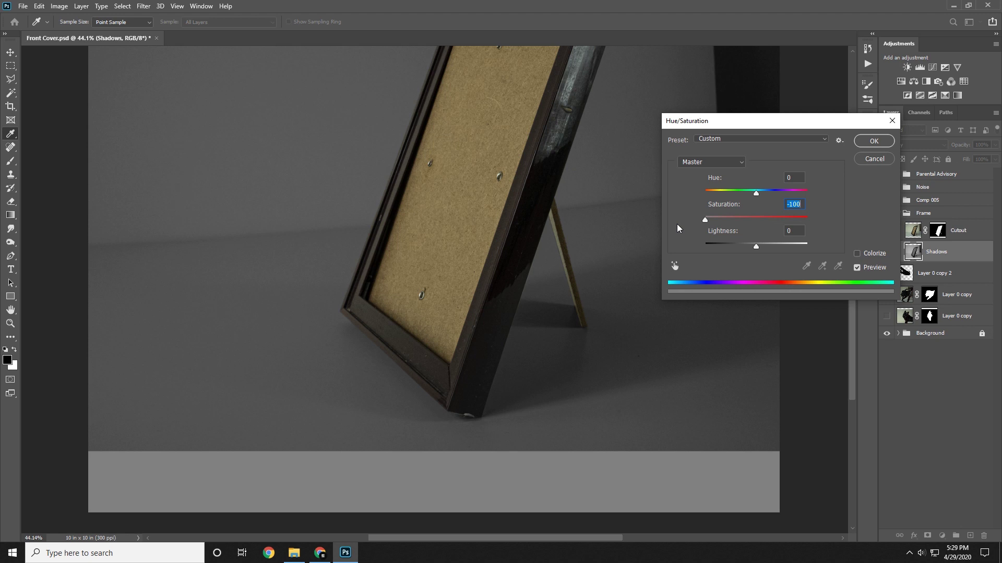
{"action": "left_click_drag", "start_coordinate": [740, 217], "coordinate": [846, 218]}
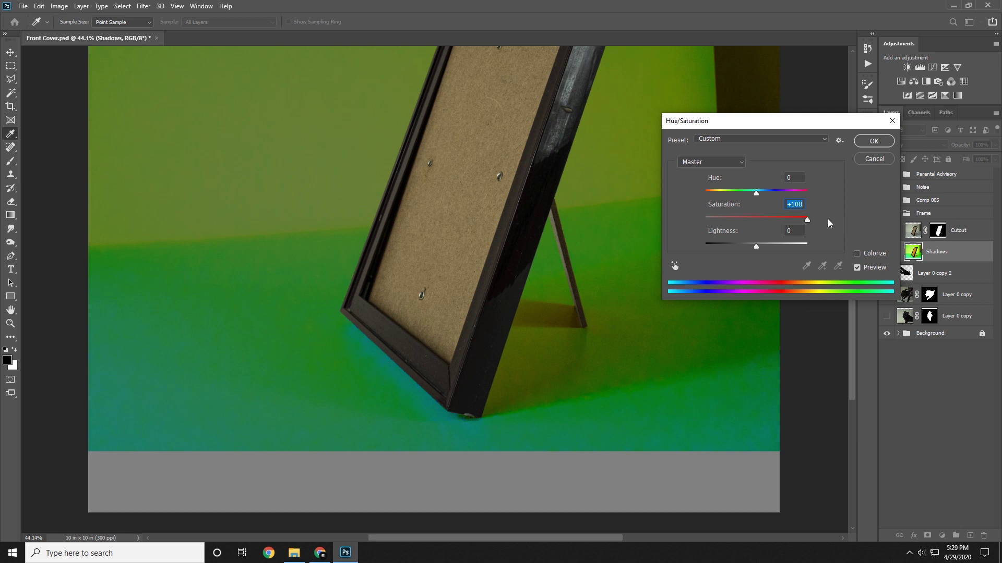
{"action": "left_click_drag", "start_coordinate": [790, 219], "coordinate": [640, 228]}
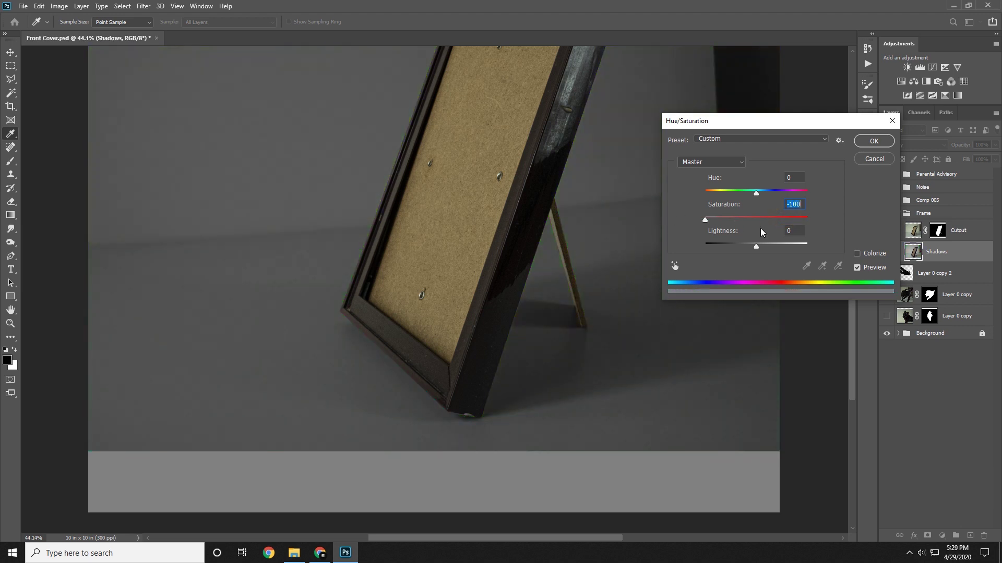
{"action": "left_click", "coordinate": [890, 140]}
- Erase the wall backdrop above the frame from the Shadows layer with the Eraser
{"action": "left_click_drag", "start_coordinate": [498, 322], "coordinate": [478, 317]}
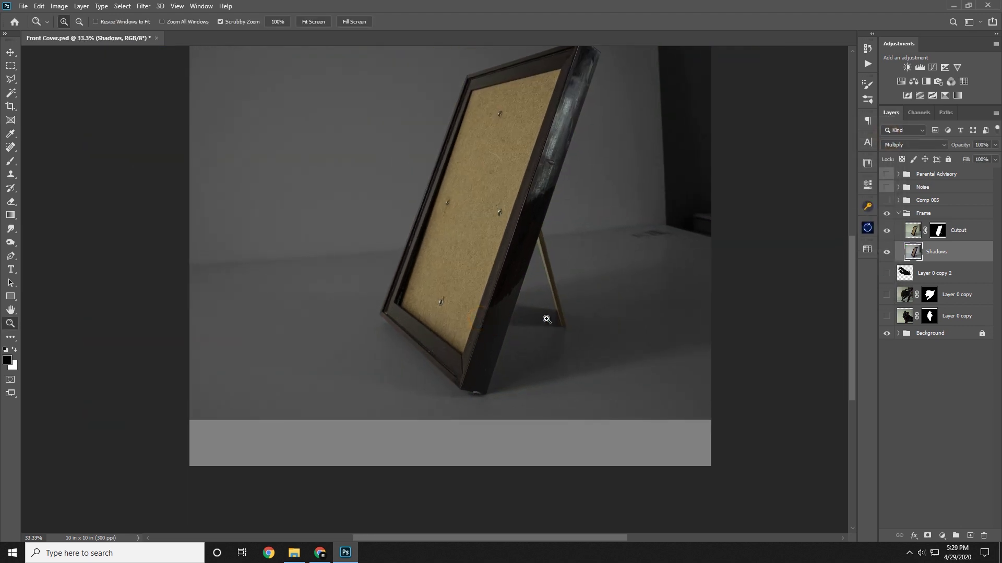
{"action": "left_click", "coordinate": [567, 311]}
{"action": "mouse_move", "coordinate": [636, 295]}
{"action": "left_mouse_down"}
{"action": "mouse_move", "coordinate": [677, 286]}
{"action": "mouse_move", "coordinate": [651, 289]}
{"action": "left_mouse_up"}
{"action": "mouse_move", "coordinate": [603, 264]}
{"action": "left_mouse_down"}
{"action": "mouse_move", "coordinate": [569, 352]}
{"action": "mouse_move", "coordinate": [590, 317]}
{"action": "left_mouse_up"}
{"action": "key", "text": "e"}
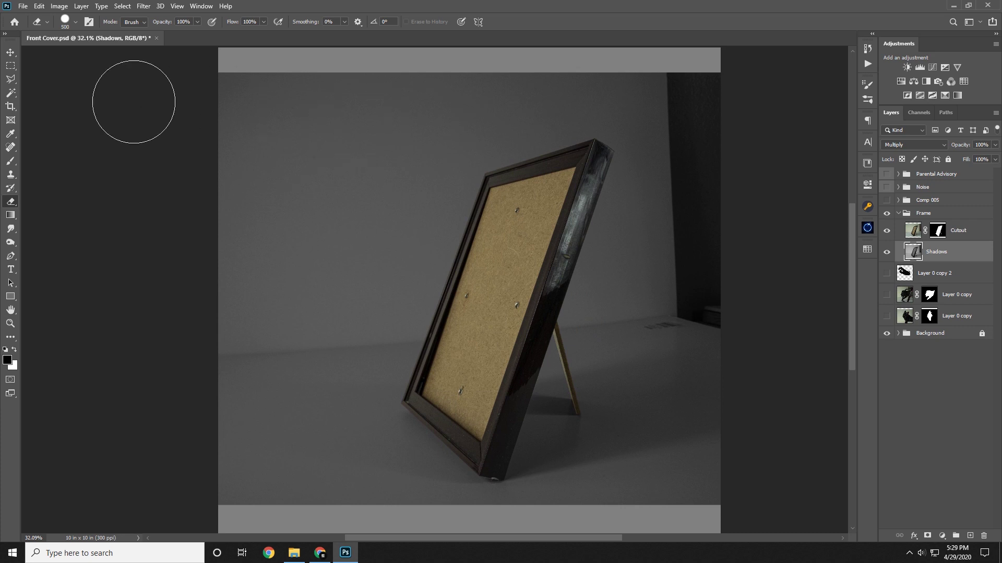
{"action": "mouse_move", "coordinate": [134, 102]}
{"action": "left_mouse_down"}
{"action": "mouse_move", "coordinate": [717, 94]}
{"action": "mouse_move", "coordinate": [387, 130]}
{"action": "mouse_move", "coordinate": [122, 278]}
{"action": "mouse_move", "coordinate": [691, 201]}
{"action": "mouse_move", "coordinate": [648, 183]}
{"action": "mouse_move", "coordinate": [21, 356]}
{"action": "mouse_move", "coordinate": [14, 320]}
{"action": "left_mouse_up"}
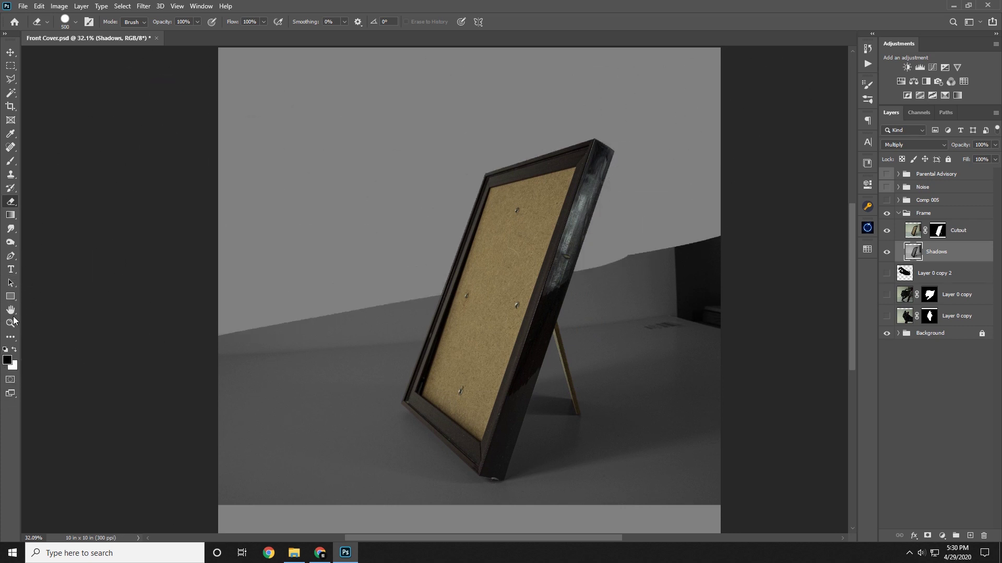
- Erase more of the backdrop beside the frame's stand and the table surface to the frame's left and lower left
{"action": "left_click", "coordinate": [10, 326]}
{"action": "left_click_drag", "start_coordinate": [508, 420], "coordinate": [556, 409]}
{"action": "left_click_drag", "start_coordinate": [556, 409], "coordinate": [286, 329]}
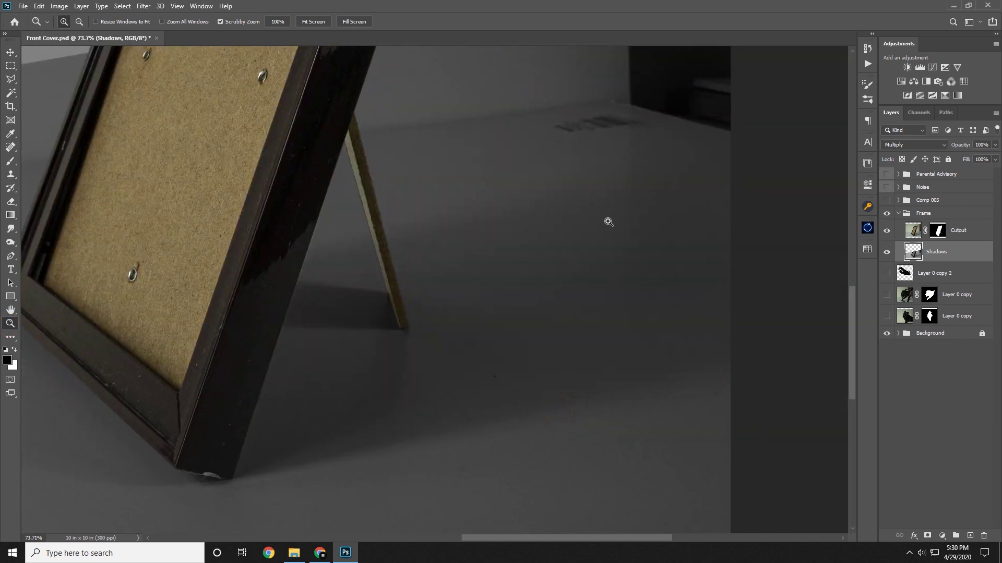
{"action": "left_click_drag", "start_coordinate": [566, 270], "coordinate": [449, 290]}
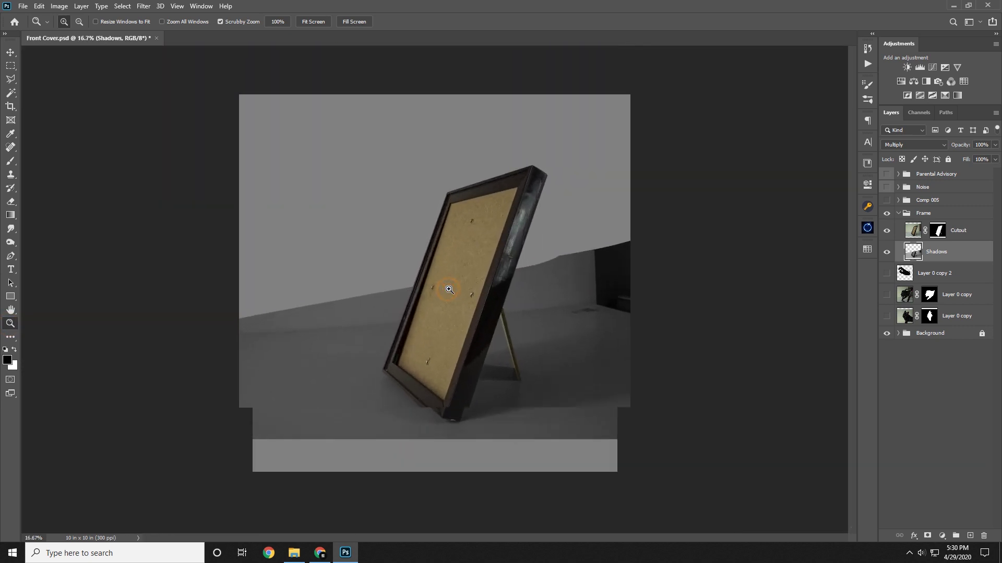
{"action": "key", "text": "e"}
{"action": "left_click_drag", "start_coordinate": [616, 244], "coordinate": [648, 228]}
{"action": "mouse_move", "coordinate": [179, 311]}
{"action": "left_mouse_down"}
{"action": "mouse_move", "coordinate": [530, 250]}
{"action": "mouse_move", "coordinate": [234, 335]}
{"action": "left_mouse_up"}
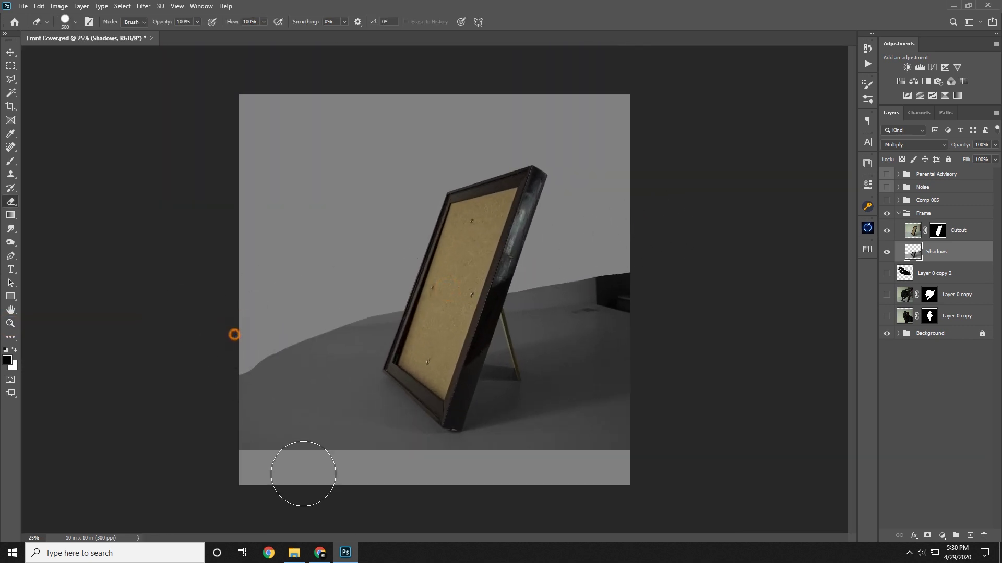
{"action": "mouse_move", "coordinate": [303, 473]}
{"action": "left_mouse_down"}
{"action": "mouse_move", "coordinate": [395, 511]}
{"action": "mouse_move", "coordinate": [258, 357]}
{"action": "mouse_move", "coordinate": [288, 391]}
{"action": "mouse_move", "coordinate": [226, 505]}
{"action": "mouse_move", "coordinate": [310, 530]}
{"action": "mouse_move", "coordinate": [306, 371]}
{"action": "mouse_move", "coordinate": [400, 462]}
{"action": "left_mouse_up"}
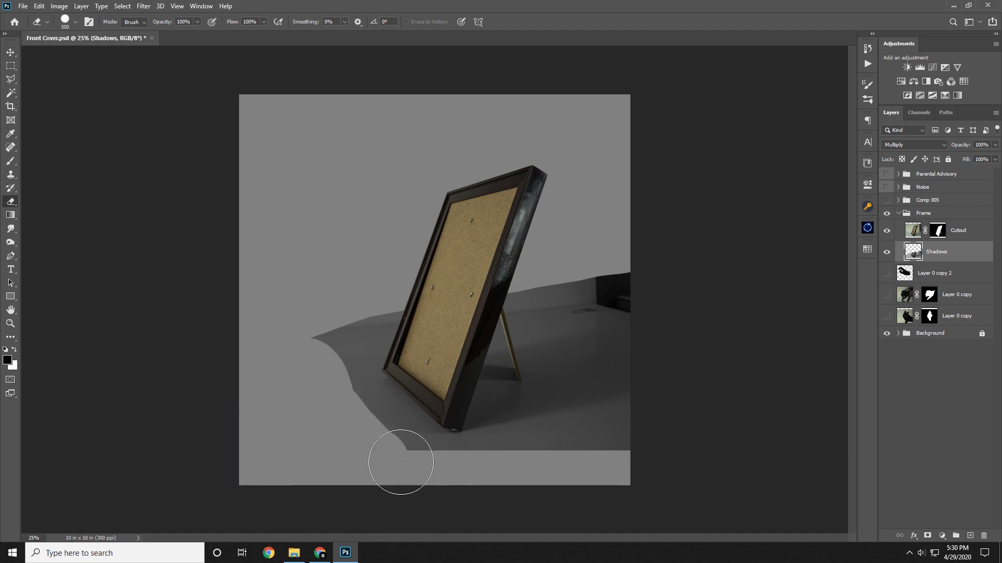
- Trim the Shadows layer closer to the frame, erasing the remaining left edge, the dark box behind it and the strip below the shadow
{"action": "left_click", "coordinate": [10, 323]}
{"action": "left_click_drag", "start_coordinate": [498, 463], "coordinate": [541, 464]}
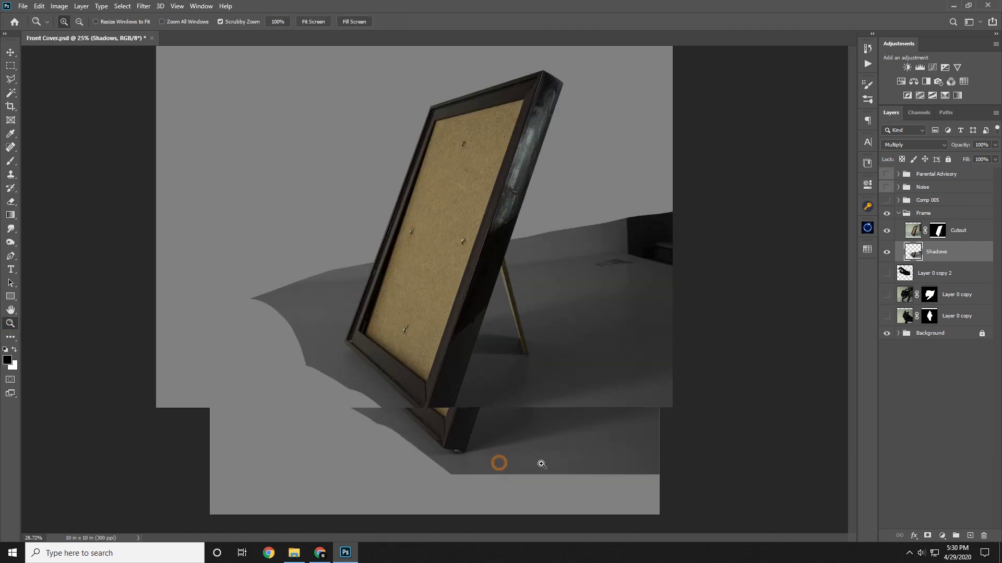
{"action": "left_click_drag", "start_coordinate": [330, 394], "coordinate": [388, 392]}
{"action": "mouse_move", "coordinate": [477, 355]}
{"action": "left_mouse_down"}
{"action": "mouse_move", "coordinate": [389, 348]}
{"action": "mouse_move", "coordinate": [456, 398]}
{"action": "mouse_move", "coordinate": [498, 440]}
{"action": "mouse_move", "coordinate": [494, 449]}
{"action": "mouse_move", "coordinate": [516, 448]}
{"action": "left_mouse_up"}
{"action": "key", "text": "e"}
{"action": "mouse_move", "coordinate": [346, 244]}
{"action": "left_mouse_down"}
{"action": "mouse_move", "coordinate": [365, 234]}
{"action": "mouse_move", "coordinate": [326, 244]}
{"action": "mouse_move", "coordinate": [344, 237]}
{"action": "mouse_move", "coordinate": [296, 217]}
{"action": "left_mouse_up"}
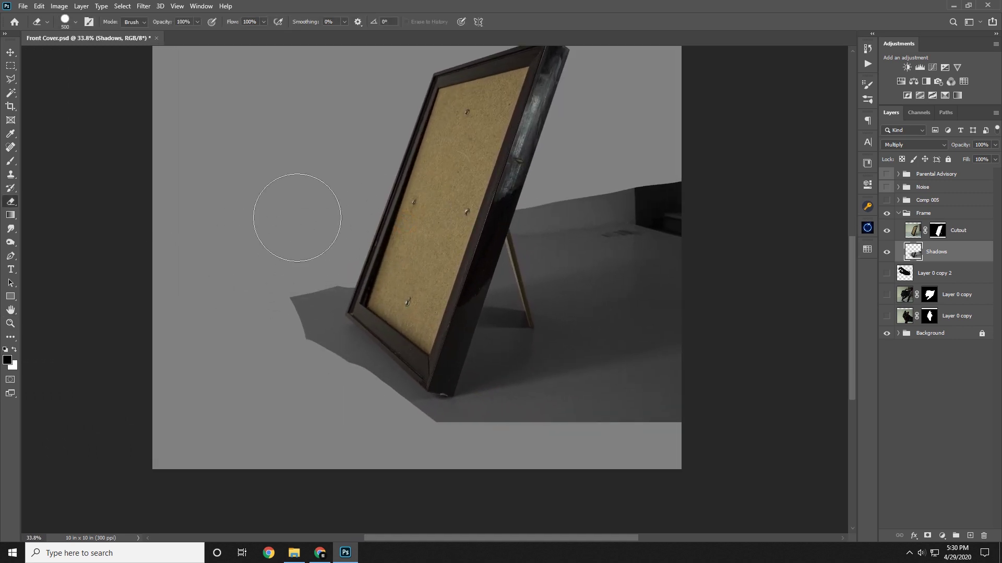
{"action": "mouse_move", "coordinate": [505, 167]}
{"action": "left_mouse_down"}
{"action": "mouse_move", "coordinate": [551, 178]}
{"action": "mouse_move", "coordinate": [508, 192]}
{"action": "mouse_move", "coordinate": [694, 161]}
{"action": "left_mouse_up"}
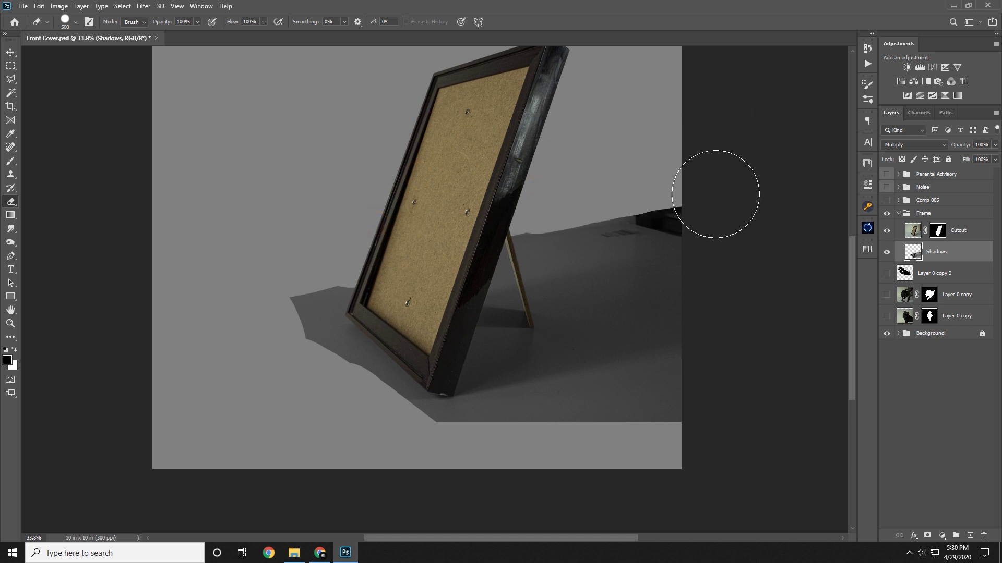
{"action": "mouse_move", "coordinate": [716, 195]}
{"action": "left_mouse_down"}
{"action": "mouse_move", "coordinate": [609, 187]}
{"action": "mouse_move", "coordinate": [631, 183]}
{"action": "left_mouse_up"}
{"action": "mouse_move", "coordinate": [582, 467]}
{"action": "left_mouse_down"}
{"action": "mouse_move", "coordinate": [729, 424]}
{"action": "mouse_move", "coordinate": [426, 476]}
{"action": "left_mouse_up"}
{"action": "left_click_drag", "start_coordinate": [647, 239], "coordinate": [656, 273]}
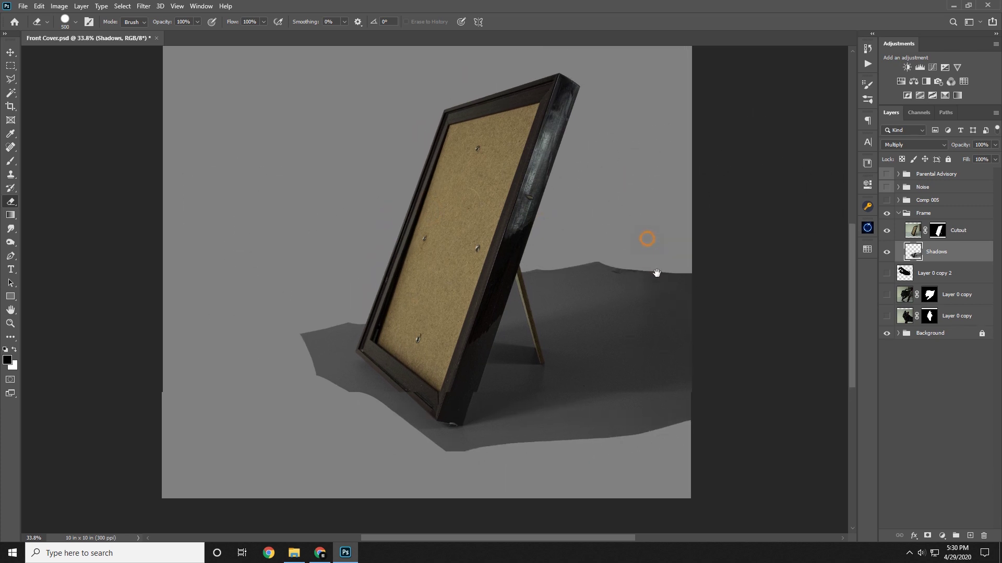
- Add a Curves adjustment clipped to the Shadows layer and move its white point to input 148, output 255
{"action": "key", "text": "z"}
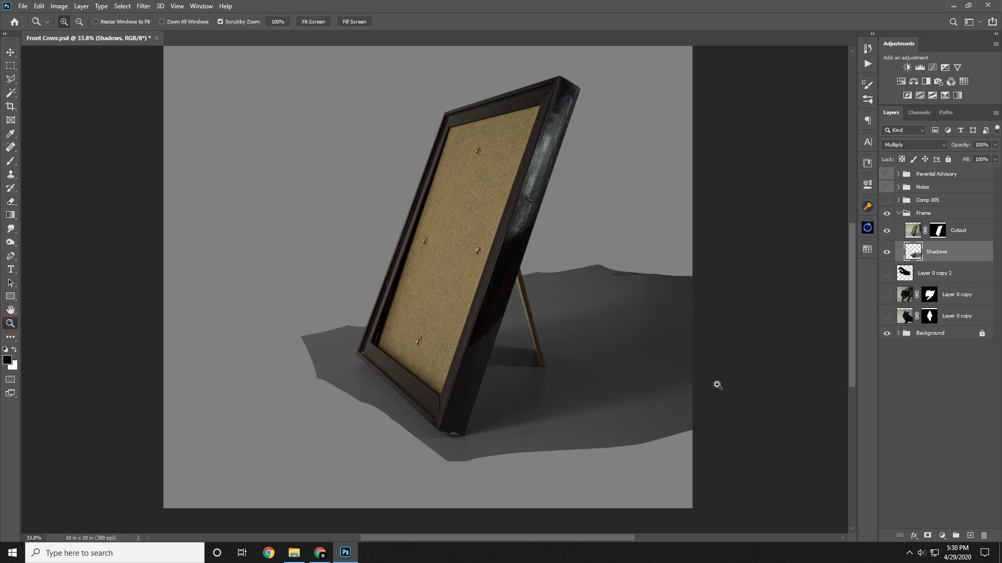
{"action": "left_click", "coordinate": [932, 69]}
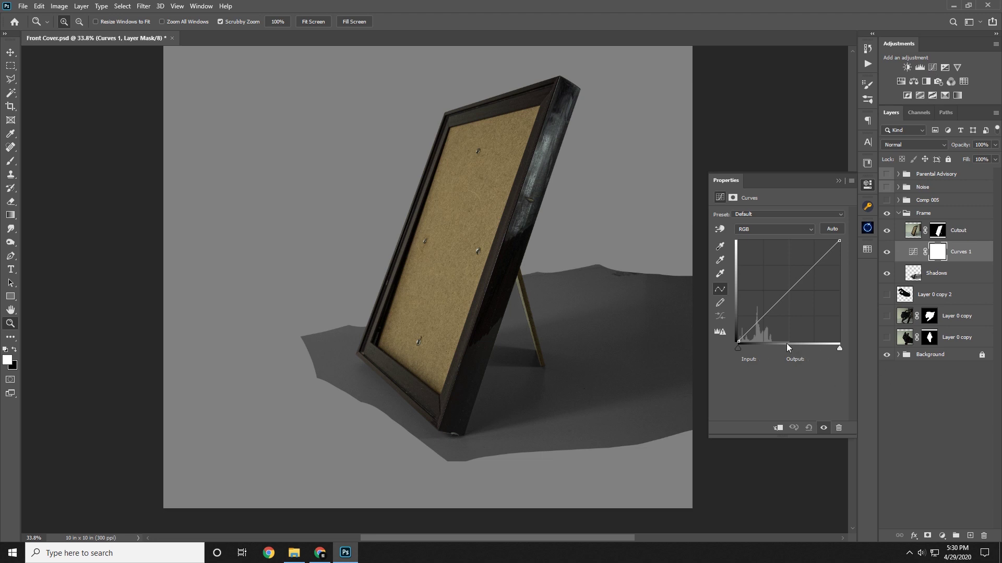
{"action": "left_click", "coordinate": [778, 429]}
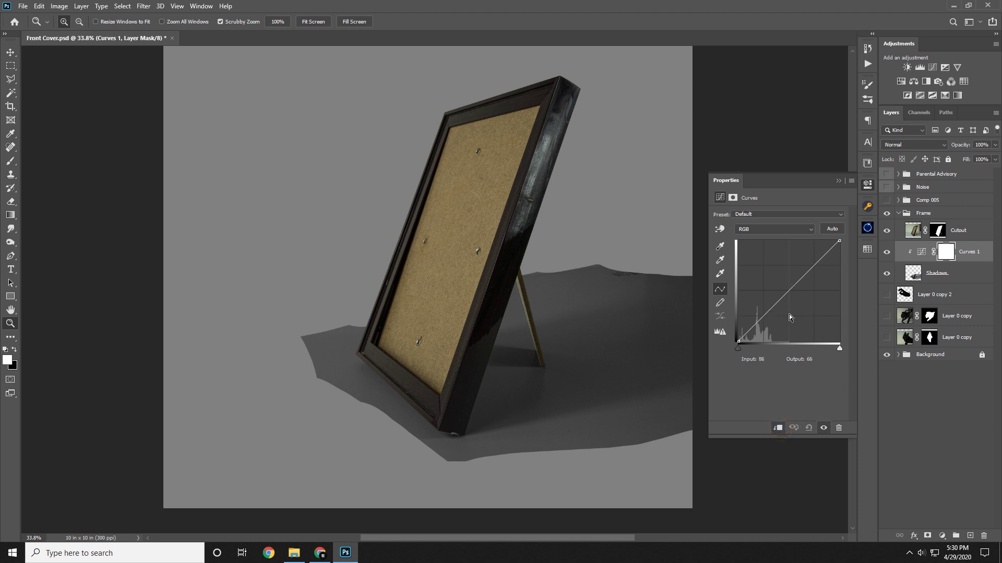
{"action": "left_click_drag", "start_coordinate": [839, 241], "coordinate": [800, 199]}
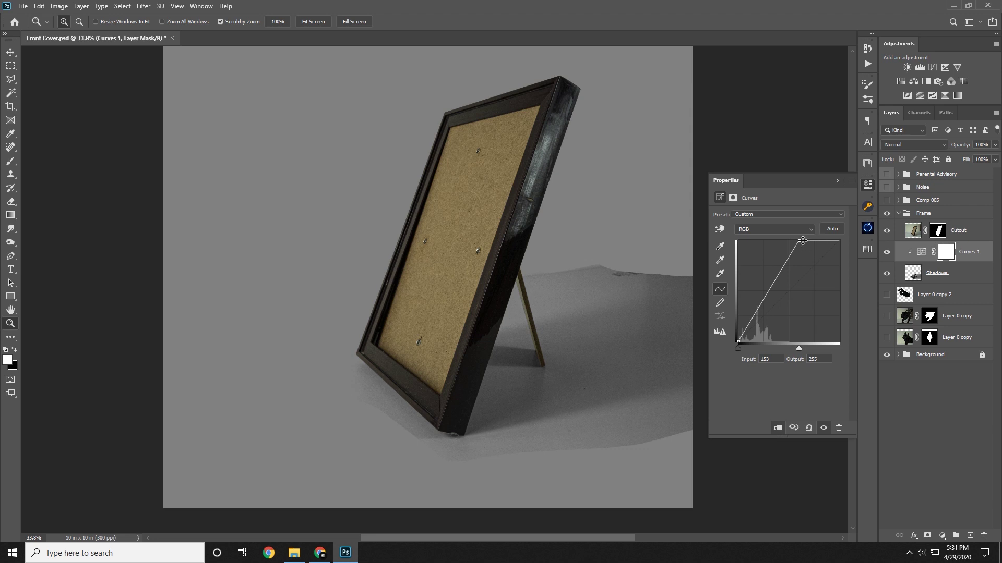
{"action": "left_click_drag", "start_coordinate": [798, 241], "coordinate": [796, 241]}
- Refine the curve with a lower point at input 66, output 62 and the white point at input 144, output 255
{"action": "left_click_drag", "start_coordinate": [496, 356], "coordinate": [574, 302]}
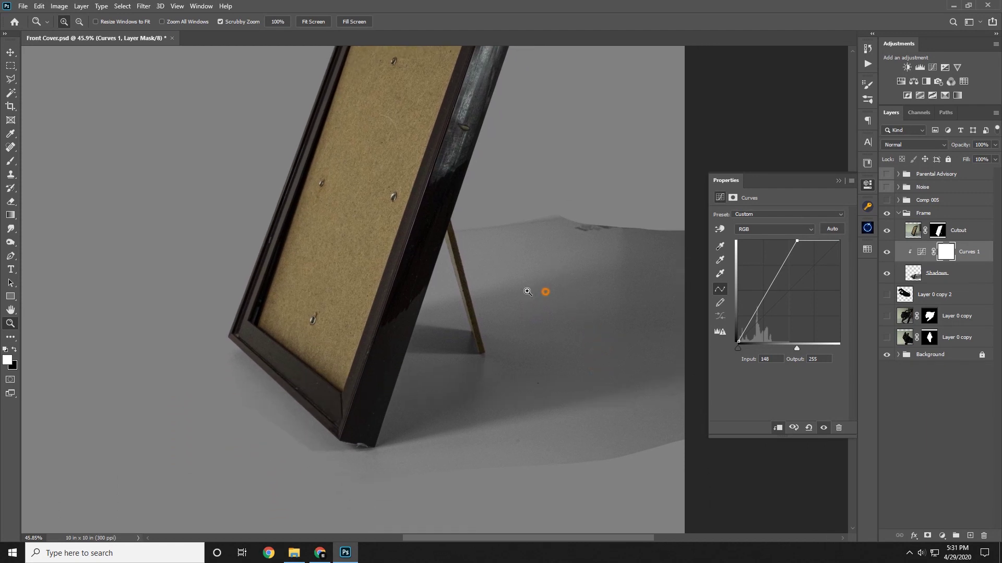
{"action": "key", "text": "ctrl+0"}
{"action": "left_click_drag", "start_coordinate": [798, 241], "coordinate": [806, 215]}
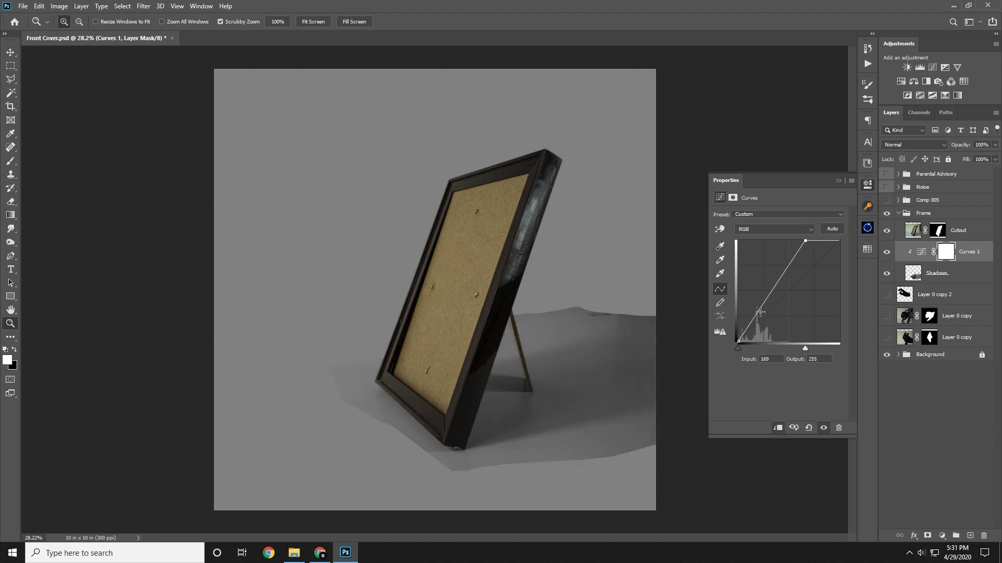
{"action": "left_click_drag", "start_coordinate": [760, 312], "coordinate": [765, 317]}
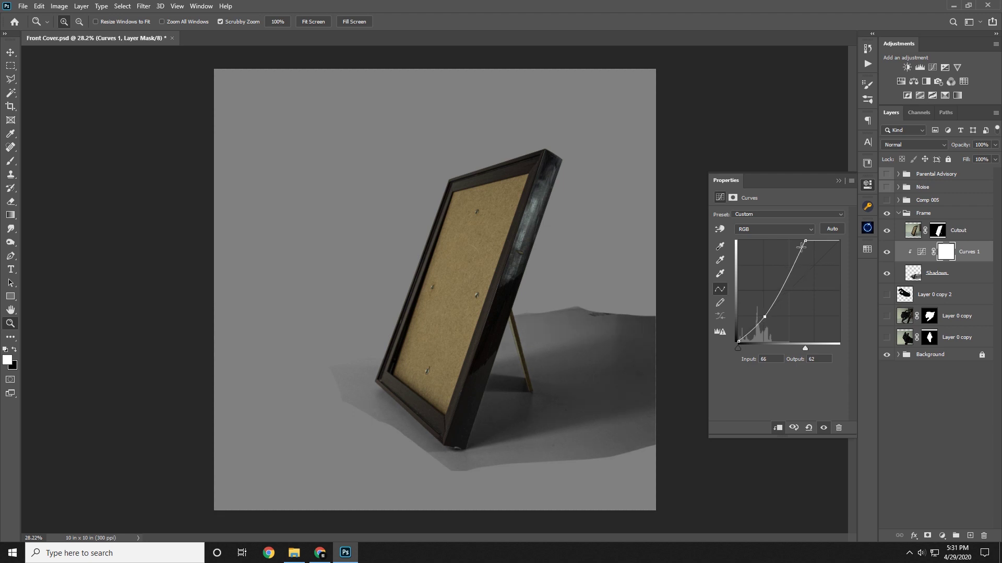
{"action": "left_click_drag", "start_coordinate": [805, 241], "coordinate": [794, 237]}
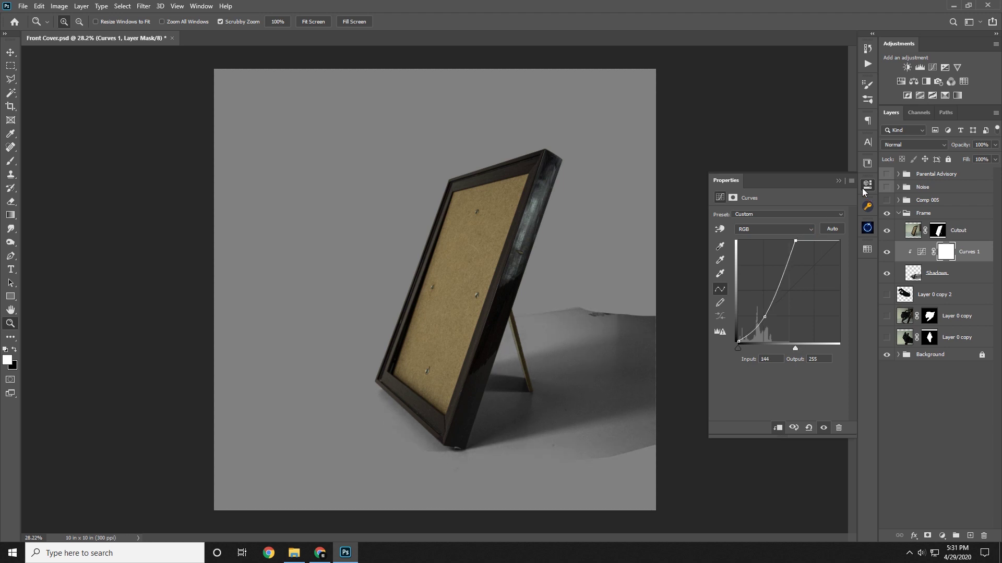
{"action": "left_click", "coordinate": [839, 181]}
- Group the Curves adjustment with the Shadows layer and name the group Shadows
{"action": "left_click", "coordinate": [966, 272], "text": "shift"}
{"action": "key", "text": "ctrl+g"}
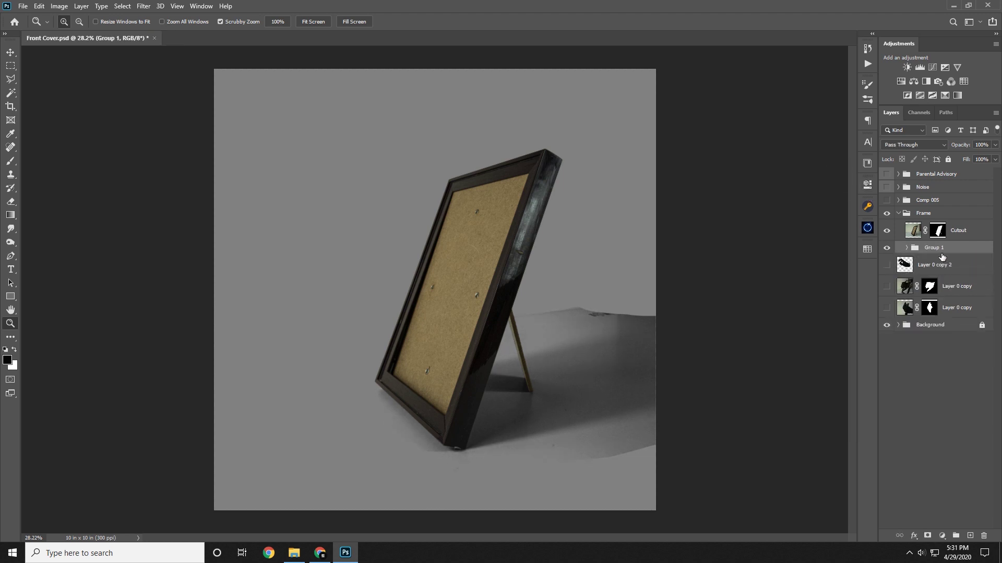
{"action": "double_click", "coordinate": [938, 249]}
{"action": "type", "text": "Shadows"}
{"action": "key", "text": "Return"}
- Expand the Shadows group and add a layer mask to the Shadows layer inside it
{"action": "left_click", "coordinate": [908, 248]}
{"action": "left_click", "coordinate": [962, 287]}
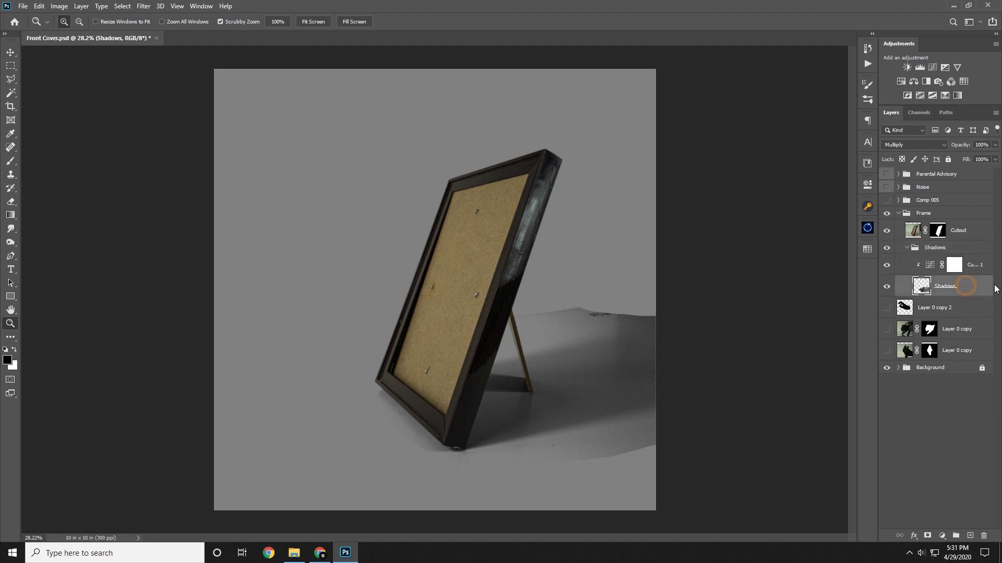
{"action": "left_click", "coordinate": [931, 537]}
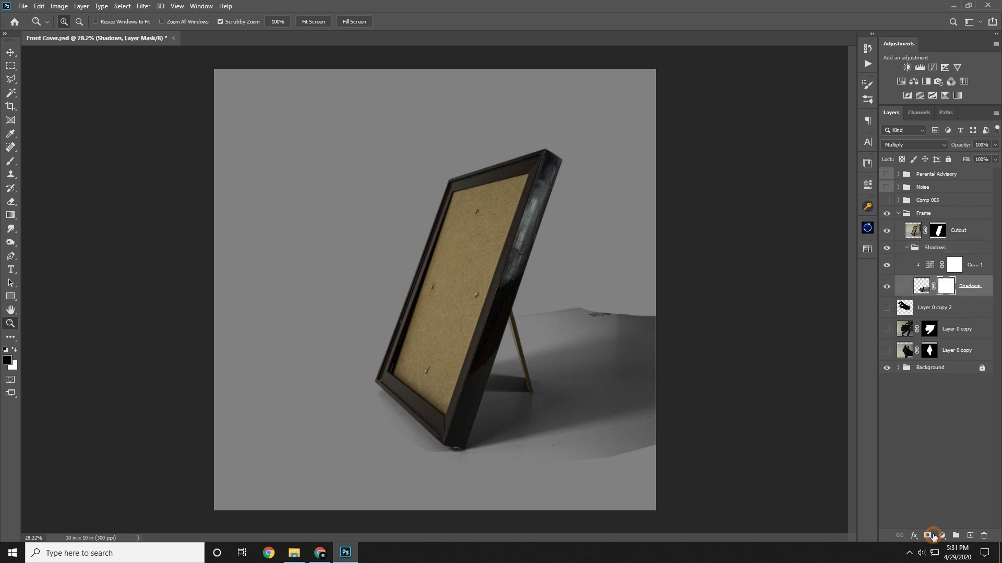
- Fade the shadow's right edge on the Shadows layer mask with a black-to-transparent gradient, undoing the first tries
{"action": "key", "text": "g"}
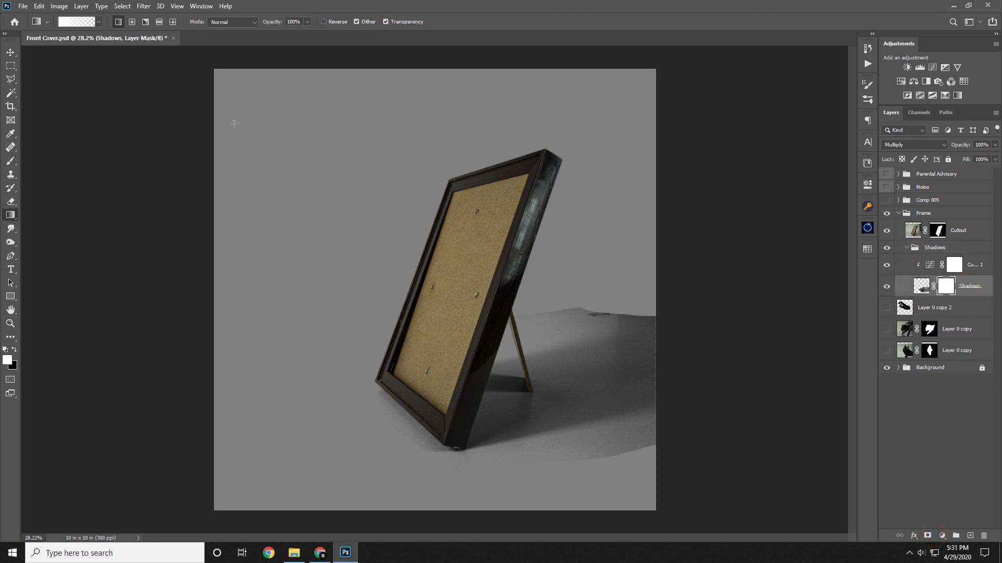
{"action": "left_click", "coordinate": [91, 23]}
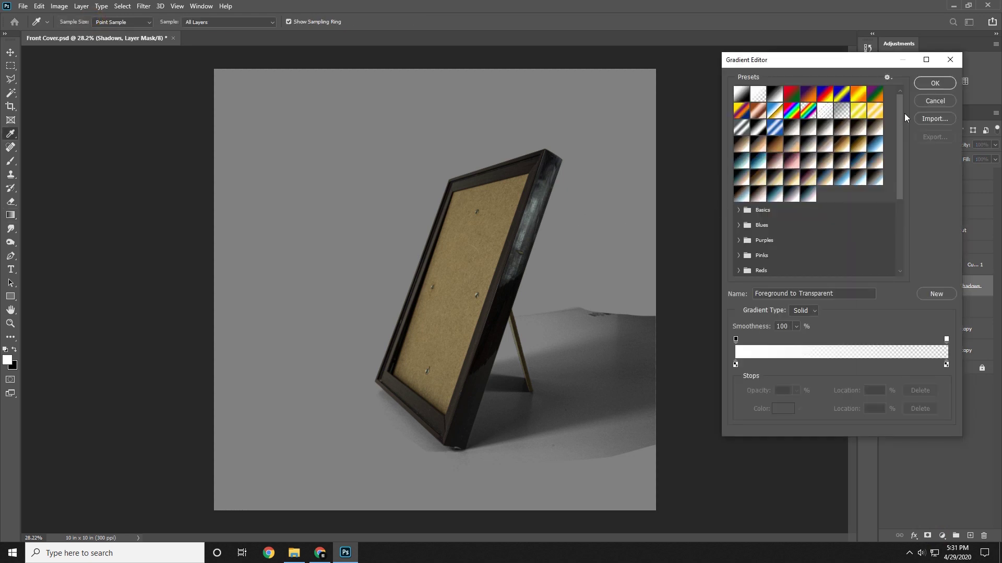
{"action": "left_click", "coordinate": [935, 102]}
{"action": "key", "text": "x"}
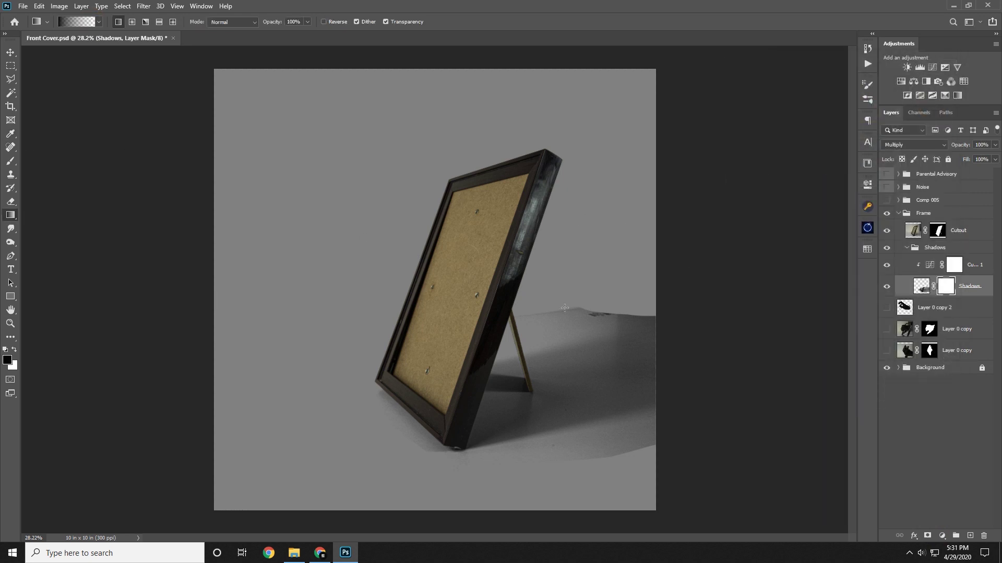
{"action": "left_click_drag", "start_coordinate": [680, 324], "coordinate": [470, 394]}
{"action": "key", "text": "ctrl+z"}
{"action": "left_click_drag", "start_coordinate": [674, 326], "coordinate": [546, 383]}
{"action": "key", "text": "ctrl+z"}
{"action": "left_click_drag", "start_coordinate": [675, 319], "coordinate": [554, 378]}
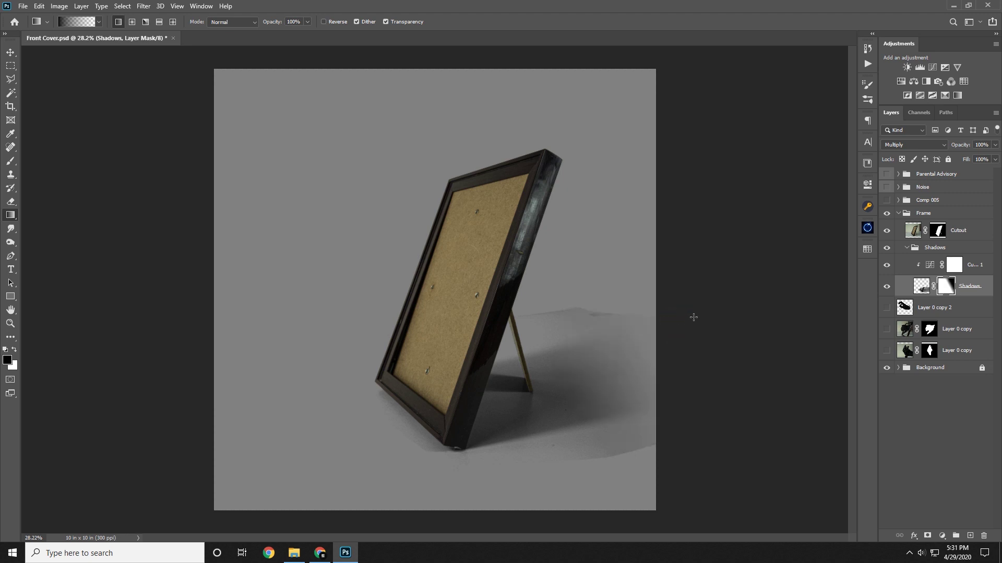
- Soften the shadow's remaining hard edges at the far side and below with further black-to-transparent gradients on the Shadows mask
{"action": "left_click_drag", "start_coordinate": [681, 312], "coordinate": [457, 412]}
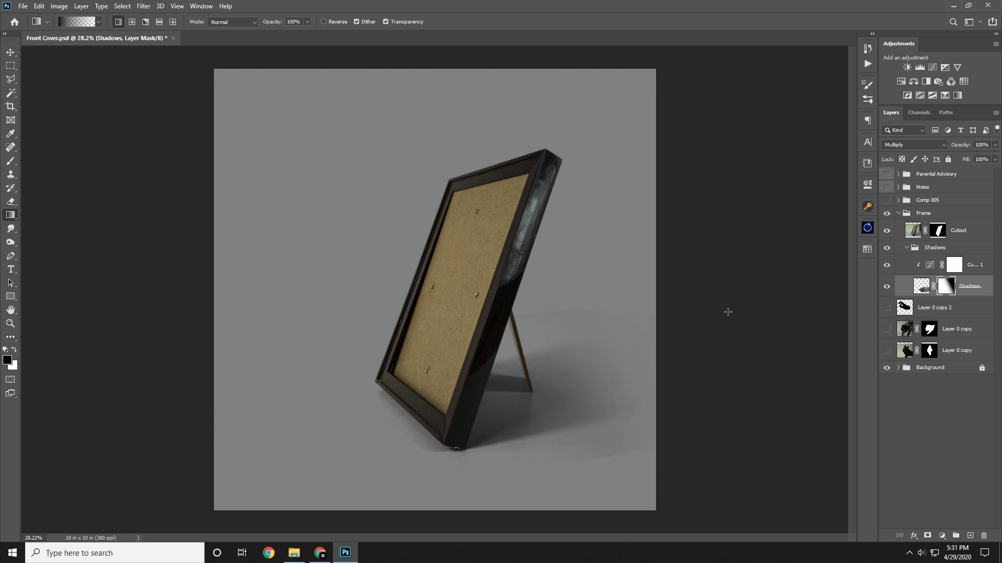
{"action": "left_click_drag", "start_coordinate": [684, 320], "coordinate": [463, 409]}
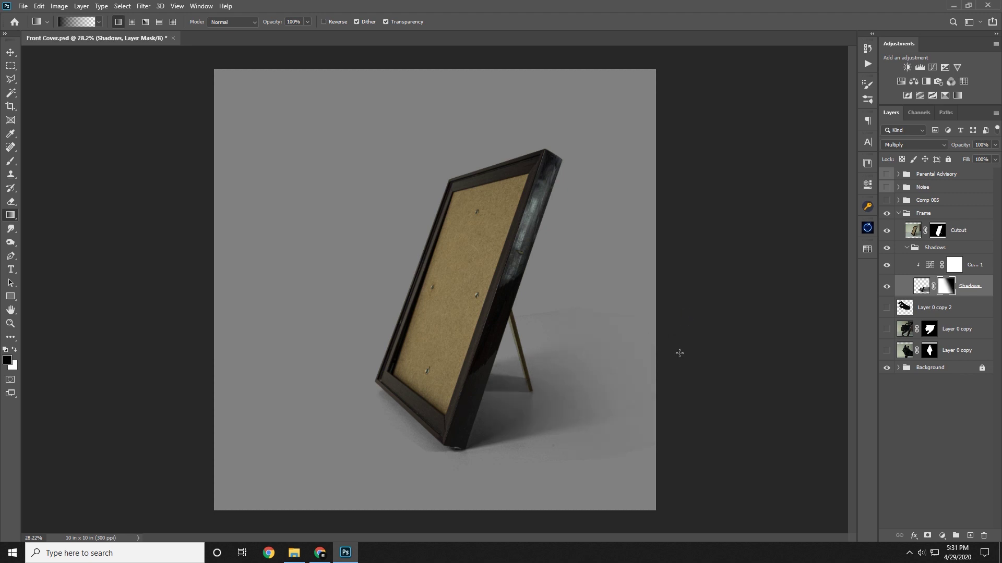
{"action": "left_click_drag", "start_coordinate": [706, 316], "coordinate": [580, 365]}
{"action": "left_click_drag", "start_coordinate": [577, 296], "coordinate": [619, 371]}
{"action": "key", "text": "ctrl+z"}
{"action": "left_click_drag", "start_coordinate": [608, 431], "coordinate": [608, 433]}
- Fade the shadow edge around the frame's lower-left side and bottom corner with short black gradients on the Shadows mask
{"action": "left_click", "coordinate": [5, 322]}
{"action": "left_click_drag", "start_coordinate": [455, 455], "coordinate": [500, 449]}
{"action": "left_click_drag", "start_coordinate": [481, 421], "coordinate": [495, 349]}
{"action": "left_click_drag", "start_coordinate": [482, 374], "coordinate": [507, 374]}
{"action": "left_click_drag", "start_coordinate": [435, 367], "coordinate": [449, 368]}
{"action": "key", "text": "g"}
{"action": "left_click_drag", "start_coordinate": [327, 370], "coordinate": [391, 327]}
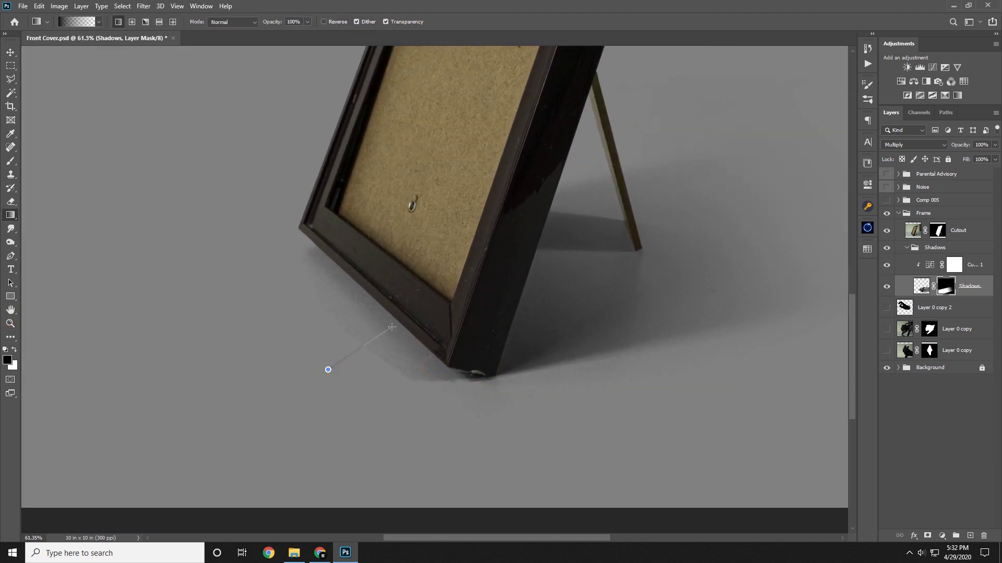
{"action": "key", "text": "ctrl+z"}
{"action": "left_click_drag", "start_coordinate": [352, 369], "coordinate": [409, 349]}
{"action": "left_click_drag", "start_coordinate": [412, 392], "coordinate": [448, 368]}
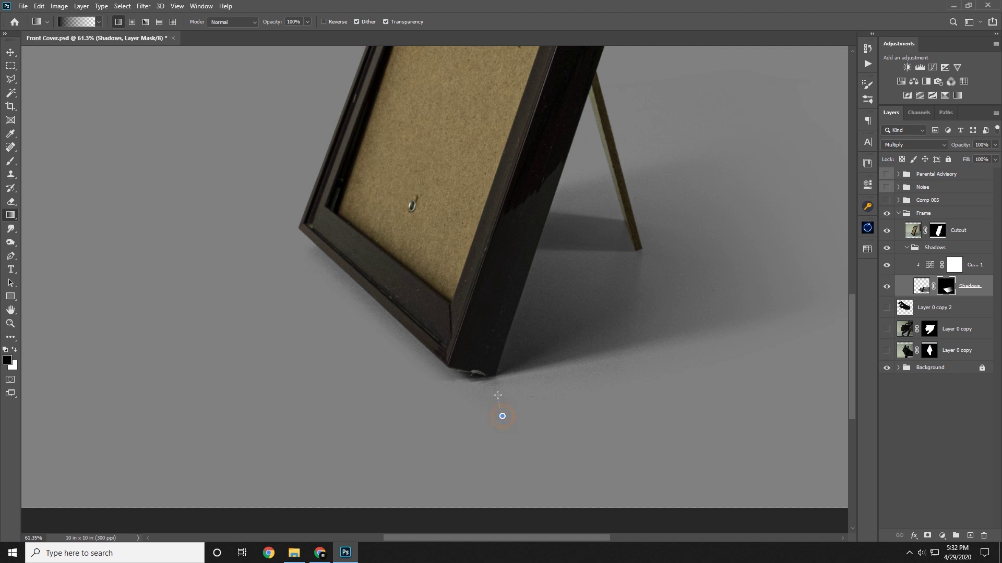
- Target the Shadows layer's image instead of its mask and open it in the Camera Raw Filter
{"action": "left_click_drag", "start_coordinate": [496, 384], "coordinate": [400, 391]}
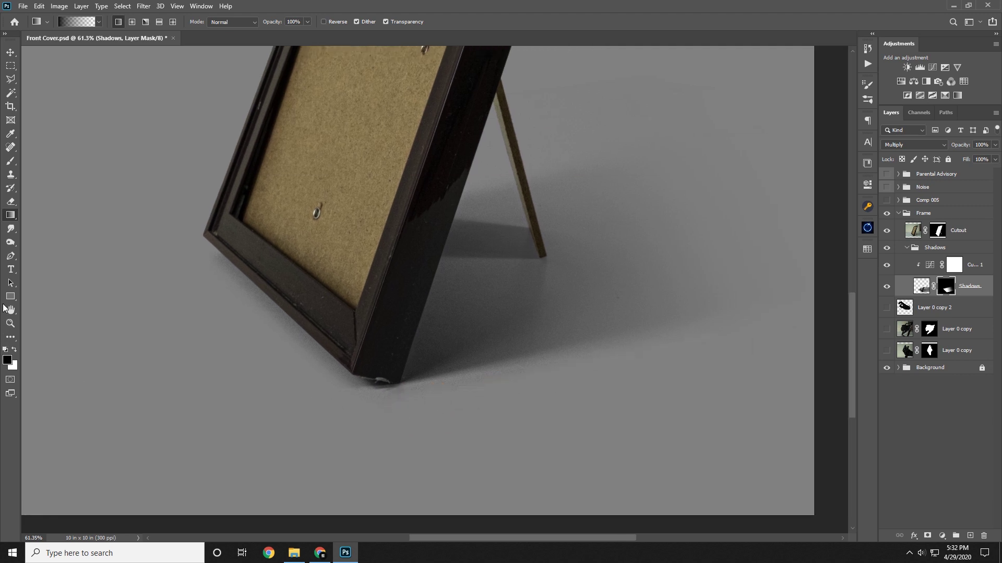
{"action": "left_click", "coordinate": [10, 324]}
{"action": "left_click_drag", "start_coordinate": [499, 319], "coordinate": [692, 276]}
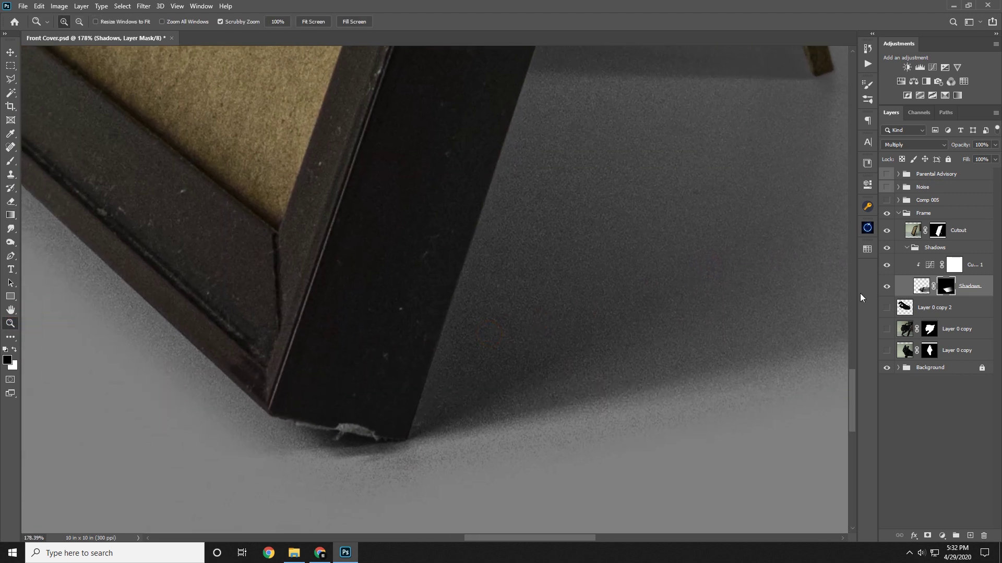
{"action": "left_click", "coordinate": [921, 286]}
{"action": "left_click_drag", "start_coordinate": [574, 313], "coordinate": [555, 316]}
{"action": "left_click_drag", "start_coordinate": [556, 316], "coordinate": [506, 353]}
{"action": "left_click", "coordinate": [143, 6]}
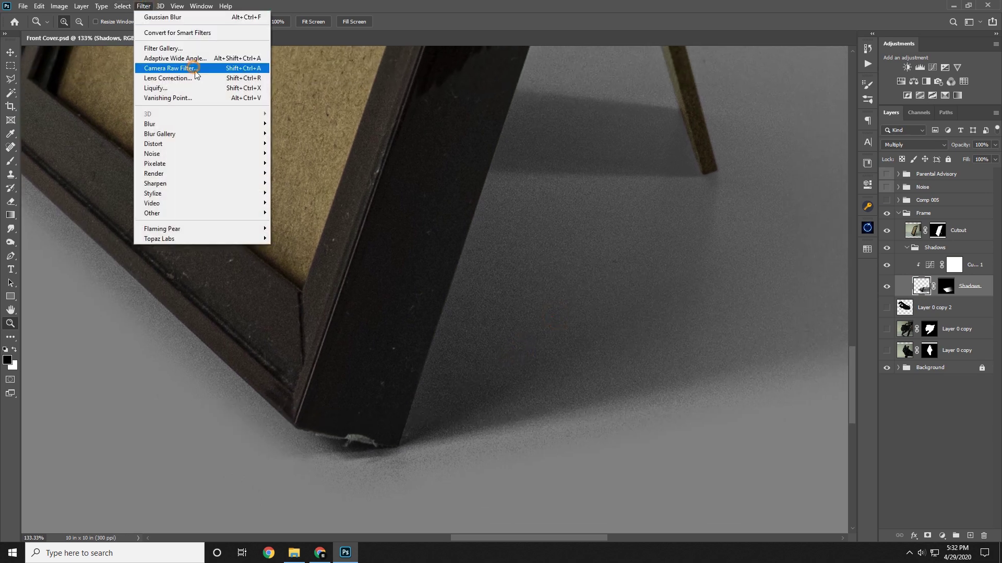
{"action": "left_click", "coordinate": [172, 68]}
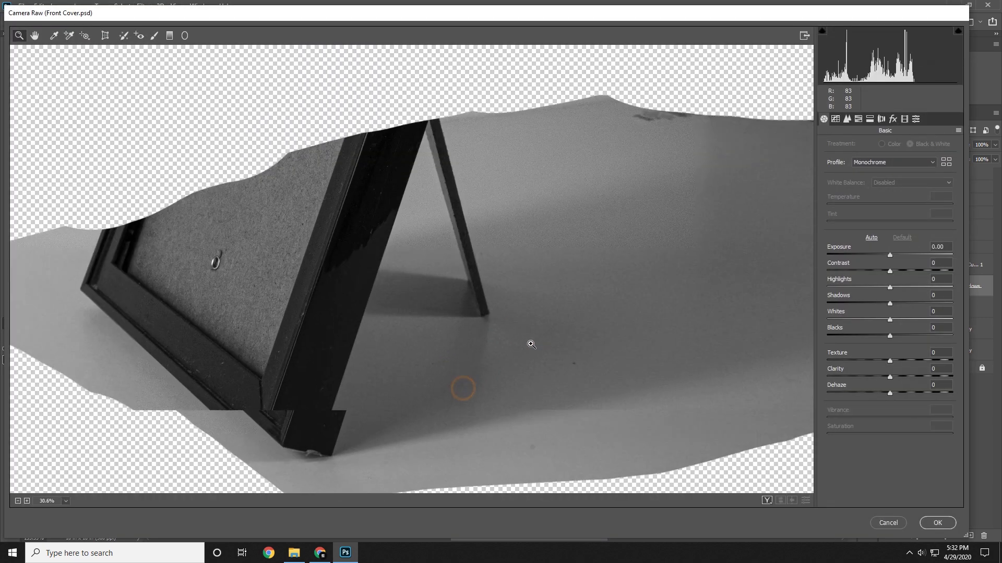
- Set sharpening Radius to 0.5 and Detail to 0, and noise reduction Luminance to 78 and Luminance Detail to 34
{"action": "left_click_drag", "start_coordinate": [530, 344], "coordinate": [558, 329]}
{"action": "mouse_move", "coordinate": [353, 391]}
{"action": "left_mouse_down"}
{"action": "mouse_move", "coordinate": [418, 281]}
{"action": "mouse_move", "coordinate": [504, 228]}
{"action": "left_mouse_up"}
{"action": "left_click", "coordinate": [846, 116]}
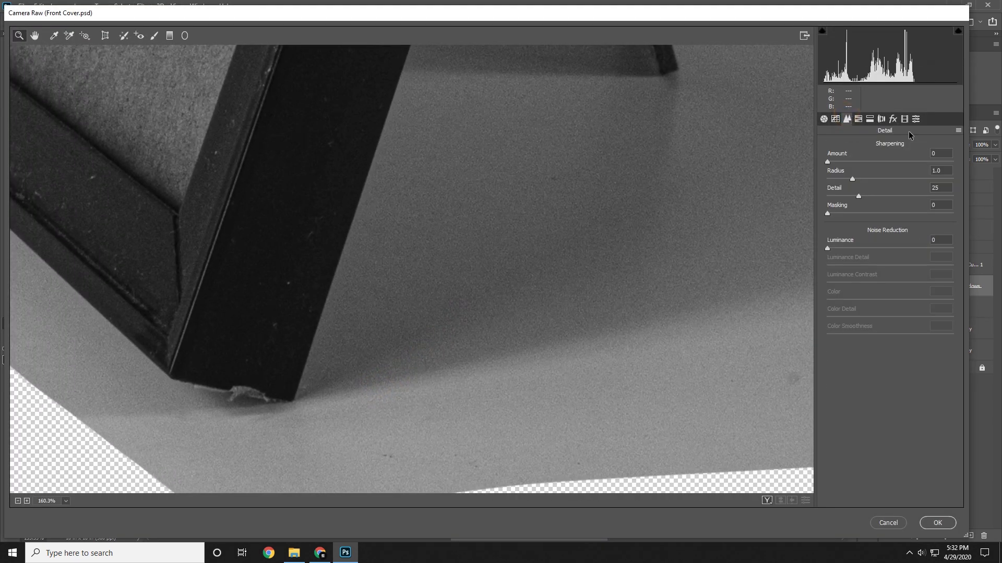
{"action": "left_click_drag", "start_coordinate": [851, 178], "coordinate": [827, 196]}
{"action": "left_click_drag", "start_coordinate": [832, 247], "coordinate": [868, 250]}
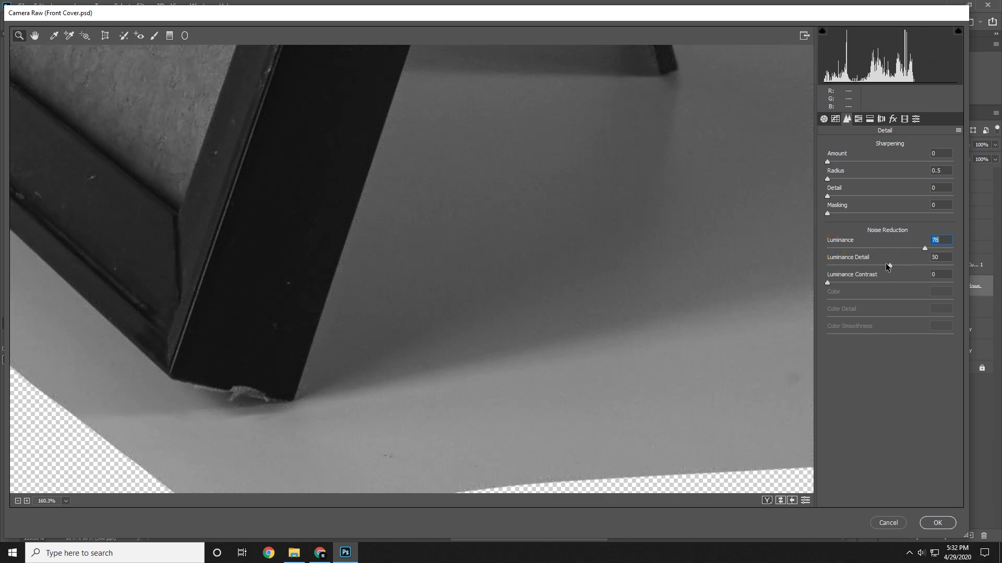
{"action": "left_click_drag", "start_coordinate": [883, 264], "coordinate": [870, 265]}
- Examine the shadow around the frame's base and stand, and lower Luminance Detail to 28
{"action": "left_click_drag", "start_coordinate": [450, 329], "coordinate": [447, 288]}
{"action": "left_click_drag", "start_coordinate": [540, 259], "coordinate": [353, 377]}
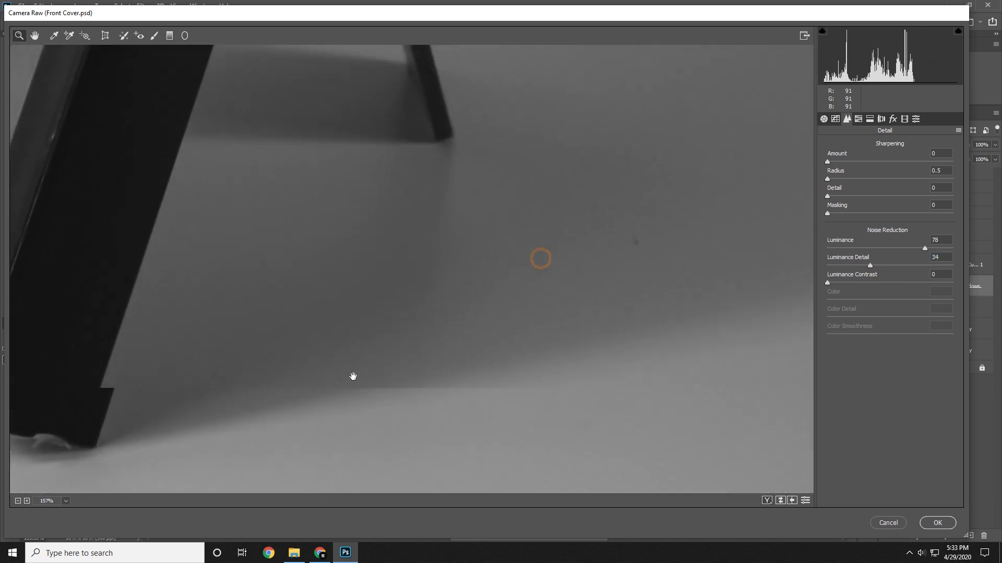
{"action": "left_click_drag", "start_coordinate": [480, 320], "coordinate": [425, 379]}
{"action": "left_click_drag", "start_coordinate": [502, 343], "coordinate": [570, 341]}
{"action": "left_click_drag", "start_coordinate": [315, 341], "coordinate": [415, 255]}
{"action": "left_click_drag", "start_coordinate": [443, 319], "coordinate": [664, 336]}
{"action": "left_click_drag", "start_coordinate": [869, 266], "coordinate": [865, 267]}
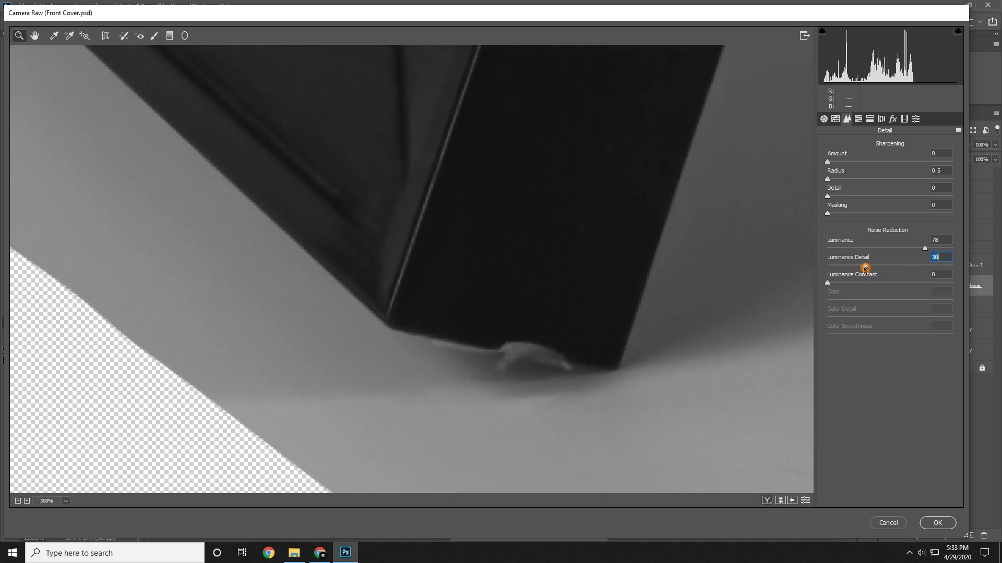
- Raise the noise reduction Luminance slightly, set Luminance Detail to 25 and apply the Camera Raw filter
{"action": "left_click_drag", "start_coordinate": [720, 309], "coordinate": [536, 351]}
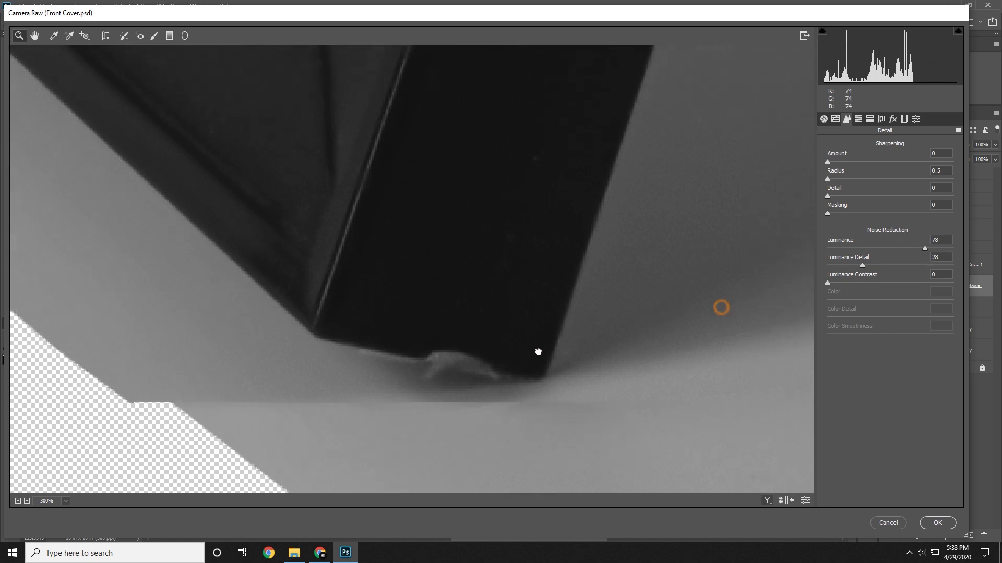
{"action": "left_click_drag", "start_coordinate": [606, 340], "coordinate": [546, 325]}
{"action": "left_click_drag", "start_coordinate": [626, 309], "coordinate": [603, 382]}
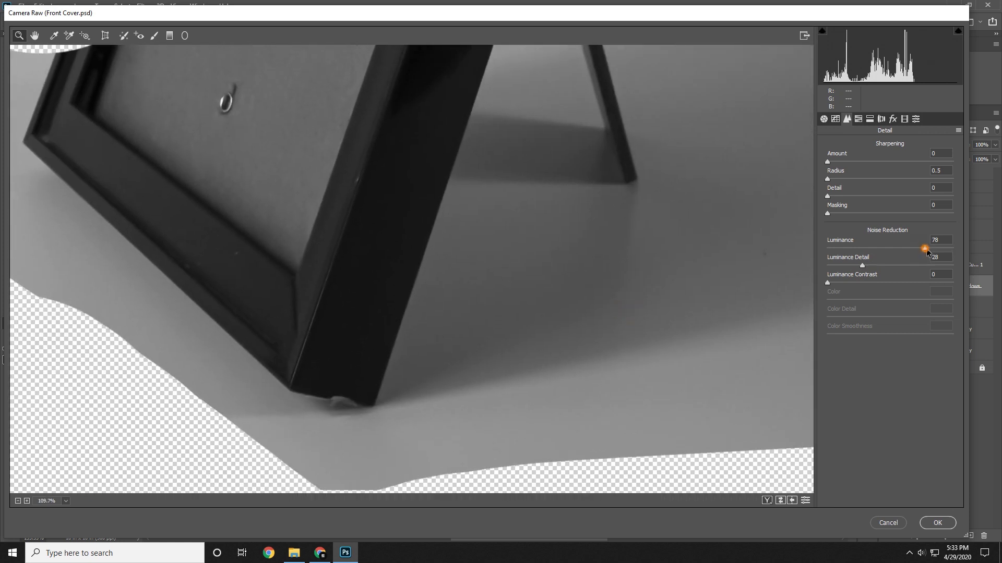
{"action": "left_click_drag", "start_coordinate": [926, 251], "coordinate": [930, 252]}
{"action": "left_click", "coordinate": [945, 259]}
{"action": "type", "text": "25"}
{"action": "left_click", "coordinate": [938, 527]}
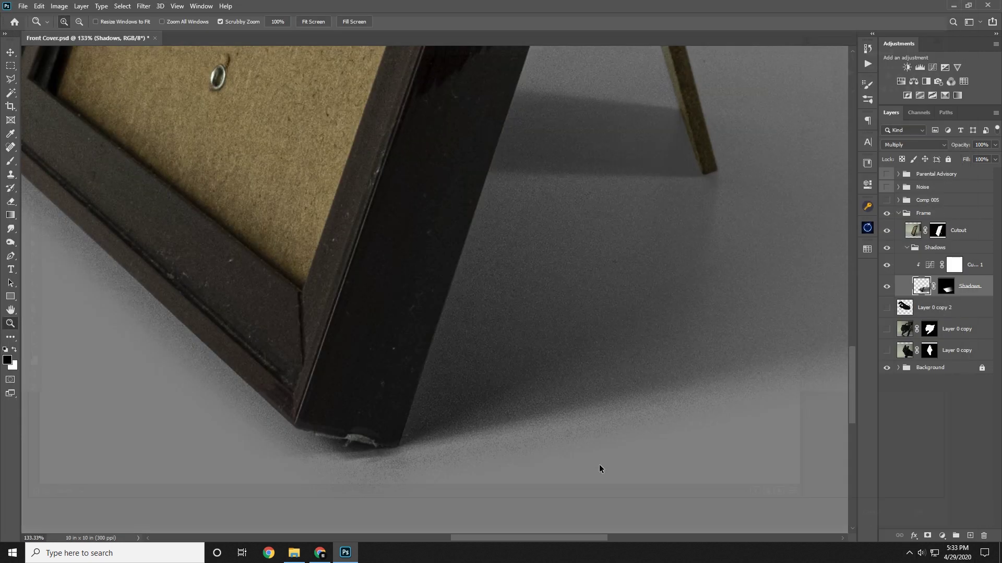
- Target the Shadows layer mask again and fade the shadow's far right side with long black-to-transparent gradients
{"action": "left_click_drag", "start_coordinate": [636, 281], "coordinate": [604, 282]}
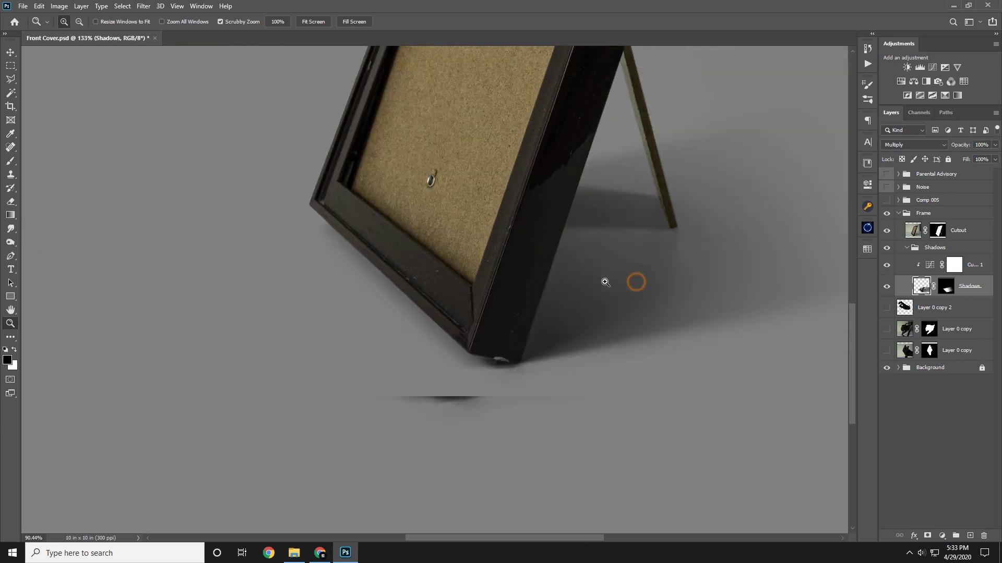
{"action": "left_click_drag", "start_coordinate": [521, 324], "coordinate": [493, 319]}
{"action": "left_click_drag", "start_coordinate": [552, 397], "coordinate": [563, 396]}
{"action": "left_click", "coordinate": [947, 284]}
{"action": "key", "text": "g"}
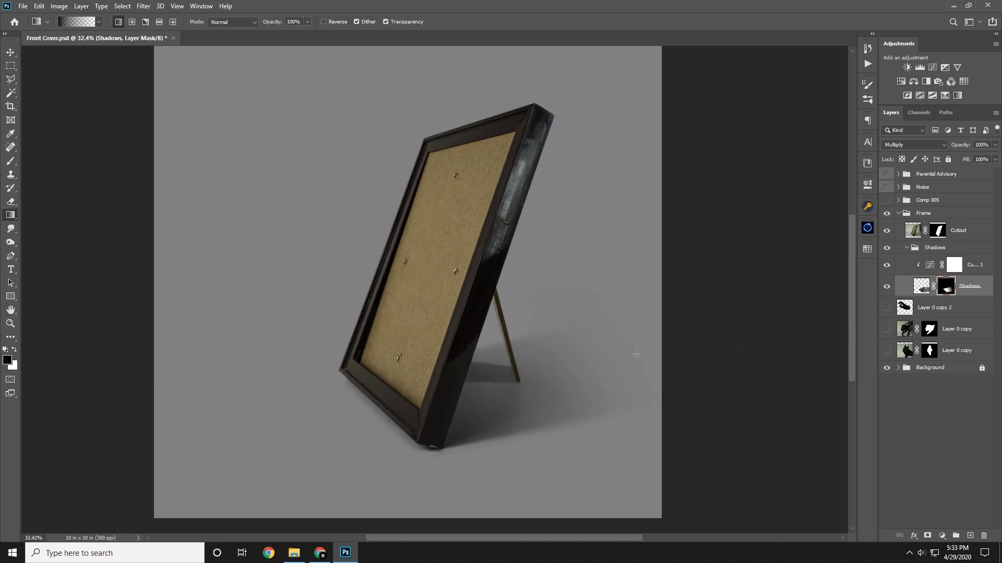
{"action": "left_click_drag", "start_coordinate": [624, 355], "coordinate": [520, 390]}
{"action": "key", "text": "ctrl+z"}
{"action": "left_click_drag", "start_coordinate": [736, 293], "coordinate": [437, 403]}
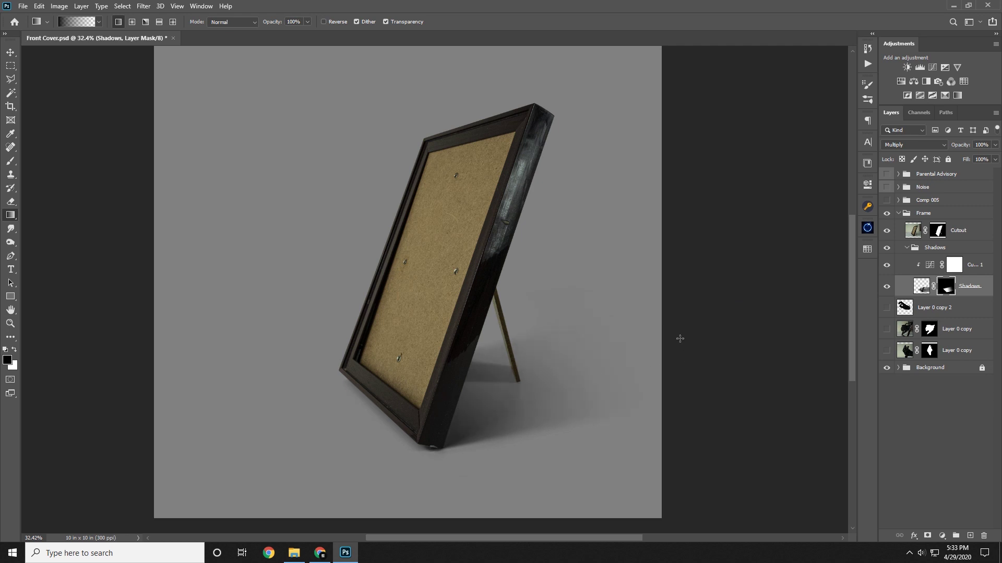
{"action": "left_click_drag", "start_coordinate": [670, 340], "coordinate": [513, 410]}
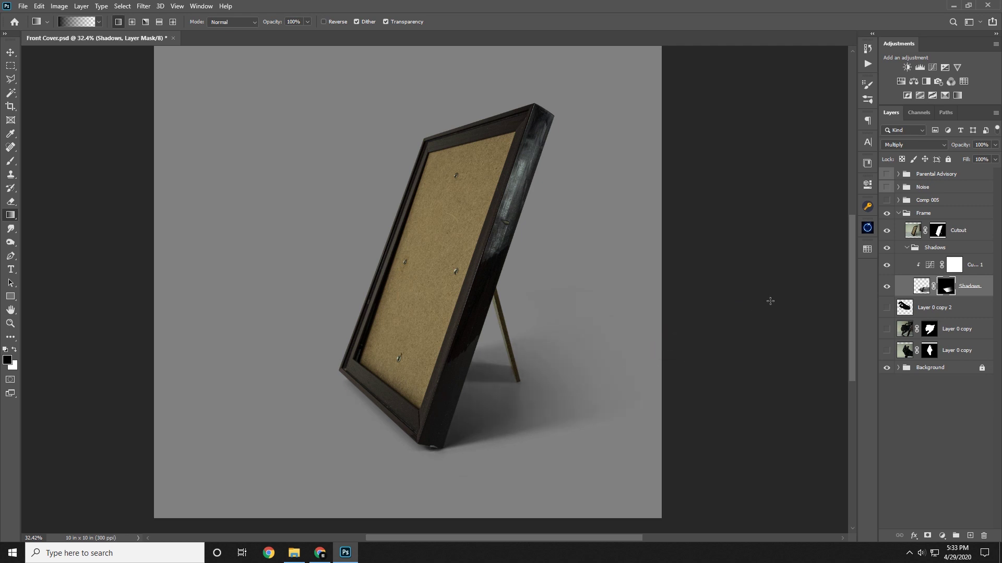
- Collapse the Shadows group and apply the Cutout layer's mask permanently to the layer
{"action": "left_click", "coordinate": [10, 324]}
{"action": "left_click_drag", "start_coordinate": [522, 334], "coordinate": [462, 338]}
{"action": "double_click", "coordinate": [462, 339]}
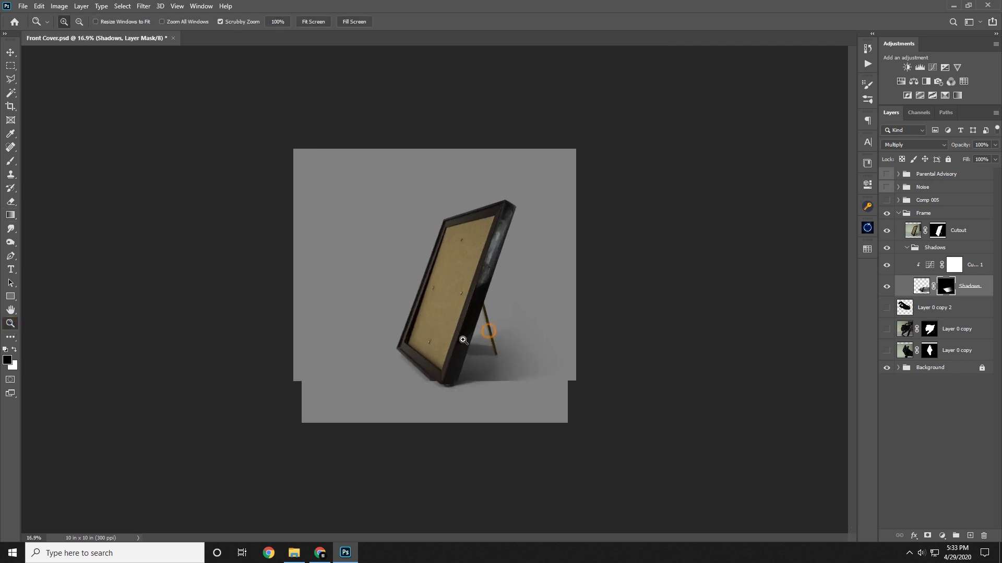
{"action": "left_click", "coordinate": [908, 248]}
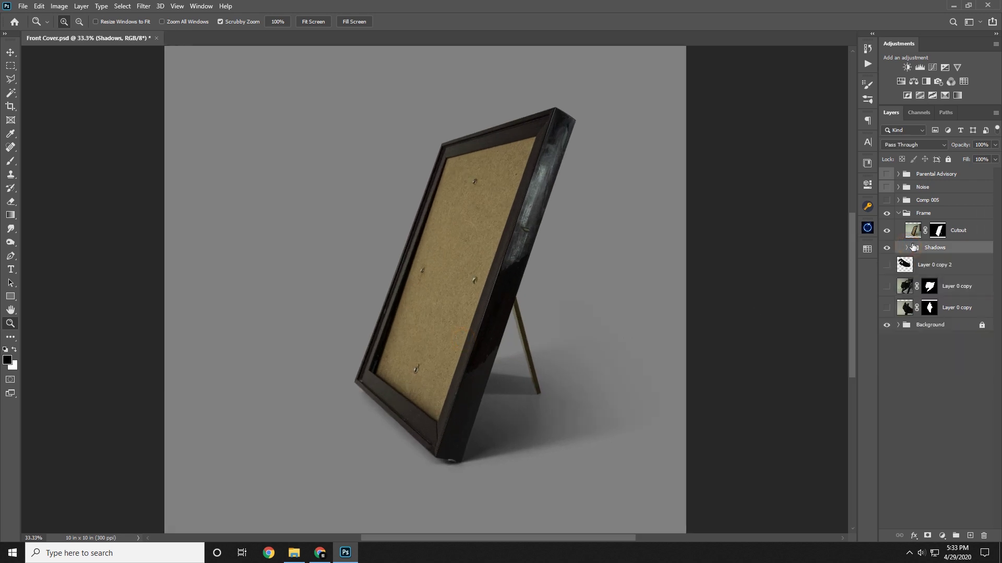
{"action": "left_click", "coordinate": [940, 233]}
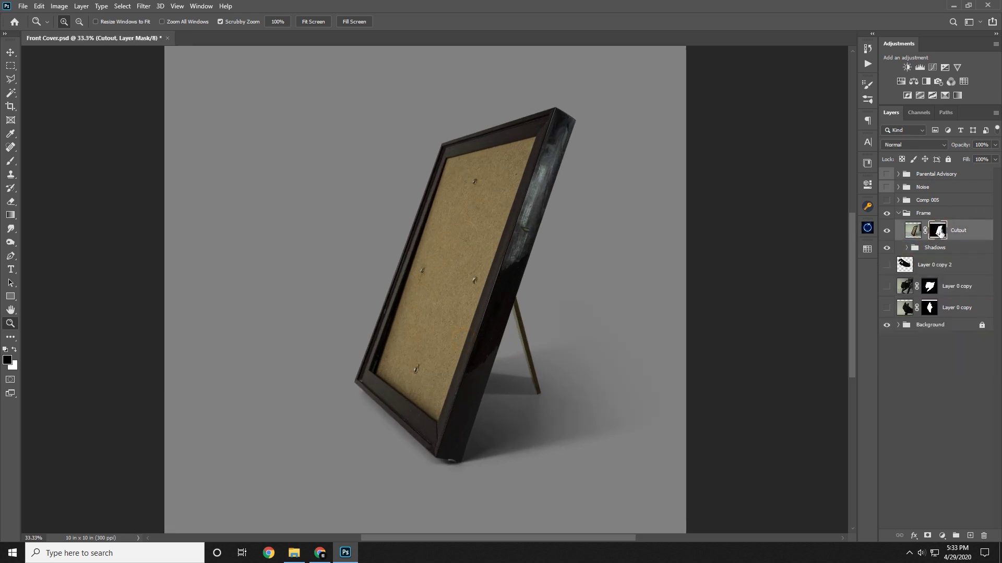
{"action": "right_click", "coordinate": [940, 231]}
{"action": "left_click", "coordinate": [937, 260]}
- Toggle the Cutout layer's visibility repeatedly to check the frame against its shadow, leaving the layer visible
{"action": "left_click", "coordinate": [888, 233]}
{"action": "left_click", "coordinate": [889, 233]}
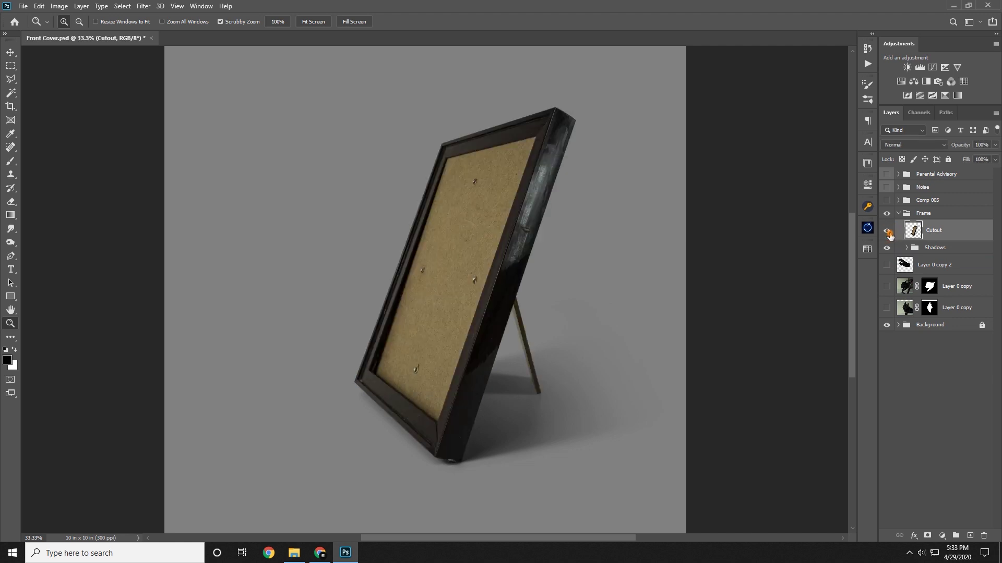
{"action": "left_click", "coordinate": [888, 234]}
{"action": "left_click", "coordinate": [889, 233]}
{"action": "left_click", "coordinate": [888, 233]}
{"action": "left_click", "coordinate": [889, 233]}
{"action": "left_click", "coordinate": [888, 233]}
{"action": "left_click", "coordinate": [888, 233]}
{"action": "left_click_drag", "start_coordinate": [398, 304], "coordinate": [375, 303]}
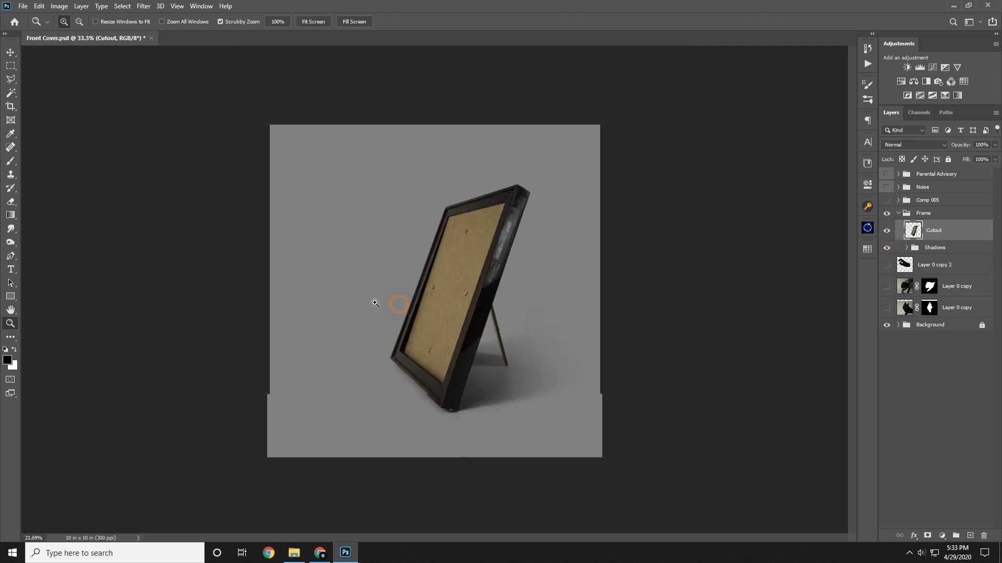
{"action": "left_click", "coordinate": [375, 303]}
- Collapse the Frame group, scale it to about 85.43% and reposition it slightly on the canvas
{"action": "left_click", "coordinate": [899, 214]}
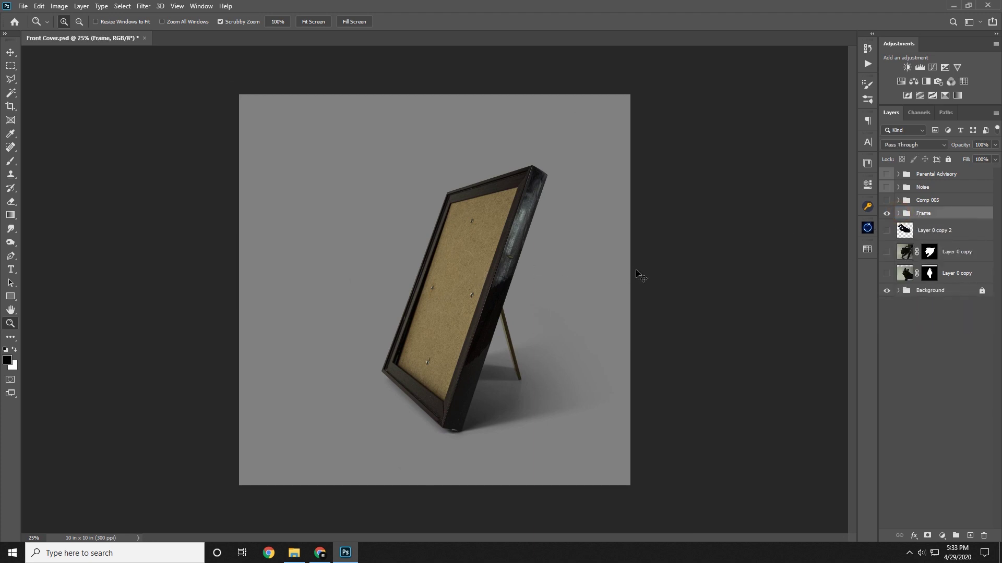
{"action": "key", "text": "ctrl+t"}
{"action": "left_click_drag", "start_coordinate": [716, 111], "coordinate": [676, 127]}
{"action": "left_click_drag", "start_coordinate": [524, 342], "coordinate": [529, 349]}
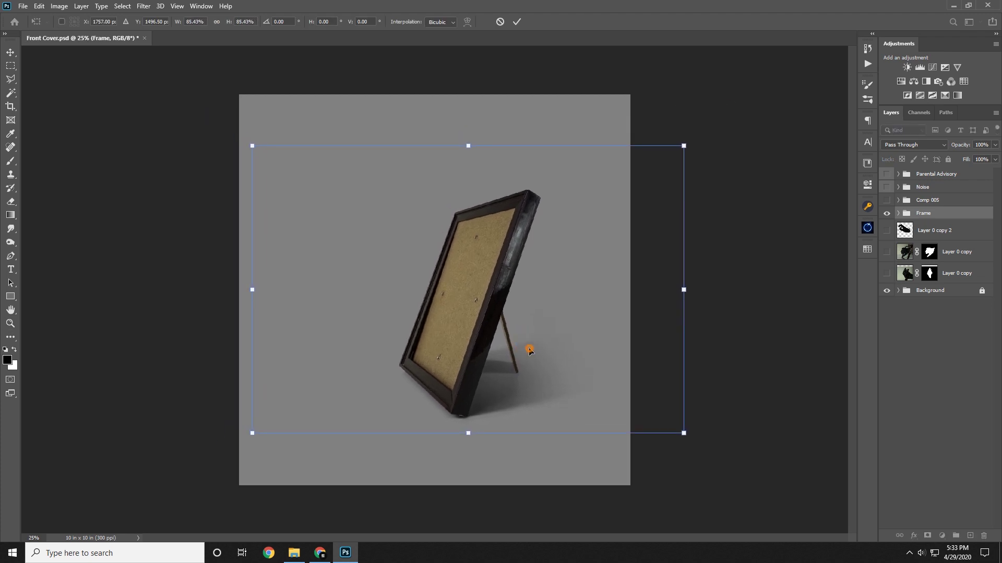
{"action": "key", "text": "Return"}
- Show the lowest Layer 0 copy glove cutout, select it and move it to the left of the frame
{"action": "left_click", "coordinate": [938, 293]}
{"action": "left_click", "coordinate": [947, 230]}
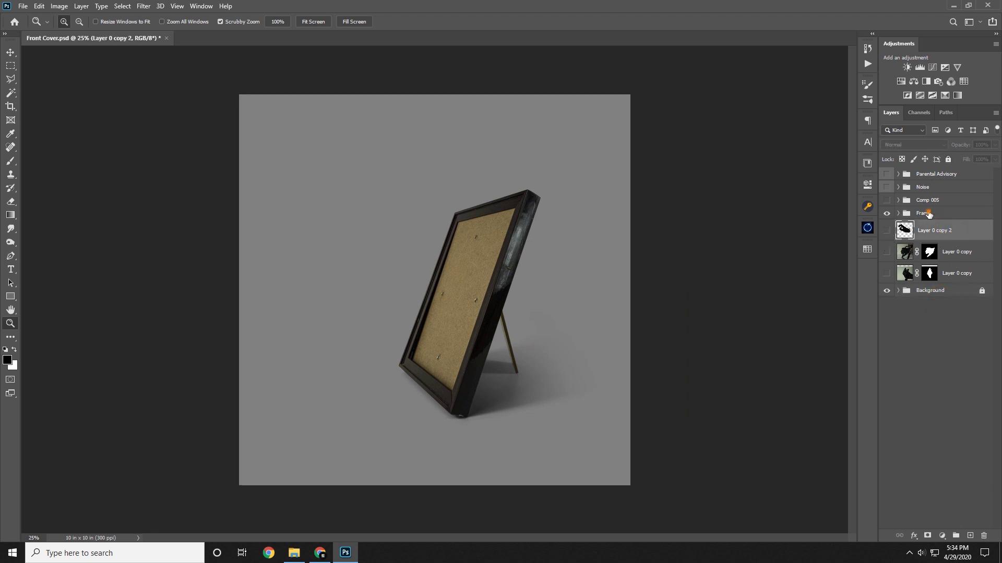
{"action": "left_click", "coordinate": [928, 213]}
{"action": "left_click", "coordinate": [951, 252]}
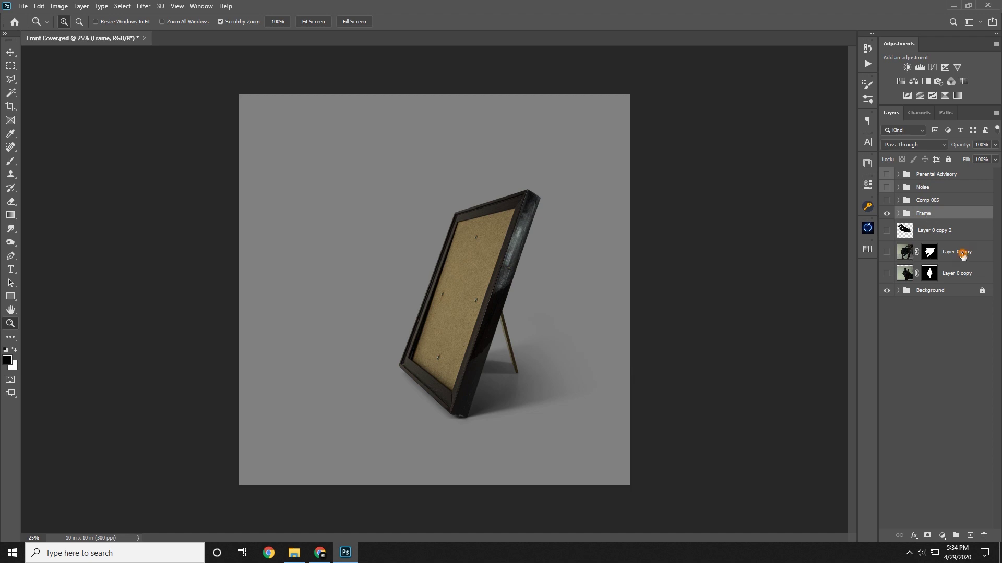
{"action": "left_click", "coordinate": [887, 273]}
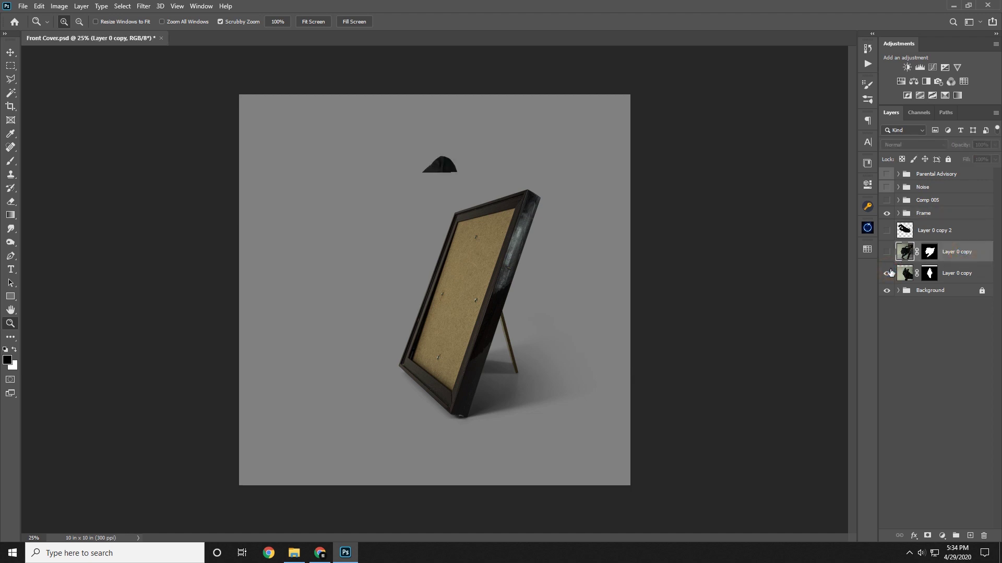
{"action": "left_click", "coordinate": [965, 272]}
{"action": "left_click", "coordinate": [7, 55]}
{"action": "left_click_drag", "start_coordinate": [386, 252], "coordinate": [374, 278]}
- Reorder the glove cutout layer above the Frame group and move the glove over the frame's upper part
{"action": "left_click_drag", "start_coordinate": [969, 277], "coordinate": [965, 208]}
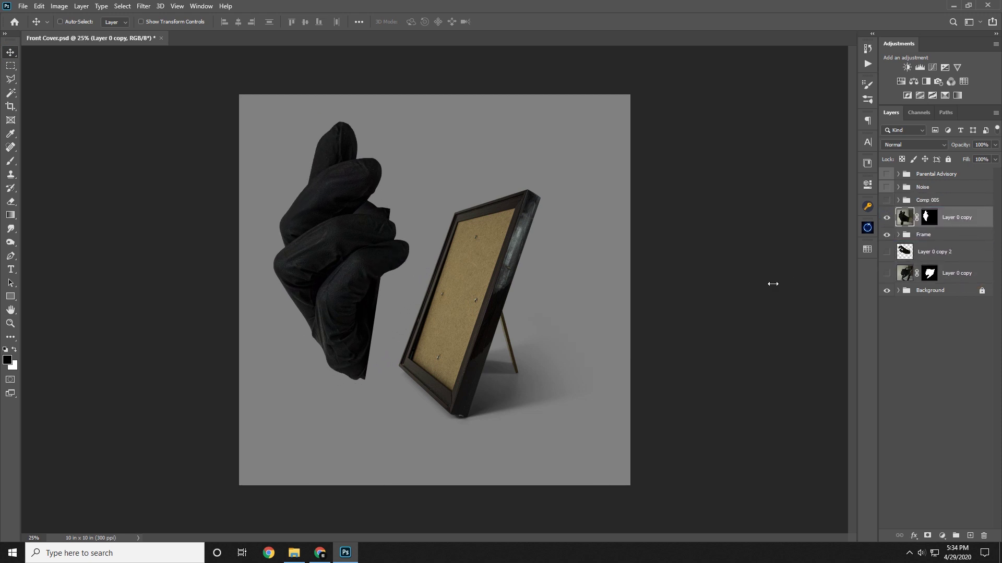
{"action": "left_click_drag", "start_coordinate": [346, 259], "coordinate": [536, 272]}
{"action": "left_click", "coordinate": [11, 324]}
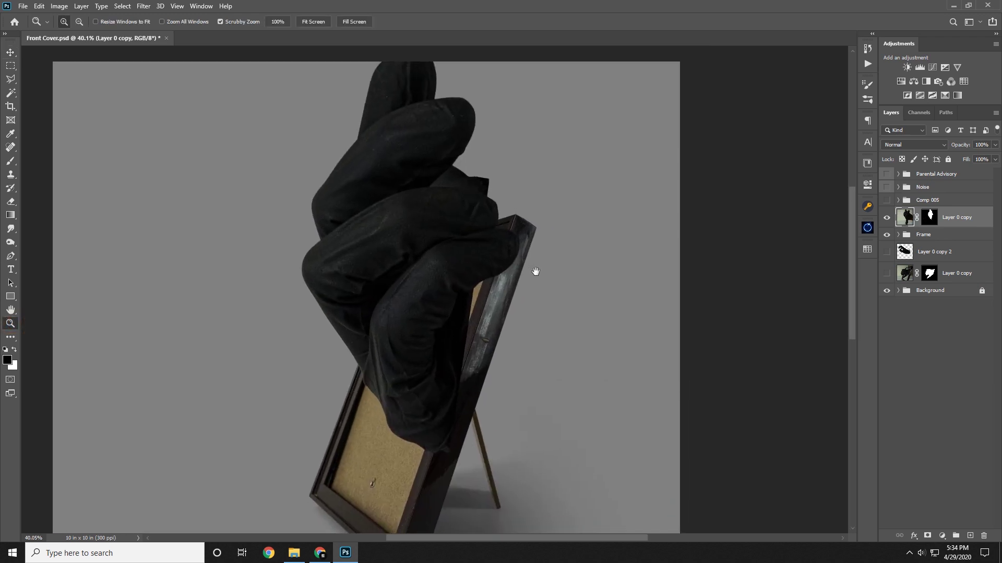
- Undo the last glove move, reposition the glove slightly over the frame and apply its layer mask
{"action": "left_click", "coordinate": [11, 53]}
{"action": "key", "text": "ctrl+z"}
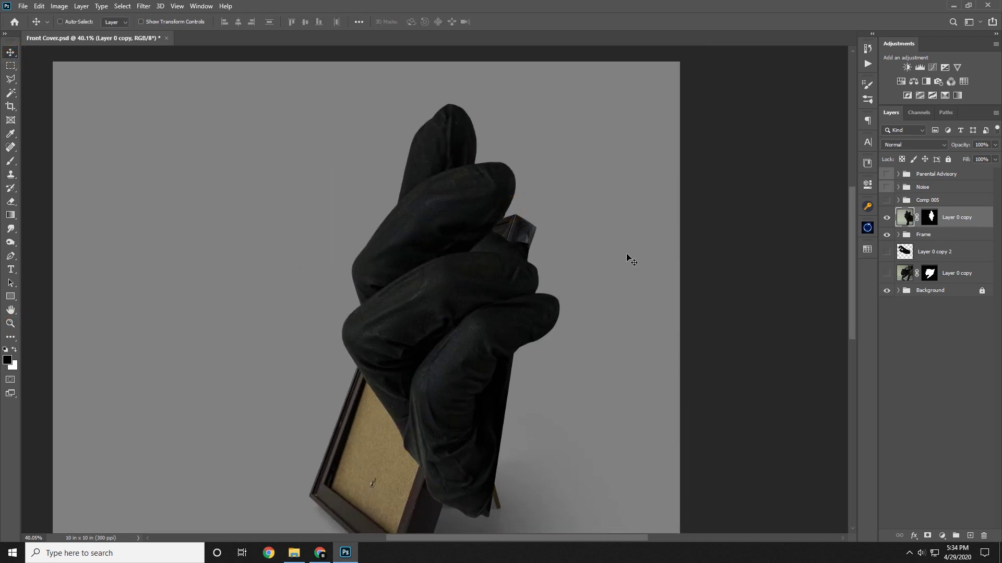
{"action": "key", "text": "ctrl+t"}
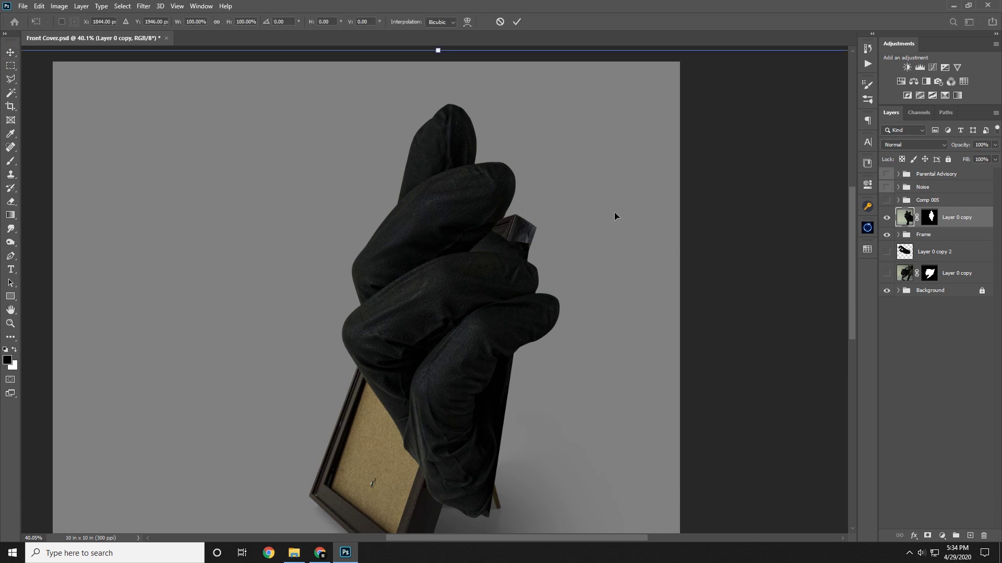
{"action": "key", "text": "Escape"}
{"action": "left_click_drag", "start_coordinate": [597, 240], "coordinate": [566, 230]}
{"action": "left_click_drag", "start_coordinate": [482, 218], "coordinate": [492, 219]}
{"action": "right_click", "coordinate": [935, 223]}
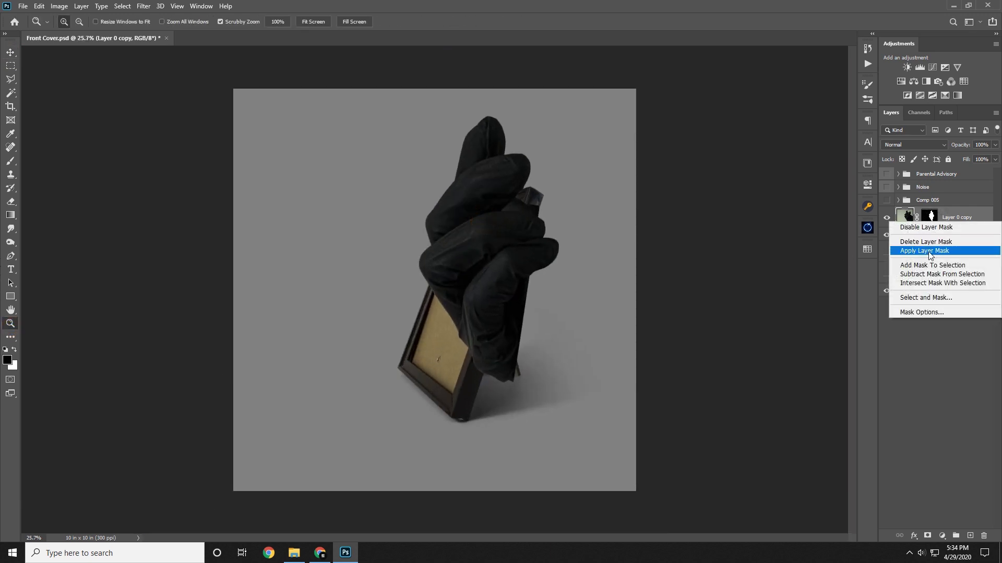
{"action": "left_click", "coordinate": [924, 251]}
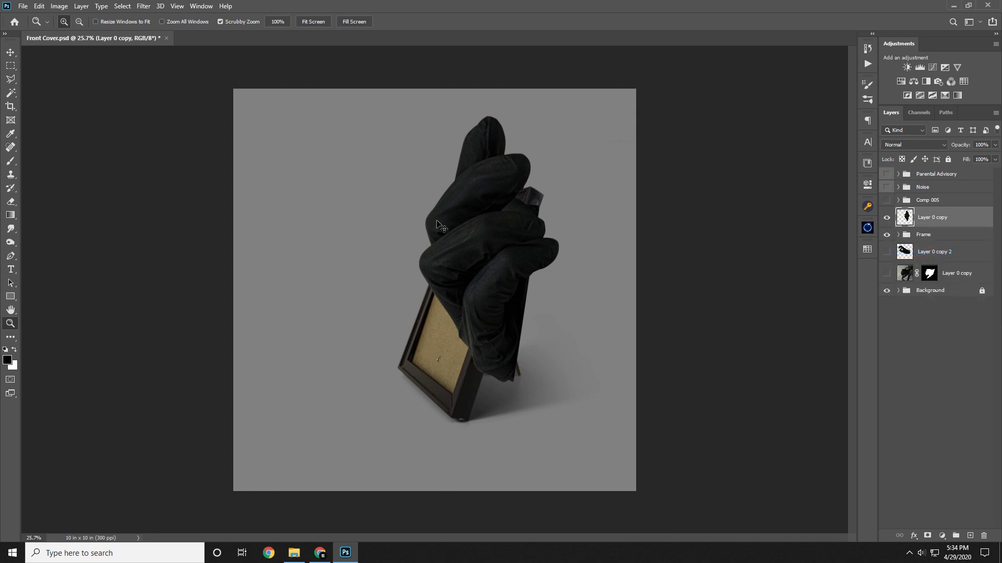
- Rotate the glove cutout clockwise by about 17° and scale it to about 63.13%, placing it over the frame's upper part
{"action": "key", "text": "ctrl+t"}
{"action": "left_click_drag", "start_coordinate": [591, 118], "coordinate": [606, 144]}
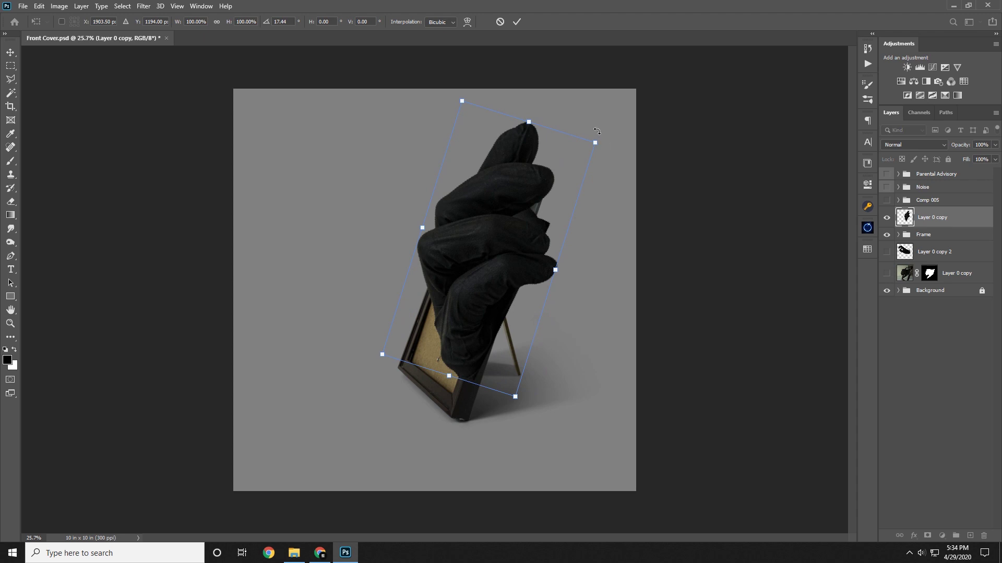
{"action": "left_click_drag", "start_coordinate": [606, 140], "coordinate": [558, 183]}
{"action": "left_click_drag", "start_coordinate": [520, 225], "coordinate": [525, 197]}
{"action": "key", "text": "Return"}
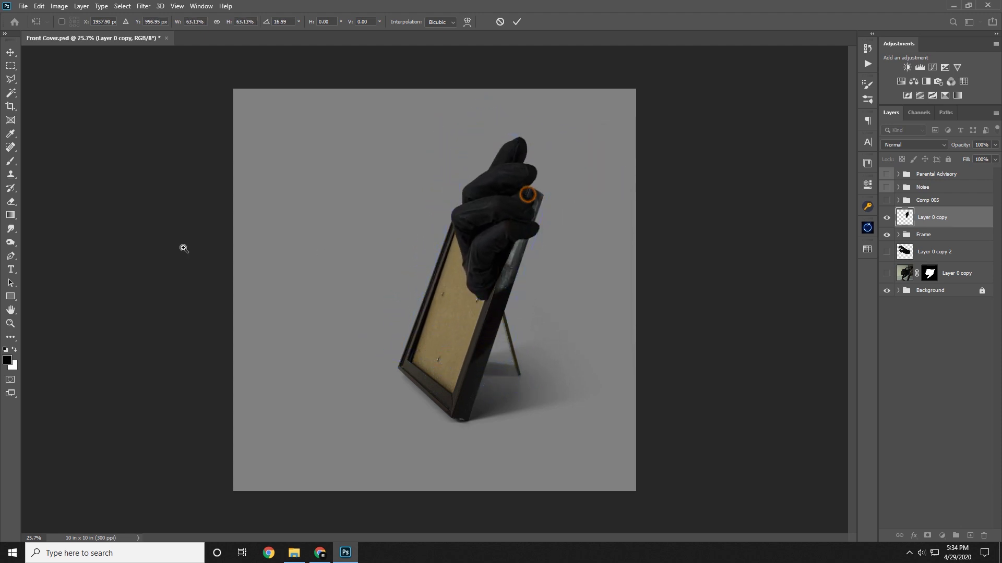
- Move the glove slightly up and left, then rotate it by about -6.61° so it grips the frame's side rail
{"action": "key", "text": "z"}
{"action": "left_click_drag", "start_coordinate": [608, 163], "coordinate": [633, 173]}
{"action": "left_click_drag", "start_coordinate": [427, 301], "coordinate": [438, 300]}
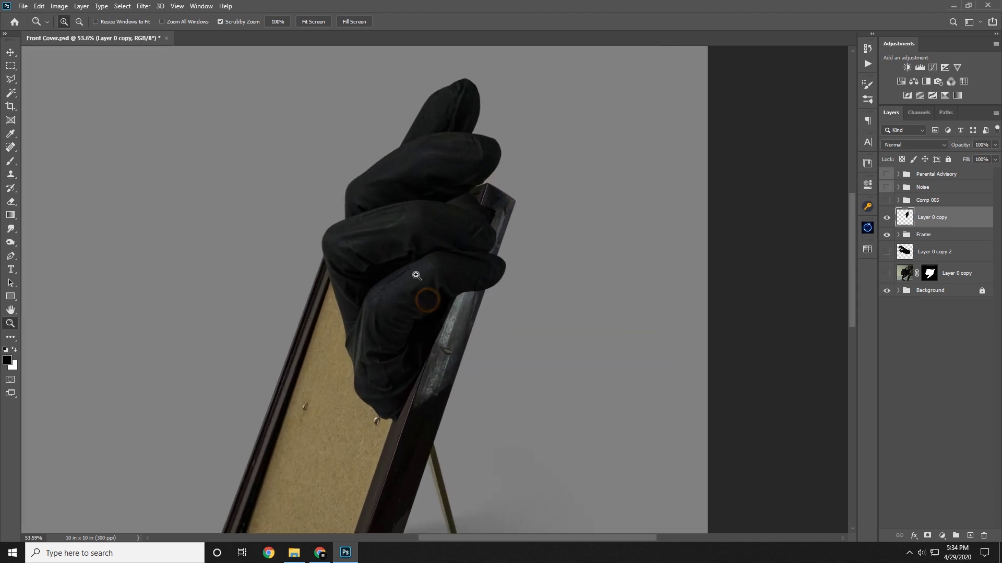
{"action": "left_click", "coordinate": [8, 54]}
{"action": "left_click_drag", "start_coordinate": [517, 248], "coordinate": [501, 238]}
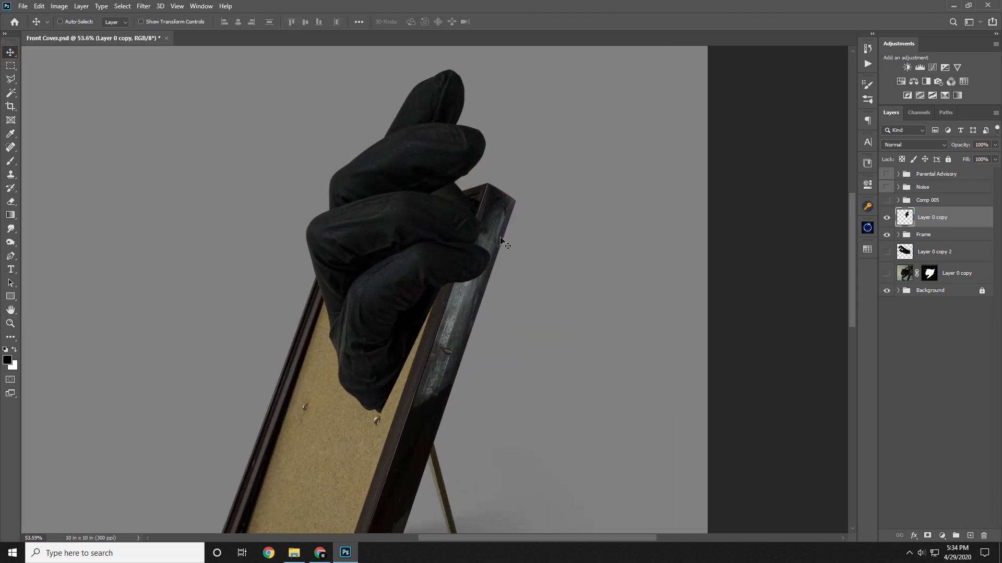
{"action": "key", "text": "ctrl+t"}
{"action": "left_click_drag", "start_coordinate": [582, 231], "coordinate": [571, 217]}
{"action": "left_click_drag", "start_coordinate": [428, 303], "coordinate": [415, 334]}
{"action": "left_click_drag", "start_coordinate": [549, 373], "coordinate": [542, 365]}
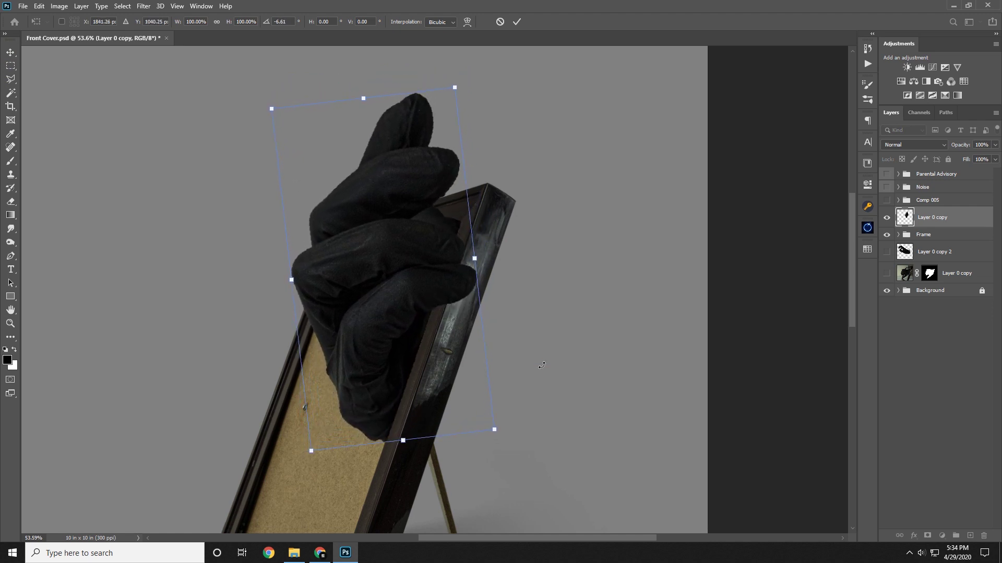
{"action": "key", "text": "Return"}
- Nudge the glove cutout slightly to line up its fingertips with the frame's side edge
{"action": "left_click", "coordinate": [10, 326]}
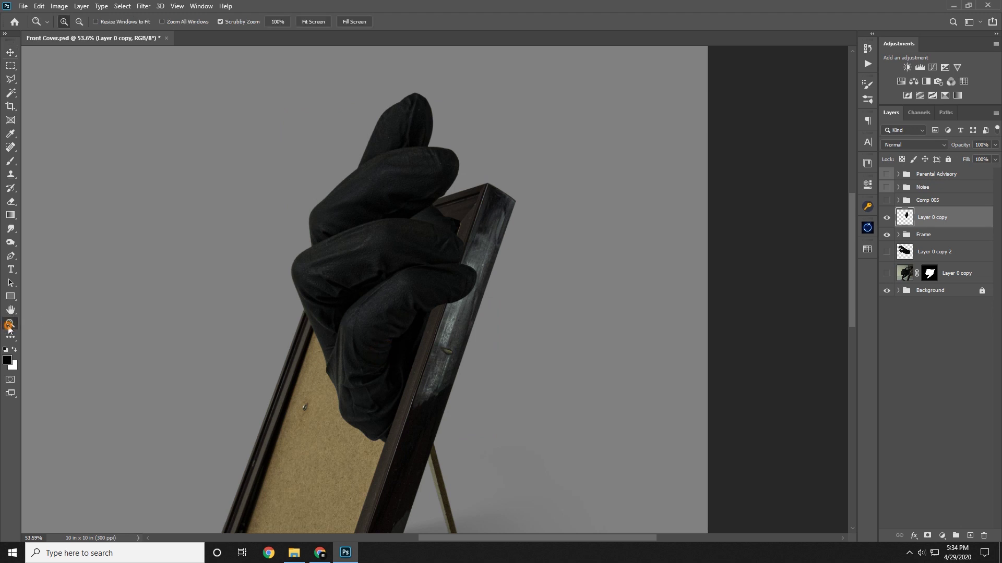
{"action": "left_click_drag", "start_coordinate": [398, 236], "coordinate": [496, 233]}
{"action": "left_click_drag", "start_coordinate": [450, 264], "coordinate": [544, 262]}
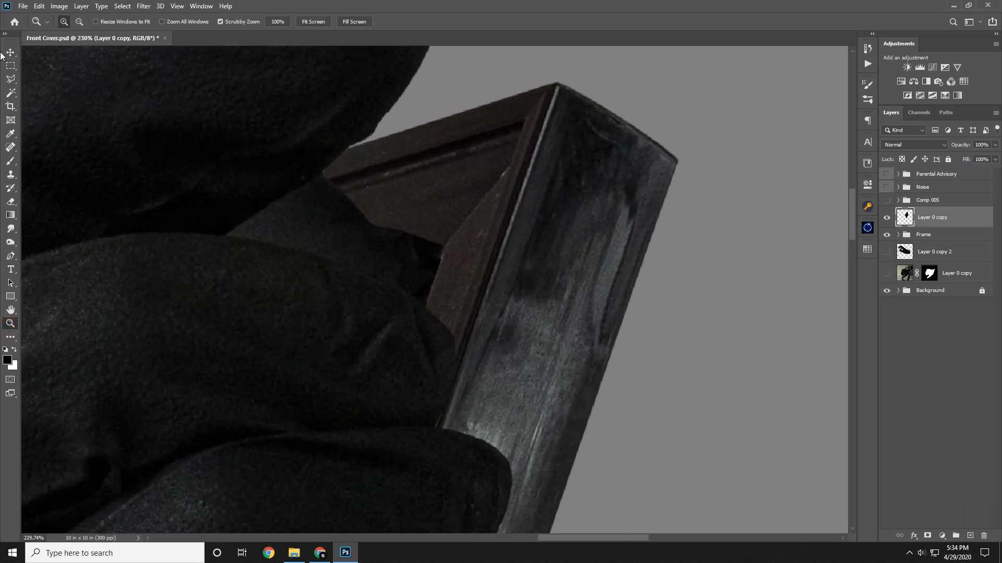
{"action": "left_click", "coordinate": [11, 53]}
{"action": "mouse_move", "coordinate": [479, 247]}
{"action": "left_mouse_down"}
{"action": "mouse_move", "coordinate": [472, 260]}
{"action": "mouse_move", "coordinate": [480, 256]}
{"action": "left_mouse_up"}
{"action": "left_click_drag", "start_coordinate": [424, 353], "coordinate": [548, 121]}
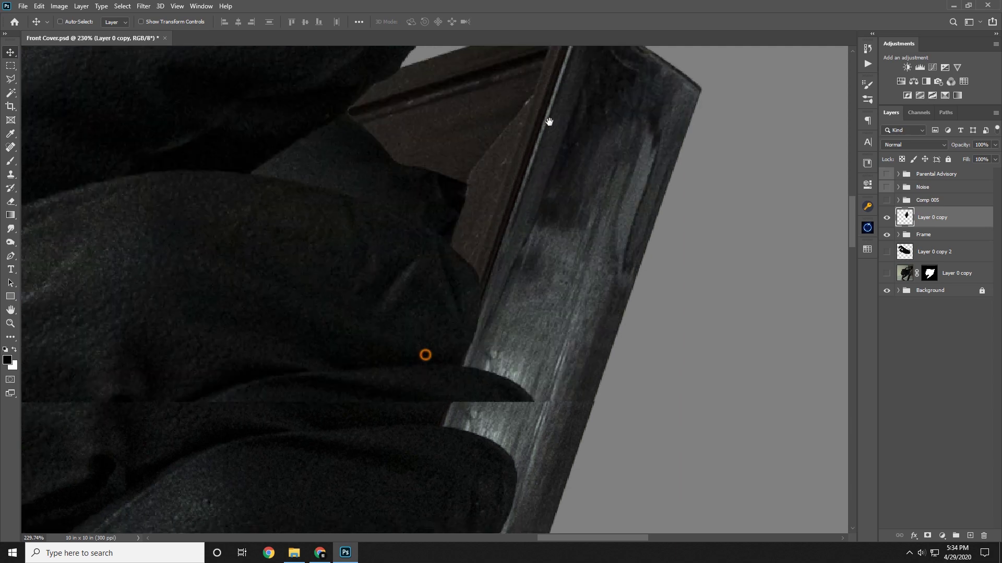
{"action": "left_click_drag", "start_coordinate": [483, 291], "coordinate": [496, 185]}
{"action": "left_click_drag", "start_coordinate": [465, 264], "coordinate": [489, 199]}
- Rotate the glove slightly to fit its lower edge along the frame rail, nudge it into place and check the fit
{"action": "key", "text": "ctrl+t"}
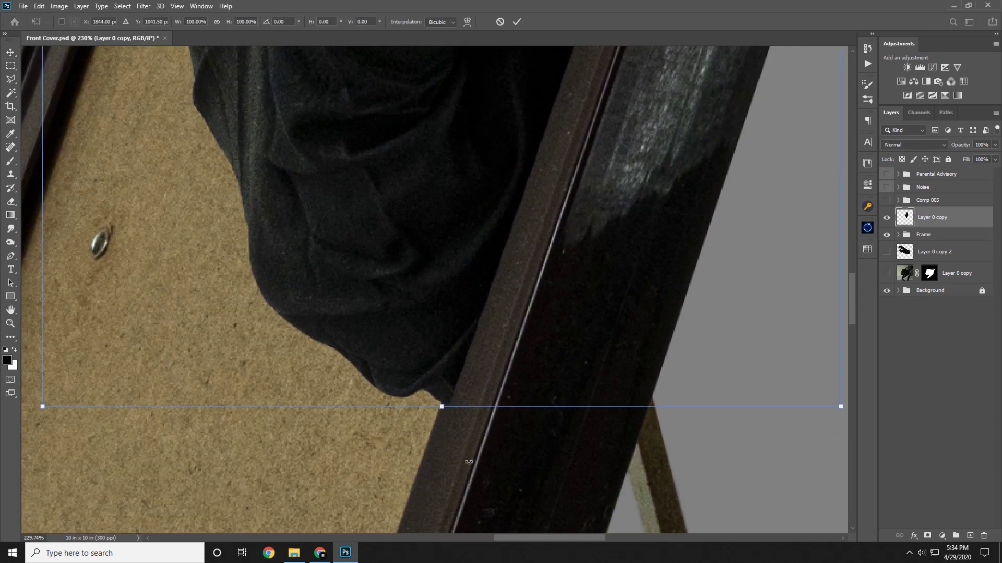
{"action": "left_click_drag", "start_coordinate": [468, 450], "coordinate": [462, 448]}
{"action": "double_click", "coordinate": [480, 305]}
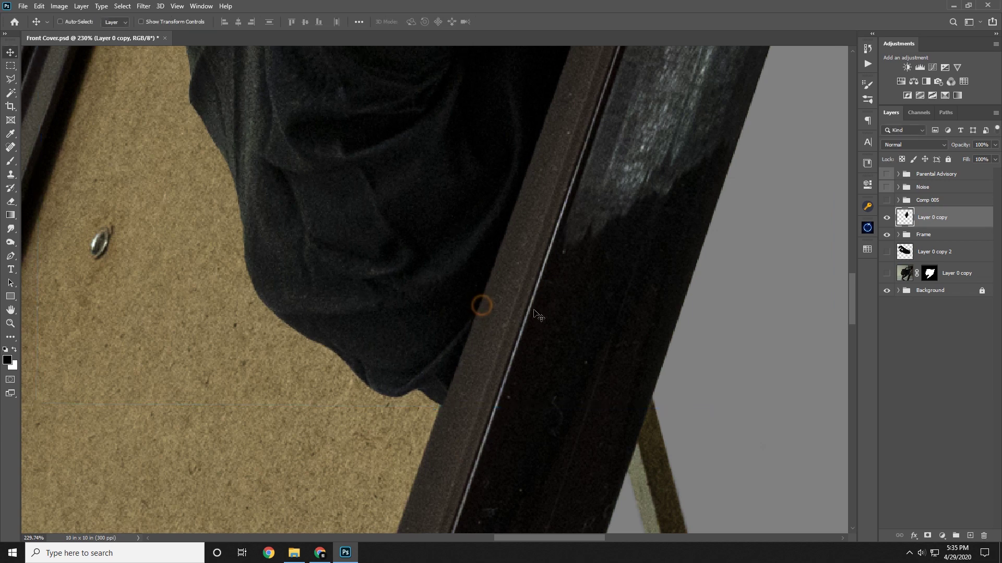
{"action": "left_click_drag", "start_coordinate": [485, 152], "coordinate": [396, 345]}
{"action": "left_click_drag", "start_coordinate": [429, 260], "coordinate": [427, 325]}
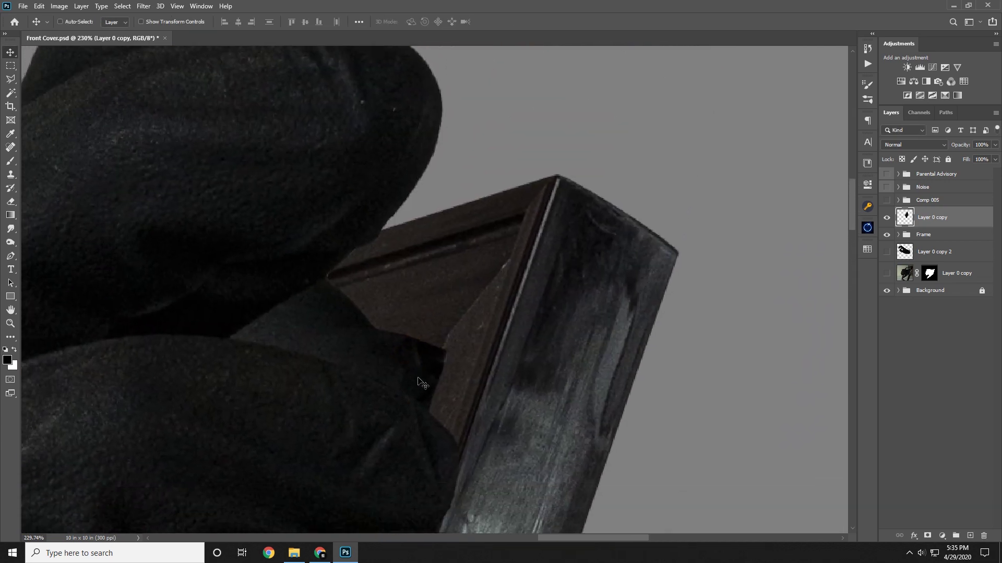
{"action": "mouse_move", "coordinate": [418, 377]}
{"action": "left_mouse_down"}
{"action": "mouse_move", "coordinate": [409, 382]}
{"action": "mouse_move", "coordinate": [417, 373]}
{"action": "left_mouse_up"}
{"action": "left_click", "coordinate": [10, 324]}
{"action": "left_click_drag", "start_coordinate": [485, 322], "coordinate": [382, 323]}
{"action": "left_click", "coordinate": [382, 323]}
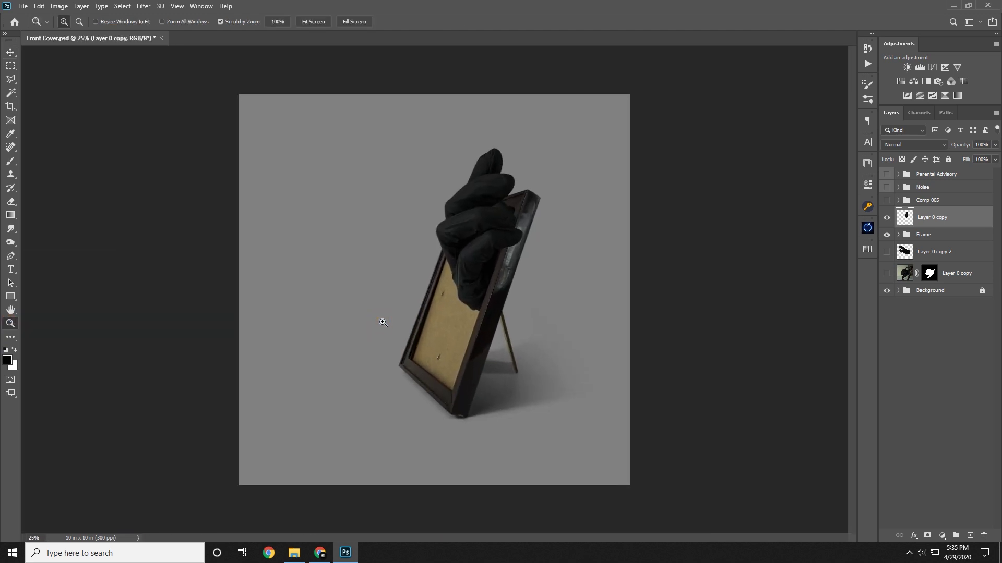
{"action": "left_click_drag", "start_coordinate": [512, 180], "coordinate": [585, 194]}
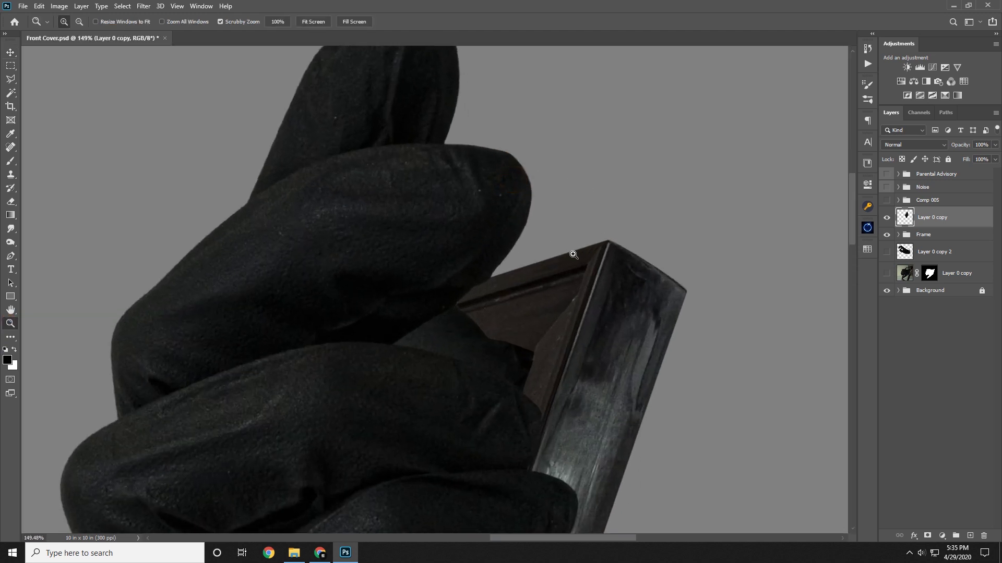
{"action": "left_click_drag", "start_coordinate": [551, 252], "coordinate": [400, 308]}
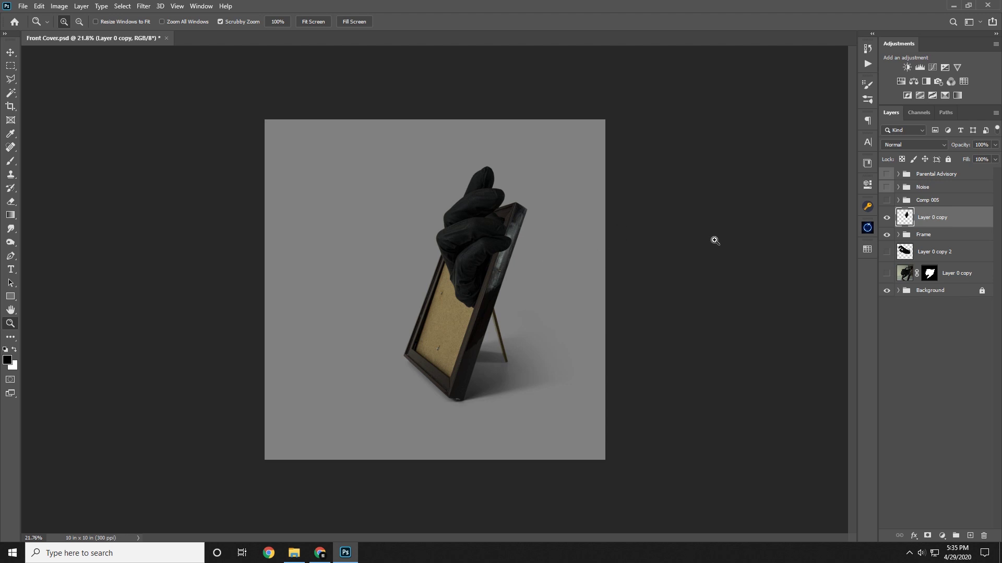
- Reorder the Layer 0 copy 2 glove above the Frame group and make it visible
{"action": "left_click", "coordinate": [941, 249]}
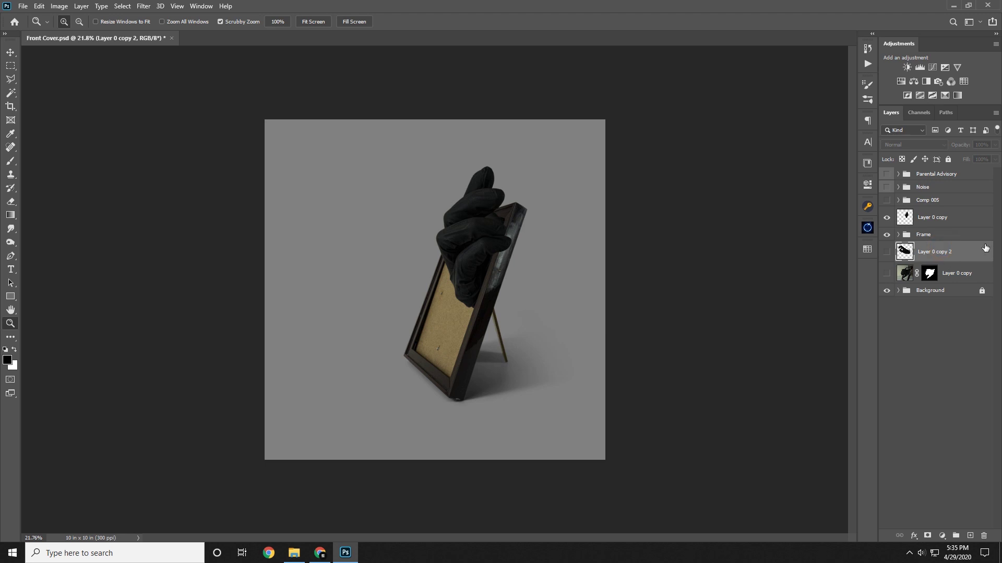
{"action": "left_click_drag", "start_coordinate": [959, 243], "coordinate": [957, 229]}
{"action": "left_click", "coordinate": [887, 236]}
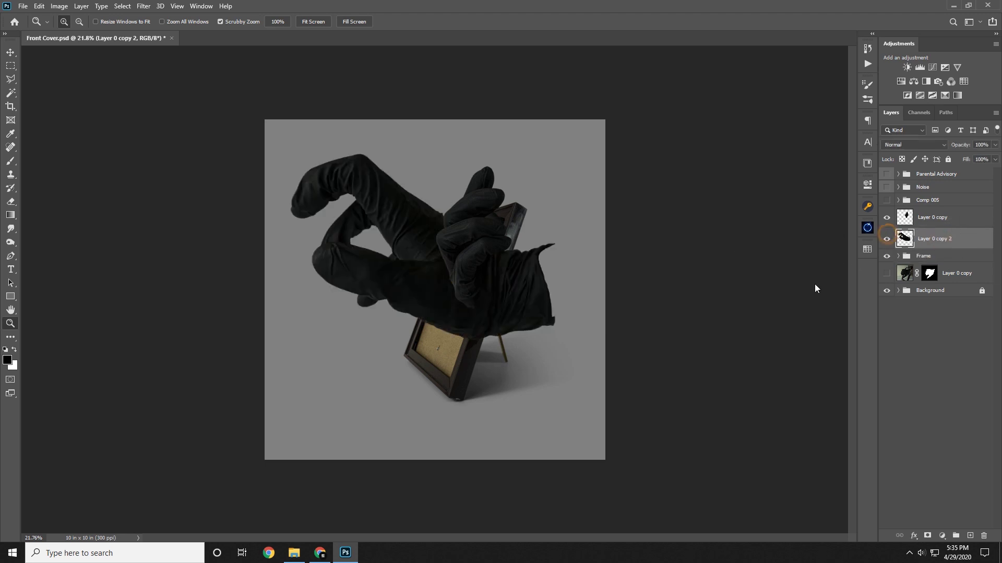
- Shift the Layer 0 copy 2 glove left and scale it to about 64.29%, placing it over the frame behind the first glove
{"action": "left_click_drag", "start_coordinate": [549, 291], "coordinate": [447, 320]}
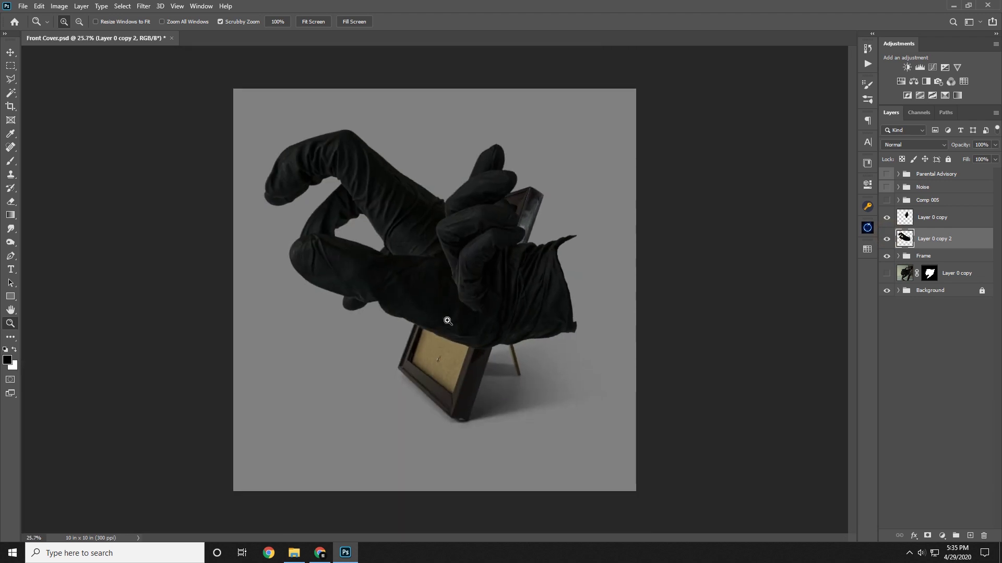
{"action": "left_click", "coordinate": [10, 53]}
{"action": "mouse_move", "coordinate": [614, 328]}
{"action": "left_mouse_down"}
{"action": "mouse_move", "coordinate": [577, 333]}
{"action": "mouse_move", "coordinate": [595, 322]}
{"action": "left_mouse_up"}
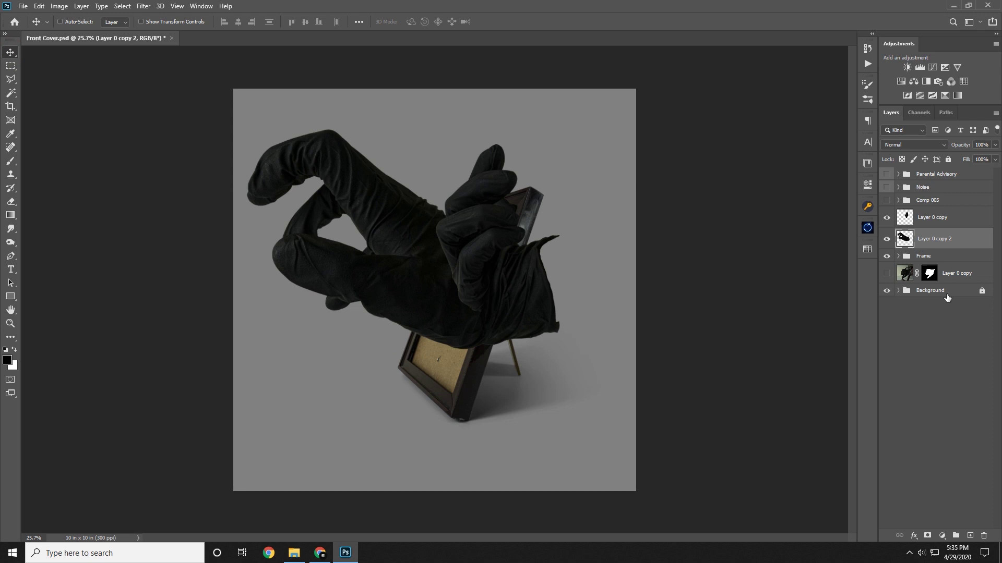
{"action": "left_click", "coordinate": [887, 240]}
{"action": "key", "text": "ctrl+t"}
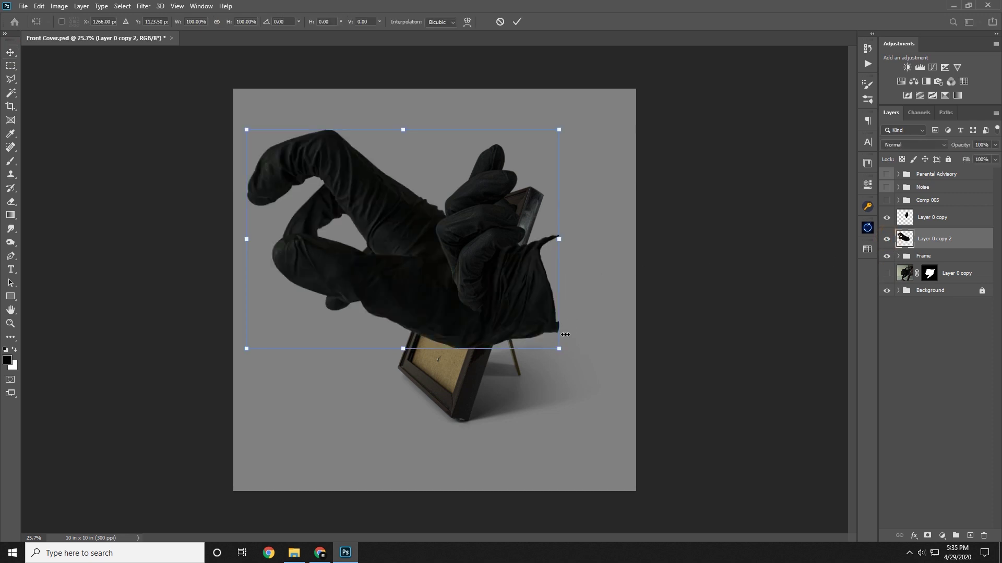
{"action": "left_click_drag", "start_coordinate": [561, 355], "coordinate": [514, 323]}
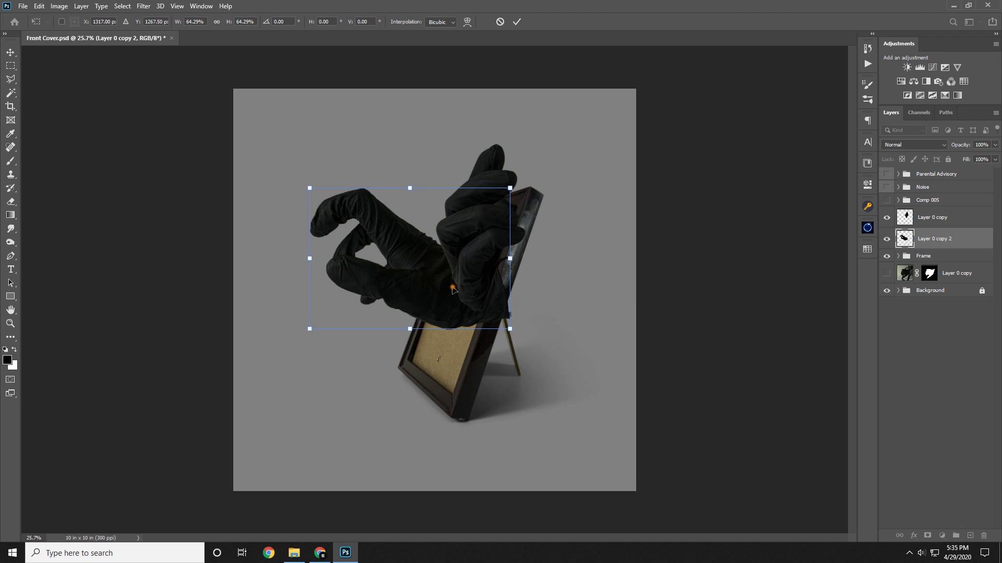
{"action": "key", "text": "Return"}
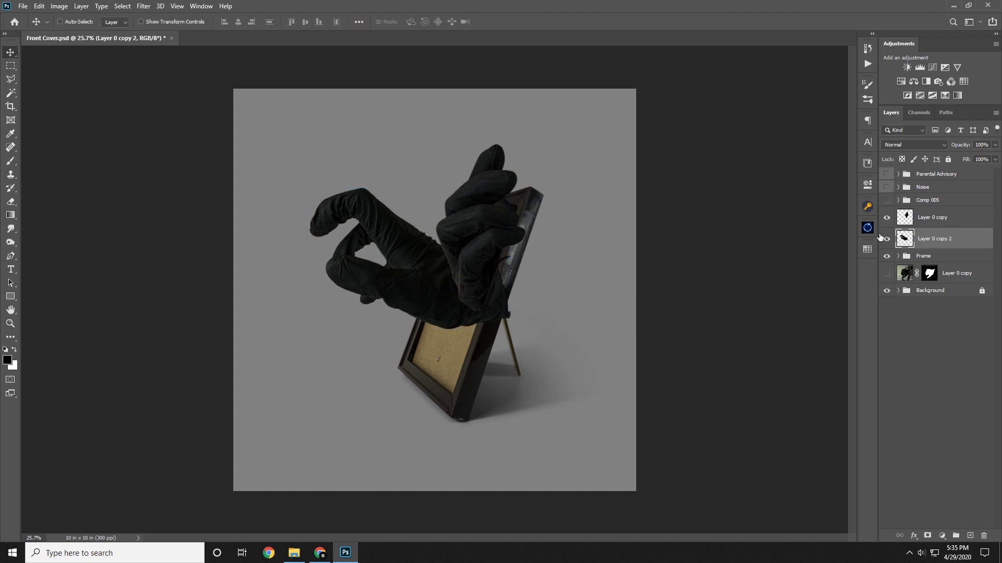
- Hide both glove layers above the Frame group and add a new empty layer on top of them
{"action": "left_click_drag", "start_coordinate": [885, 240], "coordinate": [888, 215]}
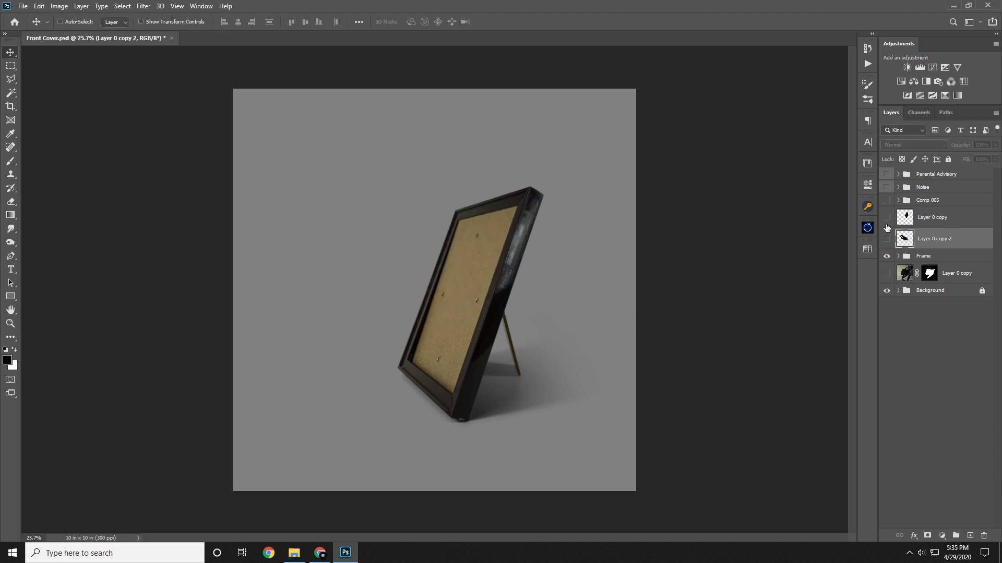
{"action": "left_click", "coordinate": [11, 321]}
{"action": "left_click_drag", "start_coordinate": [458, 219], "coordinate": [323, 247]}
{"action": "mouse_move", "coordinate": [208, 222]}
{"action": "left_mouse_down"}
{"action": "mouse_move", "coordinate": [236, 224]}
{"action": "mouse_move", "coordinate": [212, 233]}
{"action": "left_mouse_up"}
{"action": "left_click_drag", "start_coordinate": [331, 303], "coordinate": [438, 267]}
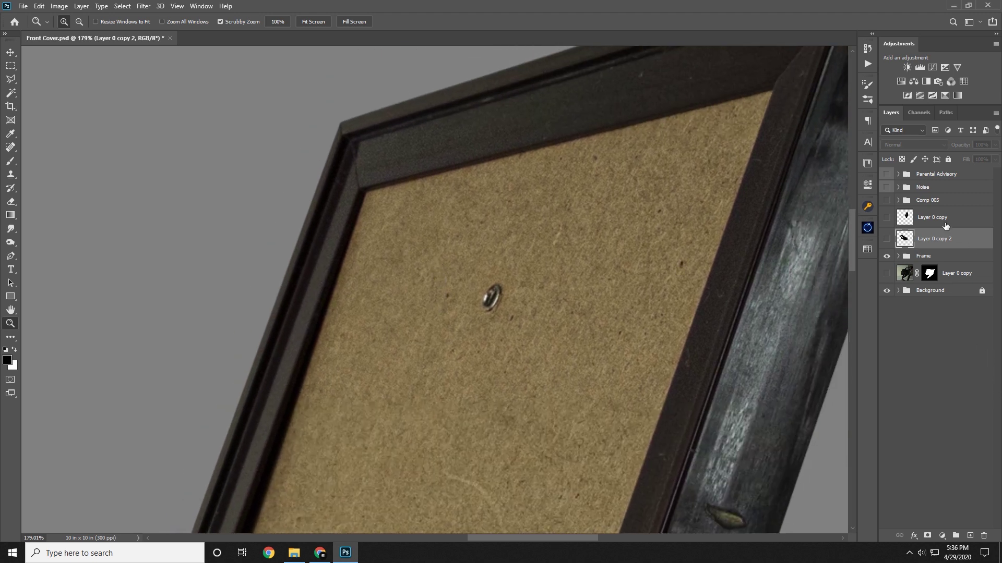
{"action": "left_click", "coordinate": [945, 224]}
{"action": "left_click", "coordinate": [973, 534]}
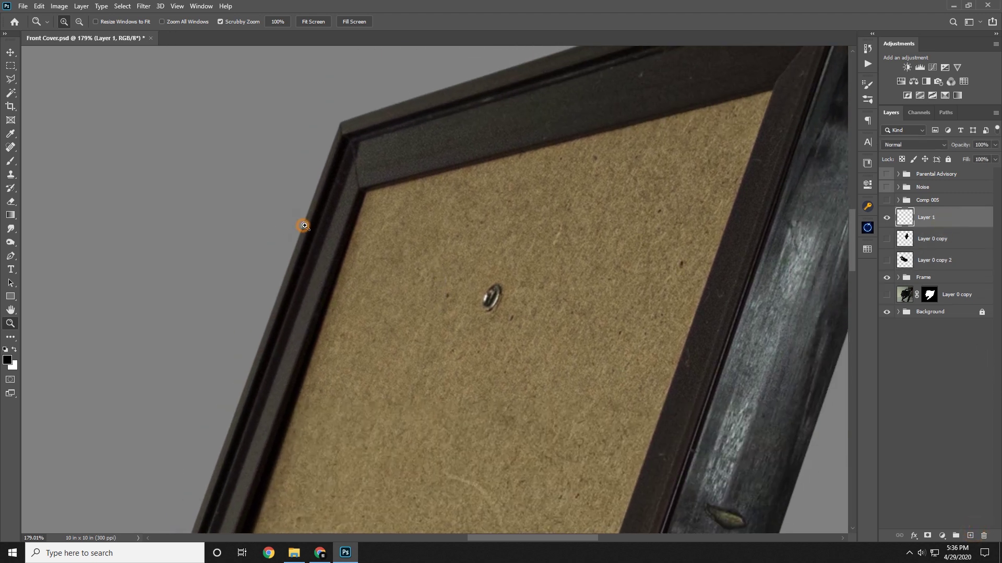
- Outline the frame's inner panel with the Polygonal Lasso along its top and right edges, starting from the upper-left inner corner
{"action": "left_click_drag", "start_coordinate": [304, 225], "coordinate": [323, 225]}
{"action": "key", "text": "l"}
{"action": "left_click_drag", "start_coordinate": [398, 197], "coordinate": [338, 289]}
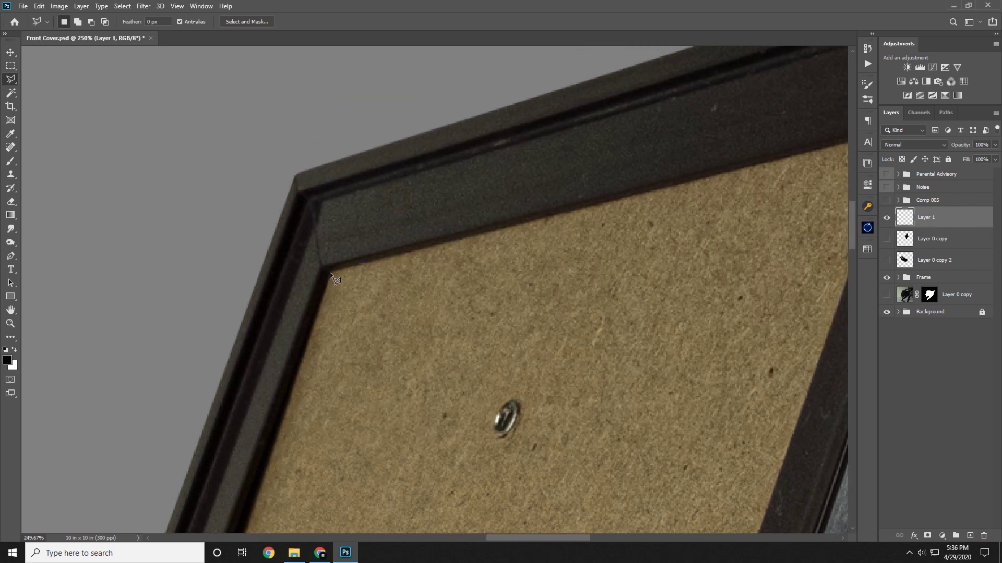
{"action": "left_click", "coordinate": [330, 274]}
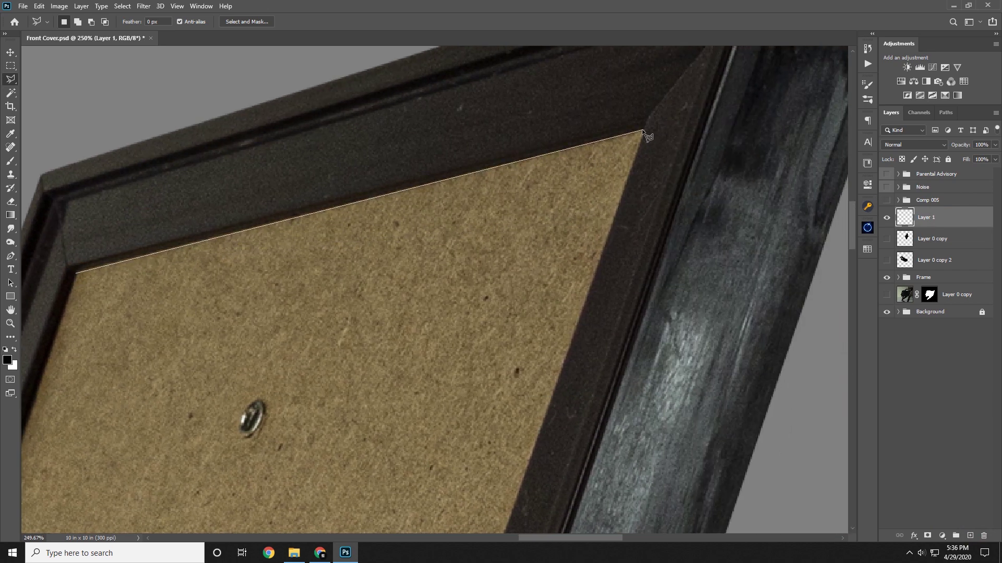
{"action": "left_click", "coordinate": [643, 130]}
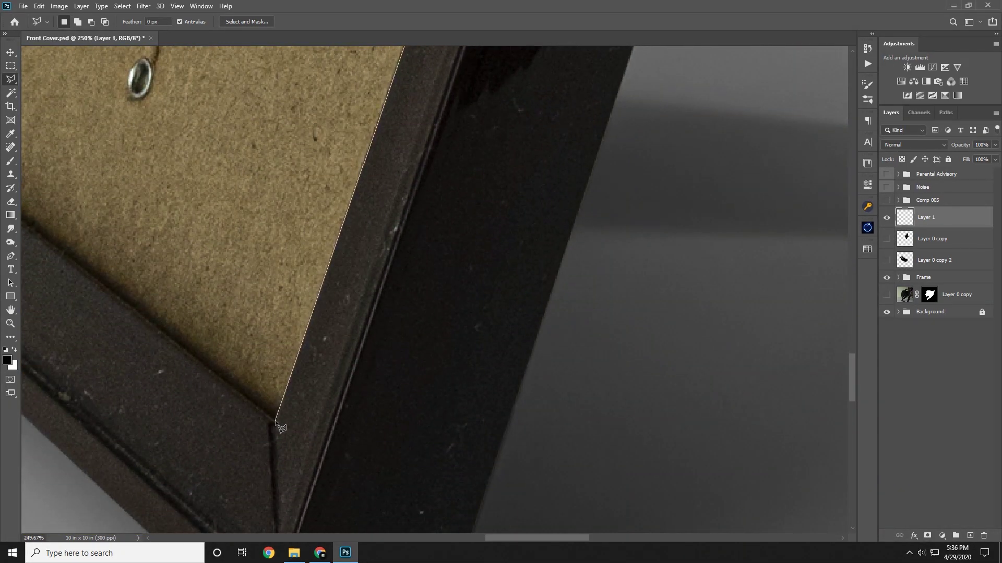
{"action": "left_click", "coordinate": [275, 421]}
- Continue the lasso outline along the panel's lower and left inner edges and close it at the starting corner
{"action": "left_click_drag", "start_coordinate": [152, 287], "coordinate": [596, 467]}
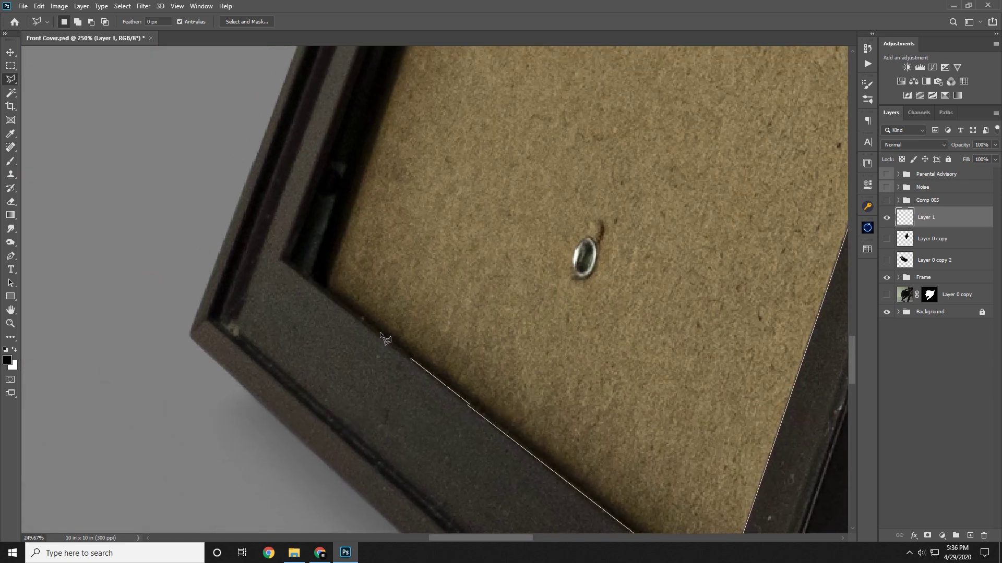
{"action": "left_click", "coordinate": [308, 276]}
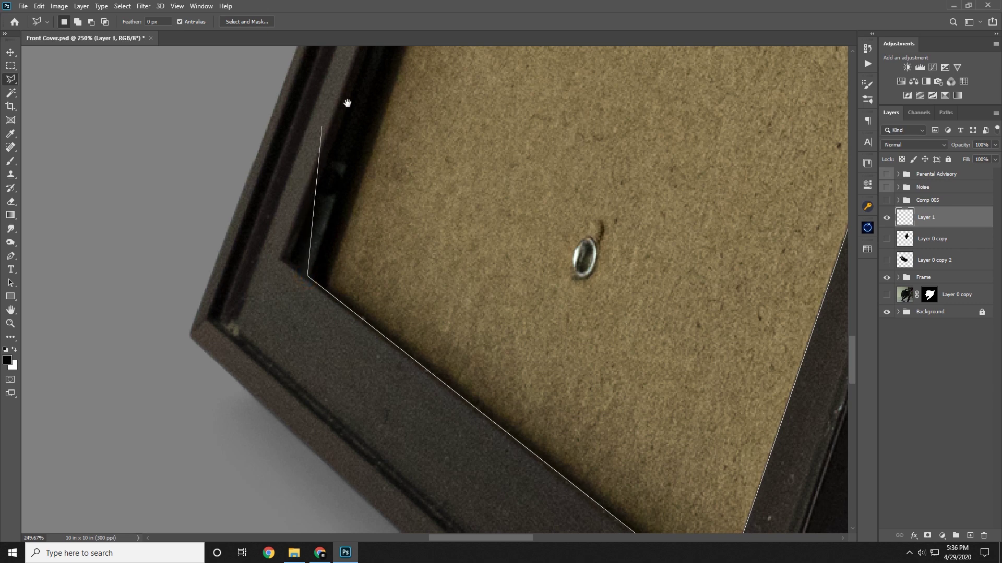
{"action": "left_click_drag", "start_coordinate": [347, 103], "coordinate": [303, 416]}
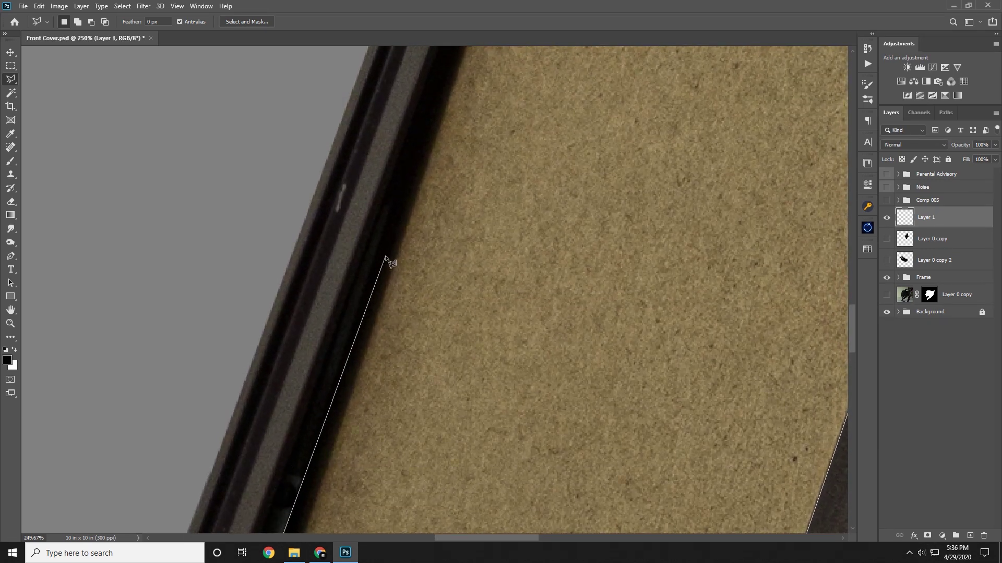
{"action": "left_click", "coordinate": [392, 179]}
{"action": "left_click_drag", "start_coordinate": [426, 85], "coordinate": [340, 458]}
{"action": "left_click_drag", "start_coordinate": [521, 167], "coordinate": [434, 443]}
{"action": "left_click_drag", "start_coordinate": [513, 170], "coordinate": [441, 335]}
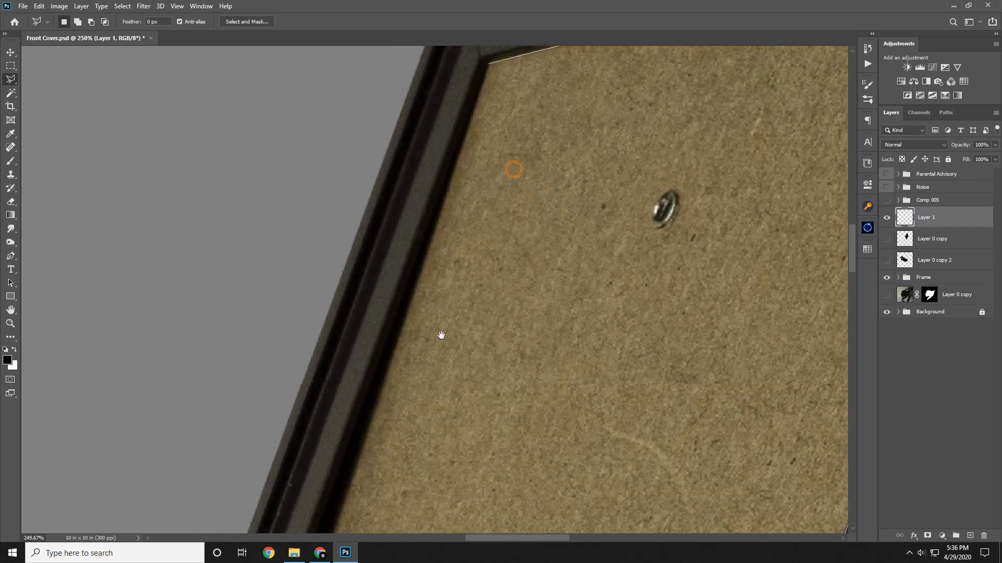
{"action": "left_click_drag", "start_coordinate": [505, 78], "coordinate": [481, 180]}
{"action": "left_click", "coordinate": [466, 166]}
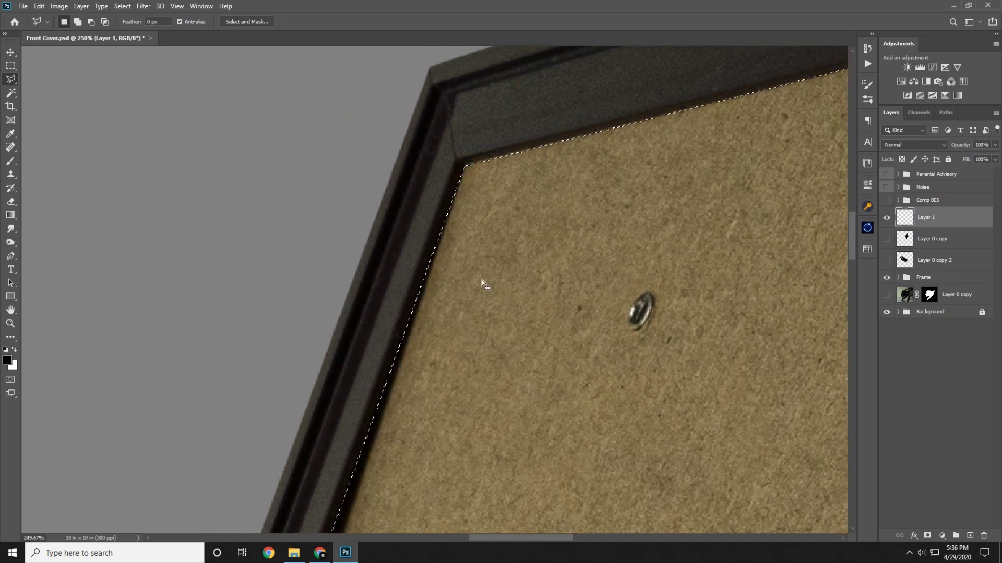
- Fill the selected inner panel with black on Layer 1, deselect it and check its edges against the frame
{"action": "left_click_drag", "start_coordinate": [388, 511], "coordinate": [490, 218]}
{"action": "left_click", "coordinate": [11, 322]}
{"action": "left_click_drag", "start_coordinate": [504, 274], "coordinate": [471, 315]}
{"action": "left_click_drag", "start_coordinate": [527, 329], "coordinate": [511, 291]}
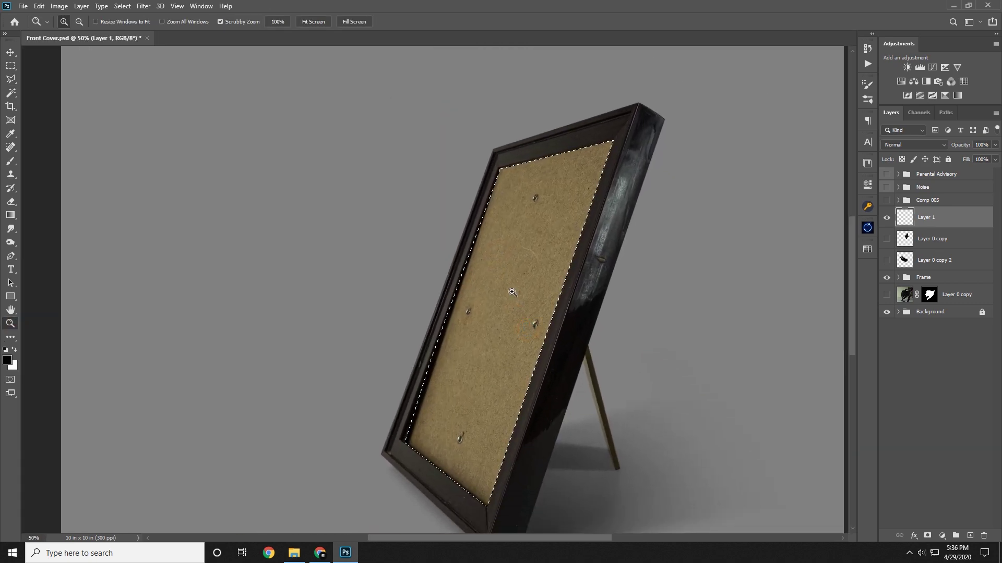
{"action": "key", "text": "x"}
{"action": "key", "text": "ctrl+BackSpace"}
{"action": "key", "text": "ctrl+d"}
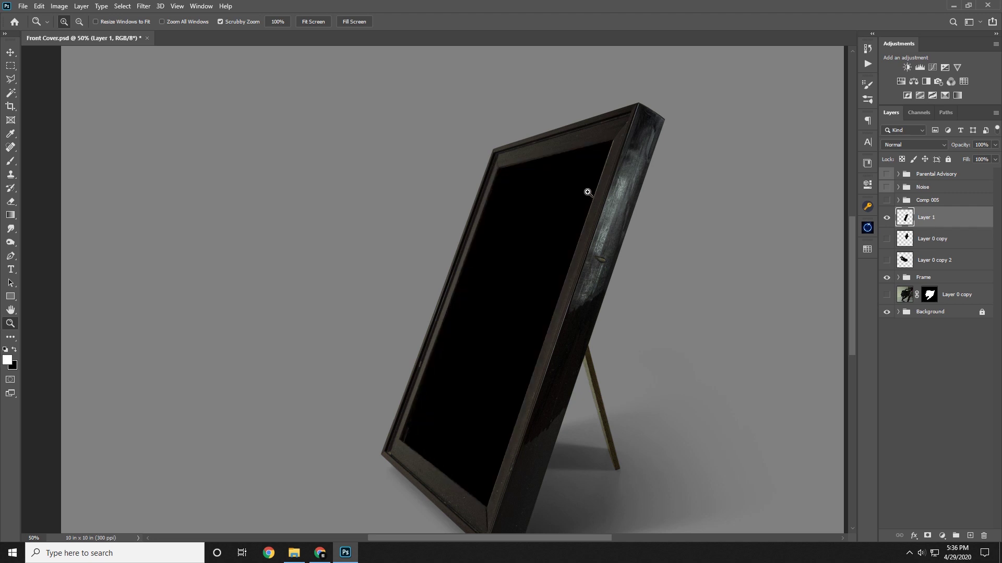
{"action": "left_click_drag", "start_coordinate": [616, 143], "coordinate": [706, 135]}
{"action": "left_click_drag", "start_coordinate": [583, 191], "coordinate": [552, 172]}
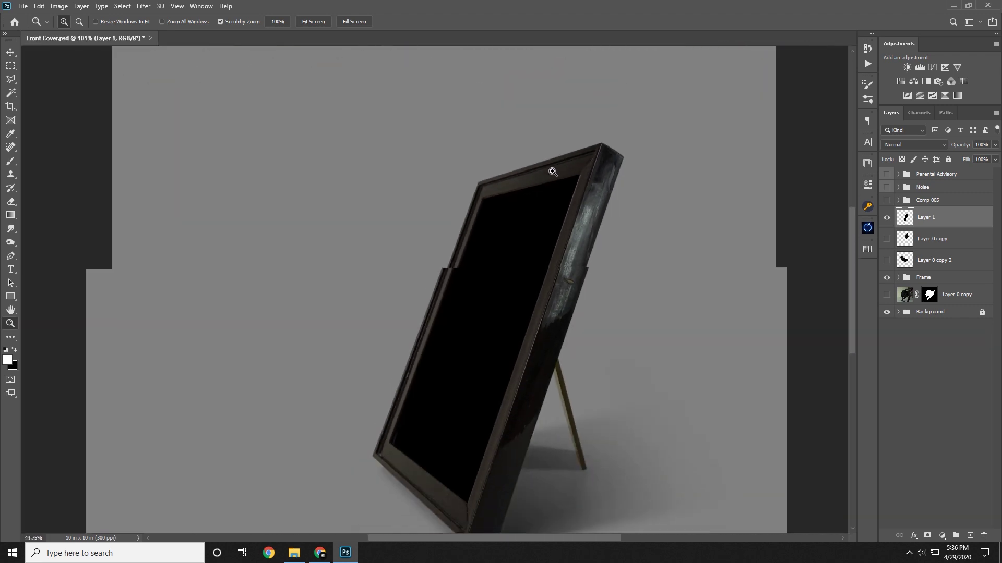
{"action": "left_click", "coordinate": [458, 277]}
{"action": "left_click_drag", "start_coordinate": [526, 320], "coordinate": [494, 313]}
{"action": "left_click", "coordinate": [494, 313]}
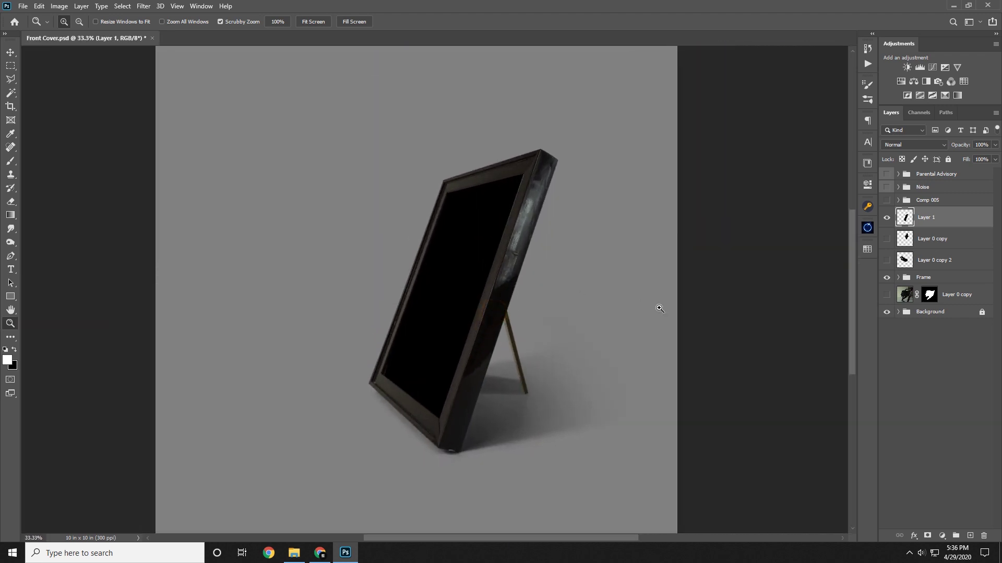
- Rename Layer 1 as MASK and place it beneath the hidden masked Layer 0 copy, just above the Background group
{"action": "double_click", "coordinate": [928, 218]}
{"action": "type", "text": "MASK"}
{"action": "key", "text": "Return"}
{"action": "left_click_drag", "start_coordinate": [928, 220], "coordinate": [953, 307]}
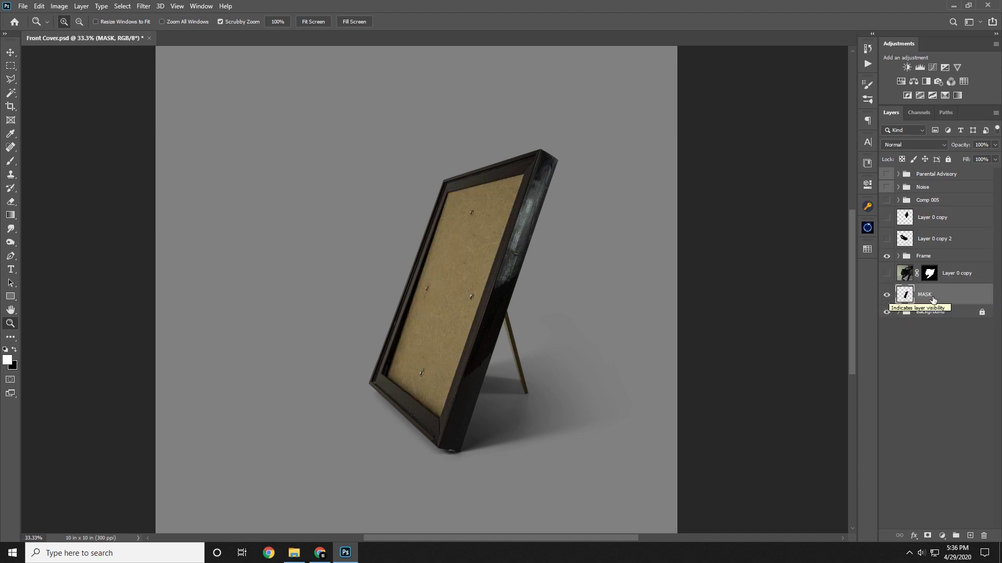
- Show both glove layers above the Frame group and rename the upper one Comp-001
{"action": "left_click", "coordinate": [934, 240]}
{"action": "left_click", "coordinate": [887, 217]}
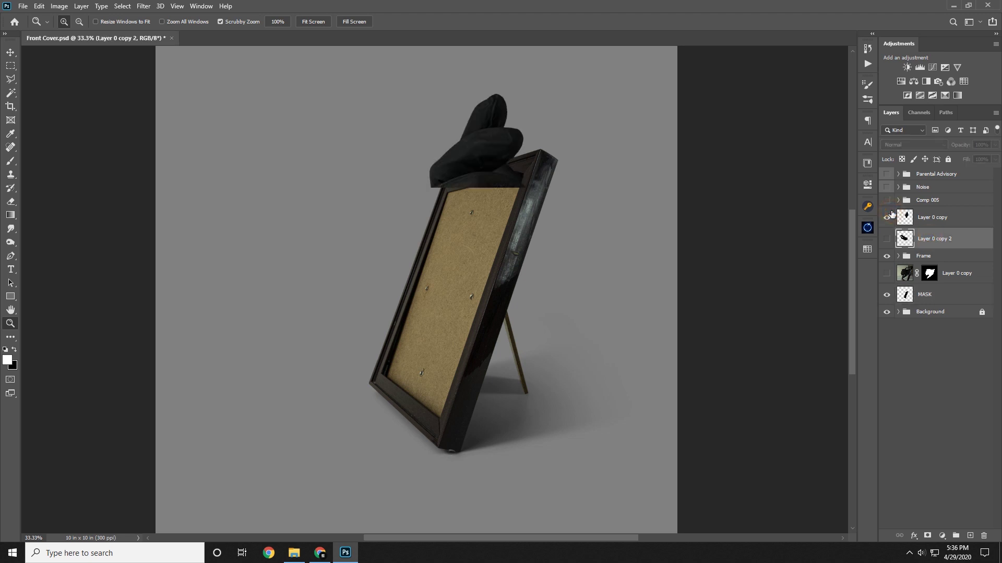
{"action": "left_click", "coordinate": [887, 240]}
{"action": "left_click", "coordinate": [945, 218]}
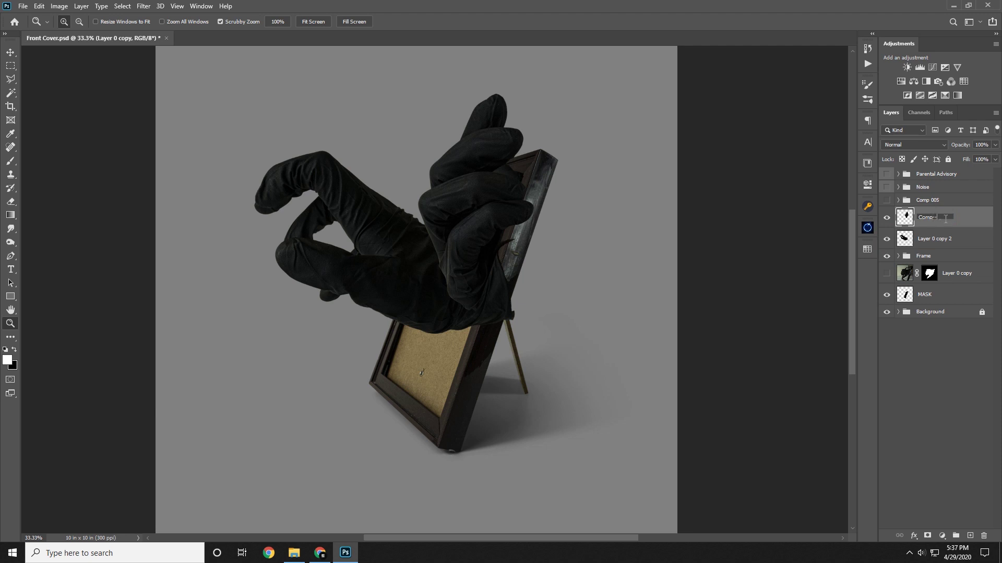
{"action": "type", "text": "Comp-001"}
{"action": "key", "text": "Return"}
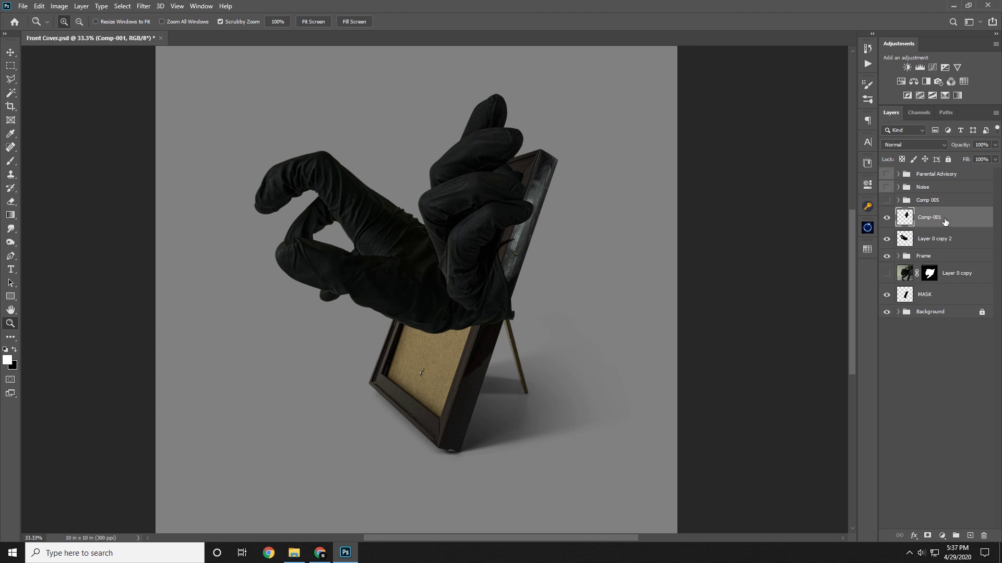
- Load the MASK layer's shape as a selection and add it as a layer mask on Layer 0 copy 2
{"action": "left_click", "coordinate": [963, 236]}
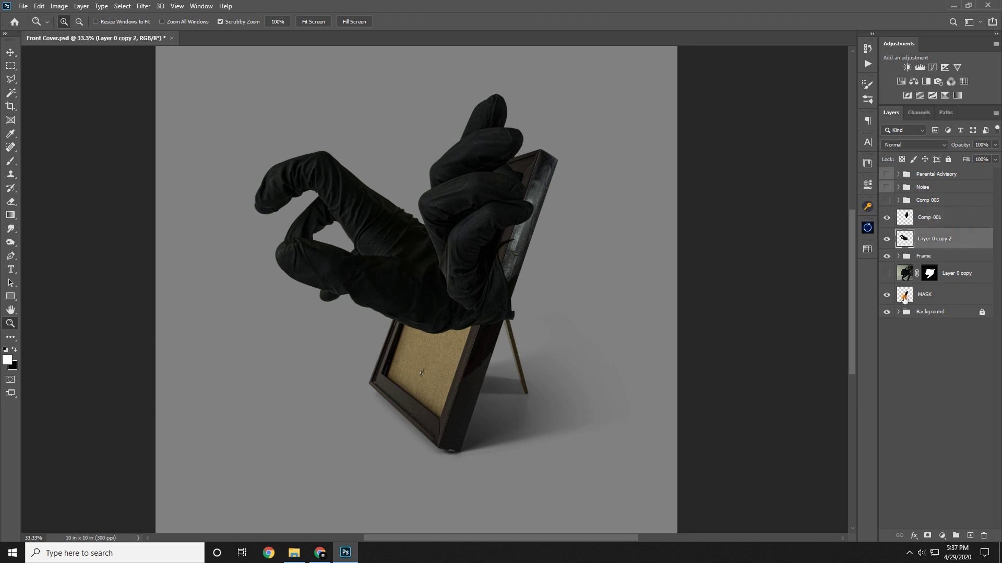
{"action": "left_click", "coordinate": [905, 296]}
{"action": "left_click", "coordinate": [910, 296], "text": "ctrl"}
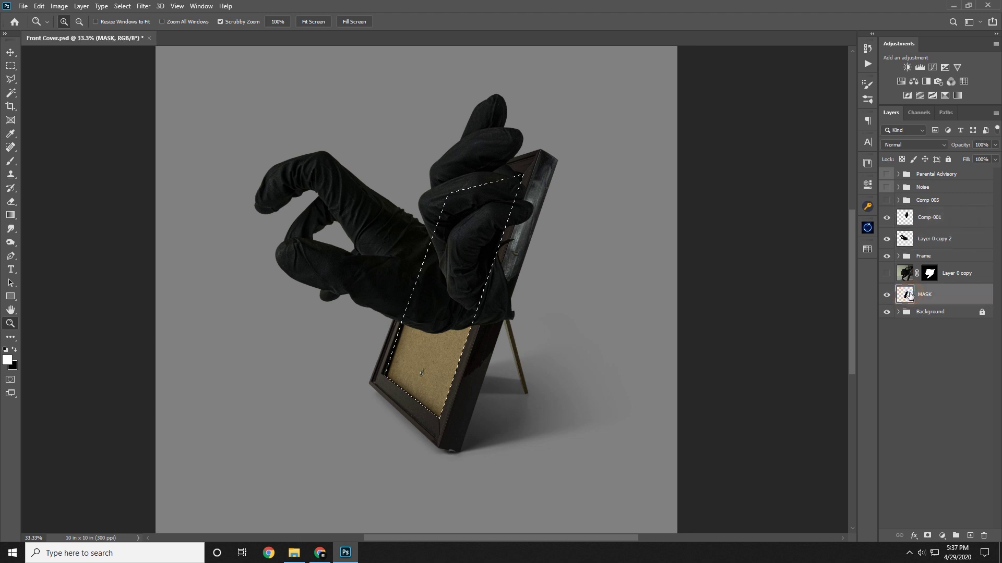
{"action": "left_click", "coordinate": [926, 240]}
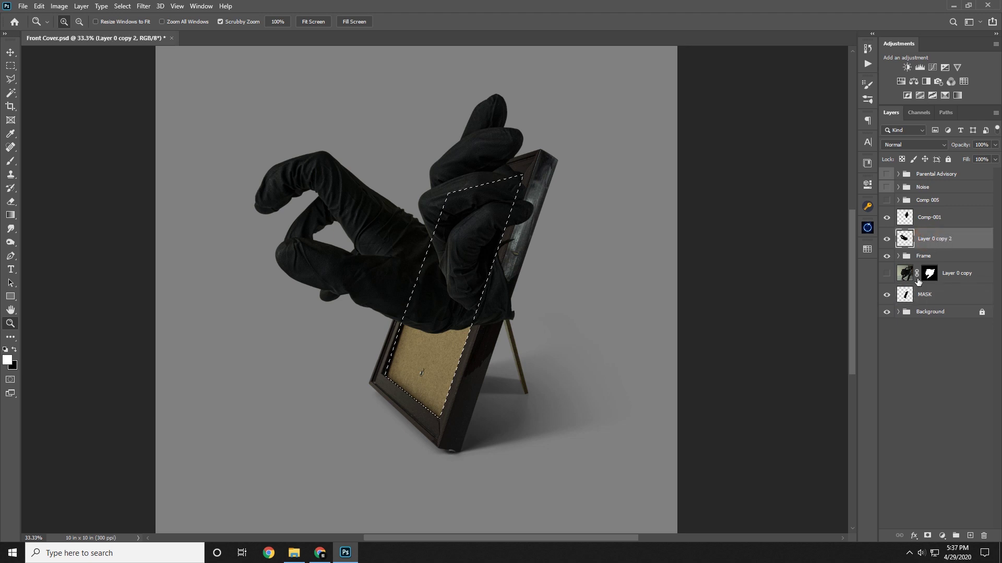
{"action": "left_click", "coordinate": [886, 240]}
{"action": "left_click", "coordinate": [887, 240]}
{"action": "left_click", "coordinate": [887, 240]}
{"action": "left_click", "coordinate": [886, 240]}
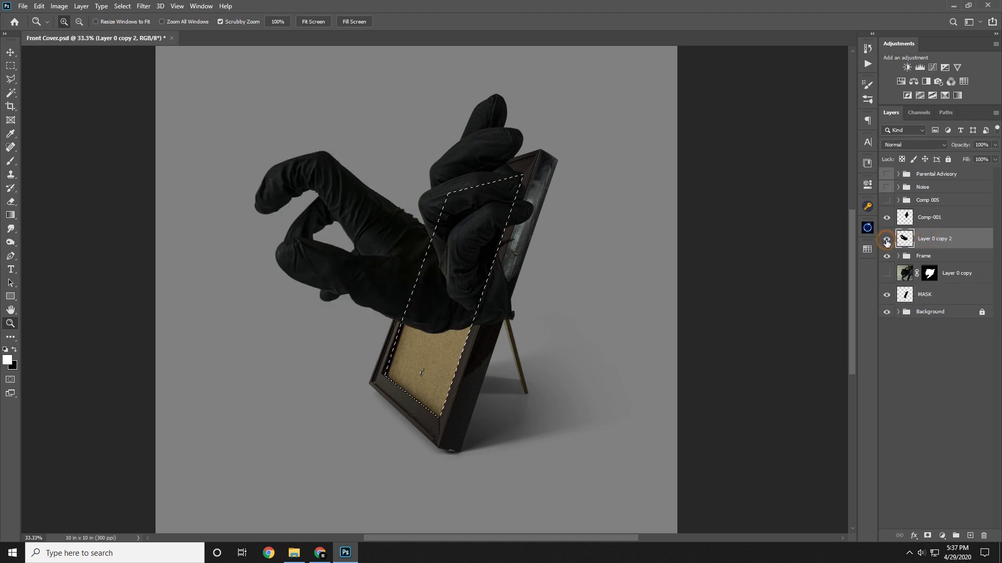
{"action": "left_click", "coordinate": [927, 536]}
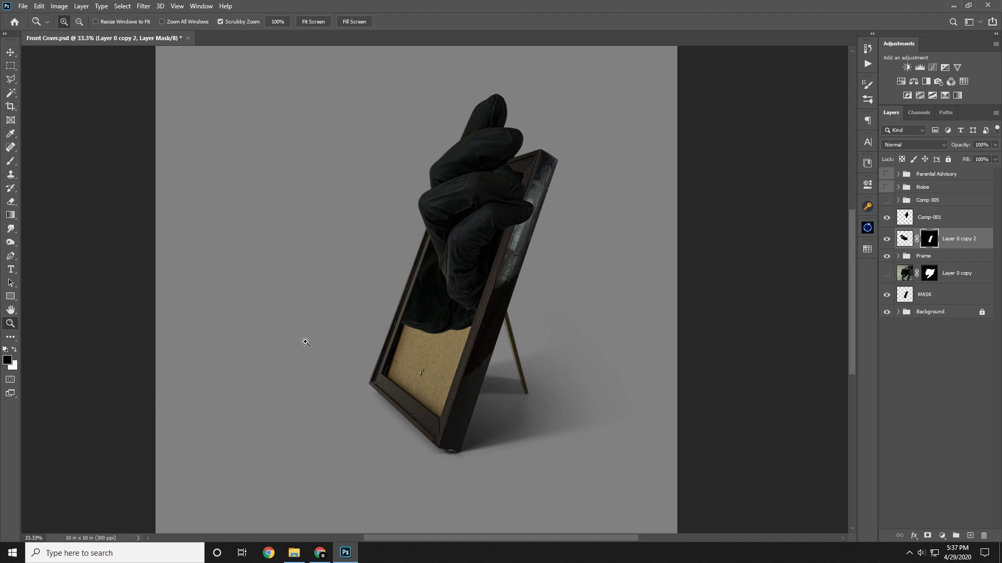
- Paint white with a large, harder-edged brush on the Layer 0 copy 2 mask to reveal the hand reaching out of the frame
{"action": "key", "text": "b"}
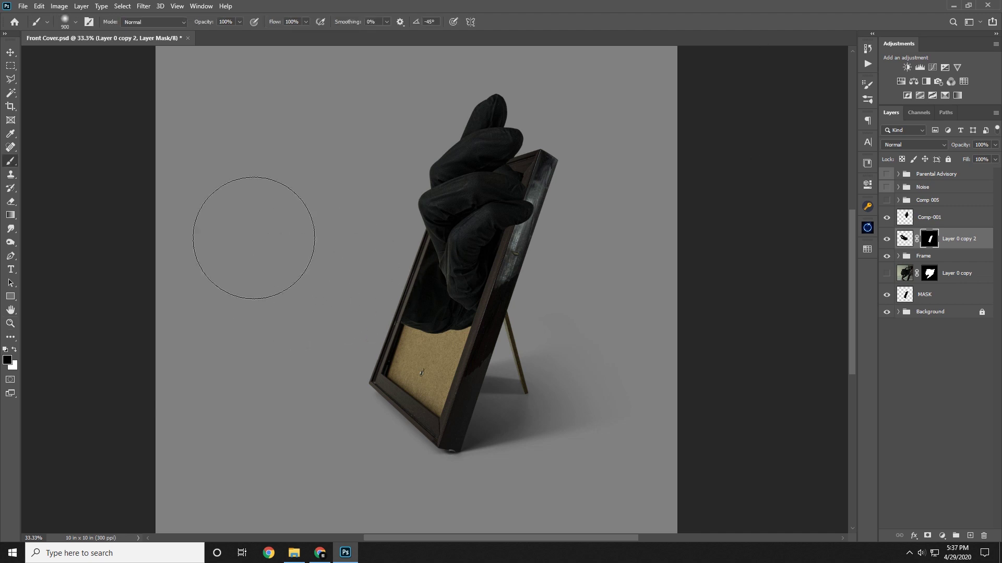
{"action": "left_click", "coordinate": [72, 21]}
{"action": "left_click_drag", "start_coordinate": [88, 79], "coordinate": [546, 4]}
{"action": "key", "text": "Return"}
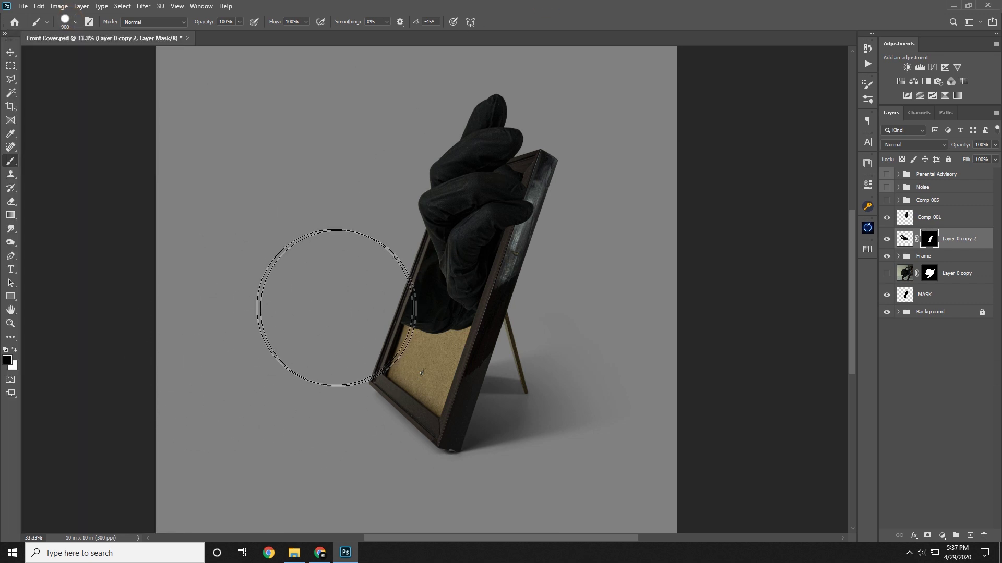
{"action": "key", "text": "x"}
{"action": "left_click", "coordinate": [330, 289]}
{"action": "mouse_move", "coordinate": [330, 289]}
{"action": "left_mouse_down"}
{"action": "mouse_move", "coordinate": [358, 237]}
{"action": "mouse_move", "coordinate": [333, 286]}
{"action": "mouse_move", "coordinate": [356, 156]}
{"action": "mouse_move", "coordinate": [302, 329]}
{"action": "mouse_move", "coordinate": [280, 290]}
{"action": "mouse_move", "coordinate": [291, 391]}
{"action": "mouse_move", "coordinate": [365, 192]}
{"action": "mouse_move", "coordinate": [230, 192]}
{"action": "left_mouse_up"}
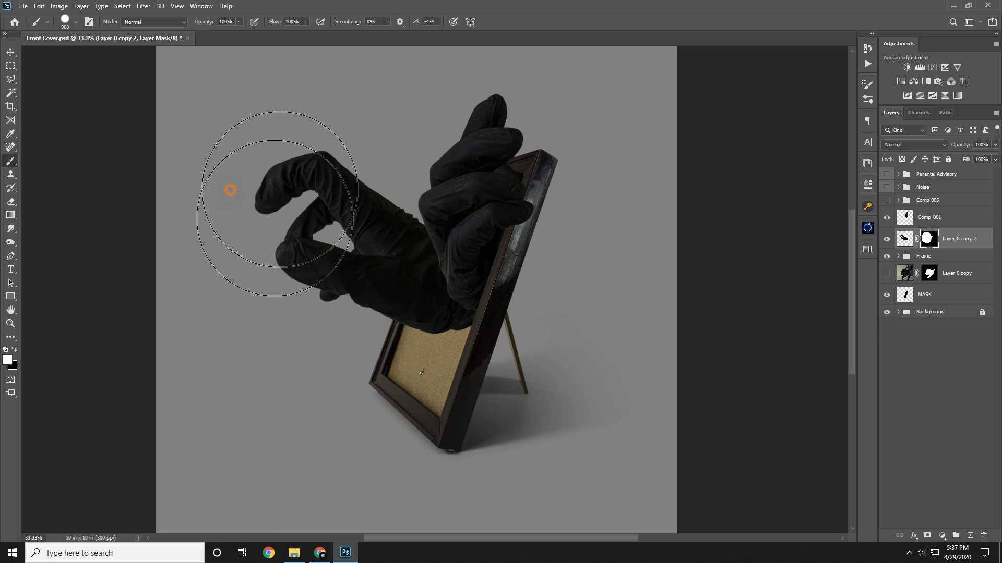
{"action": "left_click_drag", "start_coordinate": [483, 293], "coordinate": [436, 297]}
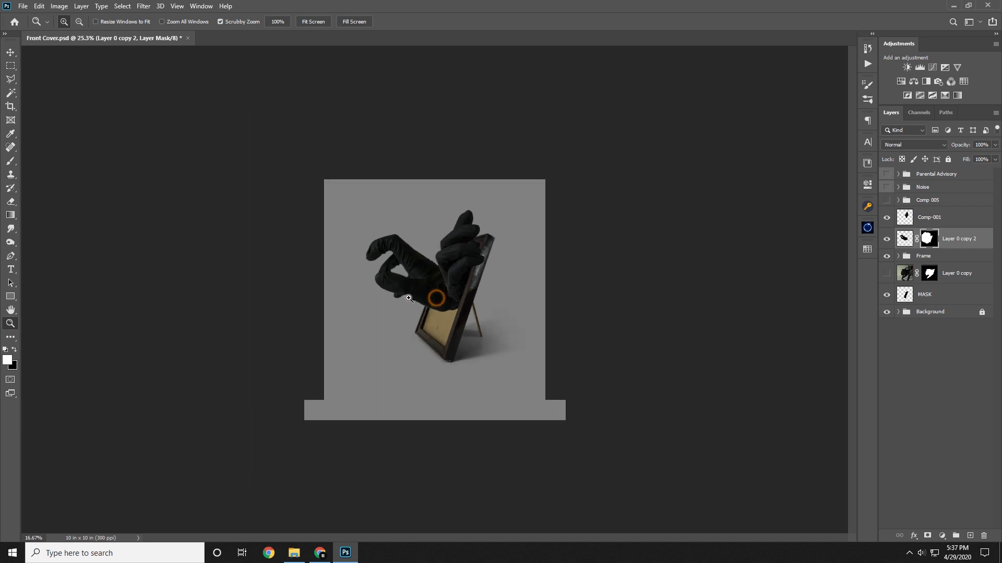
{"action": "left_click", "coordinate": [406, 298]}
{"action": "left_click", "coordinate": [398, 304]}
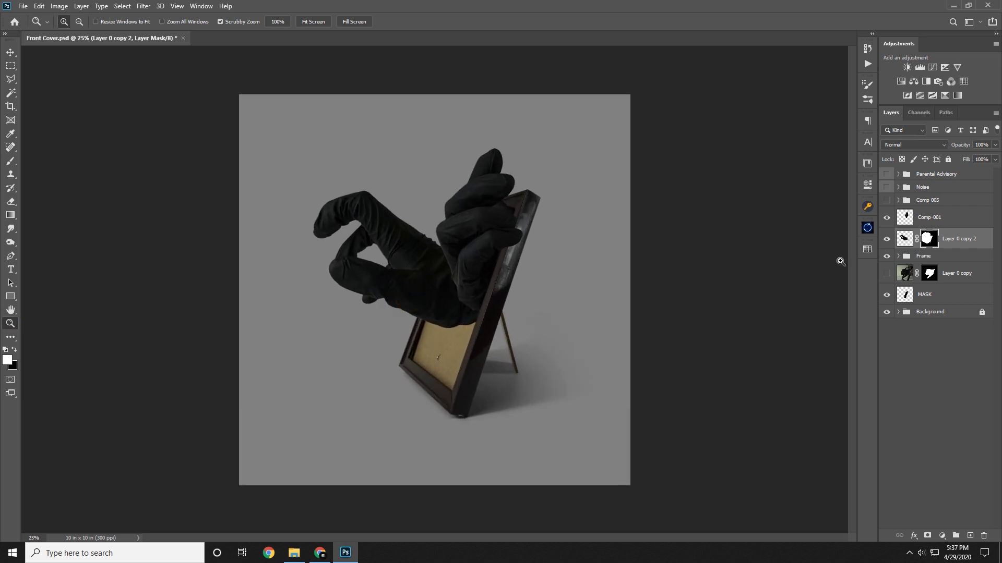
- Try moving the mask and the glove artwork of Layer 0 copy 2 separately by unlinking them, undoing each move
{"action": "left_click", "coordinate": [916, 240]}
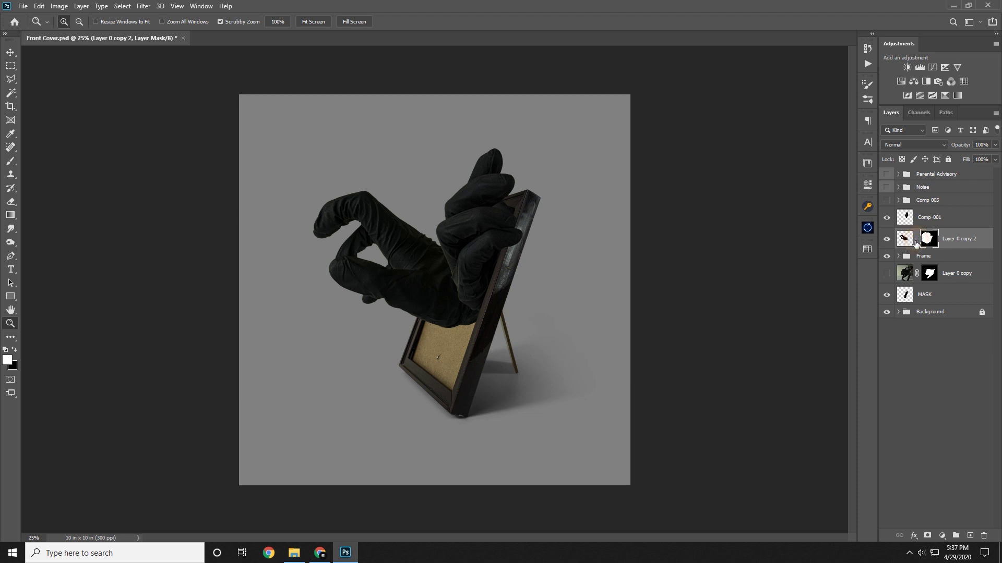
{"action": "left_click", "coordinate": [10, 53]}
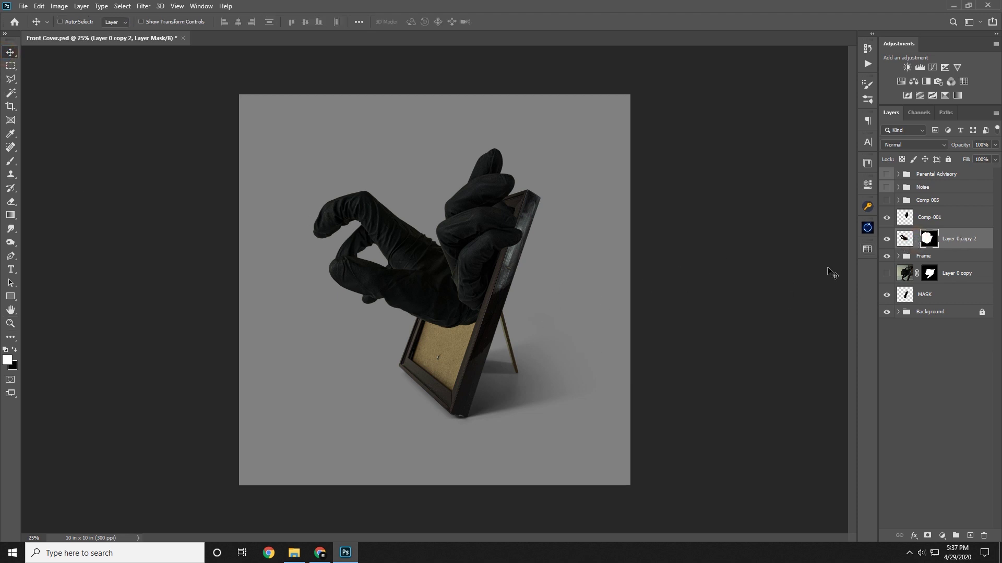
{"action": "left_click_drag", "start_coordinate": [430, 274], "coordinate": [462, 281]}
{"action": "key", "text": "ctrl+z"}
{"action": "left_click", "coordinate": [902, 240]}
{"action": "left_click_drag", "start_coordinate": [431, 242], "coordinate": [475, 242]}
{"action": "key", "text": "ctrl+z"}
{"action": "left_click", "coordinate": [917, 238]}
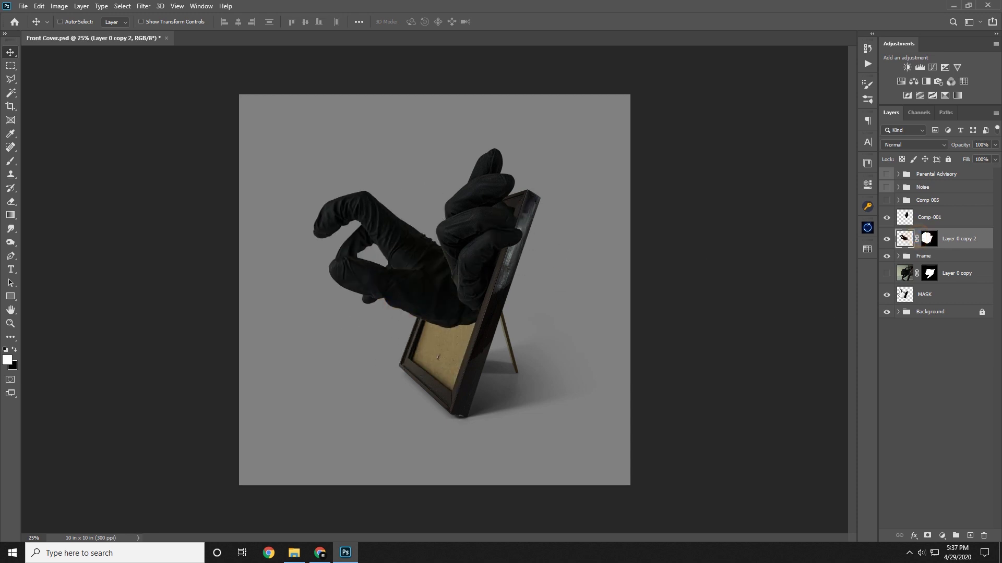
- Shift the Layer 0 copy 2 glove slightly right and down in the frame opening and rename its layer Comp-002
{"action": "left_click_drag", "start_coordinate": [517, 273], "coordinate": [475, 294]}
{"action": "key", "text": "ctrl+z"}
{"action": "left_click", "coordinate": [414, 279]}
{"action": "left_click_drag", "start_coordinate": [414, 279], "coordinate": [427, 294]}
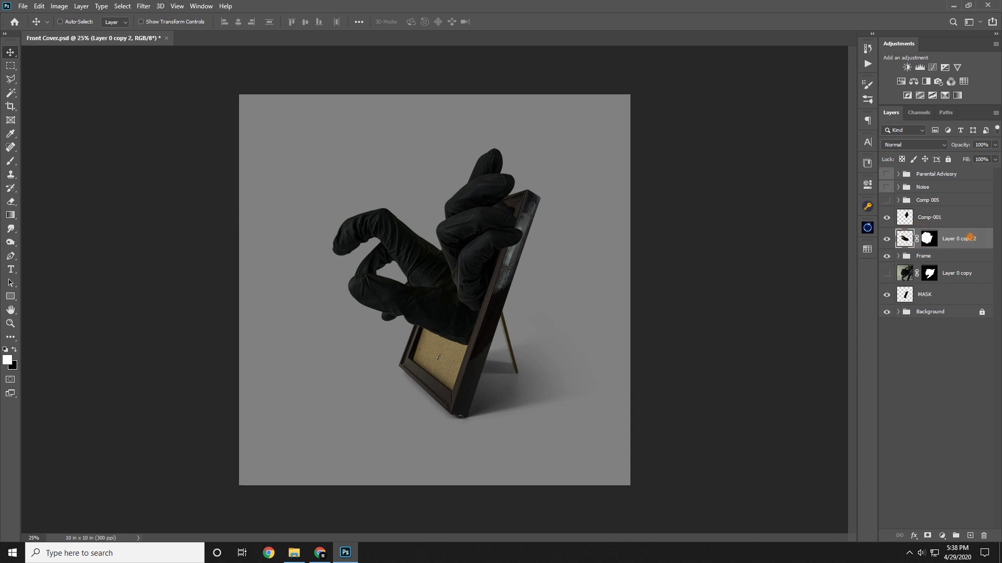
{"action": "double_click", "coordinate": [969, 238]}
{"action": "type", "text": "Comp-002"}
{"action": "key", "text": "Return"}
- Put the Comp-001 layer into its own group, collapse it and name the group Comp-001
{"action": "left_click", "coordinate": [964, 216]}
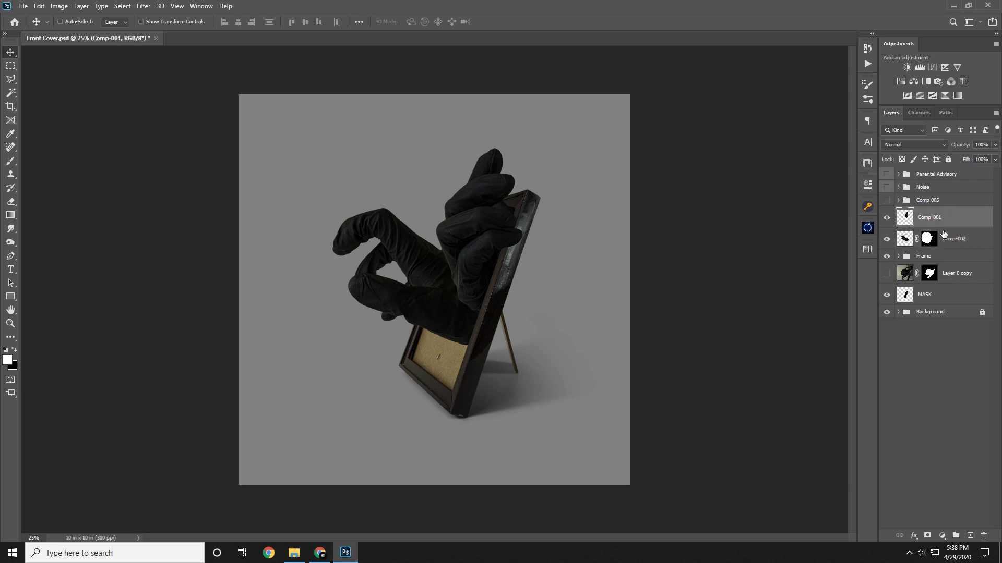
{"action": "double_click", "coordinate": [934, 217]}
{"action": "key", "text": "ctrl+c"}
{"action": "left_click", "coordinate": [963, 218]}
{"action": "key", "text": "ctrl+g"}
{"action": "left_click", "coordinate": [899, 214]}
{"action": "double_click", "coordinate": [924, 213]}
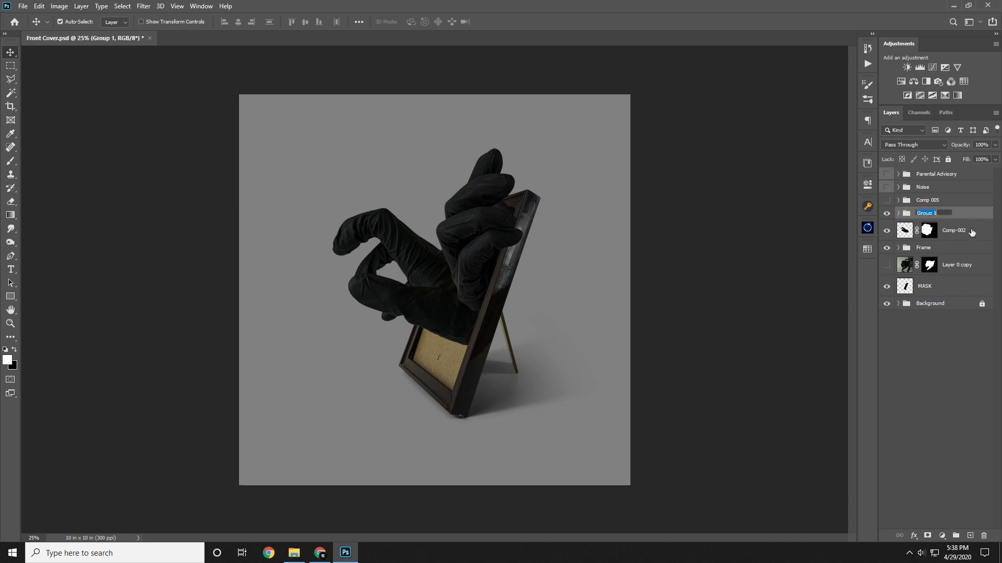
{"action": "key", "text": "ctrl+v"}
- Put the Comp-002 layer into its own group, name the group Comp-002 and collapse it
{"action": "left_click", "coordinate": [973, 230]}
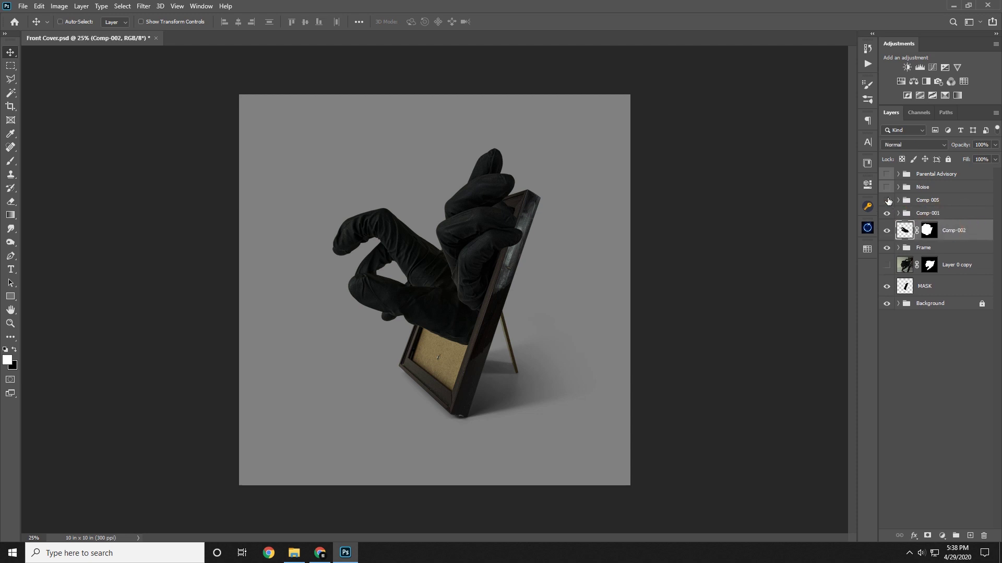
{"action": "left_click", "coordinate": [887, 200]}
{"action": "left_click", "coordinate": [887, 200]}
{"action": "key", "text": "ctrl+g"}
{"action": "double_click", "coordinate": [932, 228]}
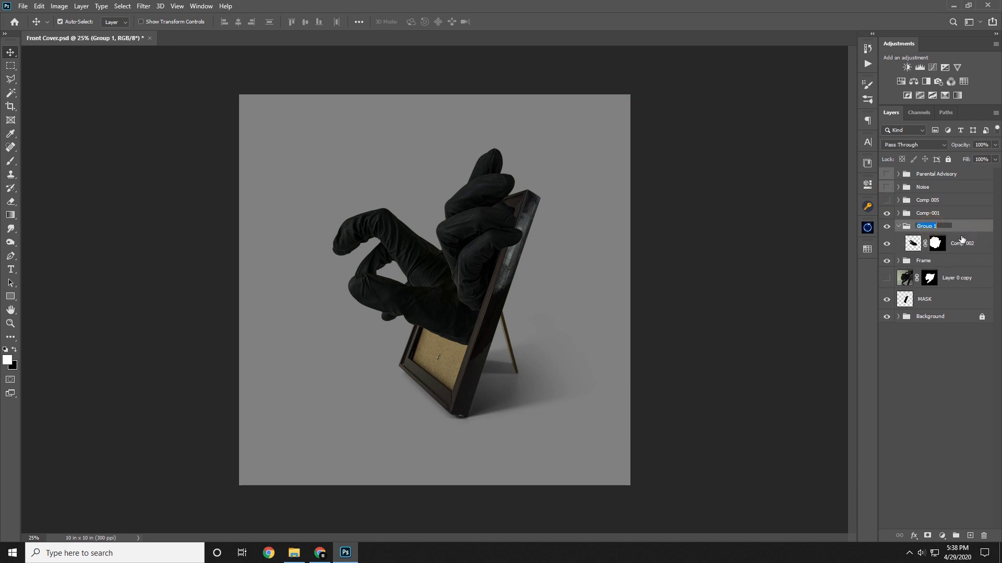
{"action": "key", "text": "ctrl+v"}
{"action": "key", "text": "Return"}
{"action": "left_click", "coordinate": [900, 226]}
{"action": "left_click", "coordinate": [934, 238]}
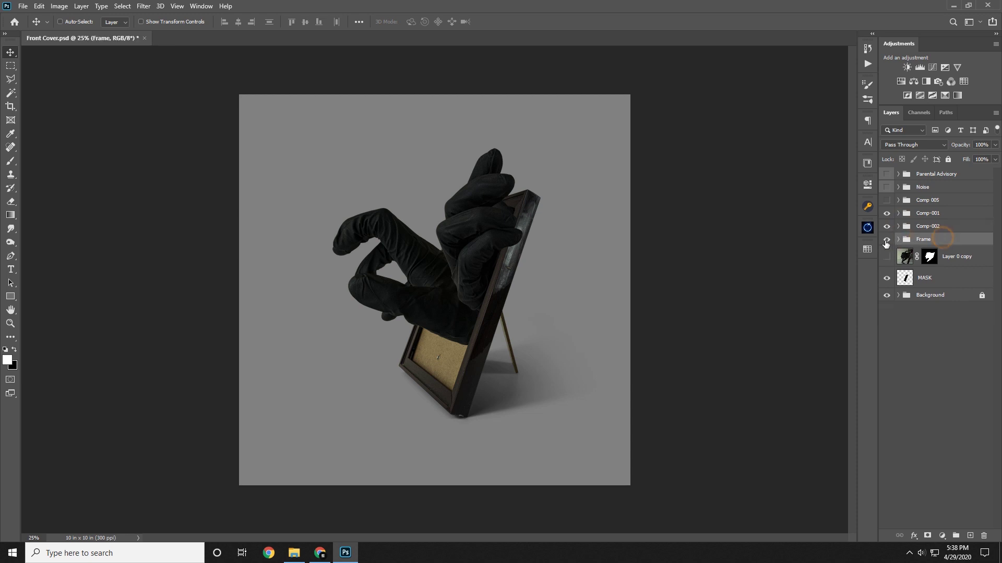
- Move the Layer 0 copy layer above the Comp-001 group and make it visible
{"action": "left_click", "coordinate": [886, 239]}
{"action": "left_click", "coordinate": [887, 239]}
{"action": "left_click", "coordinate": [971, 259]}
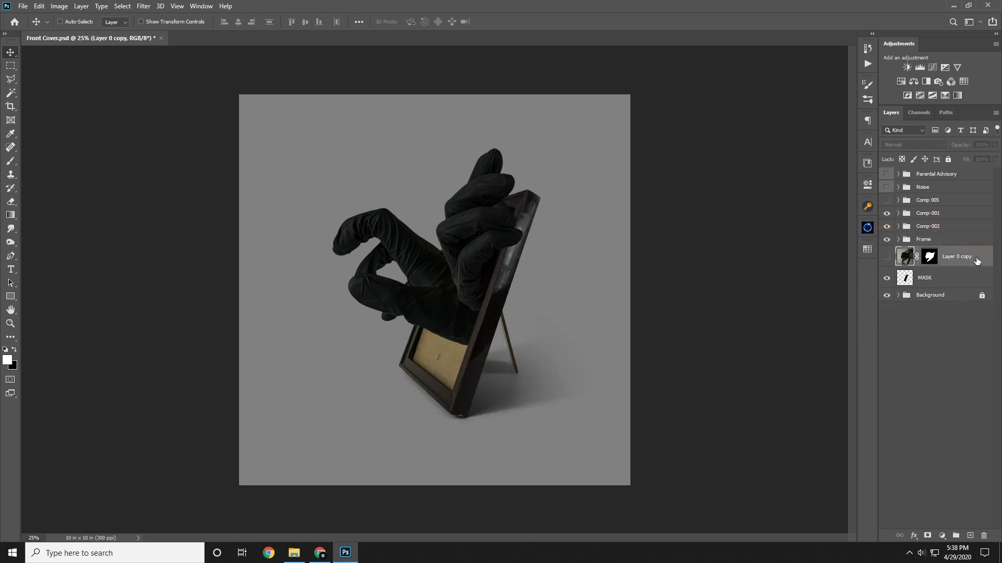
{"action": "left_click_drag", "start_coordinate": [977, 261], "coordinate": [959, 212]}
{"action": "left_click", "coordinate": [886, 218]}
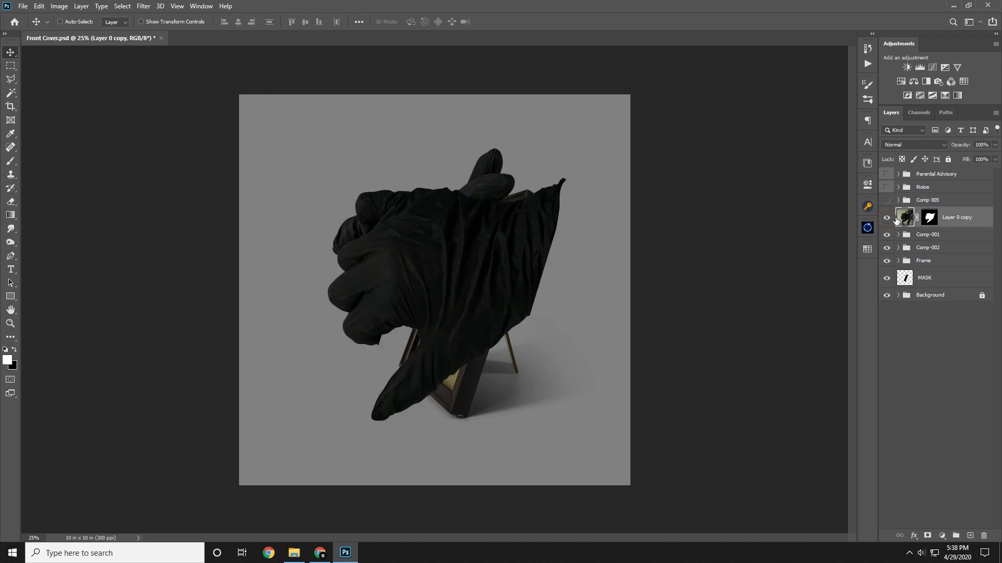
- Rename the Layer 0 copy layer Comp-003, put it into its own group and name the group Comp-003
{"action": "double_click", "coordinate": [954, 218]}
{"action": "type", "text": "Comp-003"}
{"action": "key", "text": "Return"}
{"action": "key", "text": "ctrl+g"}
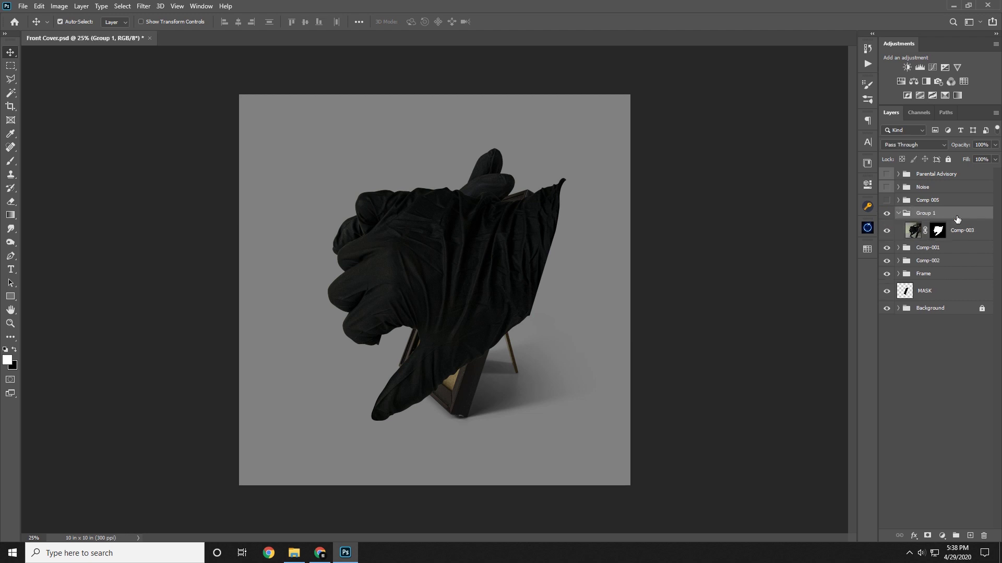
{"action": "double_click", "coordinate": [937, 216]}
{"action": "type", "text": "Comp-001"}
{"action": "key", "text": "BackSpace"}
{"action": "type", "text": "3"}
{"action": "key", "text": "Return"}
- Apply the layer mask of the Comp-003 layer permanently and collapse its group
{"action": "right_click", "coordinate": [937, 236]}
{"action": "left_click", "coordinate": [939, 261]}
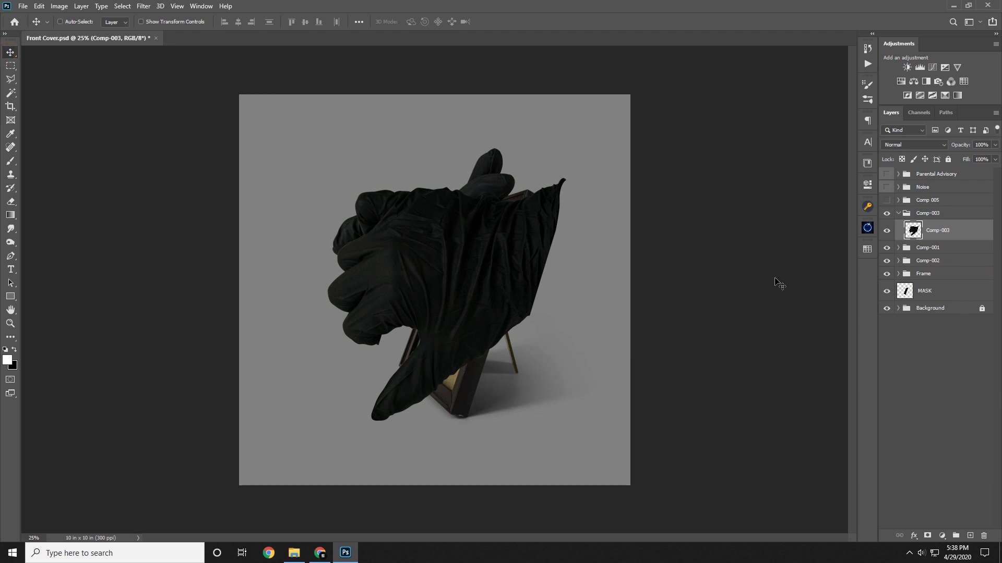
{"action": "left_click", "coordinate": [905, 214]}
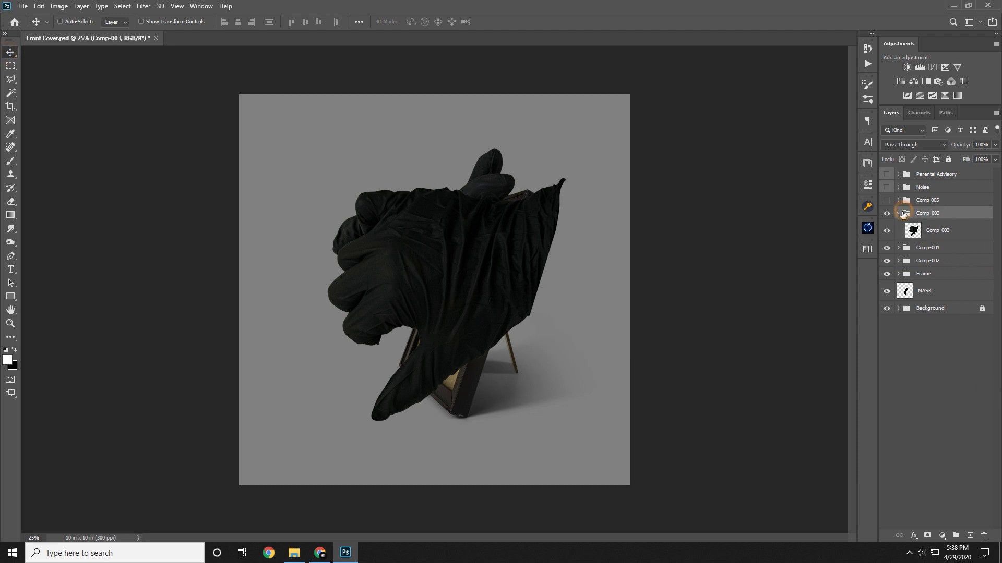
{"action": "double_click", "coordinate": [905, 215]}
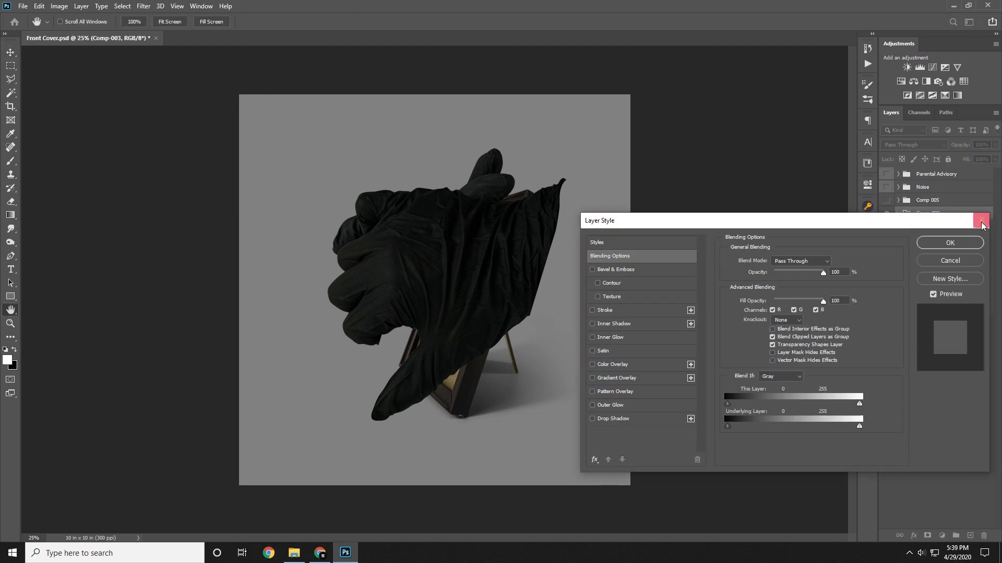
{"action": "left_click", "coordinate": [979, 223]}
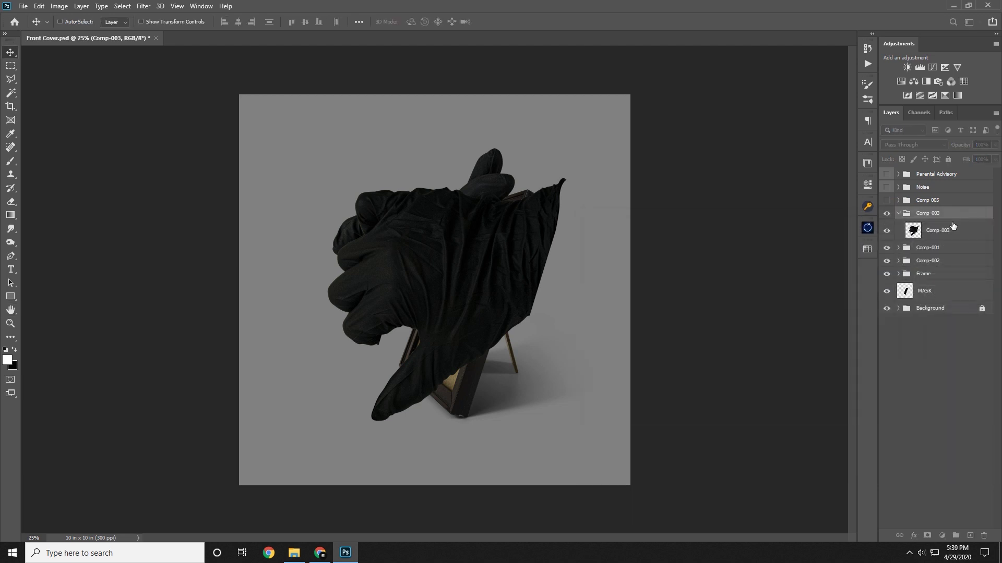
{"action": "left_click", "coordinate": [898, 214]}
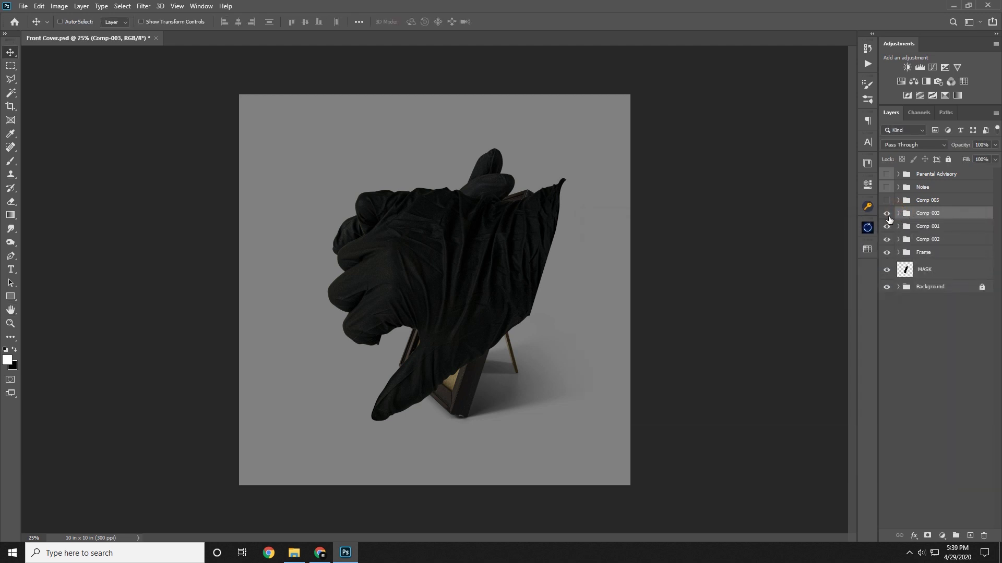
- Move the Comp-003 group between Comp-002 and Frame, and hide the Comp-001 and Comp-002 groups
{"action": "left_click", "coordinate": [889, 218]}
{"action": "left_click", "coordinate": [888, 218]}
{"action": "left_click", "coordinate": [888, 218]}
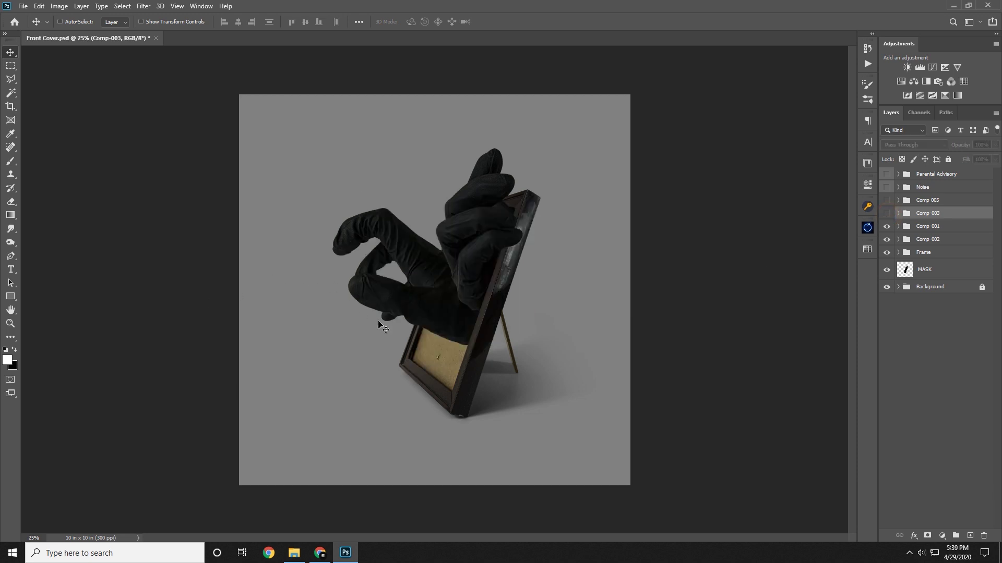
{"action": "left_click", "coordinate": [886, 213]}
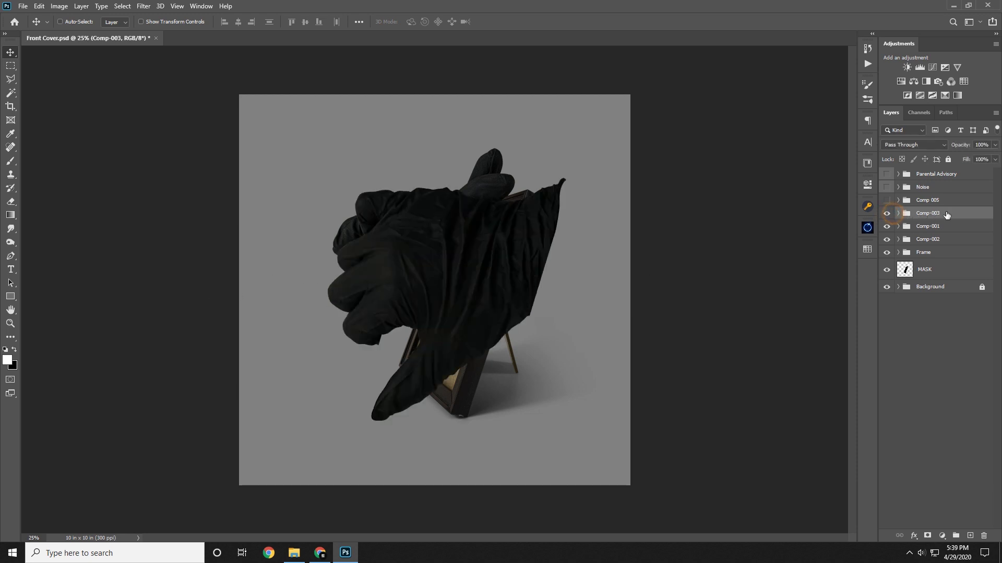
{"action": "left_click_drag", "start_coordinate": [947, 214], "coordinate": [958, 248]}
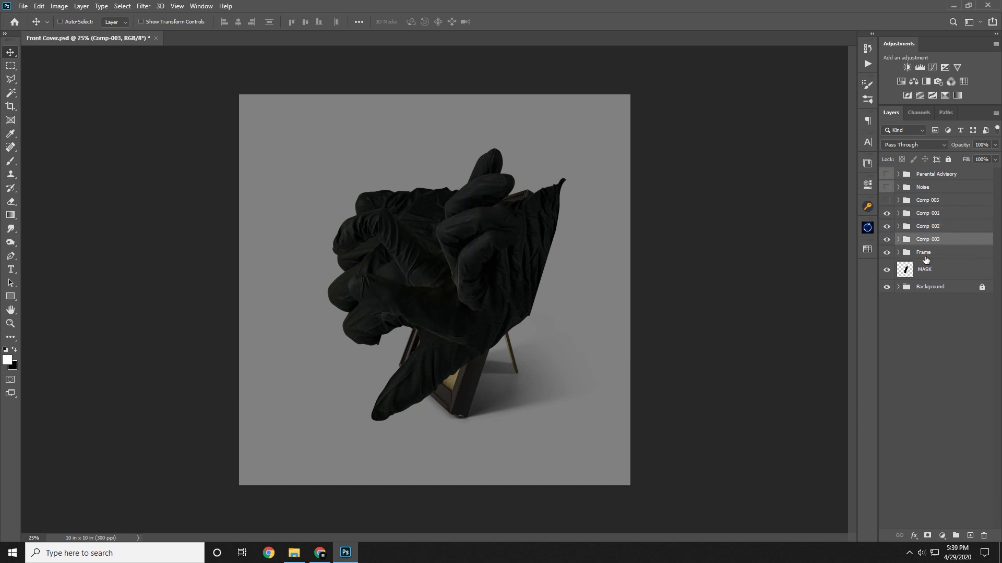
{"action": "left_click", "coordinate": [887, 227]}
{"action": "left_click", "coordinate": [886, 214]}
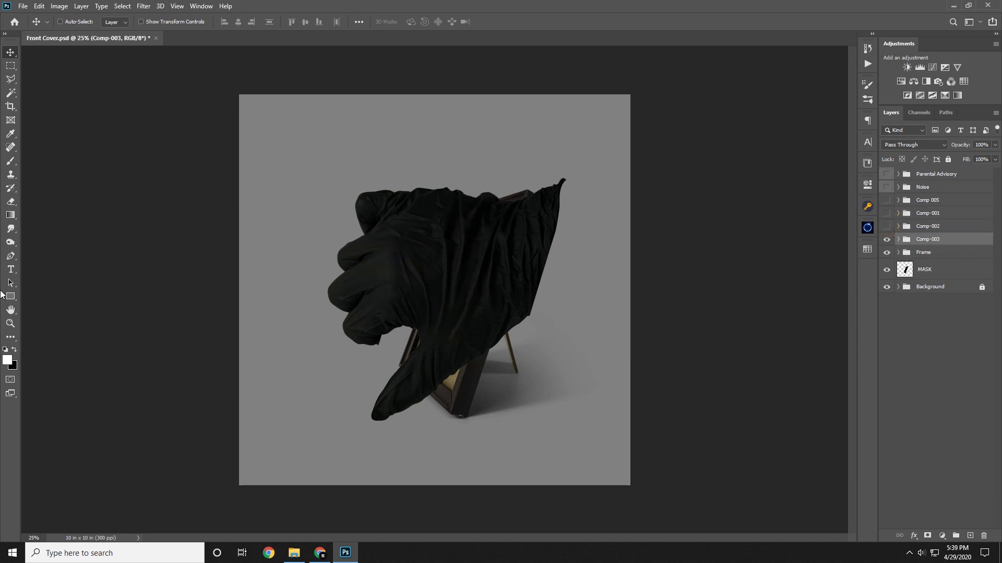
- Scale the Comp-003 glove to about 51%, rotate it about 5° and place it over the upper part of the frame opening
{"action": "left_click", "coordinate": [10, 323]}
{"action": "left_click", "coordinate": [344, 250]}
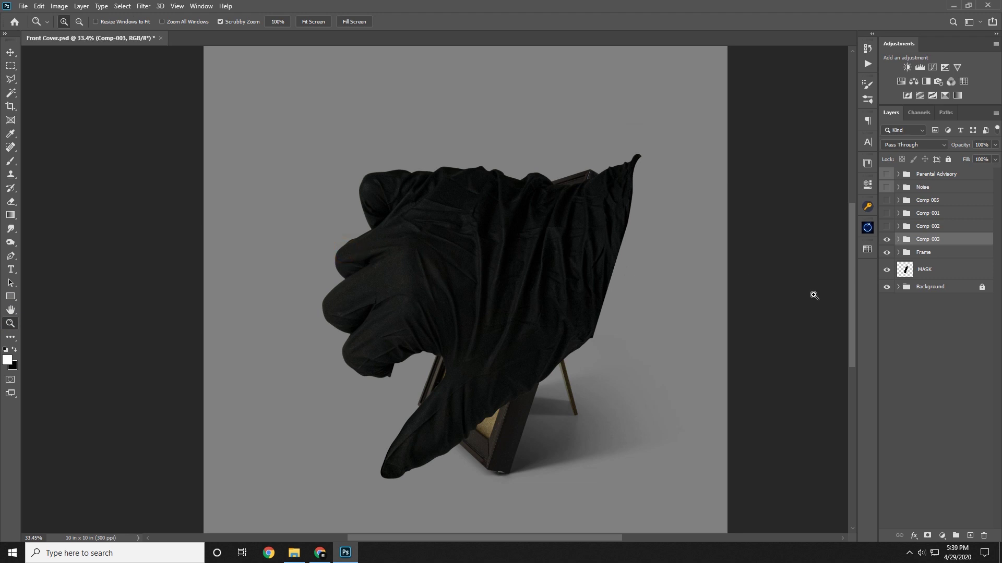
{"action": "key", "text": "ctrl+t"}
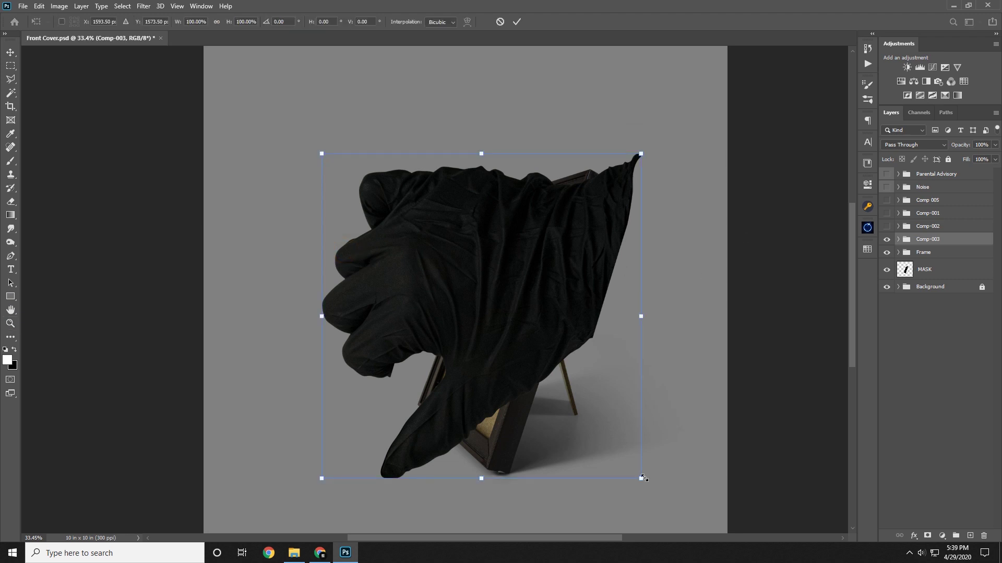
{"action": "left_click_drag", "start_coordinate": [644, 478], "coordinate": [565, 402]}
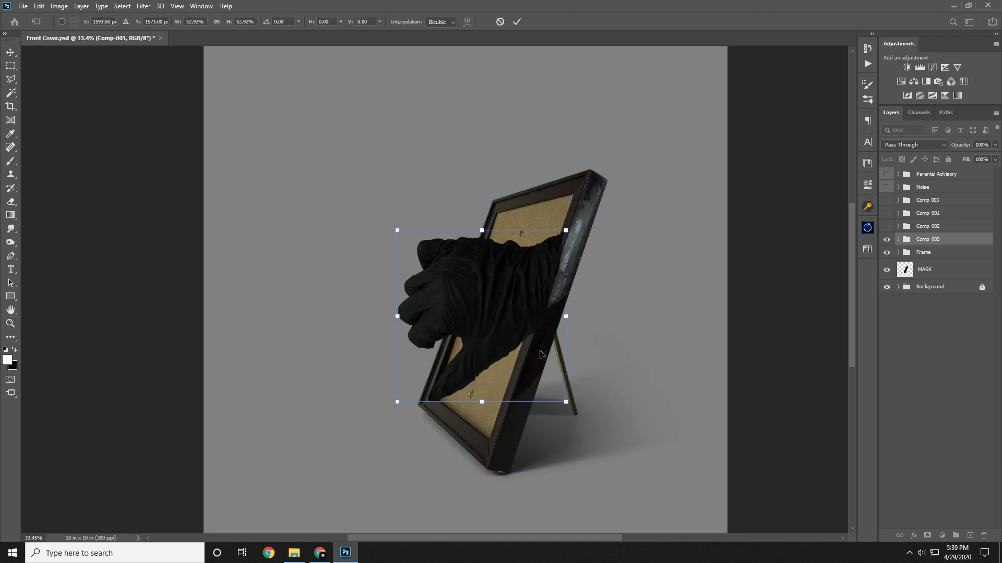
{"action": "left_click_drag", "start_coordinate": [540, 355], "coordinate": [557, 306]}
{"action": "left_click_drag", "start_coordinate": [649, 287], "coordinate": [650, 283]}
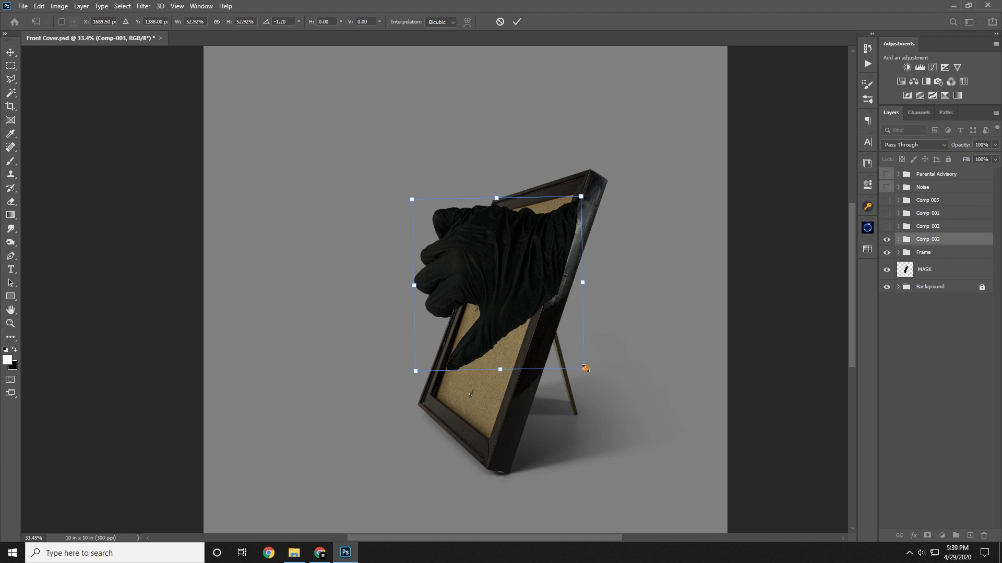
{"action": "left_click_drag", "start_coordinate": [585, 369], "coordinate": [552, 345]}
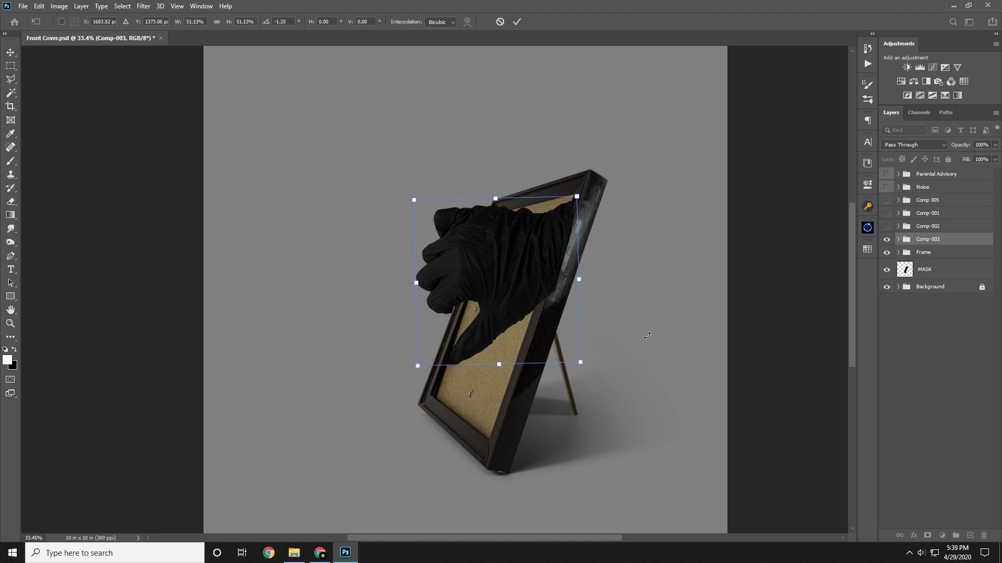
{"action": "left_click_drag", "start_coordinate": [646, 336], "coordinate": [648, 338]}
{"action": "left_click_drag", "start_coordinate": [659, 251], "coordinate": [662, 266]}
{"action": "left_click_drag", "start_coordinate": [557, 275], "coordinate": [563, 281]}
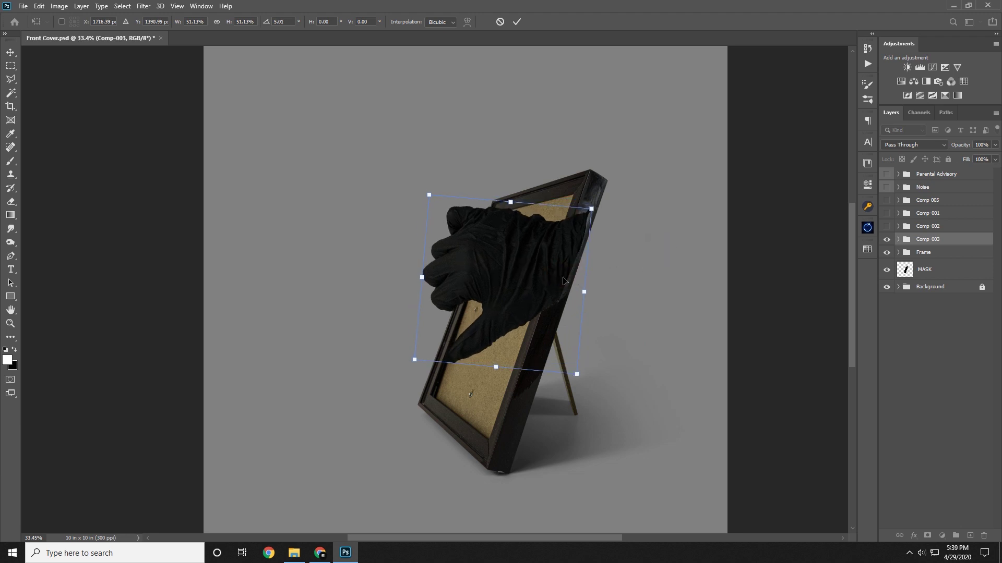
{"action": "key", "text": "Return"}
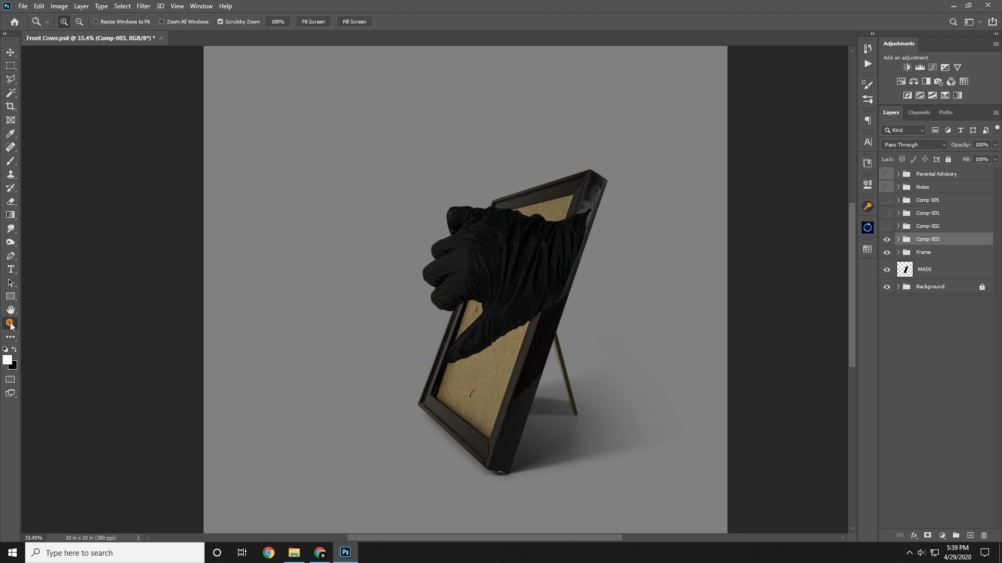
- Add a layer mask to the Comp-003 layer from the outline of the MASK layer
{"action": "left_click_drag", "start_coordinate": [427, 342], "coordinate": [533, 331]}
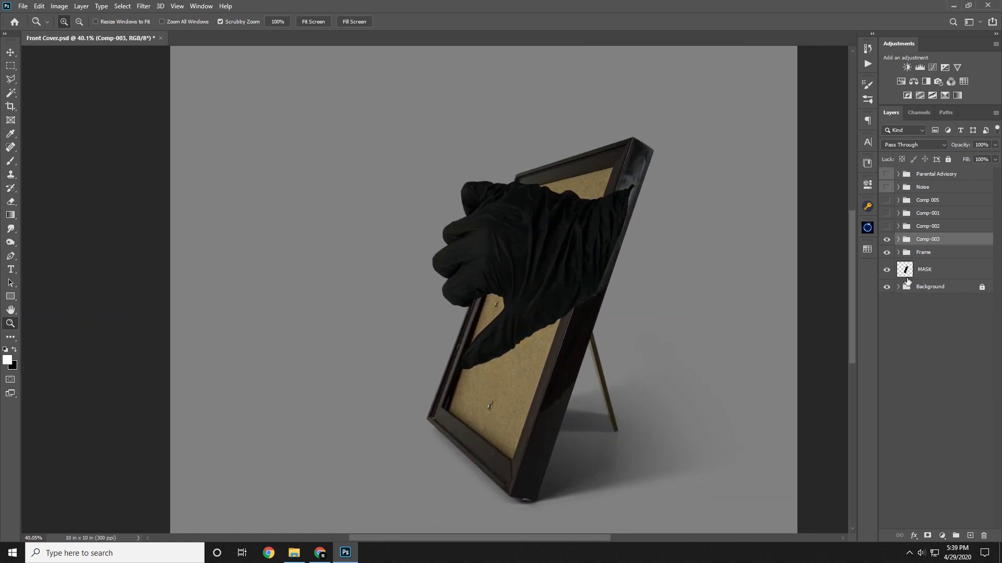
{"action": "left_click", "coordinate": [899, 239]}
{"action": "left_click", "coordinate": [939, 258]}
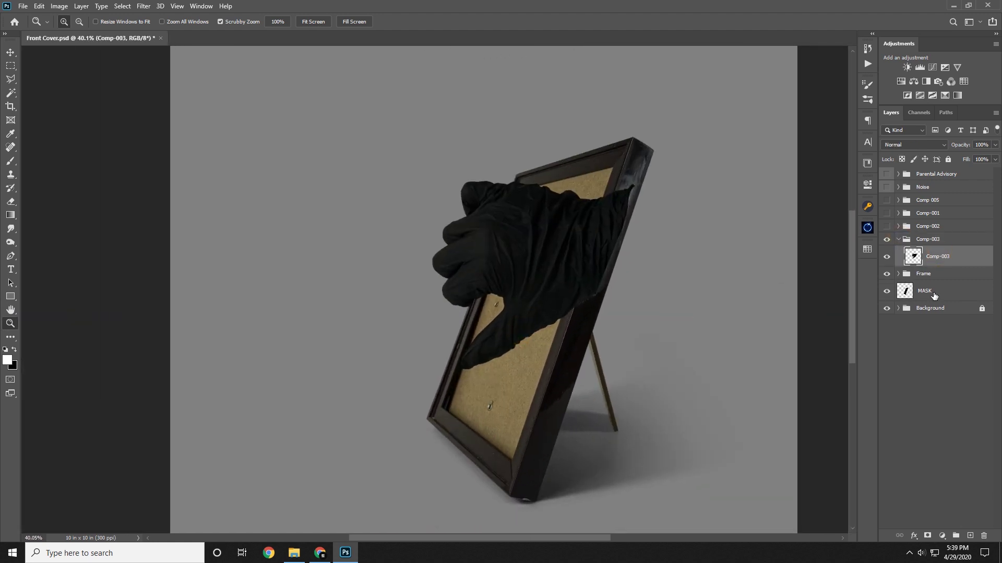
{"action": "left_click", "coordinate": [906, 292], "text": "ctrl"}
{"action": "left_click", "coordinate": [927, 536]}
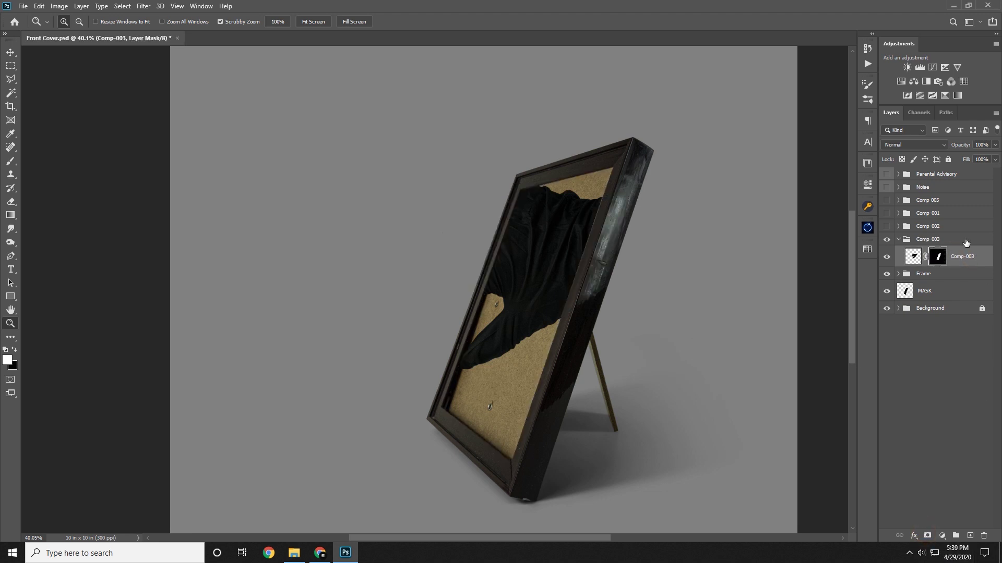
- Paint white on the Comp-003 layer mask with a 900 px brush to reveal the fingers outside the frame, and collapse the group
{"action": "key", "text": "b"}
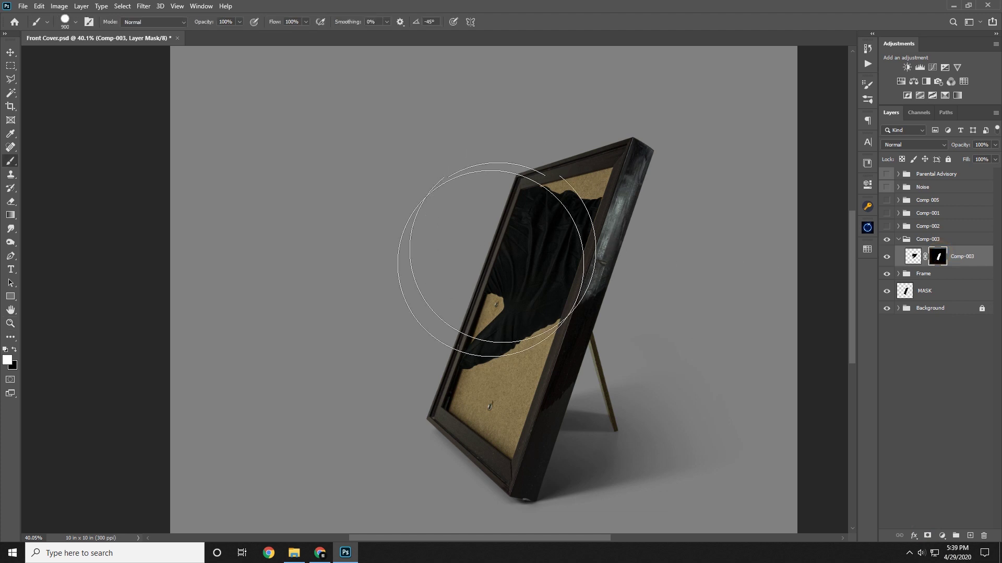
{"action": "mouse_move", "coordinate": [495, 256]}
{"action": "left_mouse_down"}
{"action": "mouse_move", "coordinate": [436, 193]}
{"action": "mouse_move", "coordinate": [445, 230]}
{"action": "mouse_move", "coordinate": [423, 233]}
{"action": "mouse_move", "coordinate": [424, 243]}
{"action": "mouse_move", "coordinate": [426, 208]}
{"action": "left_mouse_up"}
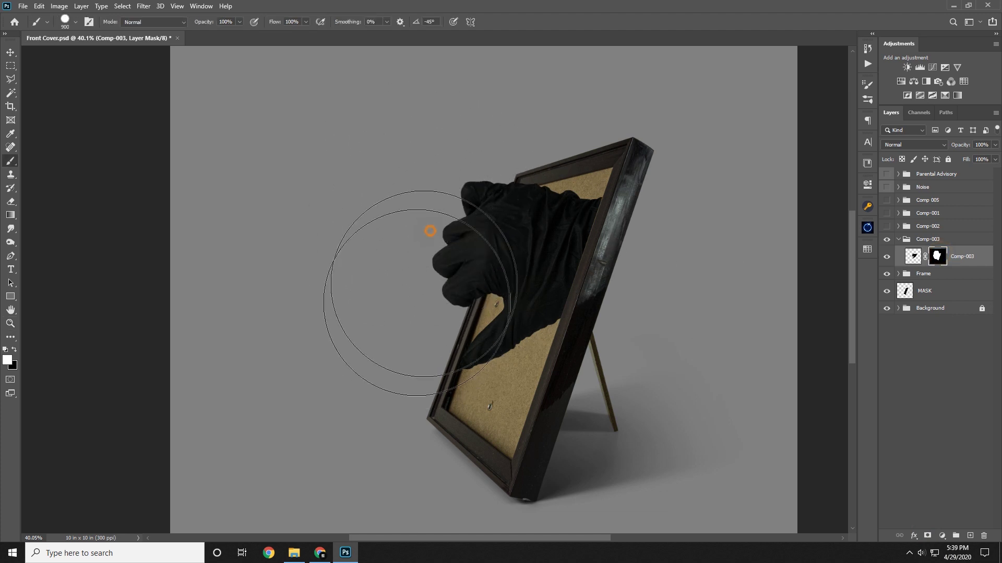
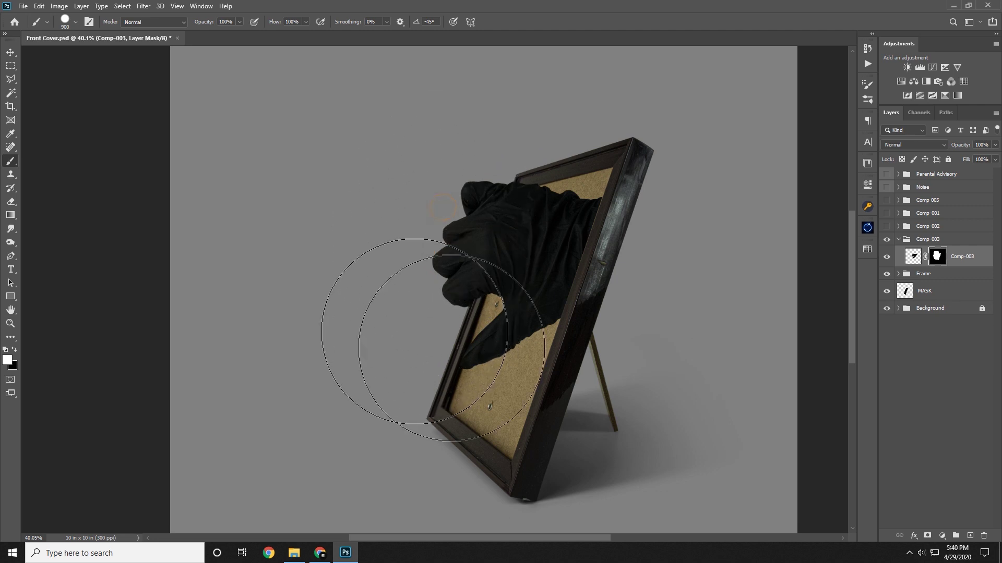
{"action": "left_click", "coordinate": [899, 239]}
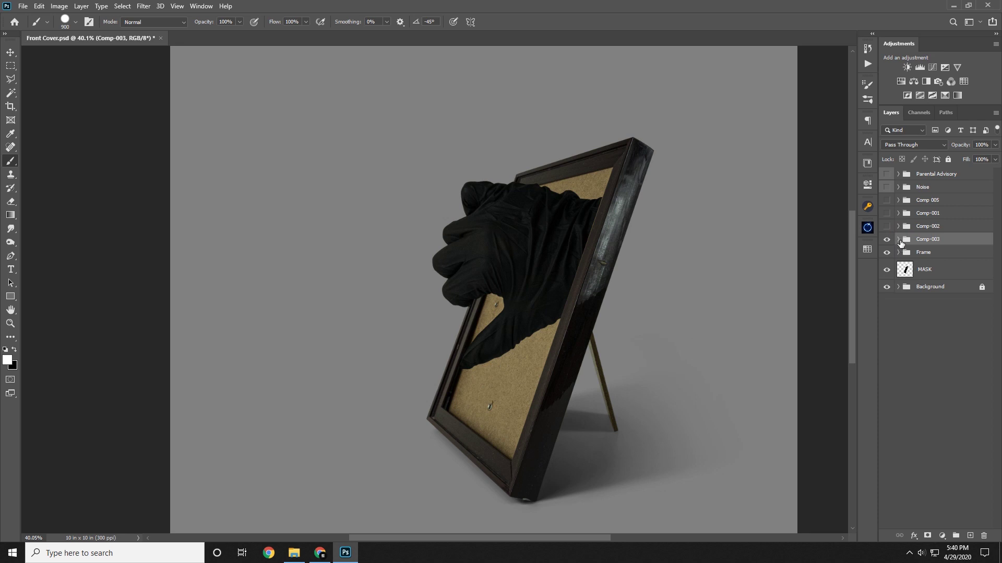
- Show the Comp-002 and Comp-001 groups again and compare the full composition with Comp-003 hidden and shown
{"action": "left_click", "coordinate": [886, 226]}
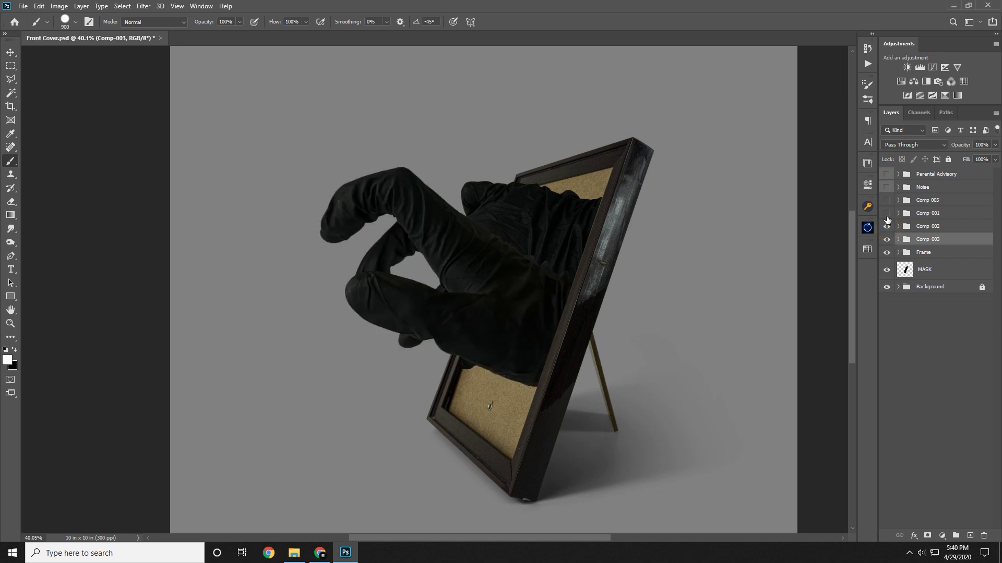
{"action": "left_click", "coordinate": [887, 213]}
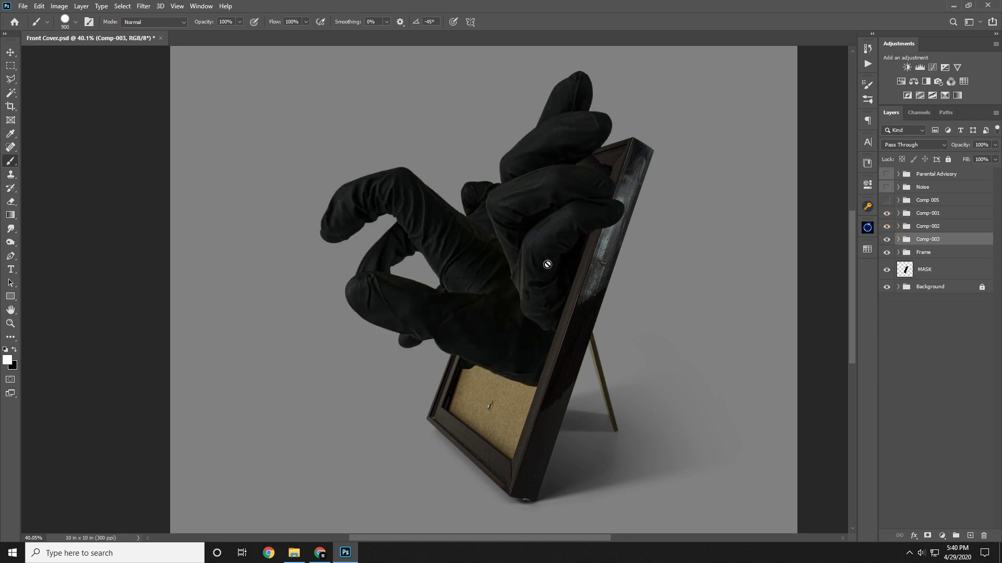
{"action": "left_click", "coordinate": [490, 287]}
{"action": "left_click", "coordinate": [714, 203]}
{"action": "key", "text": "z"}
{"action": "left_click_drag", "start_coordinate": [476, 273], "coordinate": [544, 263]}
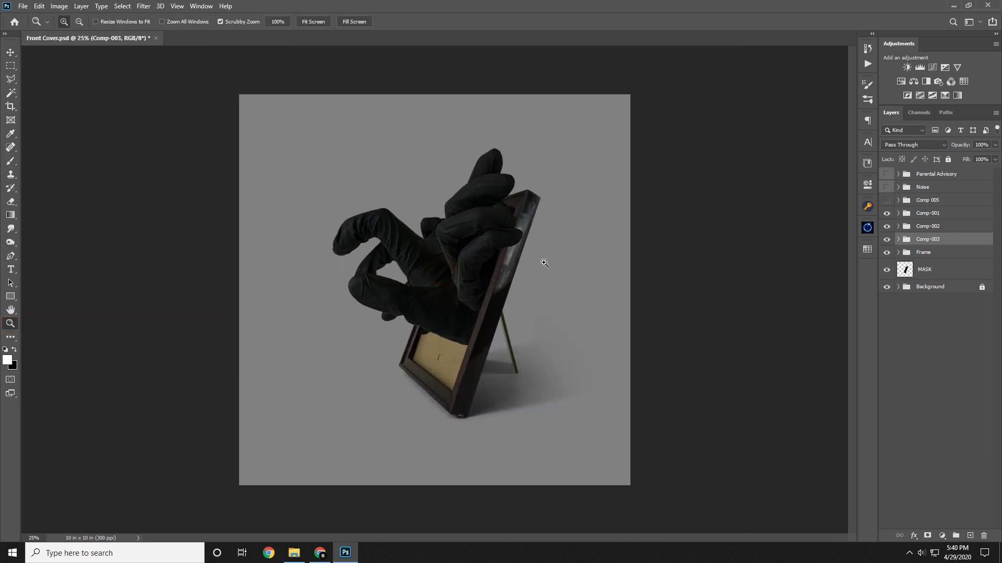
{"action": "left_click", "coordinate": [887, 242]}
{"action": "left_click", "coordinate": [887, 242]}
{"action": "left_click", "coordinate": [887, 243]}
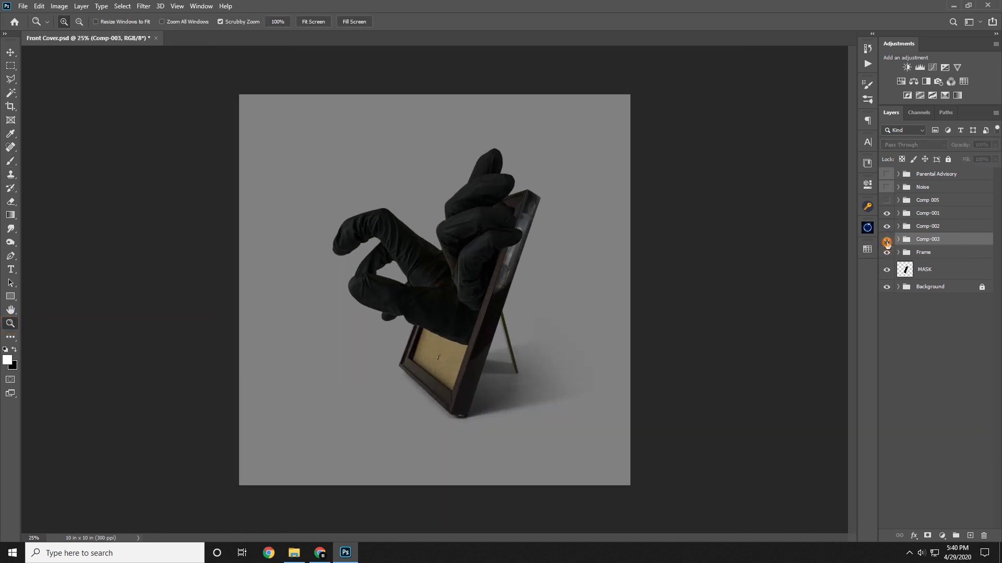
{"action": "left_click", "coordinate": [887, 243]}
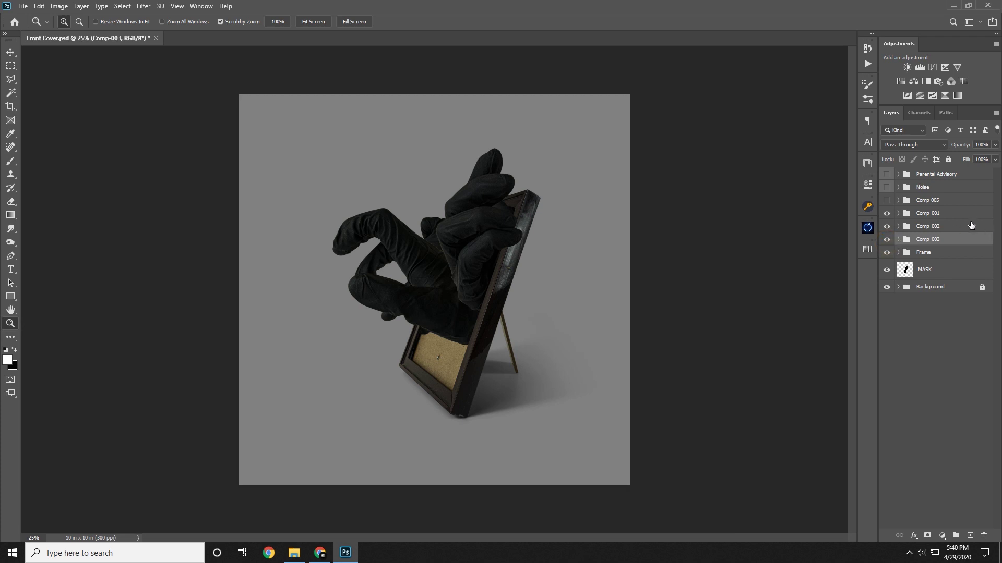
- Show and expand the Comp 005 group and apply the layer mask of its Cutout layer permanently
{"action": "left_click", "coordinate": [970, 224]}
{"action": "left_click", "coordinate": [954, 201]}
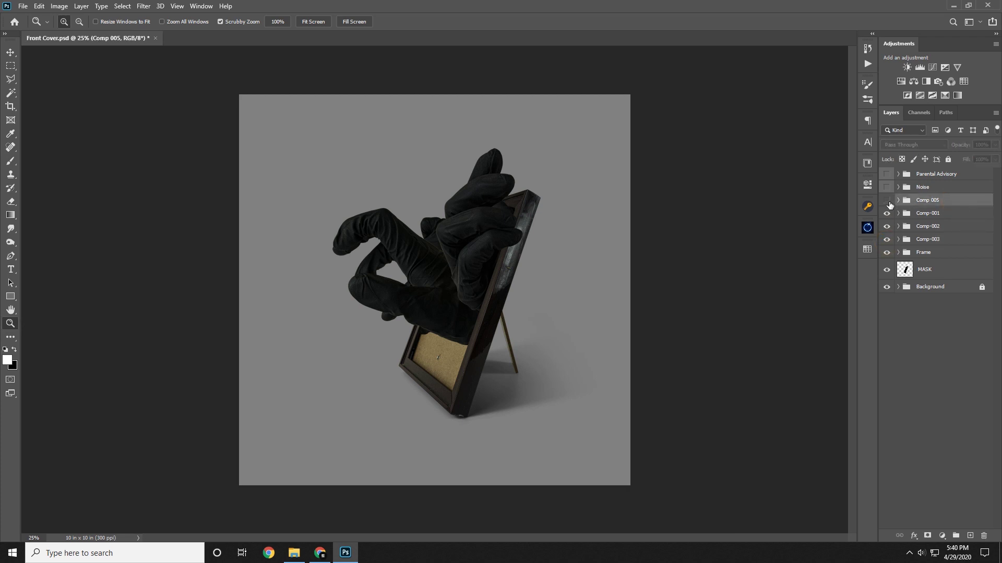
{"action": "left_click", "coordinate": [887, 201]}
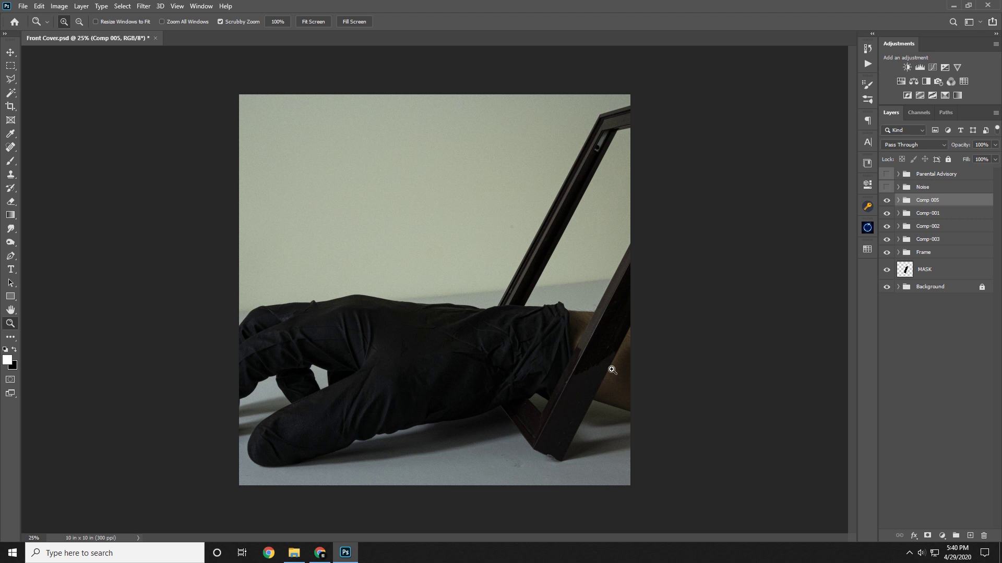
{"action": "left_click", "coordinate": [899, 201]}
{"action": "left_click", "coordinate": [939, 221]}
{"action": "right_click", "coordinate": [939, 221]}
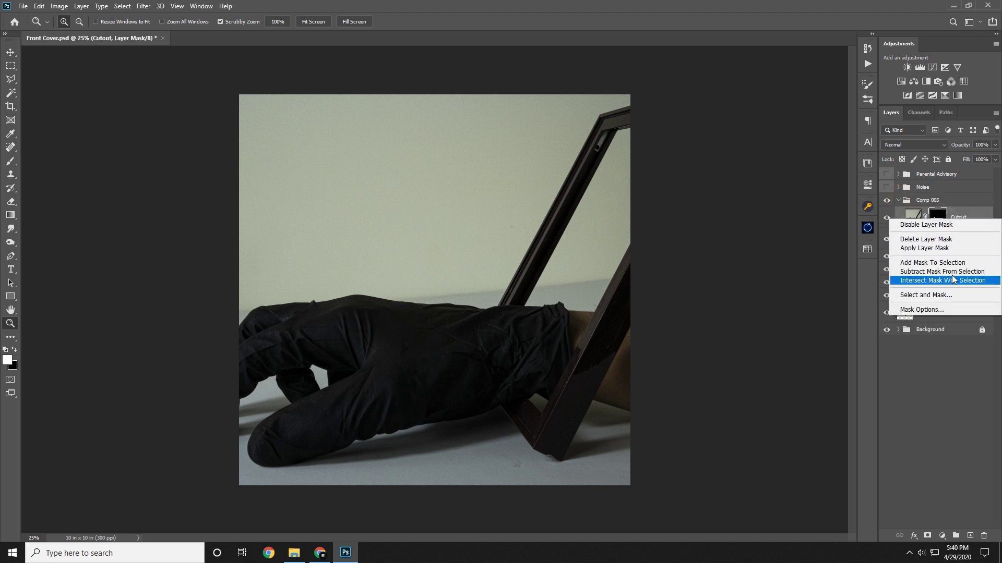
{"action": "left_click", "coordinate": [941, 248]}
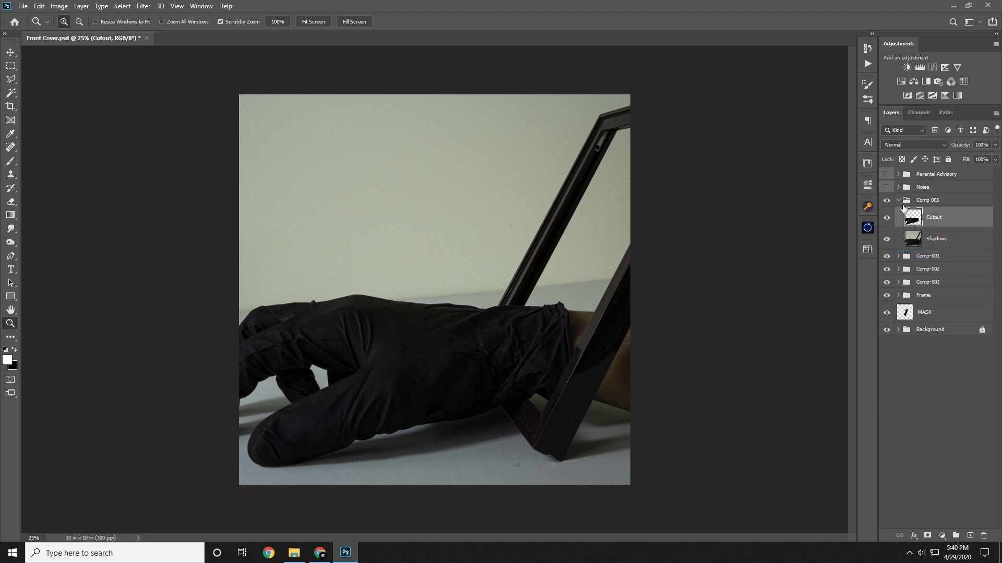
- Scale the whole Comp 005 group down to about 58% and reposition it so the full hand fits in the lower canvas
{"action": "left_click", "coordinate": [937, 242]}
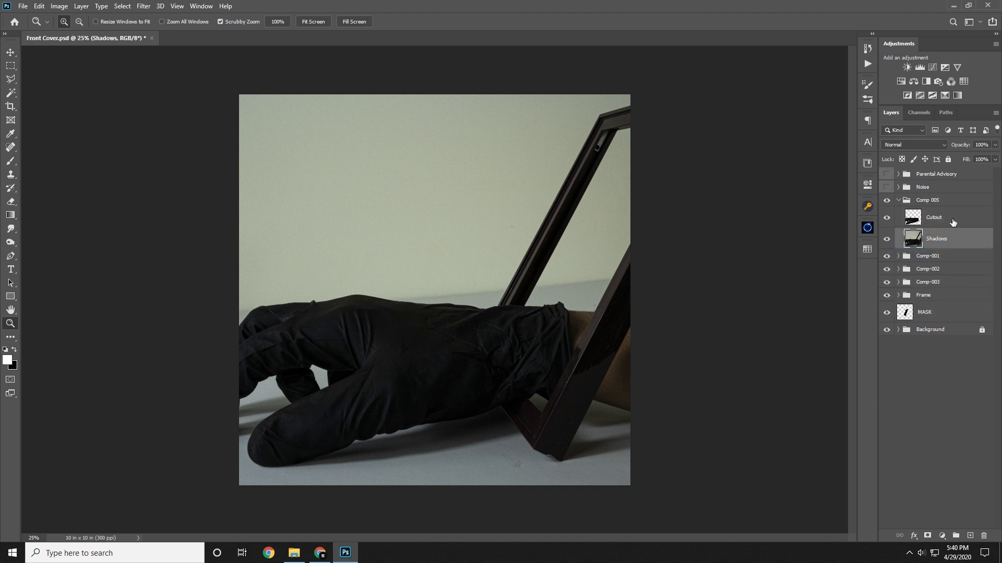
{"action": "left_click", "coordinate": [900, 200]}
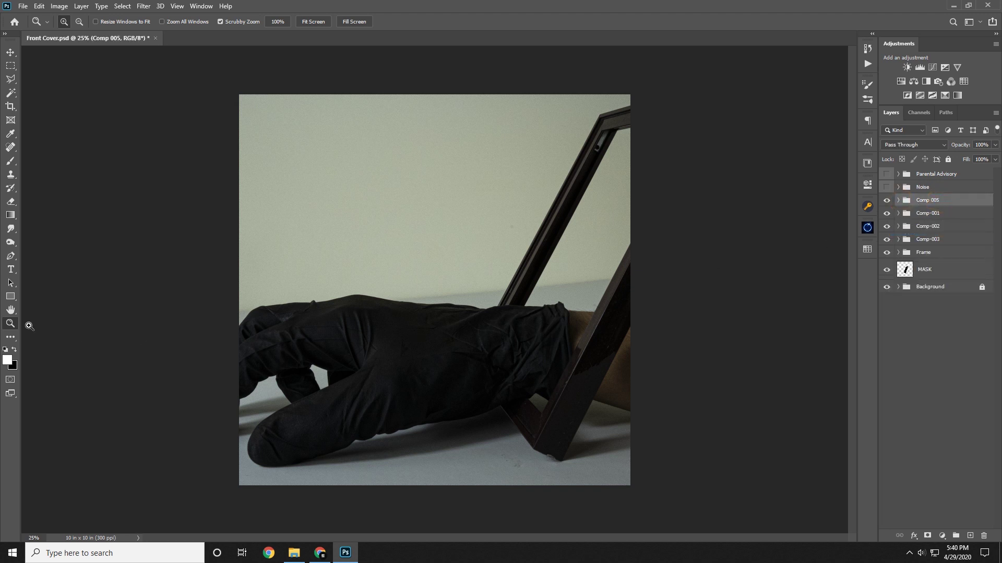
{"action": "left_click_drag", "start_coordinate": [480, 298], "coordinate": [455, 299]}
{"action": "key", "text": "ctrl+t"}
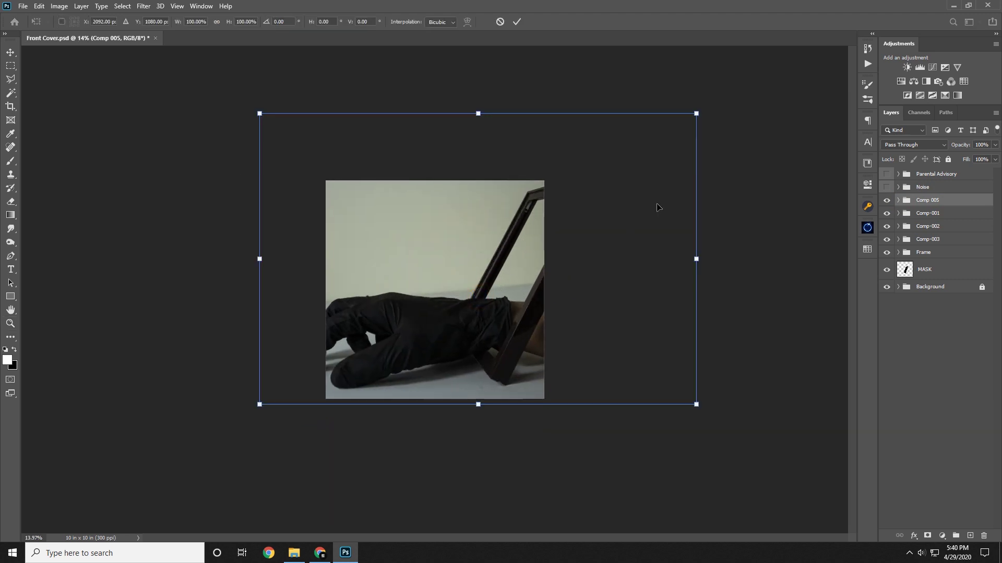
{"action": "left_click_drag", "start_coordinate": [697, 403], "coordinate": [606, 347]}
{"action": "left_click_drag", "start_coordinate": [534, 300], "coordinate": [523, 323]}
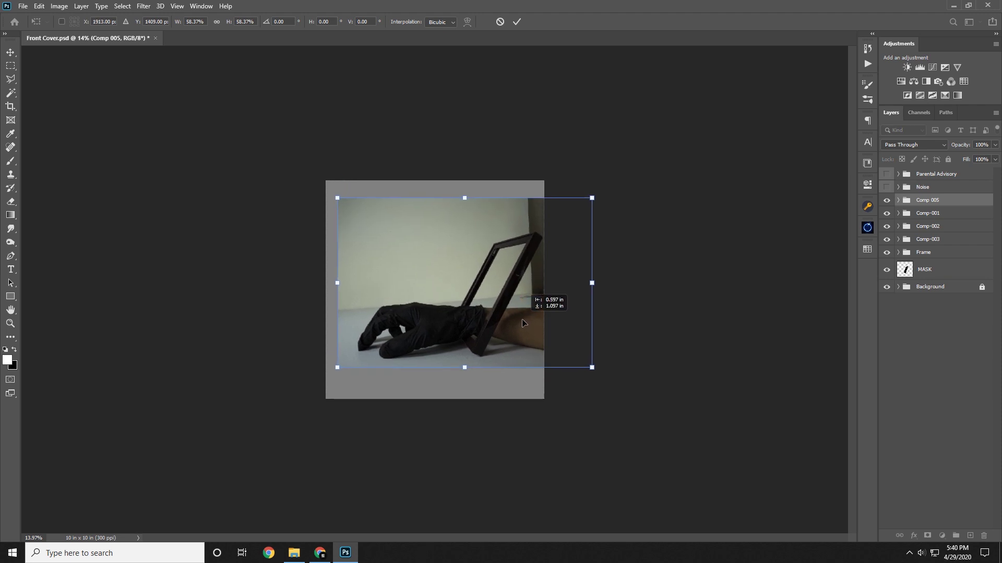
{"action": "key", "text": "Return"}
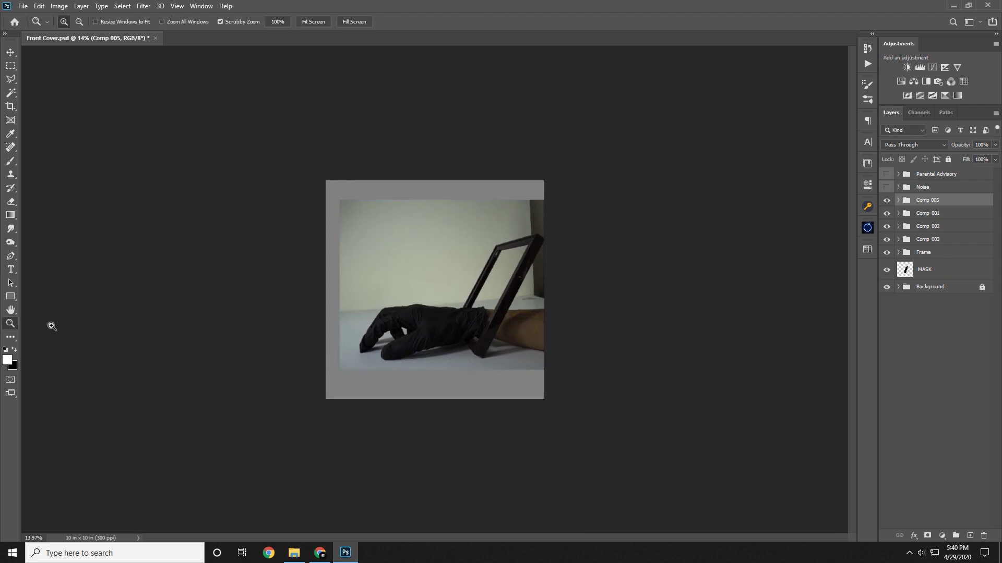
- Desaturate the Shadows layer of Comp 005 to a saturation of -100 and set its blend mode to Multiply
{"action": "left_click", "coordinate": [415, 273]}
{"action": "left_click", "coordinate": [471, 330]}
{"action": "left_click", "coordinate": [454, 335]}
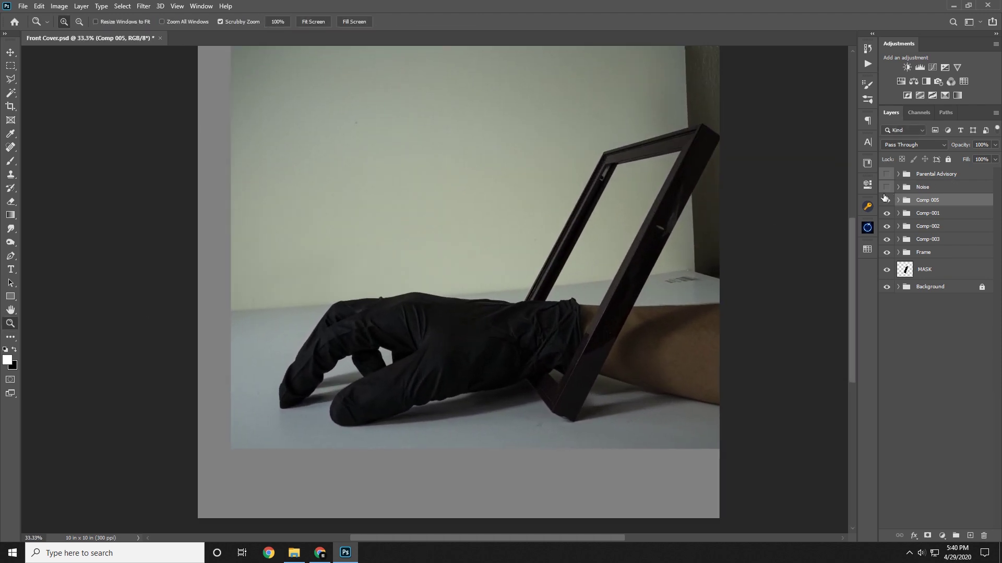
{"action": "left_click", "coordinate": [898, 201]}
{"action": "left_click", "coordinate": [948, 241]}
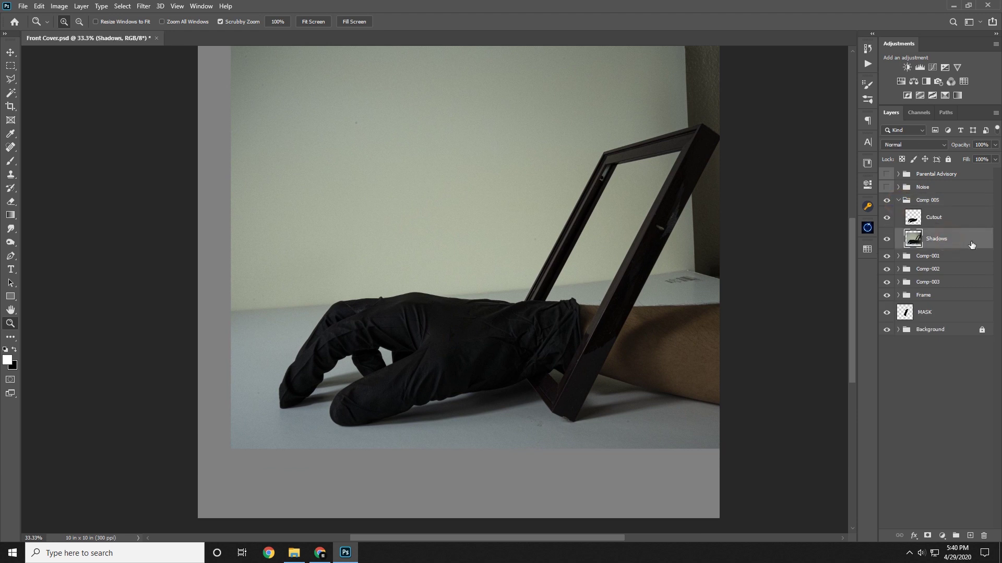
{"action": "key", "text": "ctrl+u"}
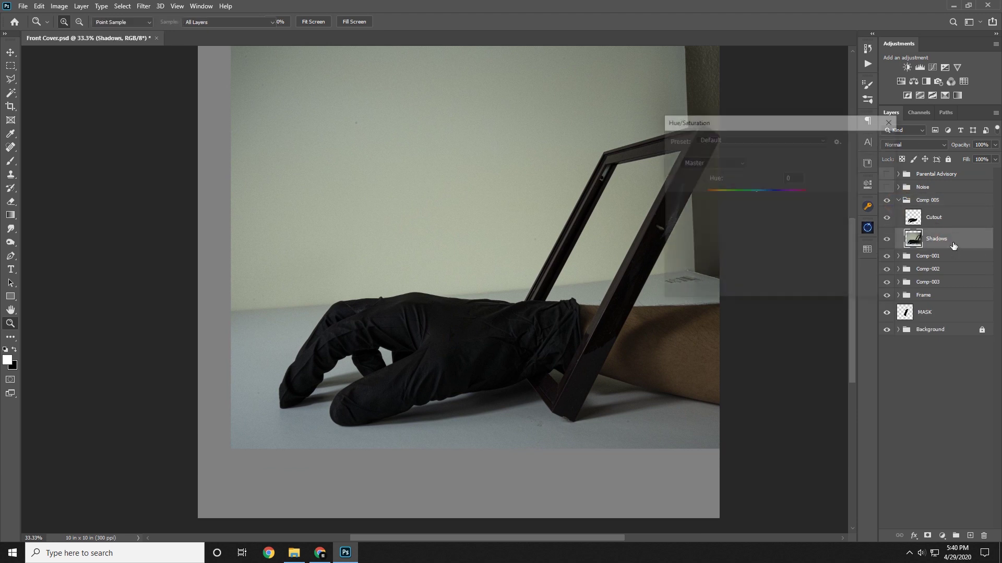
{"action": "left_click_drag", "start_coordinate": [735, 220], "coordinate": [531, 235]}
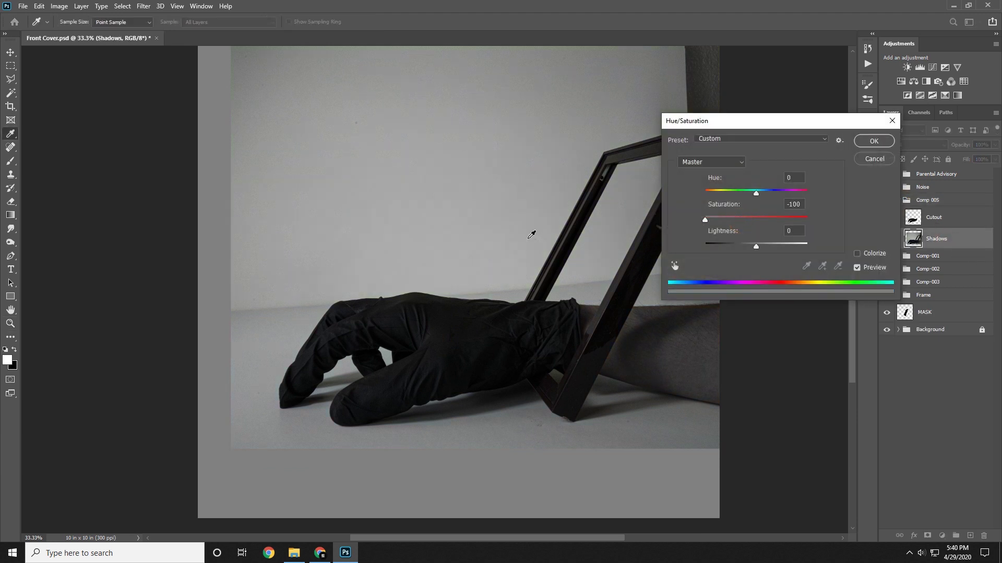
{"action": "left_click", "coordinate": [874, 142]}
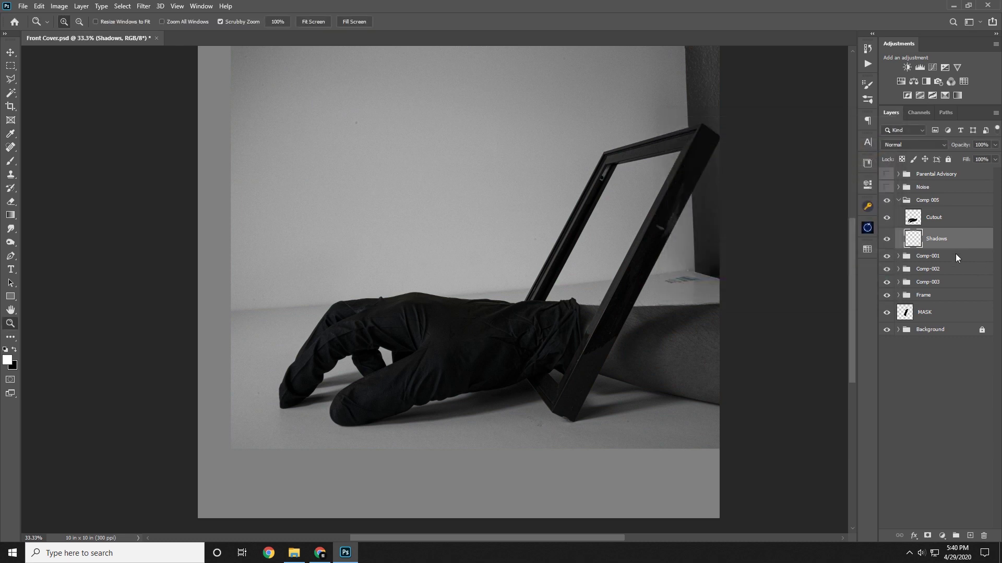
{"action": "left_click", "coordinate": [912, 146]}
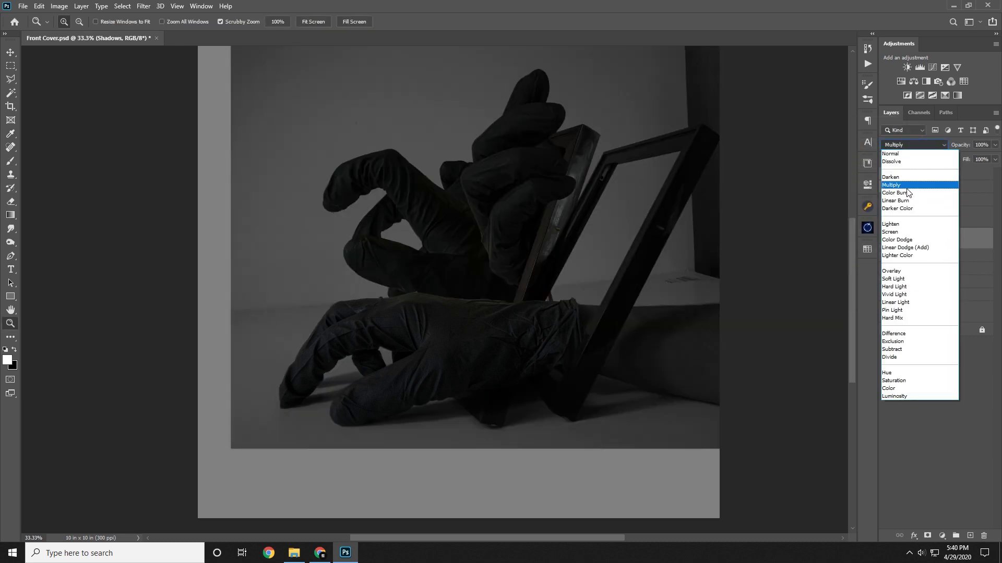
{"action": "left_click", "coordinate": [906, 191]}
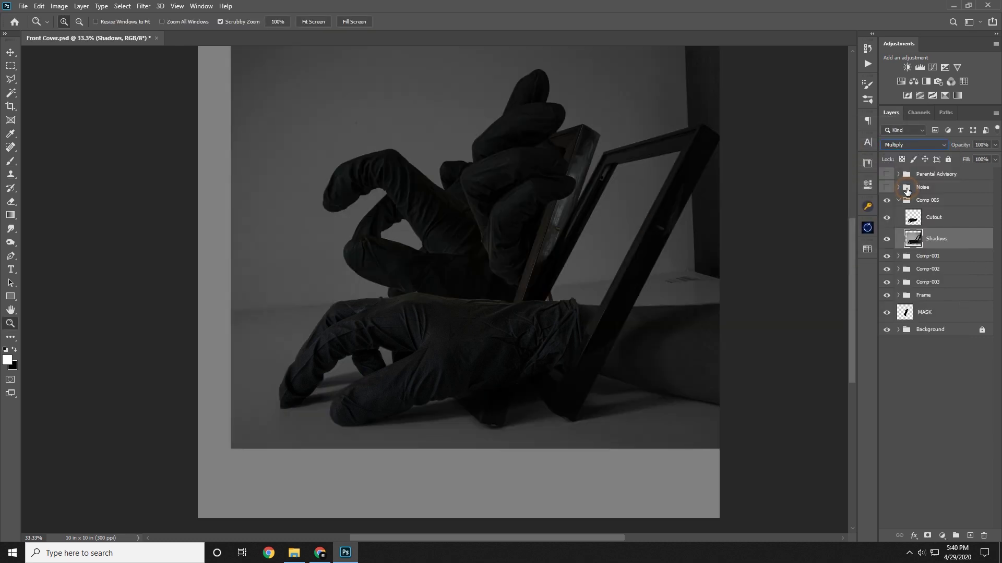
- Erase the photo backdrop, frame and forearm around the lower hand on the Shadows layer with a 500 px eraser
{"action": "left_click", "coordinate": [647, 251], "text": "alt"}
{"action": "left_click", "coordinate": [624, 244], "text": "alt"}
{"action": "left_click", "coordinate": [588, 262]}
{"action": "key", "text": "e"}
{"action": "left_click_drag", "start_coordinate": [555, 197], "coordinate": [652, 183]}
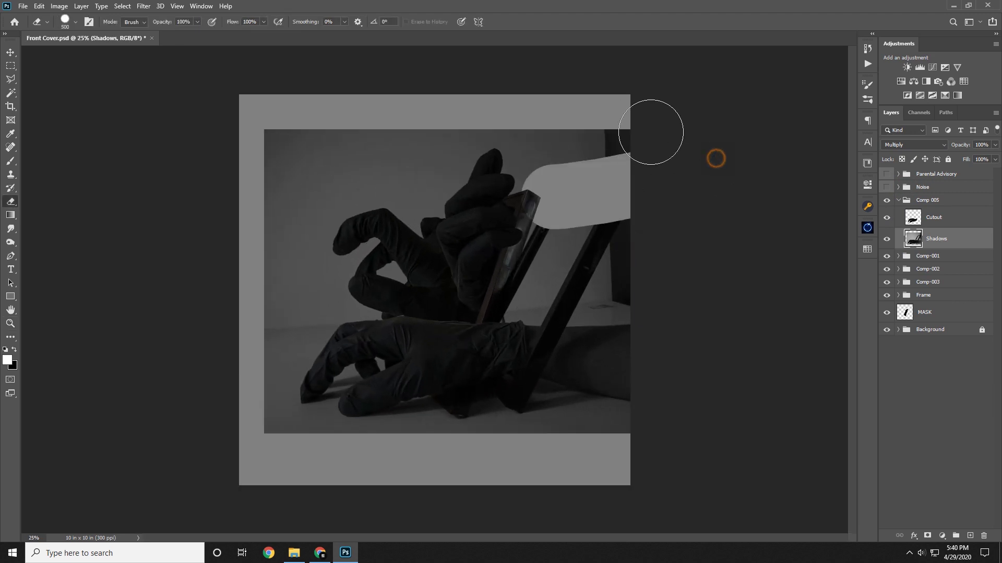
{"action": "mouse_move", "coordinate": [650, 132]}
{"action": "left_mouse_down"}
{"action": "mouse_move", "coordinate": [510, 116]}
{"action": "mouse_move", "coordinate": [336, 134]}
{"action": "mouse_move", "coordinate": [680, 194]}
{"action": "left_mouse_up"}
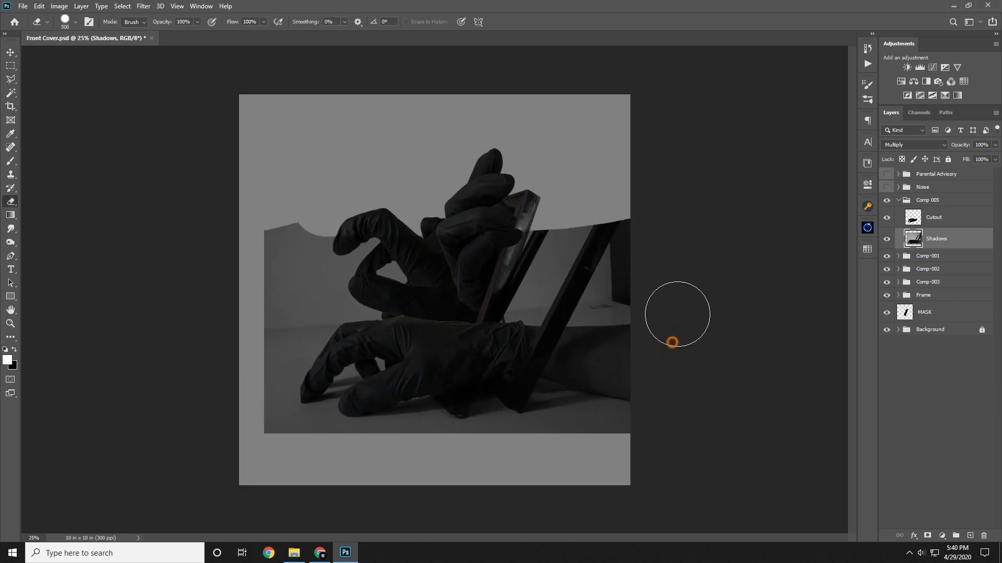
{"action": "mouse_move", "coordinate": [668, 397]}
{"action": "left_mouse_down"}
{"action": "mouse_move", "coordinate": [634, 393]}
{"action": "mouse_move", "coordinate": [595, 412]}
{"action": "mouse_move", "coordinate": [640, 396]}
{"action": "mouse_move", "coordinate": [649, 291]}
{"action": "mouse_move", "coordinate": [546, 242]}
{"action": "left_mouse_up"}
{"action": "mouse_move", "coordinate": [357, 249]}
{"action": "left_mouse_down"}
{"action": "mouse_move", "coordinate": [384, 207]}
{"action": "mouse_move", "coordinate": [251, 248]}
{"action": "mouse_move", "coordinate": [294, 261]}
{"action": "mouse_move", "coordinate": [255, 291]}
{"action": "mouse_move", "coordinate": [249, 320]}
{"action": "mouse_move", "coordinate": [369, 290]}
{"action": "mouse_move", "coordinate": [340, 286]}
{"action": "mouse_move", "coordinate": [463, 285]}
{"action": "left_mouse_up"}
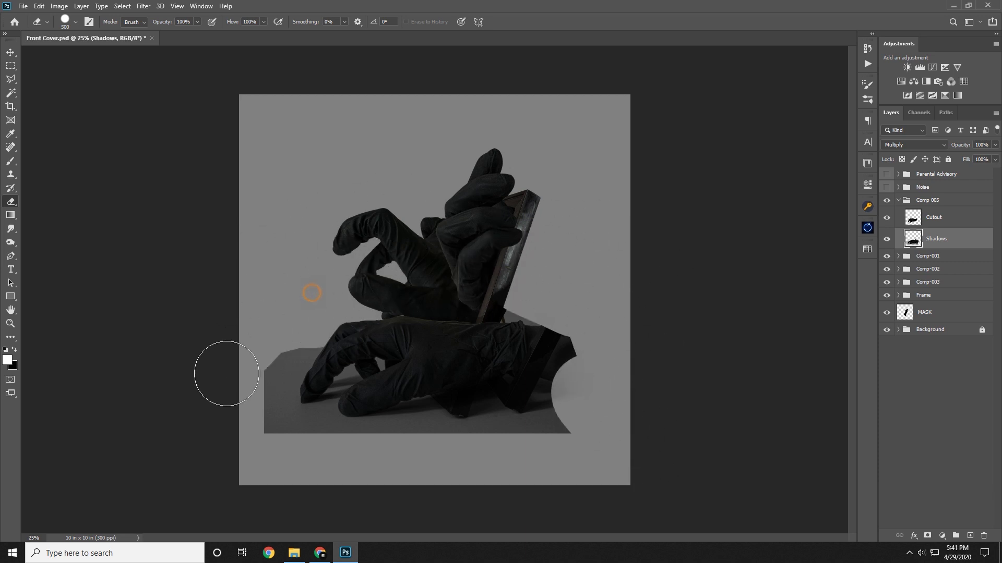
{"action": "left_click_drag", "start_coordinate": [223, 371], "coordinate": [245, 417]}
- Add a new layer at the top of the Comp 005 group and set up a small red brush for marking the shadows
{"action": "left_click", "coordinate": [10, 323]}
{"action": "left_click_drag", "start_coordinate": [306, 444], "coordinate": [370, 432]}
{"action": "left_click_drag", "start_coordinate": [436, 283], "coordinate": [464, 286]}
{"action": "left_click_drag", "start_coordinate": [465, 286], "coordinate": [313, 329]}
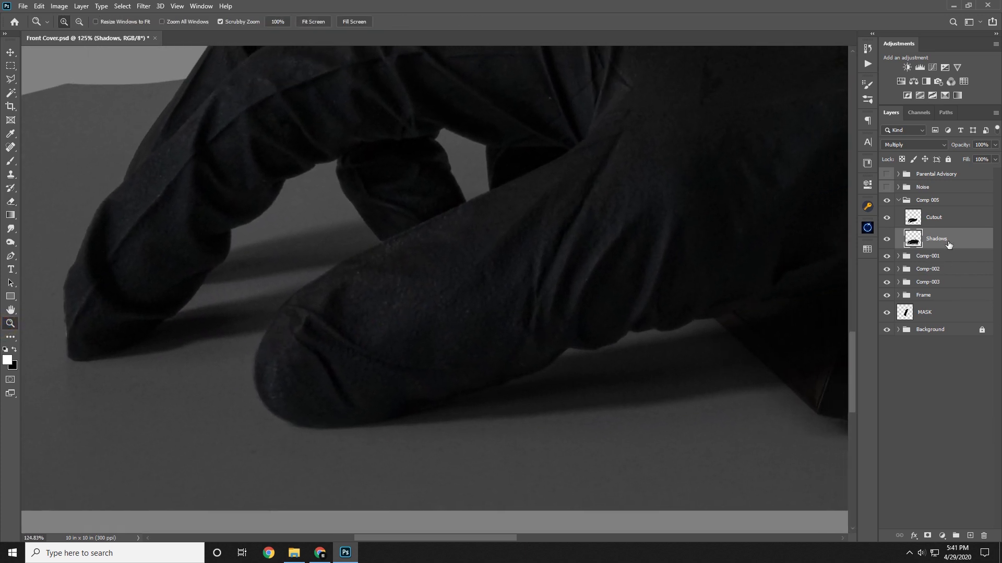
{"action": "left_click", "coordinate": [956, 198]}
{"action": "left_click", "coordinate": [972, 535]}
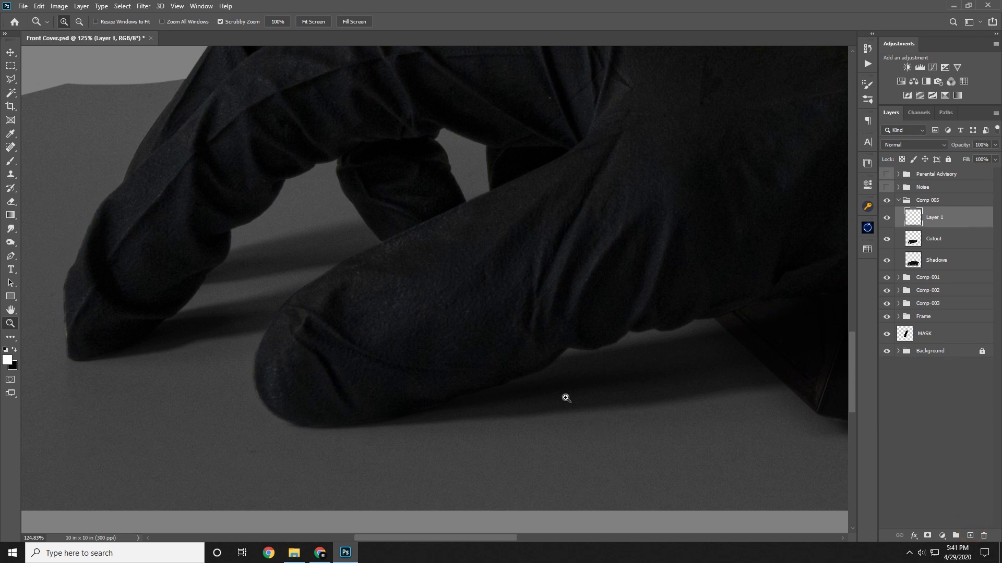
{"action": "key", "text": "b"}
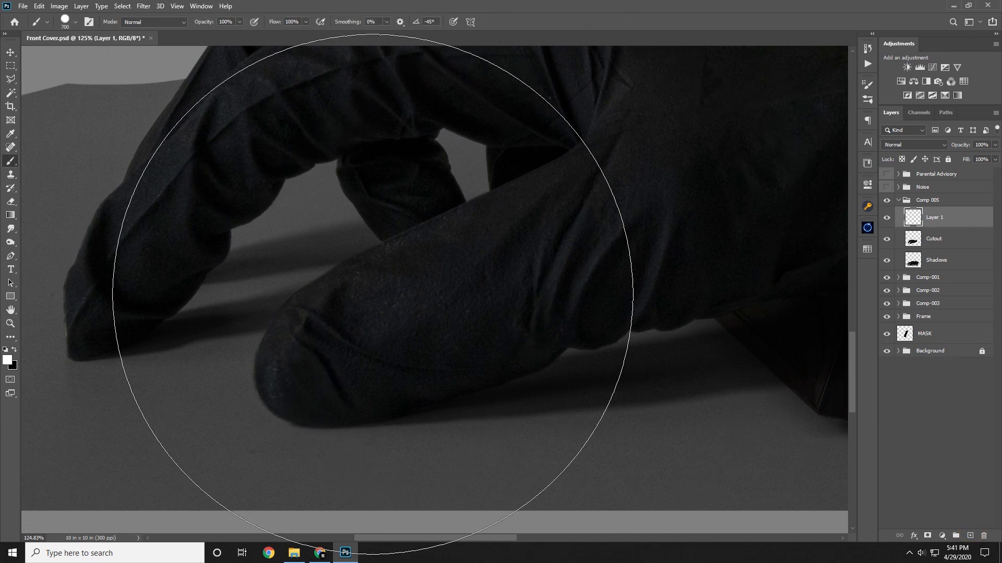
{"action": "key", "text": "bracketleft"}
{"action": "key", "text": "bracketleft"}
{"action": "key", "text": "bracketleft"}
{"action": "key", "text": "bracketleft"}
{"action": "key", "text": "bracketleft"}
{"action": "key", "text": "bracketleft"}
{"action": "key", "text": "bracketleft"}
{"action": "key", "text": "bracketleft"}
{"action": "left_click", "coordinate": [7, 360]}
{"action": "left_click", "coordinate": [803, 184]}
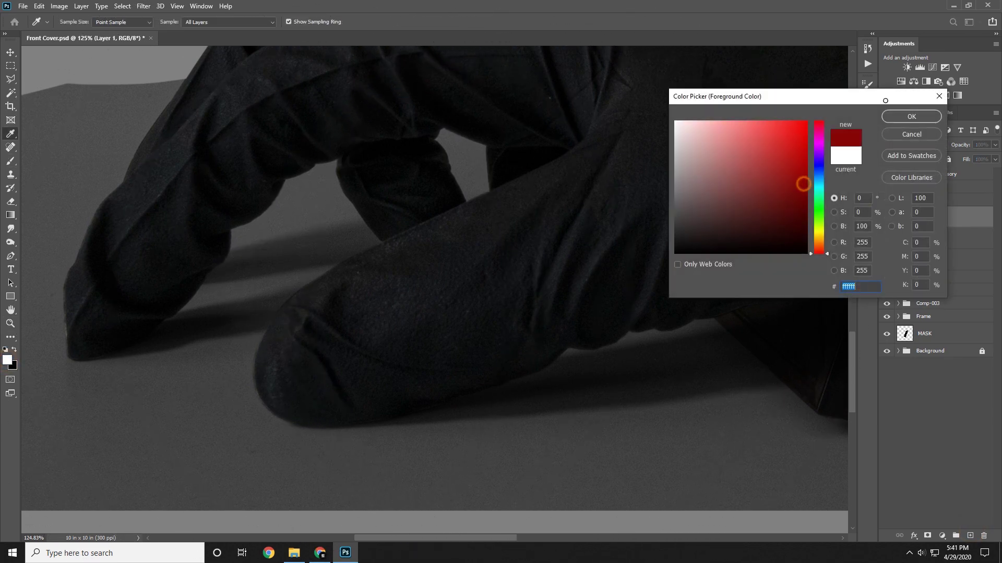
{"action": "left_click", "coordinate": [897, 119]}
{"action": "key", "text": "bracketleft"}
{"action": "key", "text": "bracketleft"}
{"action": "key", "text": "bracketleft"}
{"action": "key", "text": "bracketleft"}
{"action": "key", "text": "bracketleft"}
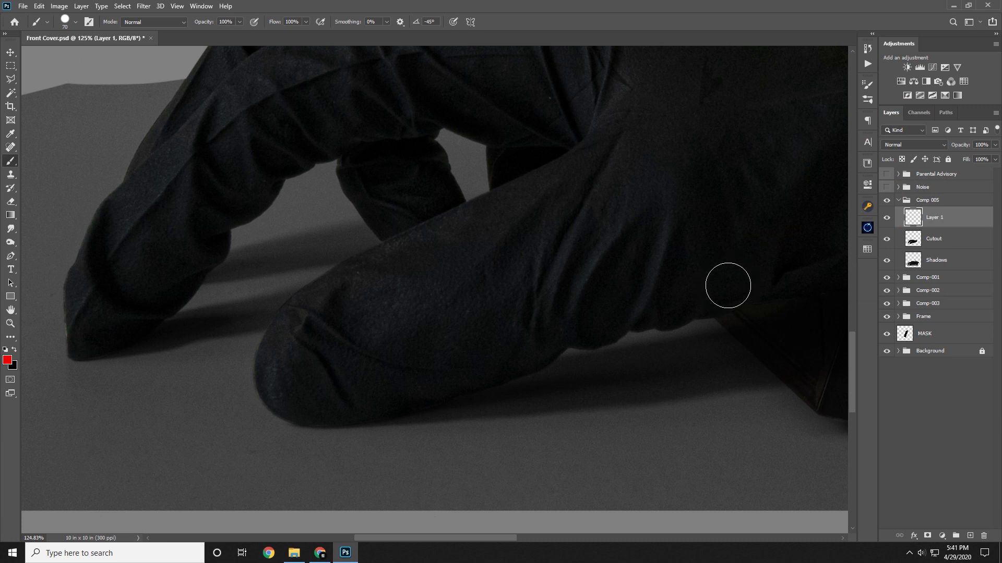
- Circle the shadow areas beneath the fingers and hand in red, undoing each mark
{"action": "left_click_drag", "start_coordinate": [208, 160], "coordinate": [459, 169]}
{"action": "left_click_drag", "start_coordinate": [343, 129], "coordinate": [342, 126]}
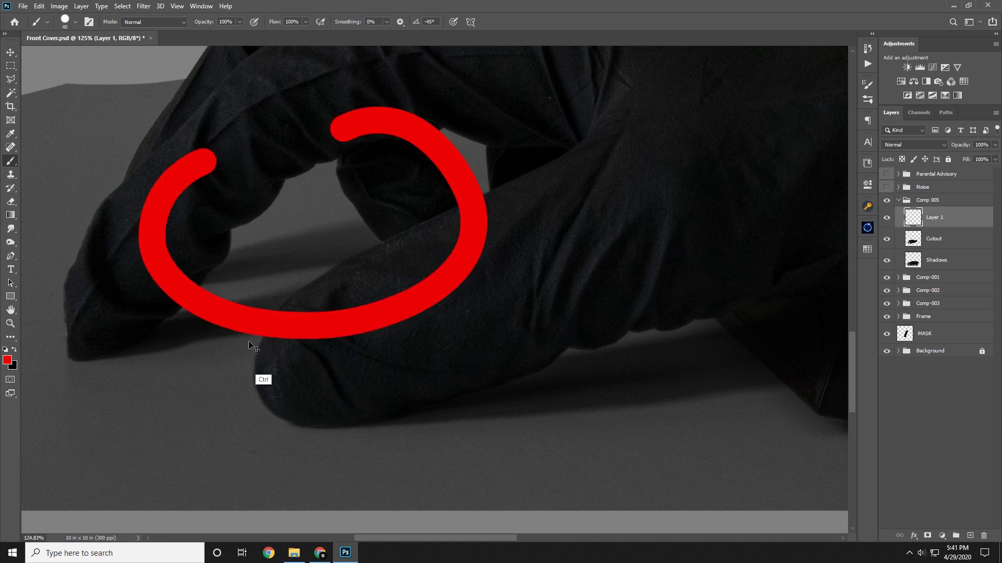
{"action": "key", "text": "ctrl+z"}
{"action": "mouse_move", "coordinate": [111, 291]}
{"action": "left_mouse_down"}
{"action": "mouse_move", "coordinate": [305, 365]}
{"action": "mouse_move", "coordinate": [238, 279]}
{"action": "left_mouse_up"}
{"action": "key", "text": "ctrl+z"}
{"action": "mouse_move", "coordinate": [592, 288]}
{"action": "left_mouse_down"}
{"action": "mouse_move", "coordinate": [617, 470]}
{"action": "mouse_move", "coordinate": [631, 257]}
{"action": "mouse_move", "coordinate": [427, 281]}
{"action": "left_mouse_up"}
{"action": "key", "text": "ctrl+z"}
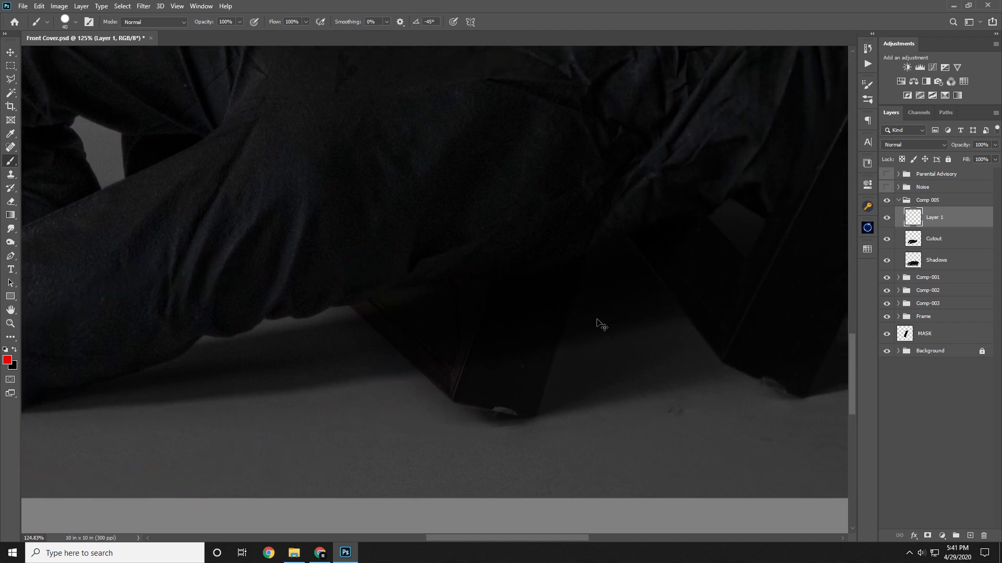
- Delete the temporary marking layer from the Comp 005 group
{"action": "key", "text": "ctrl+minus"}
{"action": "key", "text": "ctrl+minus"}
{"action": "key", "text": "ctrl+minus"}
{"action": "key", "text": "ctrl+minus"}
{"action": "key", "text": "ctrl+minus"}
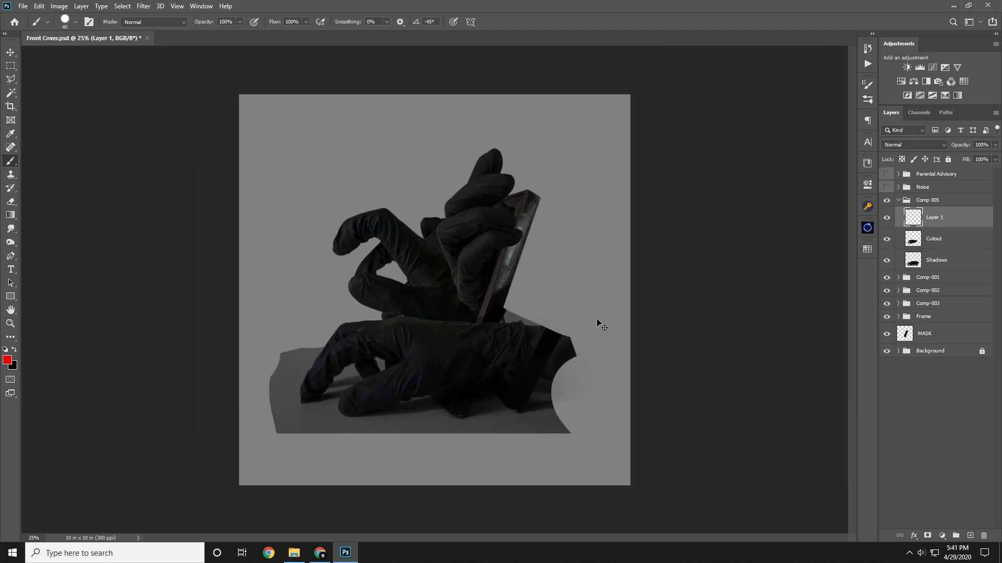
{"action": "key", "text": "ctrl+plus"}
{"action": "key", "text": "e"}
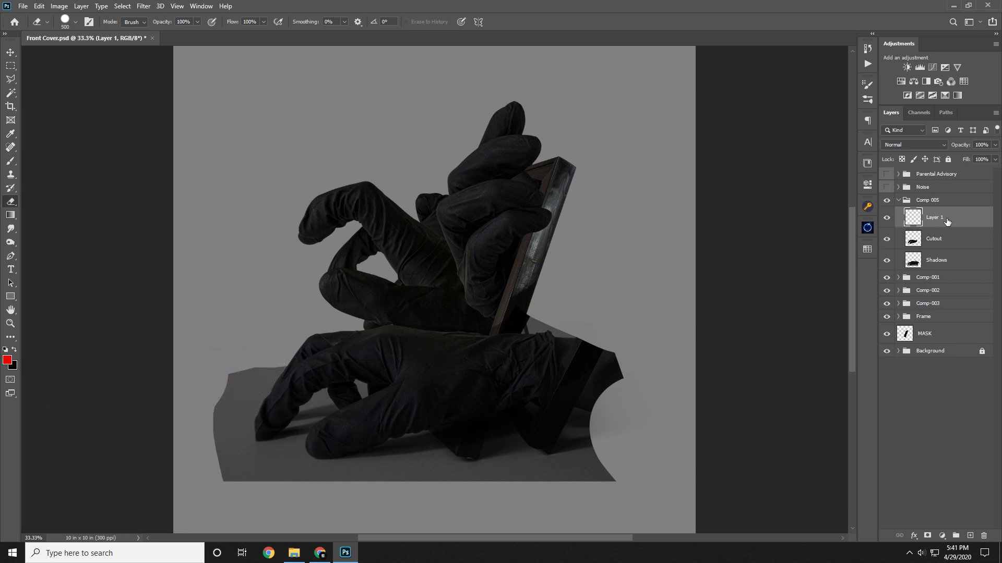
{"action": "left_click_drag", "start_coordinate": [947, 222], "coordinate": [984, 537]}
- Erase leftover backdrop beside the fingertips on the Shadows layer, and compare the composition with that layer hidden and shown
{"action": "left_click", "coordinate": [935, 244]}
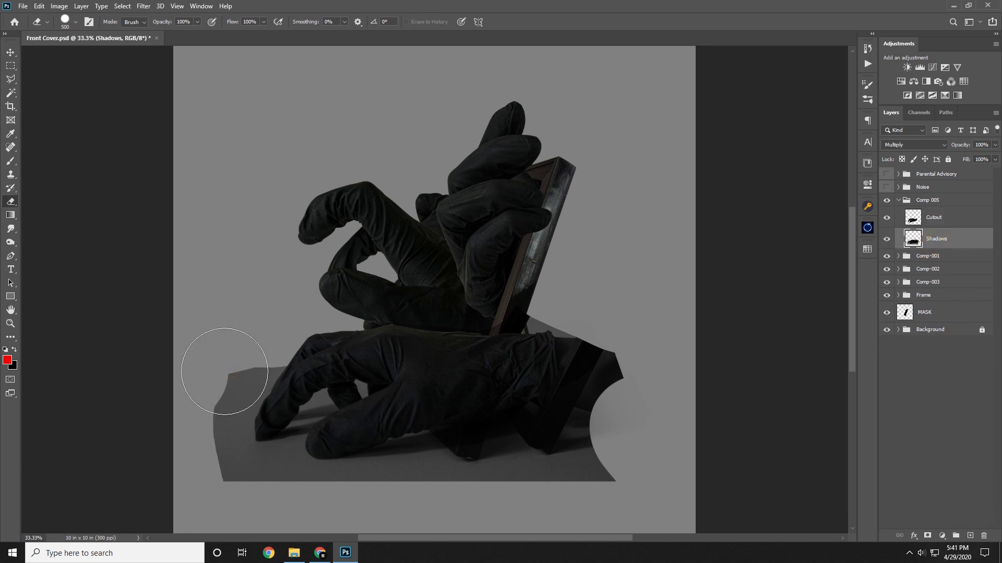
{"action": "mouse_move", "coordinate": [225, 371]}
{"action": "left_mouse_down"}
{"action": "mouse_move", "coordinate": [237, 354]}
{"action": "mouse_move", "coordinate": [190, 416]}
{"action": "left_mouse_up"}
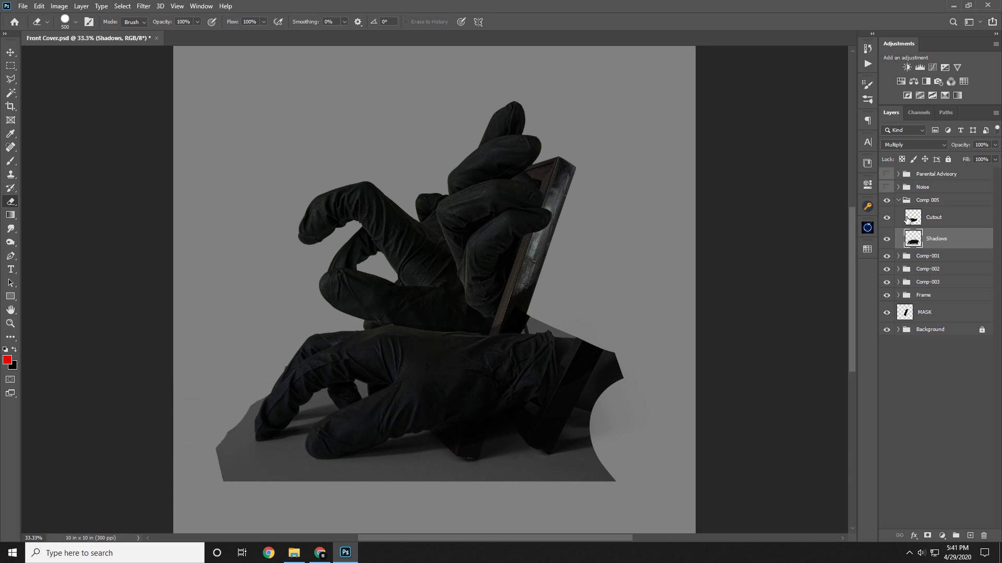
{"action": "left_click", "coordinate": [887, 239]}
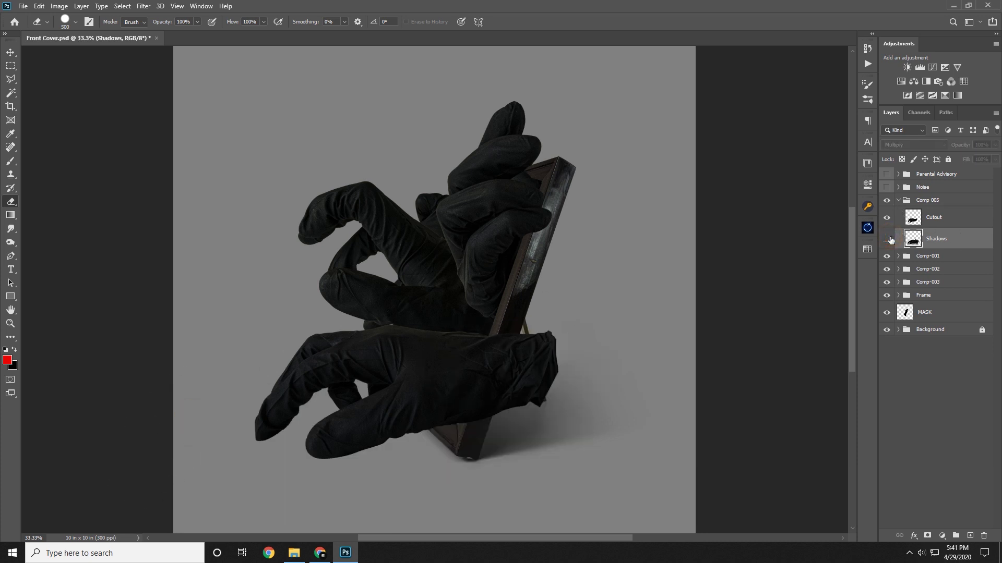
{"action": "left_click", "coordinate": [890, 239]}
{"action": "left_click", "coordinate": [891, 239]}
{"action": "left_click", "coordinate": [890, 239]}
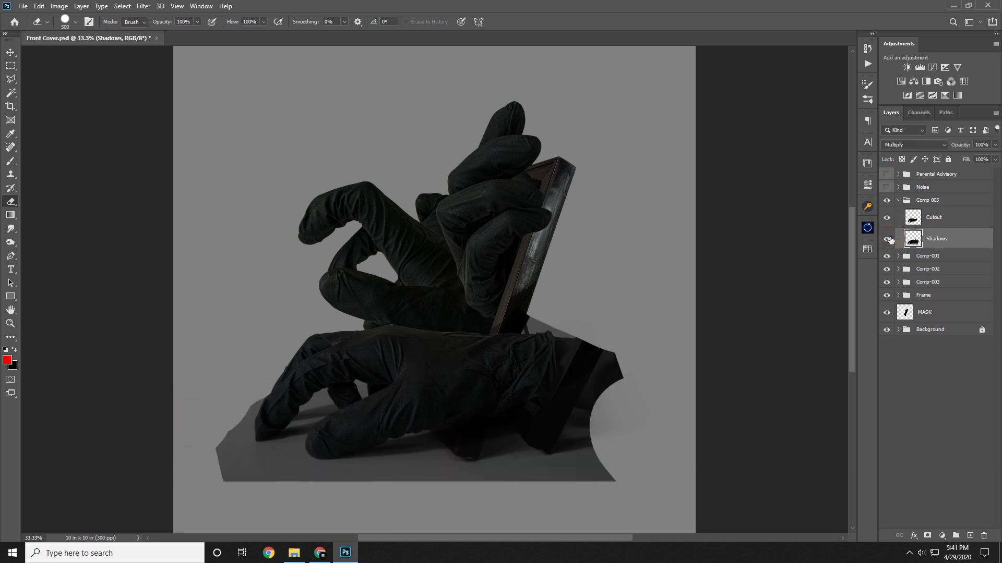
{"action": "left_click", "coordinate": [891, 239]}
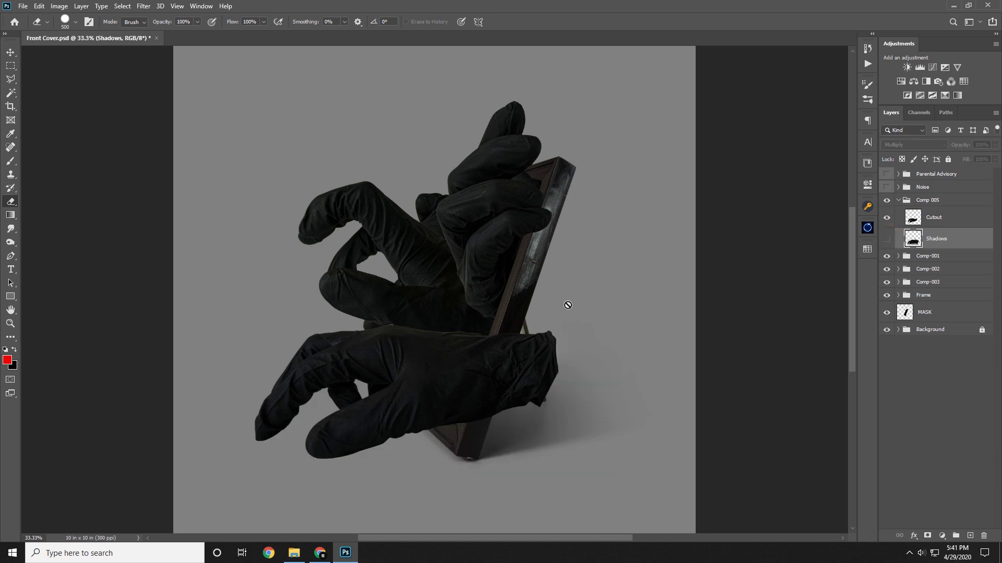
- Reset the colours to default black and white, and show the Shadows layer again
{"action": "left_click", "coordinate": [10, 324]}
{"action": "key", "text": "d"}
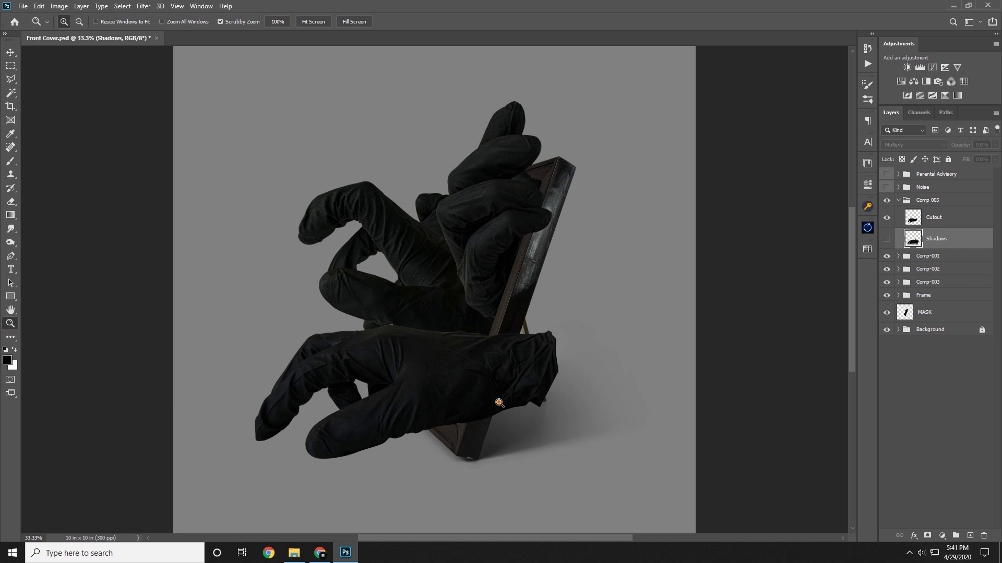
{"action": "left_click_drag", "start_coordinate": [499, 403], "coordinate": [588, 324]}
{"action": "left_click", "coordinate": [948, 219]}
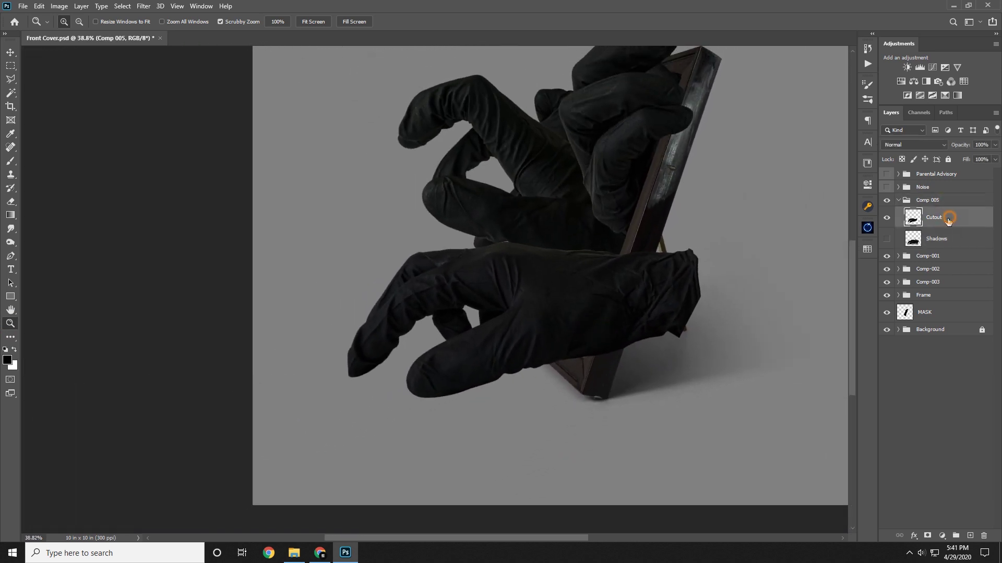
{"action": "left_click", "coordinate": [10, 52]}
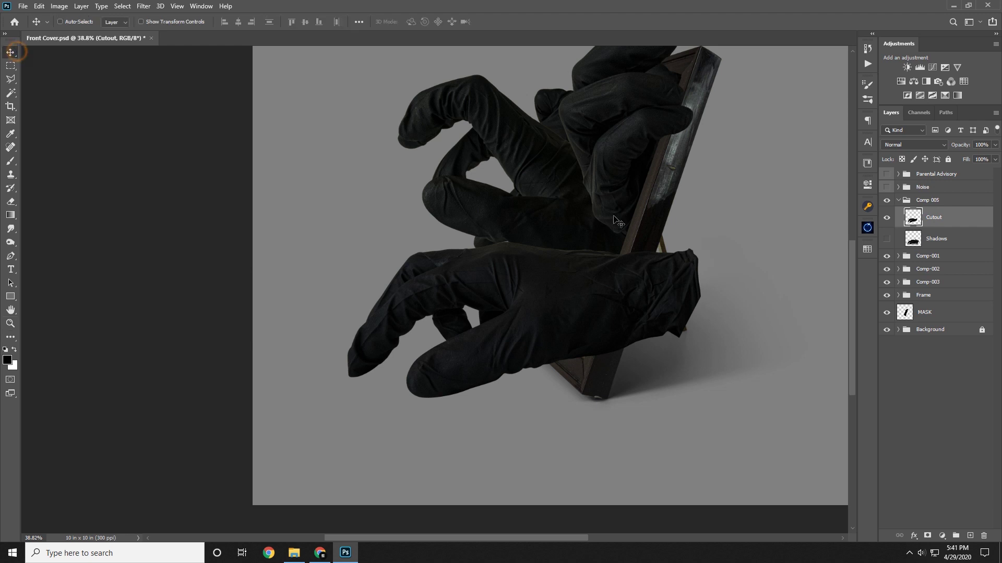
{"action": "left_click", "coordinate": [897, 241]}
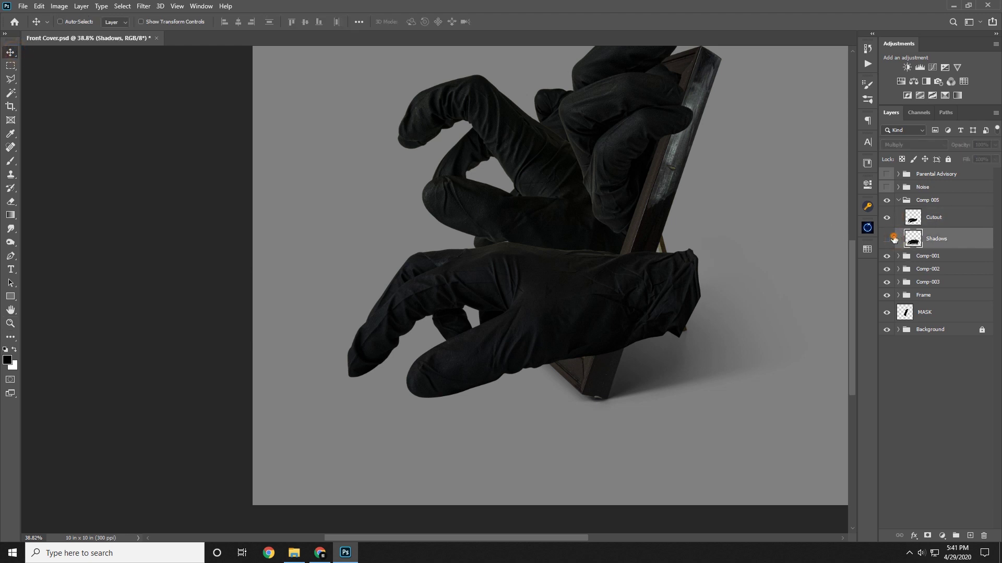
{"action": "left_click", "coordinate": [894, 238]}
- Try moving the Cutout layer away from its shadow, and undo the move
{"action": "left_click", "coordinate": [921, 225]}
{"action": "left_click_drag", "start_coordinate": [512, 320], "coordinate": [568, 297]}
{"action": "key", "text": "ctrl+z"}
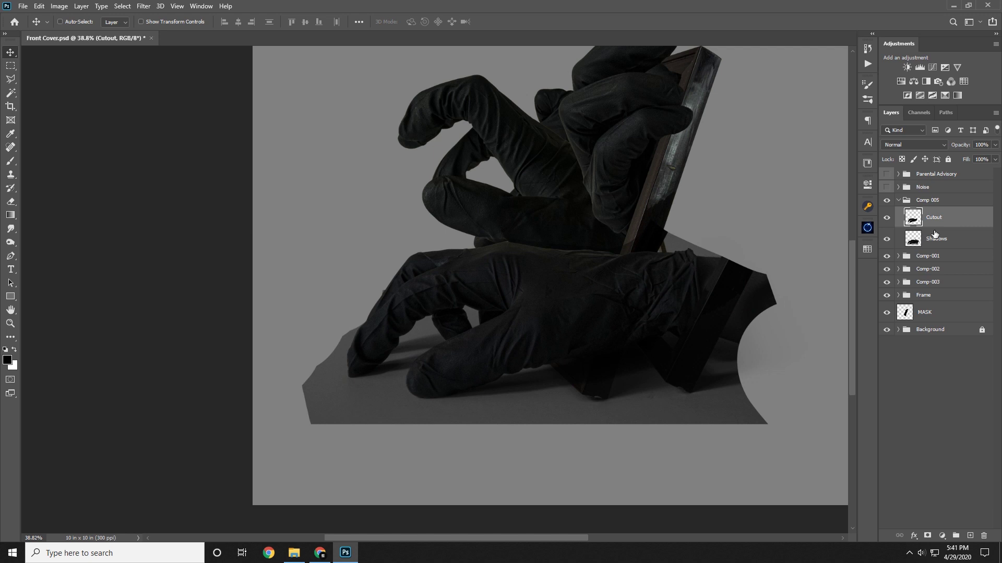
- Collapse the Comp 005 group
{"action": "left_click", "coordinate": [904, 203]}
{"action": "left_click", "coordinate": [899, 201]}
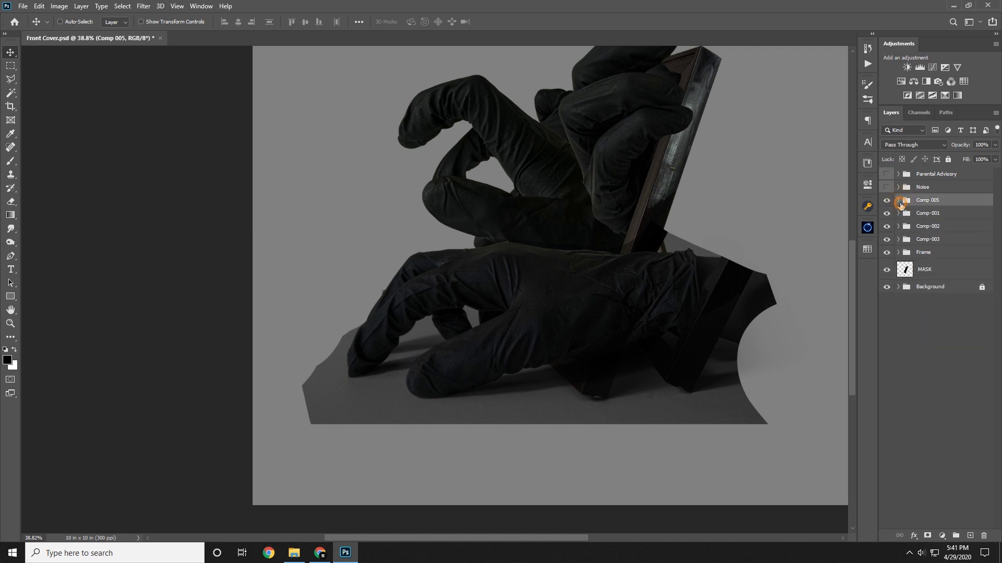
- Hide the Shadows layer inside the Comp 005 group, and collapse the group
{"action": "left_click", "coordinate": [899, 201]}
{"action": "left_click", "coordinate": [886, 238]}
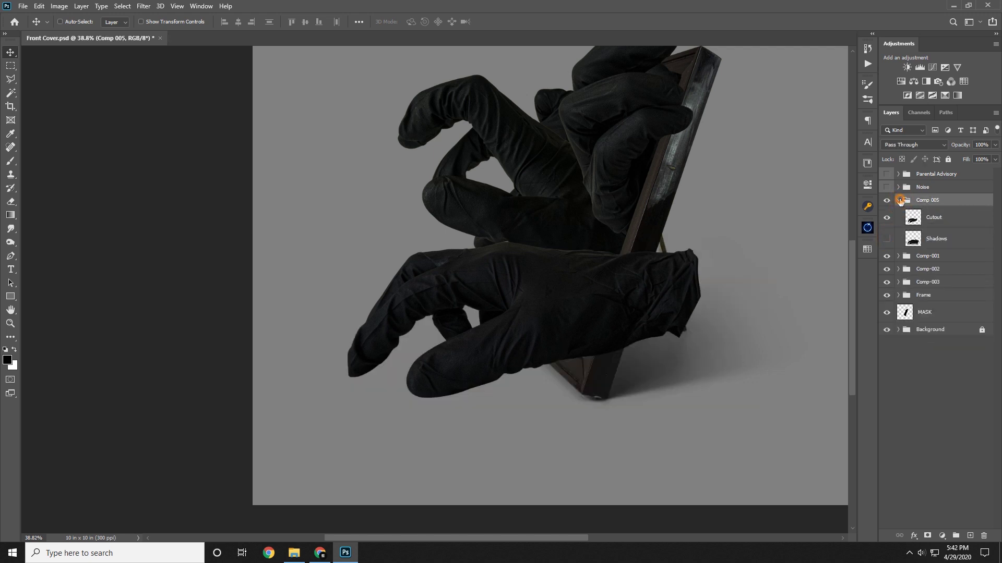
{"action": "left_click", "coordinate": [899, 201]}
- Move the Comp 005 group slightly to the right so the lower hand reaches further across the frame
{"action": "mouse_move", "coordinate": [629, 304]}
{"action": "left_mouse_down"}
{"action": "mouse_move", "coordinate": [616, 344]}
{"action": "mouse_move", "coordinate": [613, 312]}
{"action": "mouse_move", "coordinate": [600, 303]}
{"action": "mouse_move", "coordinate": [624, 312]}
{"action": "left_mouse_up"}
{"action": "left_click", "coordinate": [10, 324]}
{"action": "left_click_drag", "start_coordinate": [432, 317], "coordinate": [493, 365]}
{"action": "left_click", "coordinate": [9, 56]}
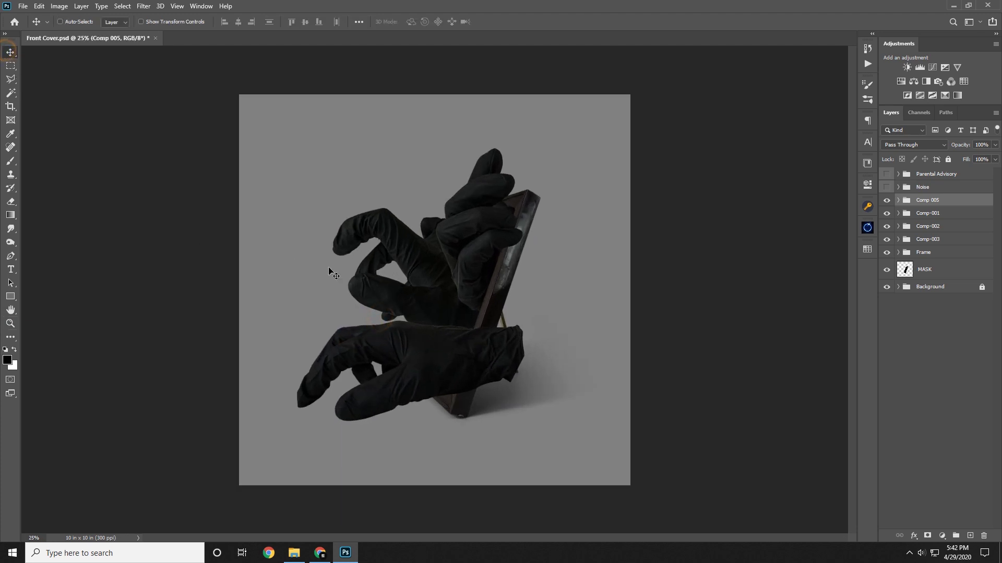
{"action": "left_click_drag", "start_coordinate": [328, 267], "coordinate": [357, 266]}
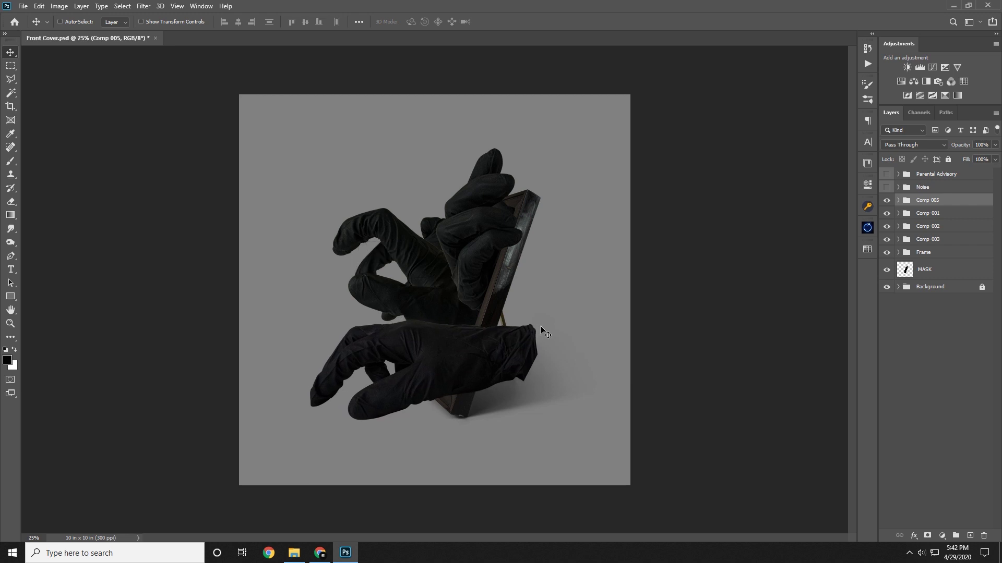
- Add a layer mask to the Comp 005 group from the MASK layer's outline, confining the lower hand to the frame opening
{"action": "left_click", "coordinate": [11, 323]}
{"action": "left_click_drag", "start_coordinate": [477, 340], "coordinate": [547, 339]}
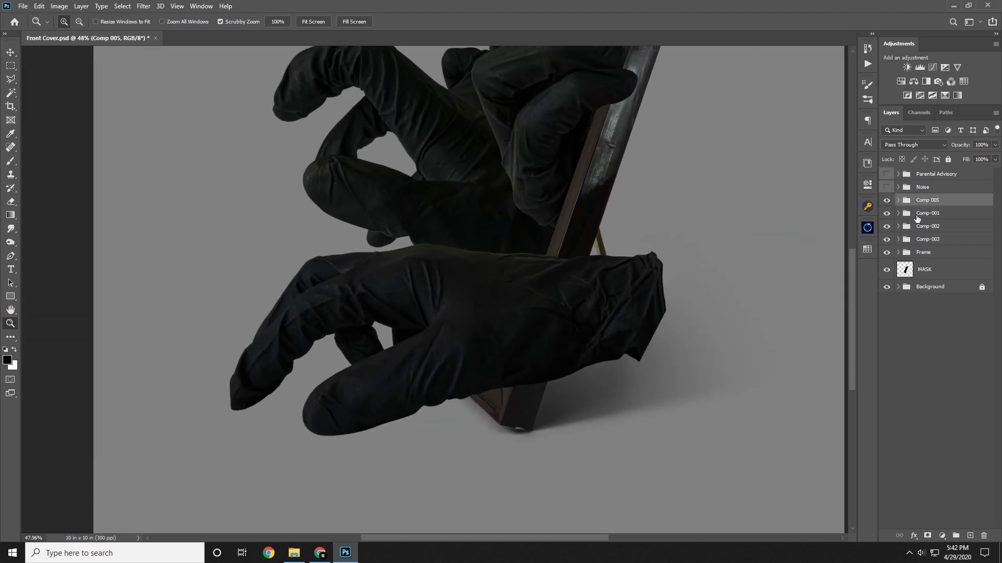
{"action": "left_click", "coordinate": [899, 200]}
{"action": "left_click", "coordinate": [935, 239]}
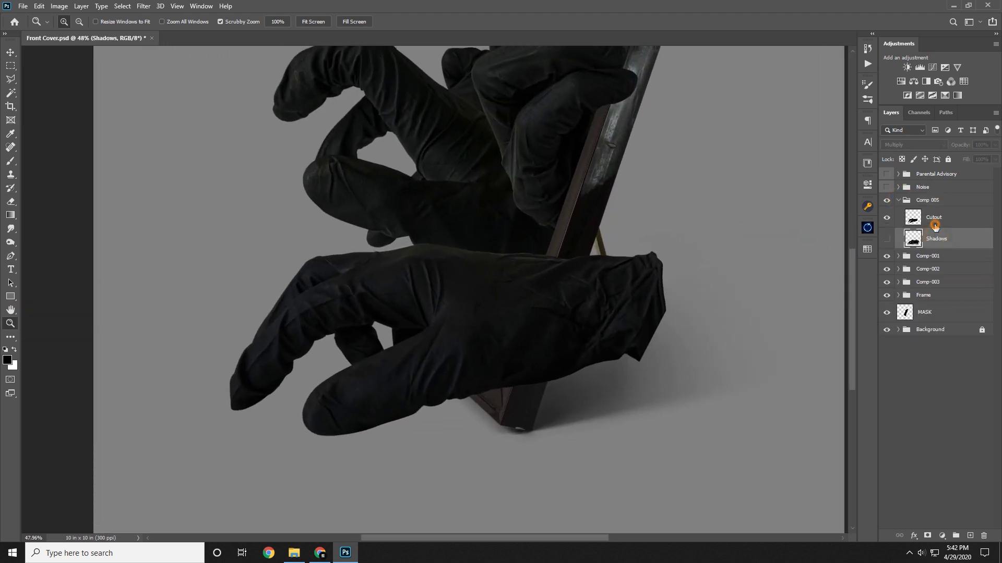
{"action": "left_click", "coordinate": [934, 227]}
{"action": "left_click", "coordinate": [936, 202]}
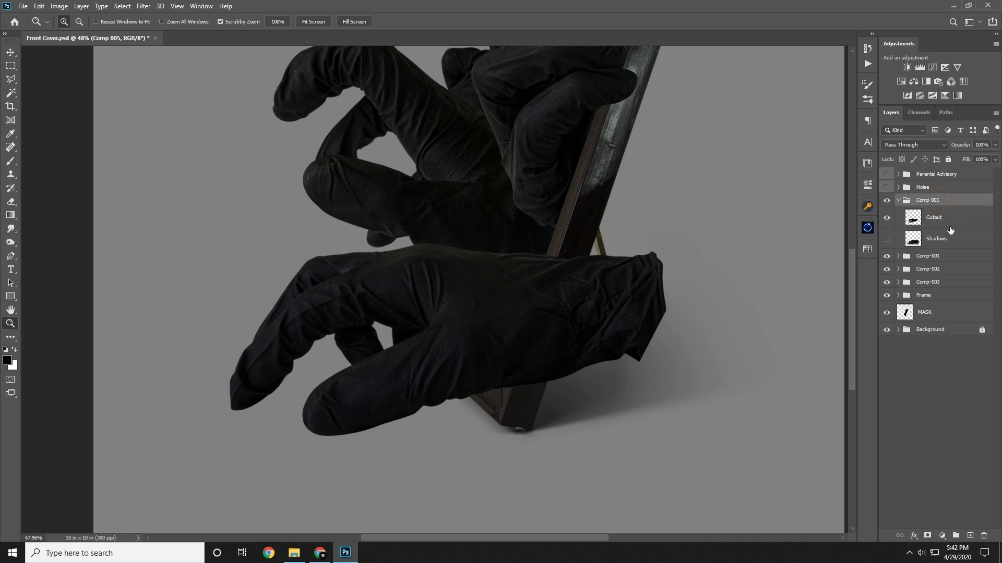
{"action": "left_click", "coordinate": [948, 219]}
{"action": "left_click", "coordinate": [931, 201]}
{"action": "left_click", "coordinate": [913, 313], "text": "ctrl"}
{"action": "left_click", "coordinate": [929, 535]}
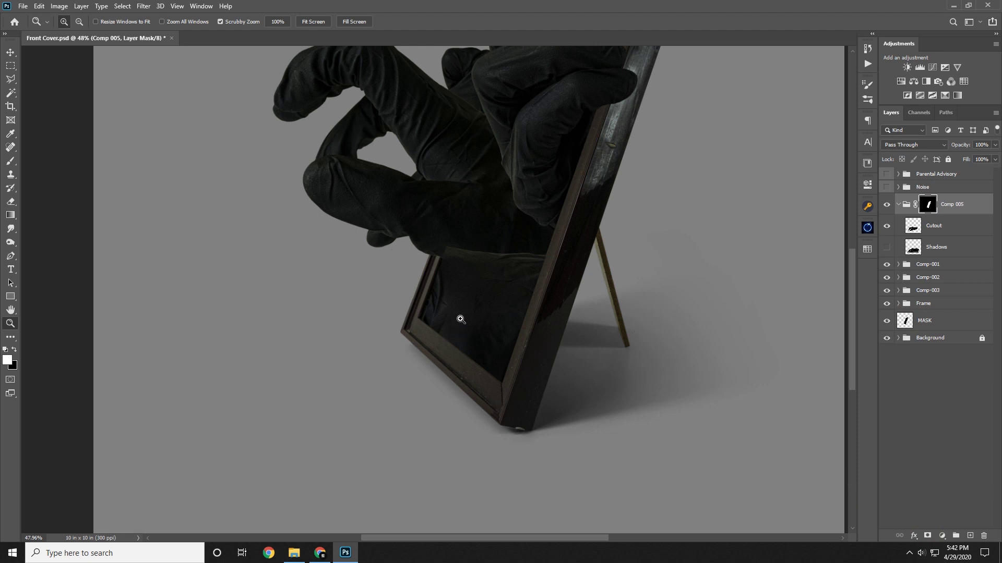
- Paint white on the Comp 005 mask with a 500 px brush to reveal the fingers and thumb outside the frame
{"action": "left_click_drag", "start_coordinate": [562, 300], "coordinate": [589, 300]}
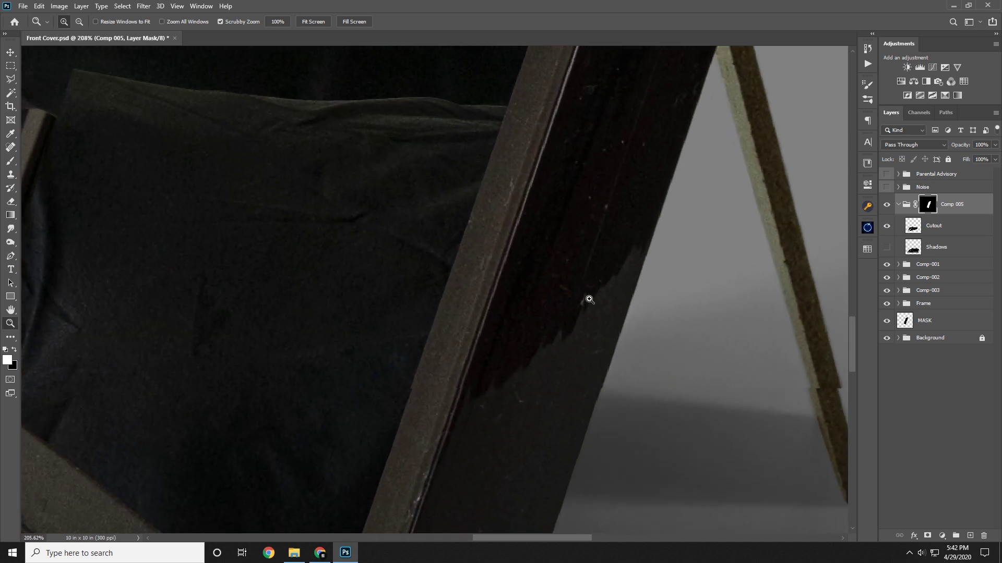
{"action": "left_click_drag", "start_coordinate": [522, 313], "coordinate": [465, 273]}
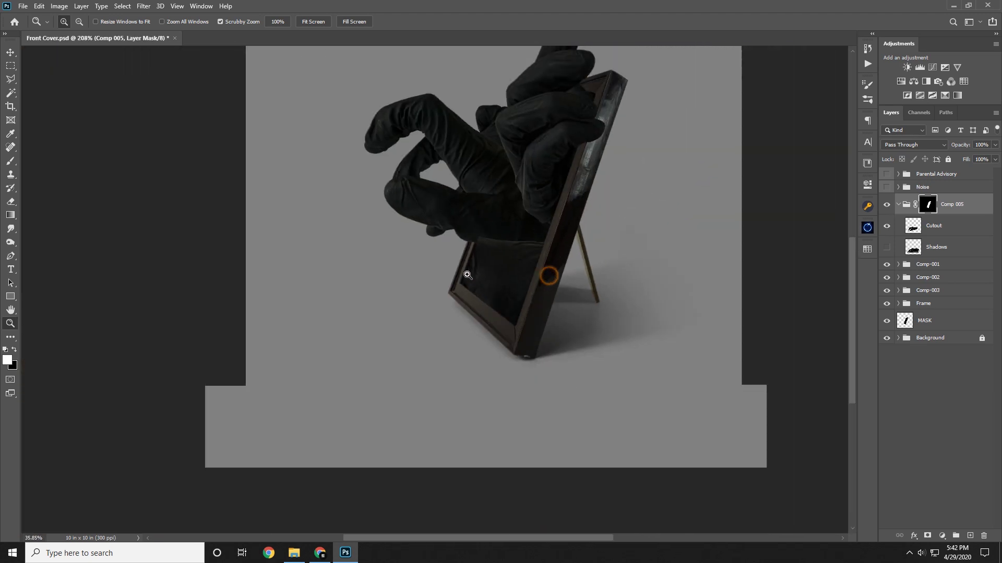
{"action": "left_click", "coordinate": [467, 275]}
{"action": "left_click_drag", "start_coordinate": [460, 354], "coordinate": [517, 324]}
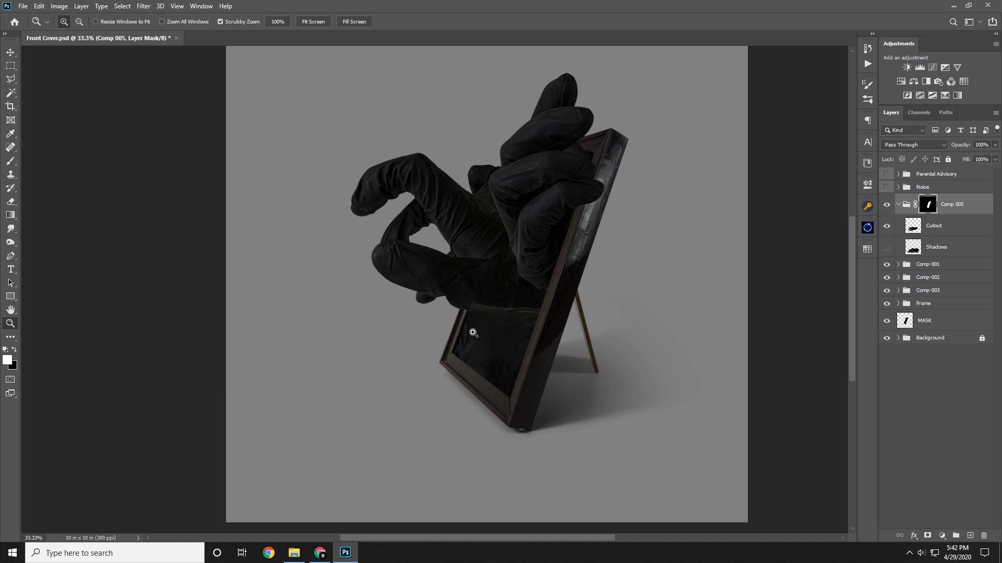
{"action": "key", "text": "b"}
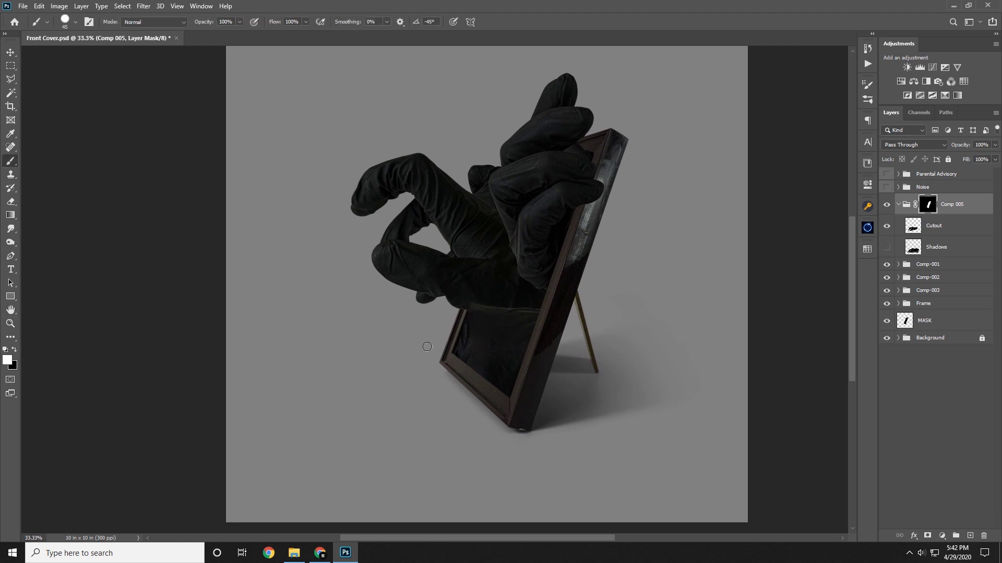
{"action": "key", "text": "bracketright"}
{"action": "key", "text": "bracketright"}
{"action": "key", "text": "bracketright"}
{"action": "key", "text": "bracketright"}
{"action": "key", "text": "bracketright"}
{"action": "key", "text": "bracketright"}
{"action": "key", "text": "bracketright"}
{"action": "key", "text": "bracketright"}
{"action": "key", "text": "bracketright"}
{"action": "key", "text": "bracketright"}
{"action": "key", "text": "bracketright"}
{"action": "key", "text": "bracketright"}
{"action": "key", "text": "bracketright"}
{"action": "key", "text": "bracketright"}
{"action": "mouse_move", "coordinate": [405, 354]}
{"action": "left_mouse_down"}
{"action": "mouse_move", "coordinate": [426, 308]}
{"action": "mouse_move", "coordinate": [350, 345]}
{"action": "mouse_move", "coordinate": [314, 431]}
{"action": "mouse_move", "coordinate": [345, 457]}
{"action": "mouse_move", "coordinate": [421, 353]}
{"action": "mouse_move", "coordinate": [427, 438]}
{"action": "mouse_move", "coordinate": [461, 403]}
{"action": "mouse_move", "coordinate": [458, 390]}
{"action": "mouse_move", "coordinate": [271, 462]}
{"action": "mouse_move", "coordinate": [339, 461]}
{"action": "mouse_move", "coordinate": [369, 491]}
{"action": "mouse_move", "coordinate": [403, 425]}
{"action": "mouse_move", "coordinate": [465, 385]}
{"action": "left_mouse_up"}
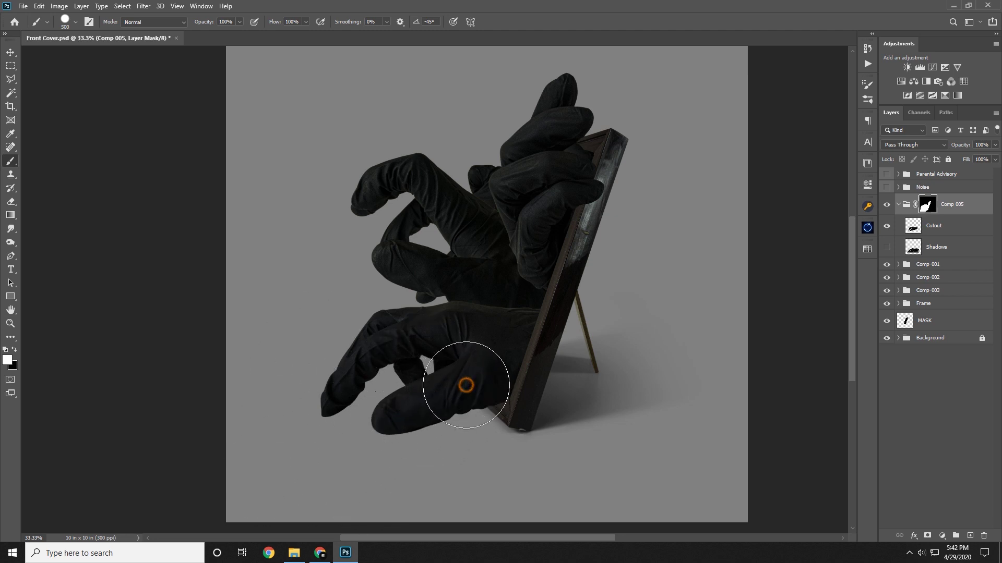
- Paint white on the Comp 005 mask with a 125 px brush to restore the glove's lower edge at the frame's bottom corner
{"action": "left_click", "coordinate": [9, 323]}
{"action": "left_click_drag", "start_coordinate": [535, 403], "coordinate": [637, 404]}
{"action": "left_click_drag", "start_coordinate": [469, 390], "coordinate": [652, 315]}
{"action": "left_click_drag", "start_coordinate": [631, 323], "coordinate": [611, 325]}
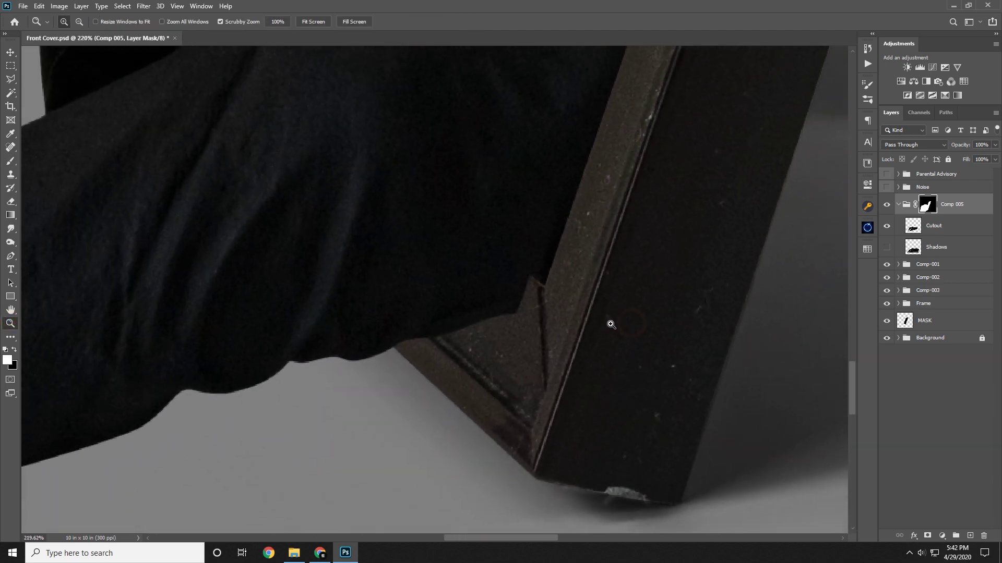
{"action": "key", "text": "b"}
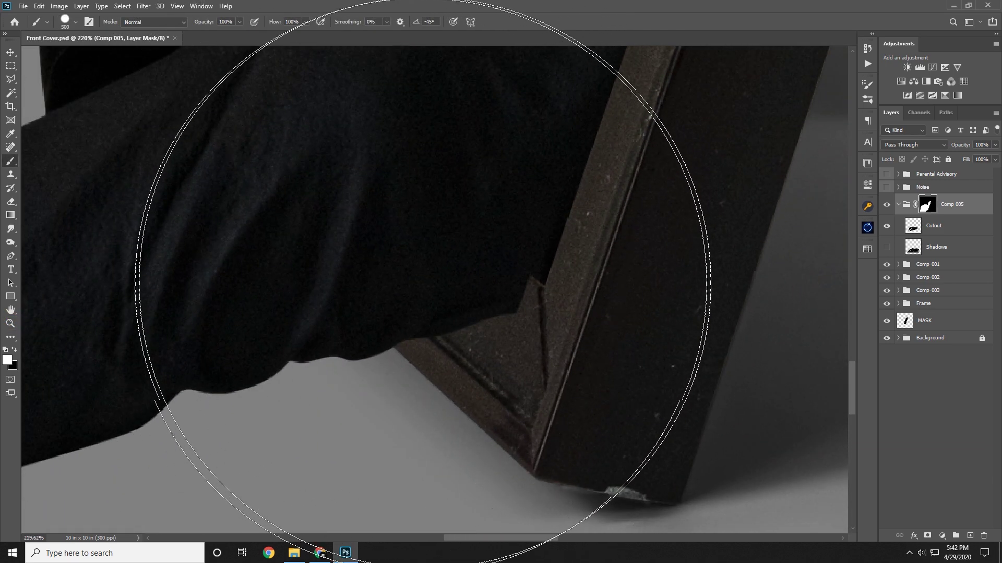
{"action": "key", "text": "bracketleft"}
{"action": "key", "text": "bracketleft"}
{"action": "key", "text": "bracketleft"}
{"action": "key", "text": "bracketleft"}
{"action": "key", "text": "bracketleft"}
{"action": "key", "text": "bracketleft"}
{"action": "key", "text": "bracketleft"}
{"action": "key", "text": "bracketright"}
{"action": "left_click", "coordinate": [470, 277]}
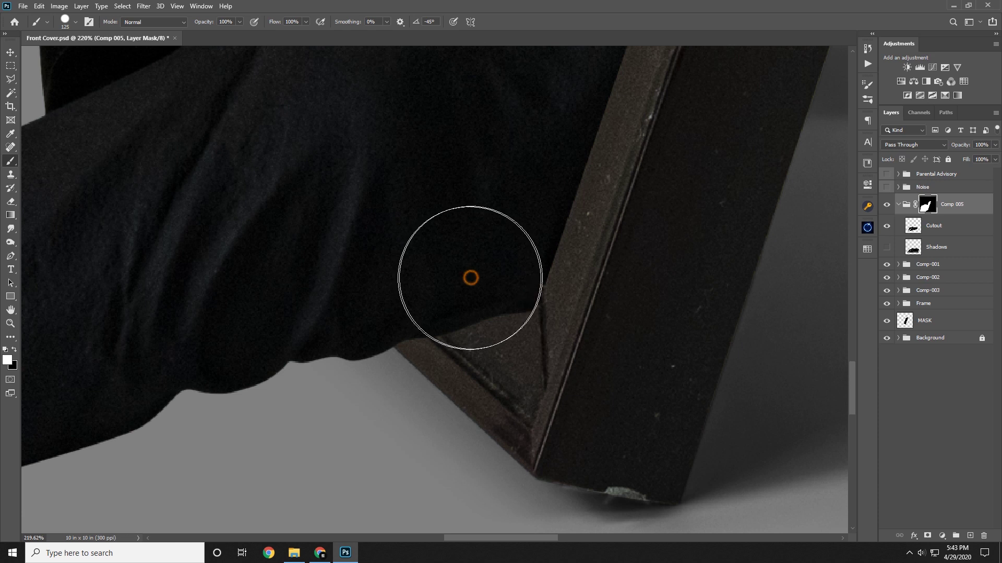
{"action": "left_click", "coordinate": [470, 277]}
{"action": "mouse_move", "coordinate": [473, 275]}
{"action": "left_mouse_down"}
{"action": "mouse_move", "coordinate": [447, 301]}
{"action": "mouse_move", "coordinate": [469, 285]}
{"action": "mouse_move", "coordinate": [400, 319]}
{"action": "mouse_move", "coordinate": [323, 336]}
{"action": "left_mouse_up"}
- Try moving the Comp 005 group together with its linked mask, and undo the move
{"action": "left_click", "coordinate": [10, 52]}
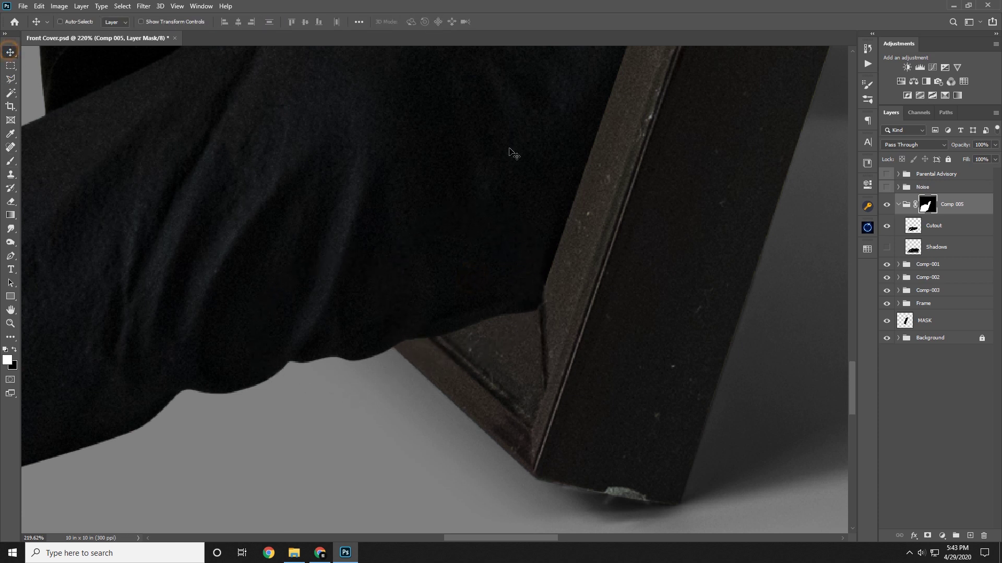
{"action": "left_click", "coordinate": [904, 204]}
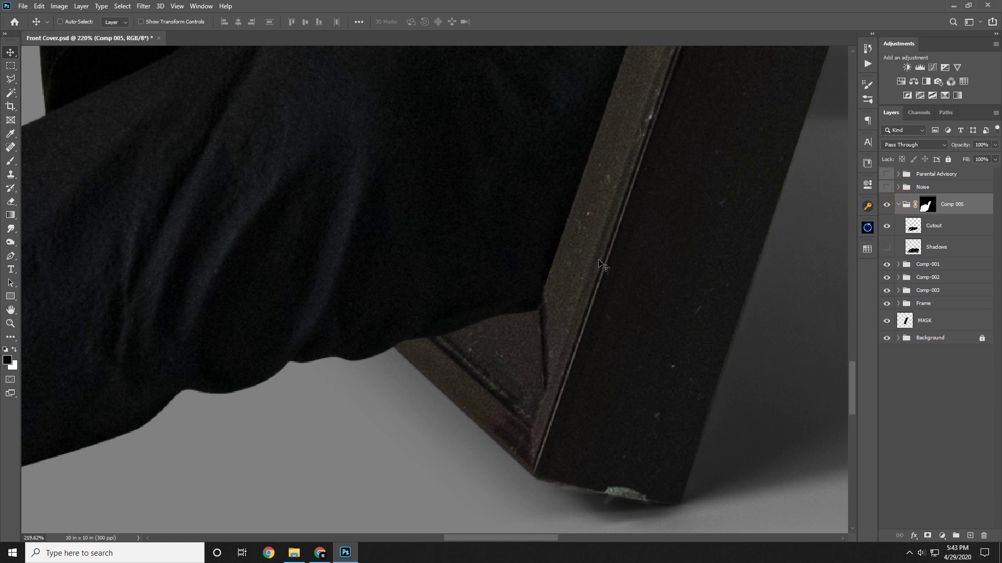
{"action": "left_click_drag", "start_coordinate": [521, 293], "coordinate": [533, 254]}
{"action": "key", "text": "ctrl+z"}
- Unlink the mask from the Comp 005 group, and move the hand slightly upward within the frame
{"action": "left_click", "coordinate": [915, 204]}
{"action": "left_click_drag", "start_coordinate": [537, 280], "coordinate": [502, 254]}
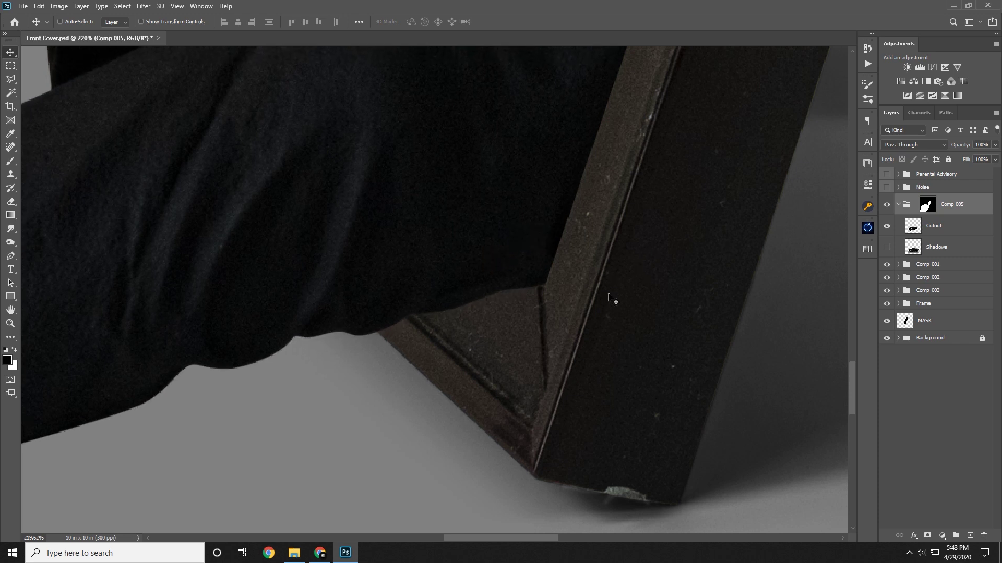
{"action": "left_click", "coordinate": [11, 323]}
{"action": "left_click_drag", "start_coordinate": [626, 247], "coordinate": [502, 235]}
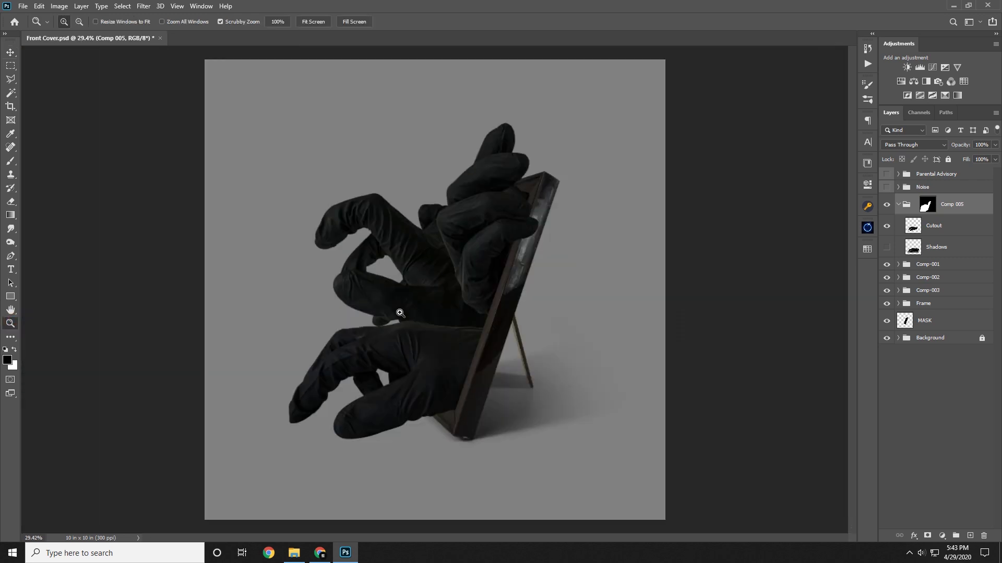
{"action": "left_click_drag", "start_coordinate": [398, 313], "coordinate": [340, 315]}
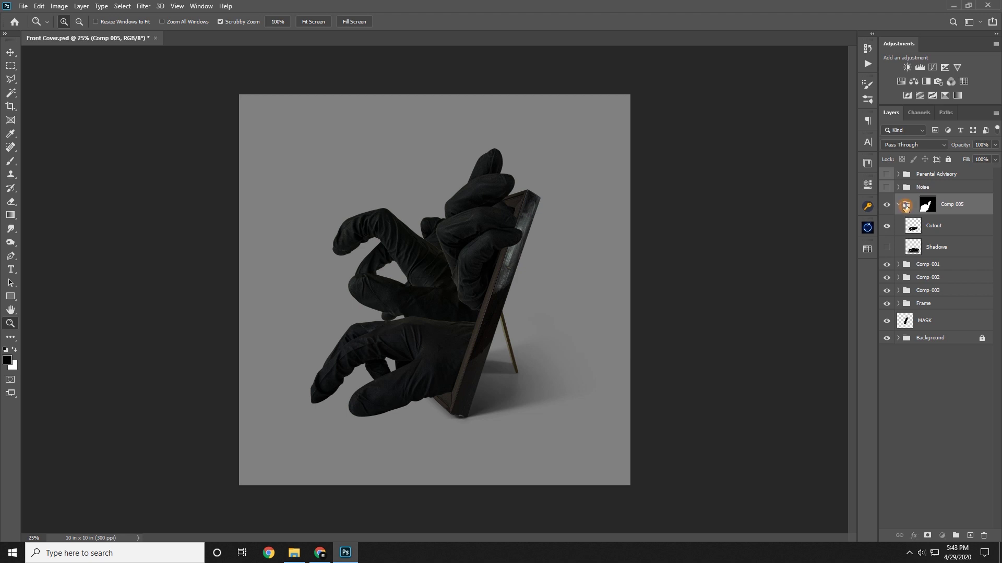
- Try nudging the Comp 005 group toward the frame, and undo the move
{"action": "left_click", "coordinate": [11, 52]}
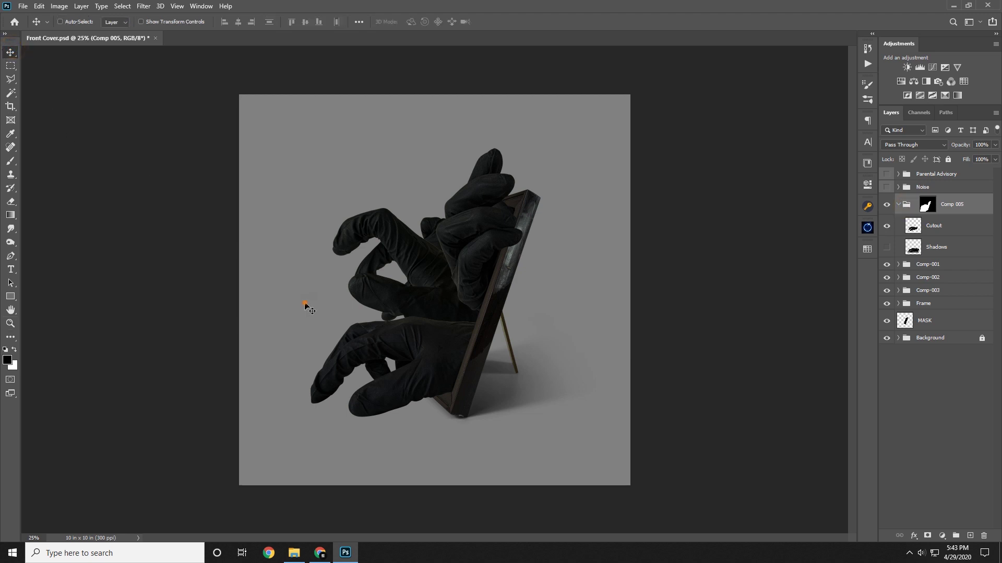
{"action": "left_click_drag", "start_coordinate": [304, 303], "coordinate": [310, 308]}
{"action": "left_click", "coordinate": [16, 325]}
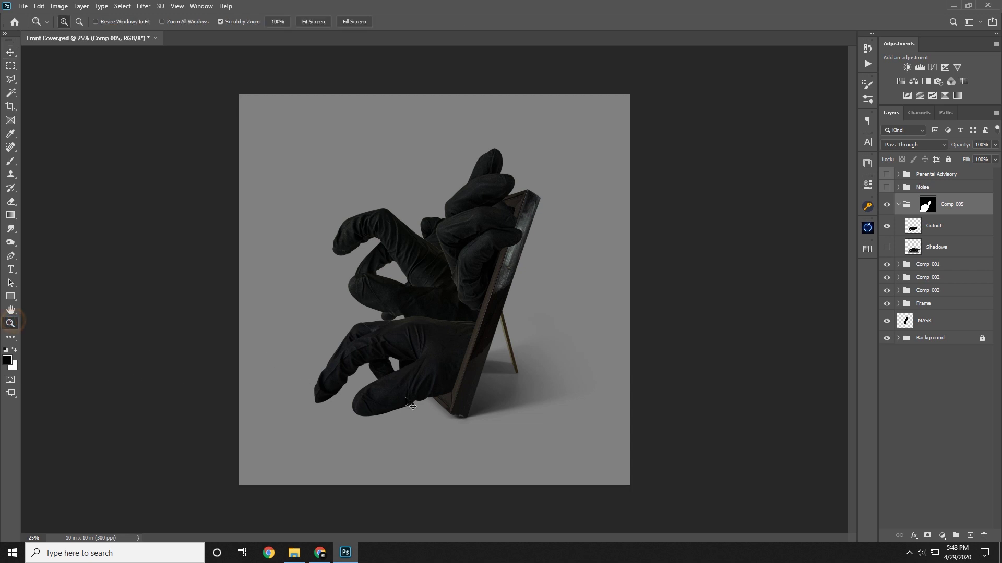
{"action": "key", "text": "ctrl+z"}
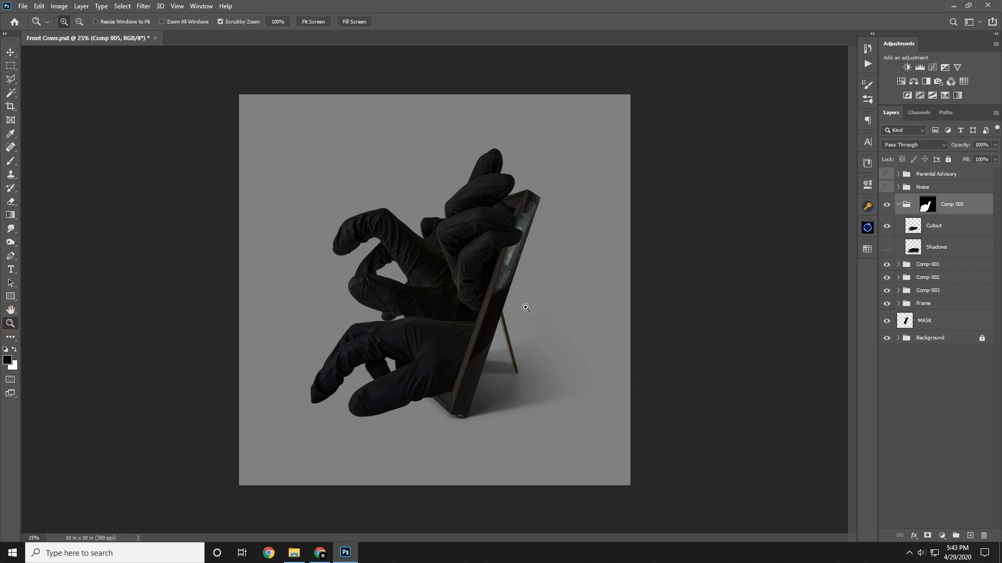
- Nudge the hand in the Comp 005 group slightly to the right, further into the frame
{"action": "left_click", "coordinate": [11, 53]}
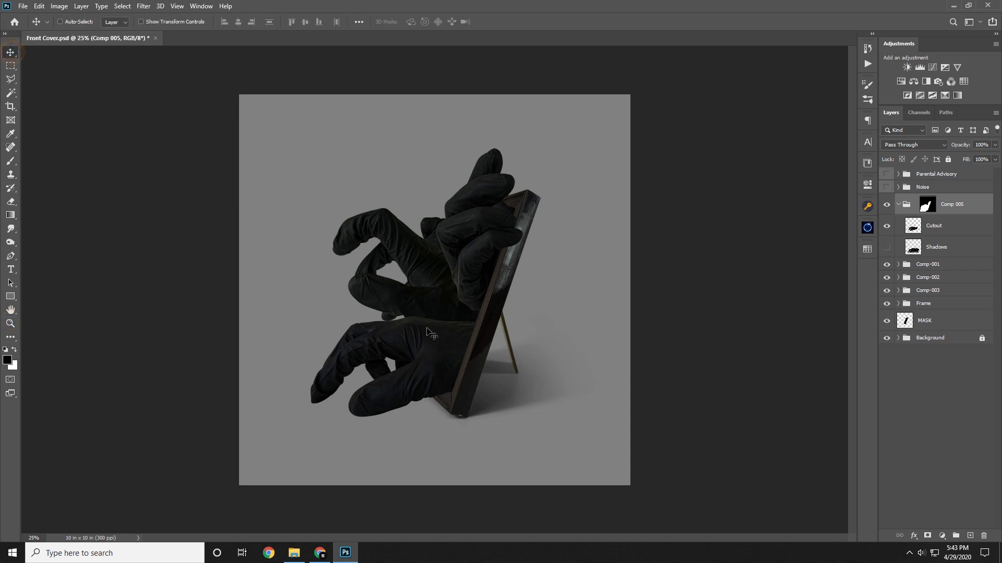
{"action": "left_click_drag", "start_coordinate": [415, 336], "coordinate": [419, 336]}
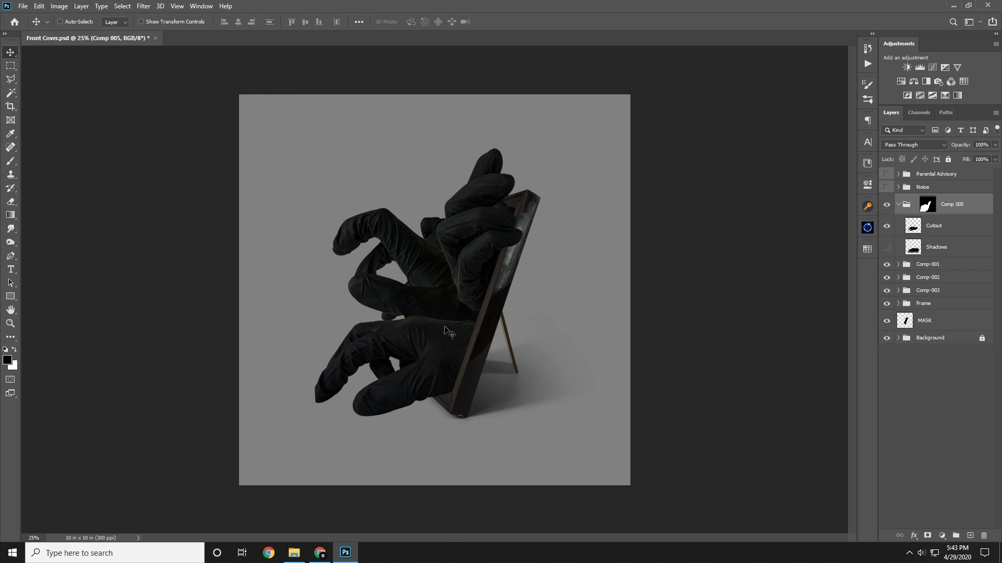
{"action": "left_click", "coordinate": [10, 322]}
{"action": "left_click_drag", "start_coordinate": [433, 399], "coordinate": [421, 356]}
{"action": "double_click", "coordinate": [421, 356]}
- Show the Shadows layer in the Comp 005 group, and inspect its edge beside the frame's bottom corner
{"action": "left_click", "coordinate": [899, 249]}
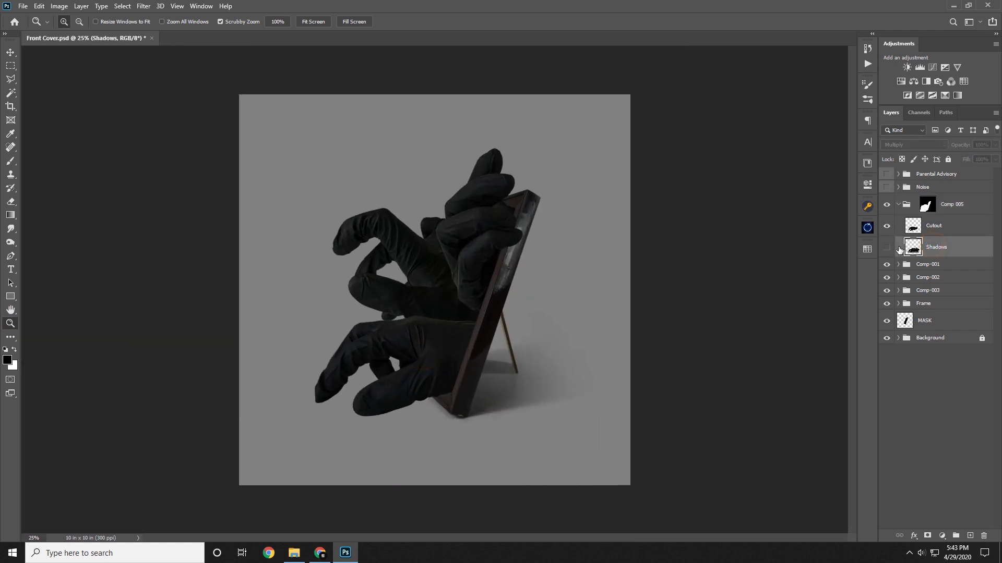
{"action": "left_click", "coordinate": [887, 250]}
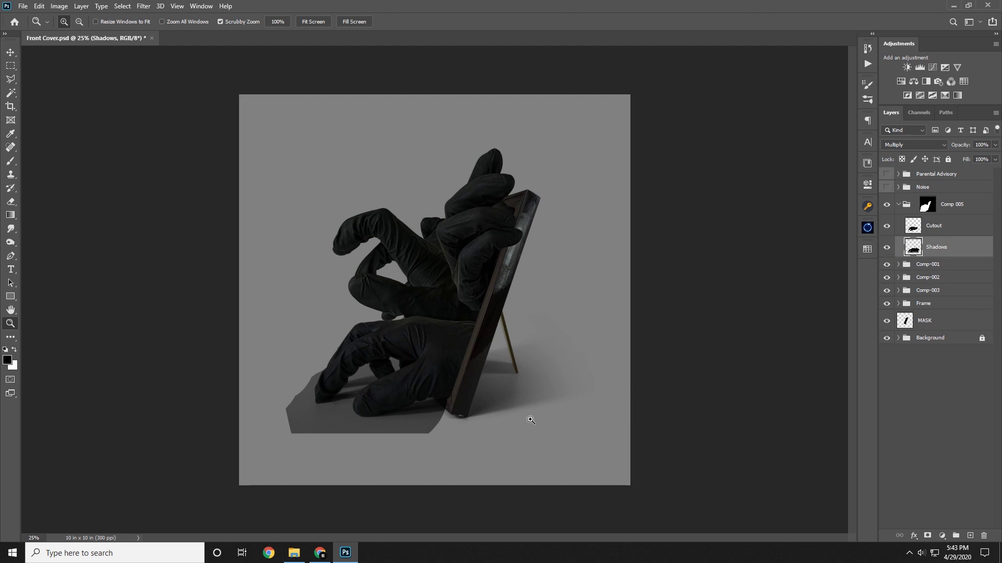
{"action": "mouse_move", "coordinate": [410, 433]}
{"action": "left_mouse_down"}
{"action": "mouse_move", "coordinate": [514, 421]}
{"action": "mouse_move", "coordinate": [478, 420]}
{"action": "mouse_move", "coordinate": [557, 389]}
{"action": "left_mouse_up"}
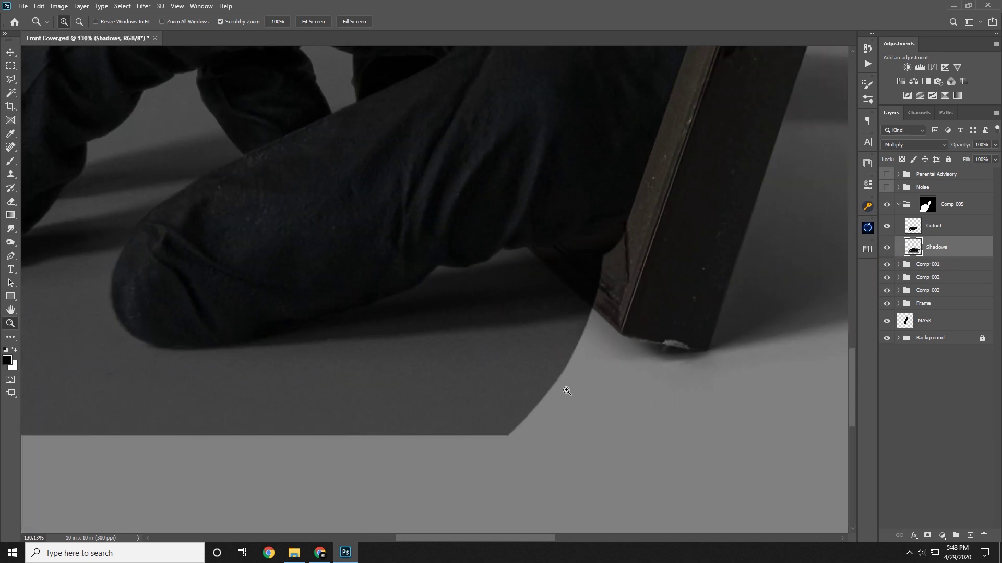
{"action": "mouse_move", "coordinate": [604, 316]}
{"action": "left_mouse_down"}
{"action": "mouse_move", "coordinate": [564, 315]}
{"action": "mouse_move", "coordinate": [575, 320]}
{"action": "mouse_move", "coordinate": [565, 375]}
{"action": "mouse_move", "coordinate": [648, 354]}
{"action": "mouse_move", "coordinate": [652, 365]}
{"action": "left_mouse_up"}
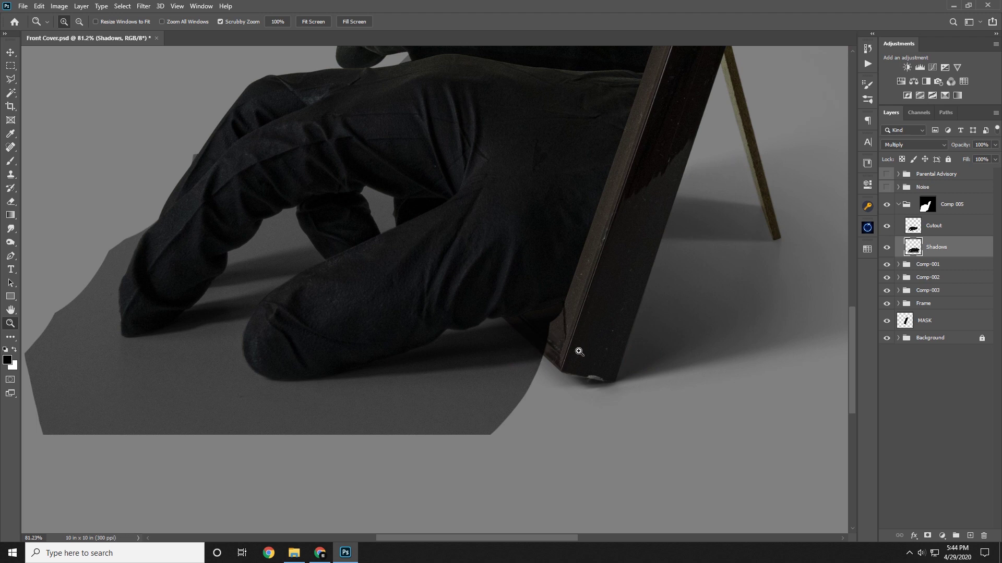
- Compare the lower hand with the Shadows layer hidden and shown, and leave that layer selected
{"action": "left_click", "coordinate": [10, 52]}
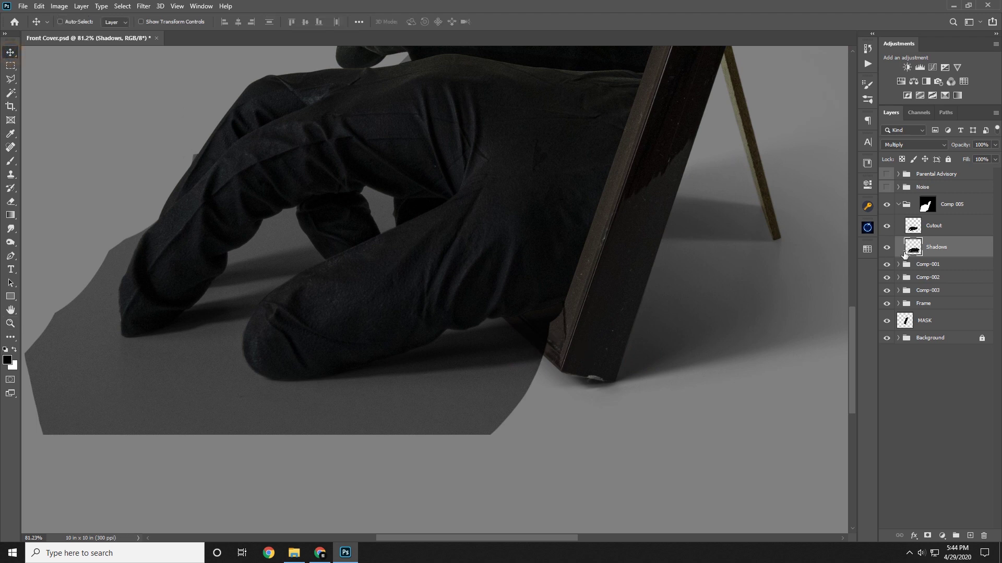
{"action": "left_click", "coordinate": [898, 230]}
{"action": "left_click", "coordinate": [889, 249]}
{"action": "left_click", "coordinate": [890, 248]}
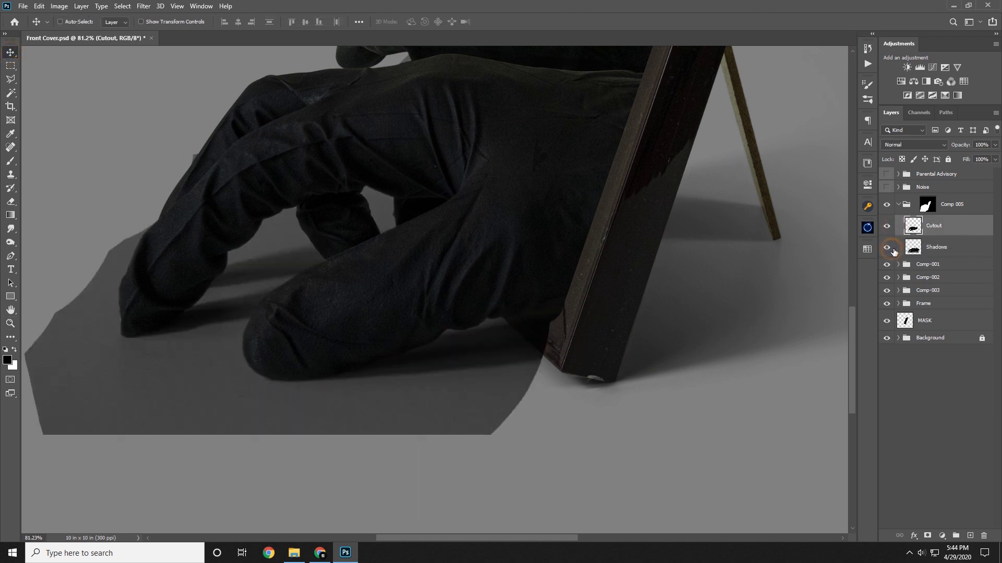
{"action": "left_click", "coordinate": [931, 251]}
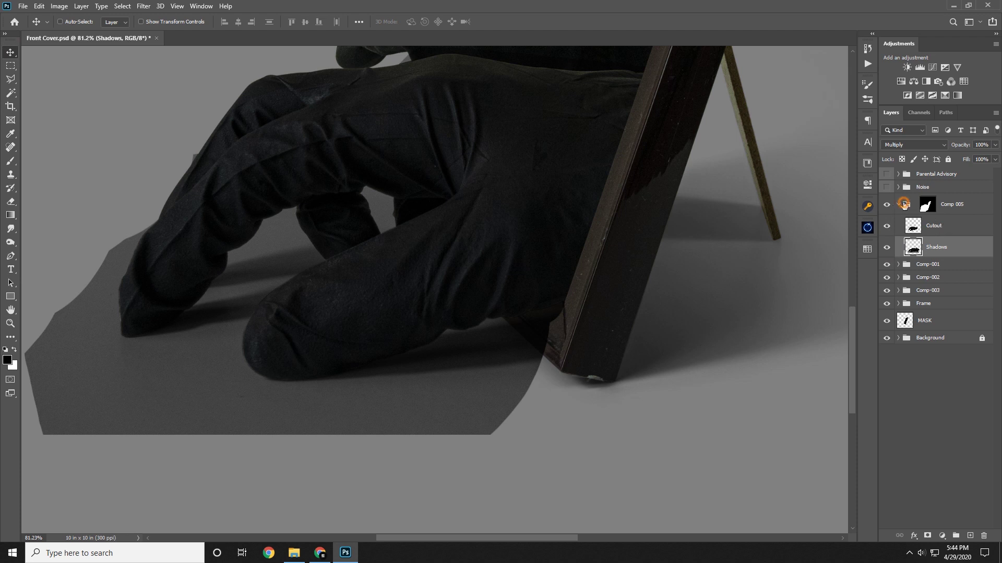
- Try shifting the Comp 005 group beneath its unlinked mask, and undo each move
{"action": "left_click", "coordinate": [904, 204]}
{"action": "left_click_drag", "start_coordinate": [596, 277], "coordinate": [603, 270]}
{"action": "key", "text": "ctrl+z"}
{"action": "left_click", "coordinate": [908, 207]}
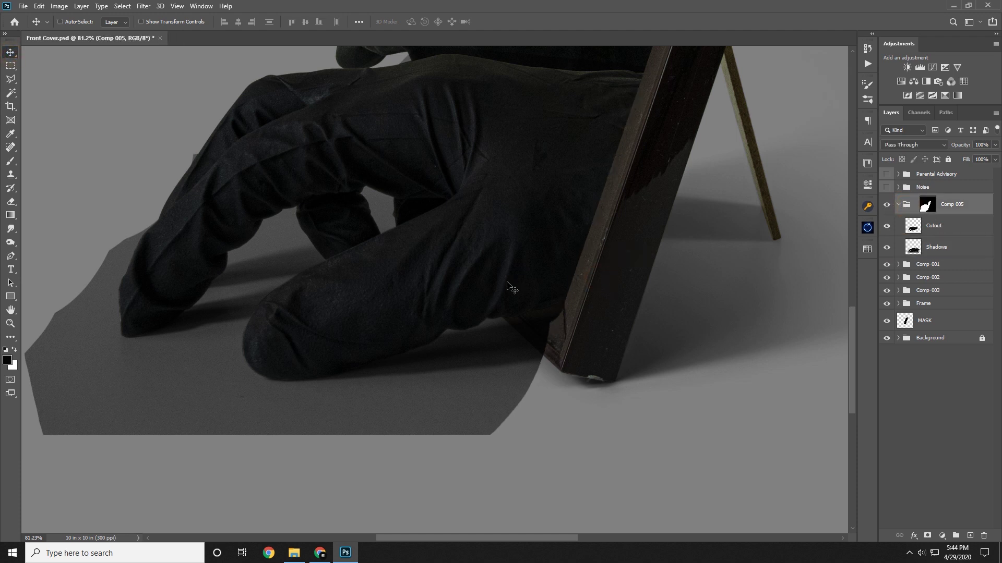
{"action": "left_click_drag", "start_coordinate": [507, 284], "coordinate": [517, 279]}
{"action": "key", "text": "ctrl+z"}
- Compare the lower hand and its shadow with the Comp 005 mask disabled and enabled, leaving the mask enabled
{"action": "left_click", "coordinate": [922, 208], "text": "shift"}
{"action": "left_click", "coordinate": [924, 209], "text": "shift"}
{"action": "left_click", "coordinate": [931, 207], "text": "shift"}
{"action": "left_click", "coordinate": [931, 204], "text": "shift"}
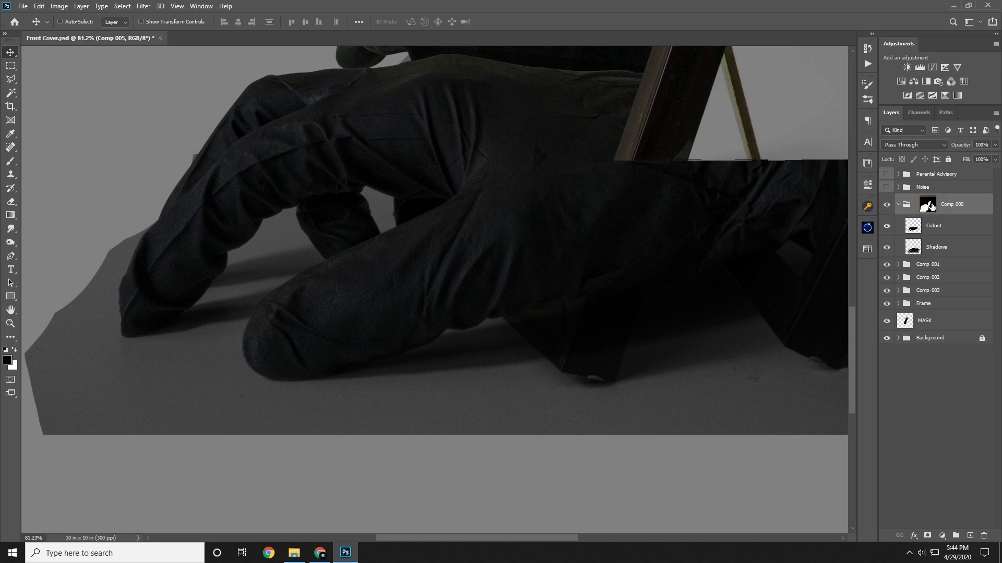
{"action": "left_click", "coordinate": [930, 204], "text": "shift"}
{"action": "left_click", "coordinate": [931, 206], "text": "shift"}
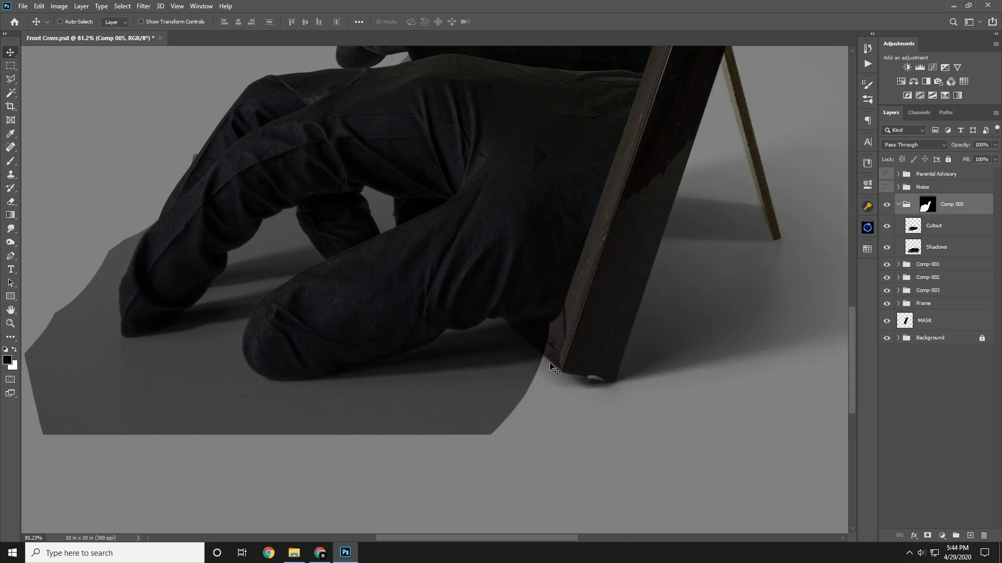
- Paint white on the Comp 005 mask around the frame's bottom corner to reveal more of the hand's shadow
{"action": "key", "text": "b"}
{"action": "left_click", "coordinate": [923, 210]}
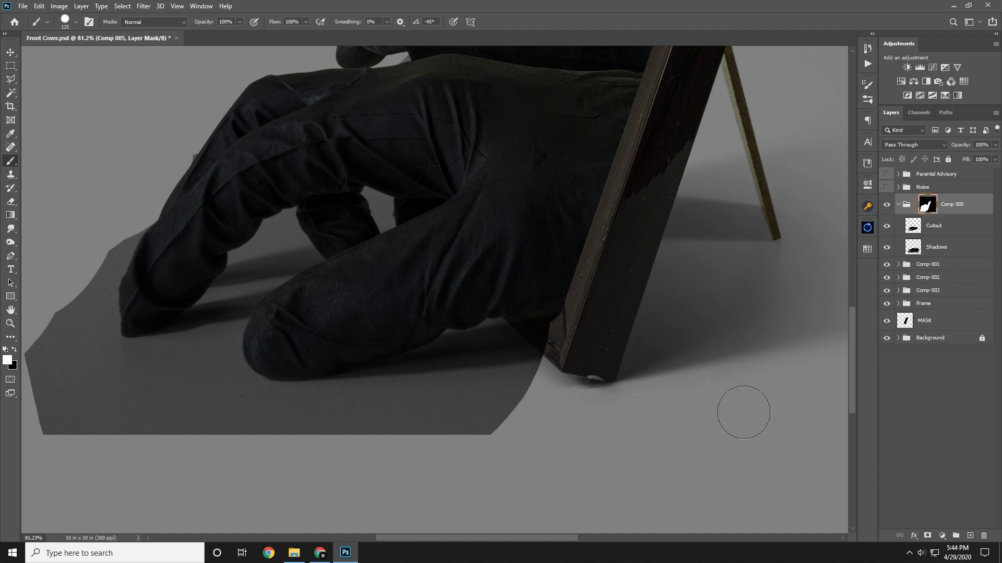
{"action": "mouse_move", "coordinate": [539, 423]}
{"action": "left_mouse_down"}
{"action": "mouse_move", "coordinate": [536, 336]}
{"action": "mouse_move", "coordinate": [566, 358]}
{"action": "mouse_move", "coordinate": [532, 425]}
{"action": "mouse_move", "coordinate": [634, 422]}
{"action": "mouse_move", "coordinate": [606, 458]}
{"action": "left_mouse_up"}
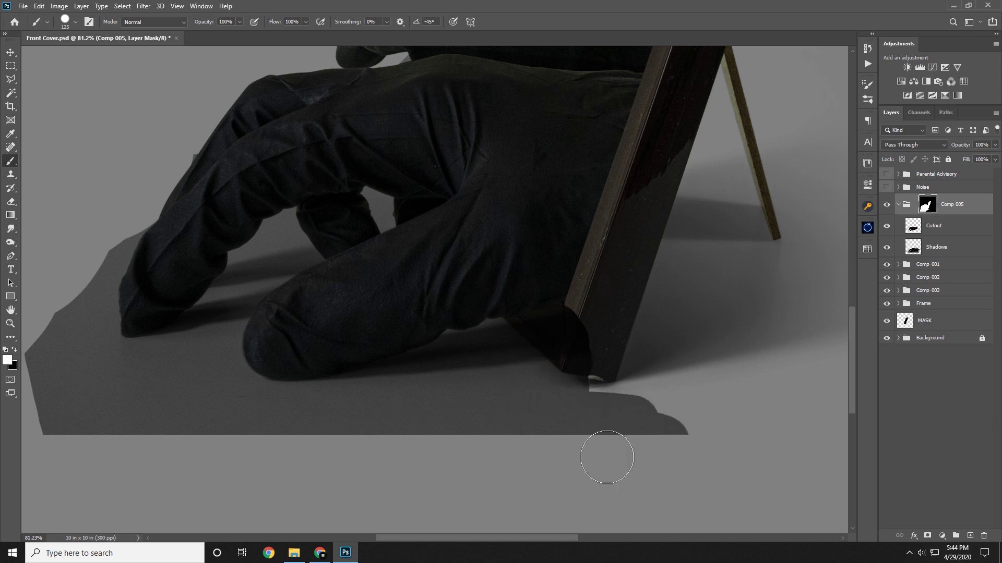
- Reapply the last Camera Raw filter to the Shadows layer in the Comp 005 group
{"action": "left_click", "coordinate": [10, 324]}
{"action": "left_click_drag", "start_coordinate": [530, 337], "coordinate": [492, 329]}
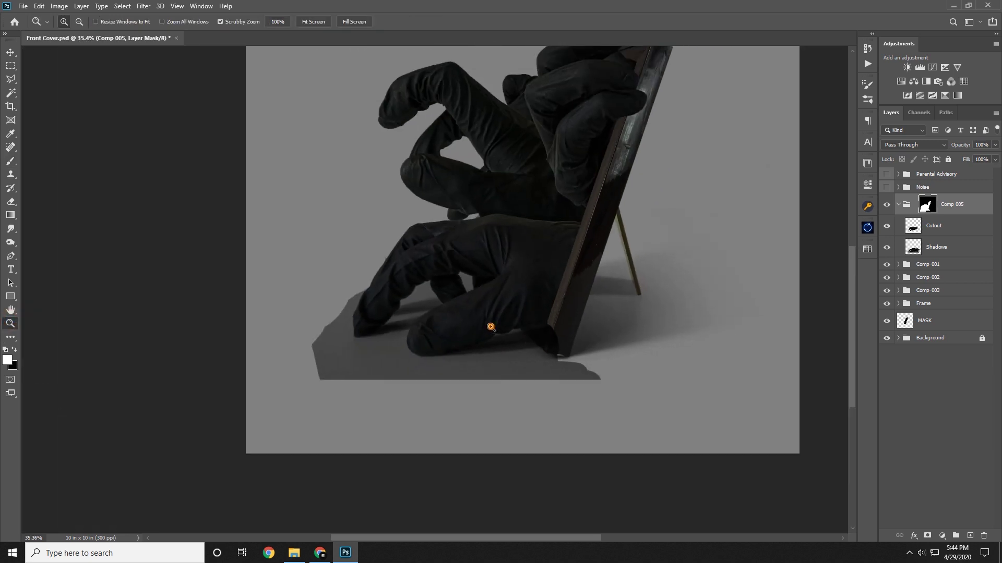
{"action": "left_click", "coordinate": [490, 327]}
{"action": "left_click", "coordinate": [489, 327]}
{"action": "left_click", "coordinate": [931, 247]}
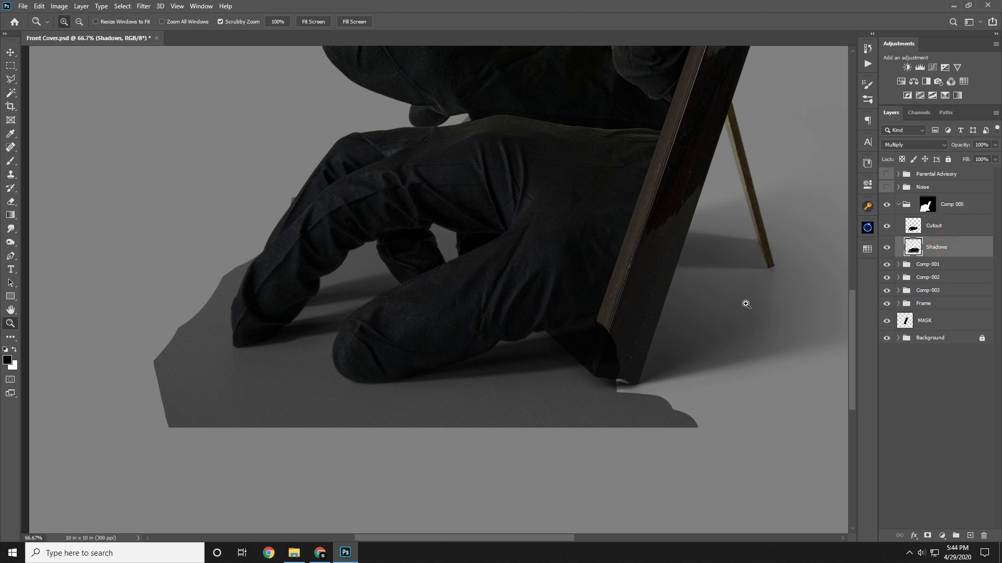
{"action": "left_click_drag", "start_coordinate": [489, 389], "coordinate": [449, 382]}
{"action": "left_click_drag", "start_coordinate": [407, 386], "coordinate": [525, 410]}
{"action": "left_click_drag", "start_coordinate": [552, 404], "coordinate": [494, 391]}
{"action": "left_click_drag", "start_coordinate": [355, 395], "coordinate": [485, 339]}
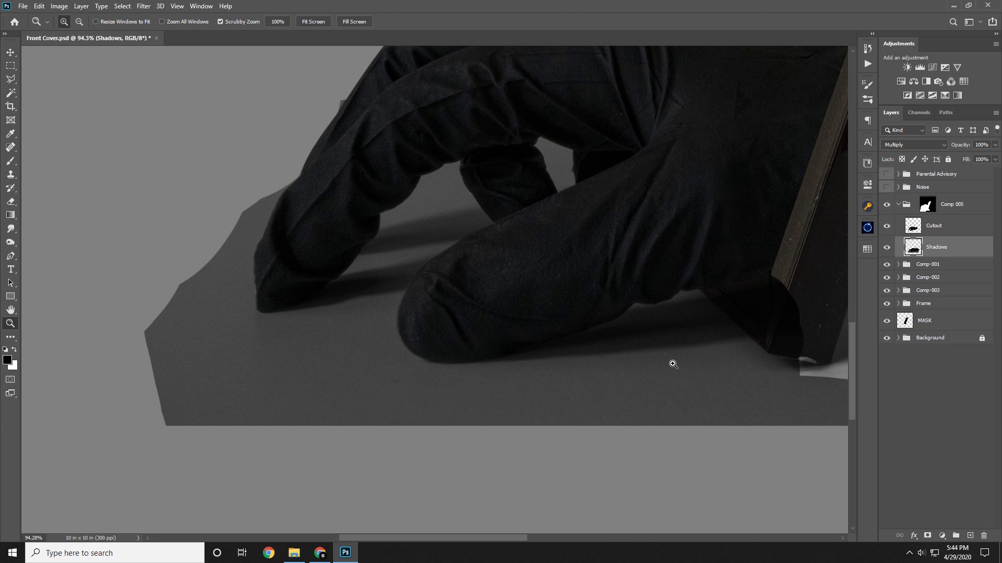
{"action": "left_click", "coordinate": [144, 6]}
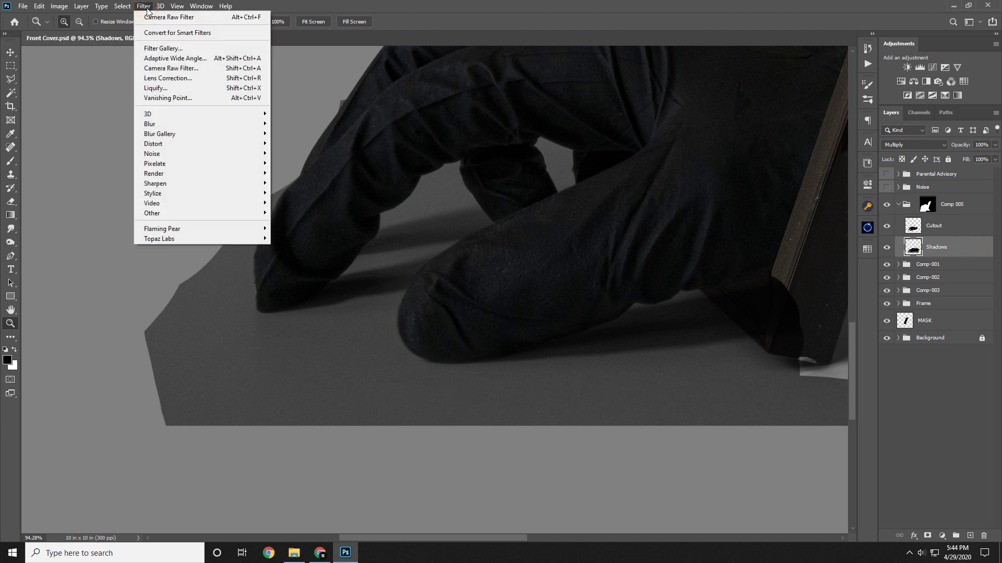
{"action": "left_click", "coordinate": [178, 19]}
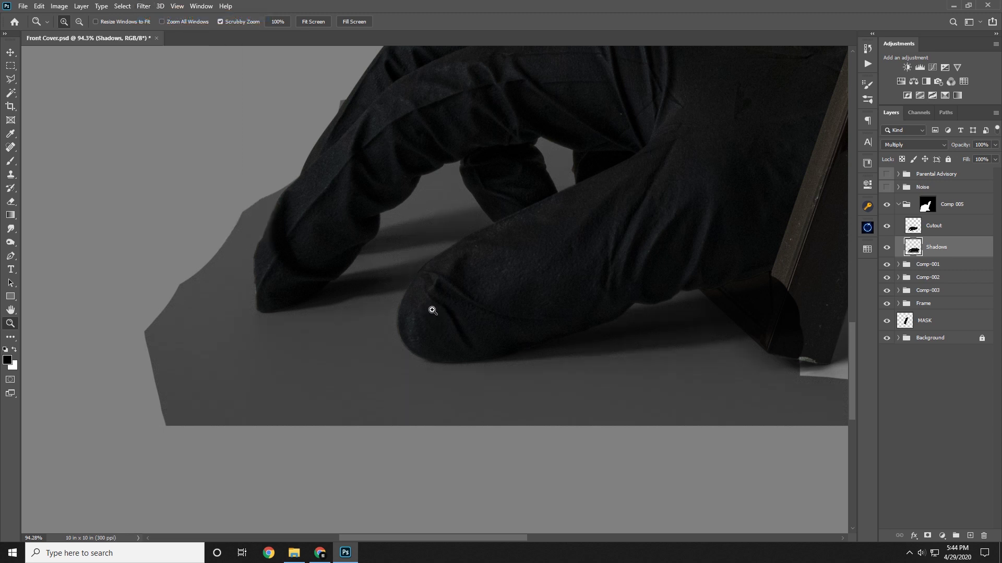
- Duplicate the Curves 1 adjustment found in the Shadows subgroup of the Frame group
{"action": "left_click_drag", "start_coordinate": [353, 293], "coordinate": [310, 286]}
{"action": "left_click_drag", "start_coordinate": [376, 282], "coordinate": [342, 284]}
{"action": "left_click_drag", "start_coordinate": [373, 298], "coordinate": [390, 311]}
{"action": "left_click", "coordinate": [409, 317]}
{"action": "left_click_drag", "start_coordinate": [380, 278], "coordinate": [401, 329]}
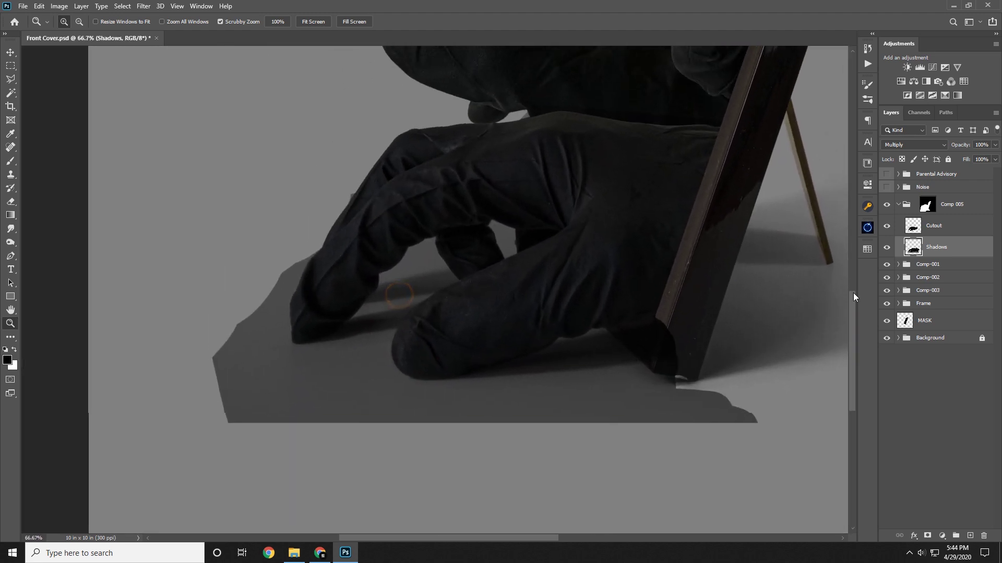
{"action": "left_click", "coordinate": [903, 303]}
{"action": "left_click", "coordinate": [912, 339]}
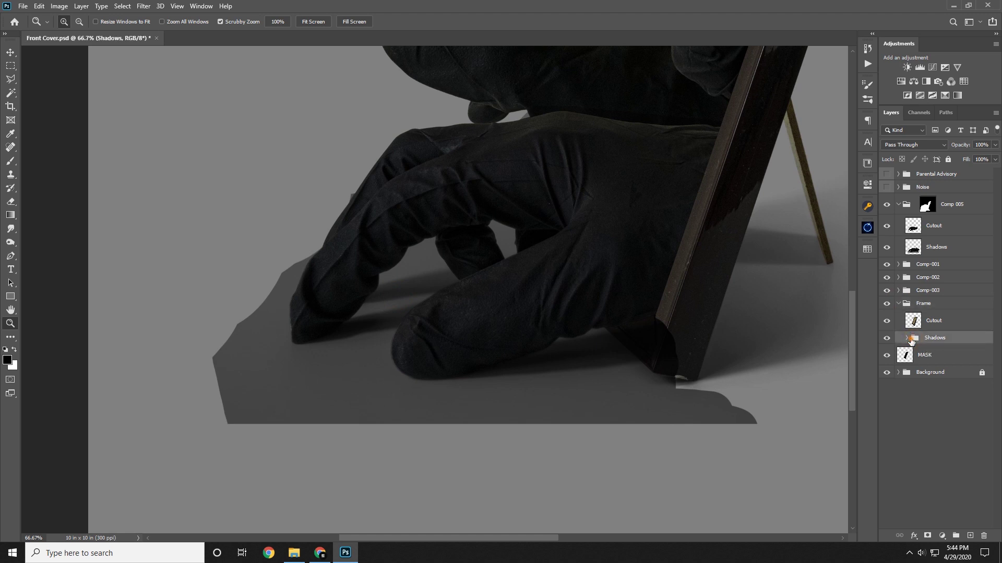
{"action": "double_click", "coordinate": [907, 340]}
{"action": "key", "text": "Escape"}
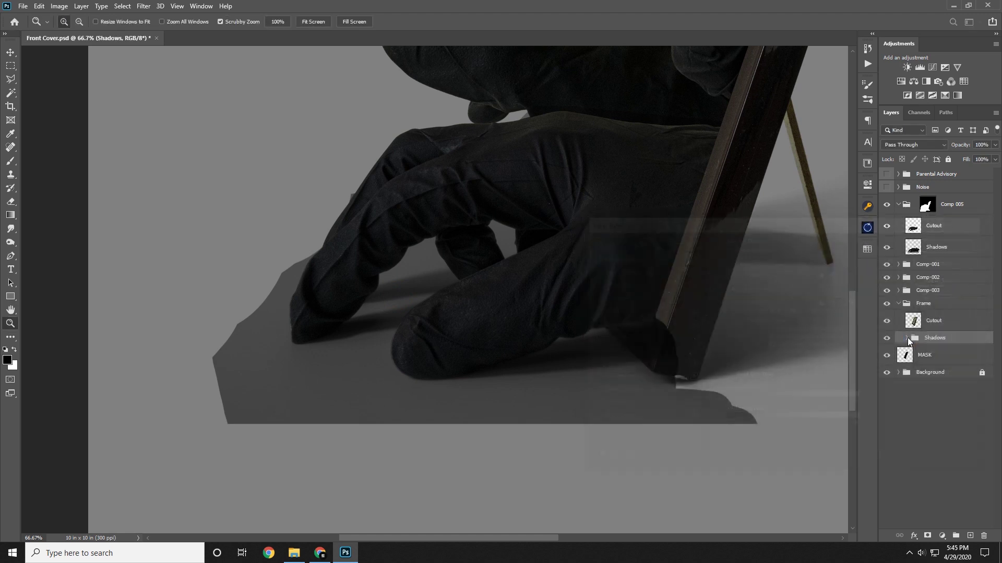
{"action": "left_click", "coordinate": [964, 355]}
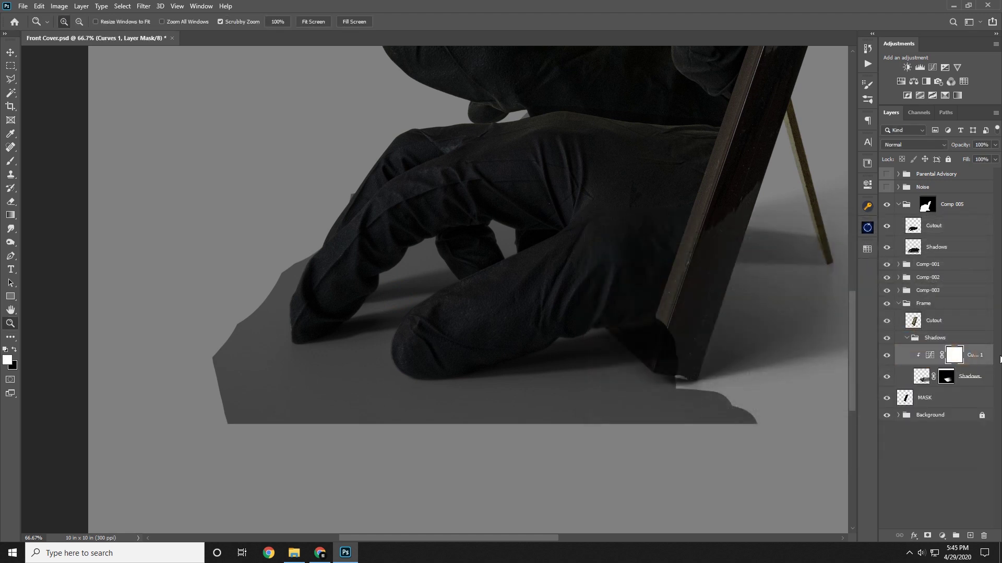
{"action": "key", "text": "ctrl+j"}
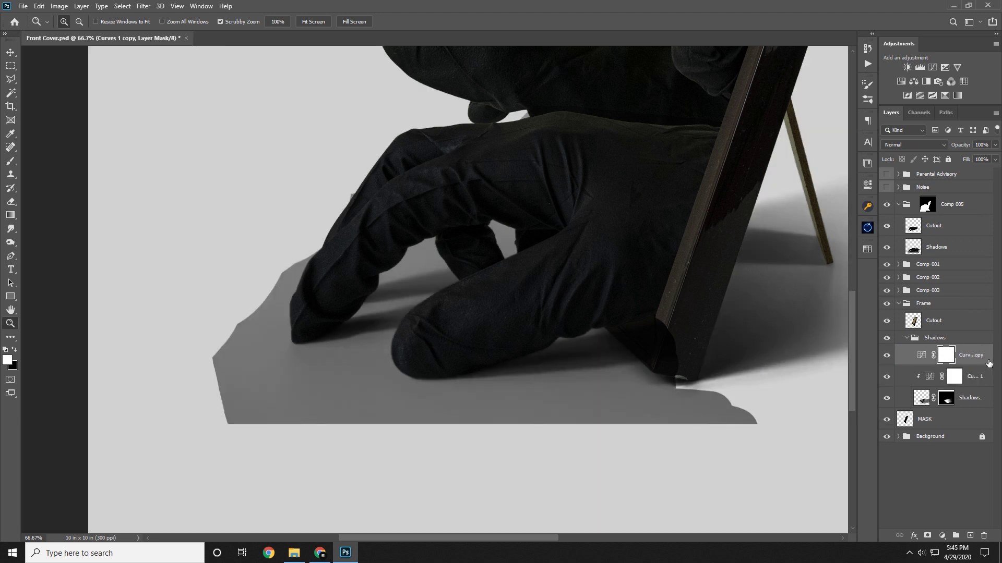
- Move the Curves 1 copy directly above the Shadows layer in Comp 005, and clip it to that layer
{"action": "left_click_drag", "start_coordinate": [989, 362], "coordinate": [973, 255]}
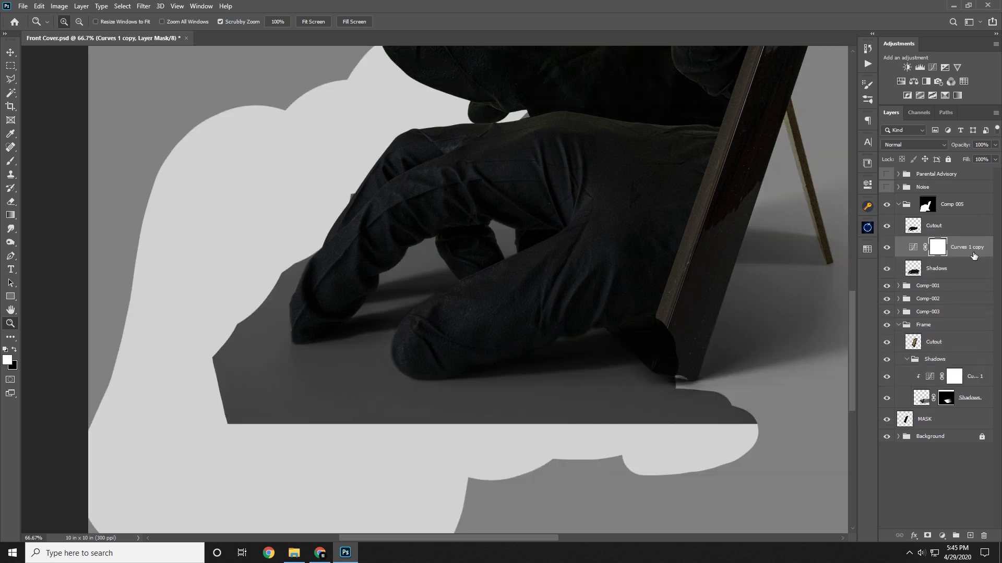
{"action": "right_click", "coordinate": [974, 255]}
{"action": "left_click", "coordinate": [909, 301]}
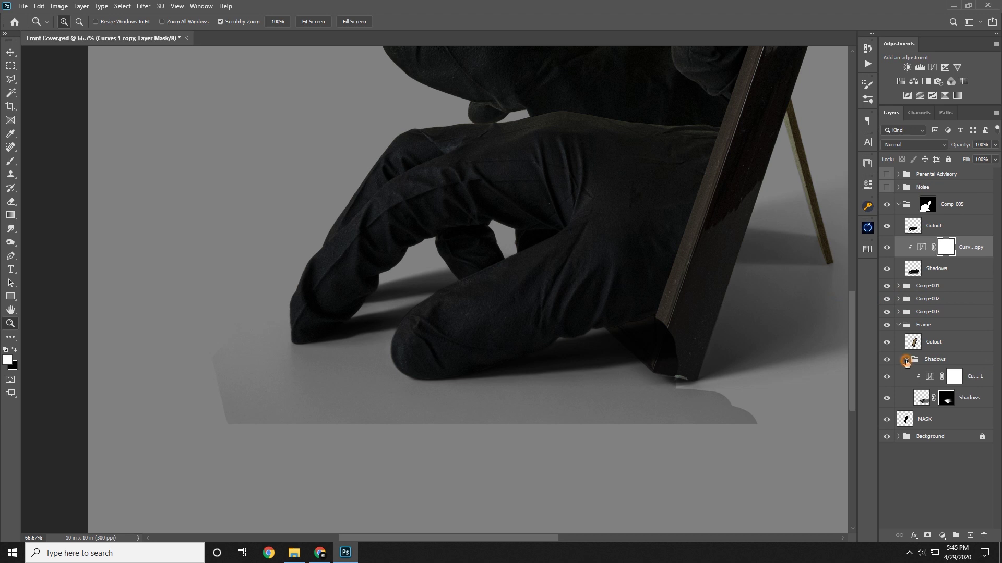
- Collapse the Frame group, then group the clipped Curves 1 copy and the Comp 005 Shadows layer as "Shadows"
{"action": "left_click", "coordinate": [907, 360]}
{"action": "left_click", "coordinate": [898, 326]}
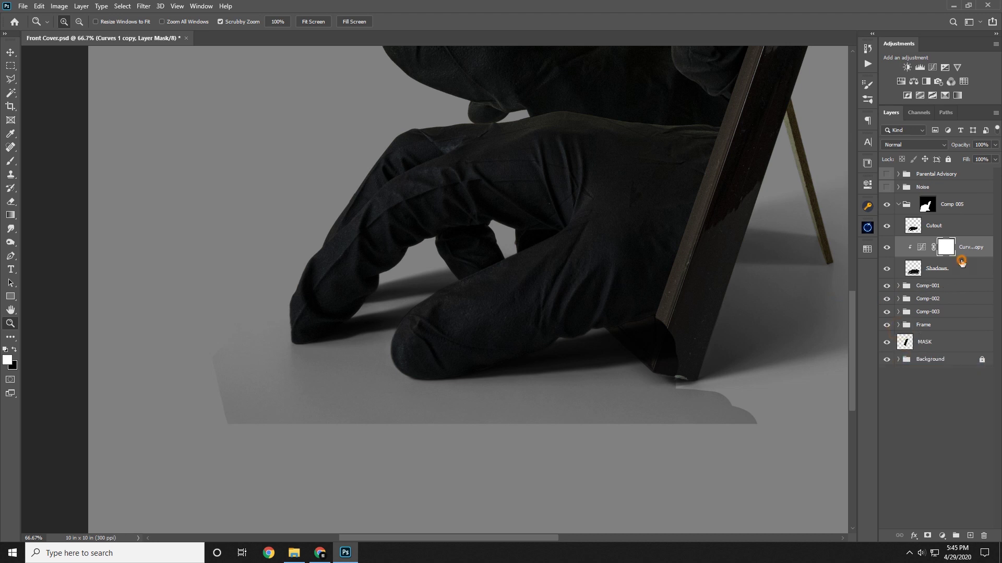
{"action": "left_click", "coordinate": [964, 269], "text": "shift"}
{"action": "key", "text": "ctrl+g"}
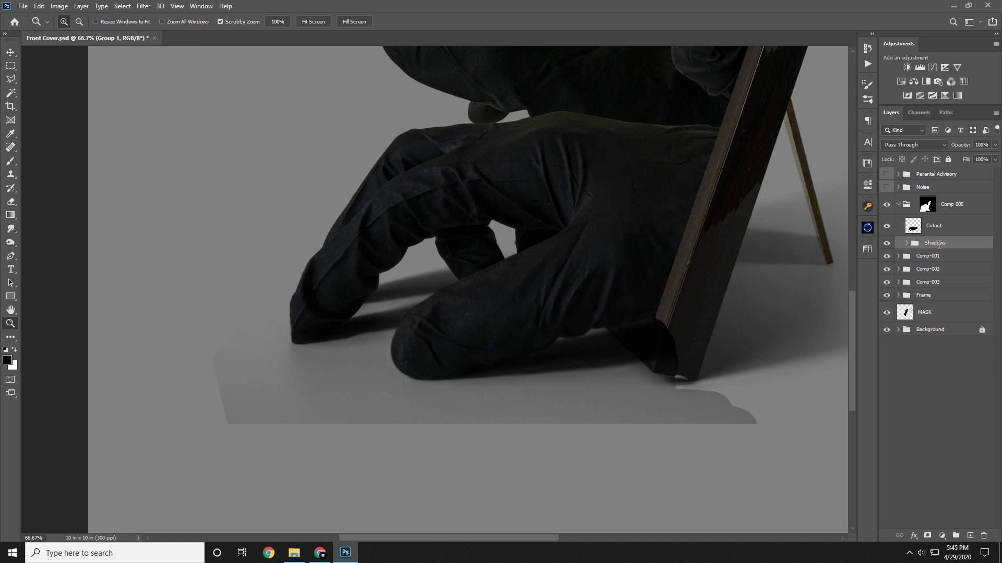
- Compare the lower hand's shadow with the Curves 1 copy hidden and shown, and open that adjustment's properties
{"action": "left_click_drag", "start_coordinate": [493, 355], "coordinate": [477, 342]}
{"action": "left_click", "coordinate": [416, 404]}
{"action": "left_click_drag", "start_coordinate": [455, 393], "coordinate": [620, 362]}
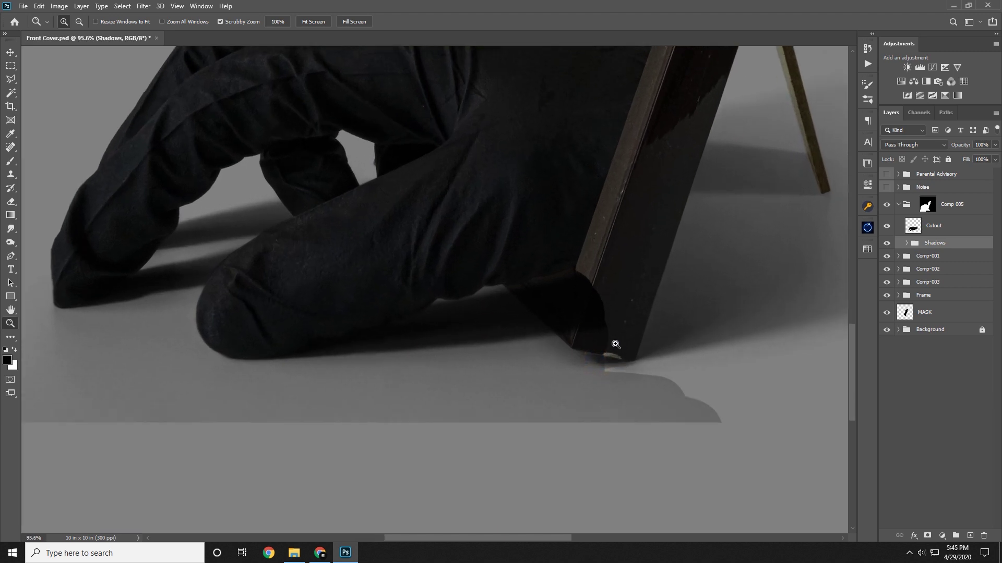
{"action": "left_click_drag", "start_coordinate": [621, 408], "coordinate": [599, 405]}
{"action": "left_click_drag", "start_coordinate": [493, 400], "coordinate": [528, 396]}
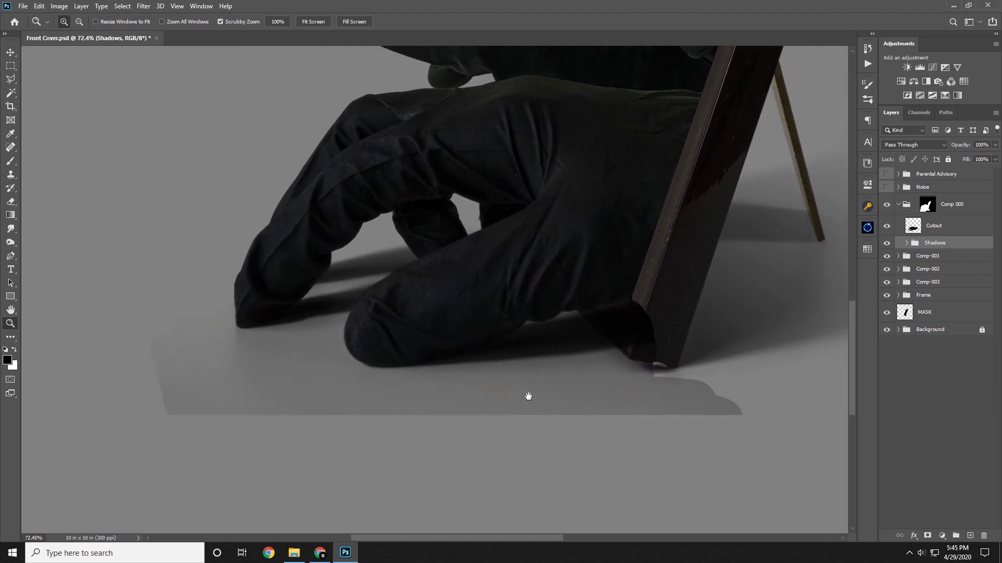
{"action": "left_click", "coordinate": [907, 243]}
{"action": "left_click", "coordinate": [886, 260]}
{"action": "left_click", "coordinate": [886, 260]}
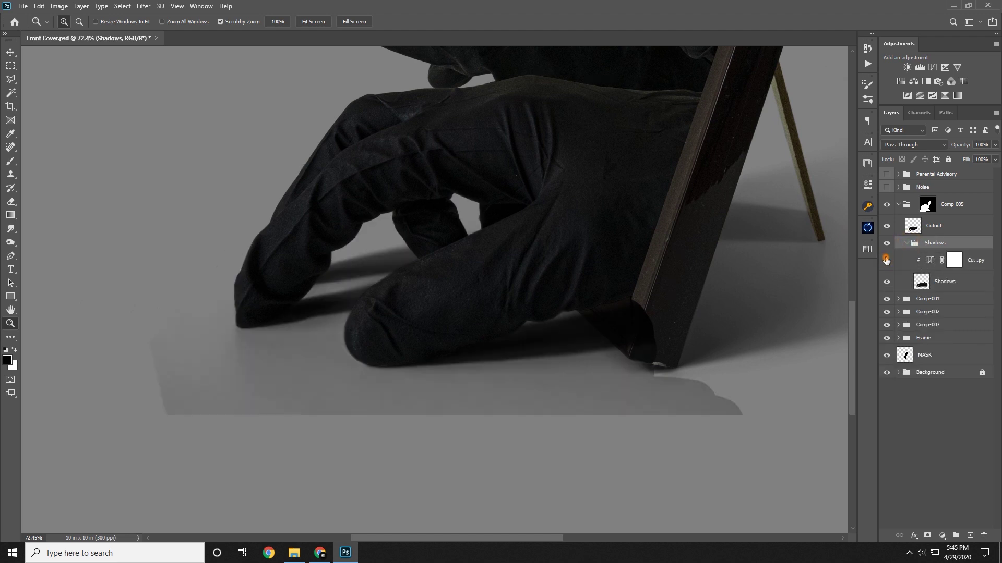
{"action": "left_click", "coordinate": [886, 260]}
{"action": "left_click", "coordinate": [886, 260]}
{"action": "double_click", "coordinate": [923, 261]}
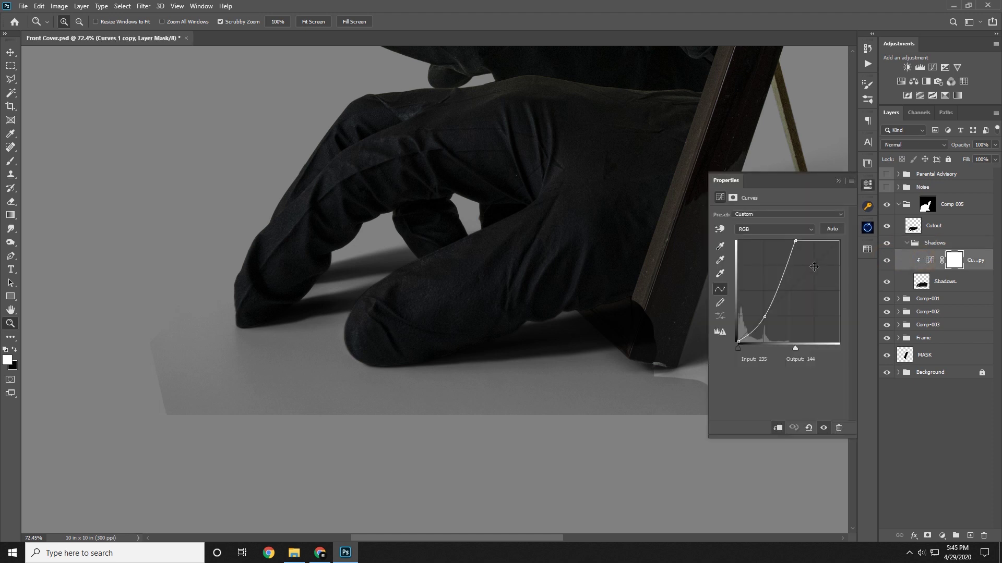
- Try moving the RGB curve's white point to input 116, output 255, and undo the change
{"action": "left_click_drag", "start_coordinate": [794, 241], "coordinate": [784, 240]}
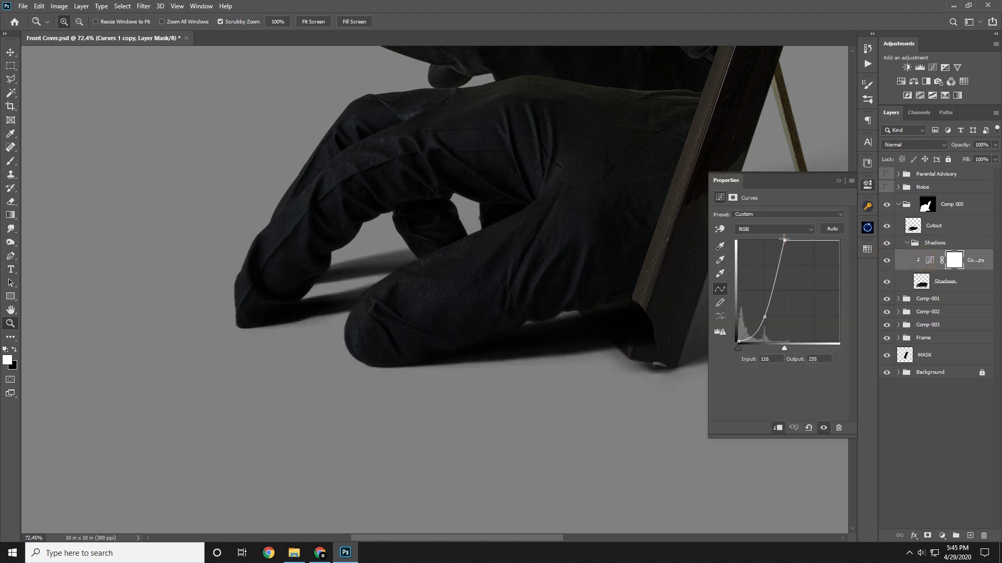
{"action": "left_click_drag", "start_coordinate": [553, 315], "coordinate": [496, 313]}
{"action": "left_click_drag", "start_coordinate": [365, 410], "coordinate": [383, 410]}
{"action": "left_click_drag", "start_coordinate": [383, 410], "coordinate": [392, 374]}
{"action": "left_click_drag", "start_coordinate": [394, 383], "coordinate": [415, 384]}
{"action": "key", "text": "ctrl+z"}
{"action": "left_click_drag", "start_coordinate": [496, 399], "coordinate": [505, 376]}
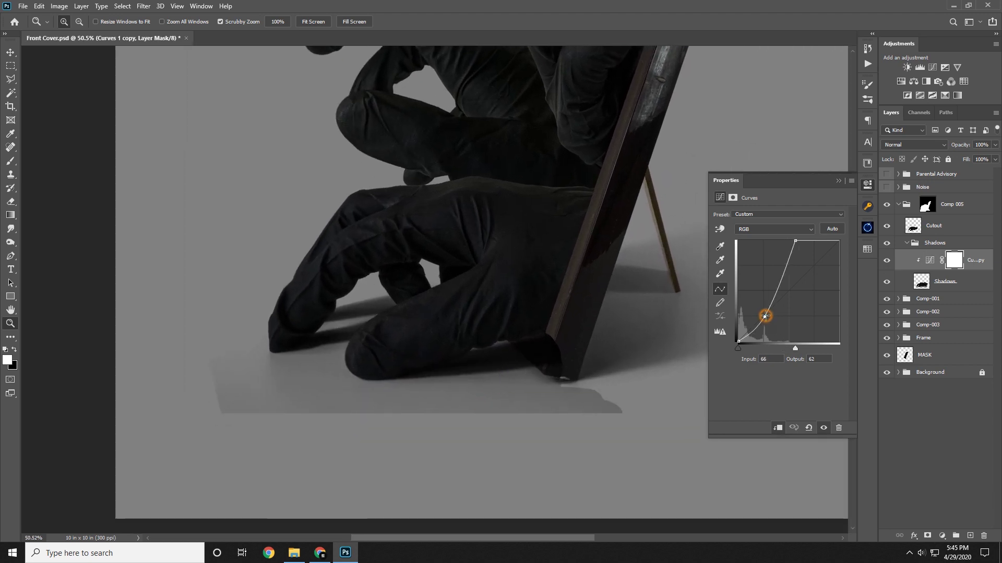
- Set the Curves 1 copy's white point to input 132, output 255, and its middle point to input 22, output 53
{"action": "left_click_drag", "start_coordinate": [765, 317], "coordinate": [749, 321]}
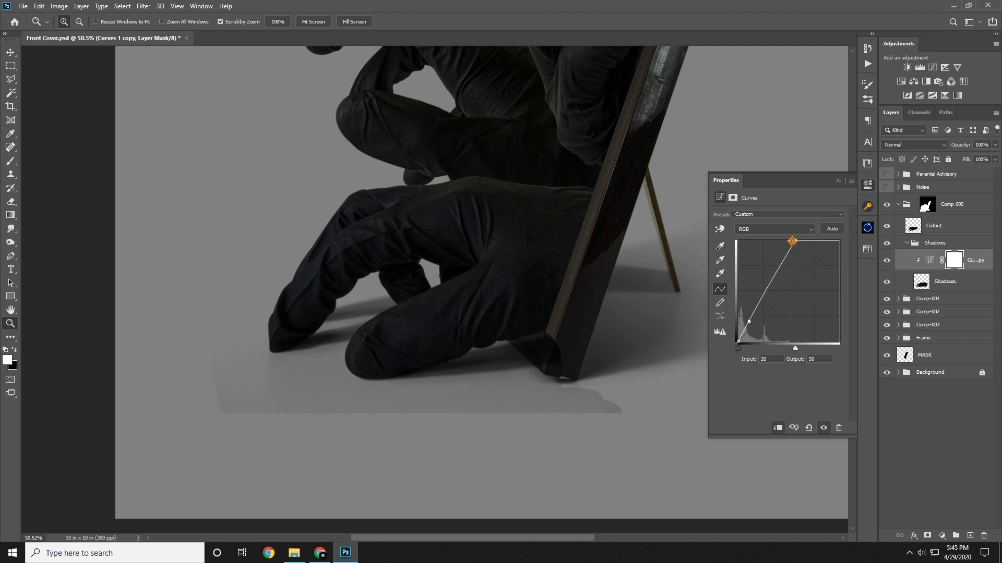
{"action": "left_click_drag", "start_coordinate": [792, 241], "coordinate": [788, 240]}
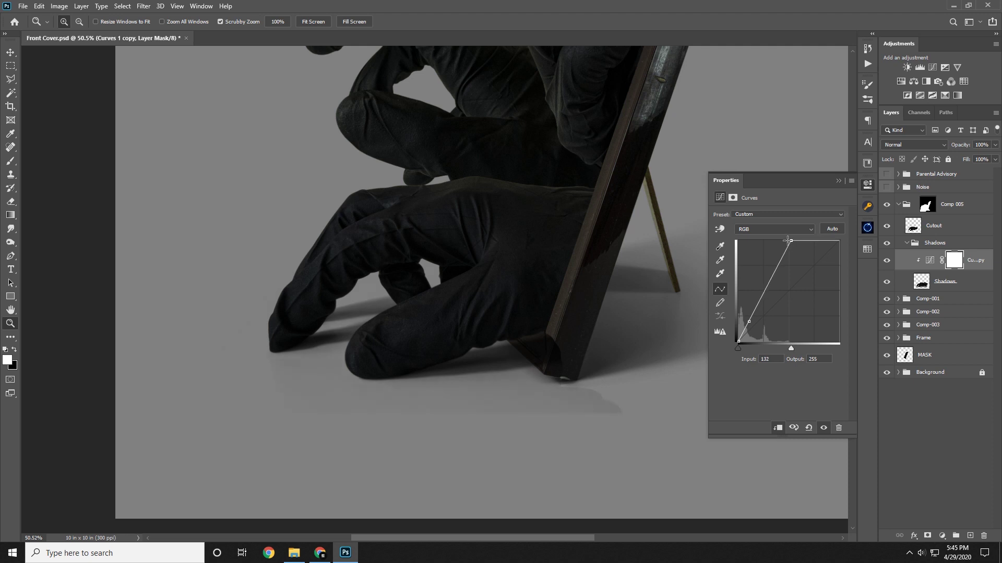
{"action": "left_click_drag", "start_coordinate": [749, 321], "coordinate": [746, 320]}
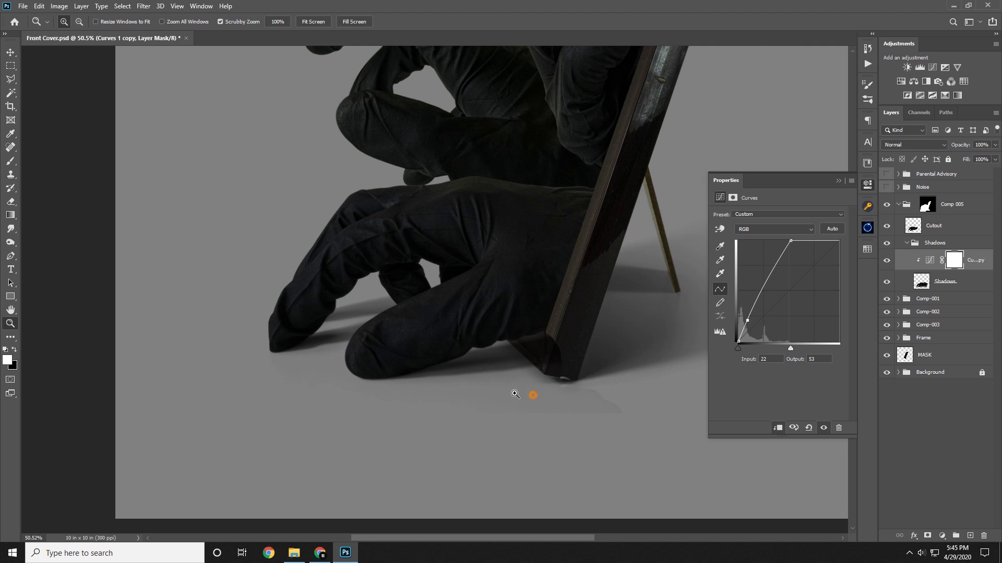
{"action": "left_click_drag", "start_coordinate": [515, 394], "coordinate": [483, 391]}
{"action": "left_click_drag", "start_coordinate": [408, 386], "coordinate": [509, 381]}
{"action": "left_click", "coordinate": [838, 181]}
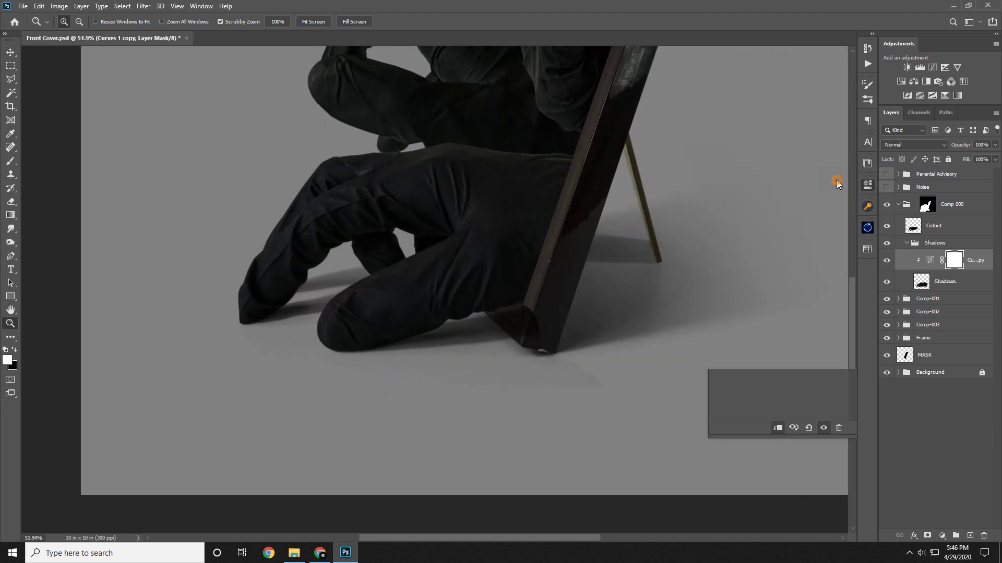
- Add a white layer mask to the Shadows layer inside the Comp 005 Shadows group
{"action": "left_click", "coordinate": [929, 266]}
{"action": "left_click", "coordinate": [961, 284]}
{"action": "left_click_drag", "start_coordinate": [491, 372], "coordinate": [514, 372]}
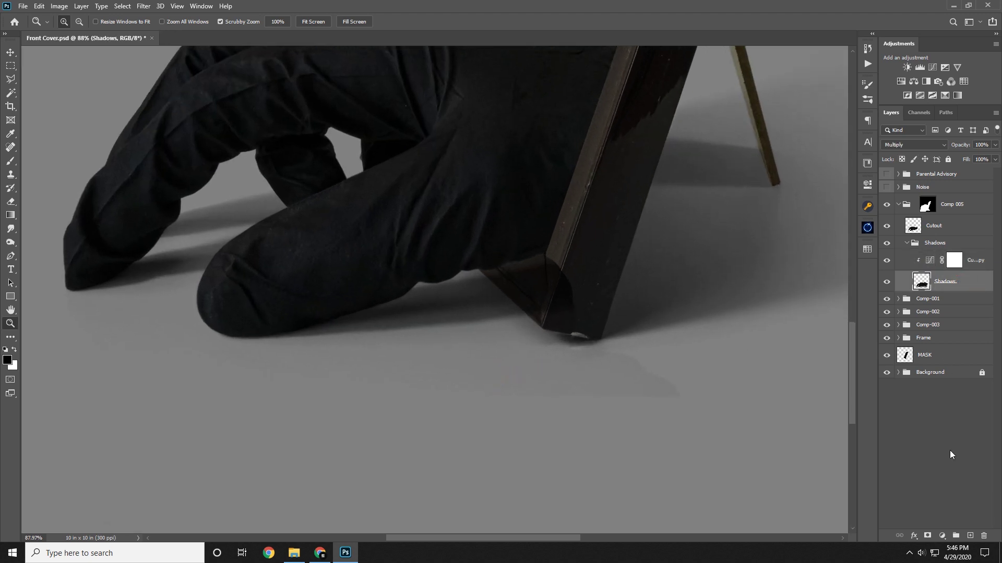
{"action": "left_click", "coordinate": [926, 536]}
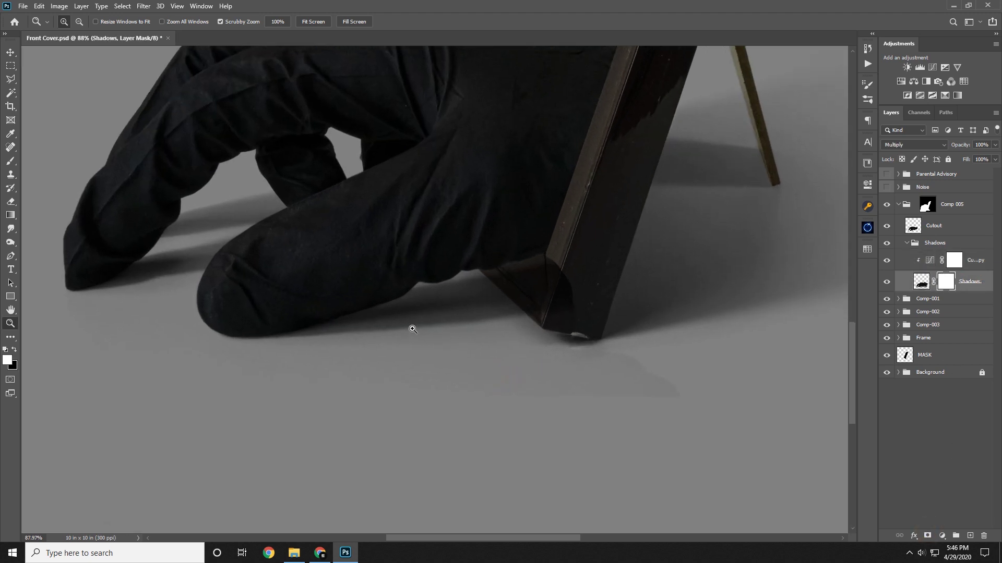
- Fade the leftover shadow edge on the floor below the frame, painting the mask with a soft black brush at 20% opacity
{"action": "key", "text": "b"}
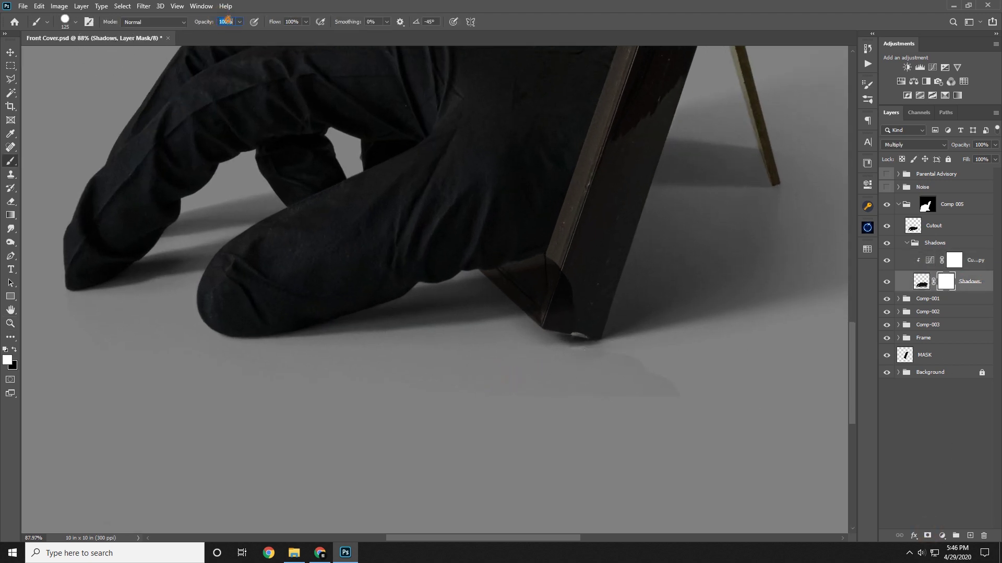
{"action": "left_click", "coordinate": [66, 24]}
{"action": "left_click", "coordinate": [98, 79]}
{"action": "left_click", "coordinate": [531, 2]}
{"action": "key", "text": "x"}
{"action": "left_click_drag", "start_coordinate": [629, 402], "coordinate": [568, 416]}
{"action": "left_click_drag", "start_coordinate": [637, 402], "coordinate": [688, 378]}
{"action": "left_click_drag", "start_coordinate": [704, 372], "coordinate": [516, 393]}
{"action": "left_click_drag", "start_coordinate": [659, 353], "coordinate": [501, 380]}
{"action": "left_click_drag", "start_coordinate": [680, 367], "coordinate": [554, 376]}
- Mask the hand's shadow off the frame's lower corner with progressively smaller soft black brush strokes
{"action": "mouse_move", "coordinate": [588, 320]}
{"action": "left_mouse_down"}
{"action": "mouse_move", "coordinate": [574, 332]}
{"action": "mouse_move", "coordinate": [581, 318]}
{"action": "left_mouse_up"}
{"action": "mouse_move", "coordinate": [588, 299]}
{"action": "left_mouse_down"}
{"action": "mouse_move", "coordinate": [586, 268]}
{"action": "mouse_move", "coordinate": [581, 329]}
{"action": "left_mouse_up"}
{"action": "left_click_drag", "start_coordinate": [580, 286], "coordinate": [582, 288]}
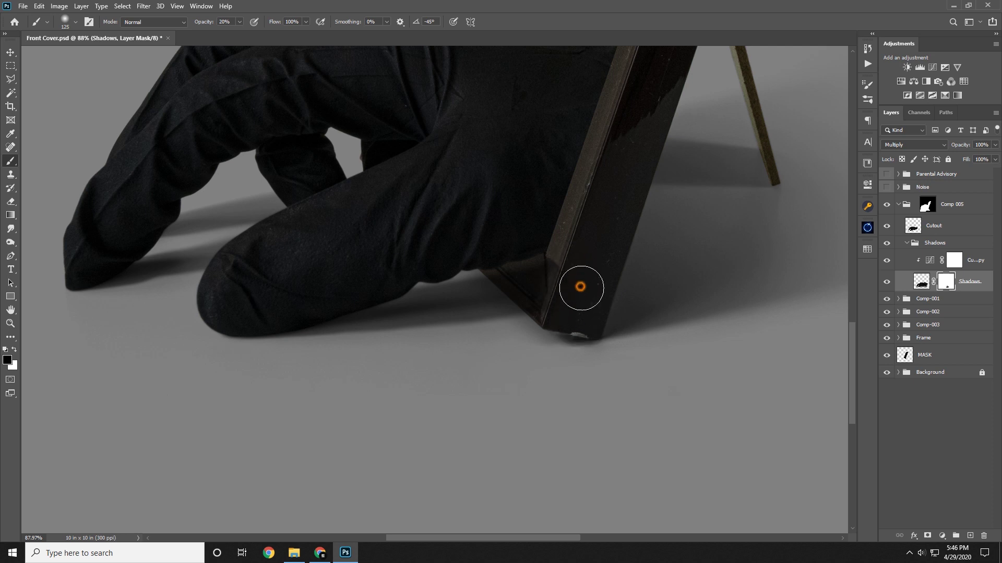
{"action": "key", "text": "bracketleft"}
{"action": "key", "text": "bracketleft"}
{"action": "left_click_drag", "start_coordinate": [578, 295], "coordinate": [572, 261]}
{"action": "mouse_move", "coordinate": [572, 264]}
{"action": "left_mouse_down"}
{"action": "mouse_move", "coordinate": [574, 277]}
{"action": "mouse_move", "coordinate": [566, 251]}
{"action": "mouse_move", "coordinate": [563, 302]}
{"action": "mouse_move", "coordinate": [562, 255]}
{"action": "left_mouse_up"}
{"action": "key", "text": "bracketleft"}
{"action": "key", "text": "bracketleft"}
{"action": "left_click", "coordinate": [565, 296]}
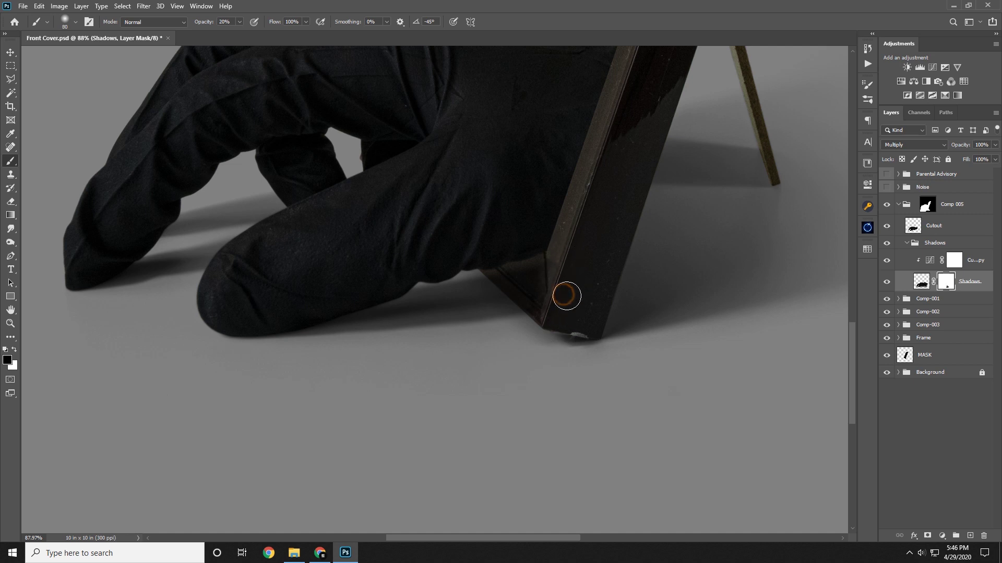
- Soften the remaining shadow edge across the floor in front of the frame with a larger mask brush
{"action": "key", "text": "bracketright"}
{"action": "key", "text": "bracketright"}
{"action": "key", "text": "bracketright"}
{"action": "key", "text": "bracketright"}
{"action": "key", "text": "bracketright"}
{"action": "key", "text": "bracketright"}
{"action": "left_click_drag", "start_coordinate": [651, 347], "coordinate": [475, 391]}
{"action": "key", "text": "bracketright"}
{"action": "mouse_move", "coordinate": [329, 407]}
{"action": "left_mouse_down"}
{"action": "mouse_move", "coordinate": [485, 387]}
{"action": "mouse_move", "coordinate": [508, 398]}
{"action": "left_mouse_up"}
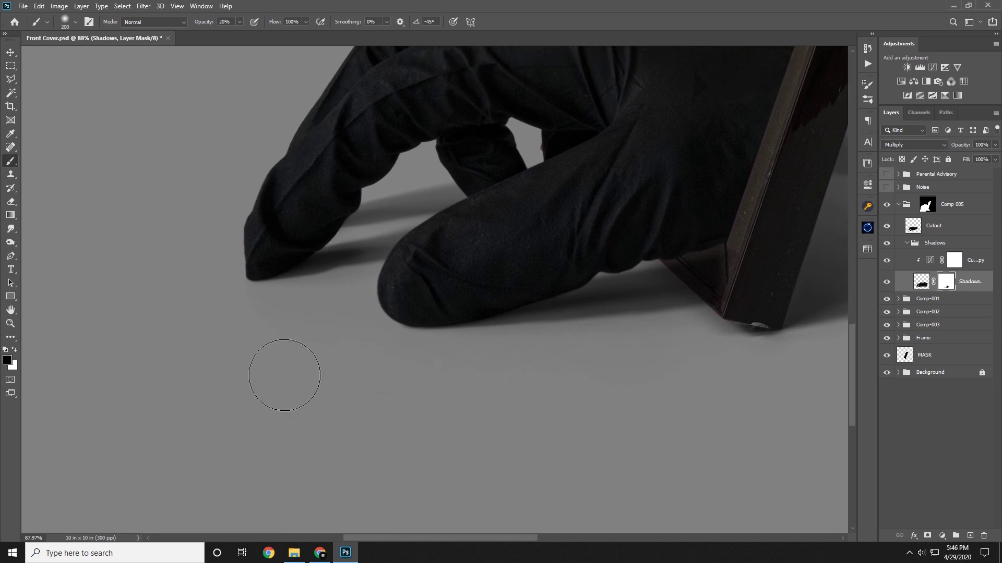
- Fade the shadow just below the frame's bottom corner with a 125 px mask brush, and review the whole cover
{"action": "key", "text": "bracketleft"}
{"action": "key", "text": "bracketleft"}
{"action": "key", "text": "bracketright"}
{"action": "key", "text": "bracketright"}
{"action": "key", "text": "bracketleft"}
{"action": "key", "text": "bracketleft"}
{"action": "mouse_move", "coordinate": [772, 332]}
{"action": "left_mouse_down"}
{"action": "mouse_move", "coordinate": [733, 340]}
{"action": "mouse_move", "coordinate": [798, 297]}
{"action": "mouse_move", "coordinate": [749, 366]}
{"action": "left_mouse_up"}
{"action": "key", "text": "ctrl+minus"}
{"action": "key", "text": "ctrl+minus"}
{"action": "key", "text": "ctrl+minus"}
{"action": "key", "text": "ctrl+minus"}
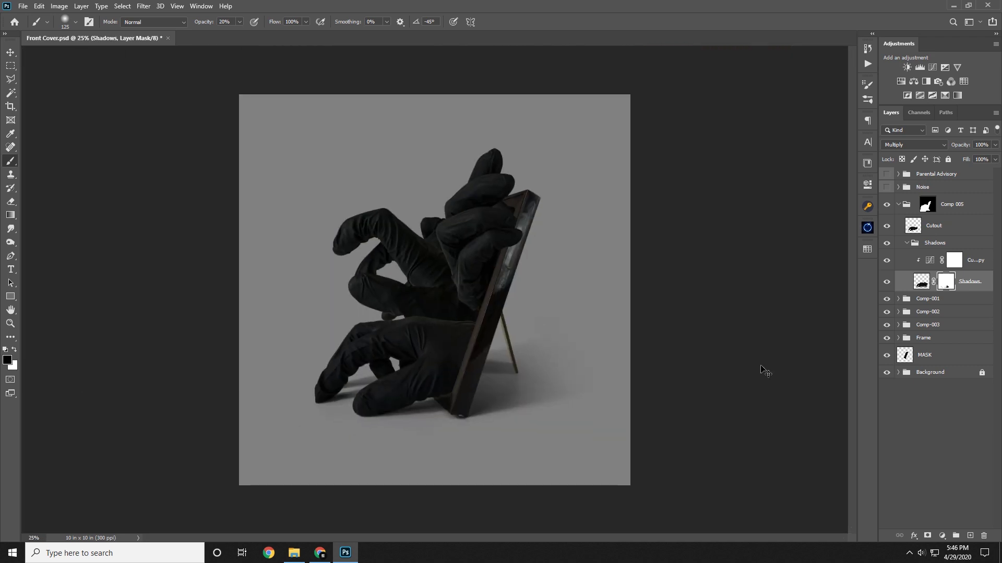
{"action": "key", "text": "ctrl+minus"}
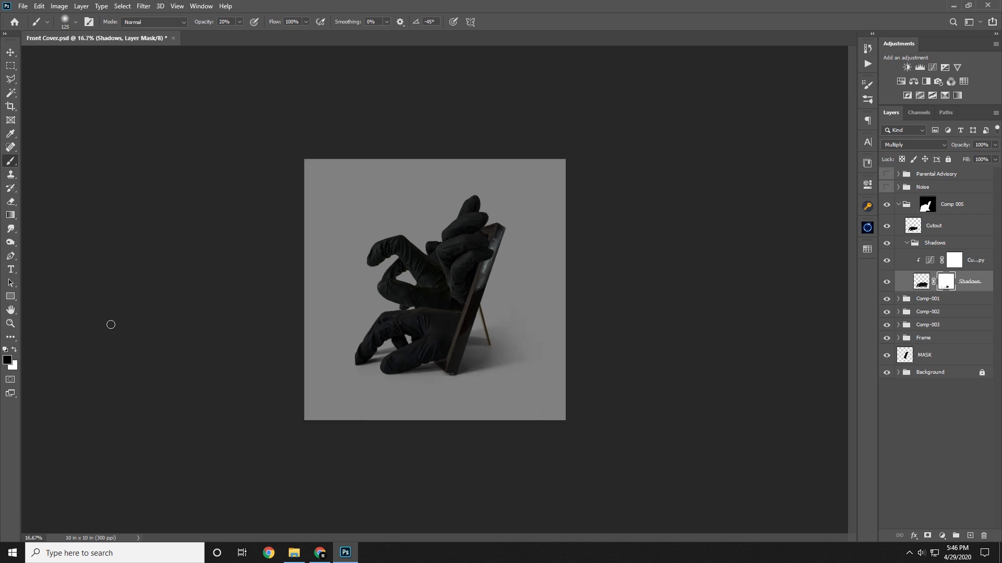
- Load the Frame group's Cutout outline as a selection and target the mask of the Shadows layer in Comp 005
{"action": "left_click", "coordinate": [10, 324]}
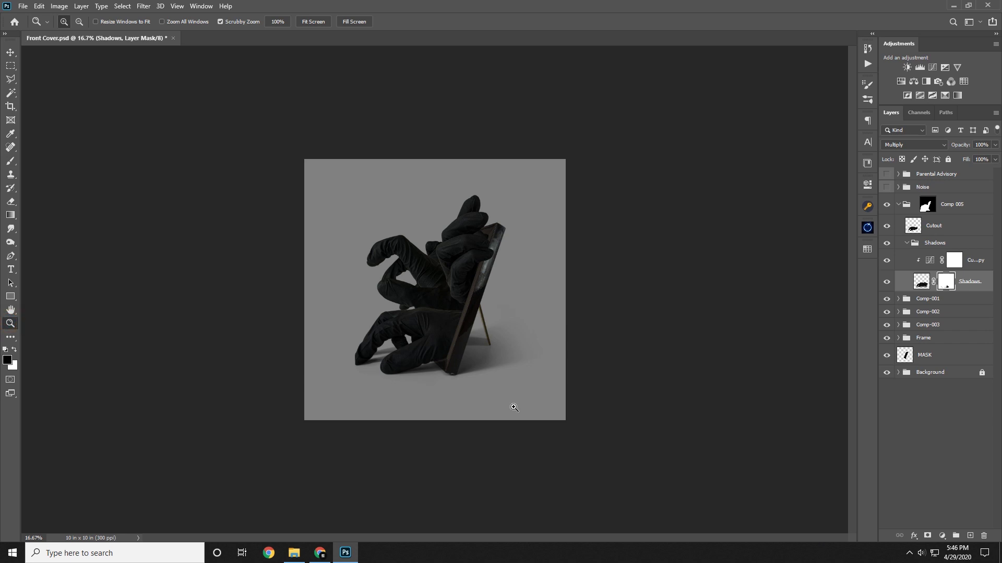
{"action": "left_click_drag", "start_coordinate": [421, 386], "coordinate": [499, 310]}
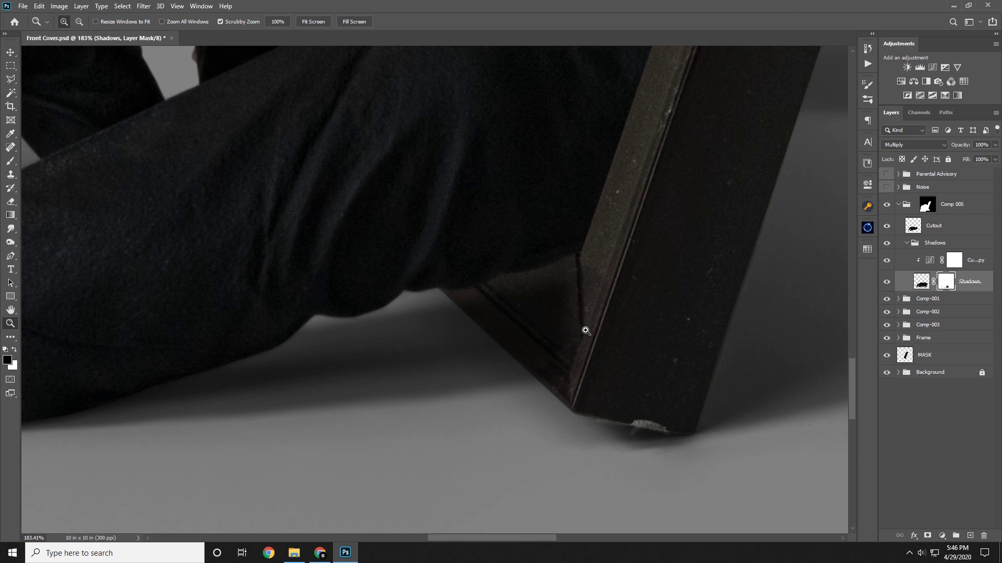
{"action": "key", "text": "s"}
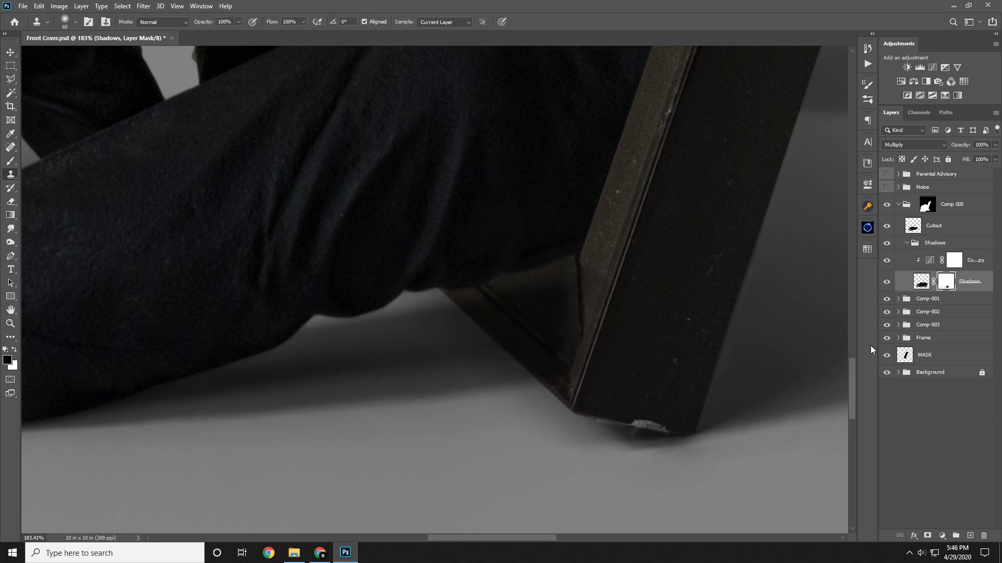
{"action": "left_click", "coordinate": [898, 338]}
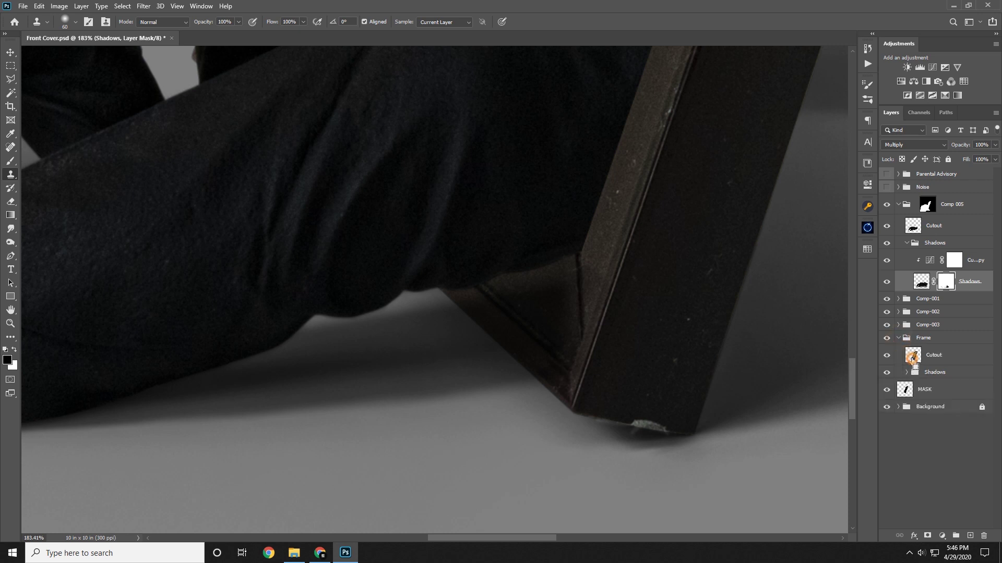
{"action": "left_click", "coordinate": [912, 359], "text": "ctrl"}
{"action": "left_click", "coordinate": [901, 338]}
{"action": "left_click", "coordinate": [898, 338]}
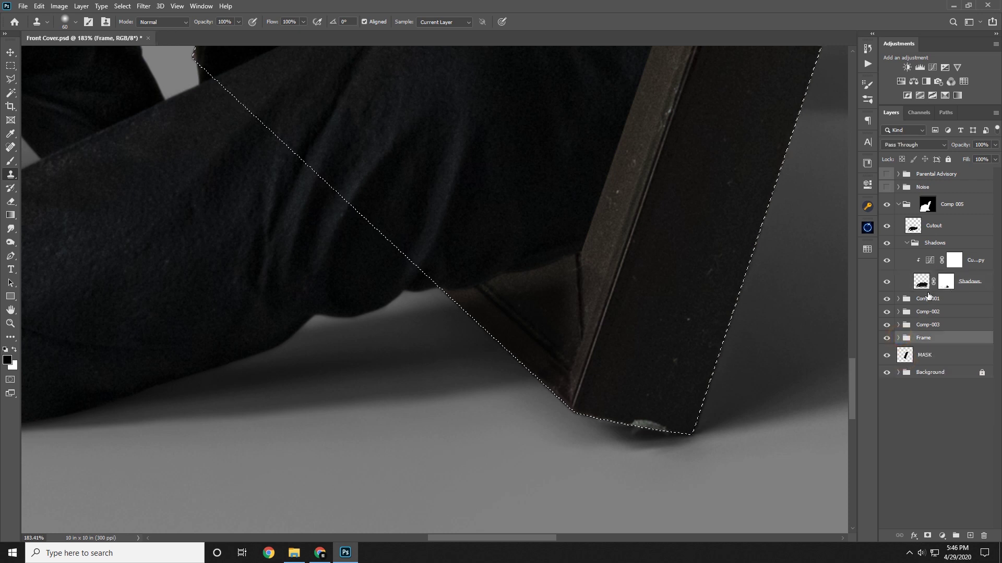
{"action": "left_click", "coordinate": [946, 284]}
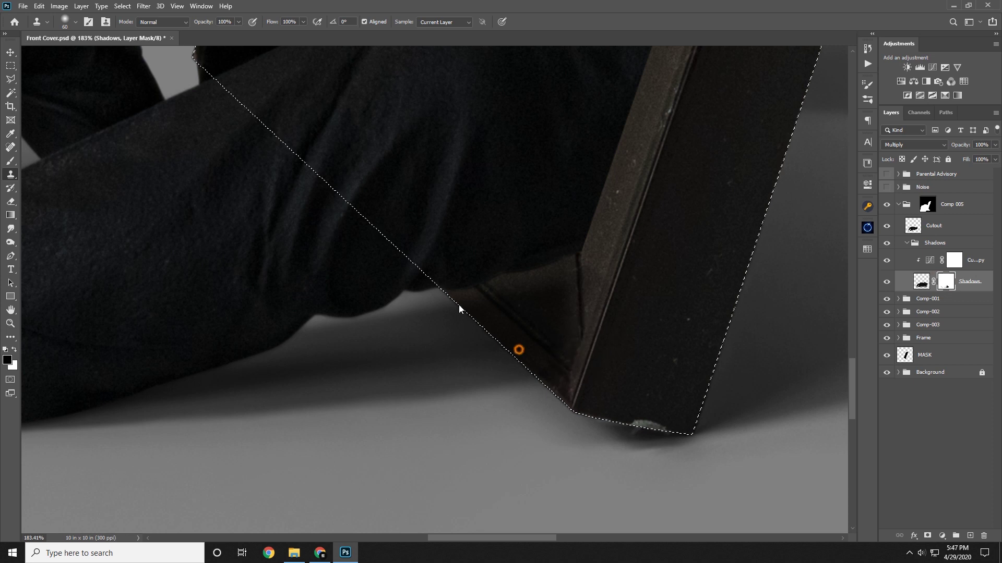
{"action": "left_click", "coordinate": [519, 350]}
{"action": "left_click", "coordinate": [707, 202]}
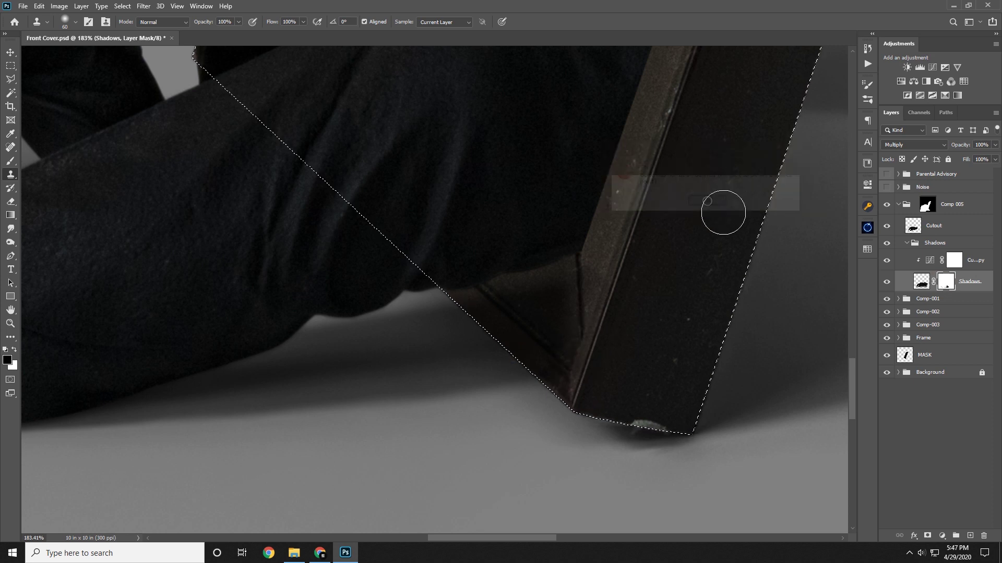
{"action": "left_click", "coordinate": [944, 286]}
{"action": "left_click", "coordinate": [526, 320]}
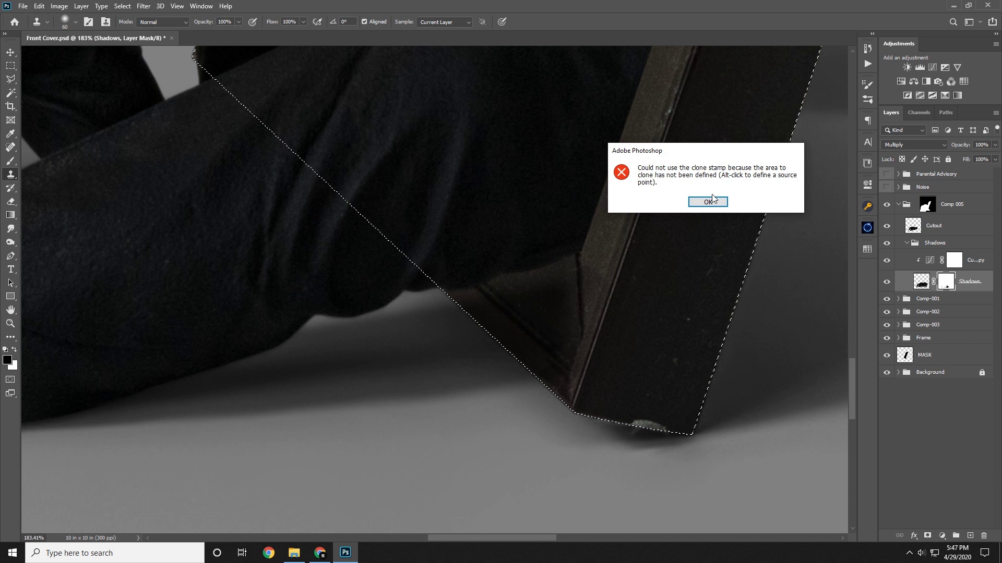
{"action": "left_click", "coordinate": [708, 201]}
- Mask out the hand shadow over the frame's lower corner with a black brush at size 80 and 20% opacity, and deselect
{"action": "key", "text": "b"}
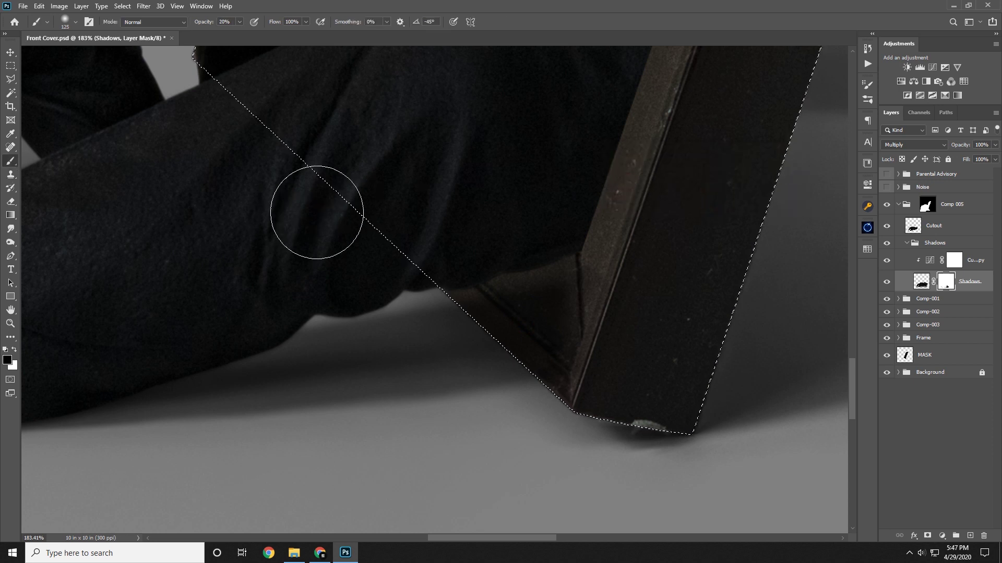
{"action": "key", "text": "bracketleft"}
{"action": "key", "text": "bracketleft"}
{"action": "key", "text": "bracketleft"}
{"action": "key", "text": "bracketleft"}
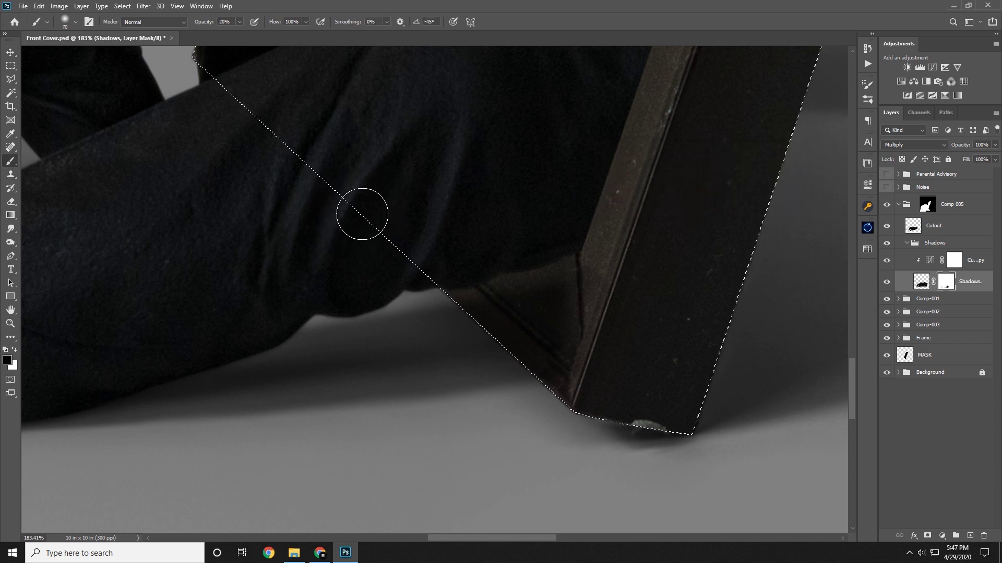
{"action": "key", "text": "bracketright"}
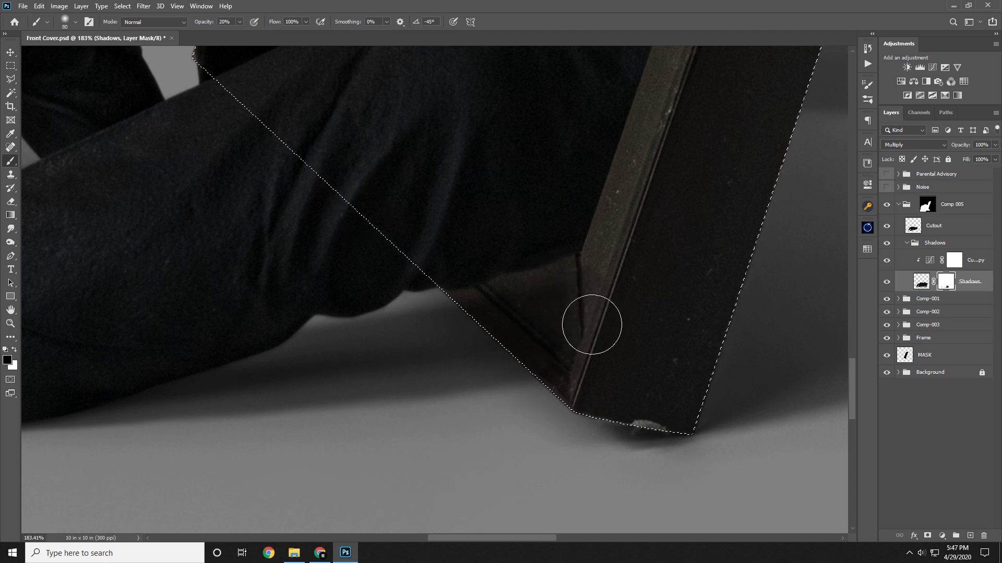
{"action": "left_click_drag", "start_coordinate": [561, 336], "coordinate": [609, 405]}
{"action": "left_click_drag", "start_coordinate": [506, 336], "coordinate": [614, 404]}
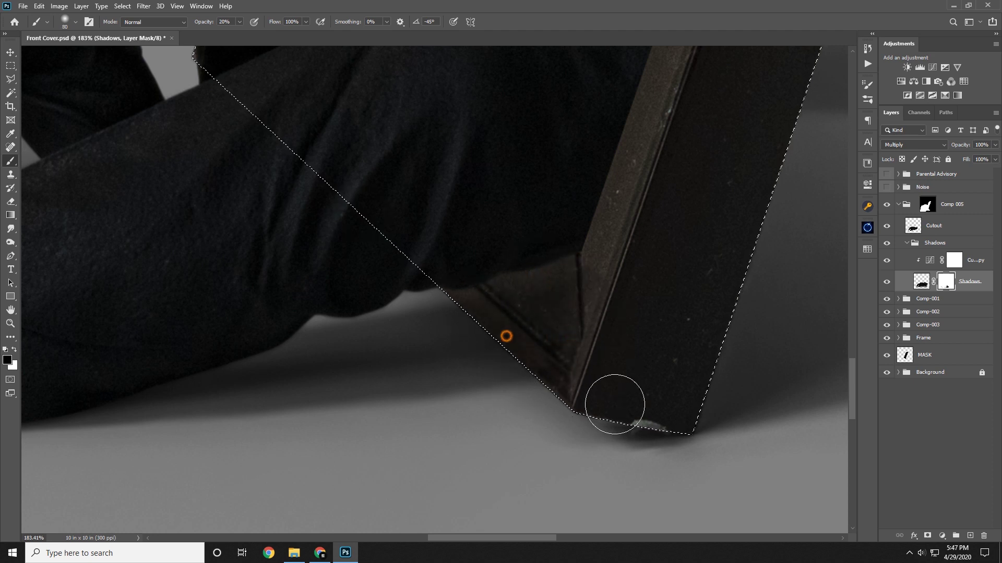
{"action": "left_click_drag", "start_coordinate": [561, 327], "coordinate": [646, 358]}
{"action": "left_click_drag", "start_coordinate": [593, 302], "coordinate": [579, 296]}
{"action": "left_click_drag", "start_coordinate": [526, 340], "coordinate": [478, 327]}
{"action": "left_click_drag", "start_coordinate": [555, 352], "coordinate": [518, 342]}
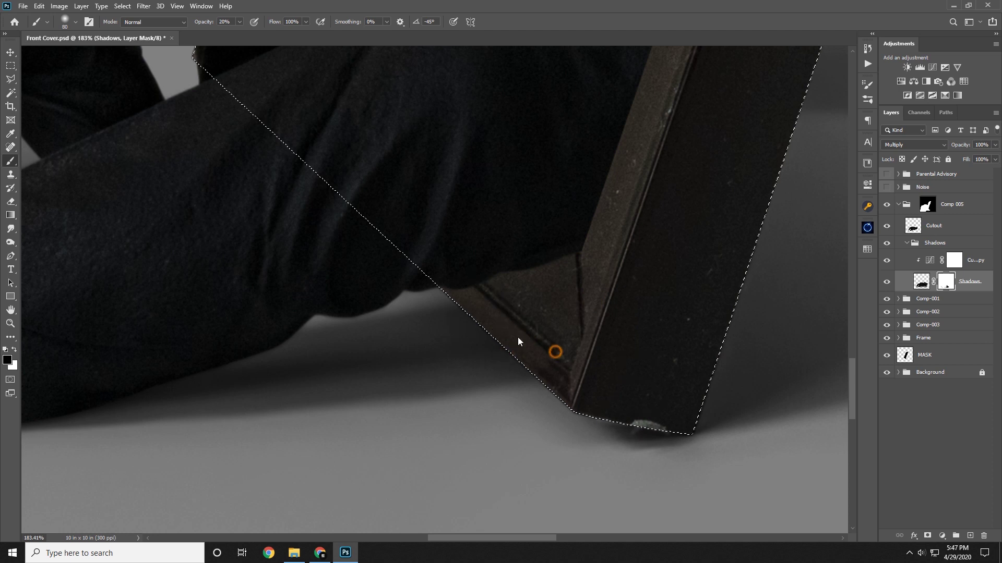
{"action": "left_click_drag", "start_coordinate": [581, 313], "coordinate": [662, 327]}
{"action": "left_click_drag", "start_coordinate": [618, 275], "coordinate": [475, 264]}
{"action": "left_click_drag", "start_coordinate": [501, 335], "coordinate": [615, 402]}
{"action": "left_click_drag", "start_coordinate": [553, 295], "coordinate": [631, 304]}
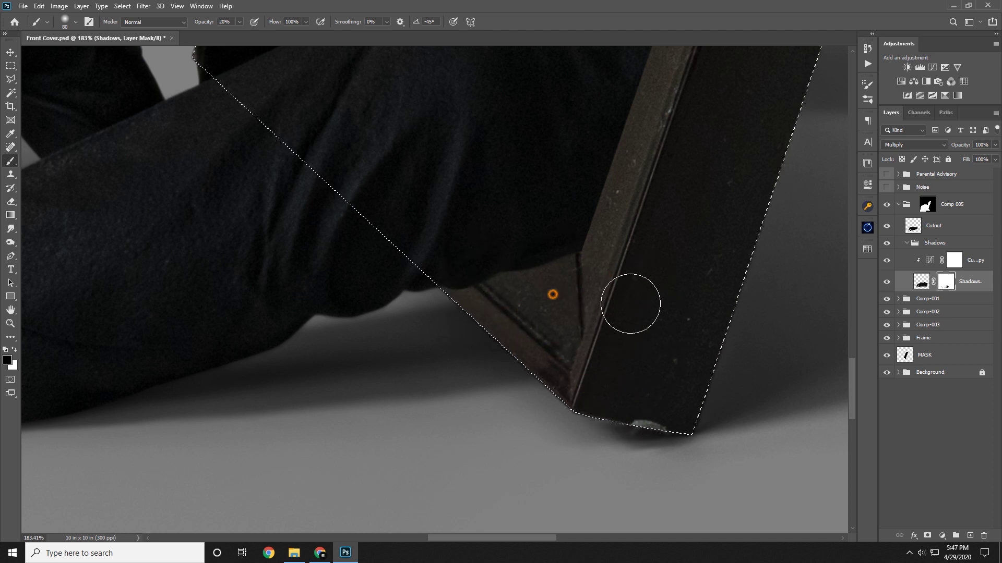
{"action": "left_click_drag", "start_coordinate": [533, 336], "coordinate": [624, 395]}
{"action": "mouse_move", "coordinate": [489, 282]}
{"action": "left_mouse_down"}
{"action": "mouse_move", "coordinate": [486, 264]}
{"action": "mouse_move", "coordinate": [454, 300]}
{"action": "left_mouse_up"}
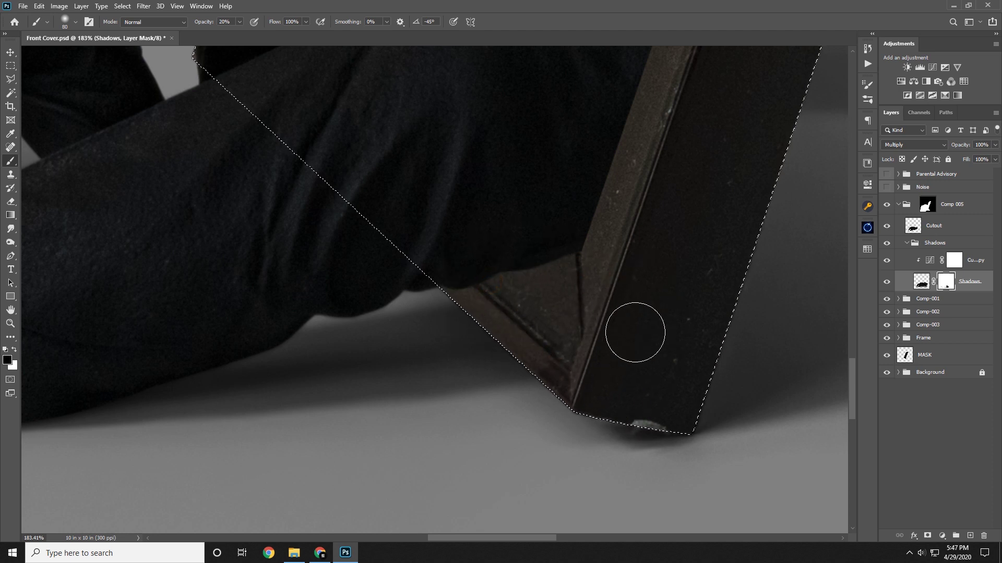
{"action": "key", "text": "ctrl+d"}
- Inspect the frame's lower corner and collapse the Shadows and Comp 005 groups
{"action": "left_click", "coordinate": [11, 324]}
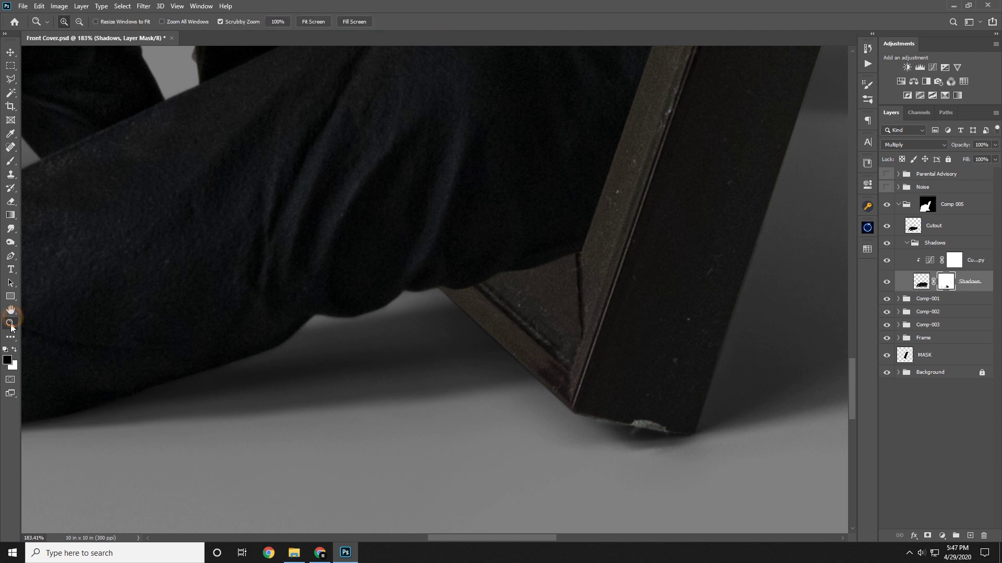
{"action": "left_click_drag", "start_coordinate": [570, 300], "coordinate": [466, 307]}
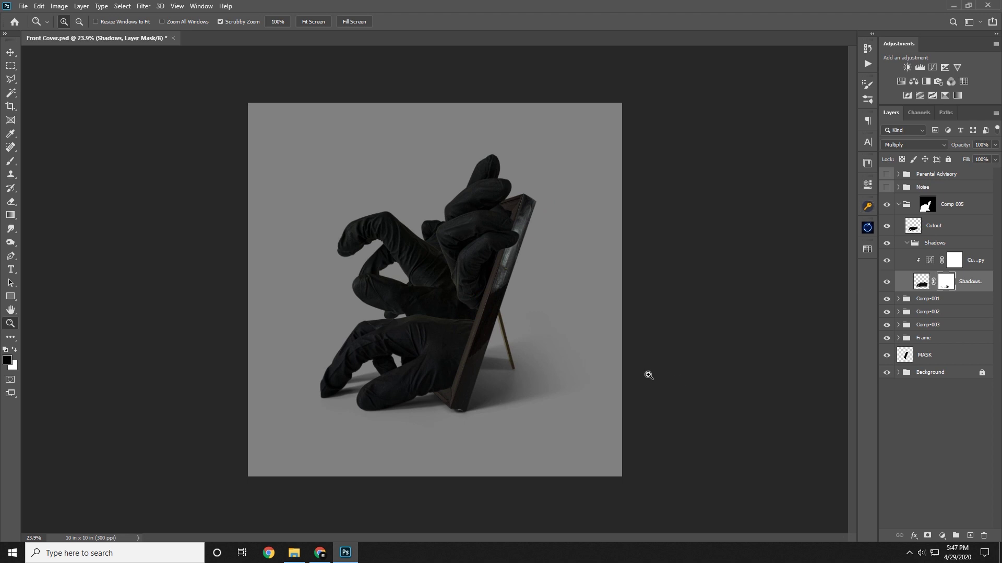
{"action": "left_click_drag", "start_coordinate": [473, 418], "coordinate": [493, 406]}
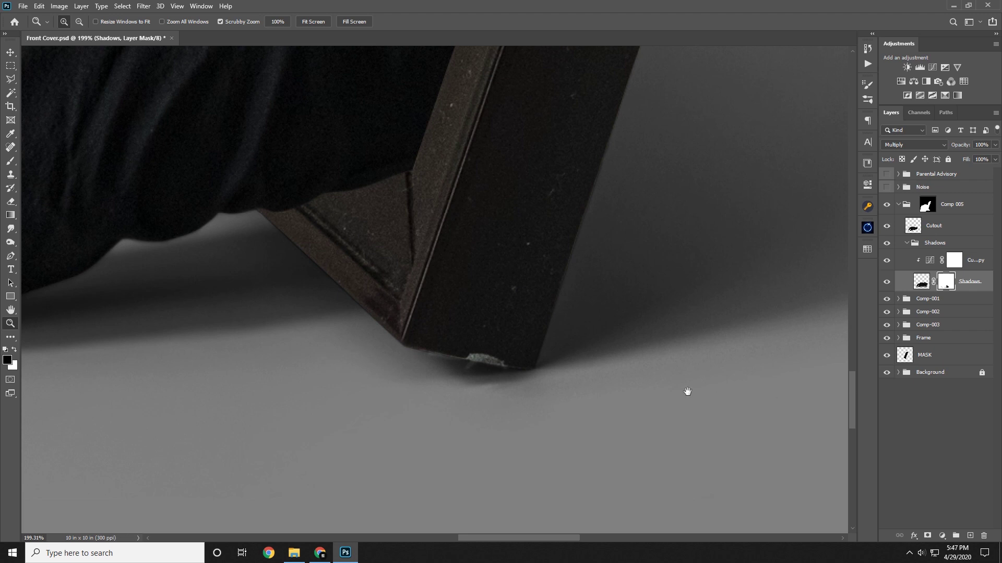
{"action": "left_click_drag", "start_coordinate": [688, 391], "coordinate": [715, 330]}
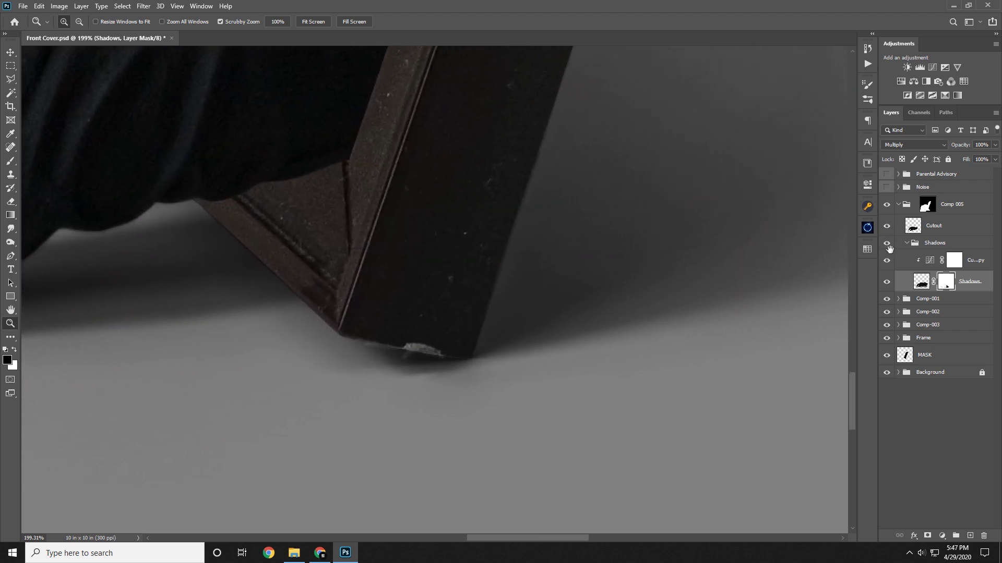
{"action": "left_click", "coordinate": [907, 244]}
{"action": "left_click", "coordinate": [907, 243]}
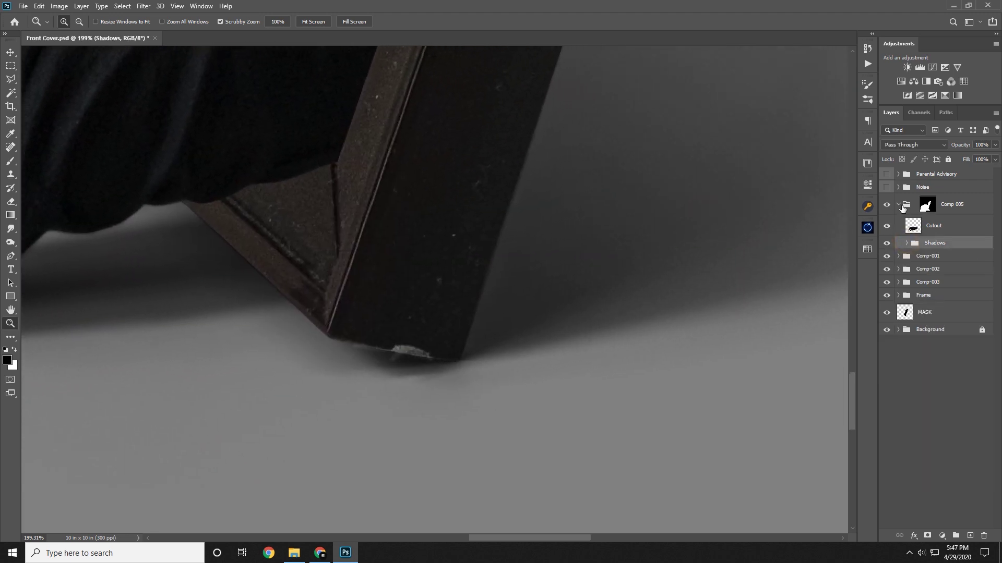
{"action": "left_click", "coordinate": [898, 204]}
{"action": "left_click_drag", "start_coordinate": [567, 275], "coordinate": [462, 289]}
{"action": "left_click", "coordinate": [447, 298]}
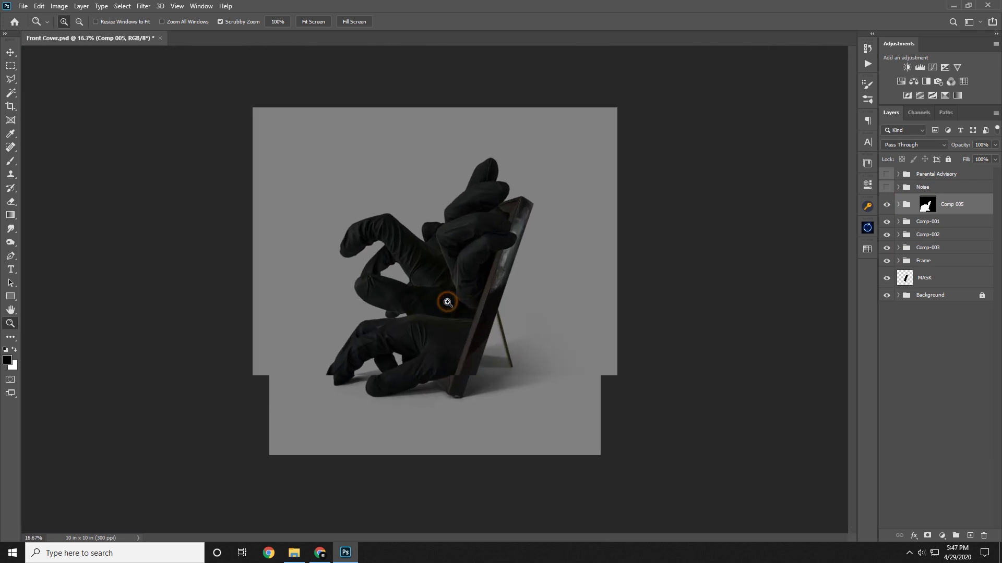
- Move the MASK layer into the Frame group beneath its Shadows group and hide it
{"action": "left_click", "coordinate": [898, 260]}
{"action": "left_click_drag", "start_coordinate": [944, 312], "coordinate": [949, 303]}
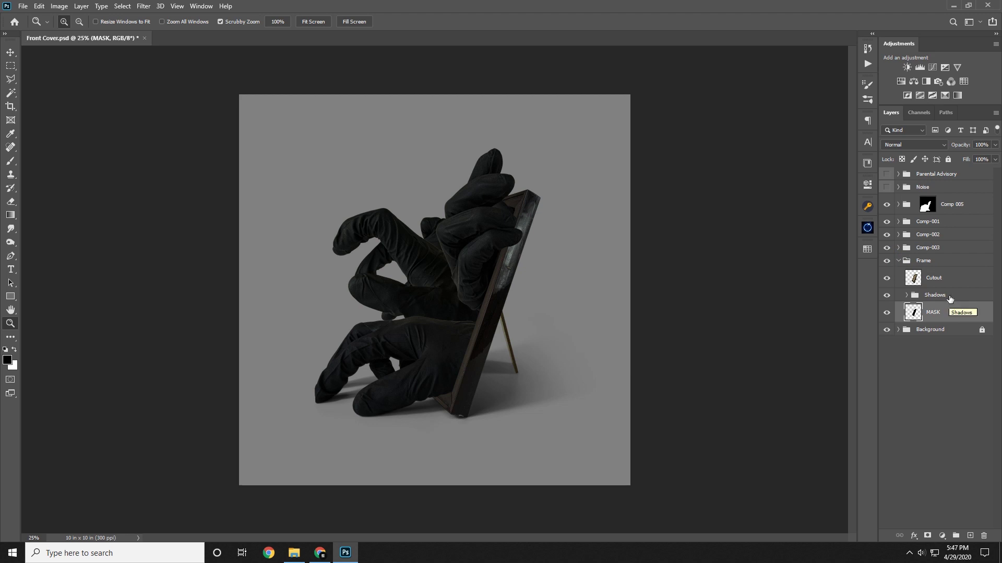
{"action": "left_click", "coordinate": [885, 312]}
{"action": "left_click", "coordinate": [886, 313]}
{"action": "left_click", "coordinate": [885, 312]}
{"action": "left_click", "coordinate": [898, 260]}
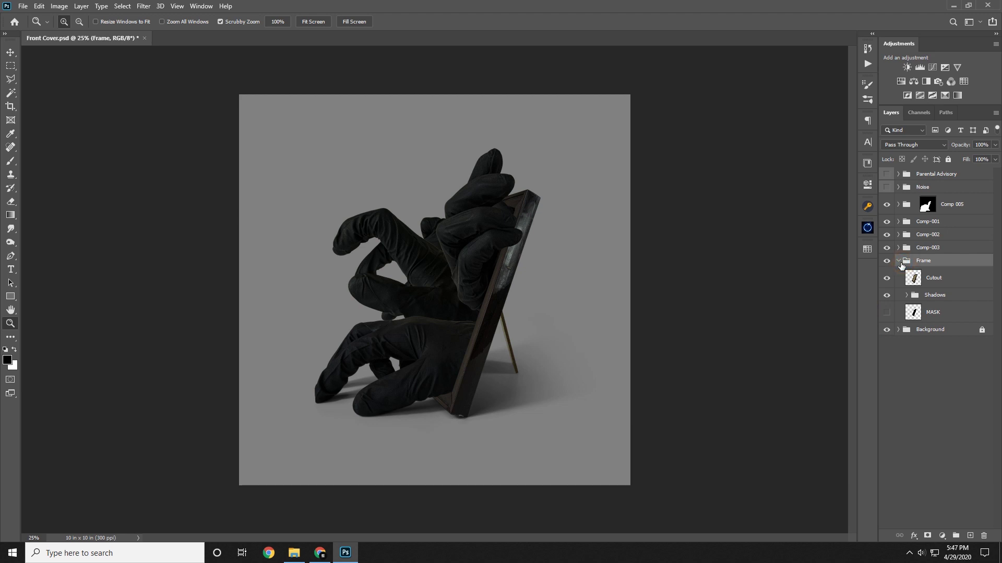
{"action": "left_click", "coordinate": [901, 312]}
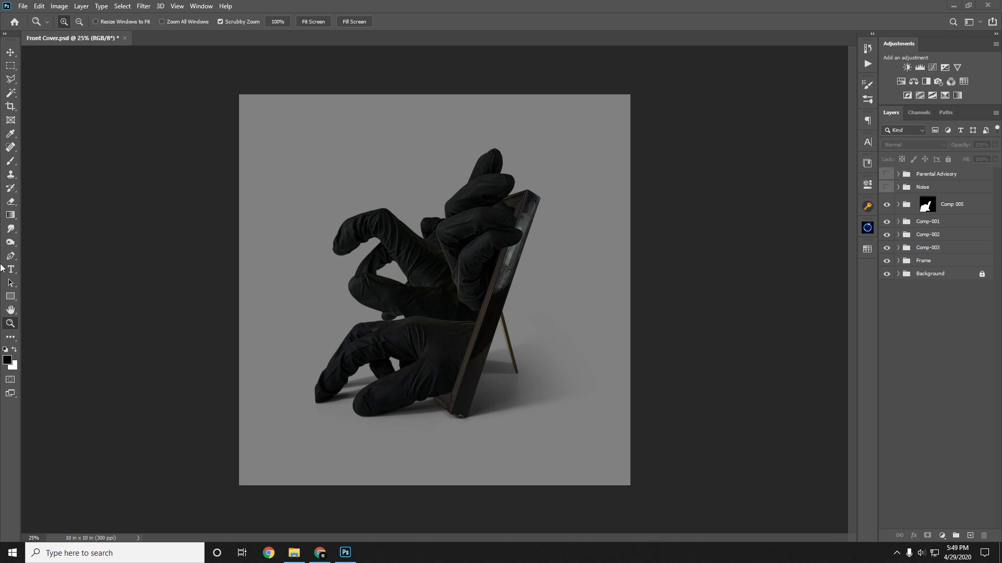
- Examine the upper gloves, their overlaps and the frame edges up close
{"action": "left_click_drag", "start_coordinate": [432, 277], "coordinate": [305, 464]}
{"action": "left_click_drag", "start_coordinate": [488, 281], "coordinate": [437, 450]}
{"action": "left_click_drag", "start_coordinate": [490, 246], "coordinate": [506, 433]}
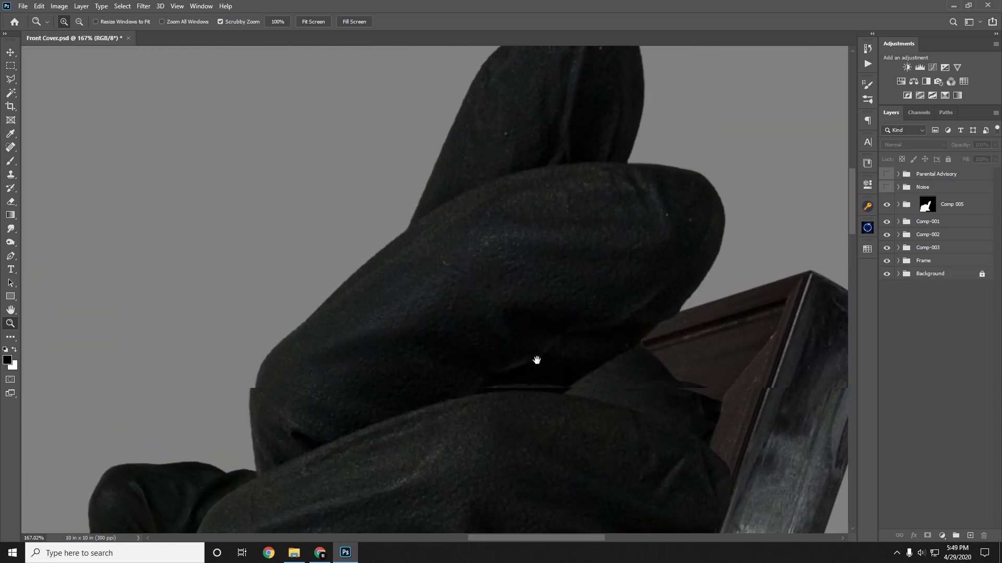
{"action": "left_click_drag", "start_coordinate": [537, 360], "coordinate": [605, 151]}
{"action": "left_click_drag", "start_coordinate": [543, 391], "coordinate": [606, 263]}
{"action": "left_click_drag", "start_coordinate": [562, 357], "coordinate": [637, 266]}
{"action": "left_click_drag", "start_coordinate": [423, 340], "coordinate": [615, 302]}
{"action": "left_click_drag", "start_coordinate": [529, 328], "coordinate": [476, 422]}
{"action": "left_click_drag", "start_coordinate": [489, 353], "coordinate": [425, 418]}
{"action": "left_click_drag", "start_coordinate": [551, 357], "coordinate": [459, 338]}
{"action": "left_click", "coordinate": [441, 242]}
{"action": "left_click_drag", "start_coordinate": [442, 241], "coordinate": [478, 249]}
{"action": "left_click_drag", "start_coordinate": [477, 249], "coordinate": [536, 236]}
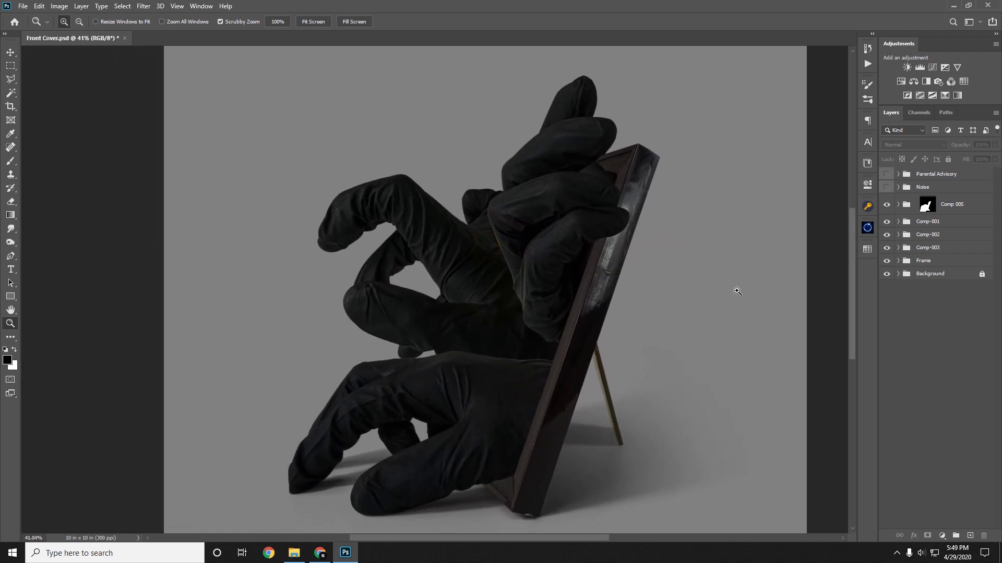
- Set the system speaker volume to 10
{"action": "left_click", "coordinate": [921, 553]}
{"action": "left_click_drag", "start_coordinate": [871, 528], "coordinate": [862, 528]}
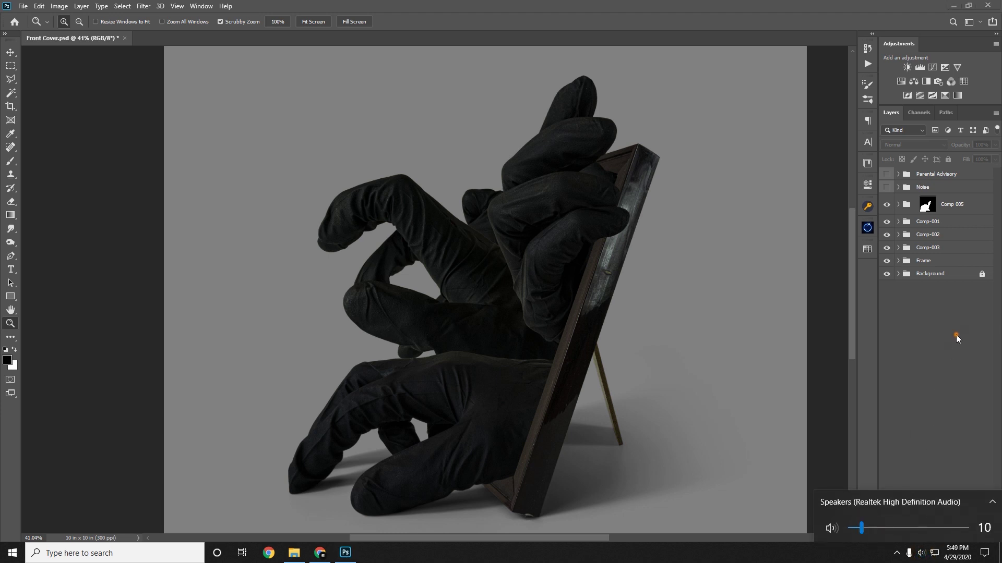
{"action": "left_click", "coordinate": [944, 317]}
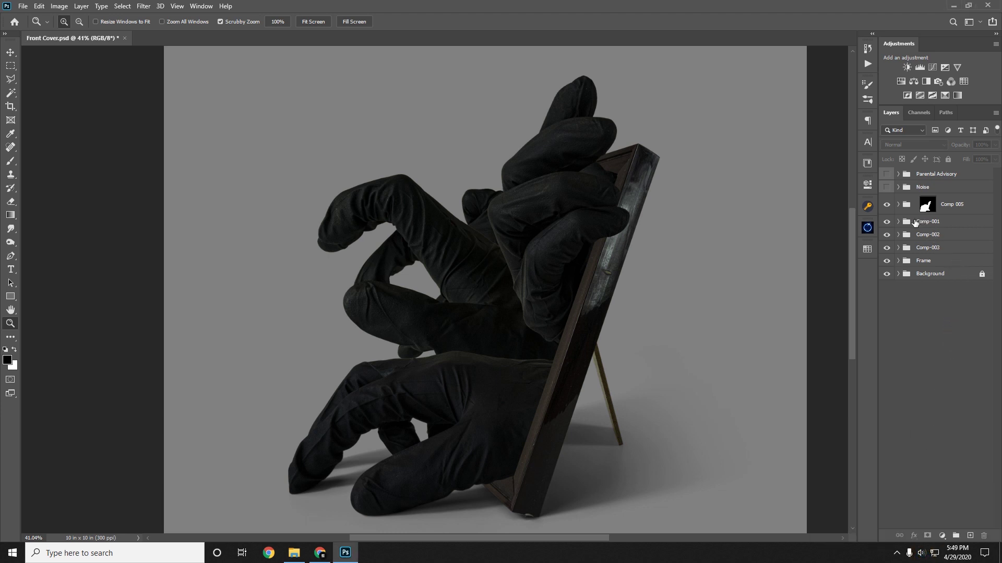
- Add a Hue/Saturation adjustment clipped to the Cutout layer in Comp 005
{"action": "left_click", "coordinate": [893, 223]}
{"action": "left_click", "coordinate": [894, 223]}
{"action": "left_click", "coordinate": [898, 205]}
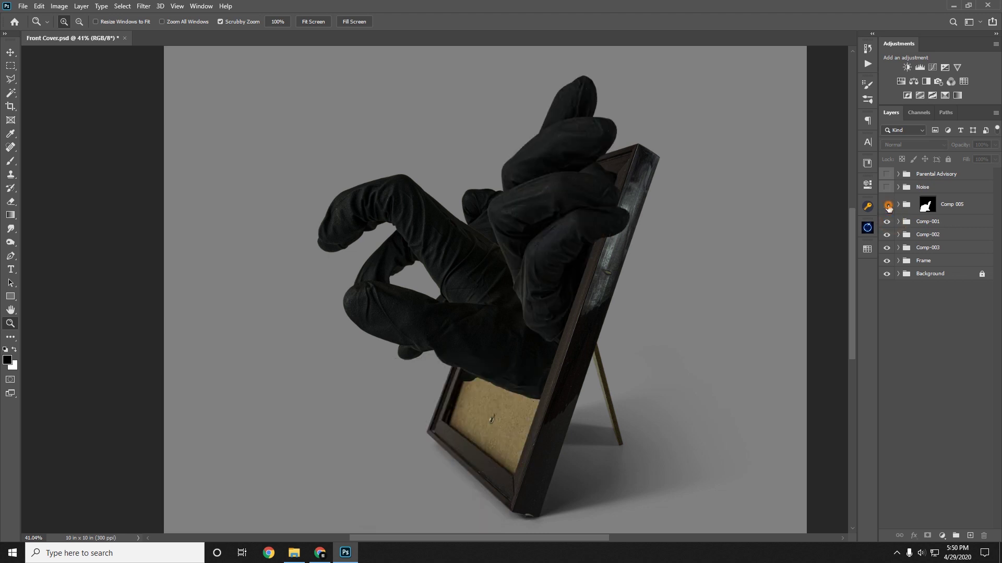
{"action": "left_click", "coordinate": [897, 205]}
{"action": "left_click", "coordinate": [899, 205]}
{"action": "left_click", "coordinate": [907, 226]}
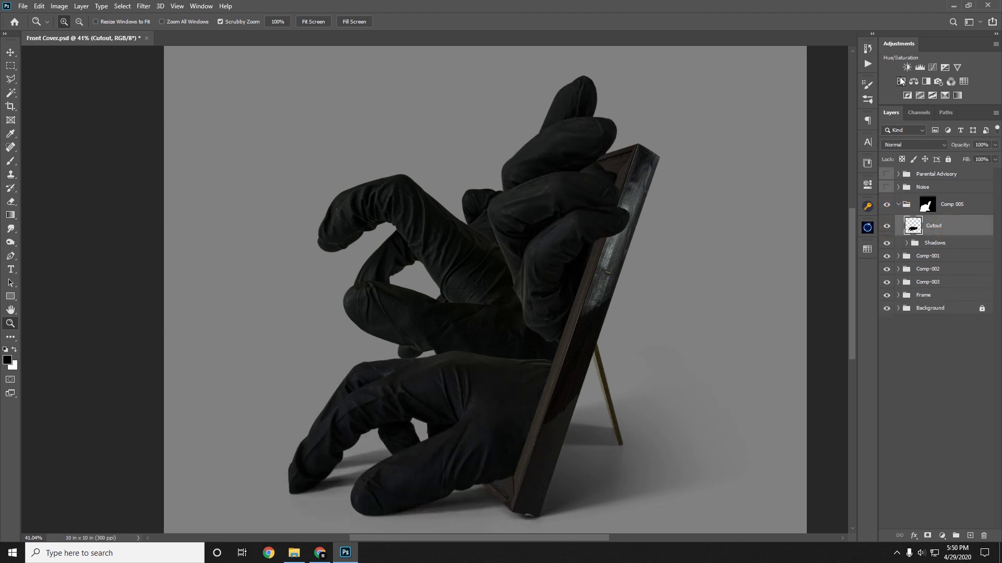
{"action": "left_click", "coordinate": [901, 81]}
{"action": "left_click", "coordinate": [777, 428]}
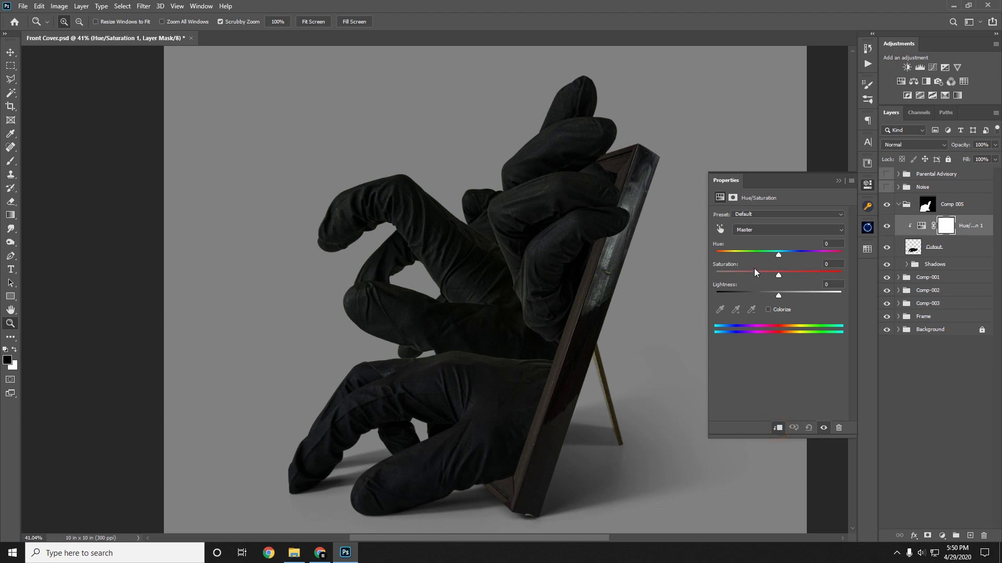
- Raise the Hue/Saturation adjustment's saturation to +88 and examine the colour cast across the lower glove
{"action": "left_click_drag", "start_coordinate": [755, 269], "coordinate": [846, 266]}
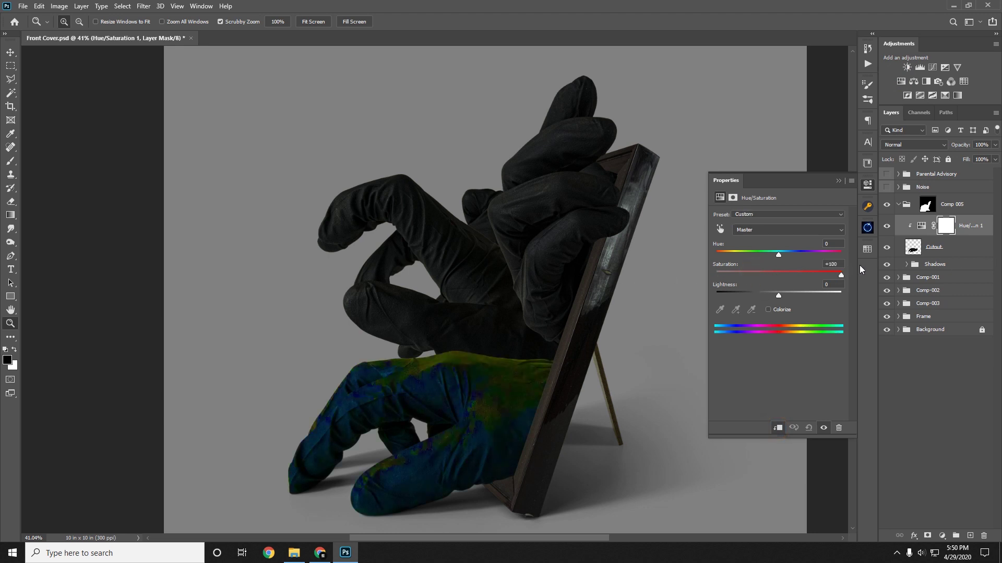
{"action": "left_click_drag", "start_coordinate": [847, 267], "coordinate": [833, 272]}
{"action": "left_click_drag", "start_coordinate": [464, 453], "coordinate": [432, 446]}
{"action": "left_click_drag", "start_coordinate": [395, 340], "coordinate": [432, 374]}
{"action": "left_click_drag", "start_coordinate": [454, 334], "coordinate": [502, 341]}
{"action": "left_click_drag", "start_coordinate": [508, 393], "coordinate": [369, 418]}
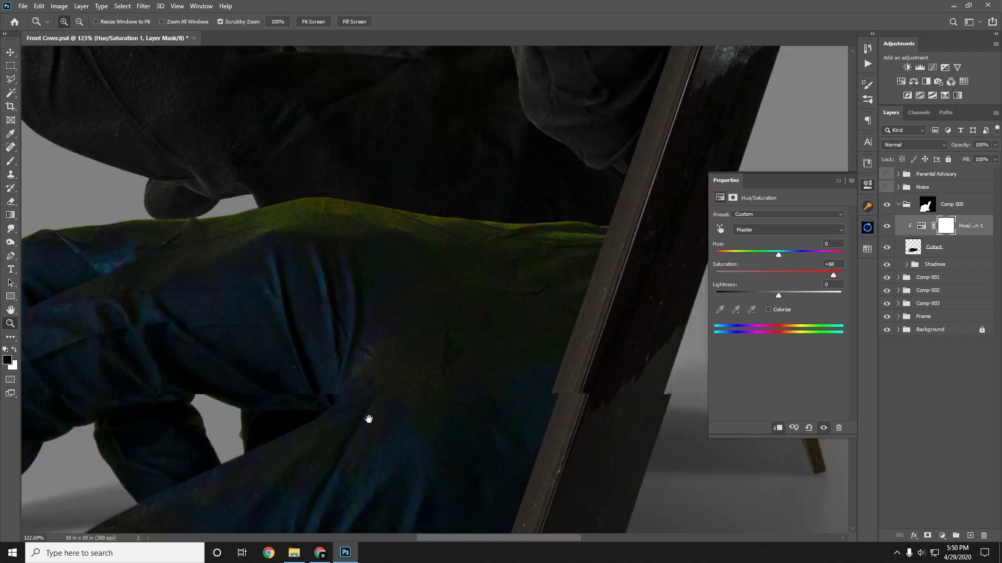
{"action": "left_click_drag", "start_coordinate": [440, 358], "coordinate": [364, 332]}
{"action": "left_click", "coordinate": [365, 333]}
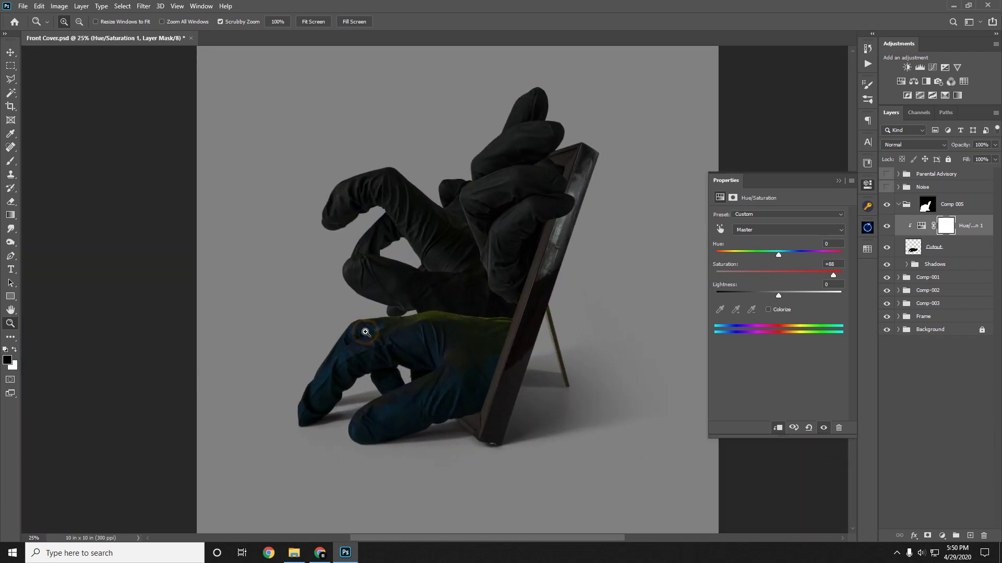
- Set the lower glove's Hue/Saturation adjustment to a saturation of -100
{"action": "left_click_drag", "start_coordinate": [833, 274], "coordinate": [709, 277]}
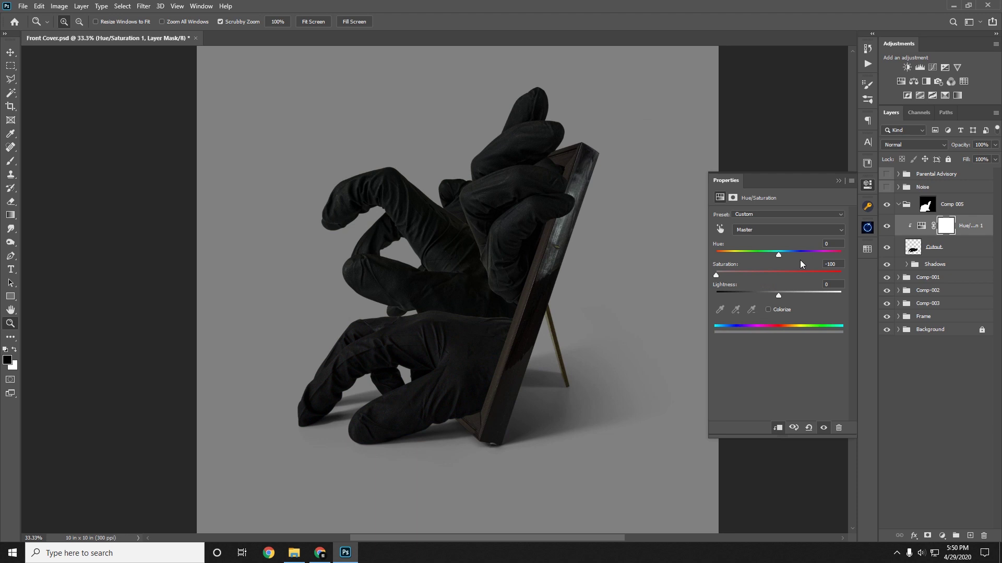
- Add a Hue/Saturation adjustment clipped to the Comp-001 layer and set its saturation to -100
{"action": "left_click", "coordinate": [839, 182]}
{"action": "left_click", "coordinate": [898, 204]}
{"action": "left_click", "coordinate": [899, 222]}
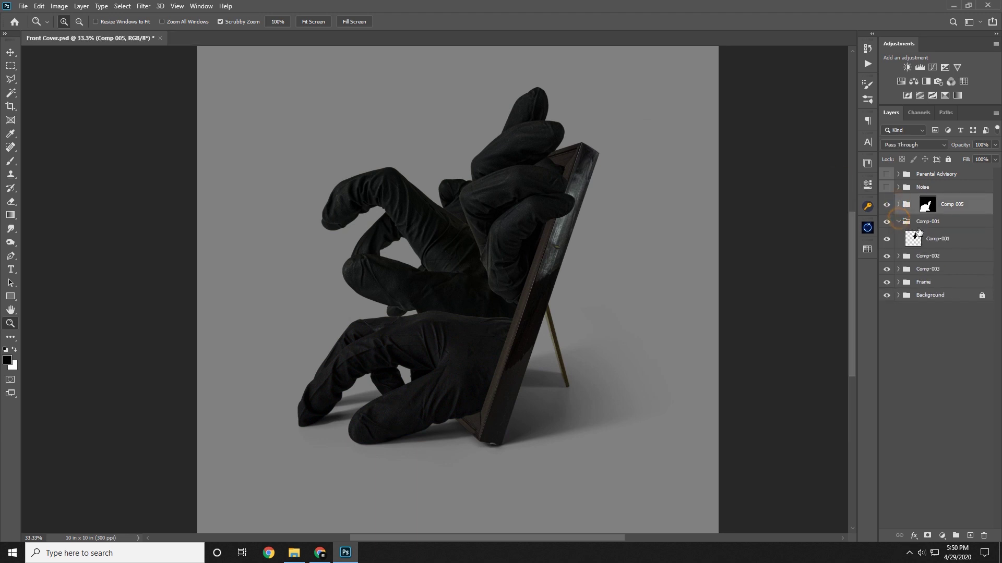
{"action": "left_click", "coordinate": [920, 236]}
{"action": "left_click", "coordinate": [902, 85]}
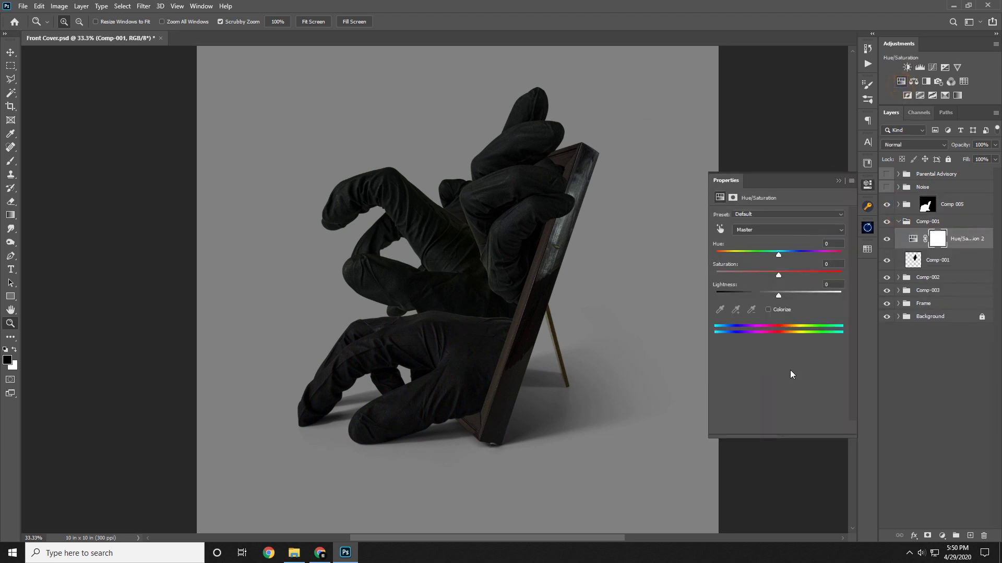
{"action": "left_click", "coordinate": [778, 428]}
{"action": "left_click_drag", "start_coordinate": [749, 273], "coordinate": [632, 280]}
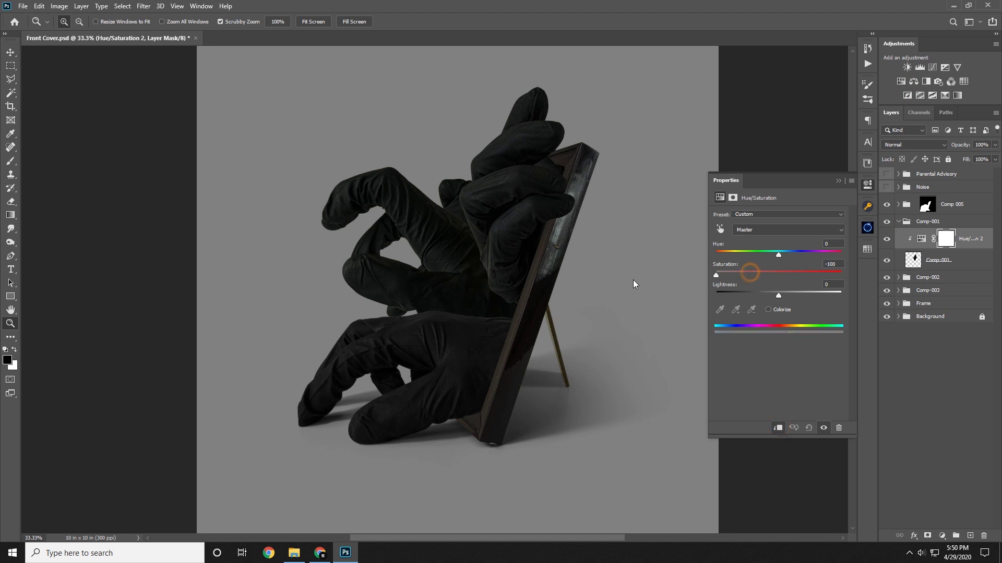
{"action": "left_click", "coordinate": [838, 181]}
{"action": "left_click", "coordinate": [899, 221]}
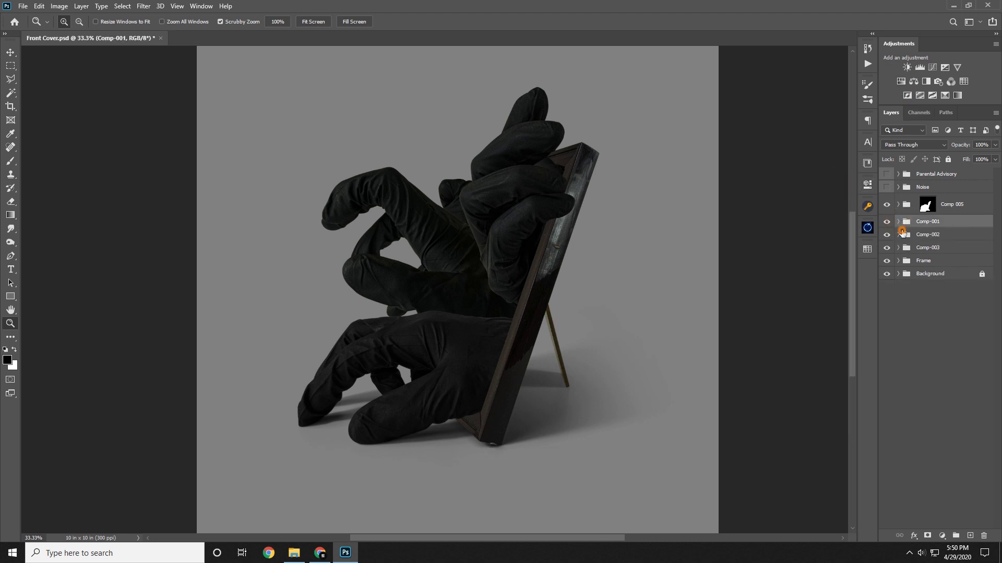
- Add a Hue/Saturation adjustment clipped to the Comp-002 layer and set its saturation to -100
{"action": "left_click", "coordinate": [899, 235]}
{"action": "left_click", "coordinate": [971, 251]}
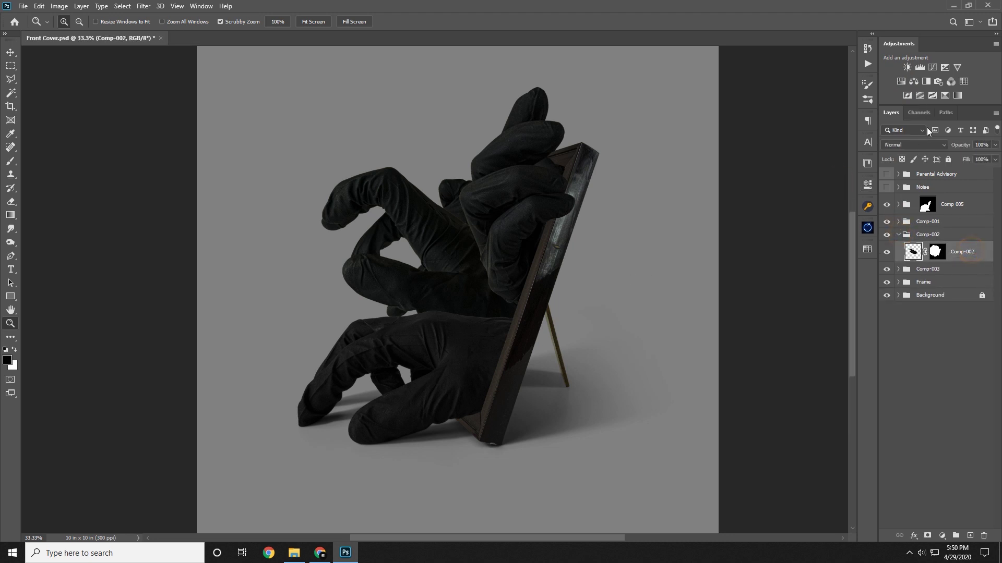
{"action": "left_click", "coordinate": [904, 84]}
{"action": "left_click", "coordinate": [778, 427]}
{"action": "left_click_drag", "start_coordinate": [757, 270], "coordinate": [716, 275]}
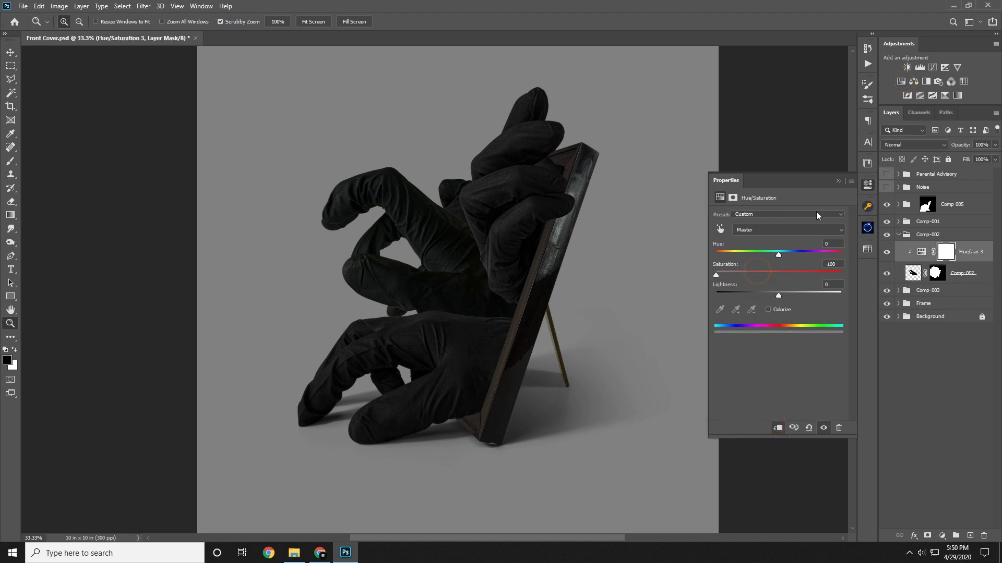
{"action": "left_click", "coordinate": [840, 181]}
{"action": "left_click", "coordinate": [898, 234]}
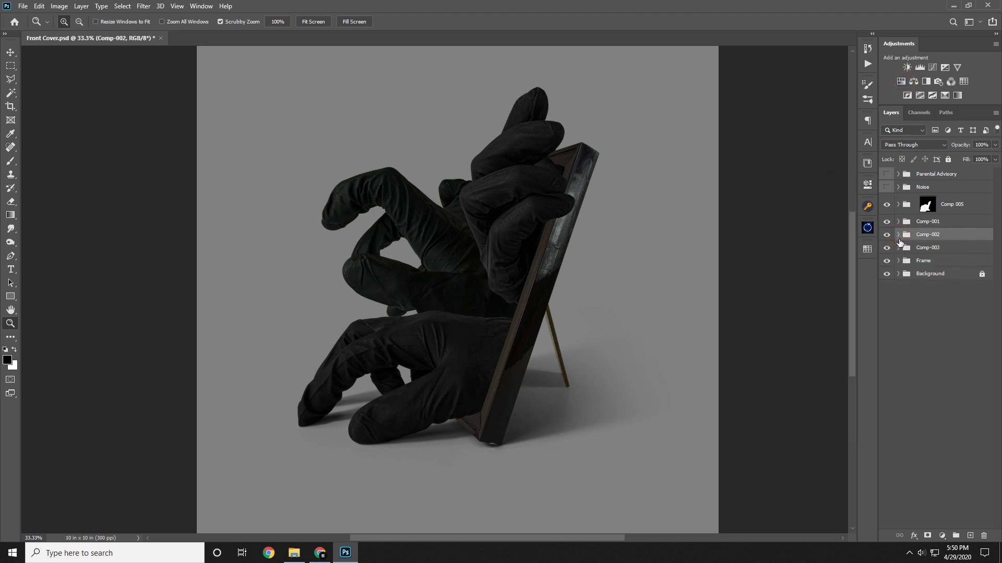
- Add a Hue/Saturation adjustment clipped to the Comp-003 layer and set its saturation to -100
{"action": "left_click", "coordinate": [898, 247]}
{"action": "left_click", "coordinate": [973, 264]}
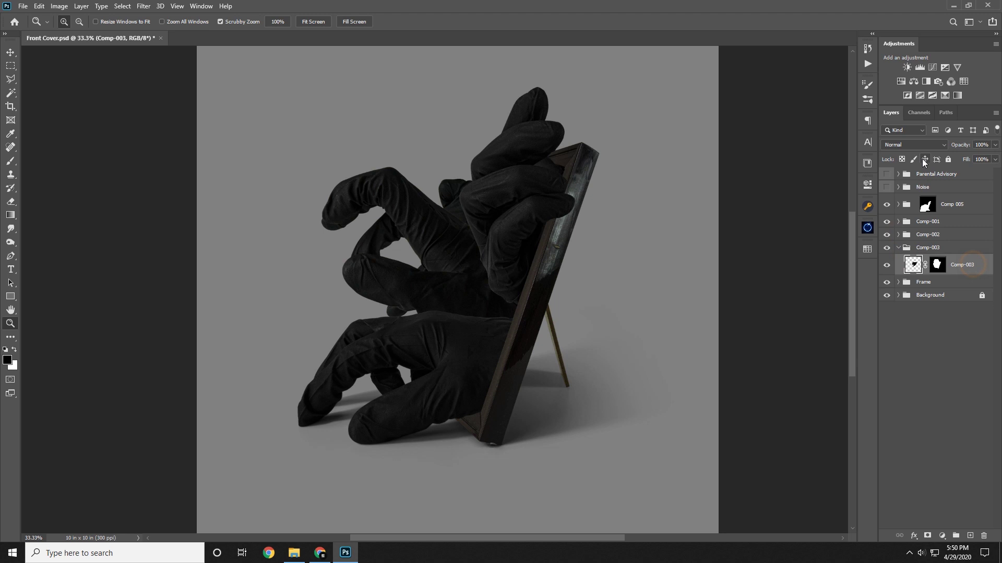
{"action": "left_click", "coordinate": [902, 82]}
{"action": "left_click", "coordinate": [777, 428]}
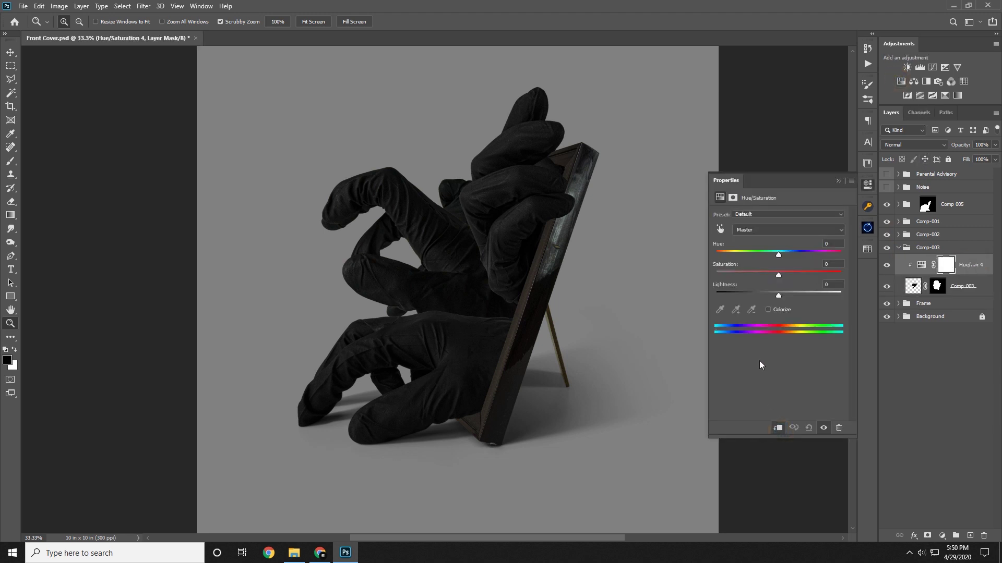
{"action": "left_click_drag", "start_coordinate": [748, 275], "coordinate": [693, 274]}
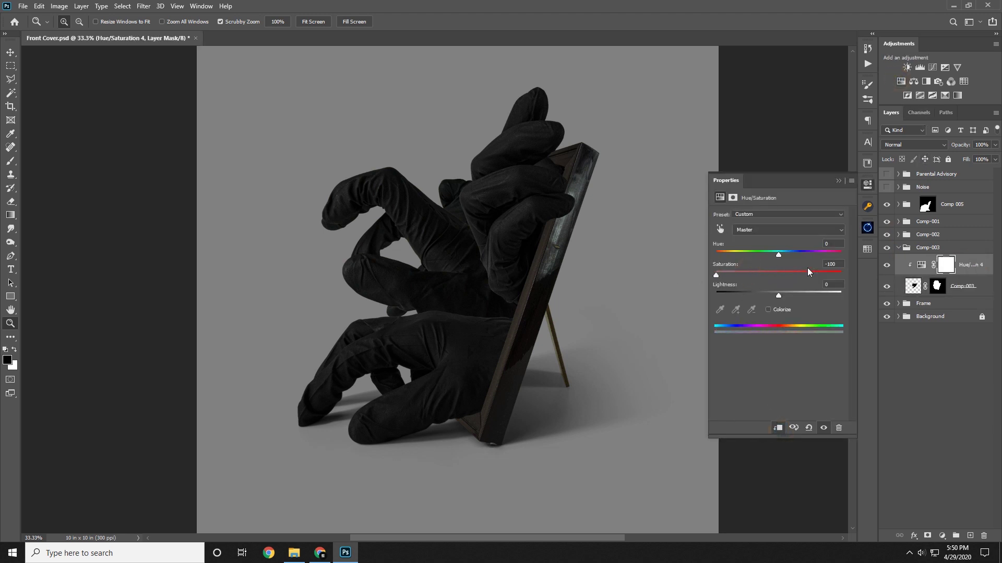
{"action": "left_click", "coordinate": [838, 181]}
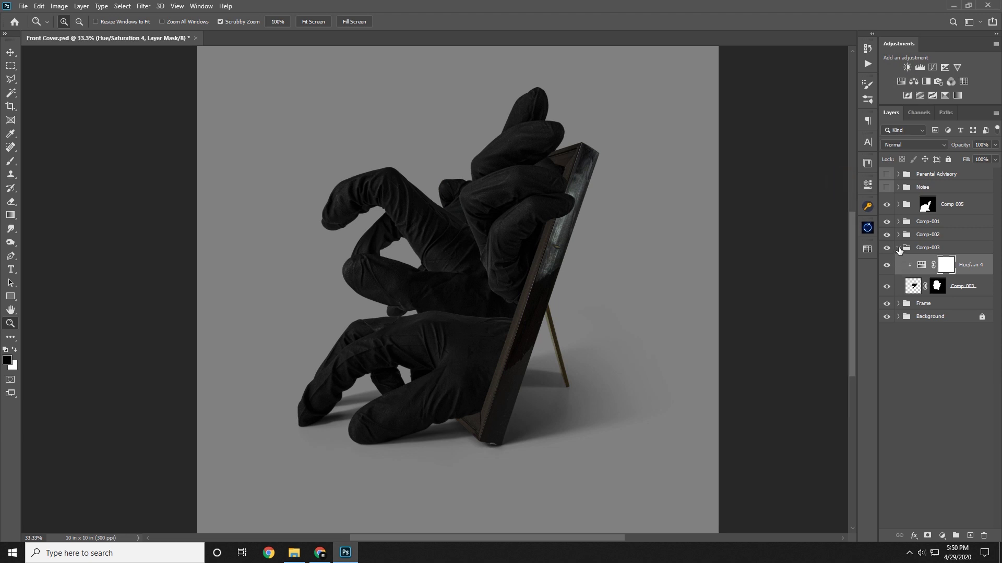
{"action": "left_click", "coordinate": [898, 248]}
- Rename the Cutout layer inside the Frame group as Frame
{"action": "left_click", "coordinate": [911, 261]}
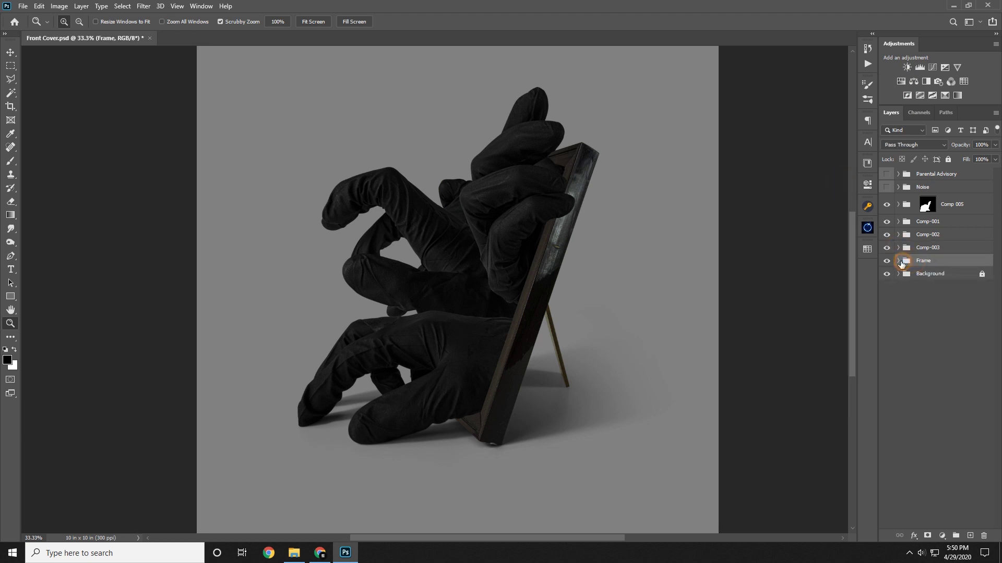
{"action": "left_click", "coordinate": [899, 261]}
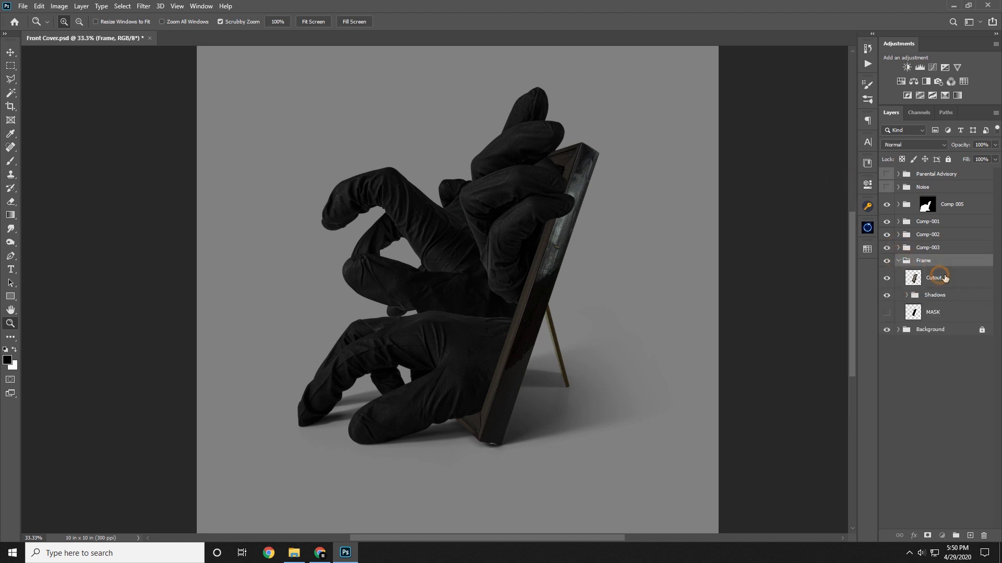
{"action": "left_click", "coordinate": [913, 278]}
{"action": "double_click", "coordinate": [939, 275]}
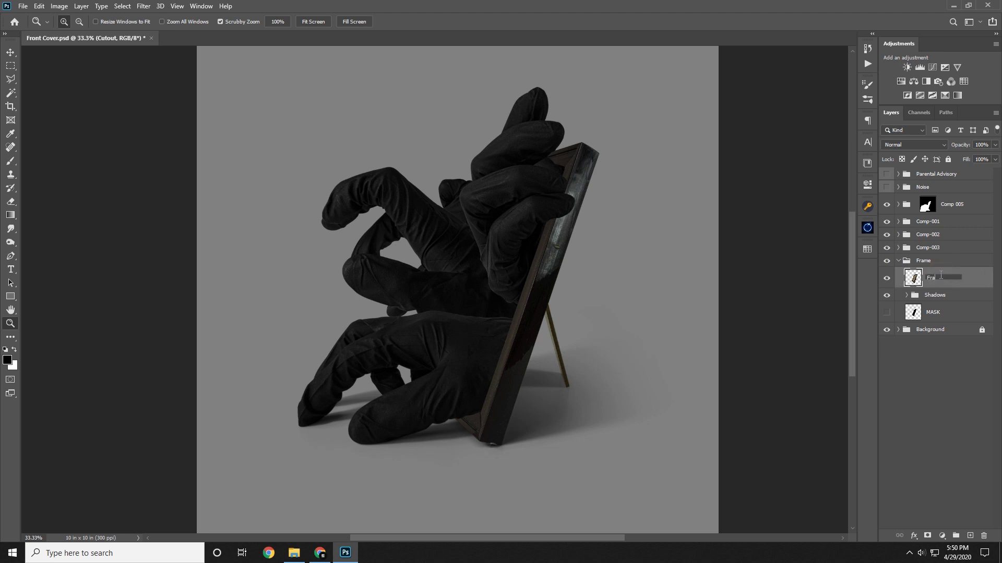
{"action": "key", "text": "Return"}
- Add a Hue/Saturation adjustment clipped to the Frame layer and raise its saturation to +51
{"action": "left_click", "coordinate": [901, 81]}
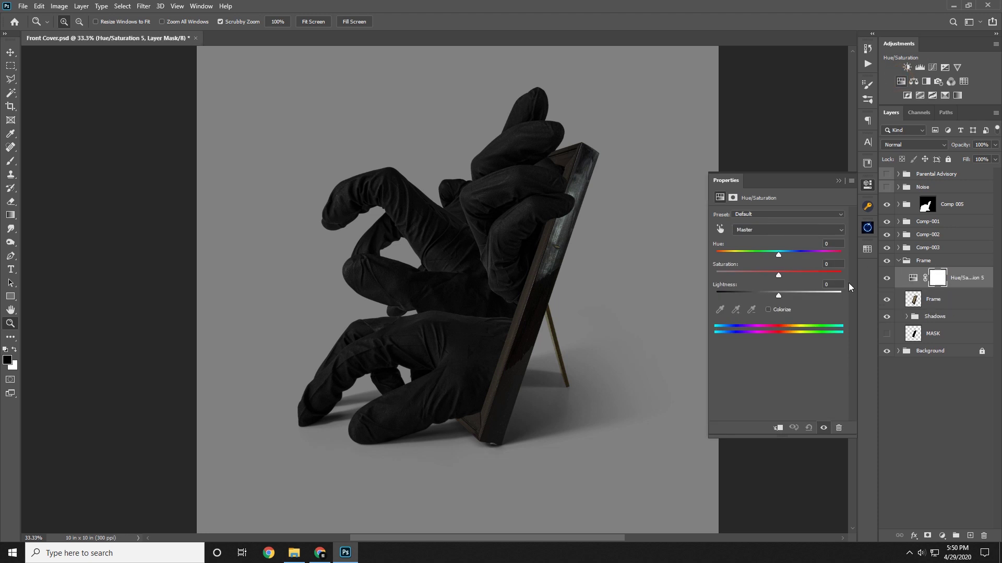
{"action": "left_click", "coordinate": [778, 429]}
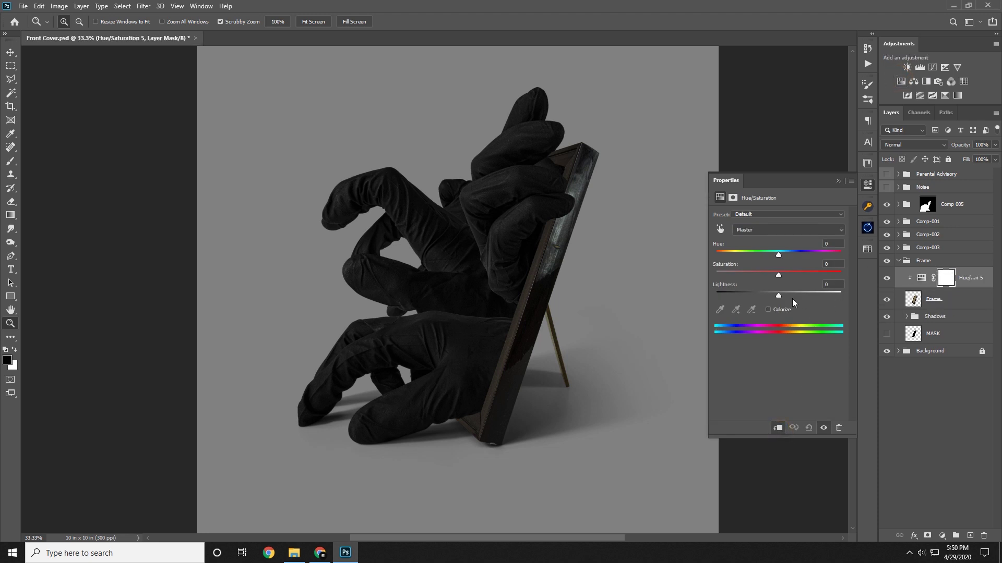
{"action": "left_click_drag", "start_coordinate": [778, 274], "coordinate": [810, 272]}
- Examine the exaggerated colour casts along the picture frame's edge, its lower corner and the stand leg
{"action": "left_click_drag", "start_coordinate": [510, 322], "coordinate": [582, 305]}
{"action": "left_click_drag", "start_coordinate": [575, 304], "coordinate": [503, 396]}
{"action": "left_click_drag", "start_coordinate": [528, 309], "coordinate": [508, 361]}
{"action": "left_click_drag", "start_coordinate": [507, 361], "coordinate": [417, 524]}
{"action": "left_click_drag", "start_coordinate": [487, 266], "coordinate": [432, 506]}
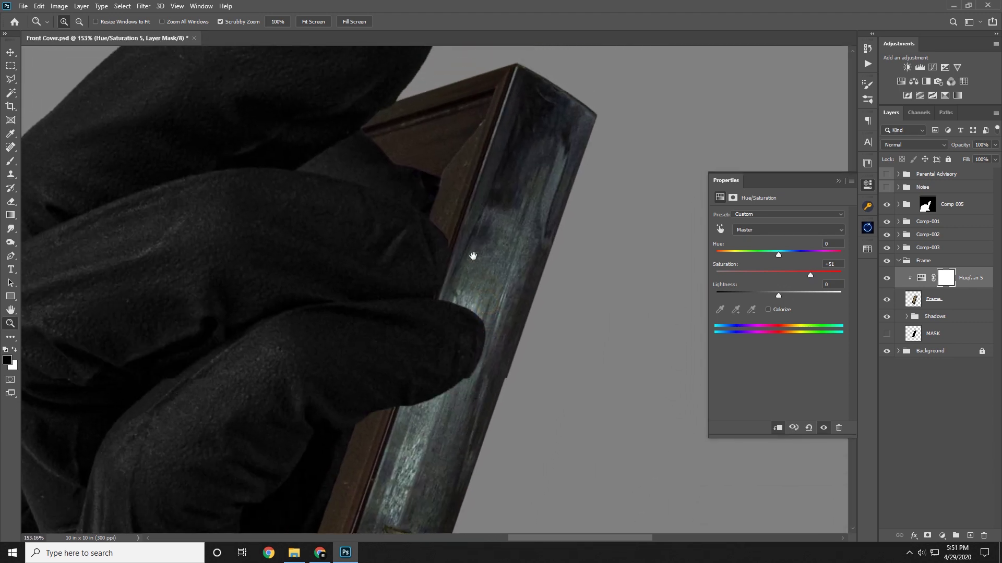
{"action": "left_click_drag", "start_coordinate": [498, 224], "coordinate": [430, 388]}
{"action": "left_click_drag", "start_coordinate": [459, 424], "coordinate": [487, 209]}
{"action": "left_click_drag", "start_coordinate": [453, 461], "coordinate": [453, 284]}
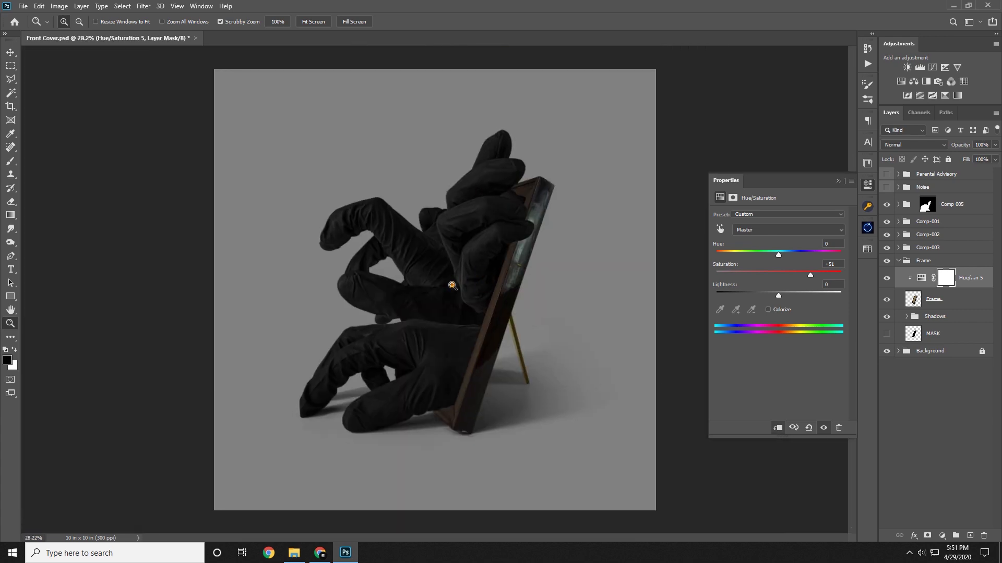
{"action": "left_click", "coordinate": [533, 331]}
{"action": "left_click", "coordinate": [542, 332]}
{"action": "left_click_drag", "start_coordinate": [617, 298], "coordinate": [633, 277]}
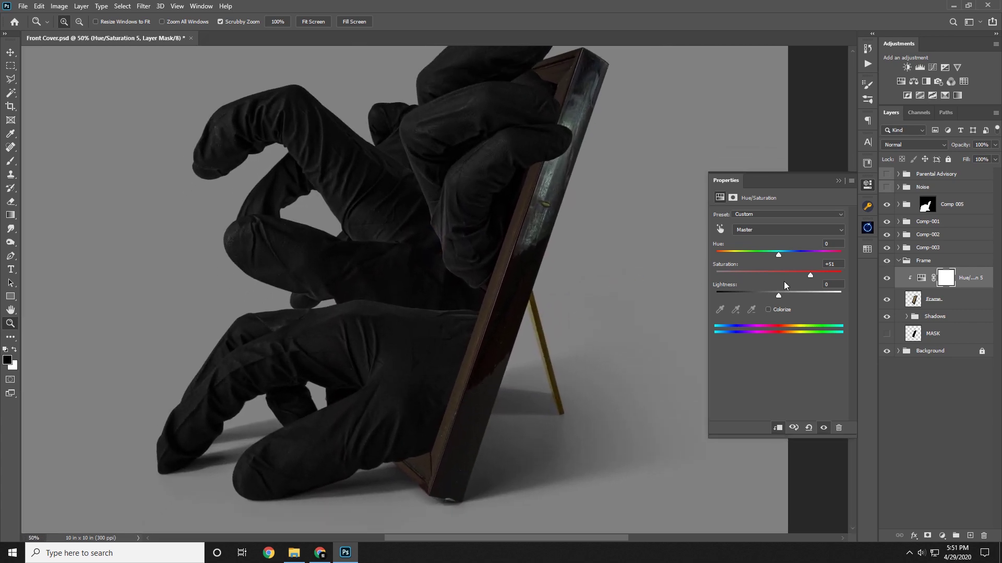
- Set the frame adjustment's Master saturation to +50 and inspect the stand leg's colour
{"action": "left_click", "coordinate": [829, 265]}
{"action": "left_click", "coordinate": [768, 229]}
{"action": "left_click", "coordinate": [539, 349]}
{"action": "left_click_drag", "start_coordinate": [548, 355], "coordinate": [569, 303]}
{"action": "left_click_drag", "start_coordinate": [508, 272], "coordinate": [451, 282]}
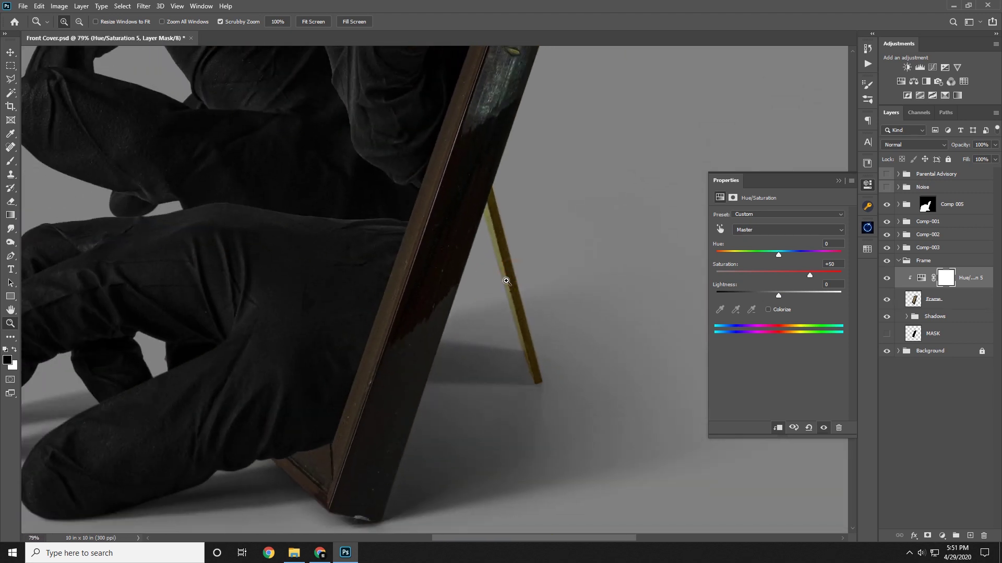
{"action": "left_click_drag", "start_coordinate": [571, 259], "coordinate": [555, 257]}
- Set the Yellows saturation of the frame's Hue/Saturation adjustment to -100 and check the stand leg
{"action": "left_click", "coordinate": [760, 230]}
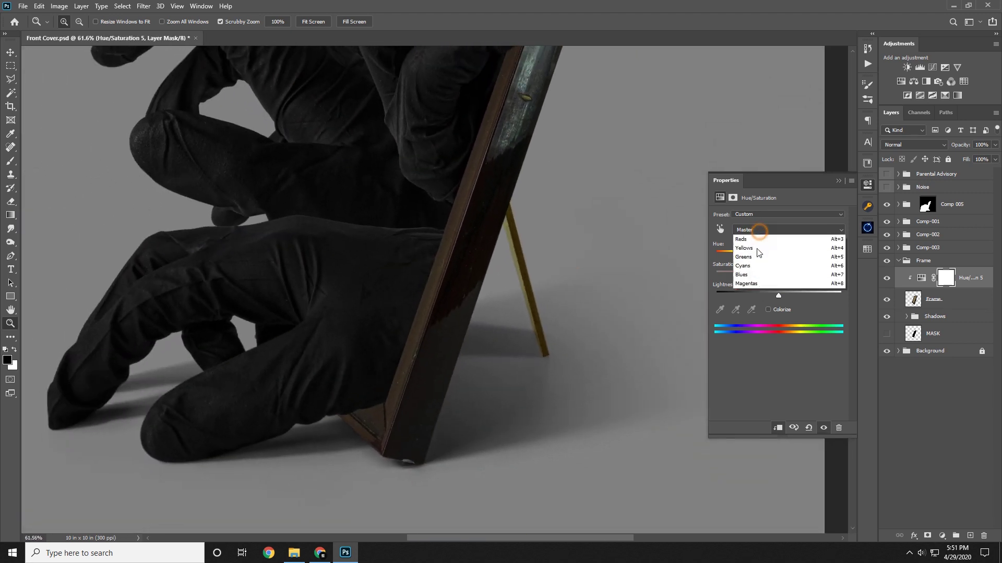
{"action": "left_click", "coordinate": [756, 258]}
{"action": "left_click_drag", "start_coordinate": [777, 274], "coordinate": [554, 297]}
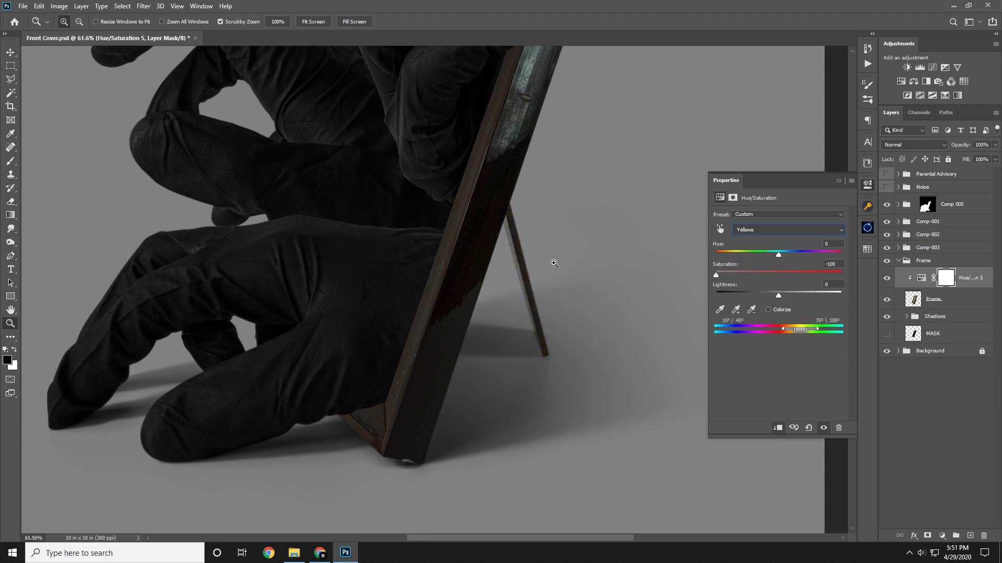
{"action": "left_click_drag", "start_coordinate": [517, 235], "coordinate": [485, 235]}
{"action": "left_click", "coordinate": [518, 332]}
{"action": "left_click", "coordinate": [519, 332]}
{"action": "left_click_drag", "start_coordinate": [519, 332], "coordinate": [557, 274]}
- Set the Greens saturation of the frame's Hue/Saturation adjustment to -100
{"action": "left_click", "coordinate": [760, 230]}
{"action": "left_click", "coordinate": [763, 266]}
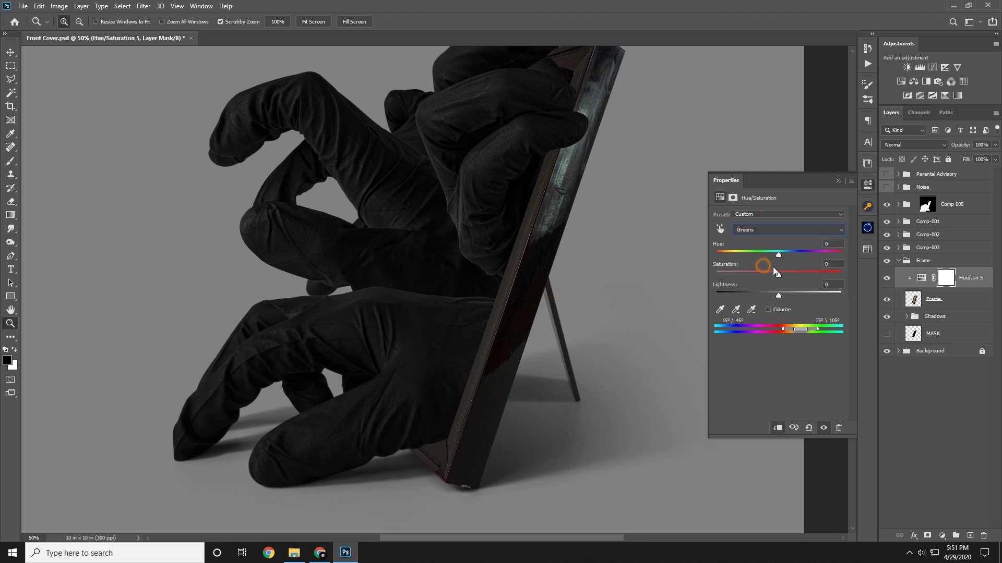
{"action": "left_click_drag", "start_coordinate": [775, 274], "coordinate": [863, 269]}
{"action": "left_click", "coordinate": [714, 277]}
- Set the Blues and Cyans saturation of the frame's Hue/Saturation adjustment to -100
{"action": "left_click", "coordinate": [753, 235]}
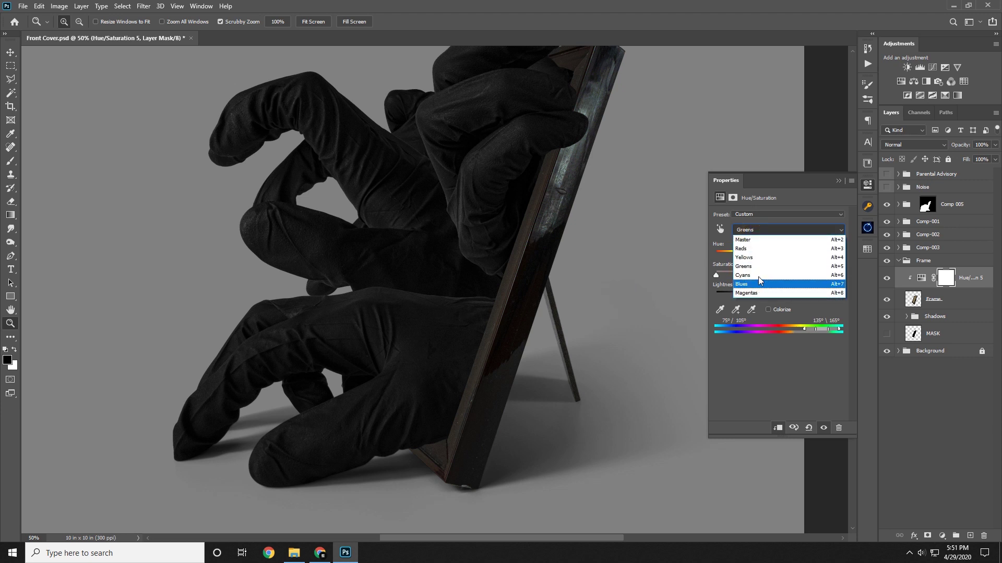
{"action": "left_click", "coordinate": [757, 284]}
{"action": "left_click_drag", "start_coordinate": [794, 271], "coordinate": [590, 282]}
{"action": "left_click", "coordinate": [771, 231]}
{"action": "left_click", "coordinate": [764, 274]}
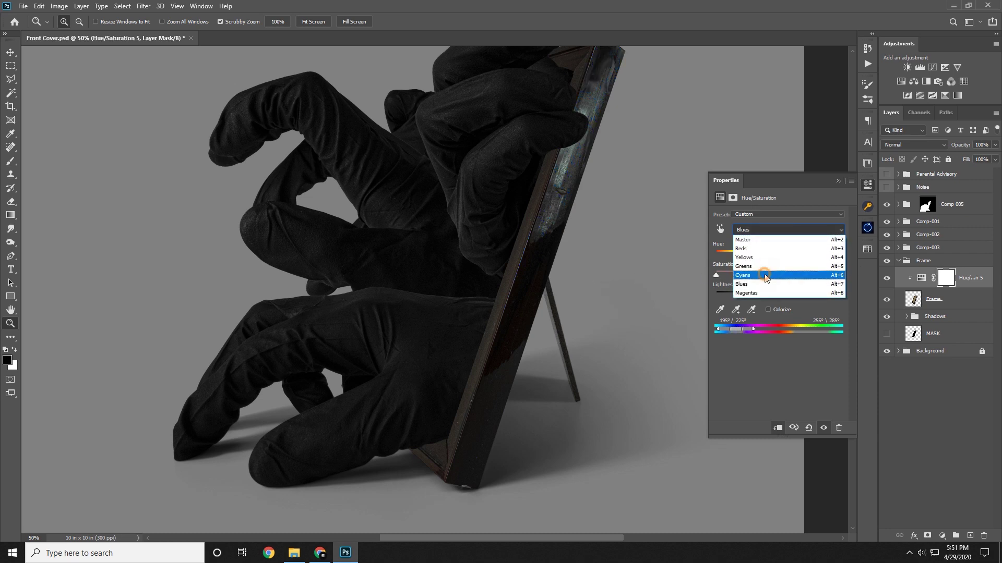
{"action": "left_click_drag", "start_coordinate": [777, 273], "coordinate": [631, 275]}
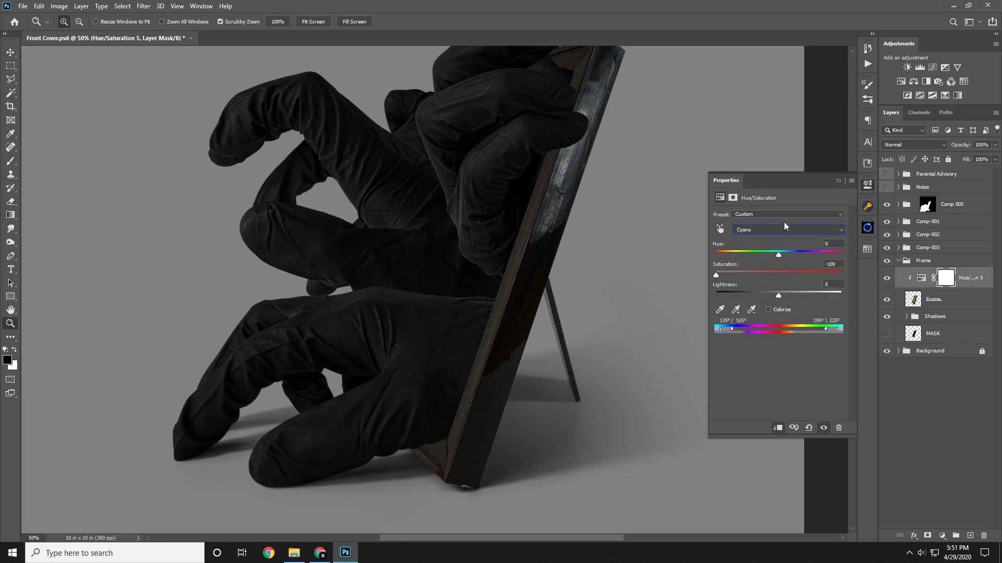
- Examine the frame's side edge and the whole composite for remaining colour casts, and collapse the Frame group
{"action": "left_click_drag", "start_coordinate": [543, 336], "coordinate": [505, 319]}
{"action": "left_click_drag", "start_coordinate": [498, 263], "coordinate": [587, 232]}
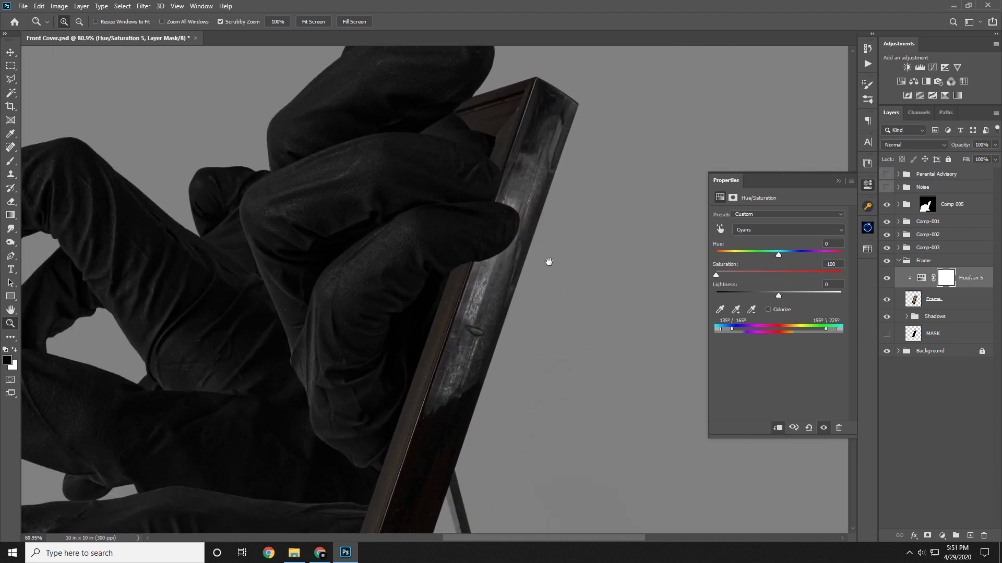
{"action": "left_click_drag", "start_coordinate": [530, 287], "coordinate": [620, 156]}
{"action": "left_click_drag", "start_coordinate": [620, 157], "coordinate": [514, 177]}
{"action": "double_click", "coordinate": [495, 253]}
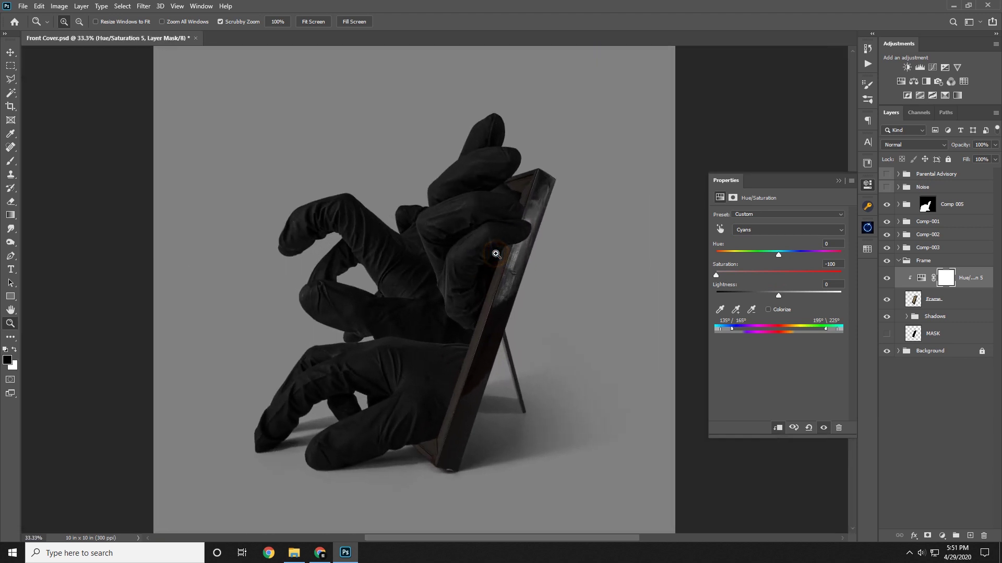
{"action": "left_click_drag", "start_coordinate": [530, 258], "coordinate": [513, 254]}
{"action": "left_click", "coordinate": [838, 181]}
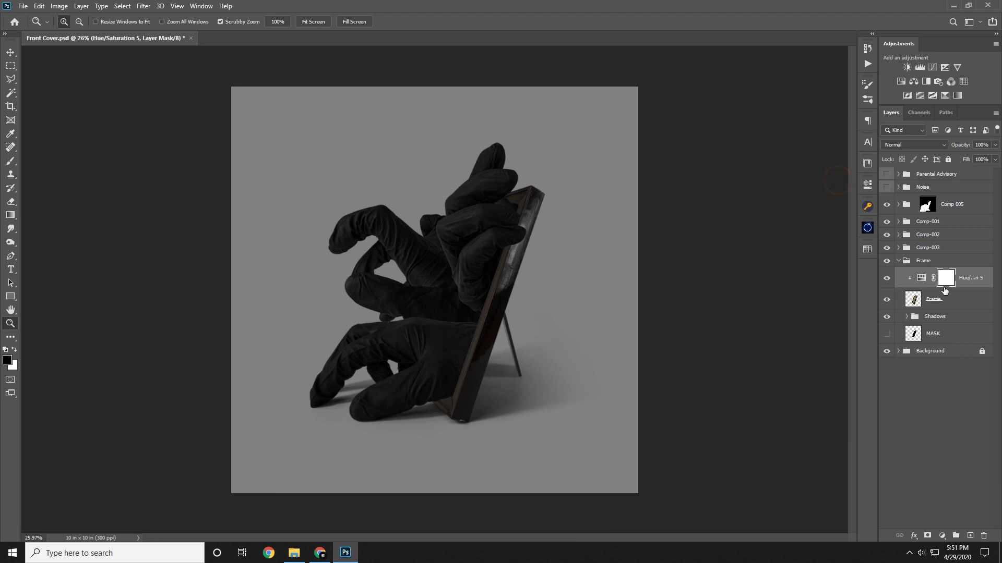
{"action": "left_click", "coordinate": [902, 262]}
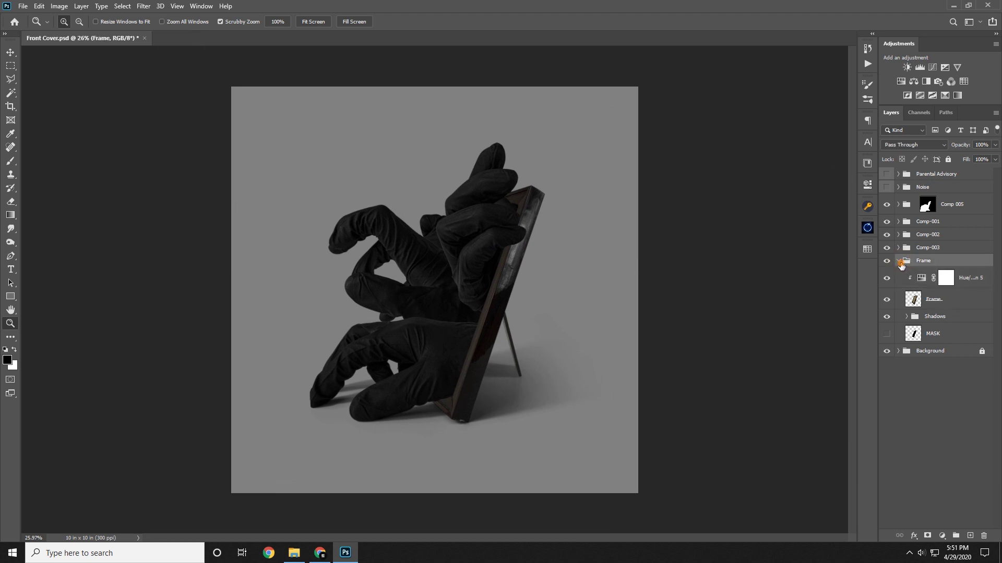
{"action": "left_click", "coordinate": [898, 261]}
- Unlock the Background group
{"action": "left_click", "coordinate": [912, 290]}
{"action": "left_click", "coordinate": [982, 274]}
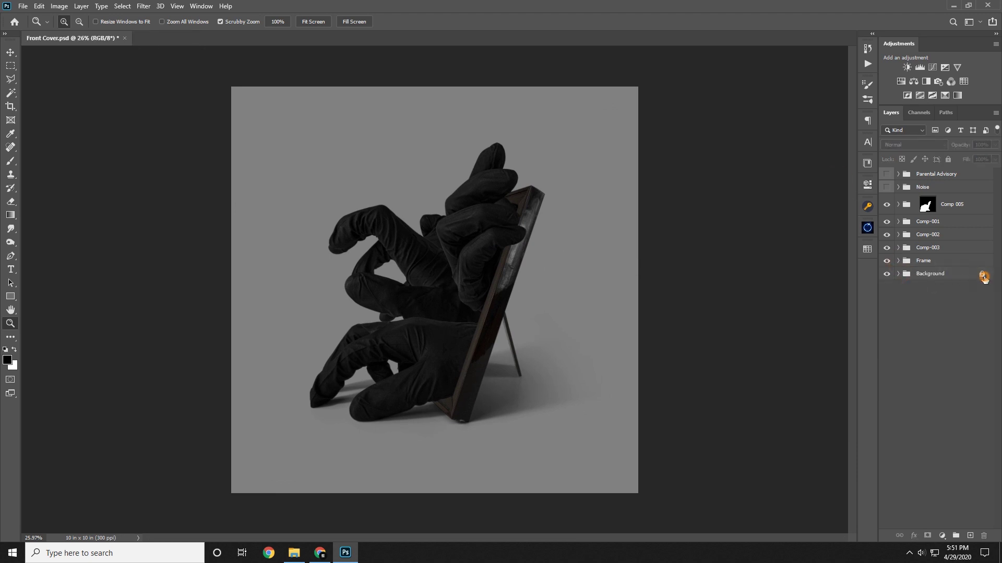
{"action": "left_click", "coordinate": [902, 274]}
{"action": "left_click", "coordinate": [948, 159]}
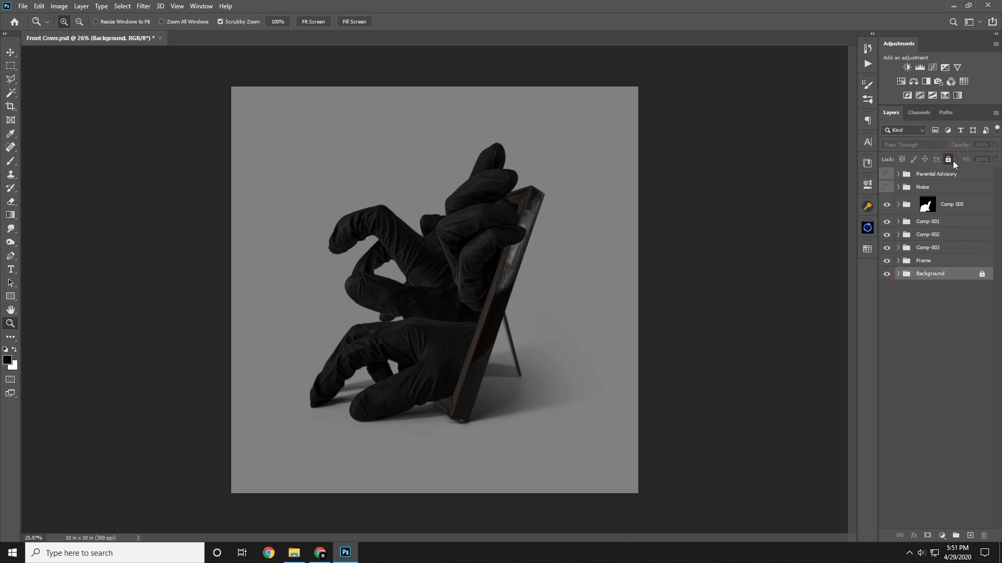
{"action": "left_click", "coordinate": [949, 160]}
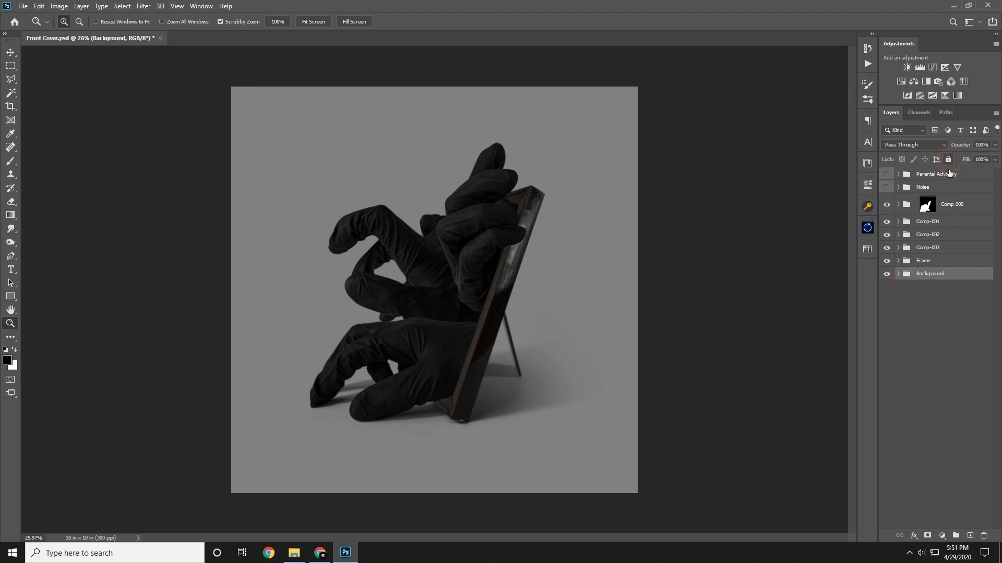
- Recolour the solid fill inside the Background group to a saturated orange of about #ff9600 and lock the fill layer
{"action": "left_click", "coordinate": [899, 275]}
{"action": "double_click", "coordinate": [913, 294]}
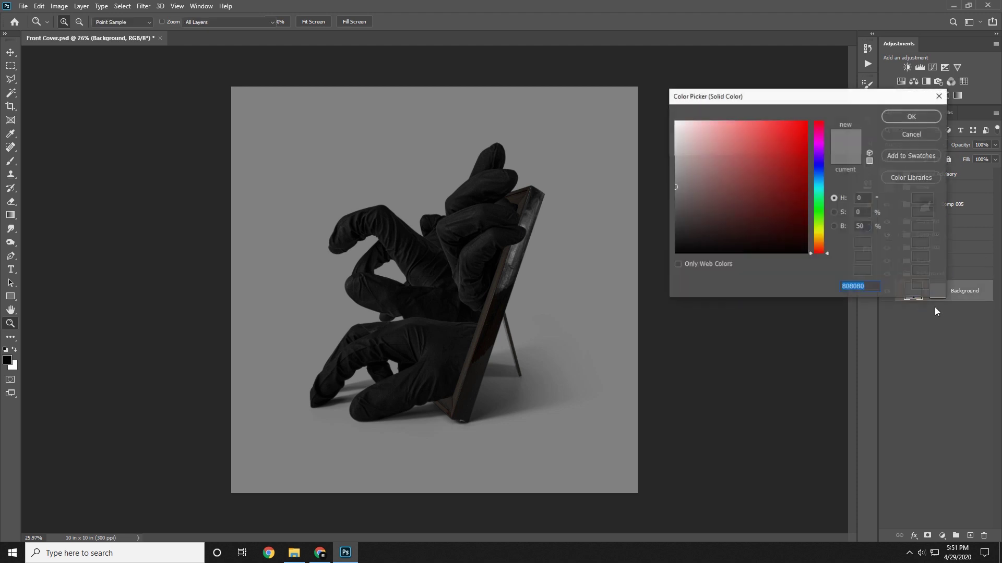
{"action": "left_click", "coordinate": [818, 242]}
{"action": "left_click_drag", "start_coordinate": [785, 232], "coordinate": [830, 113]}
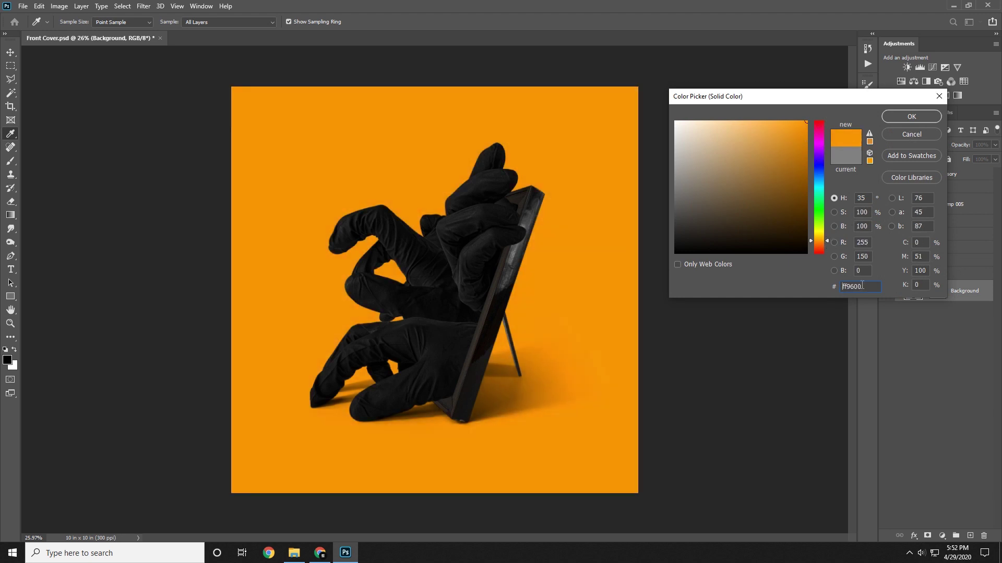
{"action": "double_click", "coordinate": [860, 287]}
{"action": "left_click_drag", "start_coordinate": [822, 240], "coordinate": [822, 240]}
{"action": "left_click", "coordinate": [911, 116]}
{"action": "key", "text": "z"}
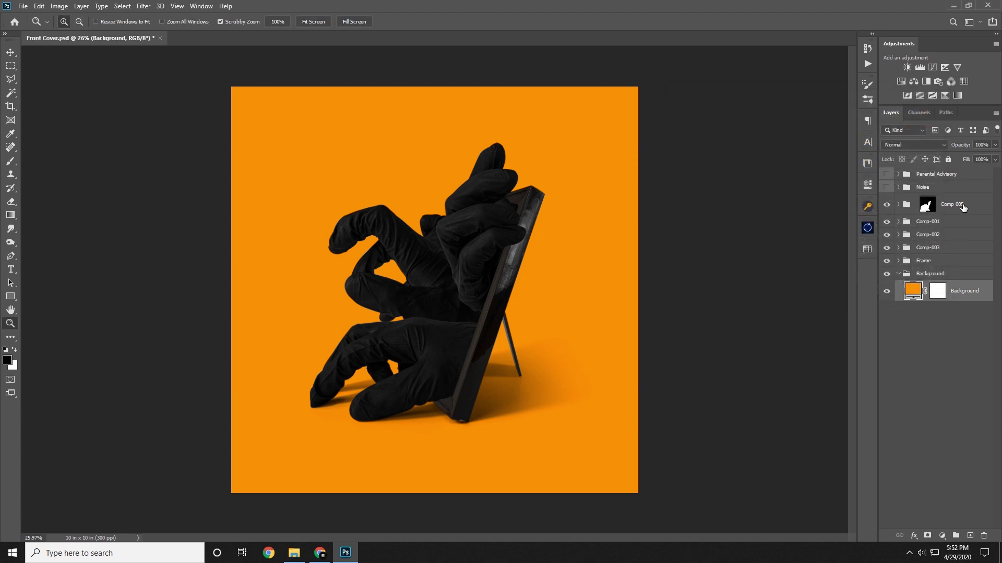
{"action": "left_click", "coordinate": [948, 160]}
{"action": "left_click", "coordinate": [898, 274]}
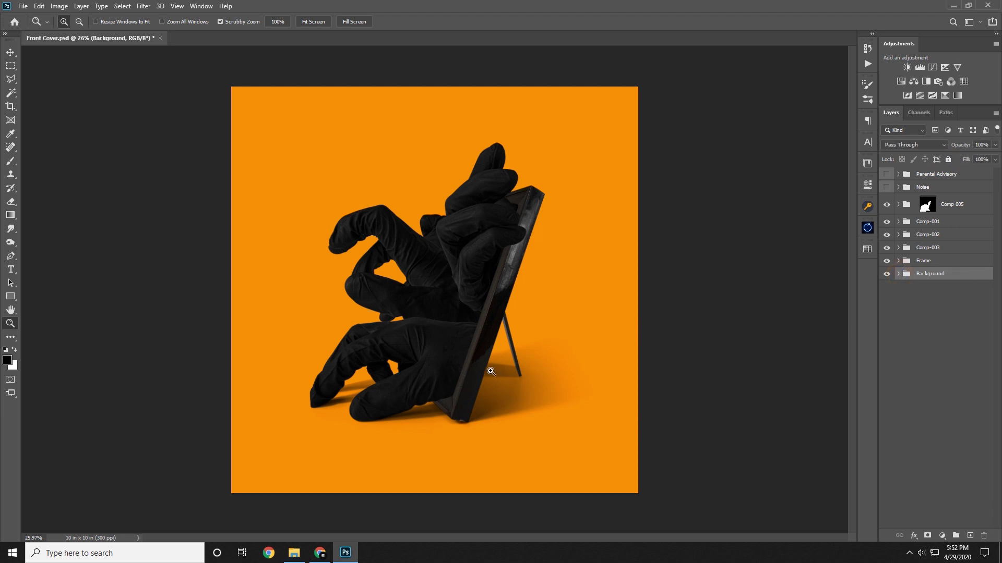
- Examine the gloves, frame stand and cast shadows up close against the orange background, and return to the whole composition
{"action": "left_click_drag", "start_coordinate": [490, 372], "coordinate": [430, 336]}
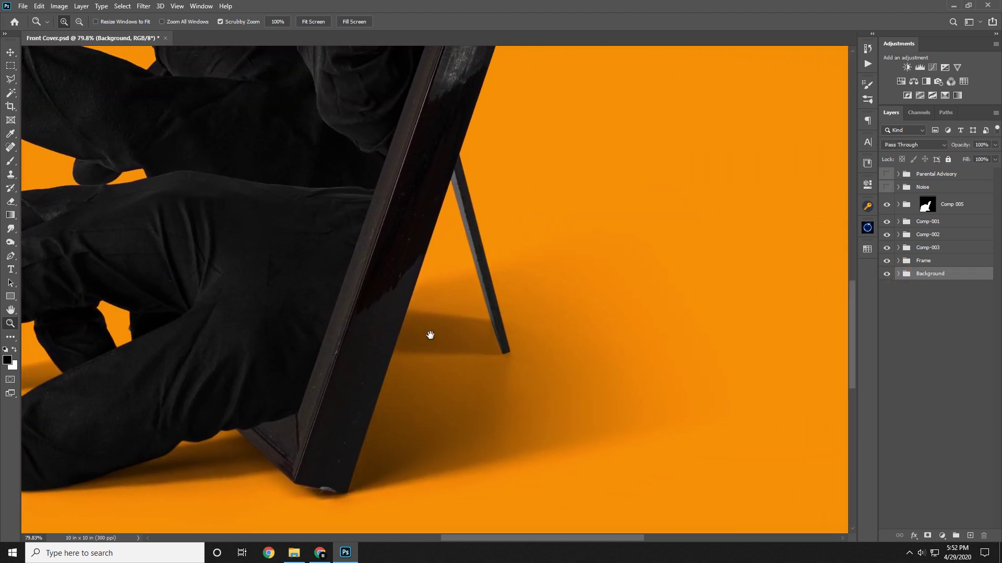
{"action": "left_click_drag", "start_coordinate": [315, 343], "coordinate": [515, 320]}
{"action": "left_click_drag", "start_coordinate": [530, 358], "coordinate": [473, 366]}
{"action": "mouse_move", "coordinate": [480, 364]}
{"action": "left_mouse_down"}
{"action": "mouse_move", "coordinate": [528, 362]}
{"action": "mouse_move", "coordinate": [423, 359]}
{"action": "mouse_move", "coordinate": [696, 358]}
{"action": "left_mouse_up"}
{"action": "left_click_drag", "start_coordinate": [351, 365], "coordinate": [543, 363]}
{"action": "mouse_move", "coordinate": [266, 376]}
{"action": "left_mouse_down"}
{"action": "mouse_move", "coordinate": [315, 376]}
{"action": "mouse_move", "coordinate": [256, 374]}
{"action": "left_mouse_up"}
{"action": "left_click_drag", "start_coordinate": [463, 365], "coordinate": [304, 360]}
{"action": "left_click_drag", "start_coordinate": [553, 351], "coordinate": [411, 350]}
{"action": "left_click_drag", "start_coordinate": [429, 350], "coordinate": [408, 352]}
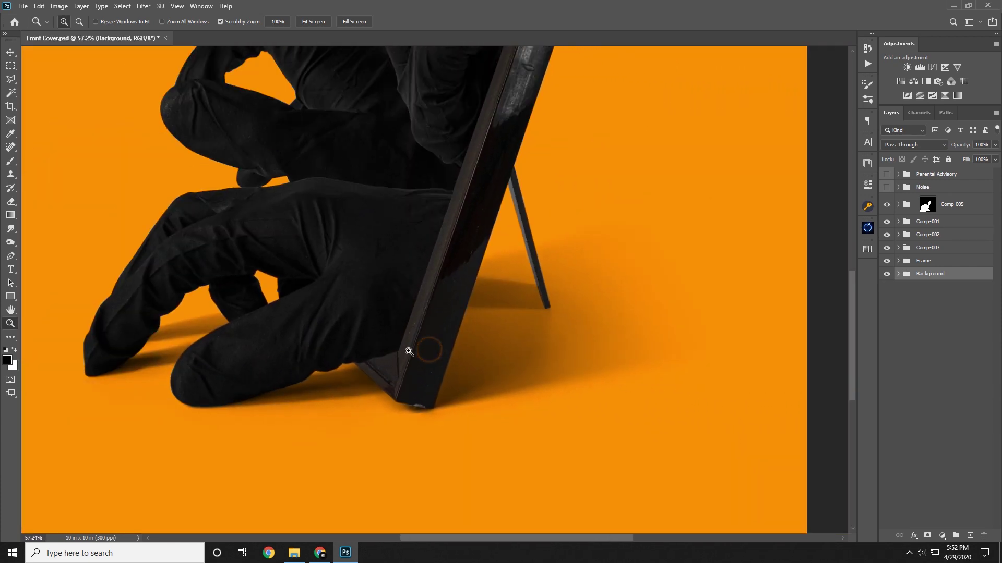
{"action": "mouse_move", "coordinate": [505, 344]}
{"action": "left_mouse_down"}
{"action": "mouse_move", "coordinate": [437, 357]}
{"action": "mouse_move", "coordinate": [508, 358]}
{"action": "mouse_move", "coordinate": [400, 362]}
{"action": "mouse_move", "coordinate": [447, 374]}
{"action": "left_mouse_up"}
{"action": "left_click_drag", "start_coordinate": [447, 375], "coordinate": [420, 367]}
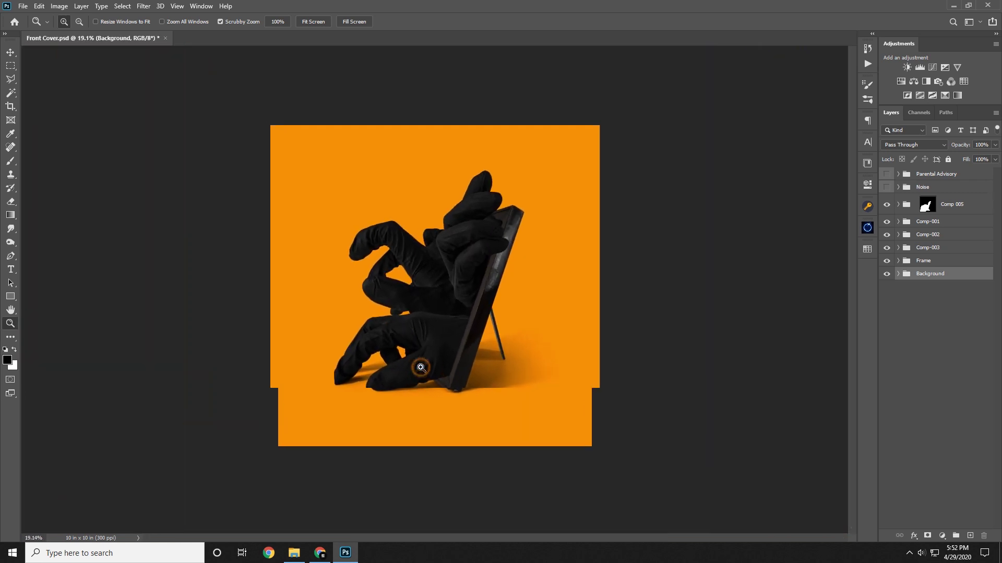
{"action": "left_click", "coordinate": [421, 368]}
- Darken the Frame group's shadows by moving the middle point of the Shadows Curves adjustment to input 79, output 46
{"action": "left_click", "coordinate": [898, 260]}
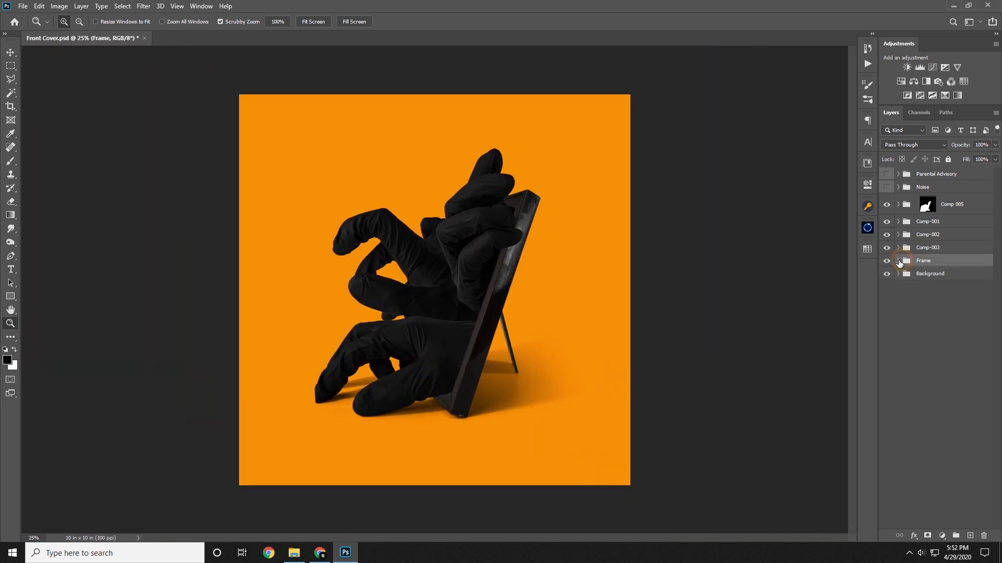
{"action": "left_click", "coordinate": [898, 261]}
{"action": "left_click", "coordinate": [913, 299]}
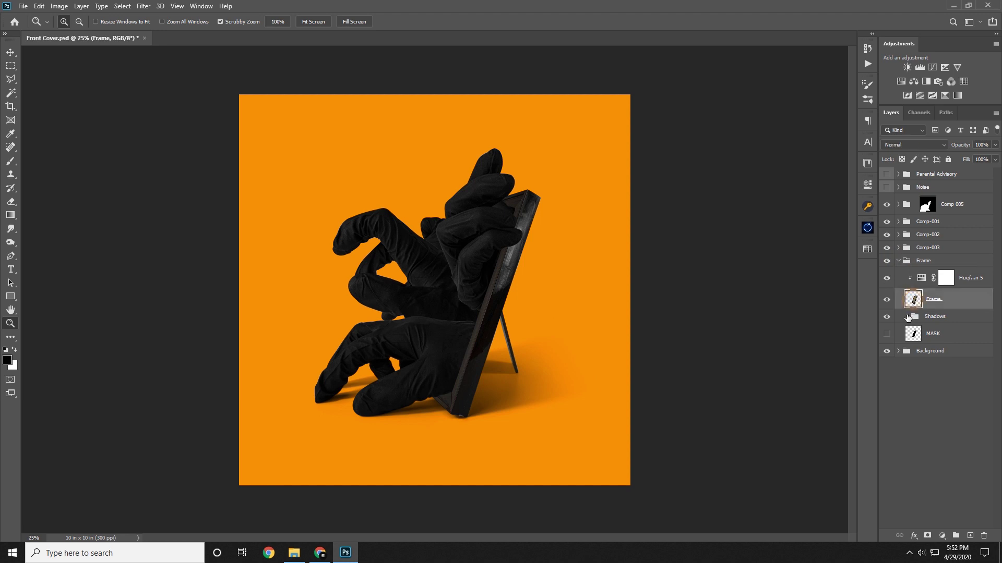
{"action": "left_click", "coordinate": [907, 316]}
{"action": "double_click", "coordinate": [930, 334]}
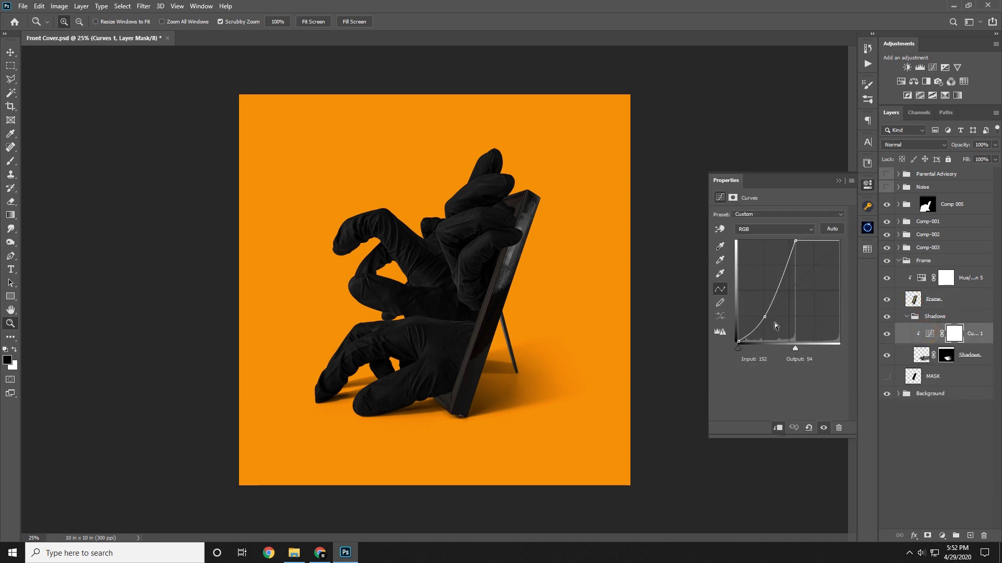
{"action": "left_click_drag", "start_coordinate": [764, 318], "coordinate": [769, 323]}
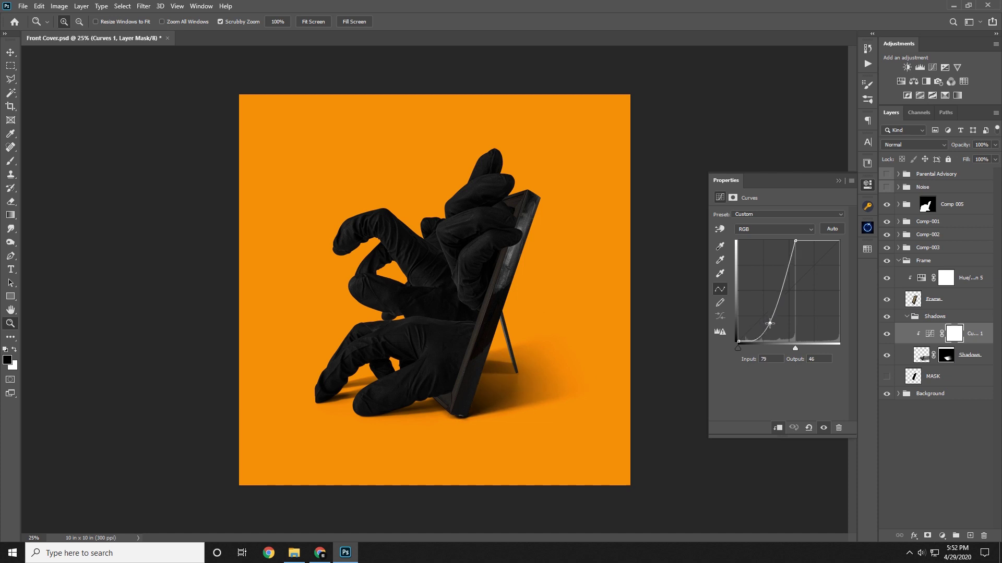
{"action": "left_click", "coordinate": [839, 180]}
{"action": "left_click", "coordinate": [907, 316]}
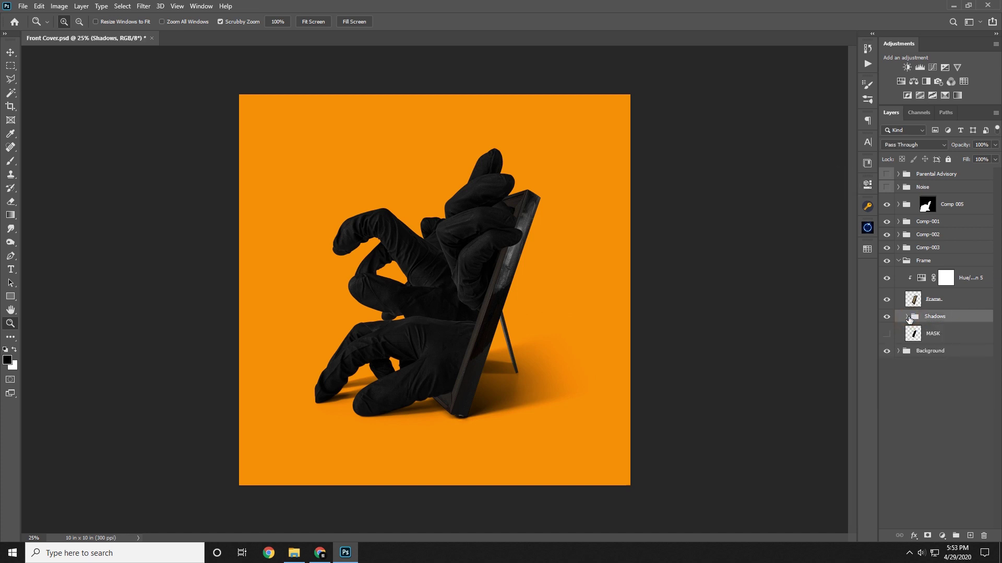
{"action": "left_click", "coordinate": [908, 316]}
{"action": "left_click", "coordinate": [907, 317]}
{"action": "left_click", "coordinate": [900, 260]}
{"action": "left_click", "coordinate": [944, 360]}
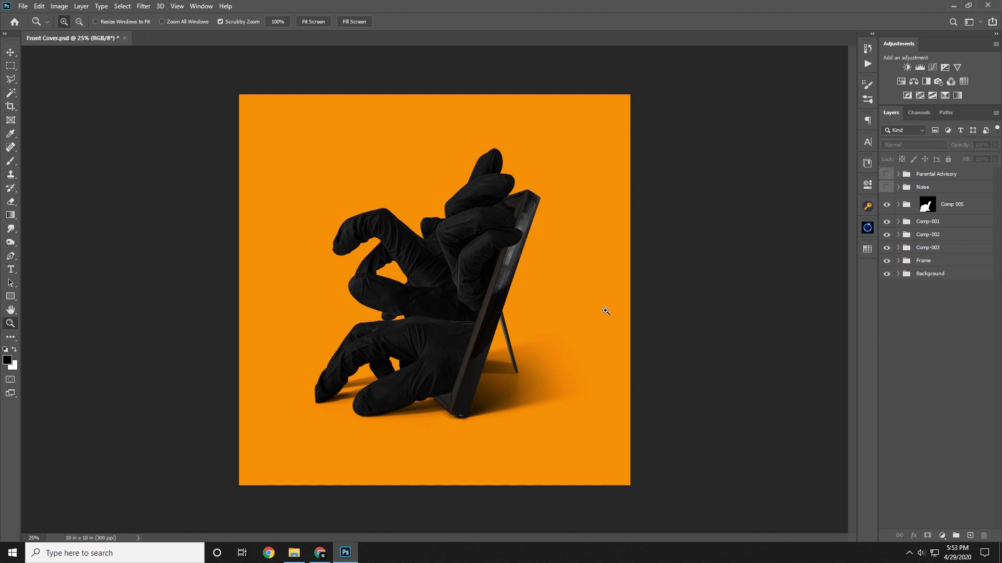
{"action": "left_click", "coordinate": [13, 322]}
{"action": "left_click_drag", "start_coordinate": [453, 286], "coordinate": [532, 287]}
{"action": "left_click_drag", "start_coordinate": [493, 316], "coordinate": [561, 413]}
{"action": "left_click_drag", "start_coordinate": [559, 257], "coordinate": [503, 383]}
{"action": "left_click_drag", "start_coordinate": [554, 303], "coordinate": [746, 132]}
{"action": "left_click_drag", "start_coordinate": [573, 404], "coordinate": [528, 170]}
{"action": "left_click_drag", "start_coordinate": [538, 219], "coordinate": [474, 226]}
{"action": "left_click", "coordinate": [472, 227]}
{"action": "left_click", "coordinate": [915, 263]}
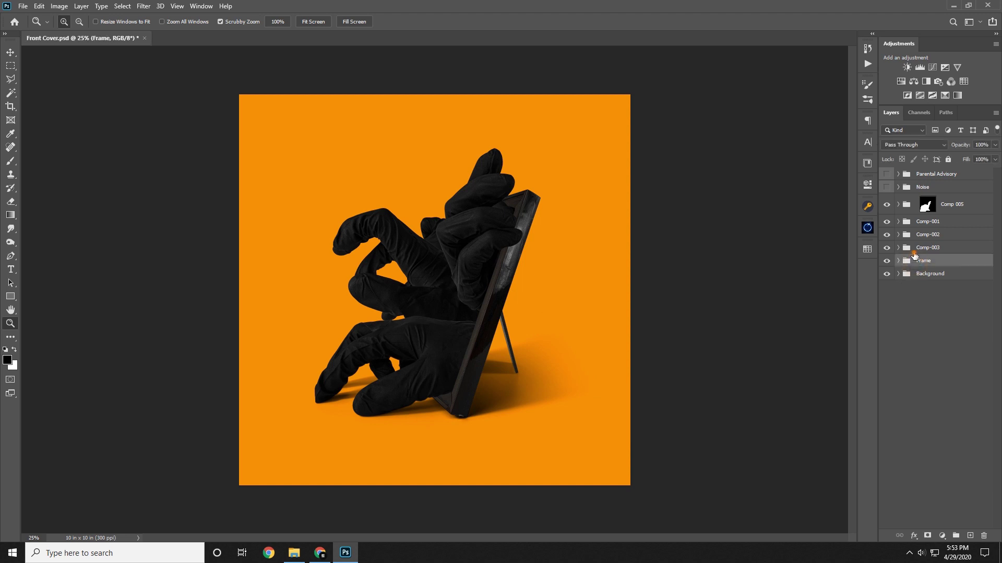
{"action": "left_click", "coordinate": [915, 251]}
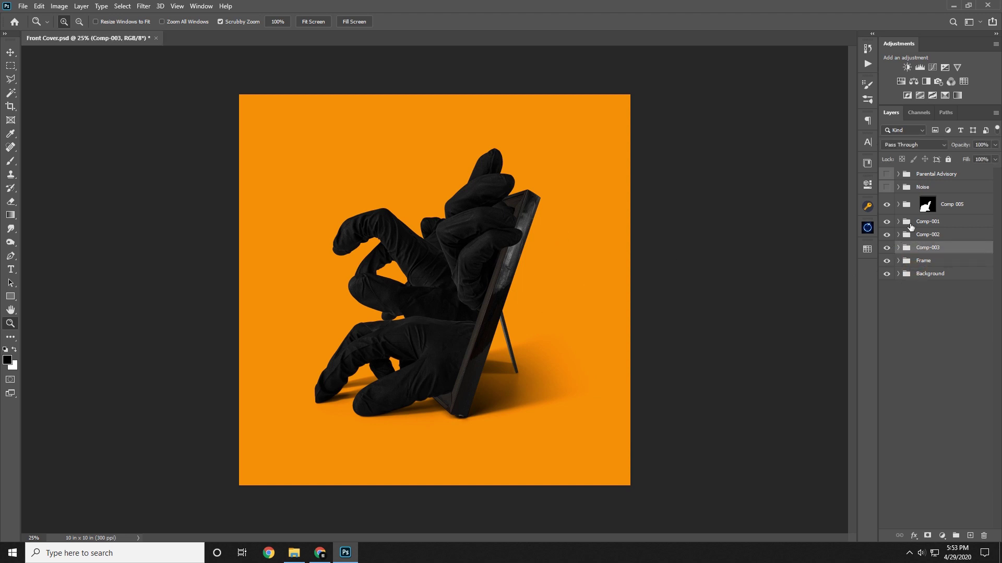
- Duplicate the Cutout layer inside the Comp 005 group
{"action": "left_click", "coordinate": [902, 206]}
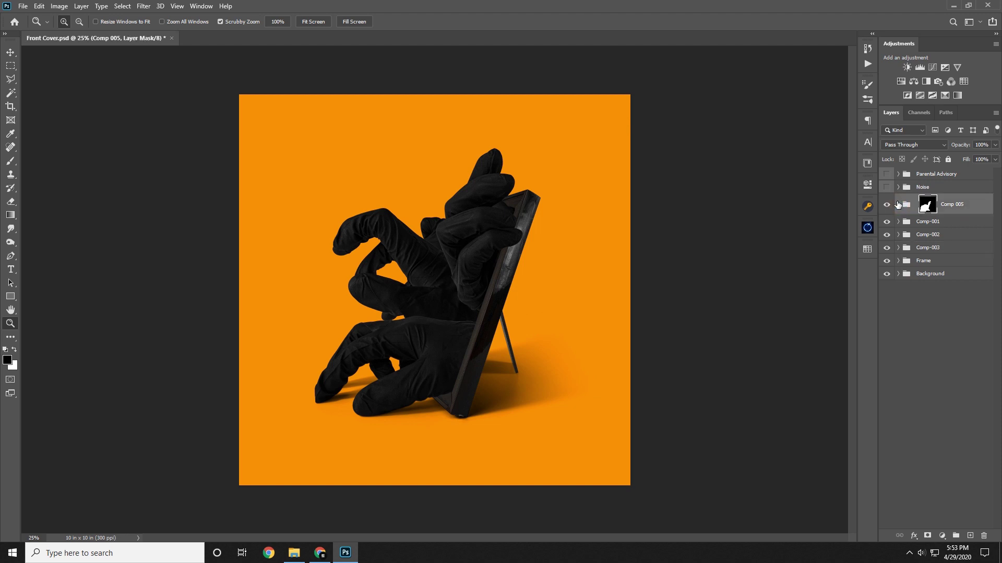
{"action": "left_click", "coordinate": [898, 205]}
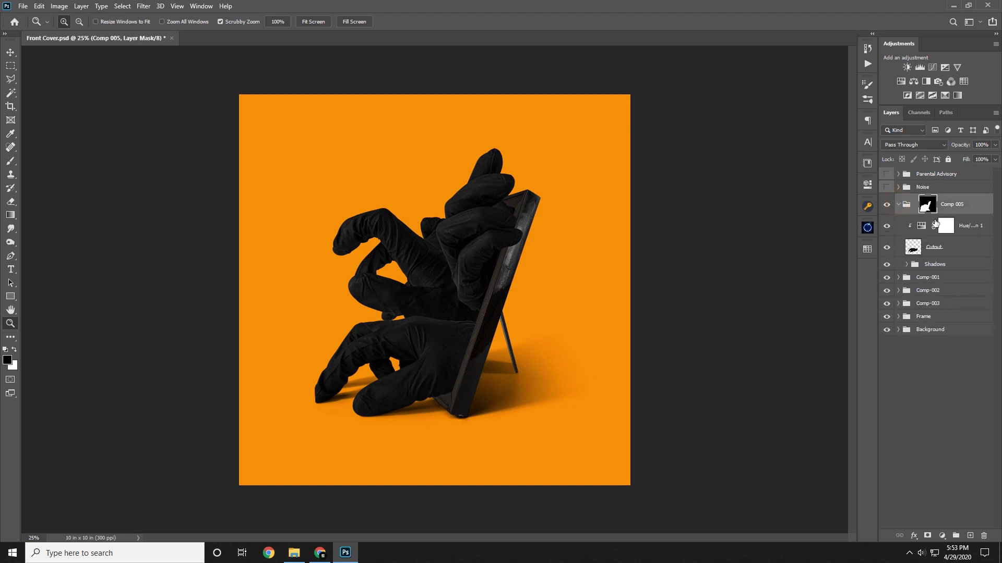
{"action": "left_click", "coordinate": [964, 253]}
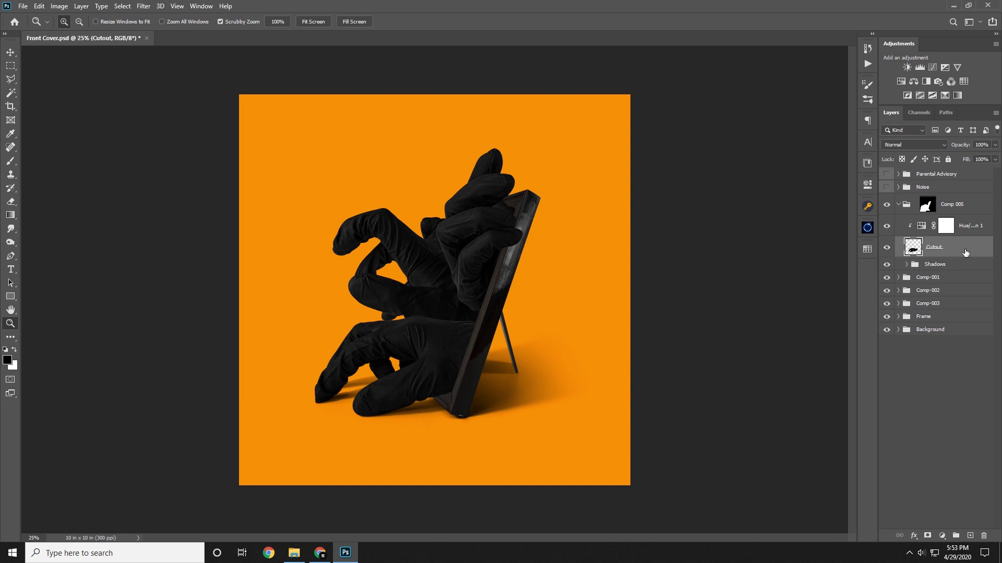
{"action": "key", "text": "ctrl+j"}
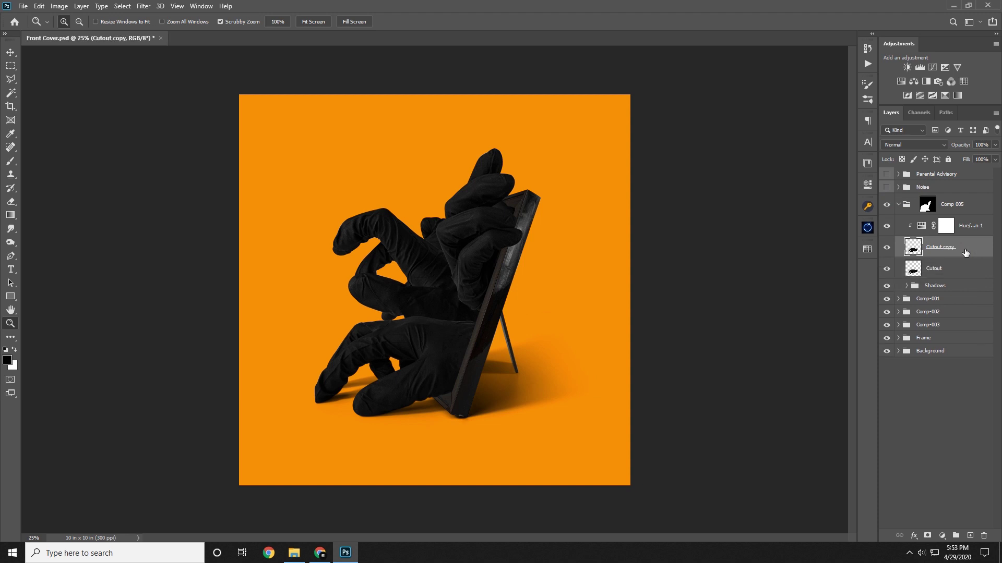
{"action": "right_click", "coordinate": [966, 252]}
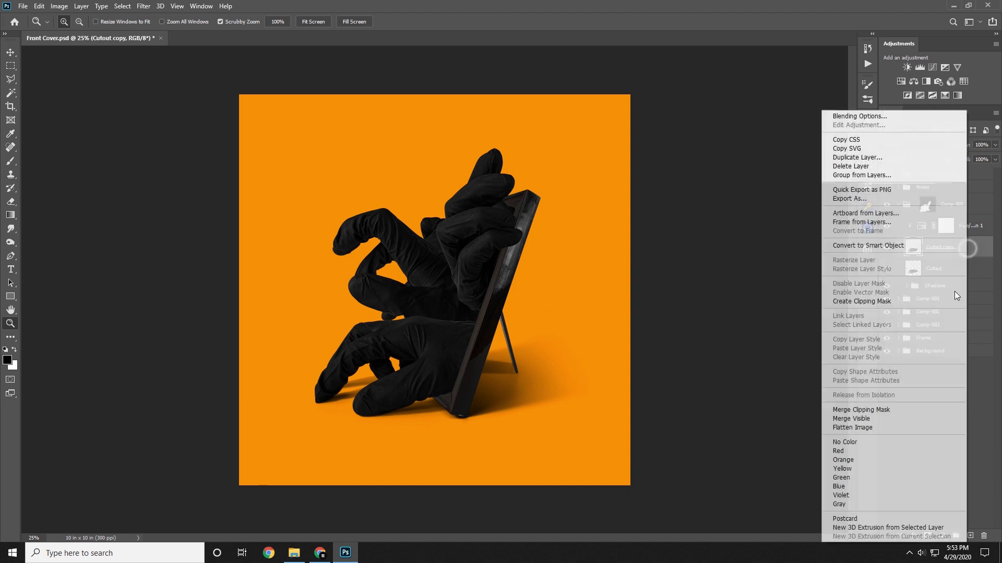
{"action": "left_click", "coordinate": [898, 409]}
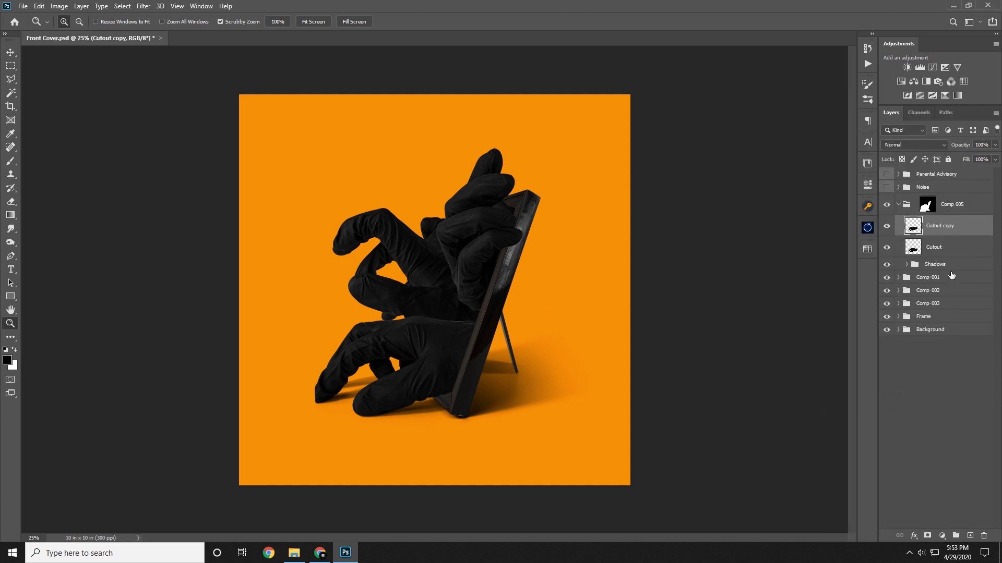
{"action": "key", "text": "ctrl+z"}
- Clip the duplicated glove layer to the Cutout layer and rename it Topaz
{"action": "right_click", "coordinate": [959, 247]}
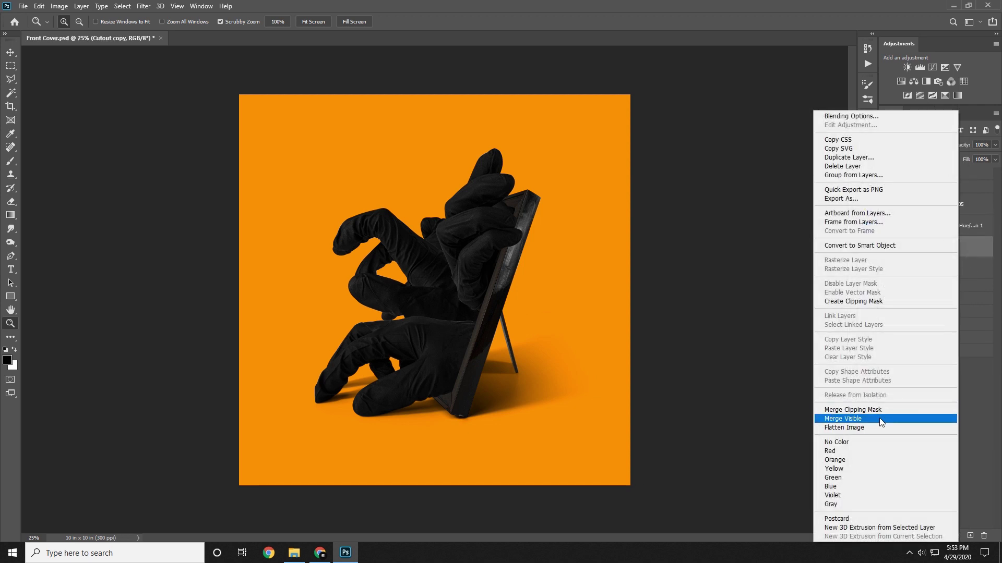
{"action": "left_click", "coordinate": [889, 301]}
{"action": "double_click", "coordinate": [942, 249]}
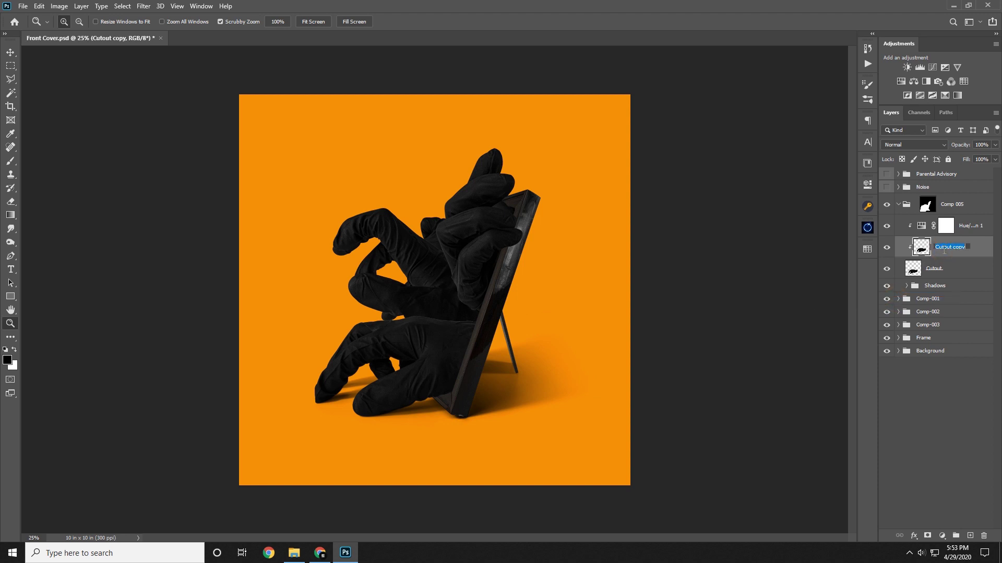
{"action": "type", "text": "Topaz"}
{"action": "key", "text": "Return"}
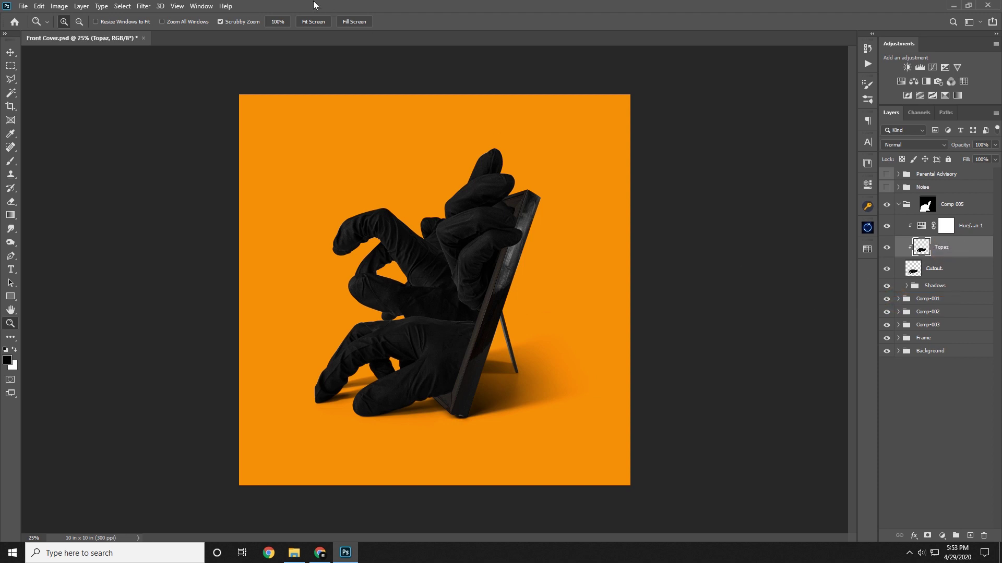
- Run Topaz Adjust 5 on the Topaz layer with the HDR preset Dynamic Pop, Color and Noise turned off, and Protect Shadows at 0.00
{"action": "left_click", "coordinate": [143, 5]}
{"action": "mouse_move", "coordinate": [237, 243]}
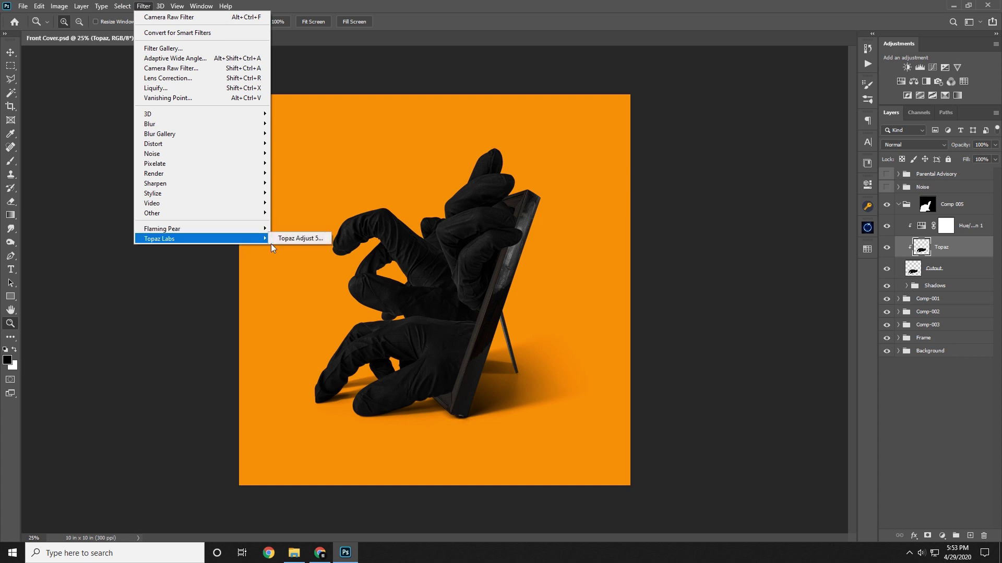
{"action": "left_click", "coordinate": [277, 240]}
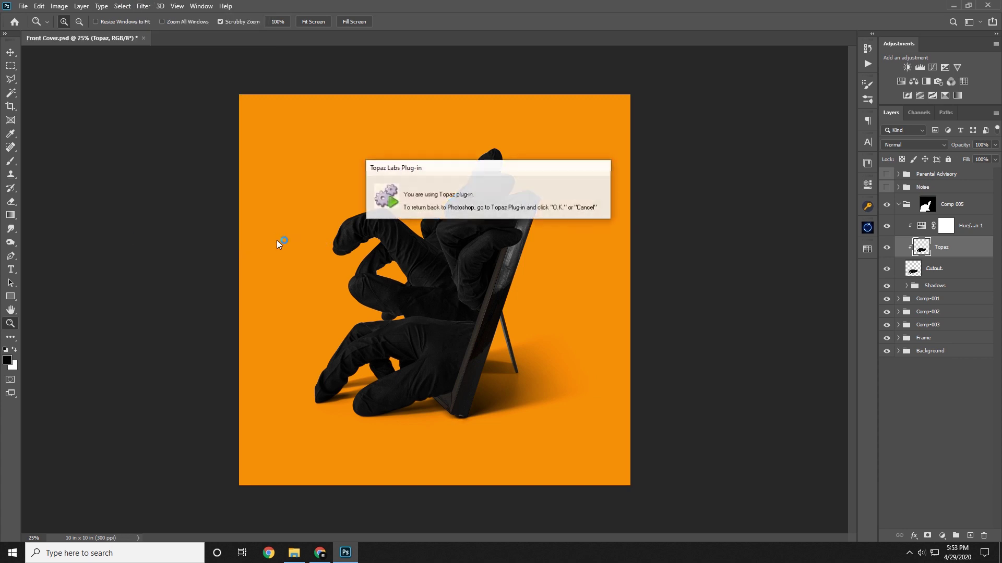
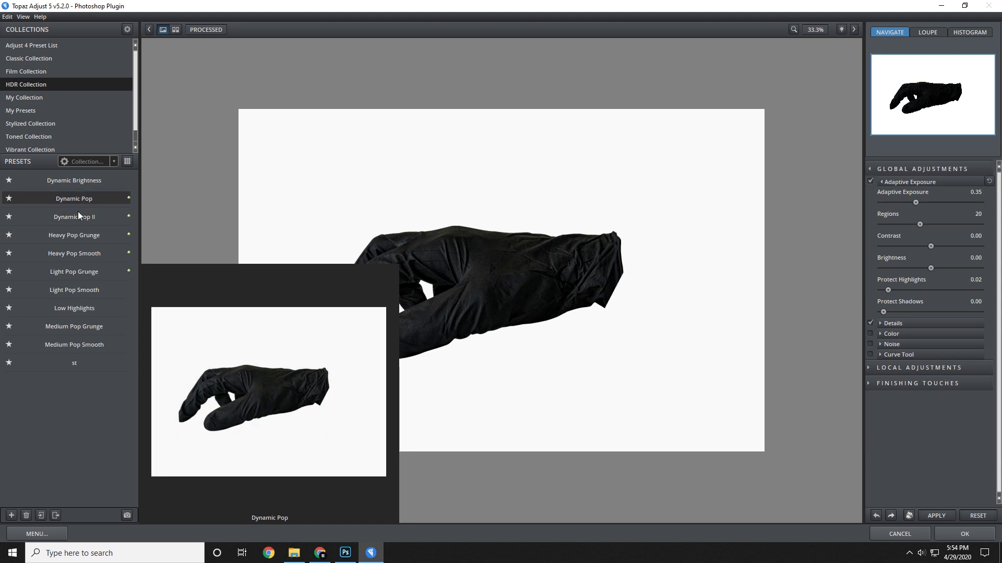
{"action": "left_click", "coordinate": [78, 202]}
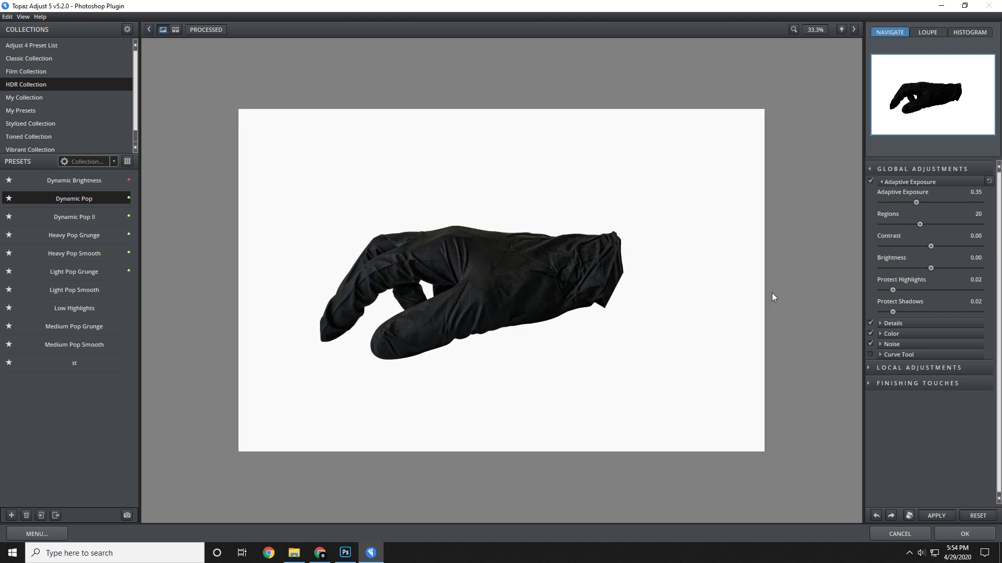
{"action": "left_click", "coordinate": [869, 334]}
{"action": "left_click_drag", "start_coordinate": [894, 314], "coordinate": [822, 318]}
- Set the Details Strength to 1.55 and Adaptive Exposure to about 0.48, and apply the filter to the layer
{"action": "left_click", "coordinate": [884, 325]}
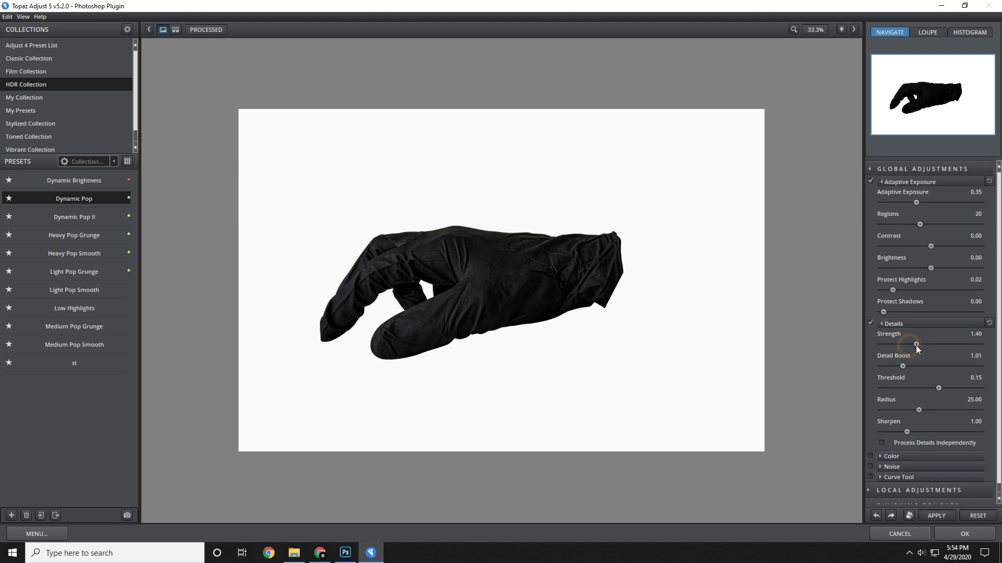
{"action": "left_click_drag", "start_coordinate": [915, 347], "coordinate": [920, 346]}
{"action": "left_click_drag", "start_coordinate": [917, 203], "coordinate": [928, 201]}
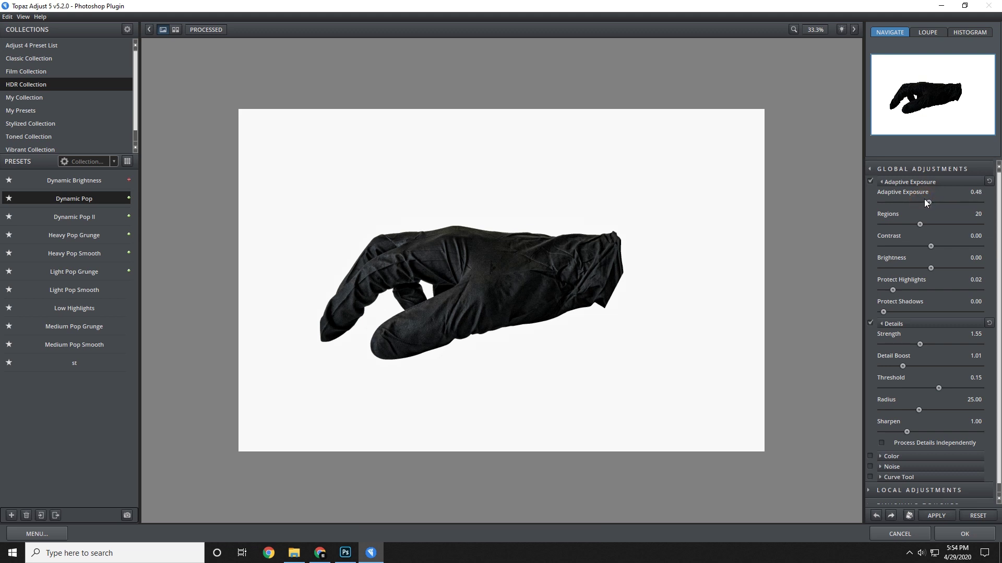
{"action": "mouse_move", "coordinate": [925, 202]}
{"action": "left_mouse_down"}
{"action": "mouse_move", "coordinate": [917, 203]}
{"action": "mouse_move", "coordinate": [925, 203]}
{"action": "left_mouse_up"}
{"action": "left_click", "coordinate": [975, 534]}
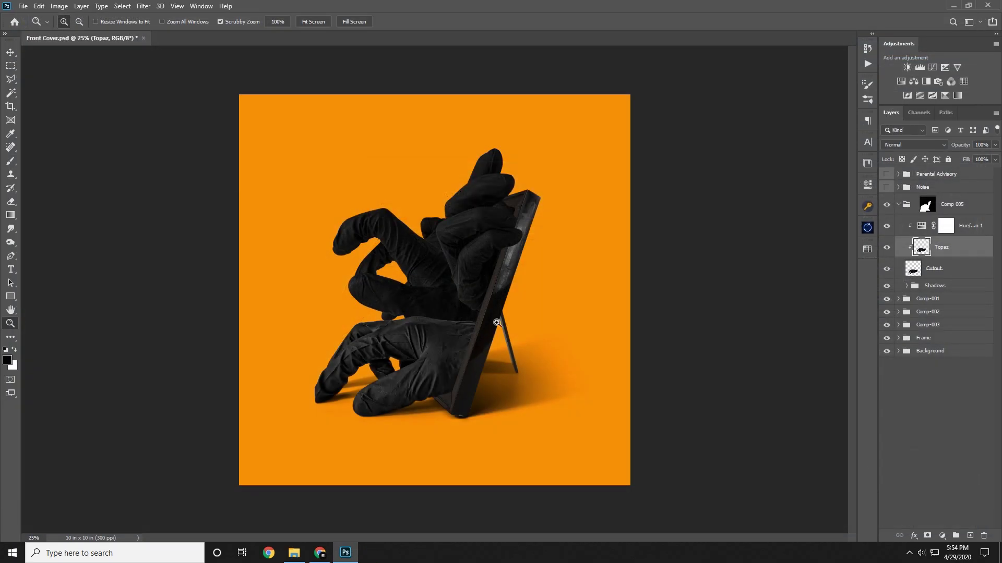
- Inspect the lower glove up close and compare it with the Topaz layer hidden and shown
{"action": "mouse_move", "coordinate": [394, 364]}
{"action": "left_mouse_down"}
{"action": "mouse_move", "coordinate": [474, 361]}
{"action": "mouse_move", "coordinate": [375, 362]}
{"action": "mouse_move", "coordinate": [397, 354]}
{"action": "left_mouse_up"}
{"action": "left_click", "coordinate": [371, 364]}
{"action": "left_click", "coordinate": [358, 372]}
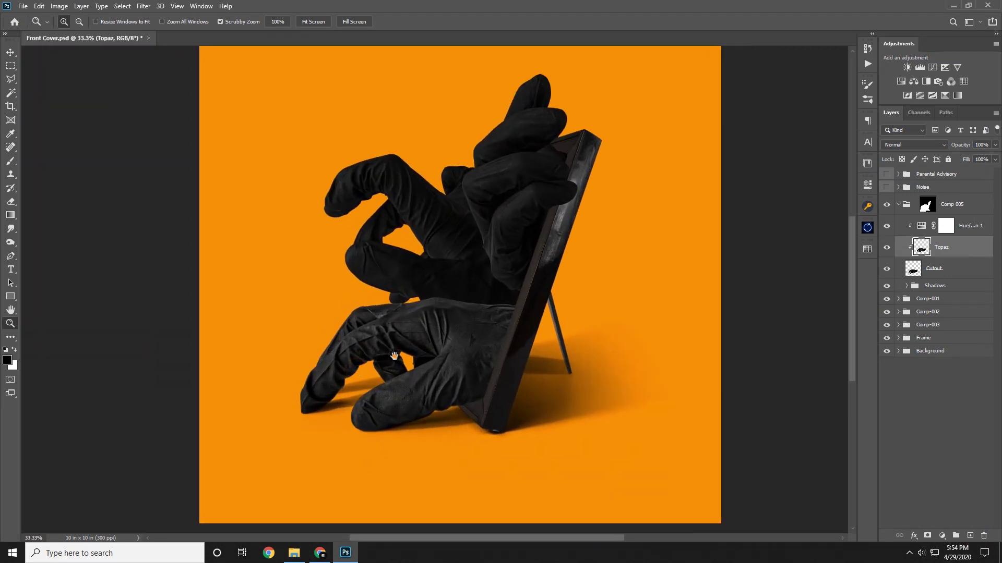
{"action": "left_click_drag", "start_coordinate": [588, 334], "coordinate": [566, 349]}
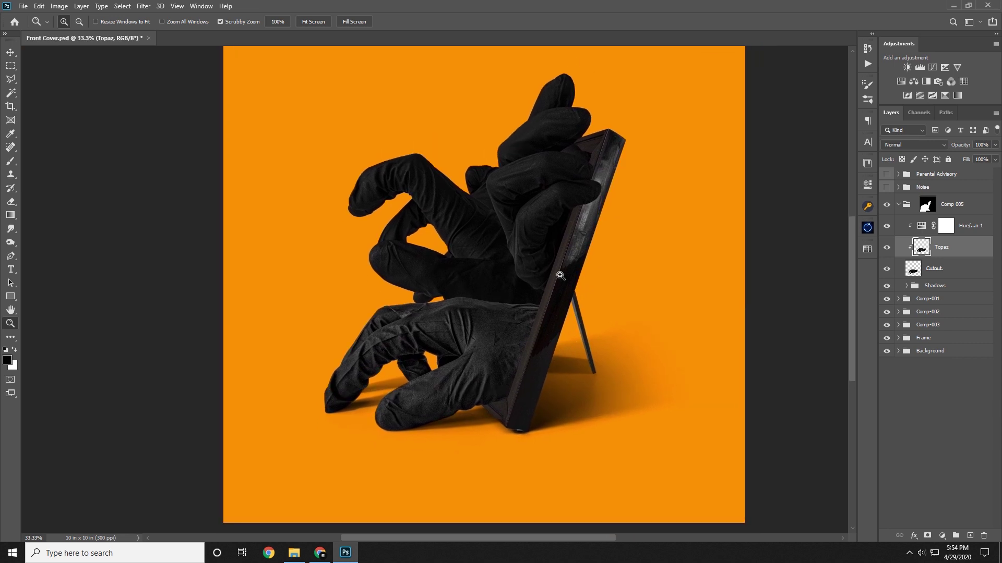
{"action": "left_click", "coordinate": [522, 336], "text": "alt"}
{"action": "left_click", "coordinate": [489, 343]}
{"action": "left_click_drag", "start_coordinate": [489, 343], "coordinate": [510, 348]}
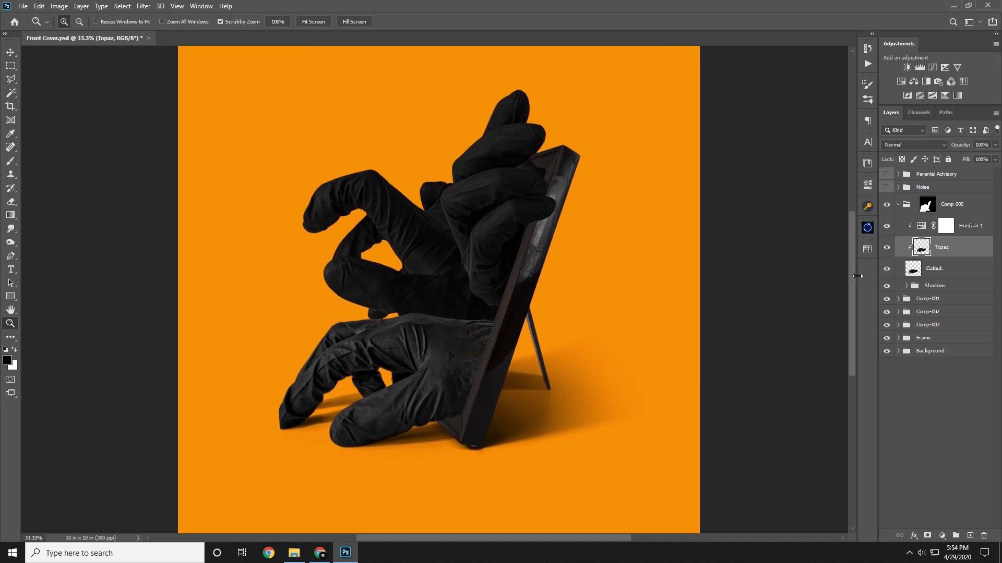
{"action": "left_click", "coordinate": [886, 249]}
{"action": "left_click", "coordinate": [886, 248]}
- Duplicate the glove layer inside the Comp-001 group
{"action": "left_click", "coordinate": [901, 203]}
{"action": "left_click", "coordinate": [923, 222]}
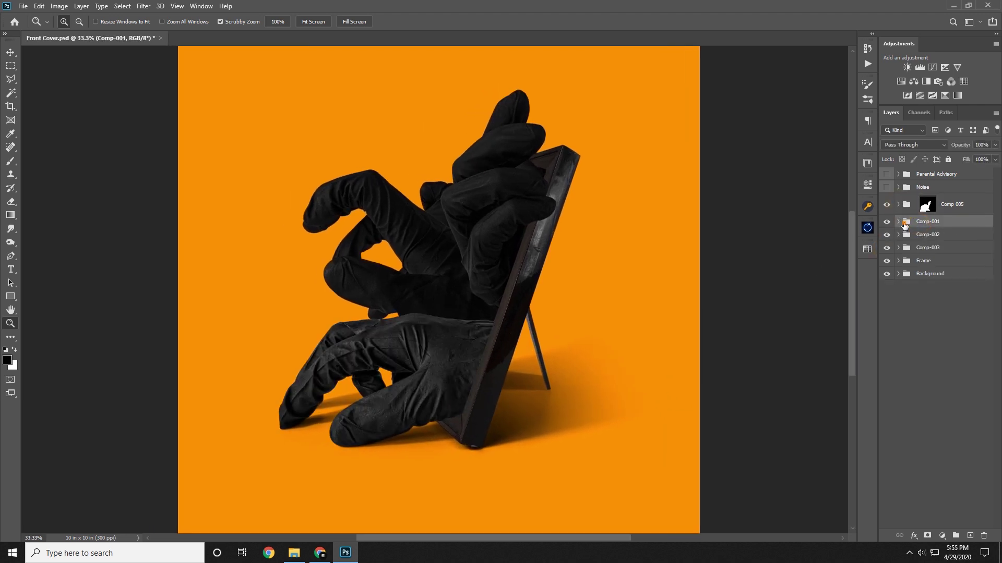
{"action": "left_click", "coordinate": [898, 222]}
{"action": "left_click", "coordinate": [945, 268]}
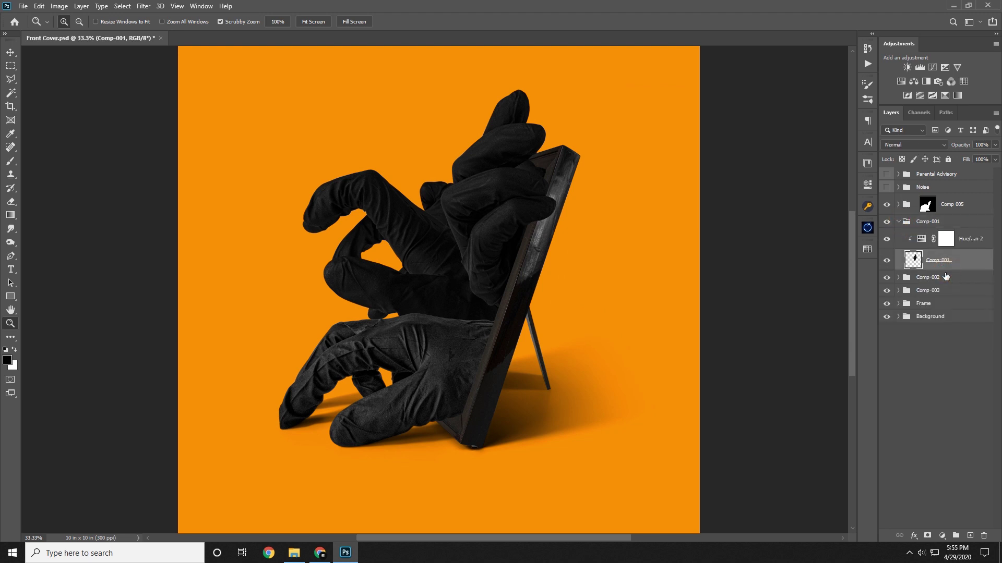
{"action": "key", "text": "ctrl+j"}
- Clip the duplicated glove layer to the Comp-001 layer and rename it Topaz
{"action": "right_click", "coordinate": [966, 274]}
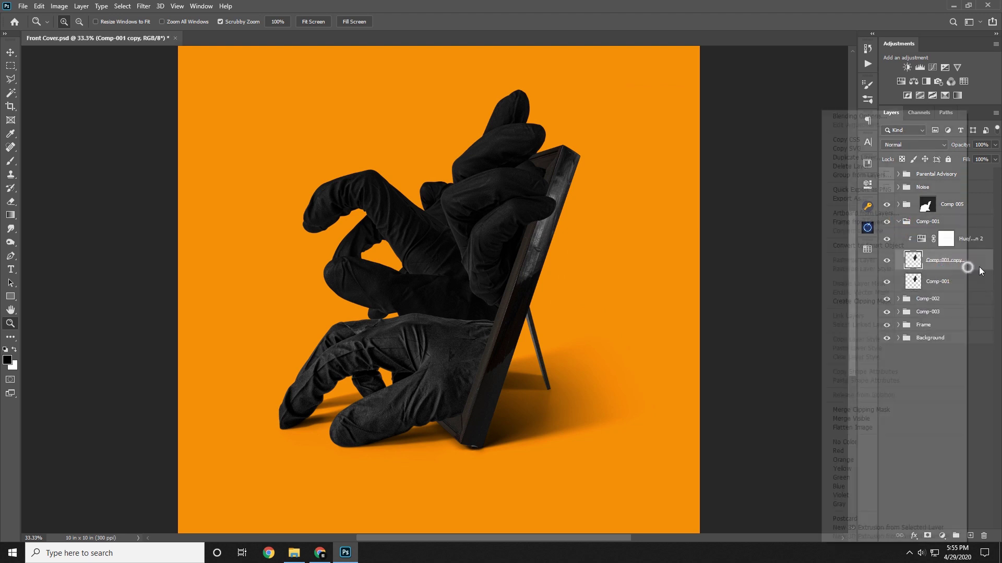
{"action": "left_click", "coordinate": [869, 301]}
{"action": "double_click", "coordinate": [955, 261]}
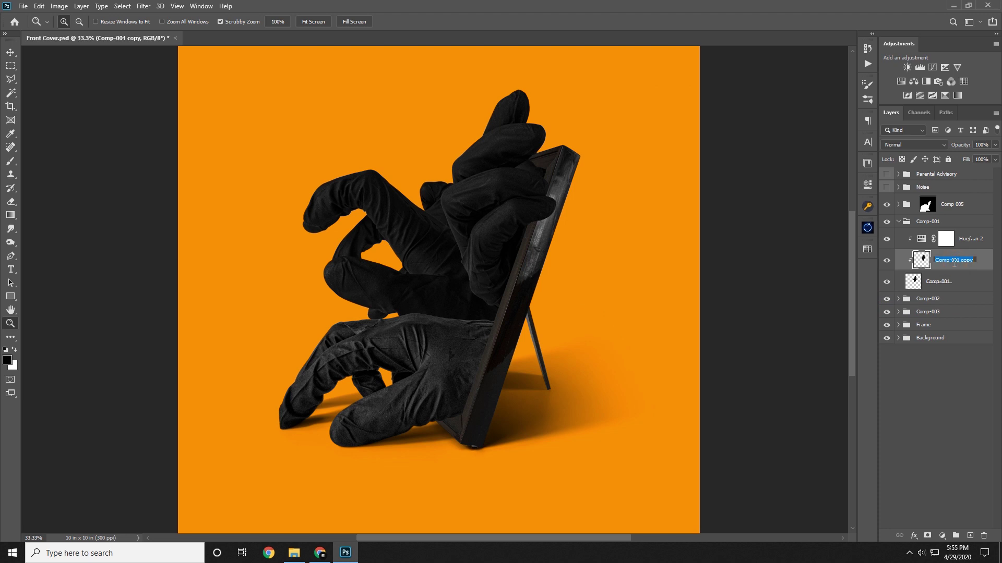
{"action": "type", "text": "Topaz"}
{"action": "key", "text": "Return"}
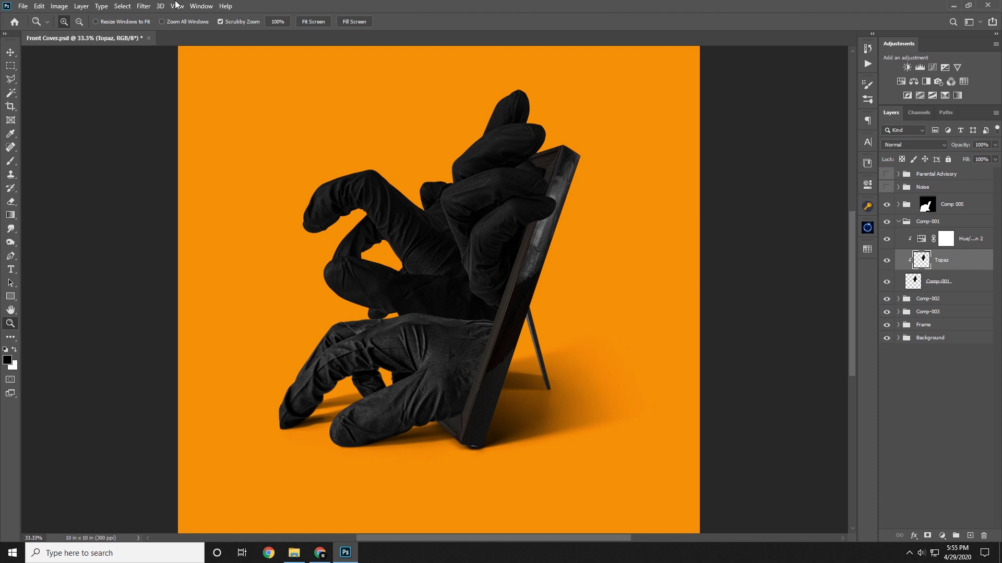
- Repeat the Topaz Adjust 5 filter on the Topaz layer in the Comp-001 group and check the upper glove
{"action": "left_click", "coordinate": [143, 6]}
{"action": "left_click", "coordinate": [148, 18]}
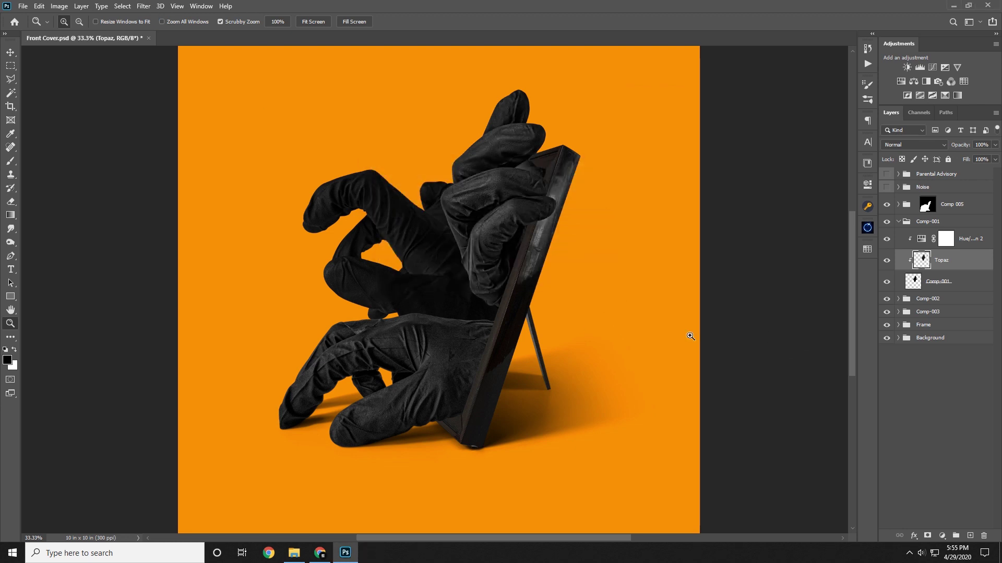
{"action": "left_click_drag", "start_coordinate": [512, 255], "coordinate": [486, 258]}
{"action": "left_click", "coordinate": [449, 288]}
{"action": "left_click", "coordinate": [456, 289]}
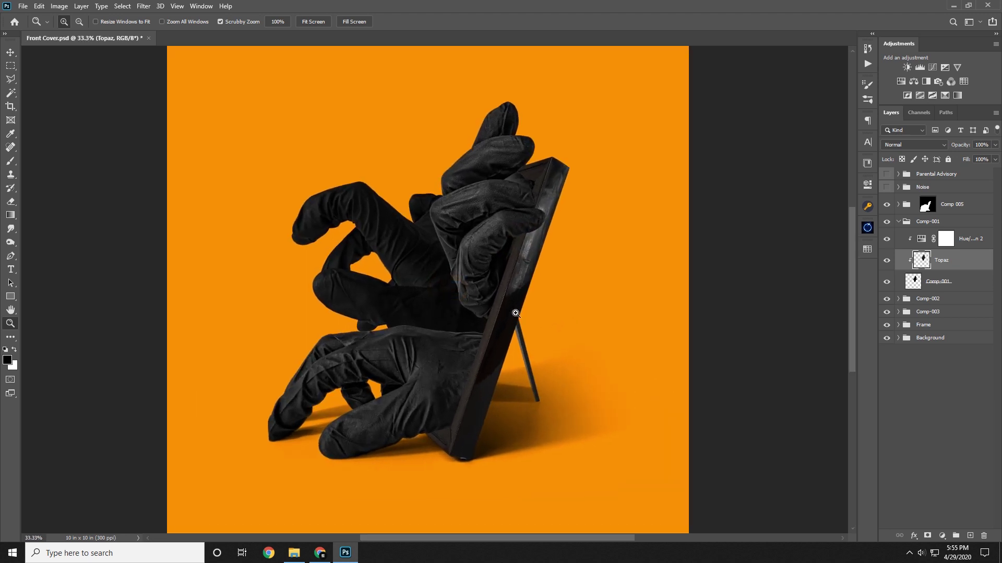
- Select the glove layer in the Comp-002 group and compare the composite with it hidden and shown
{"action": "left_click", "coordinate": [901, 221]}
{"action": "left_click", "coordinate": [898, 234]}
{"action": "left_click", "coordinate": [969, 272]}
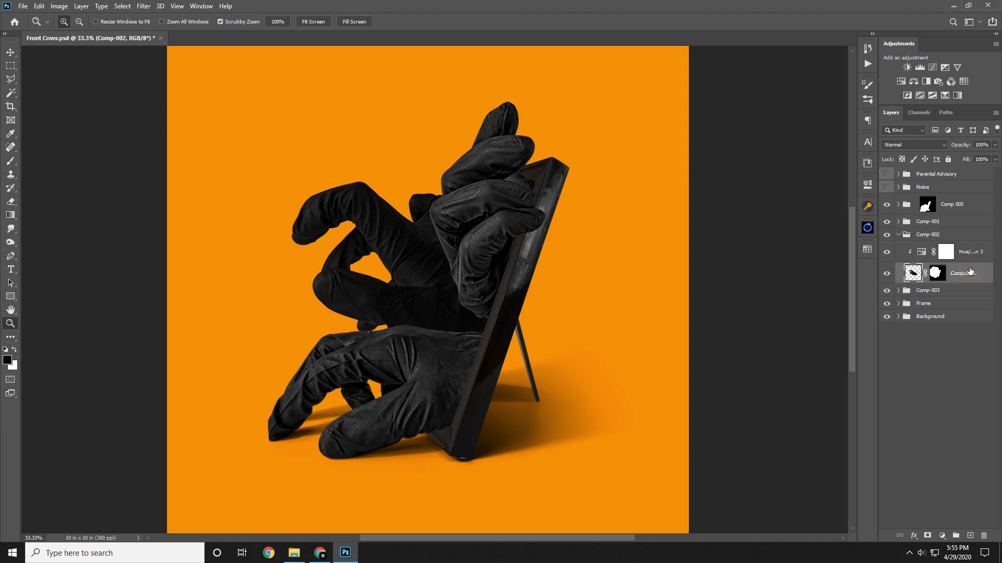
{"action": "left_click", "coordinate": [887, 274]}
{"action": "left_click", "coordinate": [888, 274]}
{"action": "left_click", "coordinate": [887, 274]}
{"action": "left_click", "coordinate": [889, 275]}
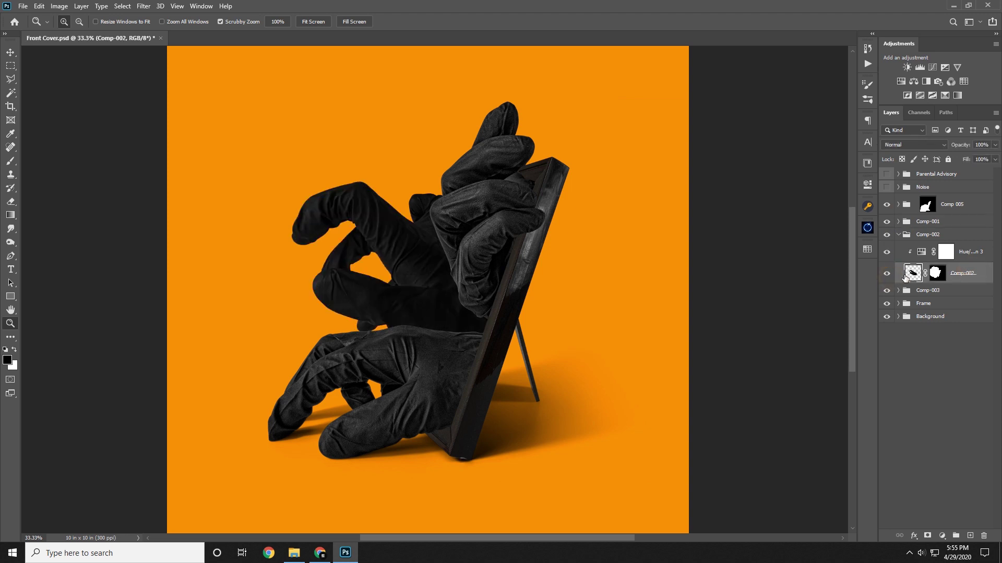
- Check the Comp-002 layer with its mask disabled, apply the mask permanently, and duplicate the layer
{"action": "left_click", "coordinate": [939, 276], "text": "shift"}
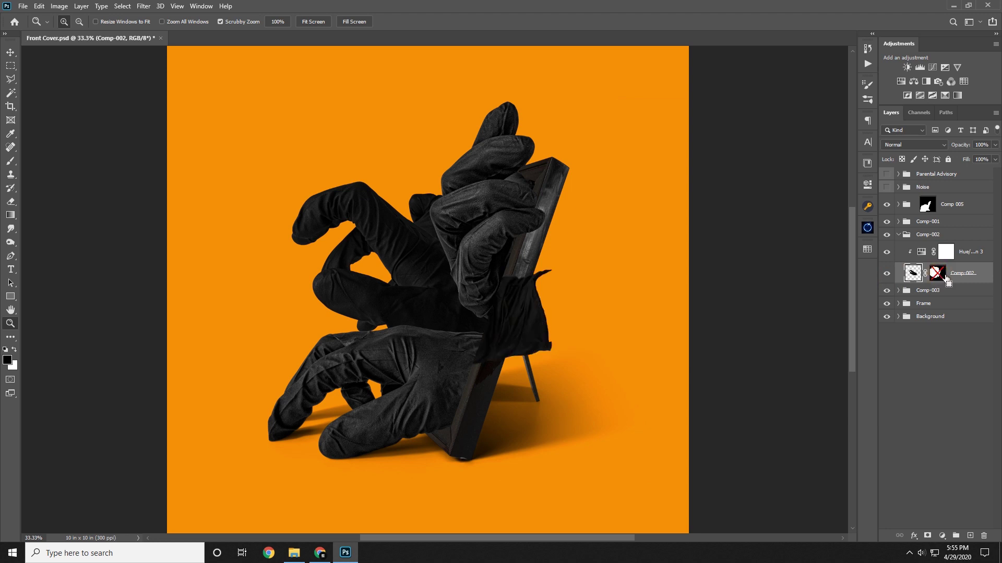
{"action": "left_click", "coordinate": [940, 277], "text": "shift"}
{"action": "right_click", "coordinate": [939, 275]}
{"action": "left_click", "coordinate": [947, 308]}
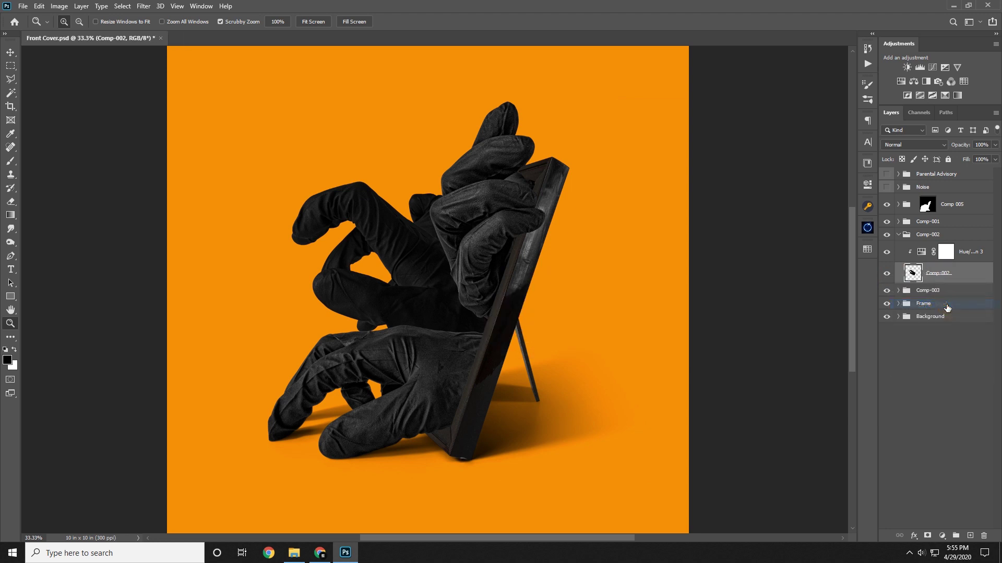
{"action": "key", "text": "ctrl+j"}
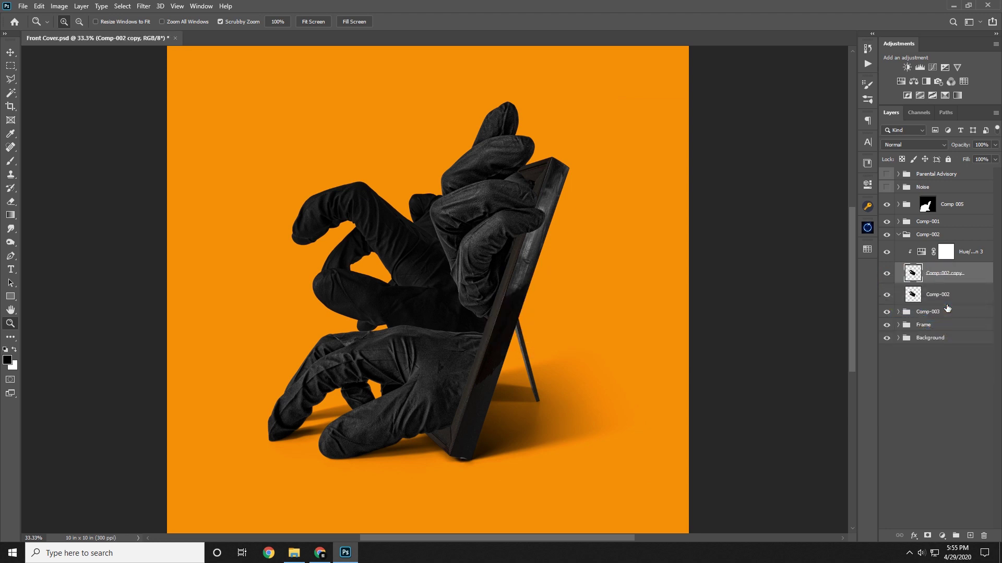
- Clip the duplicated glove layer to the Comp-002 layer and rename it Topaz
{"action": "right_click", "coordinate": [961, 278]}
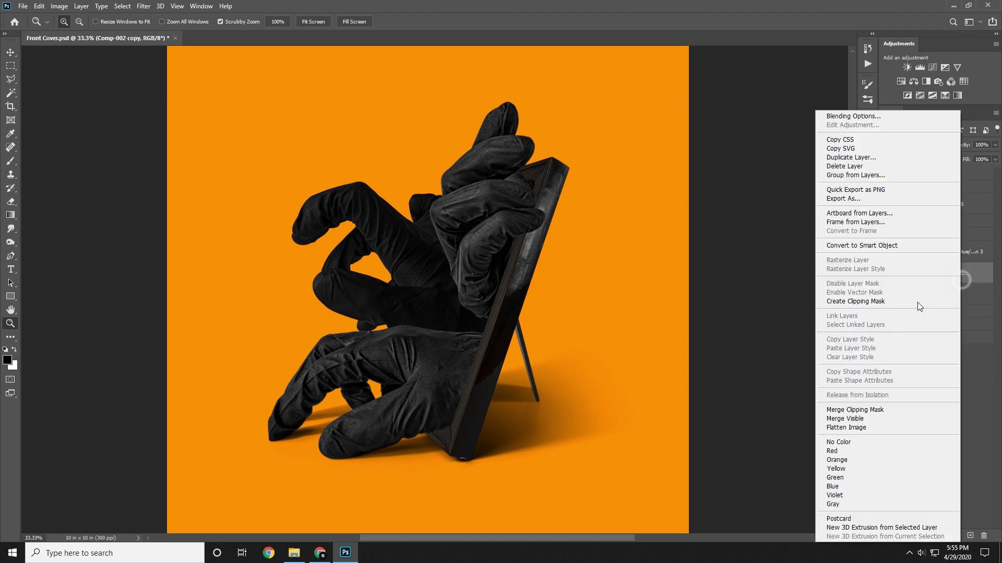
{"action": "left_click", "coordinate": [878, 301]}
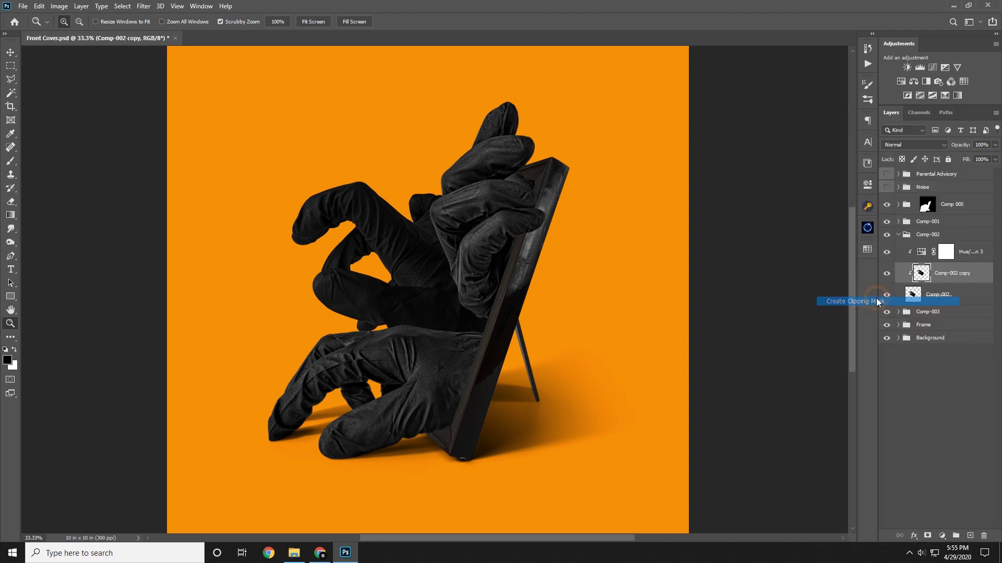
{"action": "double_click", "coordinate": [974, 272]}
{"action": "key", "text": "BackSpace"}
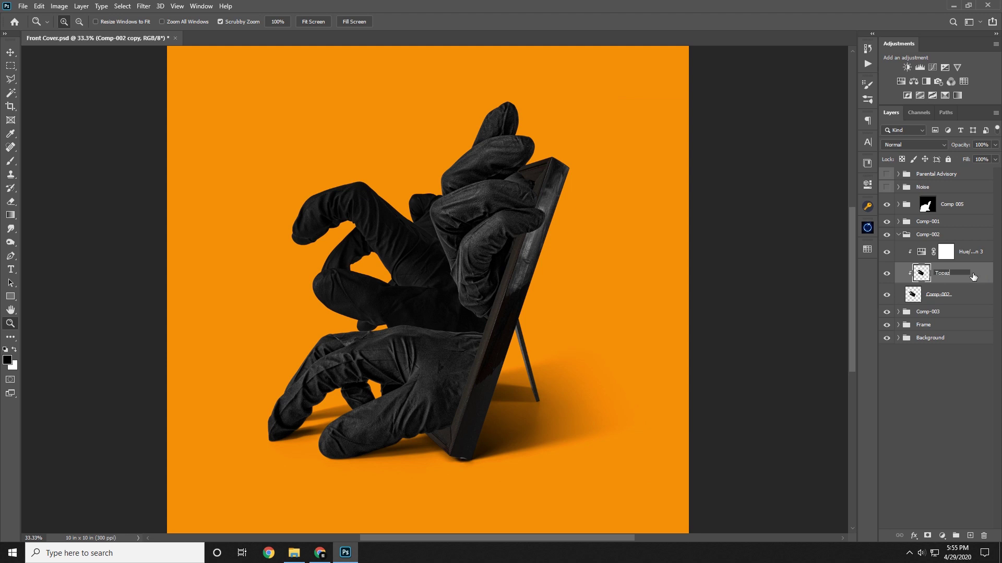
{"action": "type", "text": "Topaz"}
{"action": "key", "text": "Return"}
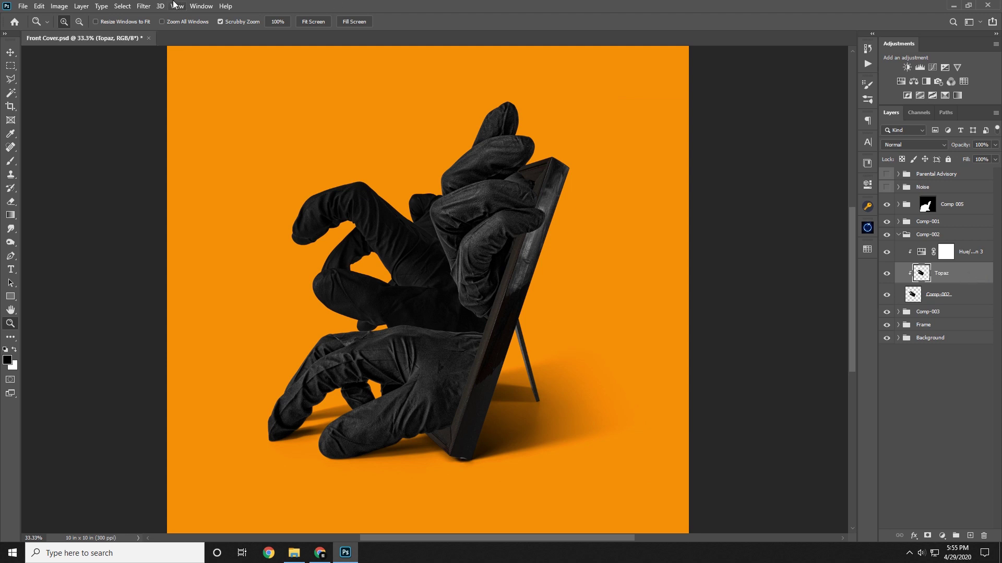
- Repeat the Topaz Adjust 5 filter on the Topaz layer in the Comp-002 group and inspect the middle glove up close
{"action": "left_click", "coordinate": [144, 6]}
{"action": "left_click", "coordinate": [167, 16]}
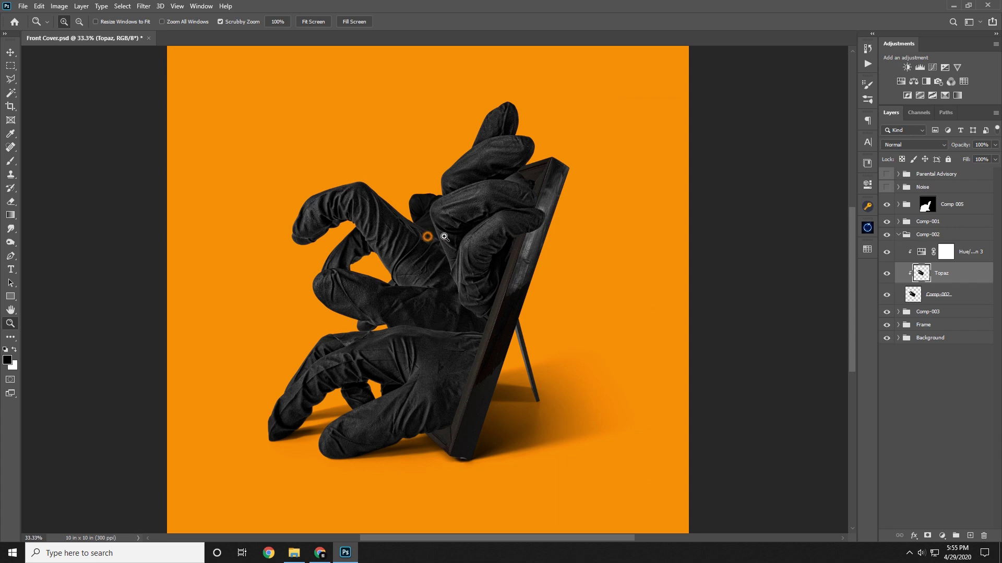
{"action": "left_click_drag", "start_coordinate": [445, 237], "coordinate": [464, 243]}
{"action": "left_click_drag", "start_coordinate": [406, 272], "coordinate": [487, 276]}
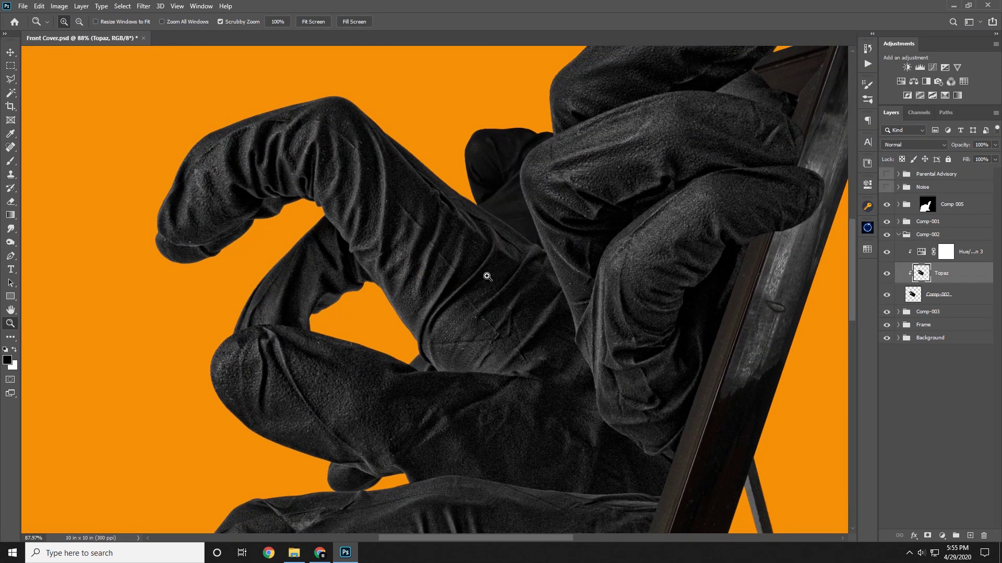
{"action": "left_click_drag", "start_coordinate": [536, 281], "coordinate": [445, 252]}
{"action": "left_click", "coordinate": [445, 251]}
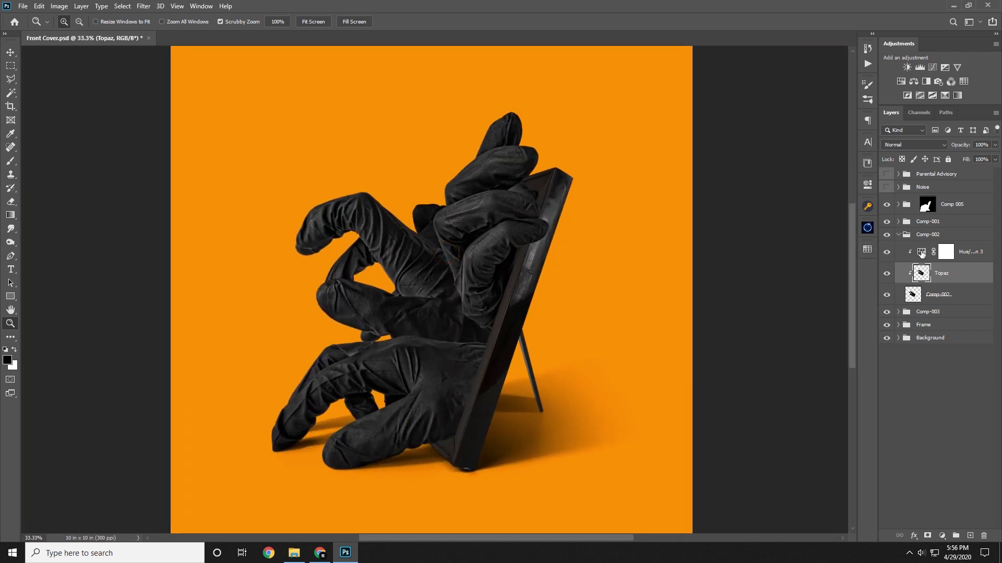
- Apply the mask of the glove layer in the Comp-003 group permanently and duplicate the layer
{"action": "left_click", "coordinate": [899, 234]}
{"action": "left_click", "coordinate": [936, 248]}
{"action": "left_click", "coordinate": [898, 248]}
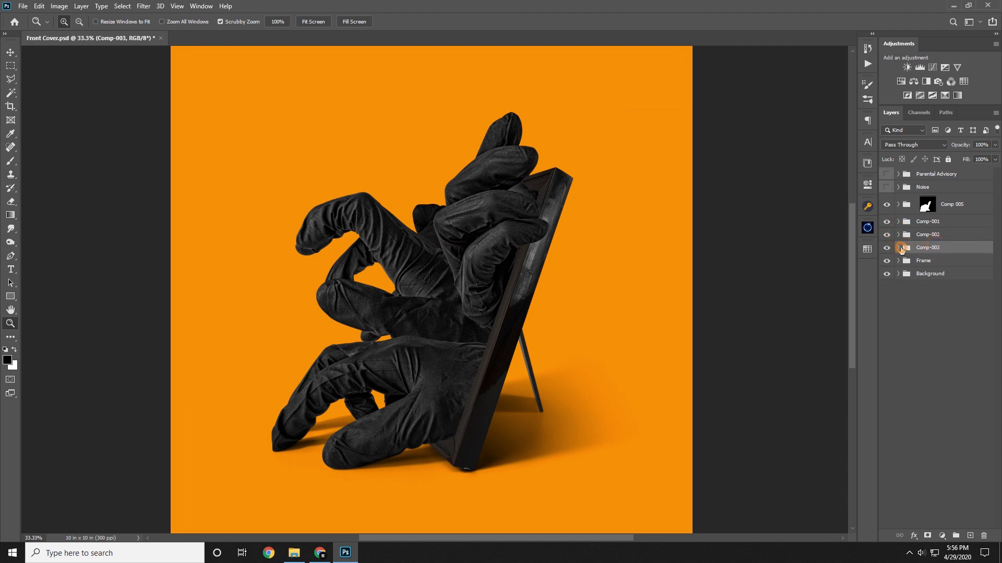
{"action": "left_click", "coordinate": [937, 286]}
{"action": "right_click", "coordinate": [937, 286]}
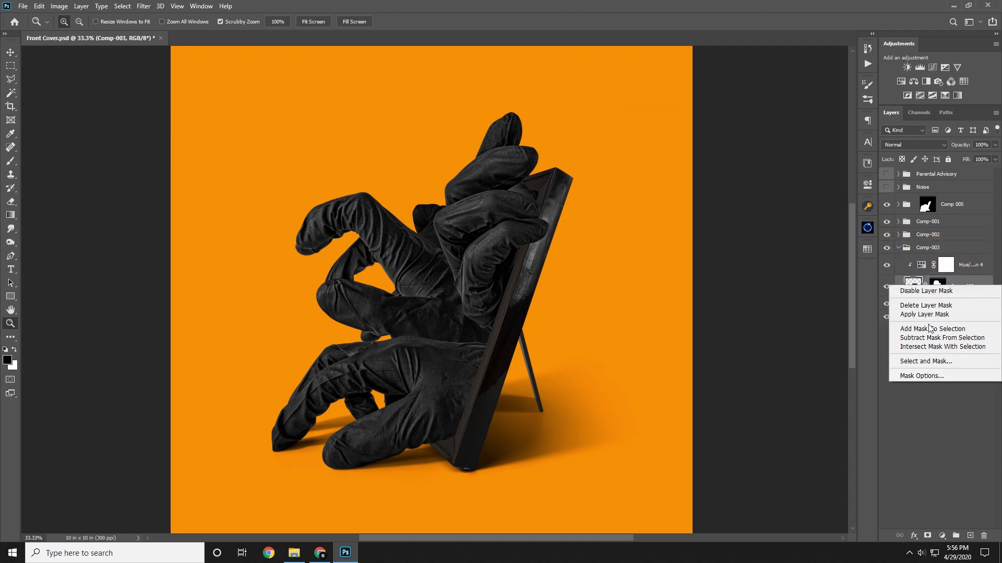
{"action": "left_click", "coordinate": [932, 314]}
{"action": "key", "text": "ctrl+j"}
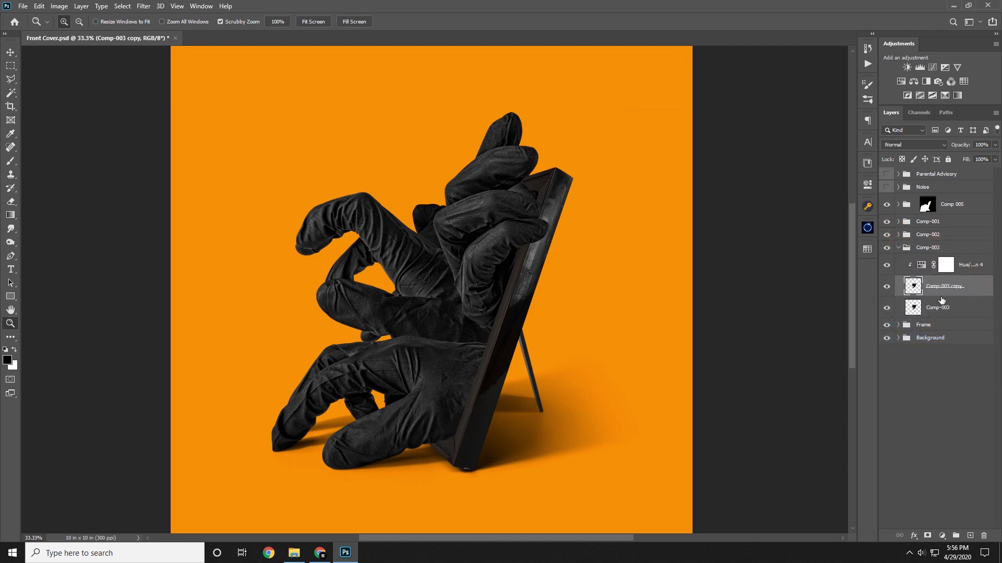
- Clip the duplicated glove layer to the Comp-003 layer and rename it Topaz
{"action": "right_click", "coordinate": [941, 298]}
{"action": "left_click", "coordinate": [891, 302]}
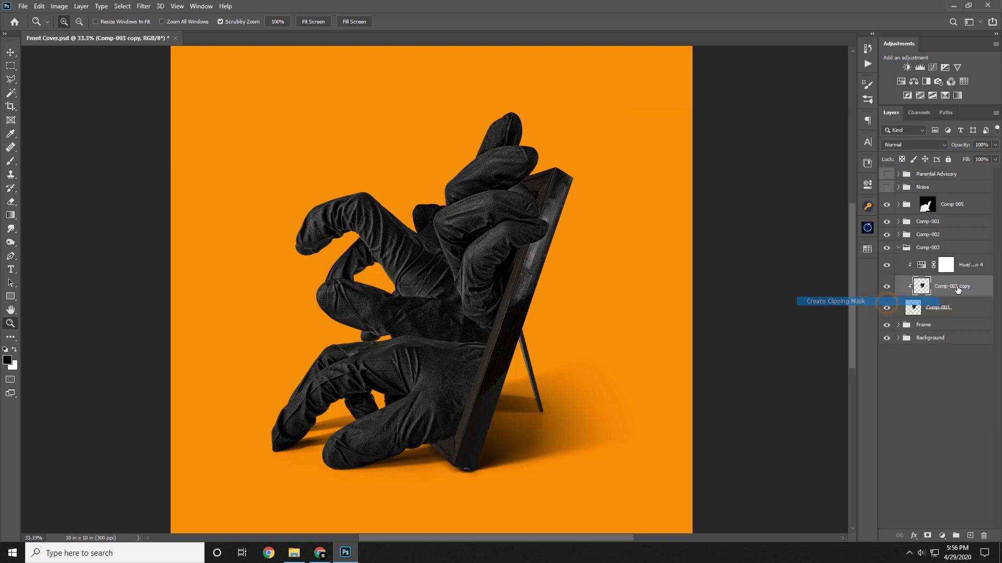
{"action": "double_click", "coordinate": [952, 286]}
{"action": "type", "text": "Topaz"}
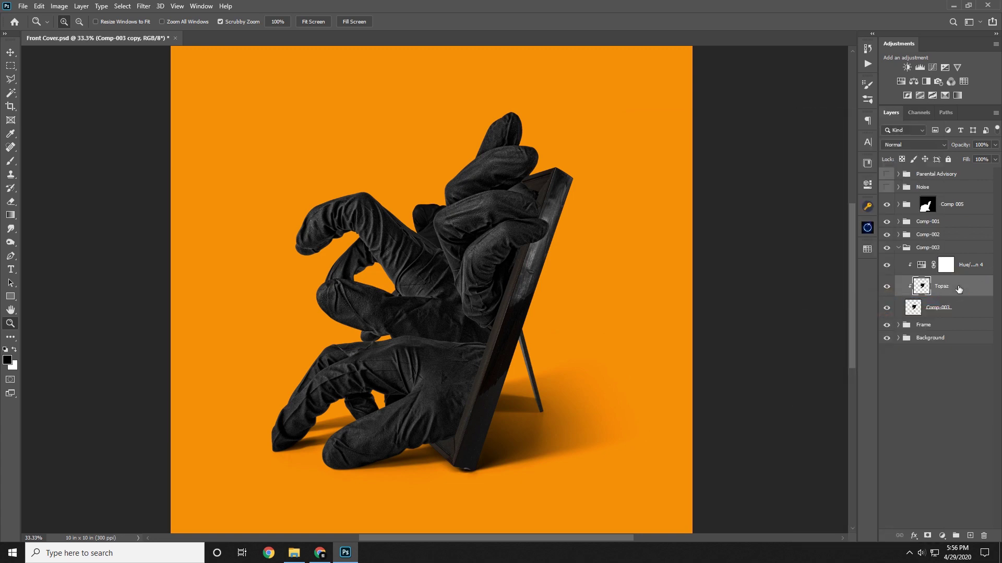
{"action": "key", "text": "Return"}
- Repeat the Topaz Adjust 5 filter on the Topaz layer in the Comp-003 group and collapse the group
{"action": "left_click", "coordinate": [155, 6]}
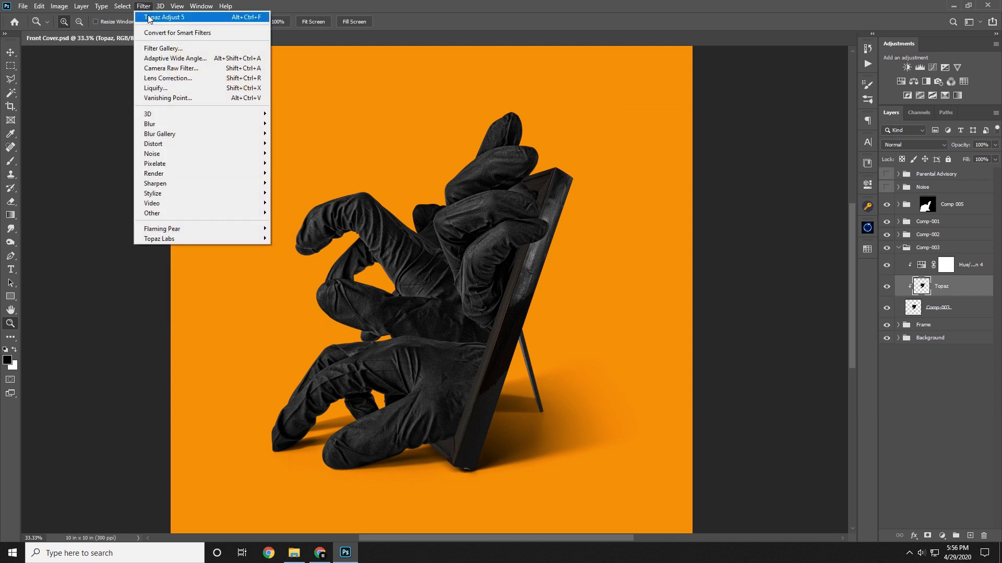
{"action": "left_click", "coordinate": [148, 18]}
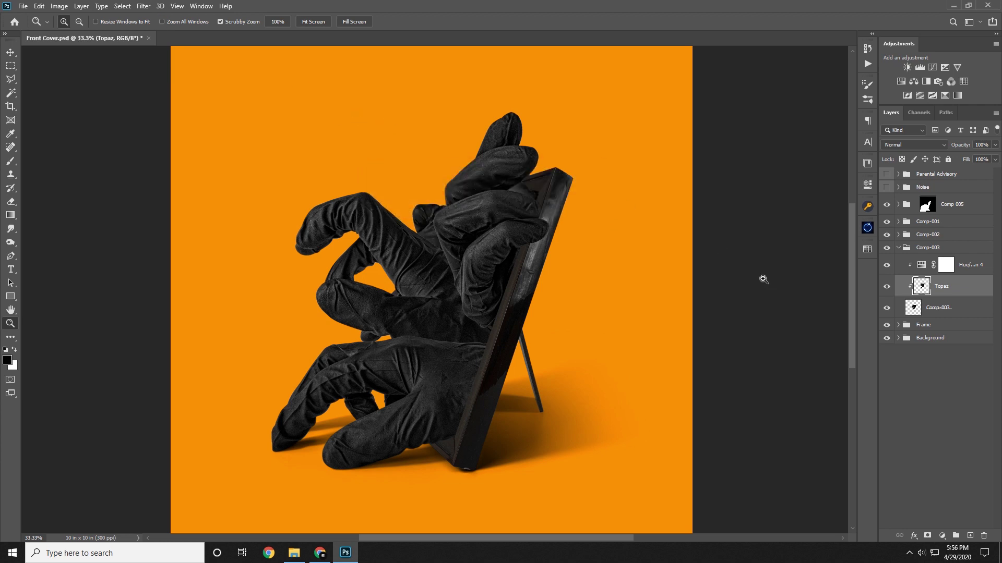
{"action": "left_click", "coordinate": [893, 249]}
{"action": "left_click", "coordinate": [897, 247]}
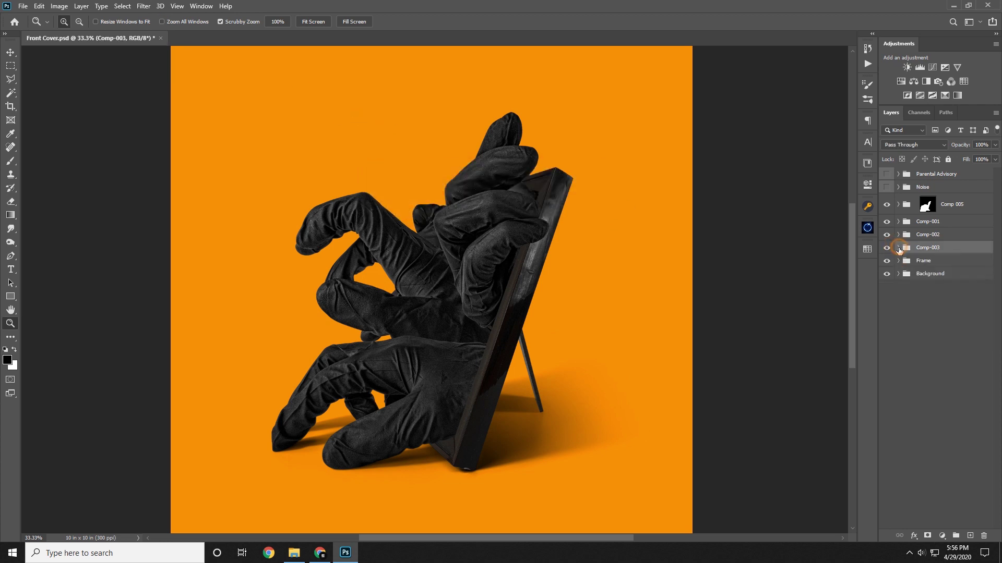
- Duplicate the Frame layer inside the Frame group and clip the copy to the original
{"action": "left_click", "coordinate": [899, 263]}
{"action": "left_click", "coordinate": [898, 261]}
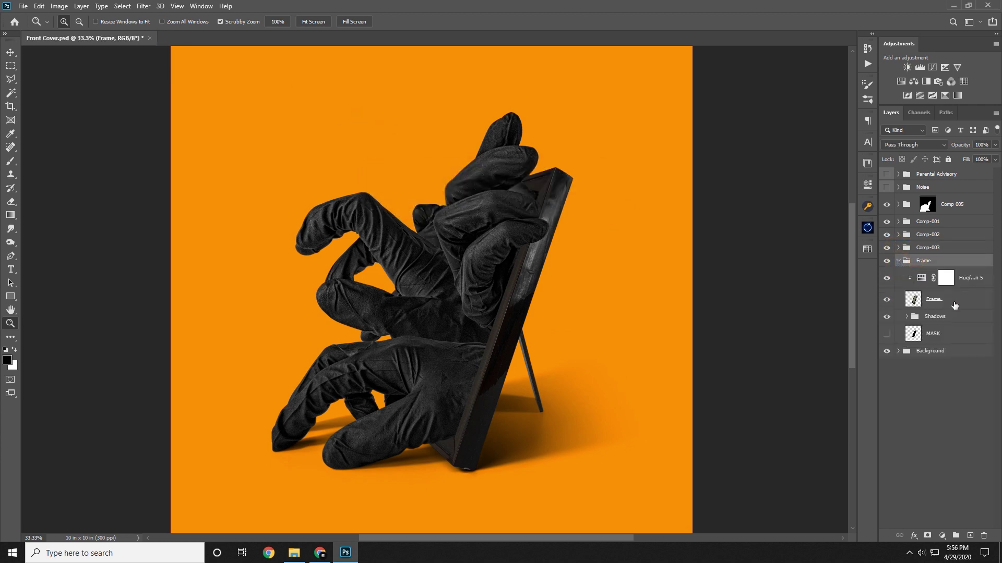
{"action": "left_click", "coordinate": [955, 308]}
{"action": "key", "text": "ctrl+j"}
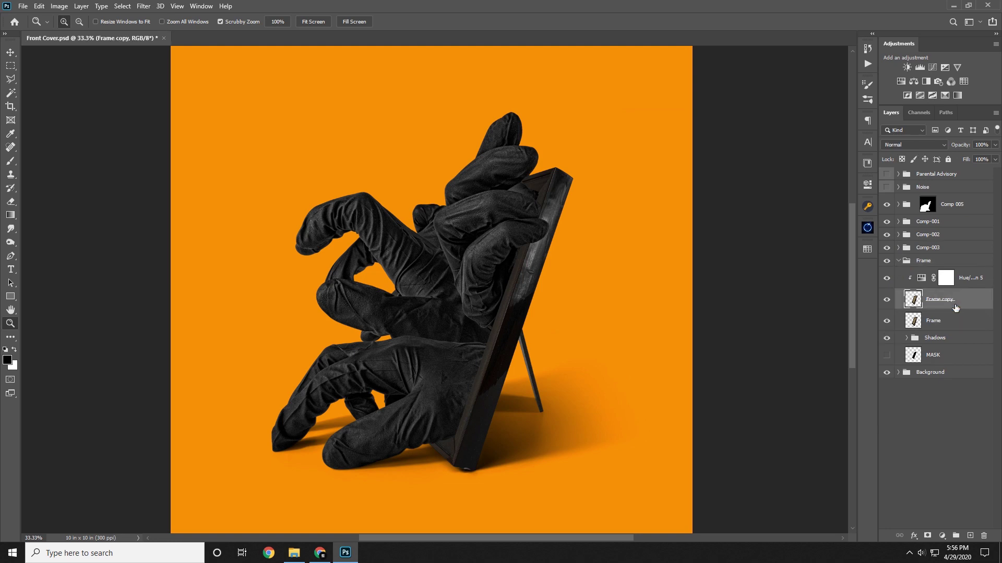
{"action": "right_click", "coordinate": [955, 308]}
{"action": "left_click", "coordinate": [876, 298]}
- Repeat the Topaz Adjust 5 filter on the clipped frame copy and rename that layer Topaz
{"action": "left_click", "coordinate": [157, 4]}
{"action": "left_click", "coordinate": [150, 17]}
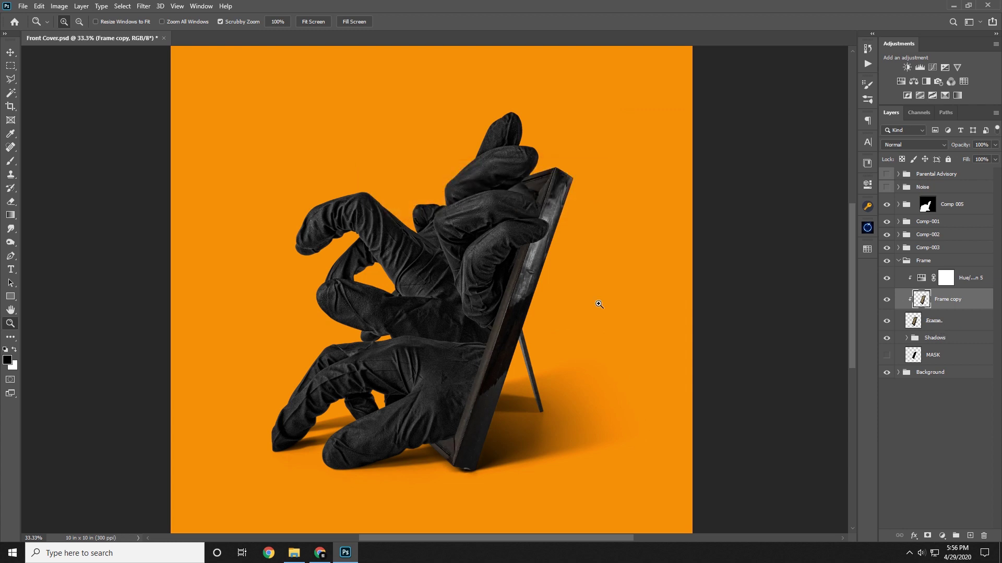
{"action": "key", "text": "ctrl+minus"}
{"action": "key", "text": "ctrl+minus"}
{"action": "key", "text": "ctrl+plus"}
{"action": "double_click", "coordinate": [945, 298]}
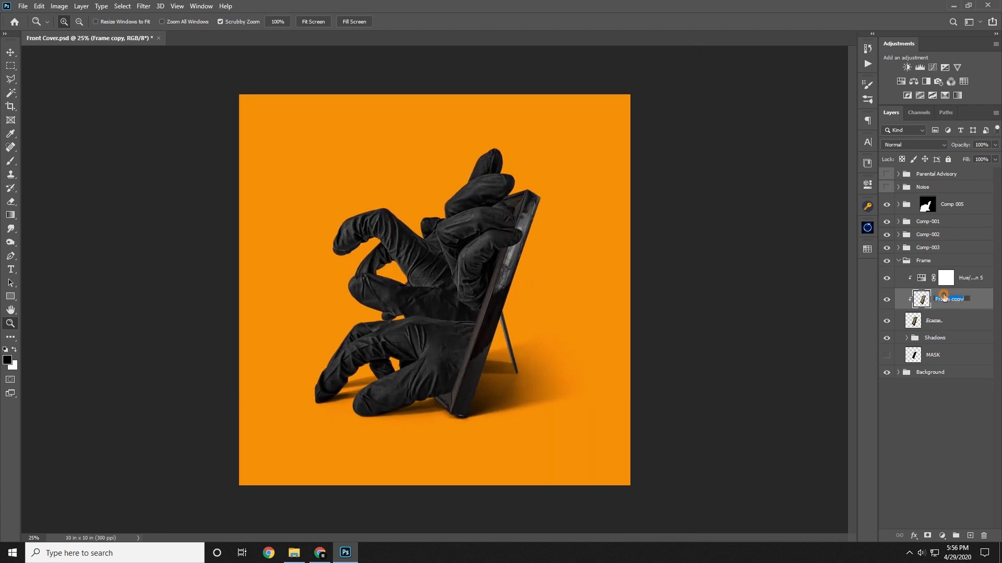
{"action": "type", "text": "Topaz"}
{"action": "key", "text": "Return"}
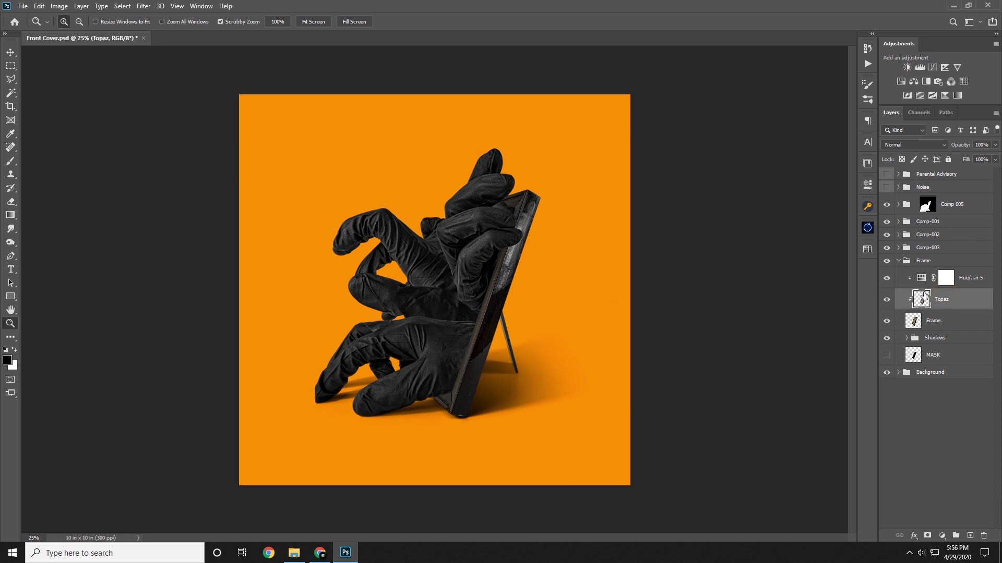
- Set the opacity of the Topaz layer in the Frame group to 75% and collapse the group
{"action": "left_click", "coordinate": [985, 144]}
{"action": "type", "text": "50"}
{"action": "double_click", "coordinate": [987, 145]}
{"action": "type", "text": "75"}
{"action": "key", "text": "Return"}
{"action": "left_click", "coordinate": [898, 261]}
- Set the opacity of the Topaz layer in the Comp-003 group to 75% and collapse the group
{"action": "left_click", "coordinate": [898, 247]}
{"action": "left_click", "coordinate": [961, 286]}
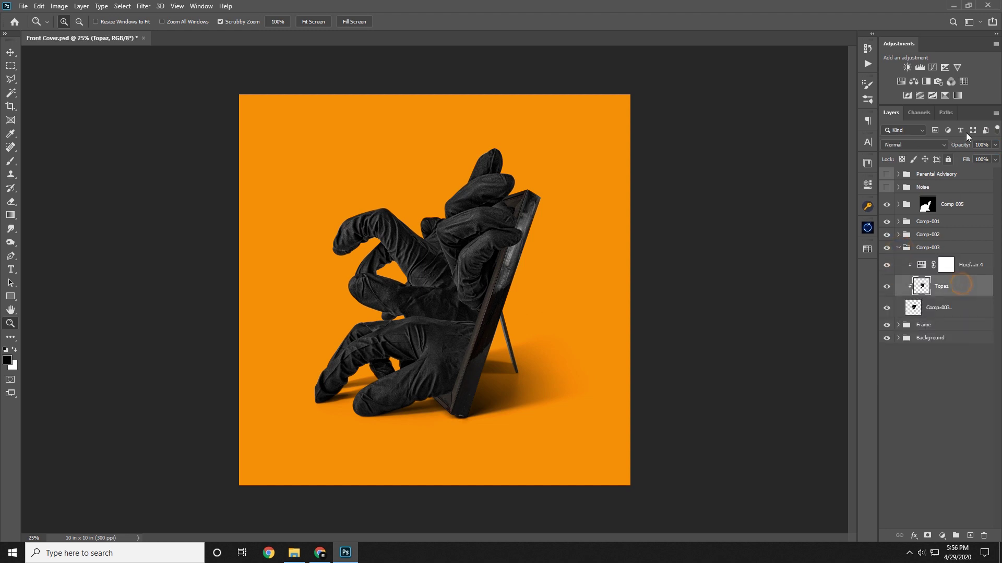
{"action": "double_click", "coordinate": [987, 145]}
{"action": "type", "text": "75"}
{"action": "key", "text": "Return"}
{"action": "left_click", "coordinate": [902, 250]}
{"action": "left_click", "coordinate": [902, 249], "text": "ctrl"}
{"action": "left_click", "coordinate": [898, 248]}
- Set the opacity of the Topaz layer in the Comp-002 group to 75% and collapse the group
{"action": "left_click", "coordinate": [898, 236]}
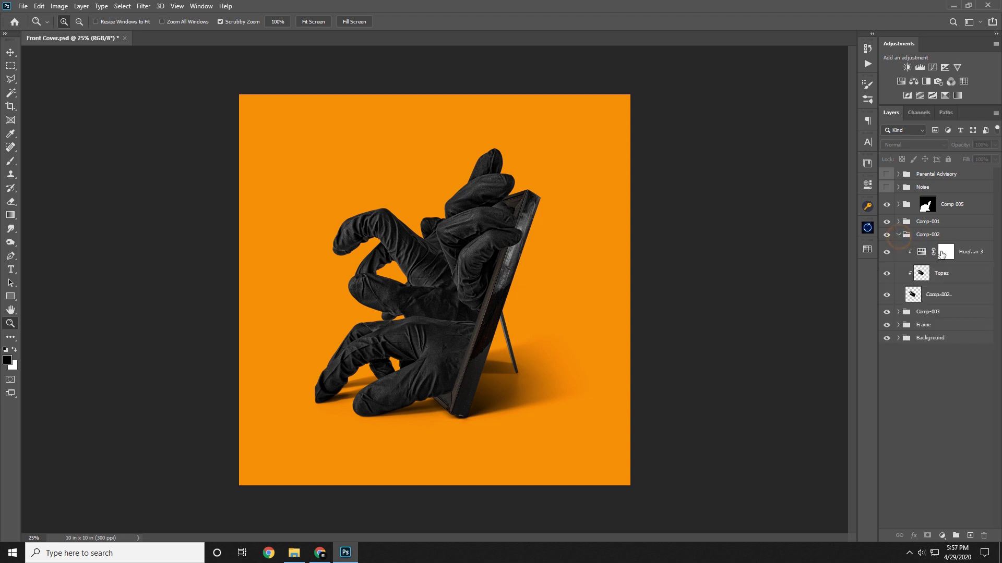
{"action": "left_click", "coordinate": [939, 271]}
{"action": "left_click", "coordinate": [981, 145]}
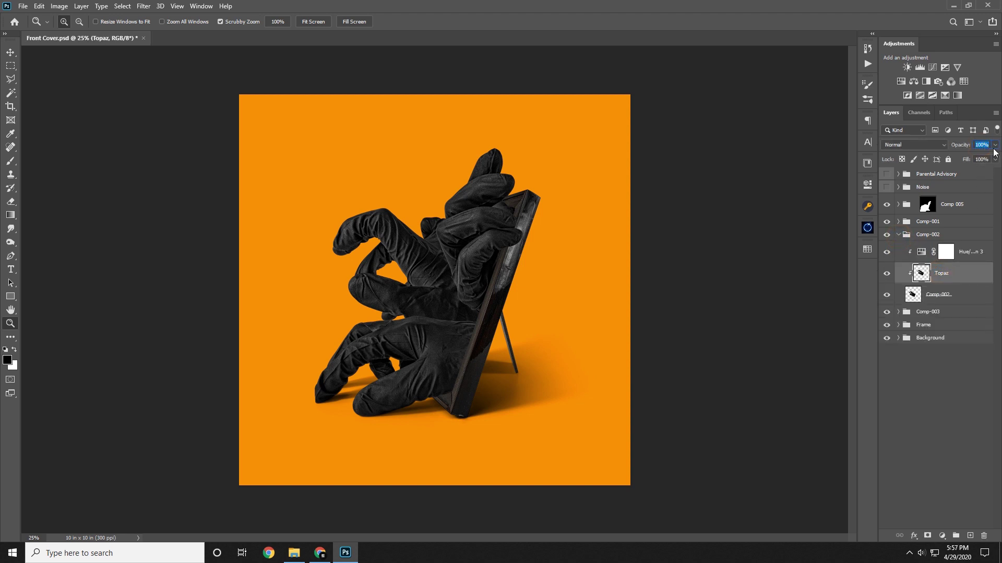
{"action": "type", "text": "75"}
{"action": "key", "text": "Return"}
{"action": "left_click", "coordinate": [899, 235]}
- Set the opacity of the Topaz layer in the Comp-001 group to 75% and collapse the group
{"action": "left_click", "coordinate": [899, 222]}
{"action": "left_click", "coordinate": [939, 260]}
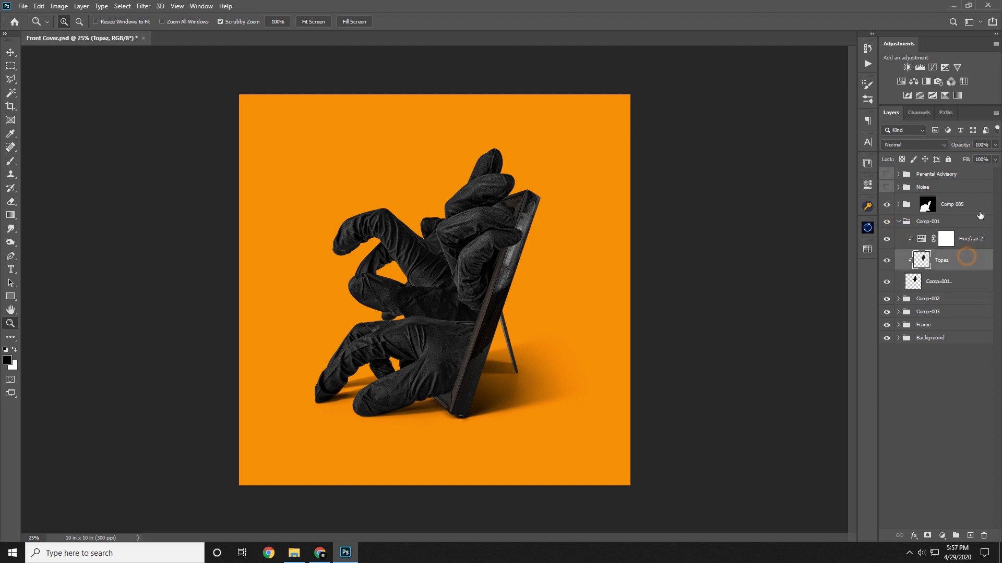
{"action": "left_click", "coordinate": [981, 145]}
{"action": "type", "text": "75"}
{"action": "key", "text": "Return"}
{"action": "left_click", "coordinate": [898, 222]}
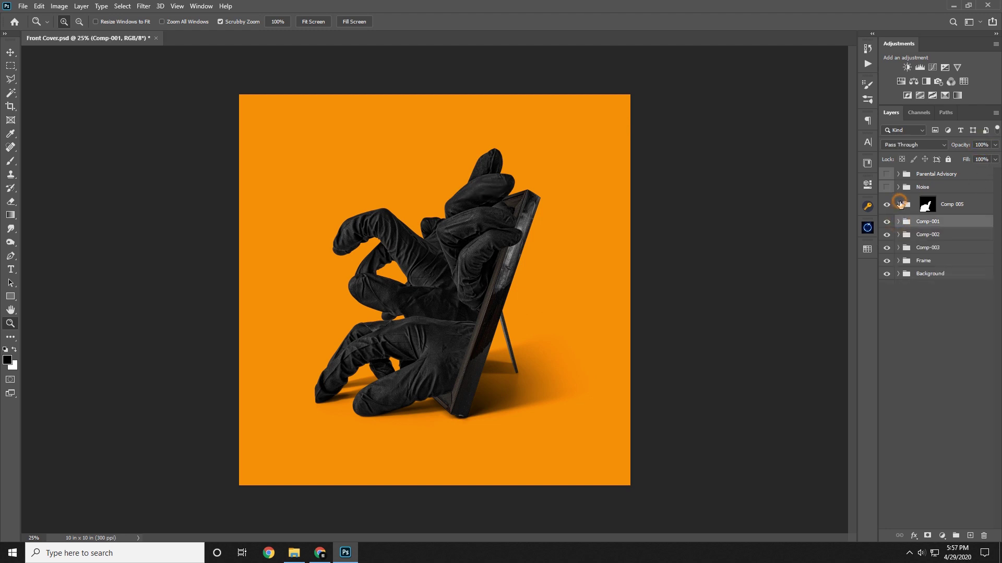
- Set the opacity of the Topaz layer in the Comp 005 group to 75% and collapse the group
{"action": "left_click", "coordinate": [899, 204]}
{"action": "left_click", "coordinate": [964, 241]}
{"action": "left_click", "coordinate": [981, 145]}
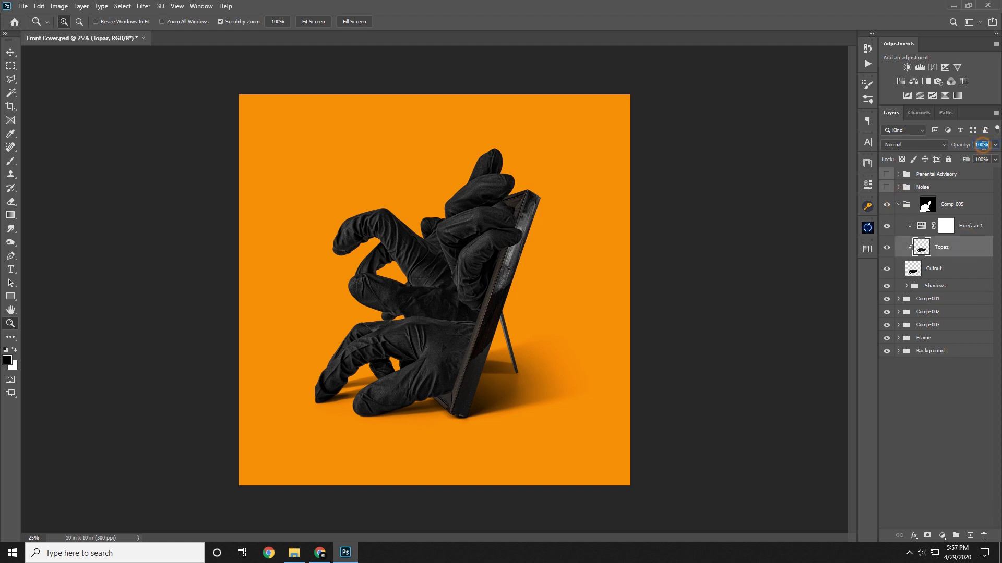
{"action": "type", "text": "75"}
{"action": "key", "text": "Return"}
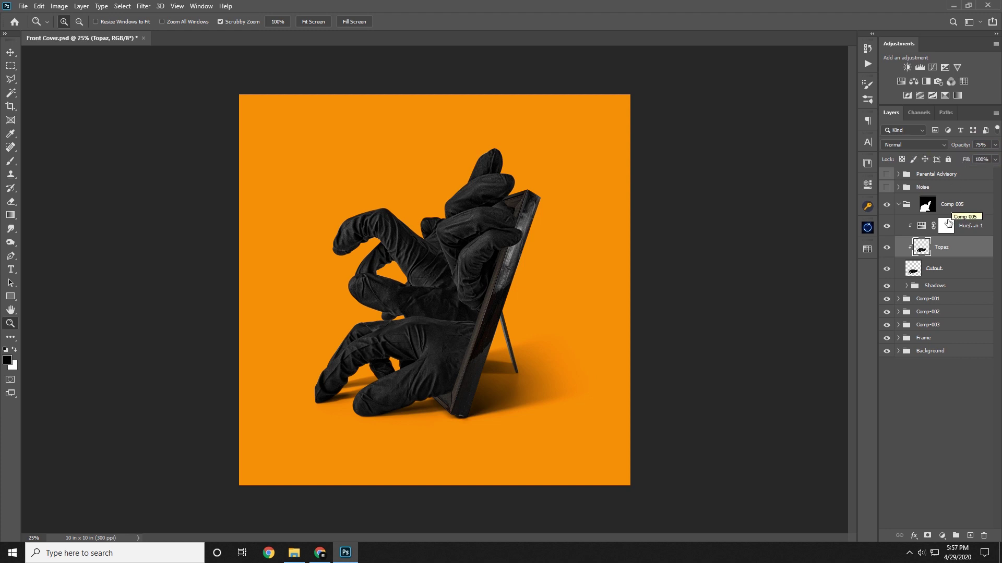
{"action": "left_click", "coordinate": [898, 204]}
- Preview the cover with the Noise and Parental Advisory groups shown, and hide both groups again
{"action": "left_click", "coordinate": [887, 188]}
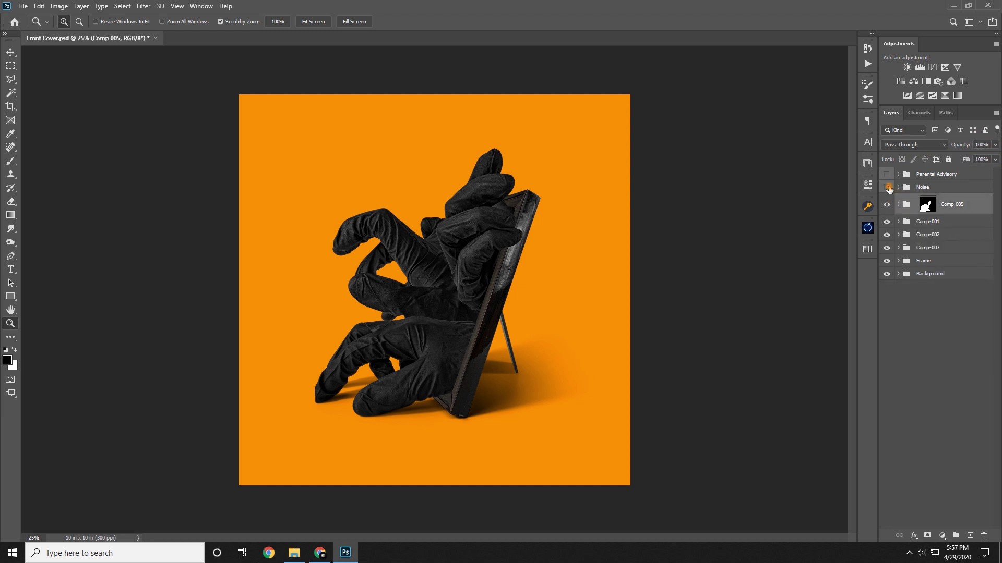
{"action": "left_click", "coordinate": [888, 175]}
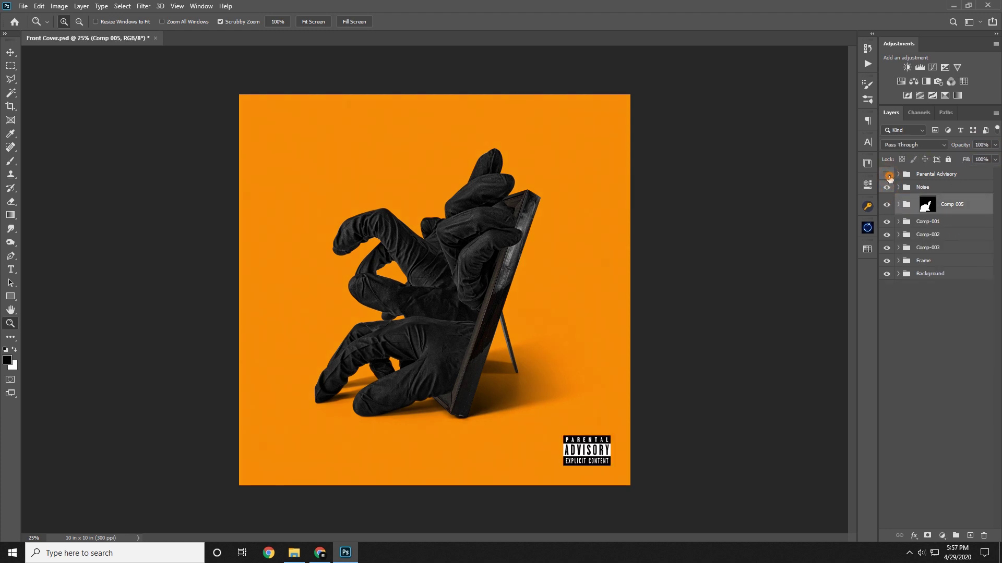
{"action": "left_click", "coordinate": [887, 175]}
{"action": "left_click", "coordinate": [887, 187]}
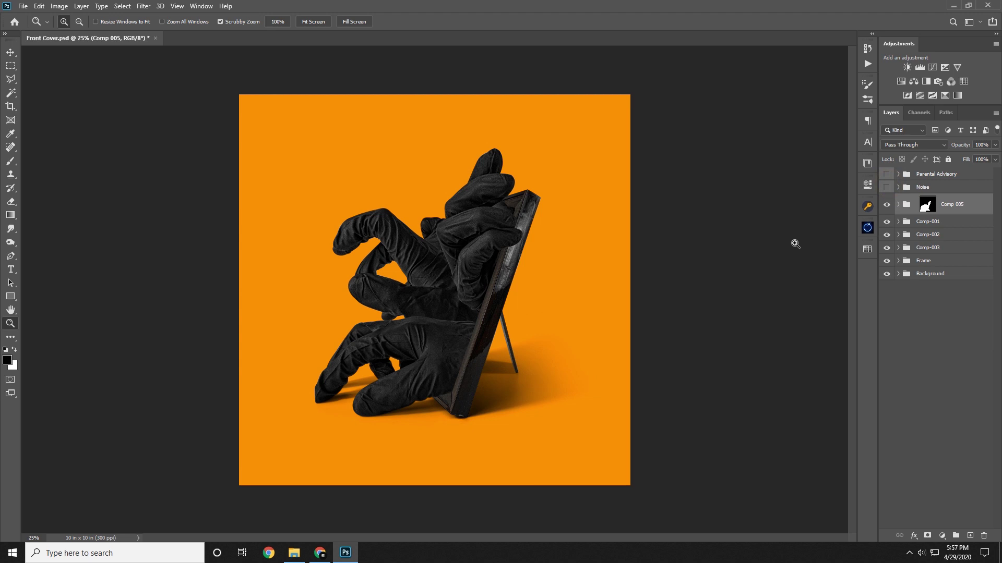
{"action": "left_click", "coordinate": [23, 6]}
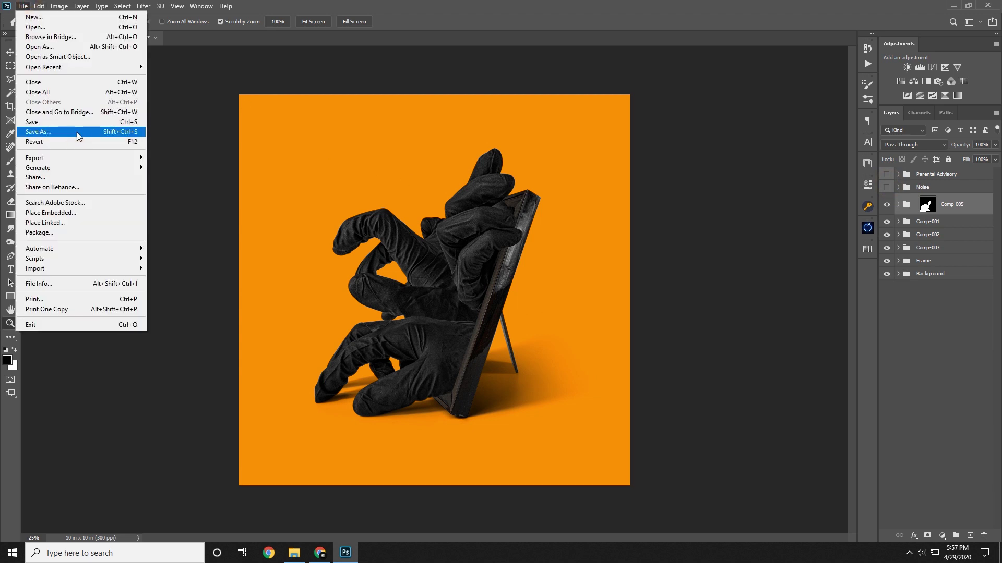
{"action": "left_click", "coordinate": [583, 5]}
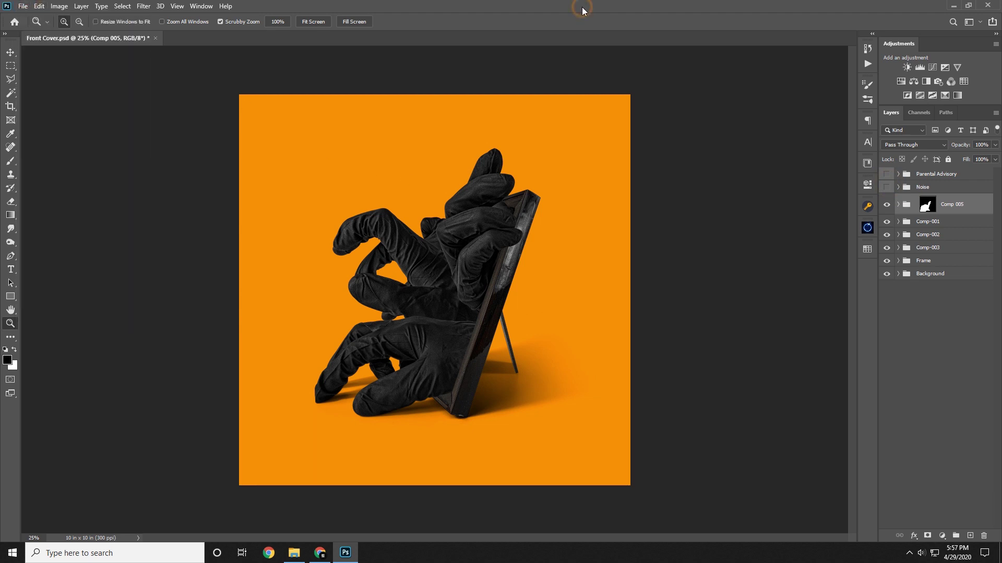
{"action": "left_click", "coordinate": [984, 289]}
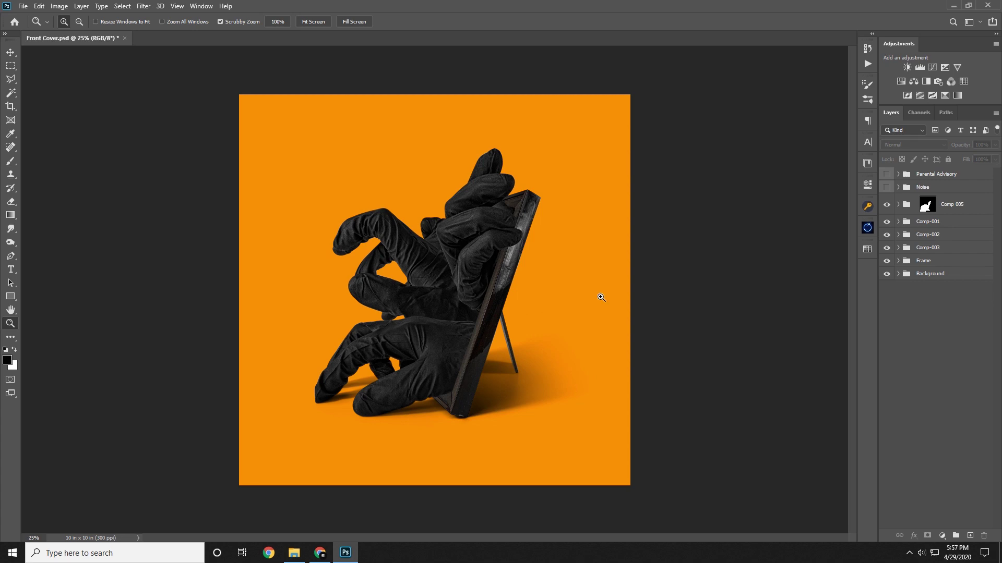
{"action": "left_click_drag", "start_coordinate": [478, 209], "coordinate": [532, 215]}
{"action": "left_click_drag", "start_coordinate": [459, 257], "coordinate": [582, 133]}
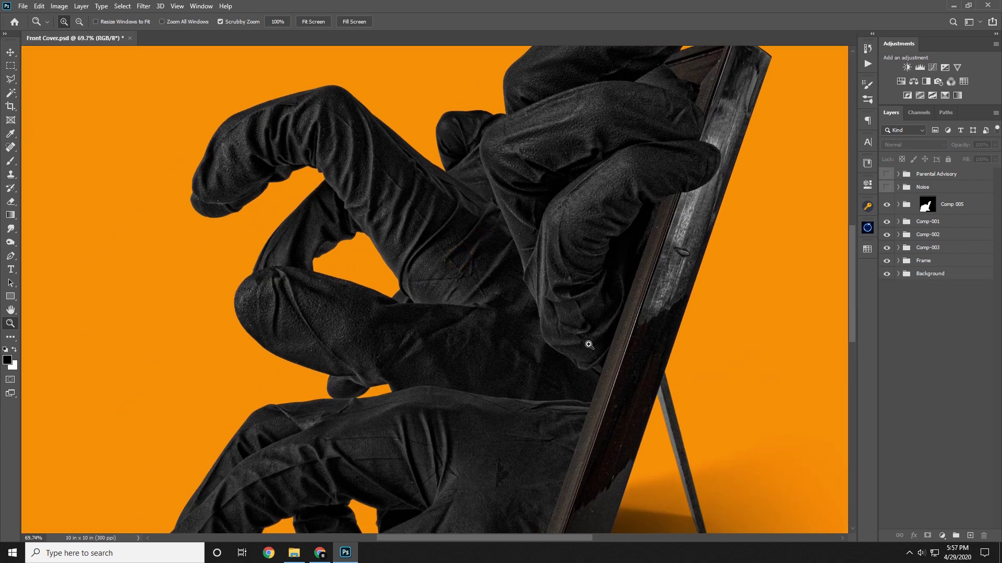
{"action": "left_click_drag", "start_coordinate": [596, 318], "coordinate": [532, 314]}
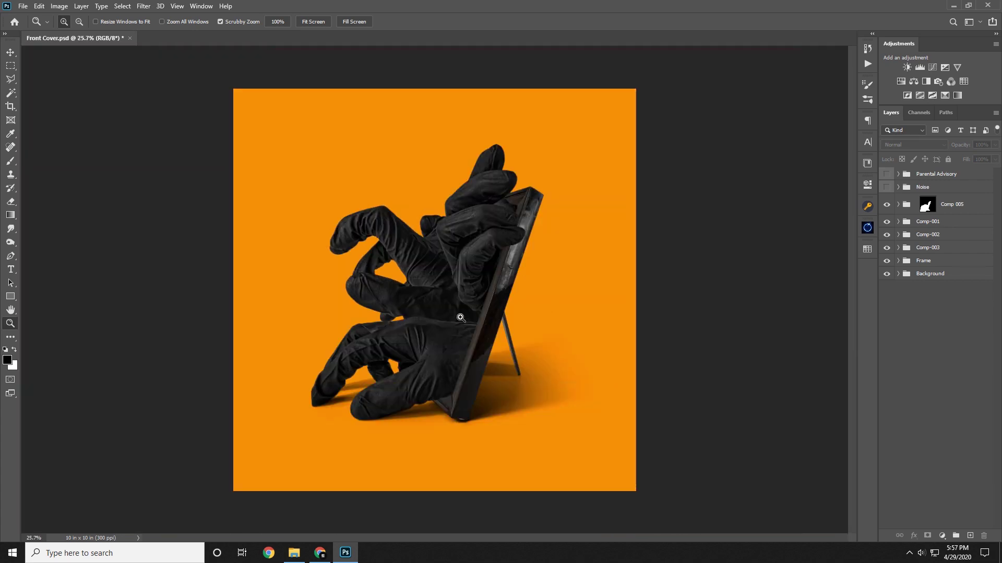
- Add a clipped Curves adjustment layer in the Comp 005 group and place it above the Hue/Saturation layer
{"action": "left_click", "coordinate": [952, 209]}
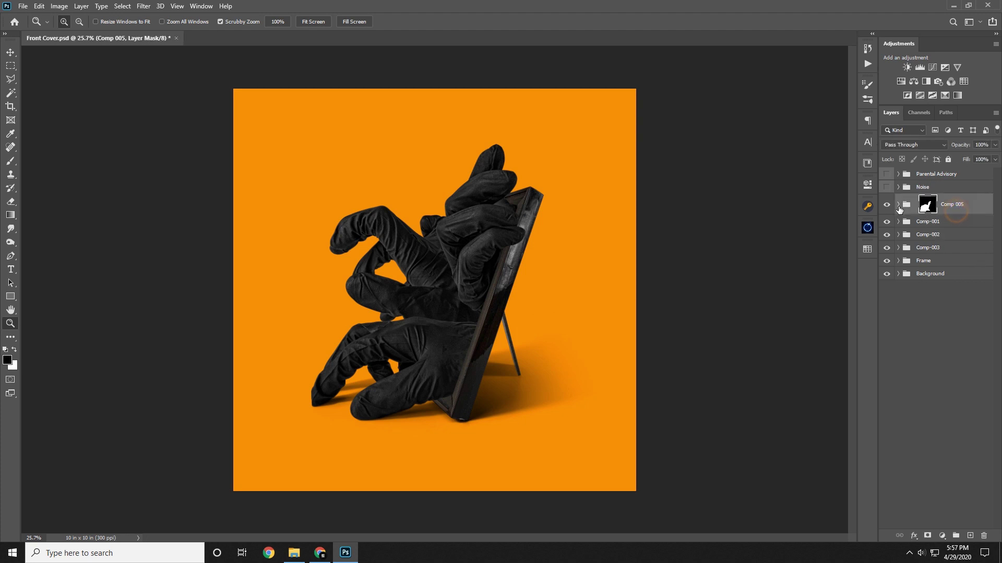
{"action": "left_click", "coordinate": [887, 205]}
{"action": "left_click", "coordinate": [888, 206]}
{"action": "left_click", "coordinate": [898, 204]}
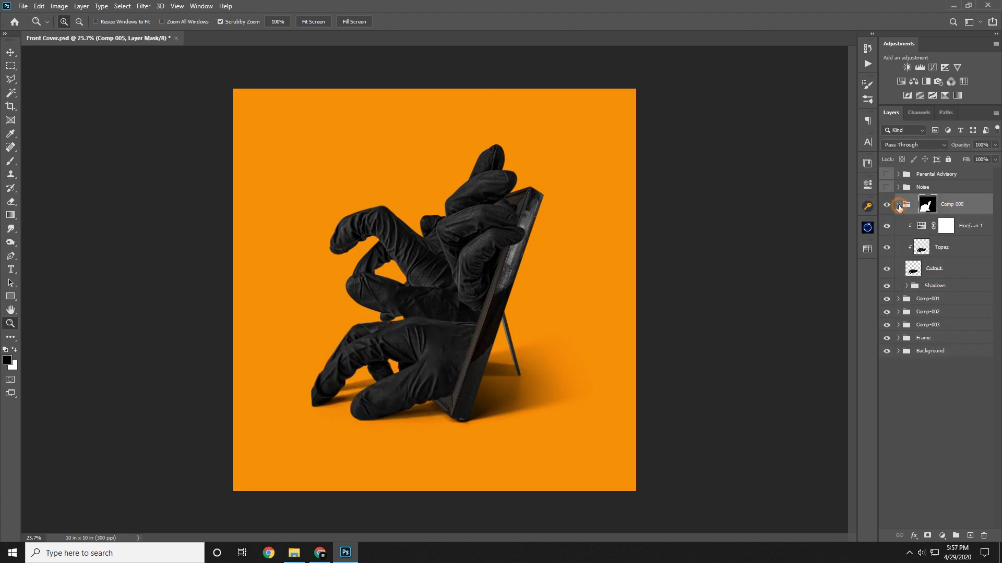
{"action": "left_click", "coordinate": [976, 248]}
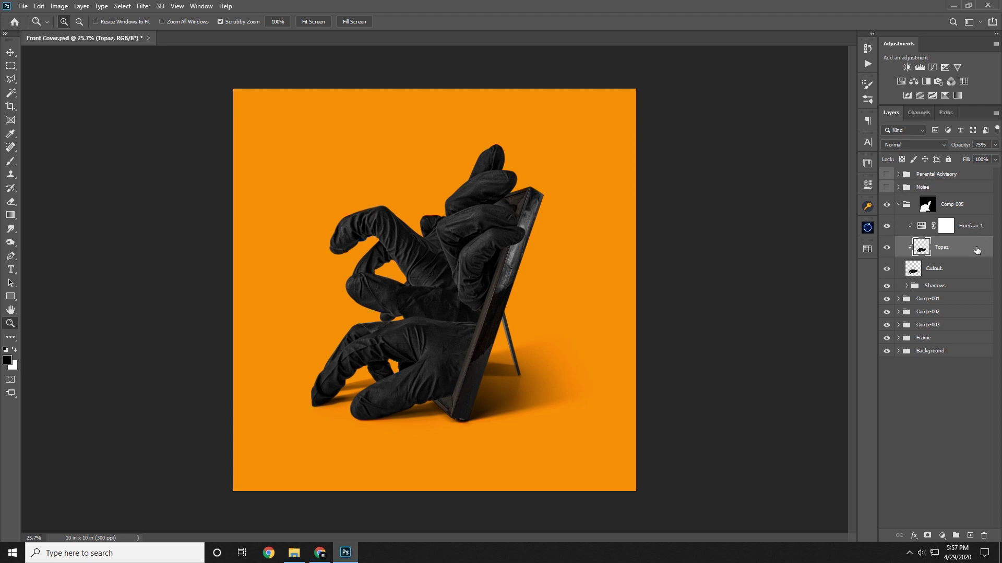
{"action": "left_click", "coordinate": [933, 68]}
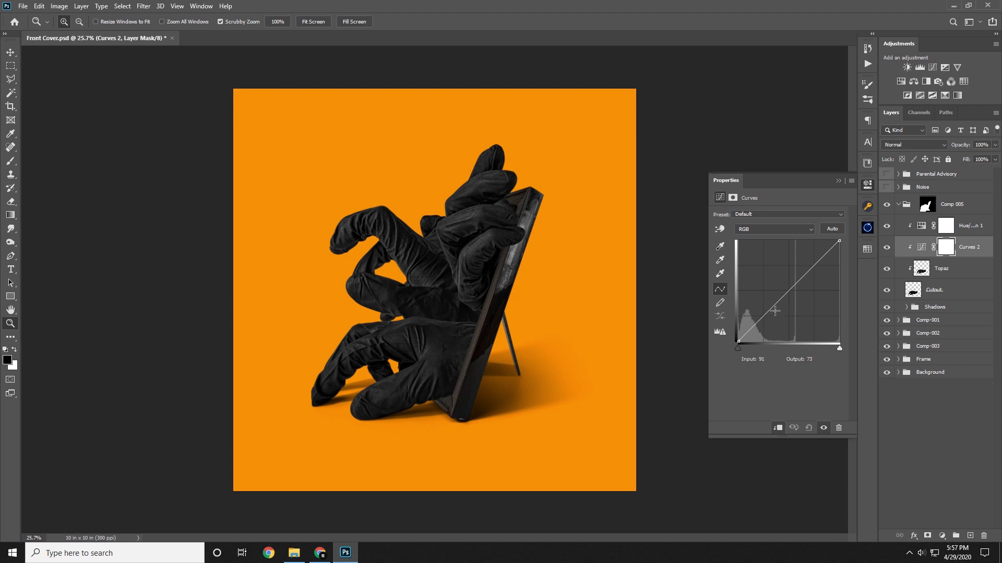
{"action": "left_click_drag", "start_coordinate": [968, 250], "coordinate": [969, 227]}
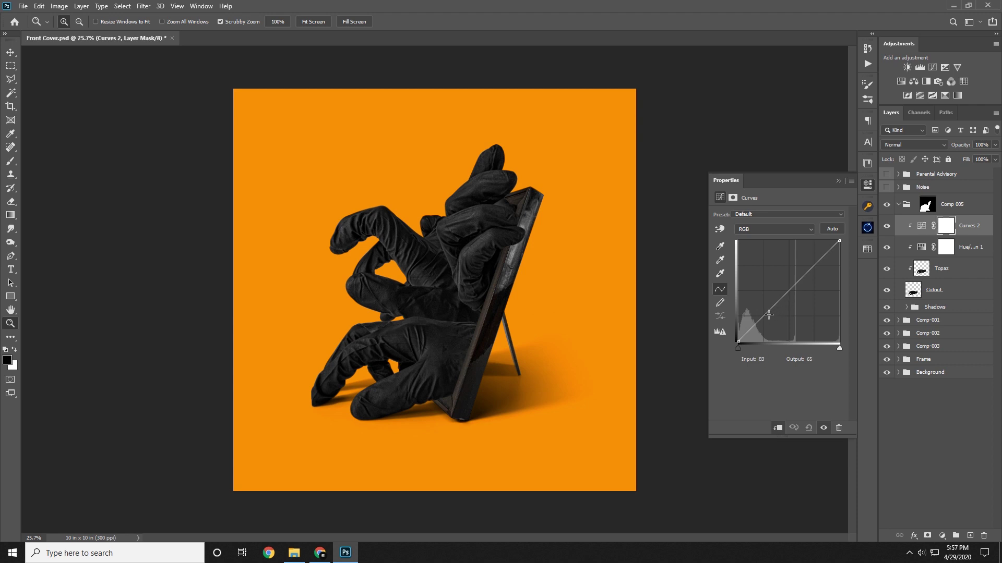
{"action": "mouse_move", "coordinate": [766, 316]}
{"action": "left_mouse_down"}
{"action": "mouse_move", "coordinate": [752, 328]}
{"action": "mouse_move", "coordinate": [770, 318]}
{"action": "left_mouse_up"}
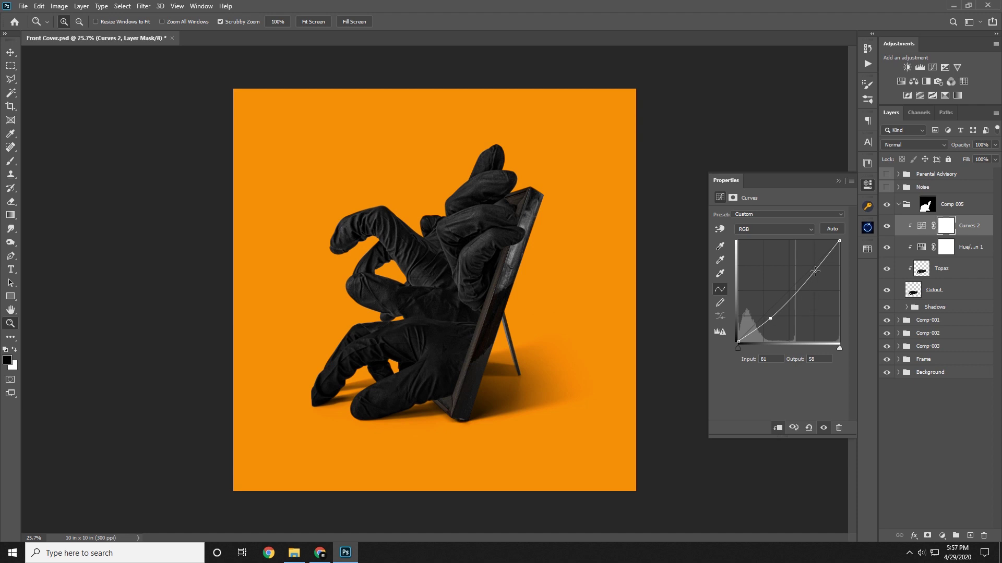
{"action": "left_click_drag", "start_coordinate": [815, 272], "coordinate": [799, 260]}
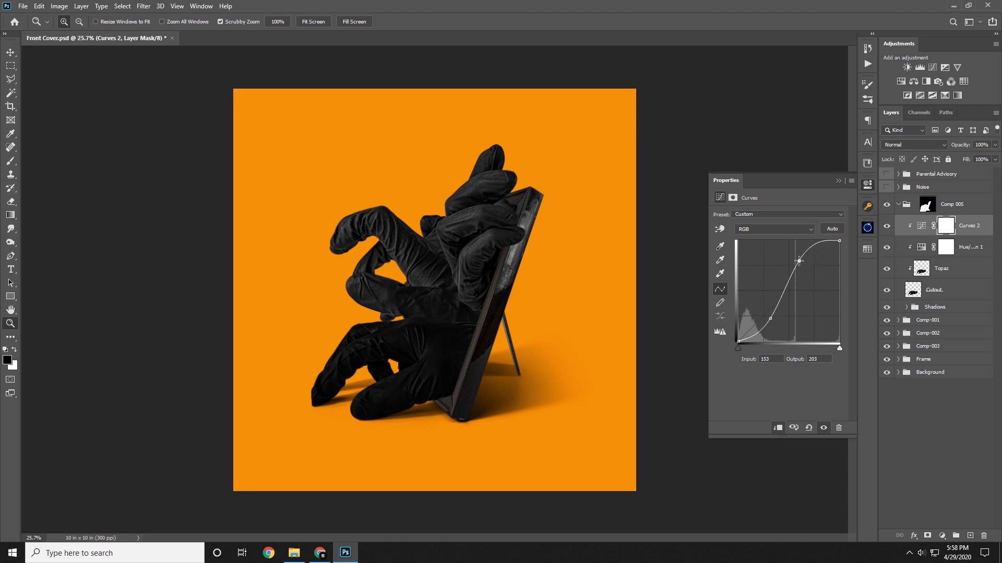
{"action": "key", "text": "Delete"}
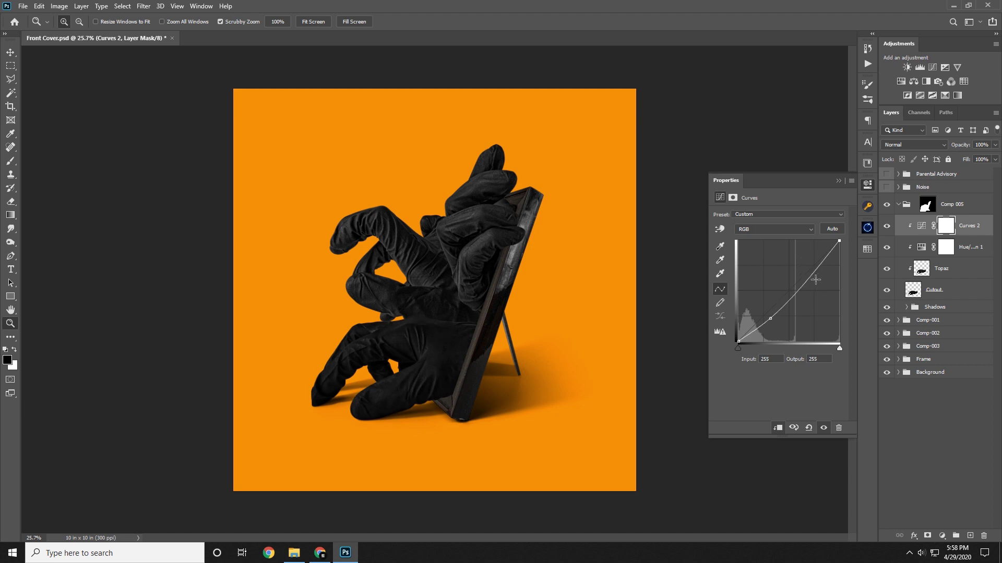
{"action": "left_click_drag", "start_coordinate": [816, 272], "coordinate": [803, 268]}
{"action": "left_click_drag", "start_coordinate": [756, 332], "coordinate": [752, 330]}
{"action": "mouse_move", "coordinate": [804, 267]}
{"action": "left_mouse_down"}
{"action": "mouse_move", "coordinate": [797, 260]}
{"action": "mouse_move", "coordinate": [811, 258]}
{"action": "left_mouse_up"}
{"action": "left_click", "coordinate": [809, 428]}
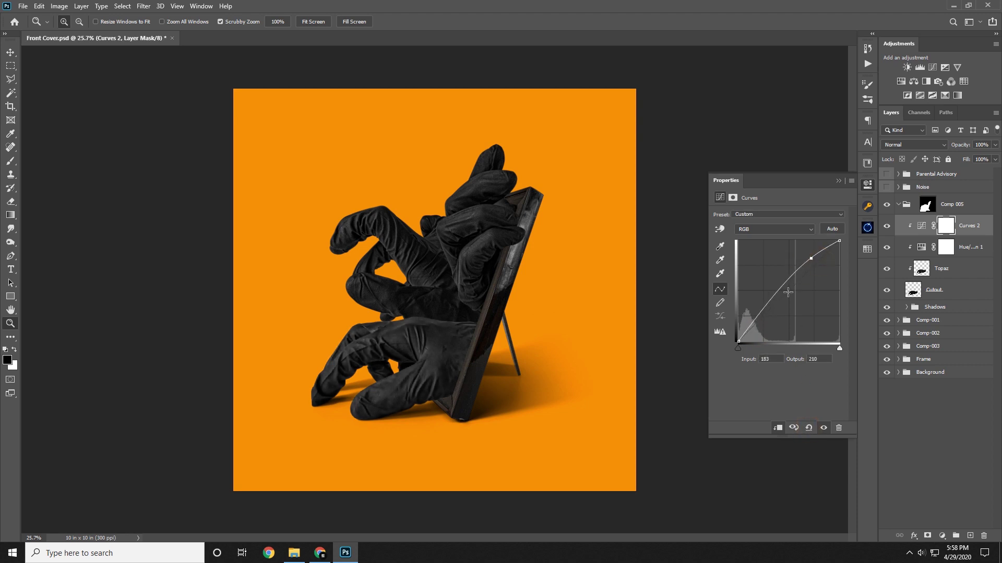
- Shape the Comp 005 Curves adjustment into a contrast S-curve, lowering the shadows and raising the highlights, and close its settings
{"action": "left_click_drag", "start_coordinate": [766, 306], "coordinate": [772, 312]}
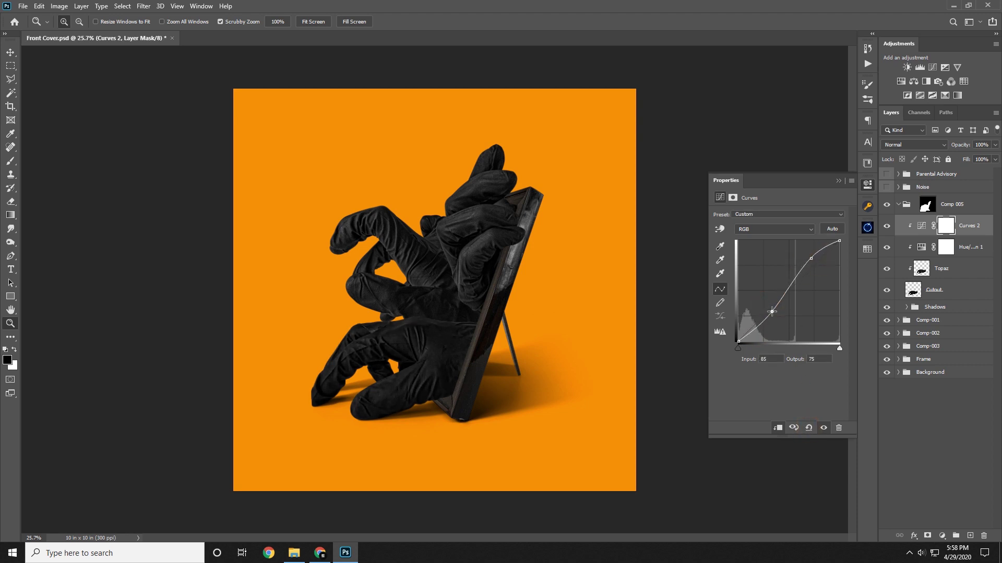
{"action": "left_click_drag", "start_coordinate": [812, 258], "coordinate": [798, 260]}
{"action": "left_click_drag", "start_coordinate": [772, 311], "coordinate": [764, 313]}
{"action": "left_click_drag", "start_coordinate": [803, 261], "coordinate": [791, 262]}
{"action": "left_click_drag", "start_coordinate": [764, 316], "coordinate": [765, 315]}
{"action": "left_click_drag", "start_coordinate": [793, 264], "coordinate": [791, 263]}
{"action": "left_click", "coordinate": [838, 181]}
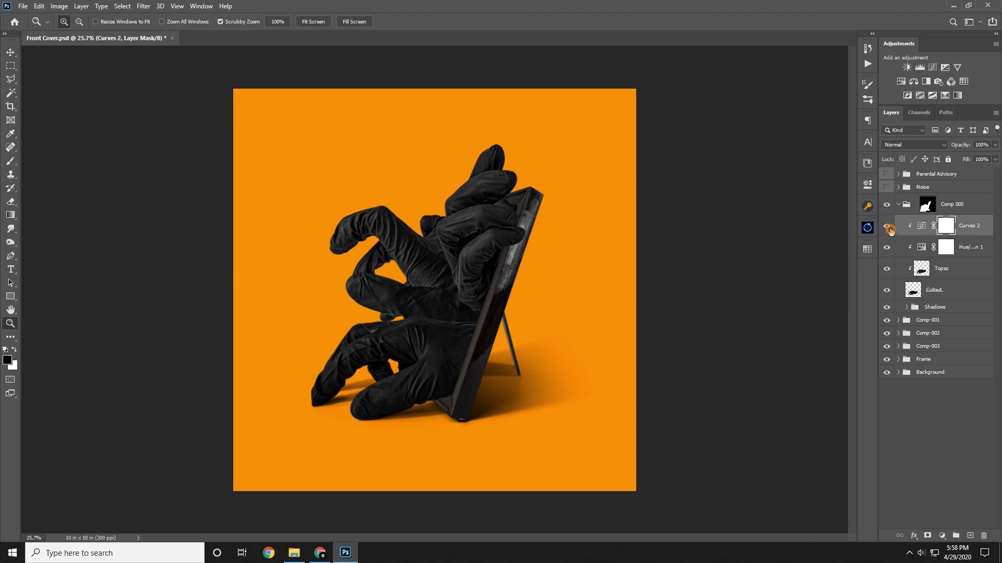
- Duplicate the Curves 2 layer, move the copy to the top of the Comp-001 group and clip it to the layers below
{"action": "left_click", "coordinate": [910, 321]}
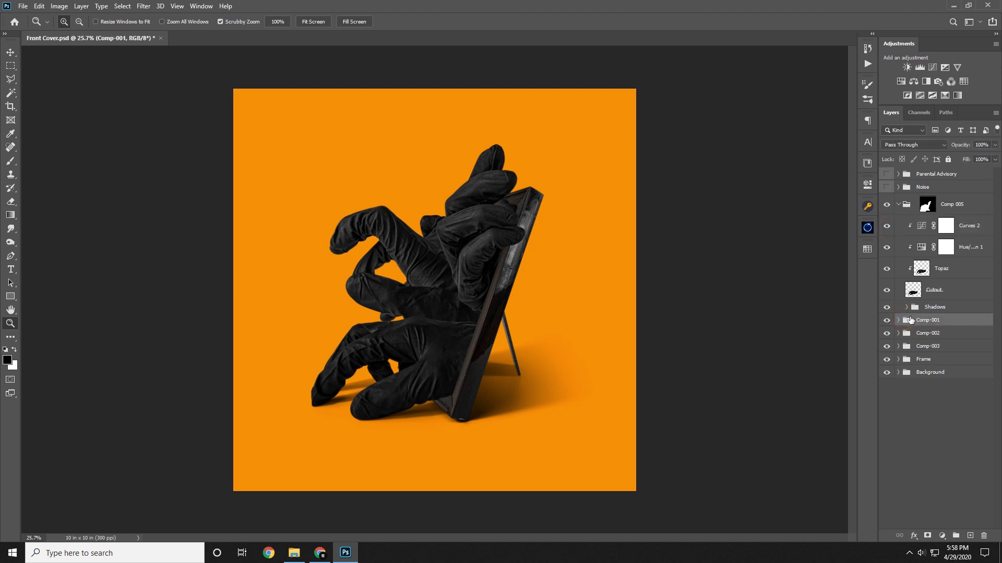
{"action": "left_click", "coordinate": [897, 321]}
{"action": "left_click", "coordinate": [968, 228]}
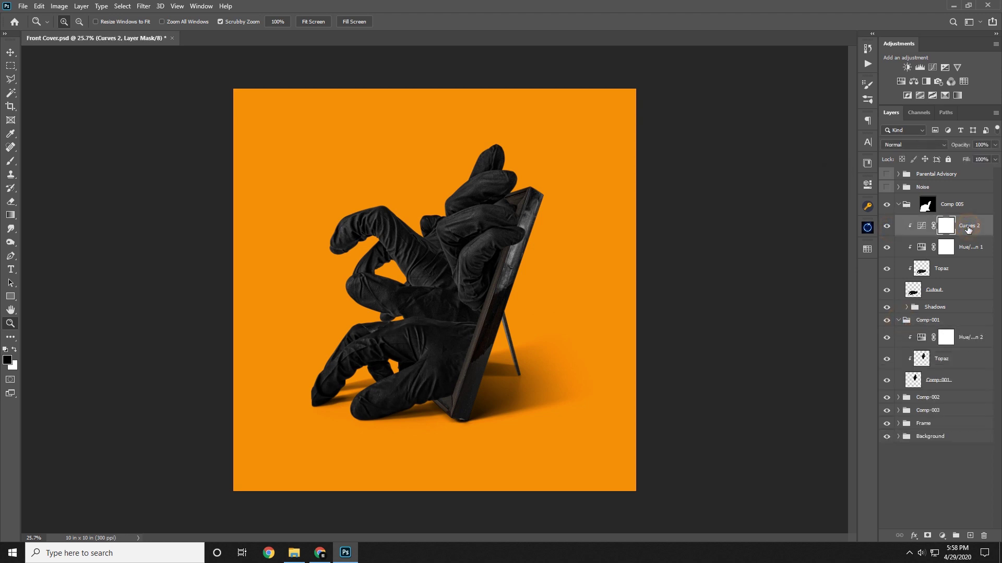
{"action": "key", "text": "ctrl+j"}
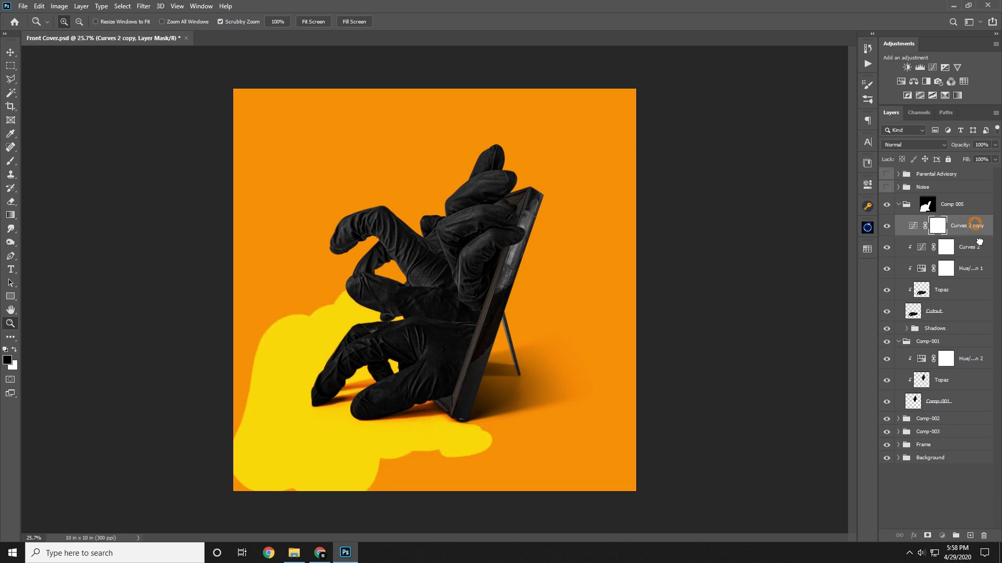
{"action": "left_click_drag", "start_coordinate": [969, 226], "coordinate": [973, 347]}
{"action": "right_click", "coordinate": [972, 342]}
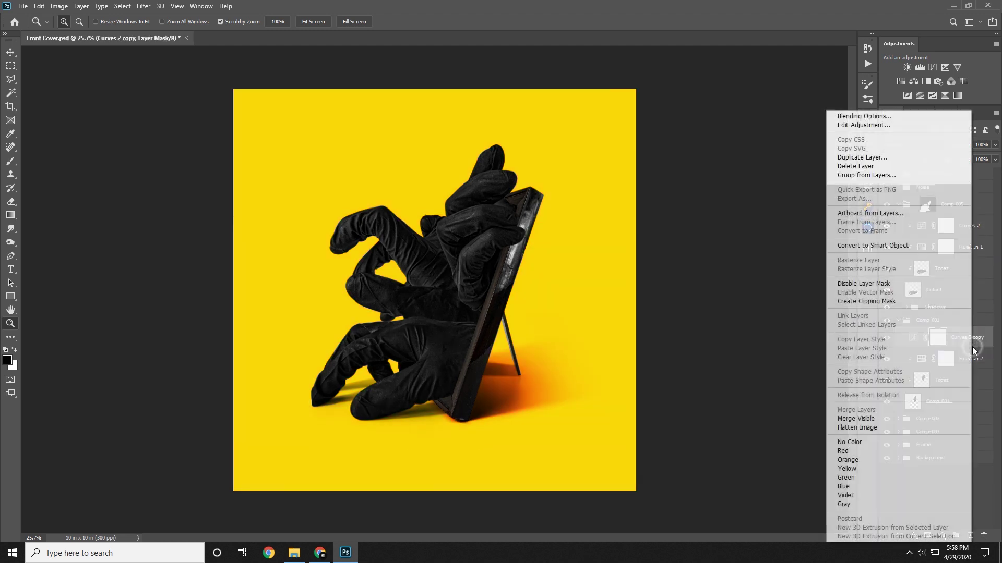
{"action": "left_click", "coordinate": [885, 301]}
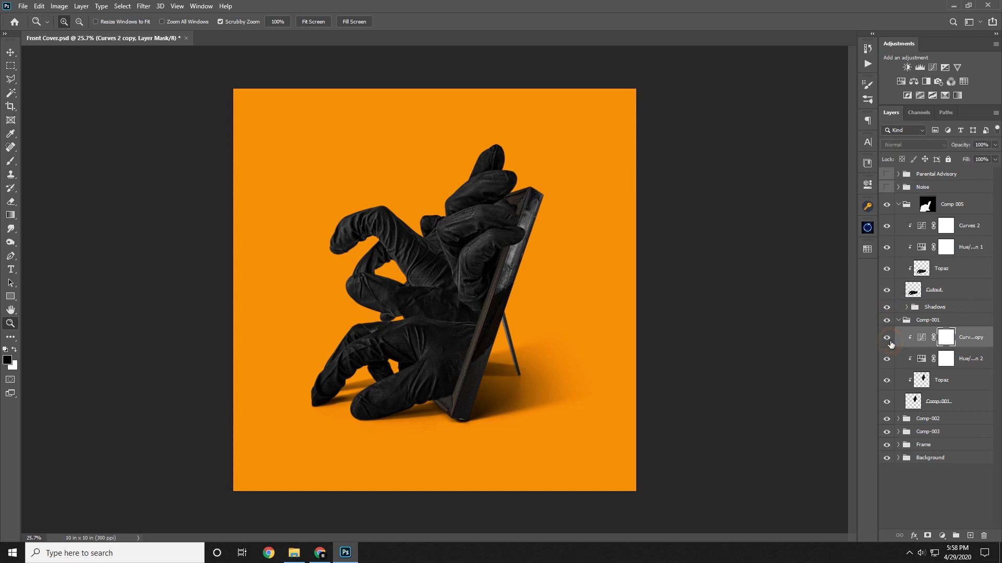
- Duplicate the Comp-001 group's Curves layer, move the copy to the top of the Comp-002 group, and clip it to the layers below
{"action": "mouse_move", "coordinate": [477, 223]}
{"action": "left_mouse_down"}
{"action": "mouse_move", "coordinate": [548, 217]}
{"action": "mouse_move", "coordinate": [461, 220]}
{"action": "mouse_move", "coordinate": [480, 219]}
{"action": "left_mouse_up"}
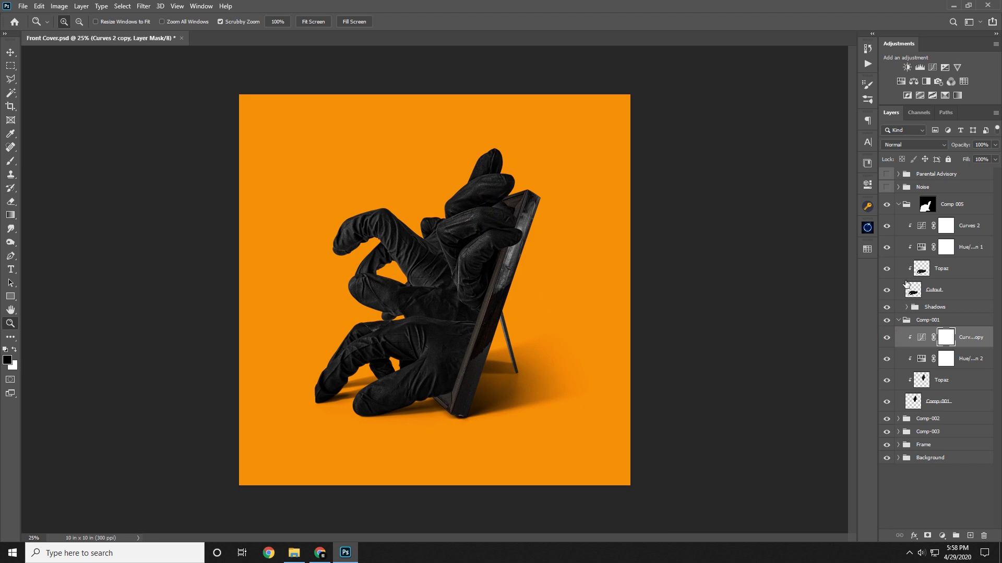
{"action": "left_click", "coordinate": [898, 204]}
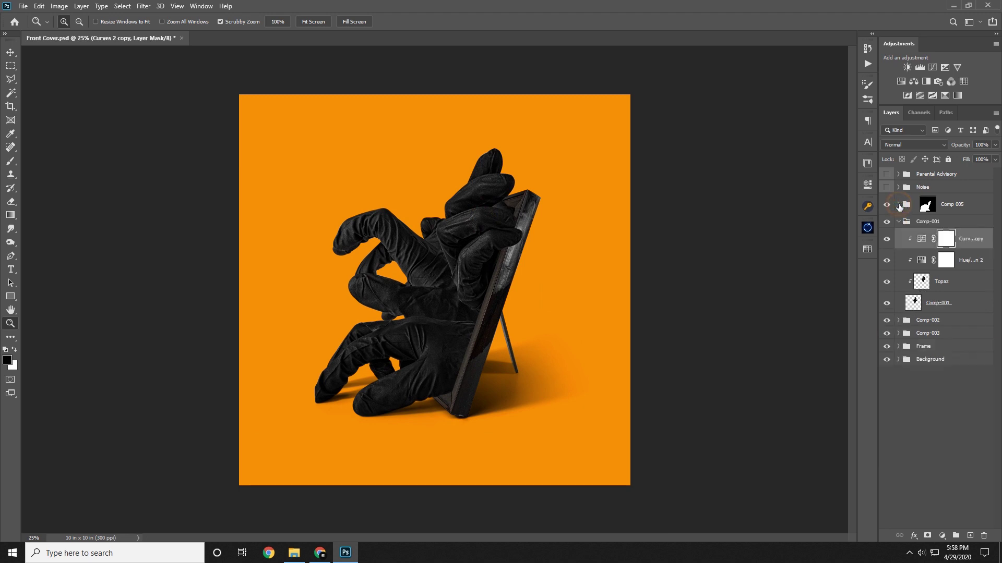
{"action": "left_click", "coordinate": [898, 321]}
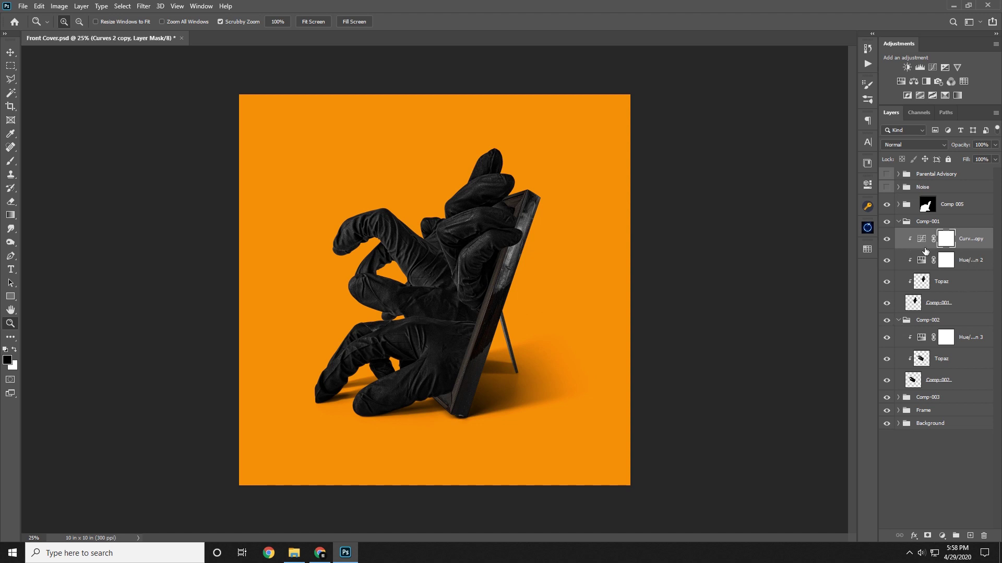
{"action": "key", "text": "ctrl+j"}
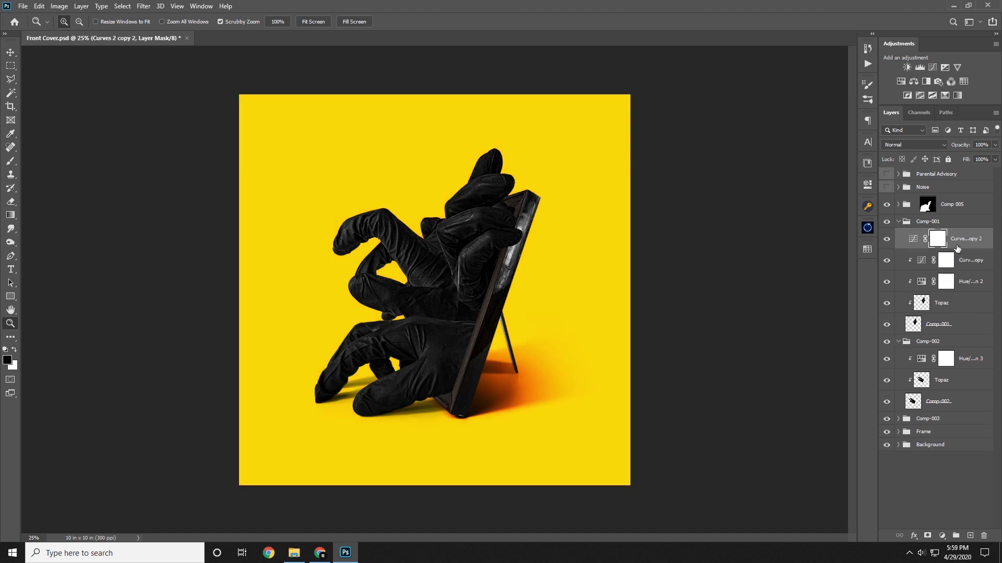
{"action": "left_click_drag", "start_coordinate": [957, 248], "coordinate": [975, 342]}
{"action": "right_click", "coordinate": [978, 339]}
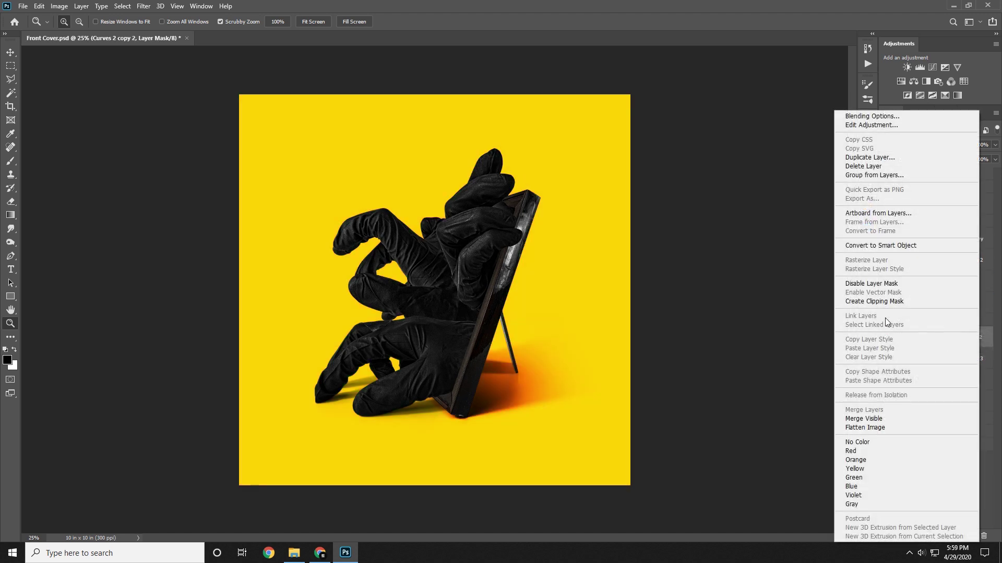
{"action": "left_click", "coordinate": [874, 301]}
{"action": "left_click", "coordinate": [898, 225]}
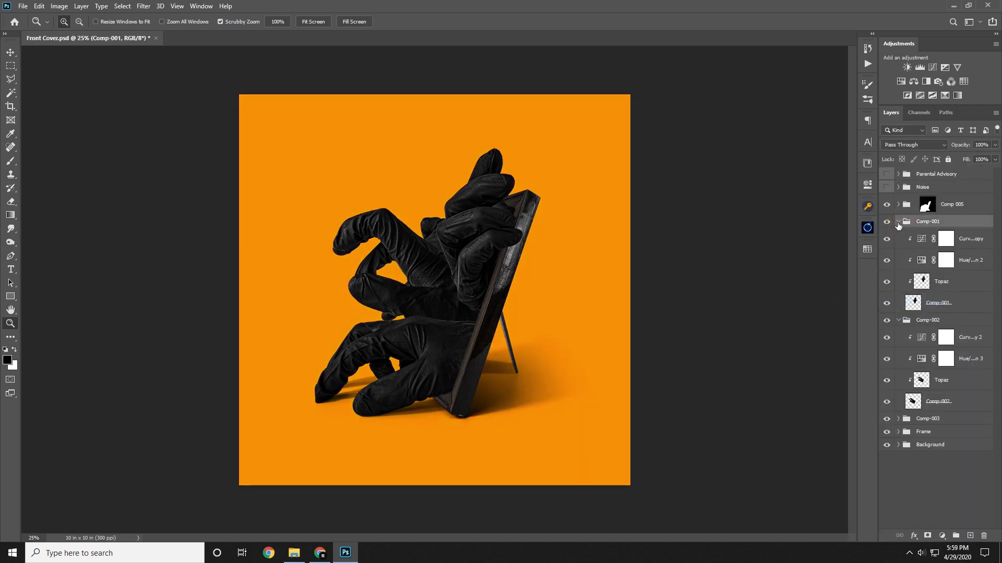
{"action": "left_click", "coordinate": [898, 223]}
- Duplicate the Comp-002 group's Curves layer into the top of the Comp-003 group, clip it, and collapse both groups
{"action": "left_click", "coordinate": [898, 333]}
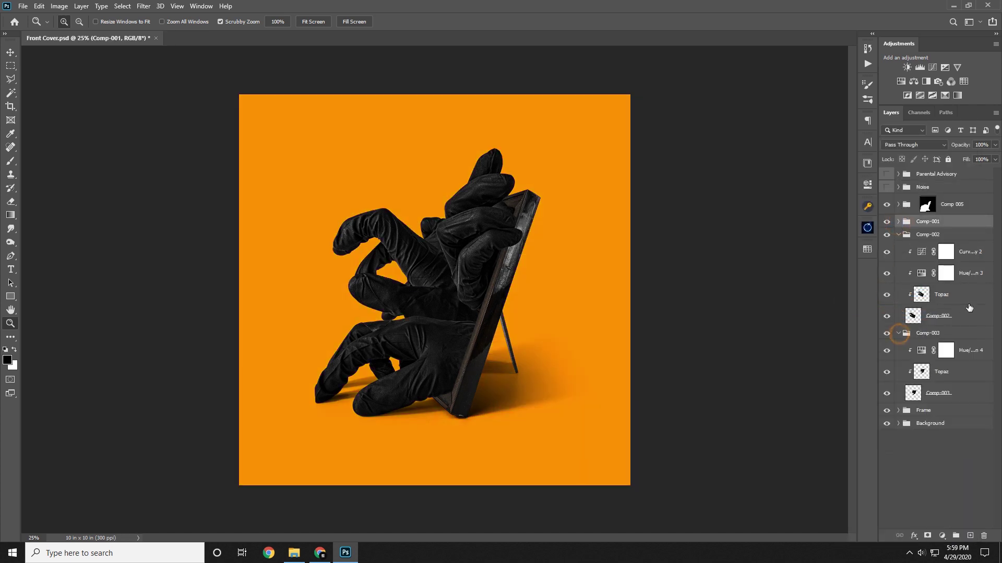
{"action": "left_click", "coordinate": [976, 257]}
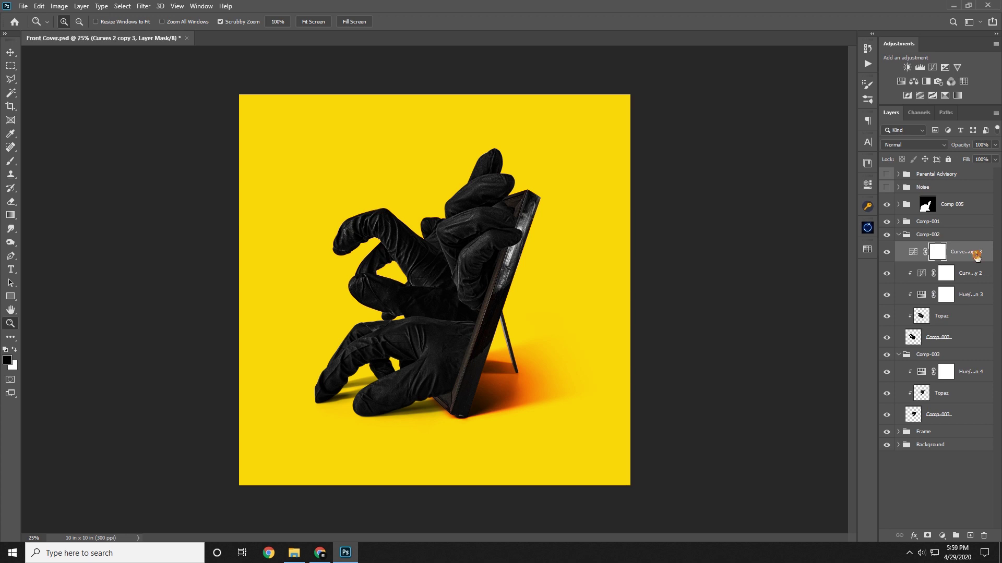
{"action": "left_click_drag", "start_coordinate": [976, 256], "coordinate": [974, 352]}
{"action": "right_click", "coordinate": [974, 353]}
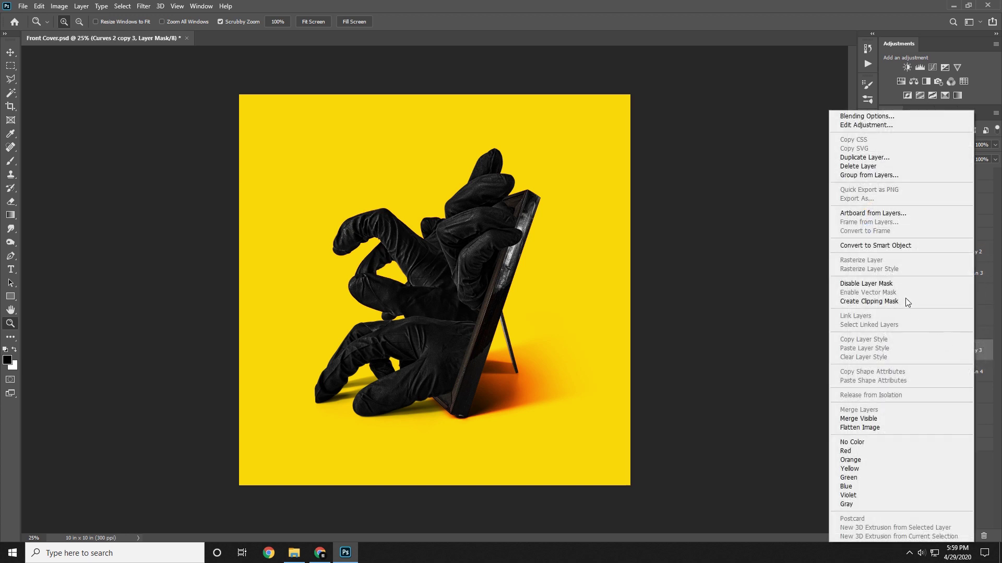
{"action": "left_click", "coordinate": [906, 301]}
{"action": "left_click", "coordinate": [899, 236]}
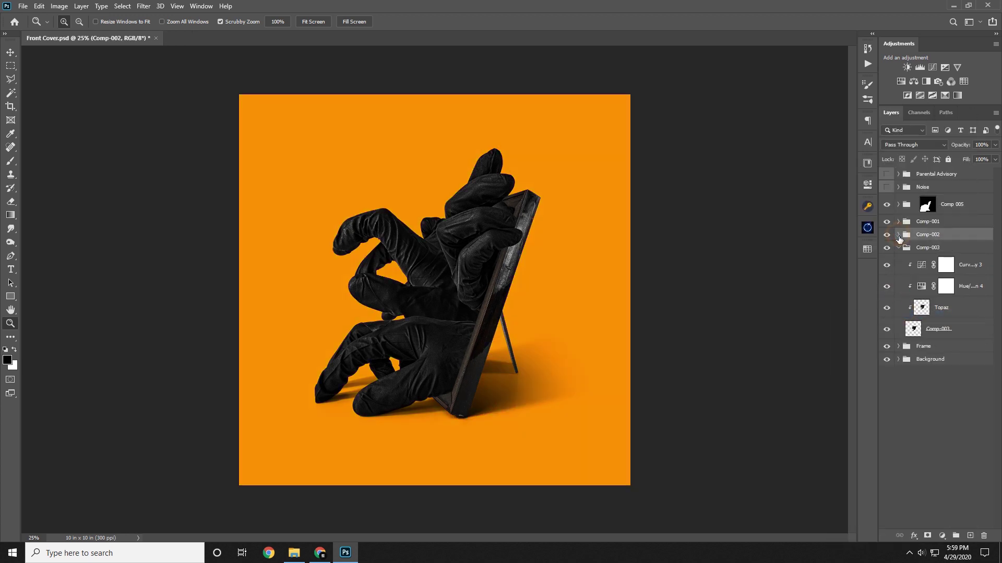
{"action": "left_click", "coordinate": [885, 274]}
{"action": "left_click", "coordinate": [886, 267]}
{"action": "left_click", "coordinate": [898, 247]}
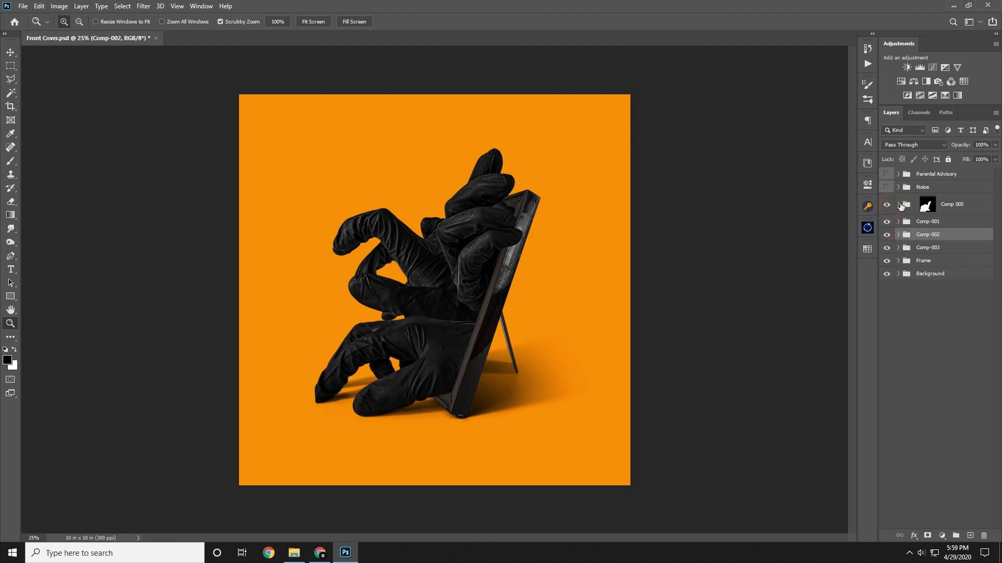
- Try the Comp 005 group's Topaz layer at 50% opacity, and restore it to 75%
{"action": "left_click", "coordinate": [898, 202]}
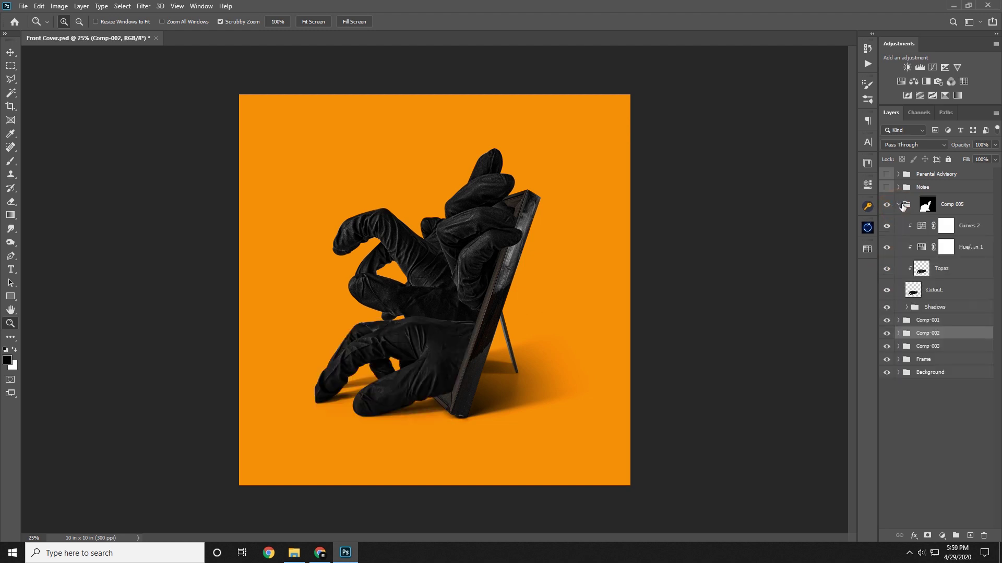
{"action": "left_click", "coordinate": [887, 269]}
{"action": "left_click", "coordinate": [966, 279]}
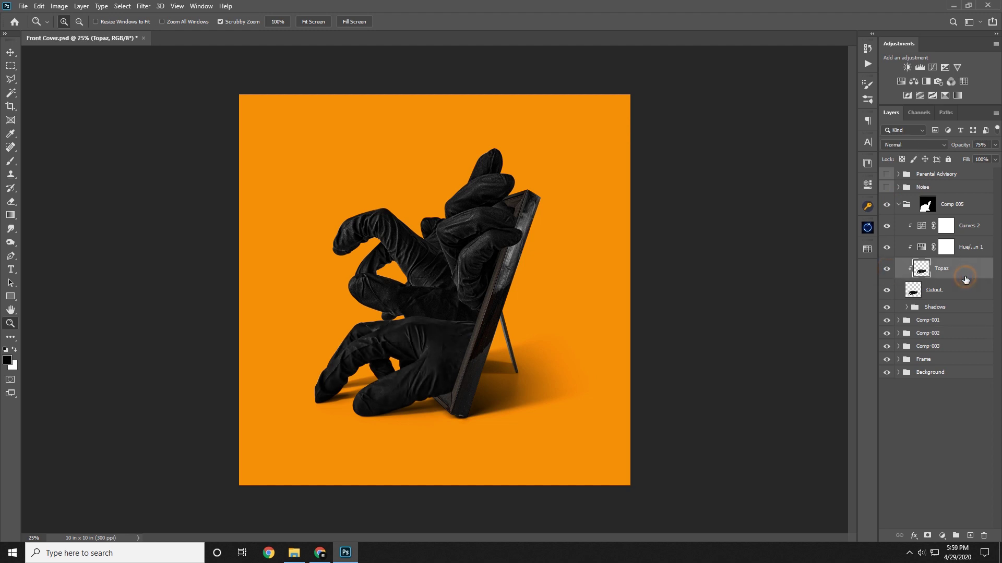
{"action": "left_click", "coordinate": [994, 145]}
{"action": "key", "text": "Escape"}
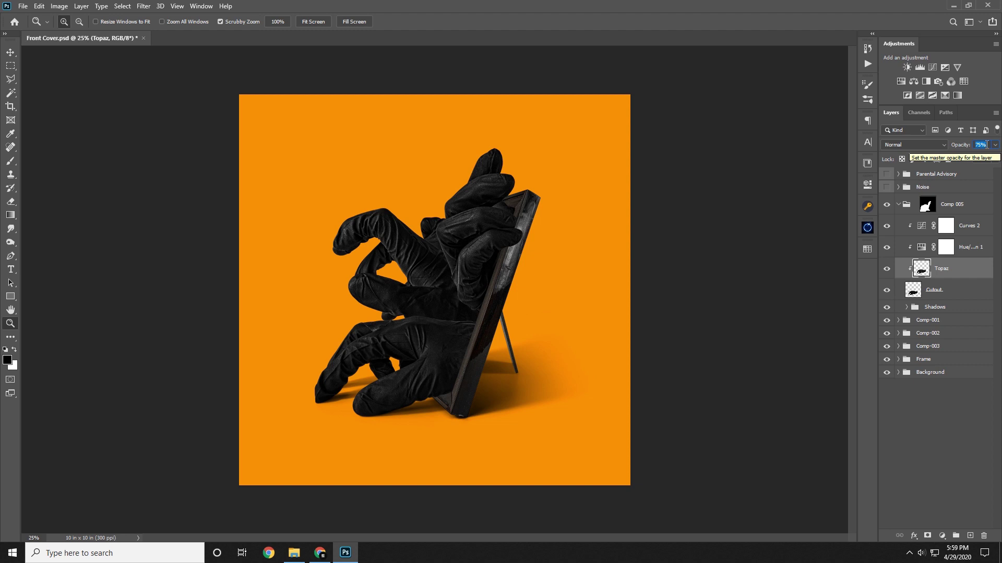
{"action": "type", "text": "50"}
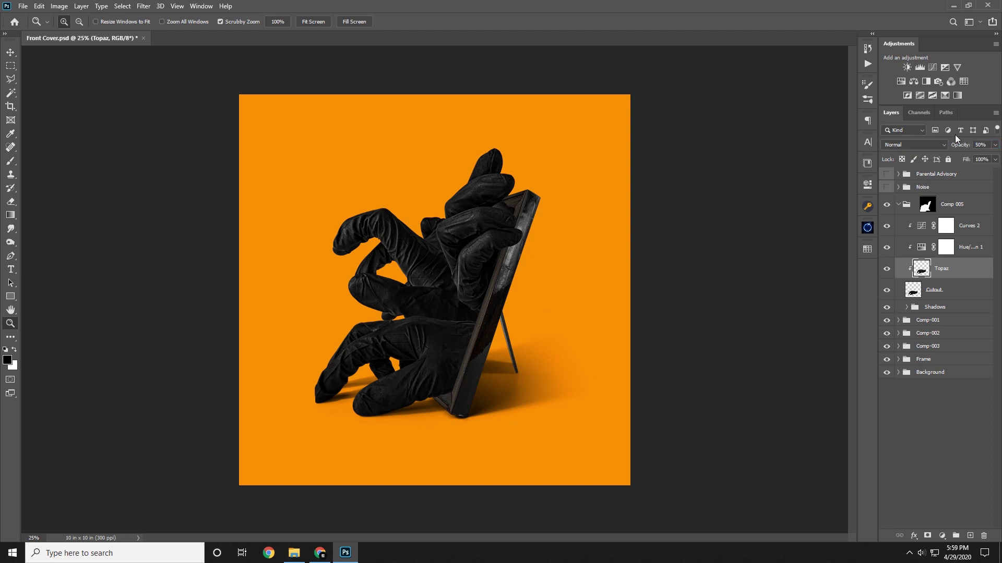
{"action": "left_click_drag", "start_coordinate": [374, 339], "coordinate": [449, 340]}
{"action": "left_click_drag", "start_coordinate": [572, 344], "coordinate": [515, 224]}
{"action": "left_click_drag", "start_coordinate": [484, 272], "coordinate": [454, 283]}
{"action": "left_click", "coordinate": [454, 282]}
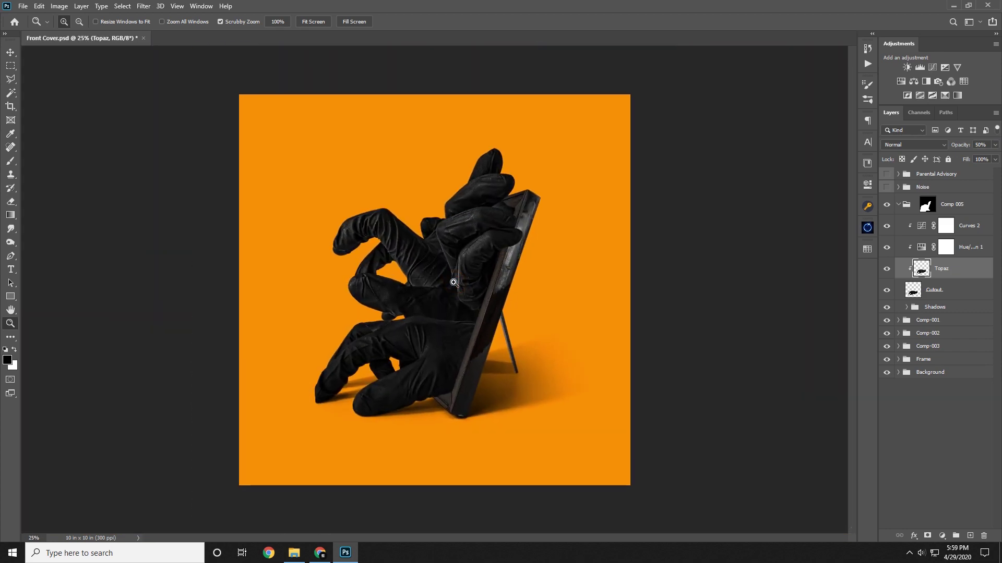
{"action": "left_click", "coordinate": [980, 146]}
{"action": "type", "text": "75"}
{"action": "key", "text": "Return"}
{"action": "left_click", "coordinate": [898, 204]}
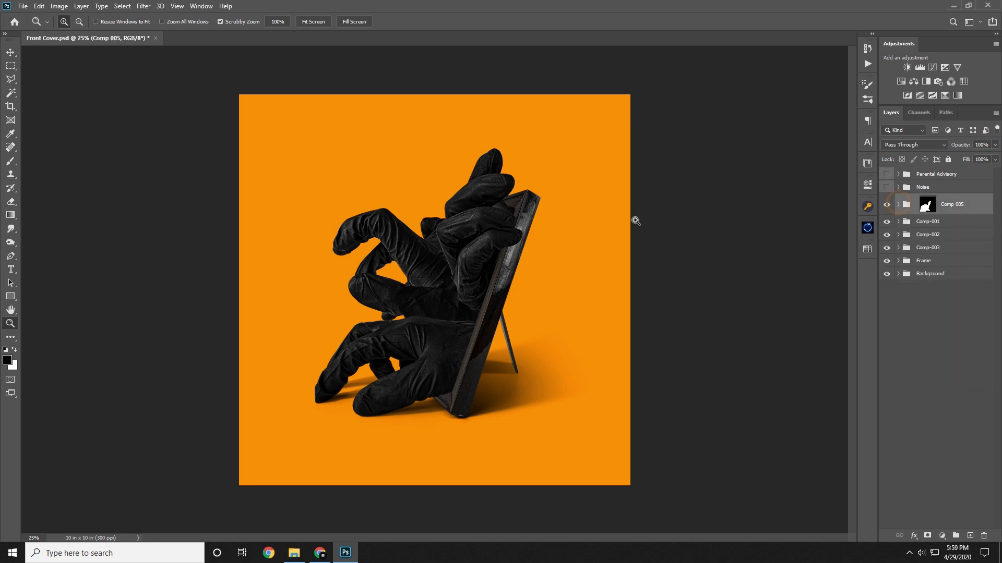
- Examine the glove texture up close and compare the composite with the Comp-002 and Comp 005 groups hidden and shown
{"action": "left_click_drag", "start_coordinate": [416, 227], "coordinate": [447, 231]}
{"action": "left_click_drag", "start_coordinate": [377, 277], "coordinate": [467, 274]}
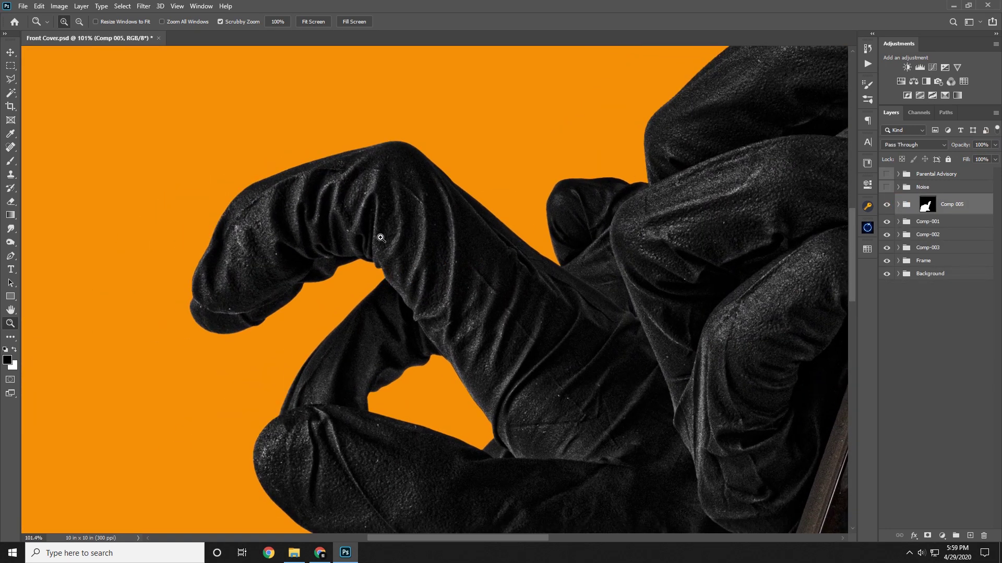
{"action": "left_click_drag", "start_coordinate": [489, 321], "coordinate": [342, 309]}
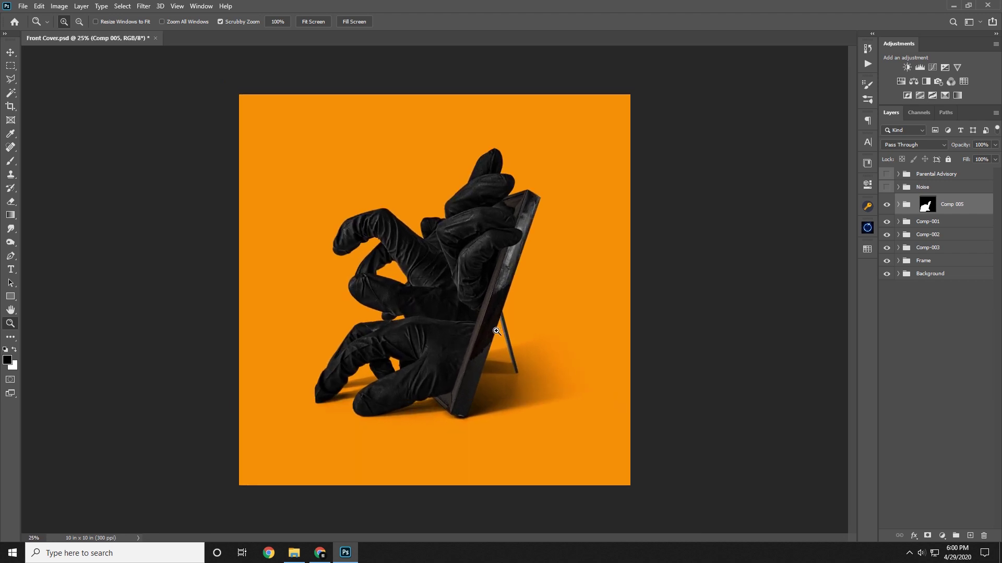
{"action": "left_click", "coordinate": [886, 235]}
{"action": "left_click", "coordinate": [885, 235]}
{"action": "left_click", "coordinate": [885, 236]}
{"action": "left_click_drag", "start_coordinate": [463, 309], "coordinate": [554, 320]}
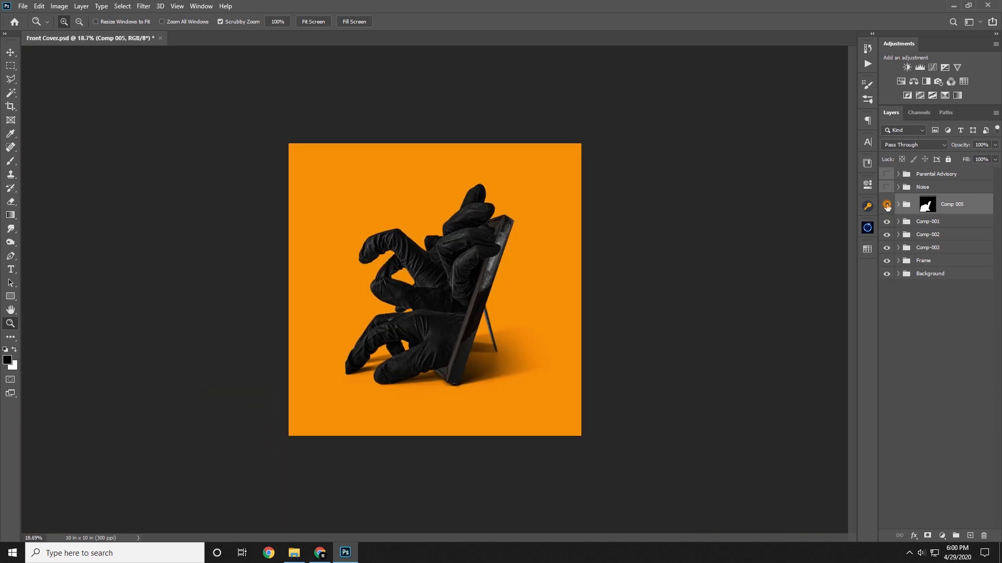
{"action": "left_click", "coordinate": [887, 205]}
{"action": "left_click", "coordinate": [887, 206]}
{"action": "left_click", "coordinate": [887, 205]}
{"action": "left_click", "coordinate": [887, 206]}
- Add a clipped Exposure adjustment layer directly above the Topaz layer in the Comp 005 group
{"action": "left_click", "coordinate": [899, 204]}
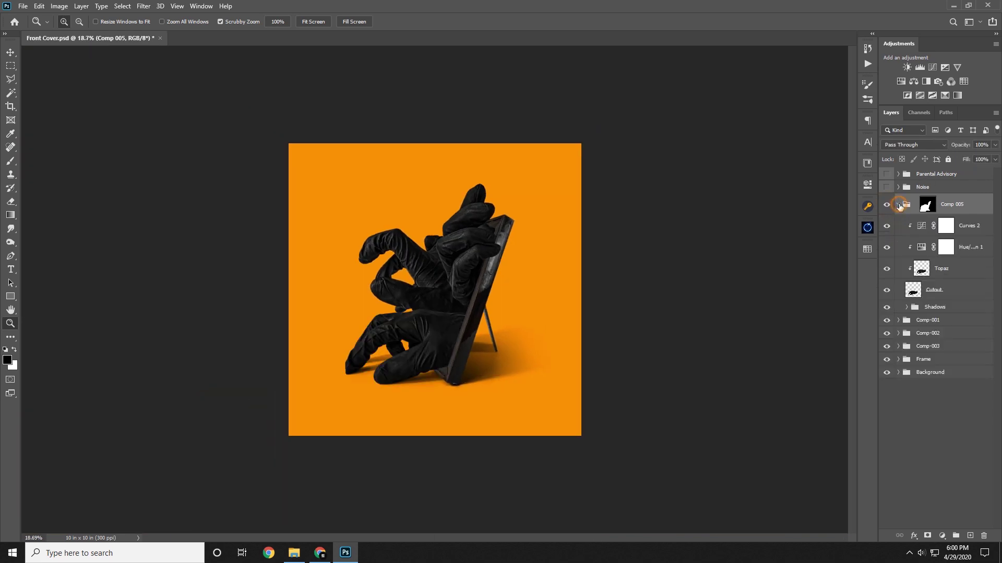
{"action": "left_click", "coordinate": [964, 270]}
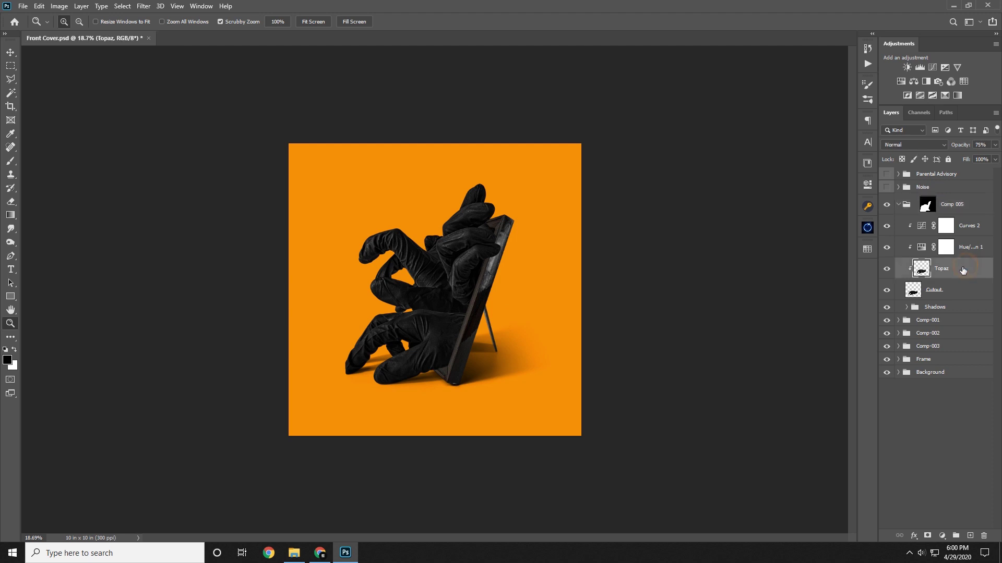
{"action": "left_click", "coordinate": [945, 68]}
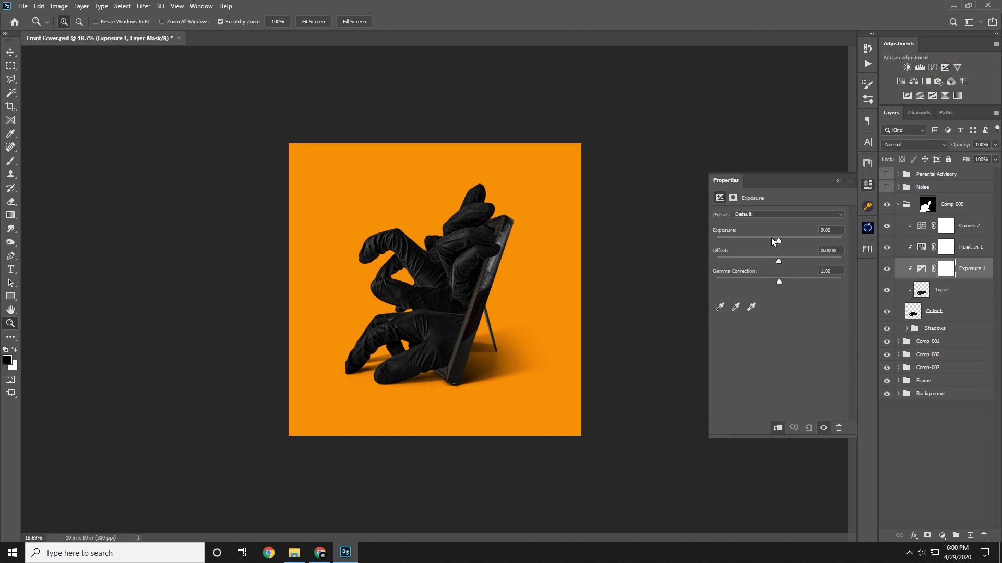
- Set the Exposure adjustment's exposure to -3.80 and close its settings
{"action": "left_click_drag", "start_coordinate": [774, 241], "coordinate": [766, 242]}
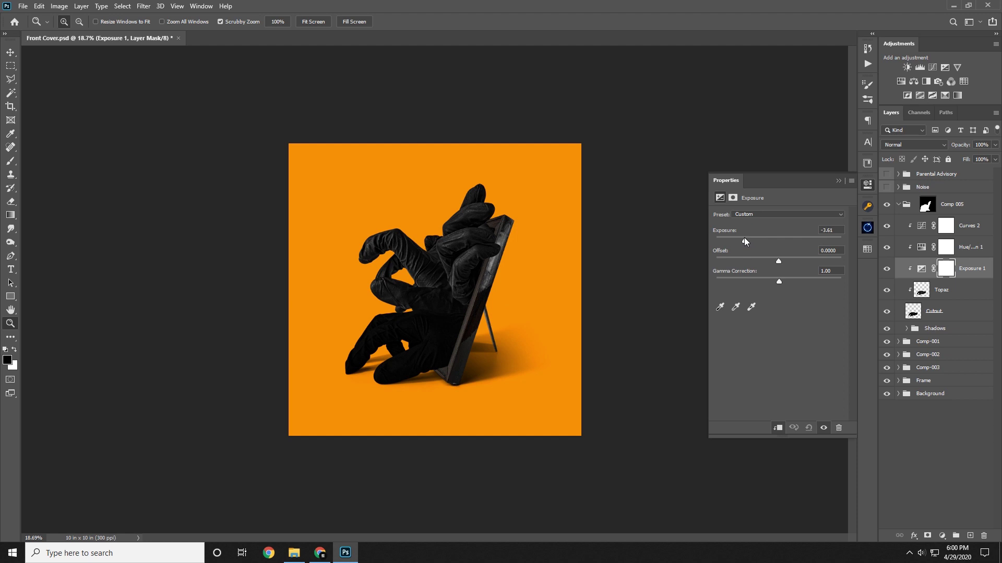
{"action": "left_click_drag", "start_coordinate": [743, 238], "coordinate": [742, 238]}
{"action": "left_click_drag", "start_coordinate": [839, 230], "coordinate": [803, 231]}
{"action": "type", "text": "-.80"}
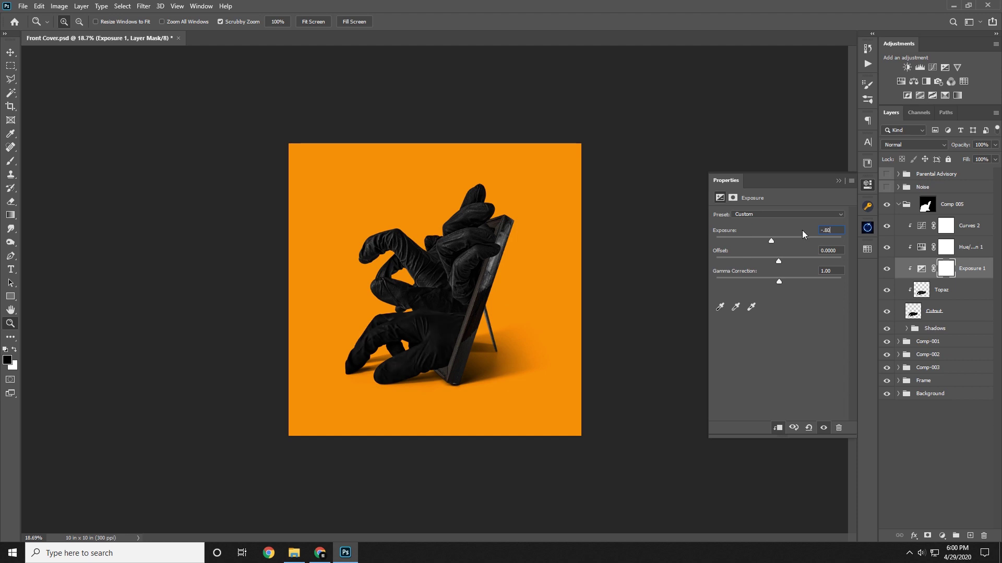
{"action": "left_click_drag", "start_coordinate": [838, 231], "coordinate": [814, 232]}
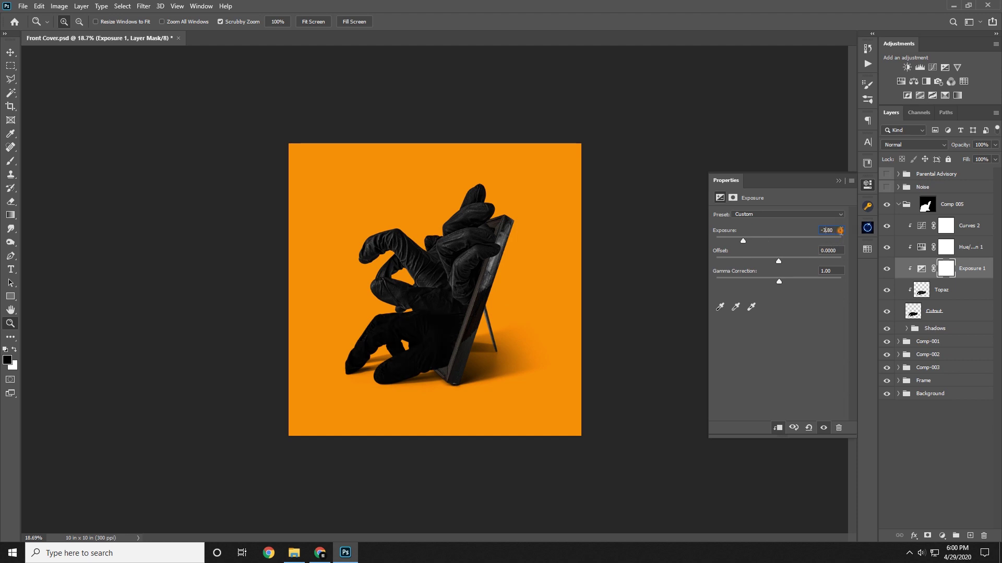
{"action": "left_click", "coordinate": [840, 231]}
{"action": "left_click", "coordinate": [840, 181]}
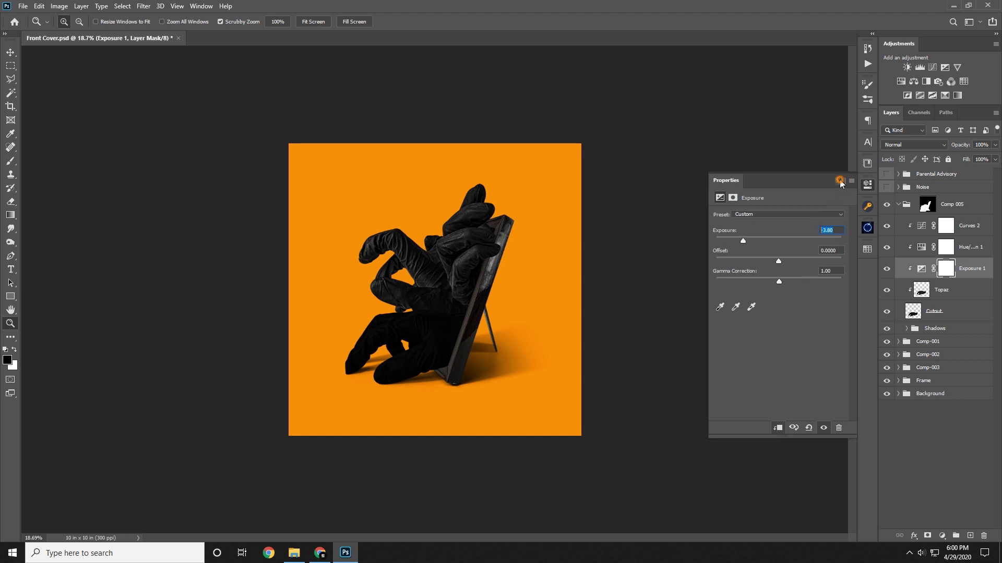
- Invert the Exposure layer's mask to black, and make white the foreground color
{"action": "left_click", "coordinate": [965, 274]}
{"action": "left_click_drag", "start_coordinate": [424, 332], "coordinate": [481, 330]}
{"action": "left_click_drag", "start_coordinate": [499, 323], "coordinate": [507, 297]}
{"action": "left_click_drag", "start_coordinate": [510, 299], "coordinate": [539, 299]}
{"action": "left_click_drag", "start_coordinate": [543, 296], "coordinate": [581, 283]}
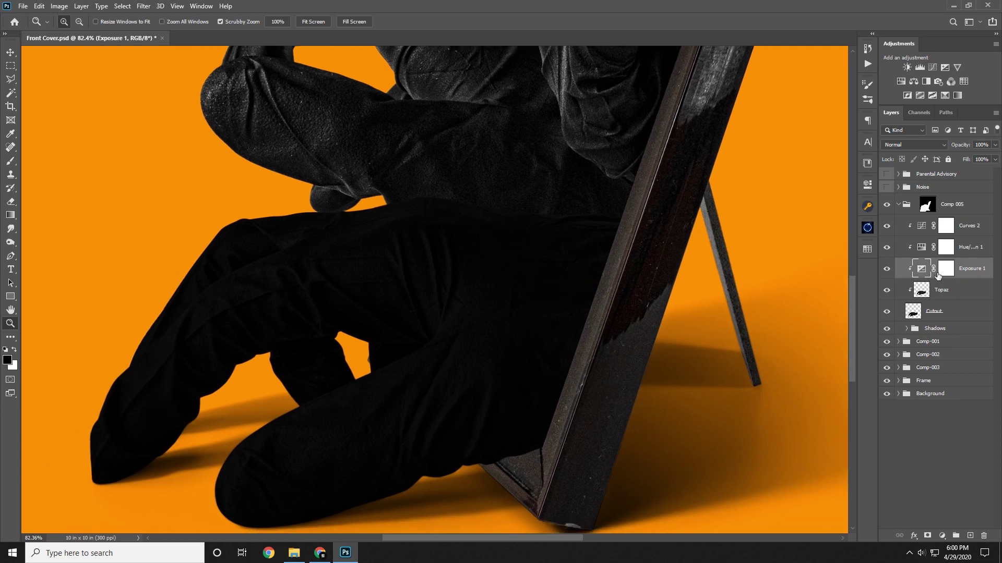
{"action": "left_click", "coordinate": [946, 269]}
{"action": "key", "text": "x"}
{"action": "key", "text": "ctrl+i"}
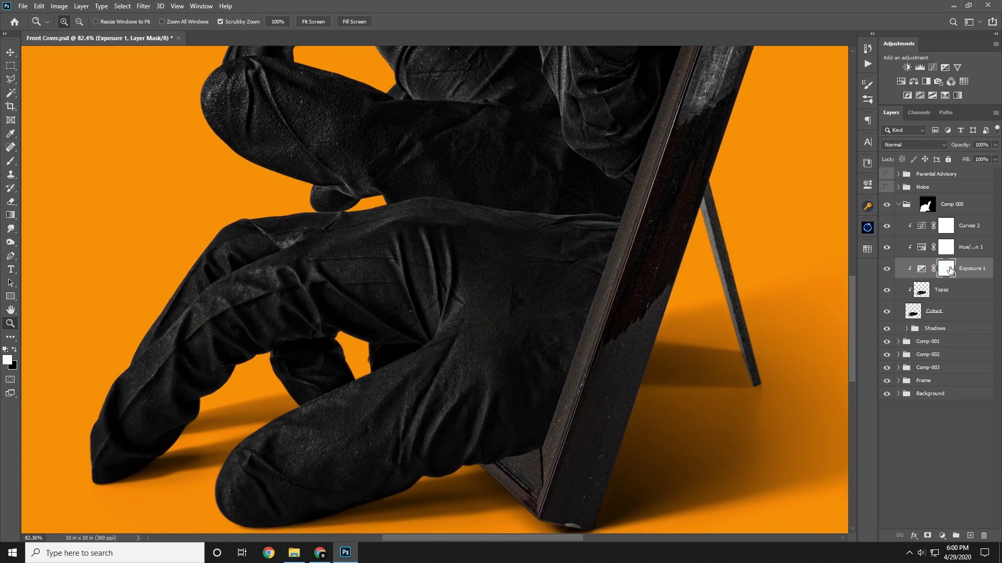
- Set up the Brush tool with 7% stroke opacity and a 200 px tip for painting the Exposure mask
{"action": "key", "text": "b"}
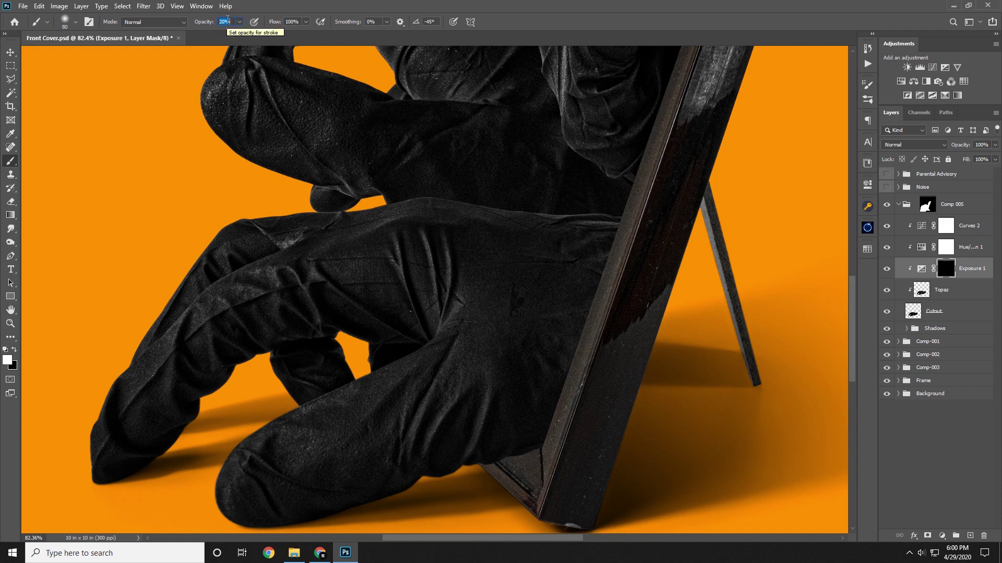
{"action": "type", "text": "7"}
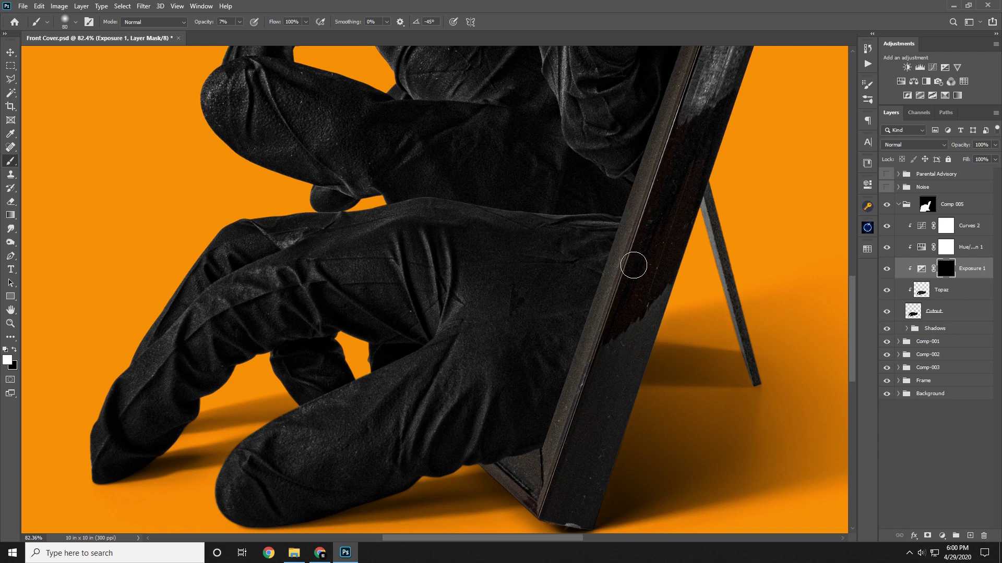
{"action": "key", "text": "bracketright"}
{"action": "key", "text": "bracketright"}
{"action": "key", "text": "bracketright"}
{"action": "key", "text": "bracketright"}
{"action": "key", "text": "bracketright"}
{"action": "key", "text": "bracketright"}
- Try shading the lower glove where it enters the frame by brushing white on the Exposure mask with varying brush sizes
{"action": "mouse_move", "coordinate": [586, 403]}
{"action": "left_mouse_down"}
{"action": "mouse_move", "coordinate": [628, 399]}
{"action": "mouse_move", "coordinate": [642, 345]}
{"action": "left_mouse_up"}
{"action": "mouse_move", "coordinate": [632, 229]}
{"action": "left_mouse_down"}
{"action": "mouse_move", "coordinate": [642, 197]}
{"action": "mouse_move", "coordinate": [683, 198]}
{"action": "left_mouse_up"}
{"action": "left_click_drag", "start_coordinate": [600, 196], "coordinate": [668, 194]}
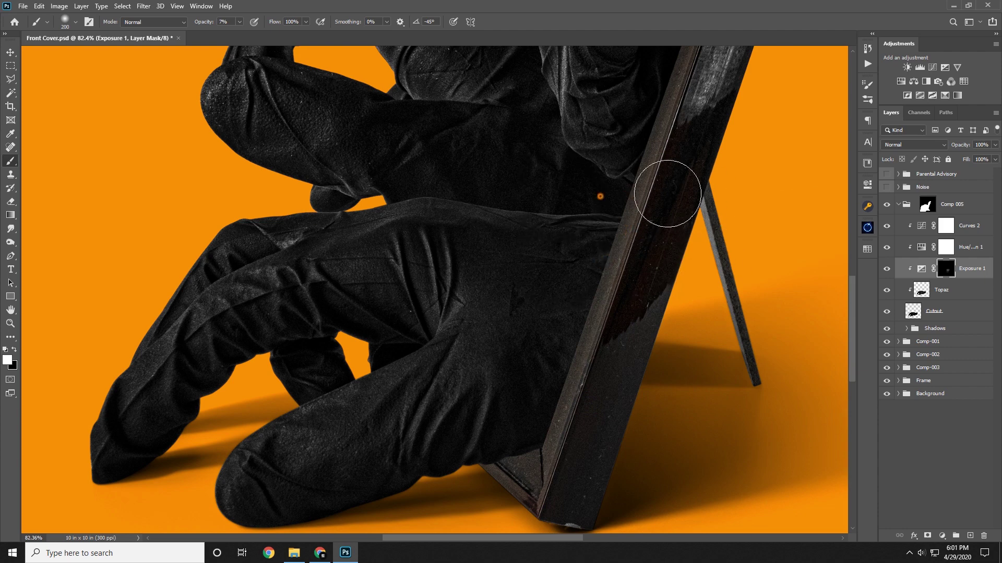
{"action": "left_click_drag", "start_coordinate": [617, 221], "coordinate": [704, 221]}
{"action": "mouse_move", "coordinate": [601, 191]}
{"action": "left_mouse_down"}
{"action": "mouse_move", "coordinate": [668, 193]}
{"action": "mouse_move", "coordinate": [543, 198]}
{"action": "left_mouse_up"}
{"action": "mouse_move", "coordinate": [540, 197]}
{"action": "left_mouse_down"}
{"action": "mouse_move", "coordinate": [619, 192]}
{"action": "mouse_move", "coordinate": [622, 233]}
{"action": "left_mouse_up"}
{"action": "left_click_drag", "start_coordinate": [622, 231], "coordinate": [678, 304]}
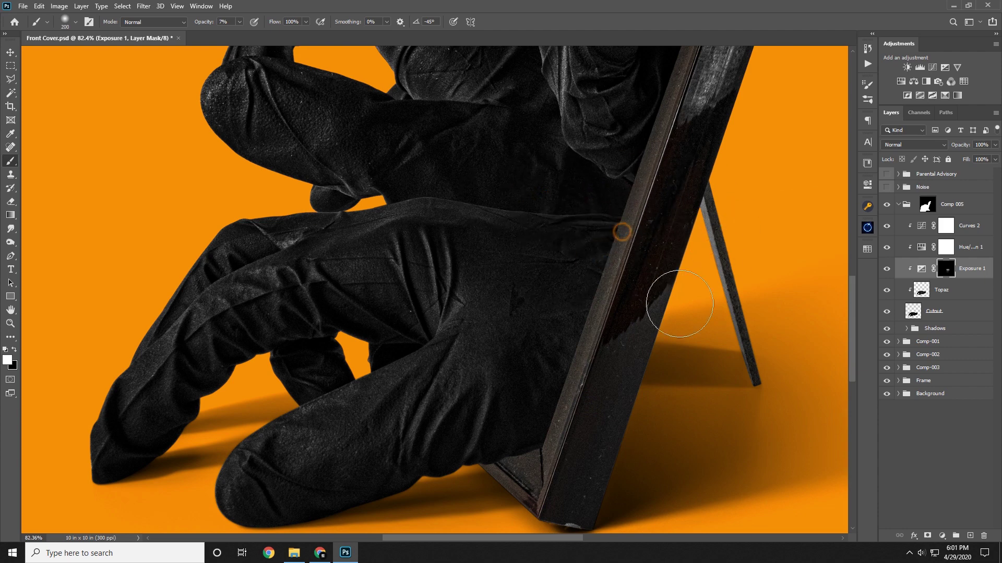
{"action": "key", "text": "bracketright"}
{"action": "left_click_drag", "start_coordinate": [617, 311], "coordinate": [715, 304]}
{"action": "left_click_drag", "start_coordinate": [646, 264], "coordinate": [576, 248]}
{"action": "key", "text": "bracketleft"}
{"action": "left_click_drag", "start_coordinate": [614, 256], "coordinate": [680, 273]}
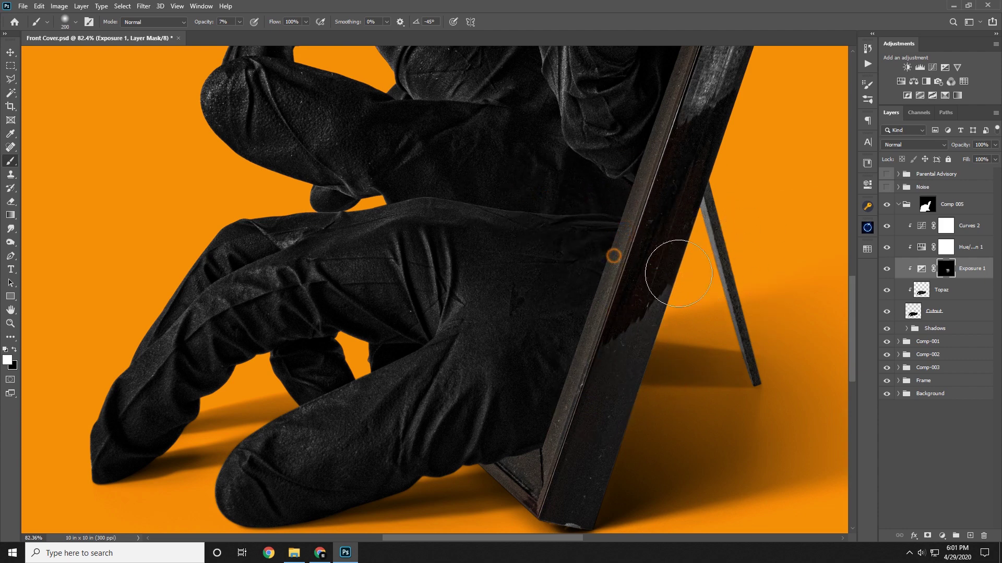
{"action": "mouse_move", "coordinate": [621, 294]}
{"action": "left_mouse_down"}
{"action": "mouse_move", "coordinate": [674, 270]}
{"action": "mouse_move", "coordinate": [674, 222]}
{"action": "left_mouse_up"}
{"action": "key", "text": "bracketright"}
{"action": "key", "text": "bracketleft"}
{"action": "mouse_move", "coordinate": [564, 197]}
{"action": "left_mouse_down"}
{"action": "mouse_move", "coordinate": [689, 213]}
{"action": "mouse_move", "coordinate": [617, 213]}
{"action": "mouse_move", "coordinate": [649, 214]}
{"action": "left_mouse_up"}
{"action": "key", "text": "bracketleft"}
{"action": "key", "text": "bracketleft"}
{"action": "left_click_drag", "start_coordinate": [588, 275], "coordinate": [644, 281]}
{"action": "mouse_move", "coordinate": [565, 258]}
{"action": "left_mouse_down"}
{"action": "mouse_move", "coordinate": [486, 195]}
{"action": "mouse_move", "coordinate": [613, 203]}
{"action": "mouse_move", "coordinate": [717, 246]}
{"action": "left_mouse_up"}
{"action": "left_click", "coordinate": [604, 211]}
{"action": "key", "text": "bracketright"}
{"action": "key", "text": "bracketleft"}
{"action": "key", "text": "bracketleft"}
{"action": "key", "text": "bracketleft"}
{"action": "key", "text": "bracketleft"}
{"action": "key", "text": "bracketleft"}
{"action": "key", "text": "bracketright"}
{"action": "key", "text": "bracketright"}
{"action": "left_click_drag", "start_coordinate": [533, 455], "coordinate": [630, 356]}
{"action": "key", "text": "bracketright"}
{"action": "key", "text": "bracketright"}
{"action": "left_click_drag", "start_coordinate": [568, 353], "coordinate": [648, 275]}
{"action": "mouse_move", "coordinate": [559, 336]}
{"action": "left_mouse_down"}
{"action": "mouse_move", "coordinate": [588, 325]}
{"action": "mouse_move", "coordinate": [678, 214]}
{"action": "left_mouse_up"}
{"action": "left_click_drag", "start_coordinate": [570, 292], "coordinate": [574, 319]}
{"action": "left_click_drag", "start_coordinate": [599, 288], "coordinate": [674, 277]}
{"action": "key", "text": "bracketright"}
{"action": "key", "text": "bracketright"}
{"action": "left_click_drag", "start_coordinate": [548, 294], "coordinate": [673, 259]}
{"action": "key", "text": "bracketright"}
{"action": "left_click_drag", "start_coordinate": [586, 214], "coordinate": [555, 197]}
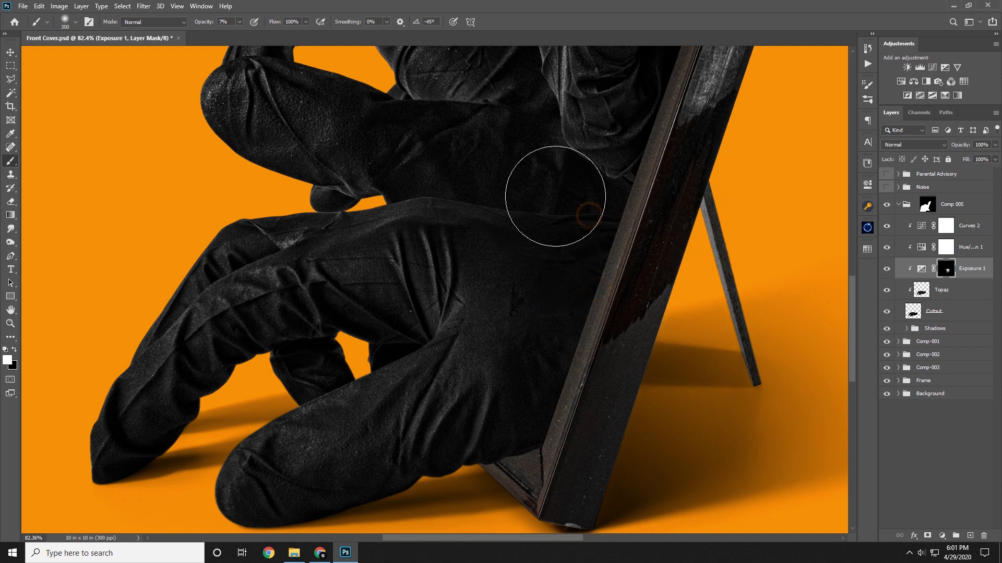
{"action": "key", "text": "bracketleft"}
{"action": "left_click_drag", "start_coordinate": [480, 190], "coordinate": [553, 193]}
{"action": "key", "text": "bracketleft"}
{"action": "left_click_drag", "start_coordinate": [510, 188], "coordinate": [606, 195]}
{"action": "mouse_move", "coordinate": [502, 241]}
{"action": "left_mouse_down"}
{"action": "mouse_move", "coordinate": [461, 284]}
{"action": "mouse_move", "coordinate": [514, 268]}
{"action": "mouse_move", "coordinate": [556, 302]}
{"action": "mouse_move", "coordinate": [729, 323]}
{"action": "left_mouse_up"}
{"action": "key", "text": "bracketright"}
{"action": "key", "text": "bracketright"}
{"action": "key", "text": "bracketleft"}
{"action": "key", "text": "bracketleft"}
{"action": "key", "text": "bracketleft"}
{"action": "left_click_drag", "start_coordinate": [593, 351], "coordinate": [672, 198]}
{"action": "key", "text": "bracketright"}
{"action": "mouse_move", "coordinate": [579, 333]}
{"action": "left_mouse_down"}
{"action": "mouse_move", "coordinate": [643, 285]}
{"action": "mouse_move", "coordinate": [673, 227]}
{"action": "left_mouse_up"}
{"action": "key", "text": "bracketright"}
{"action": "left_click_drag", "start_coordinate": [579, 254], "coordinate": [679, 166]}
{"action": "key", "text": "bracketright"}
{"action": "key", "text": "bracketright"}
{"action": "left_click_drag", "start_coordinate": [584, 178], "coordinate": [658, 196]}
{"action": "left_click_drag", "start_coordinate": [604, 193], "coordinate": [664, 204]}
{"action": "mouse_move", "coordinate": [648, 250]}
{"action": "left_mouse_down"}
{"action": "mouse_move", "coordinate": [715, 250]}
{"action": "mouse_move", "coordinate": [732, 298]}
{"action": "left_mouse_up"}
{"action": "key", "text": "bracketleft"}
{"action": "key", "text": "bracketleft"}
{"action": "key", "text": "bracketleft"}
{"action": "key", "text": "bracketright"}
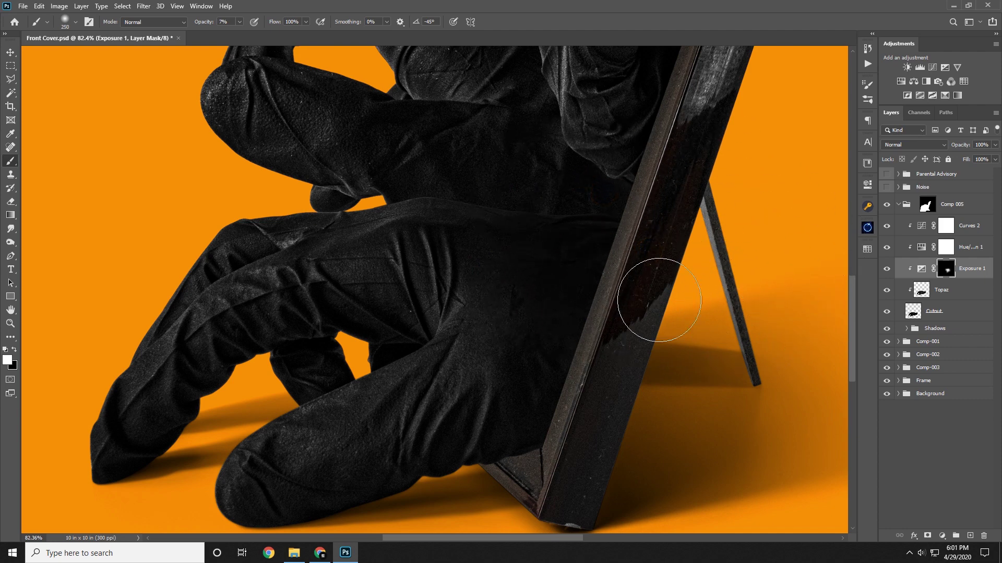
- Reset the Exposure mask to solid black, removing the strokes painted beside the frame
{"action": "scroll", "coordinate": [678, 300], "scroll_direction": "down", "scroll_amount": 10}
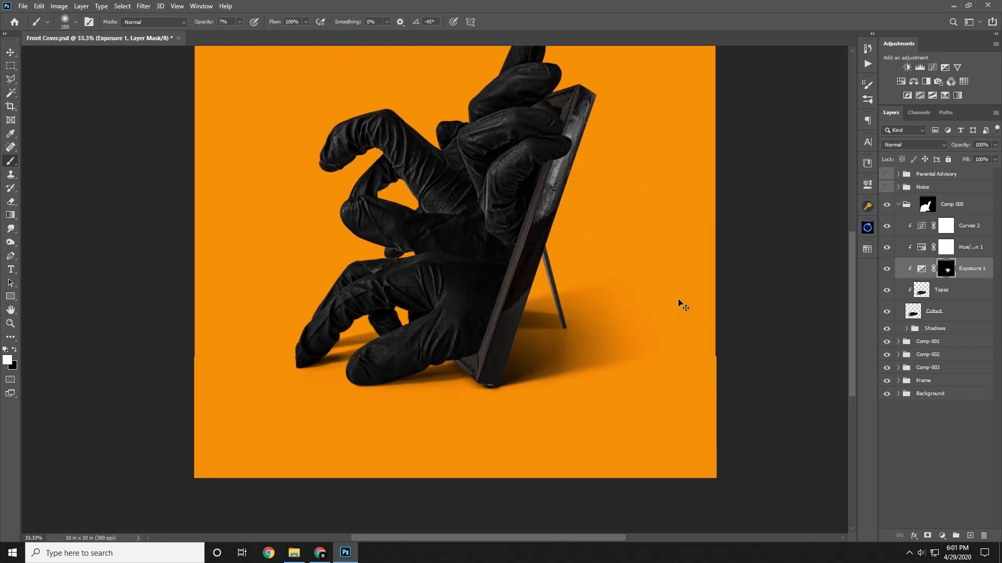
{"action": "scroll", "coordinate": [678, 303], "scroll_direction": "up", "scroll_amount": 10}
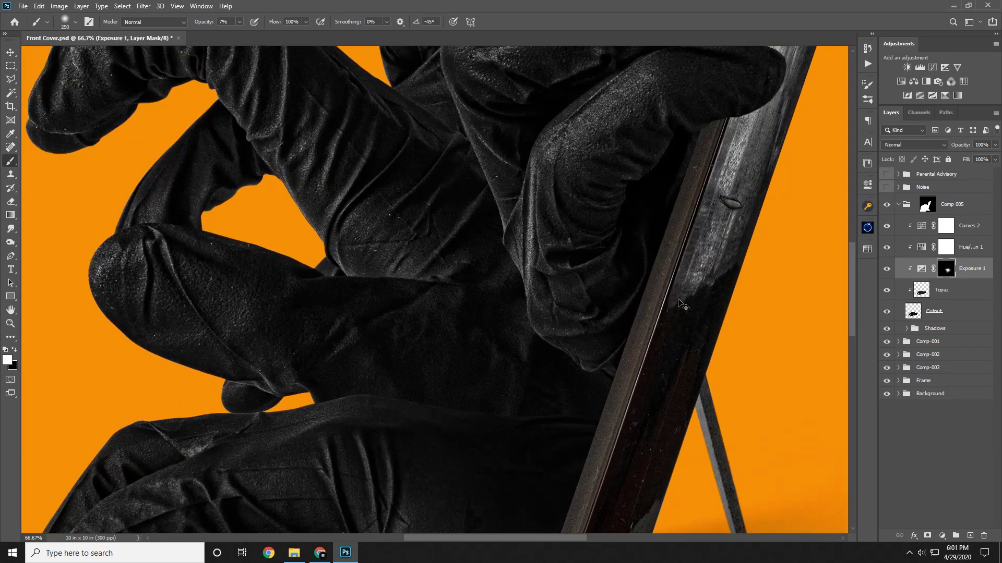
{"action": "left_click_drag", "start_coordinate": [591, 371], "coordinate": [637, 186]}
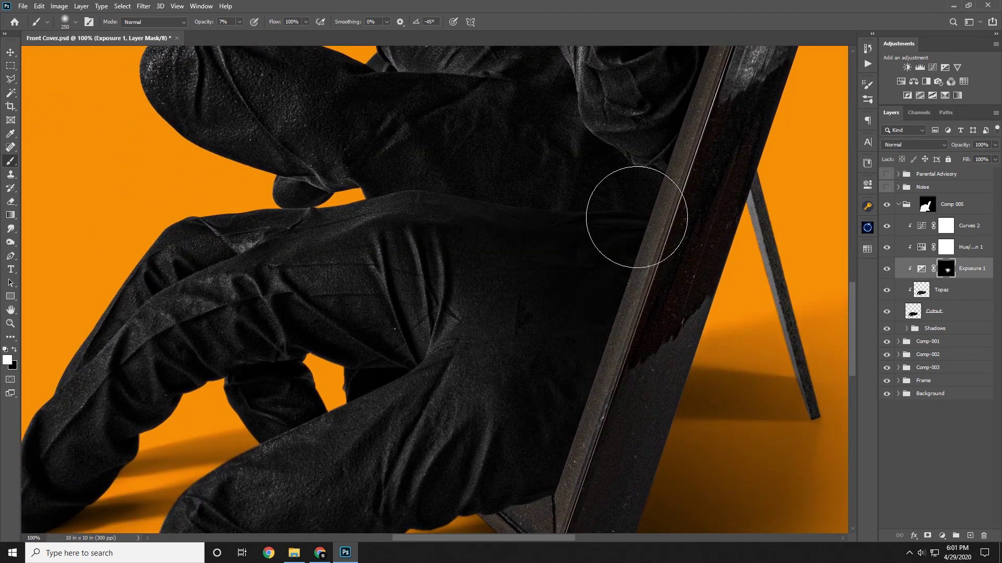
{"action": "left_click", "coordinate": [637, 218]}
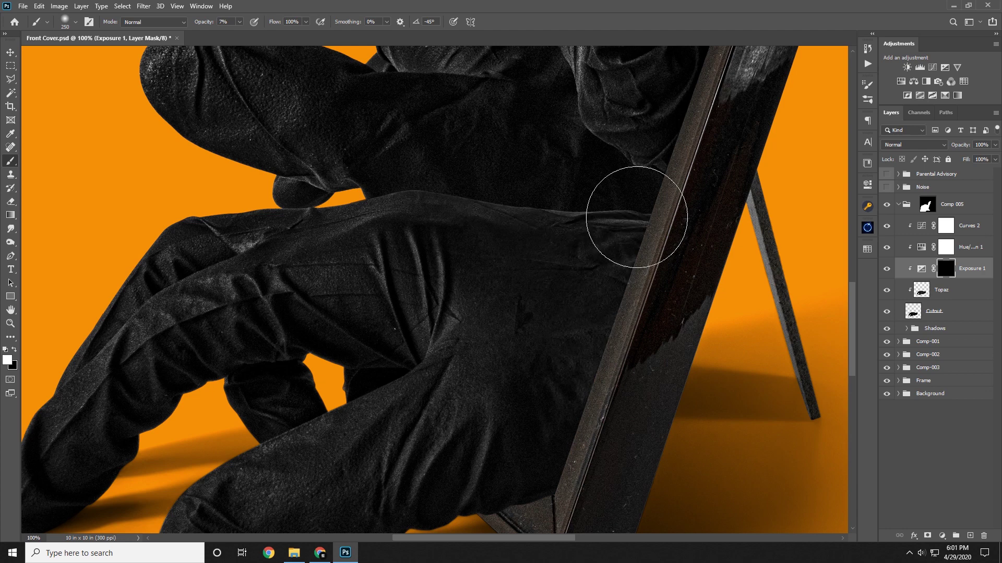
- Brush white at 7% opacity on the Exposure mask to gradually darken the lower glove's wrist and palm along the frame edge
{"action": "mouse_move", "coordinate": [596, 189]}
{"action": "left_mouse_down"}
{"action": "mouse_move", "coordinate": [669, 210]}
{"action": "mouse_move", "coordinate": [593, 186]}
{"action": "left_mouse_up"}
{"action": "mouse_move", "coordinate": [701, 196]}
{"action": "left_mouse_down"}
{"action": "mouse_move", "coordinate": [633, 205]}
{"action": "mouse_move", "coordinate": [708, 219]}
{"action": "left_mouse_up"}
{"action": "left_click_drag", "start_coordinate": [639, 209], "coordinate": [596, 211]}
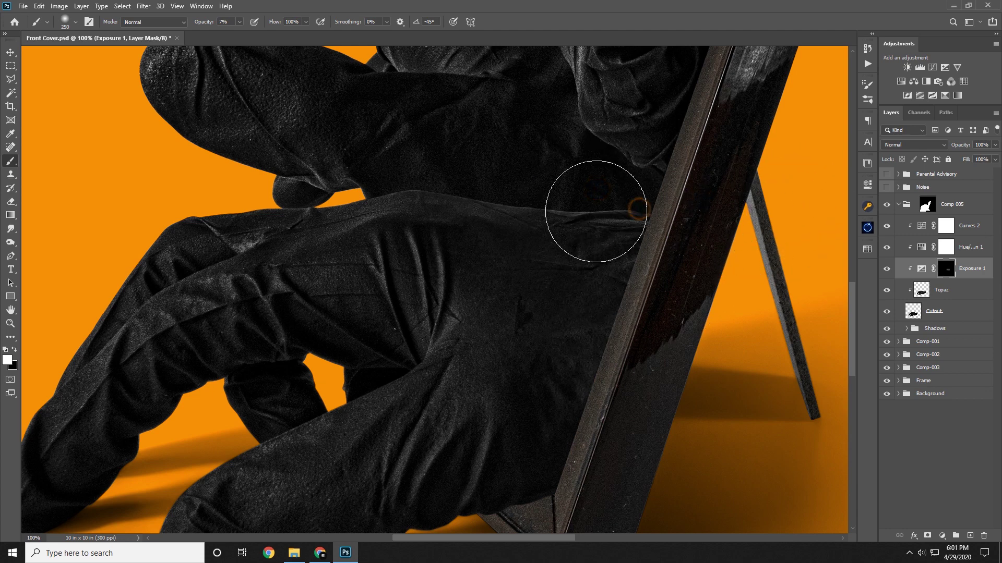
{"action": "left_click_drag", "start_coordinate": [682, 226], "coordinate": [617, 241]}
{"action": "mouse_move", "coordinate": [702, 306]}
{"action": "left_mouse_down"}
{"action": "mouse_move", "coordinate": [813, 321]}
{"action": "mouse_move", "coordinate": [620, 317]}
{"action": "left_mouse_up"}
{"action": "left_click_drag", "start_coordinate": [651, 359], "coordinate": [677, 429]}
{"action": "mouse_move", "coordinate": [617, 417]}
{"action": "left_mouse_down"}
{"action": "mouse_move", "coordinate": [693, 334]}
{"action": "mouse_move", "coordinate": [614, 362]}
{"action": "left_mouse_up"}
{"action": "left_click_drag", "start_coordinate": [609, 376], "coordinate": [671, 234]}
{"action": "left_click_drag", "start_coordinate": [510, 183], "coordinate": [653, 189]}
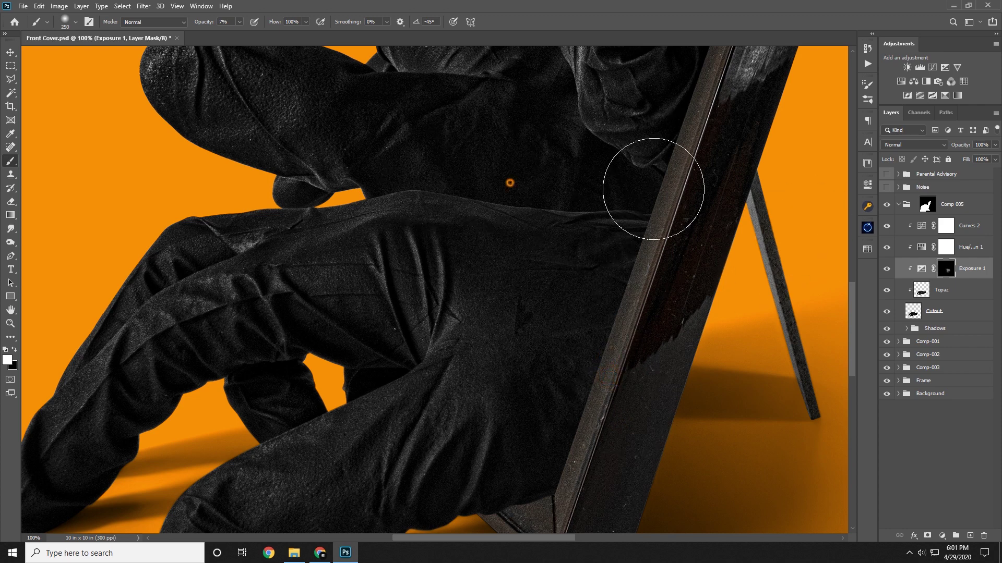
{"action": "left_click_drag", "start_coordinate": [541, 165], "coordinate": [887, 202]}
{"action": "mouse_move", "coordinate": [578, 264]}
{"action": "left_mouse_down"}
{"action": "mouse_move", "coordinate": [579, 371]}
{"action": "mouse_move", "coordinate": [722, 436]}
{"action": "left_mouse_up"}
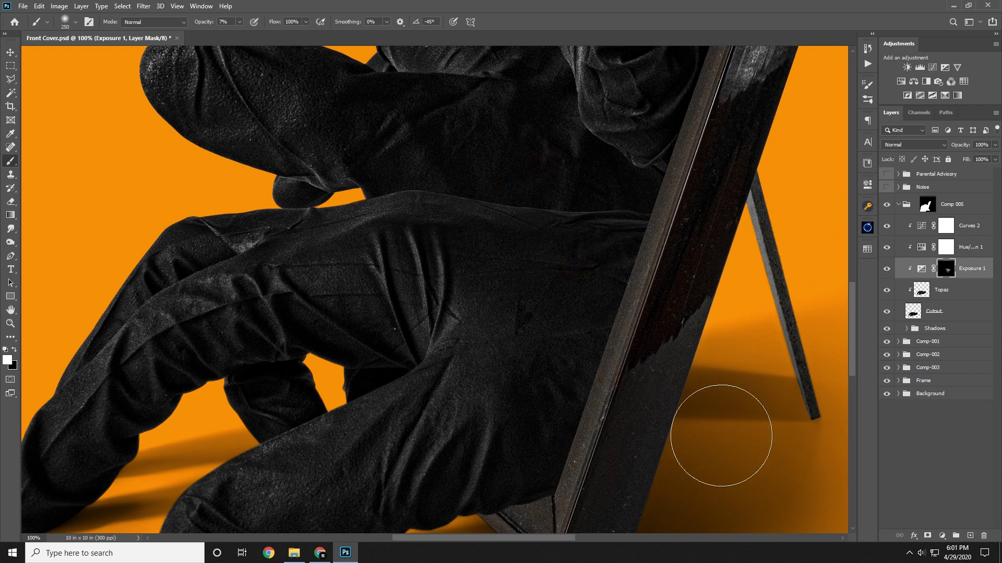
{"action": "left_click_drag", "start_coordinate": [621, 350], "coordinate": [634, 329]}
{"action": "left_click_drag", "start_coordinate": [581, 177], "coordinate": [708, 179]}
{"action": "left_click_drag", "start_coordinate": [632, 167], "coordinate": [702, 168]}
{"action": "left_click_drag", "start_coordinate": [603, 172], "coordinate": [579, 152]}
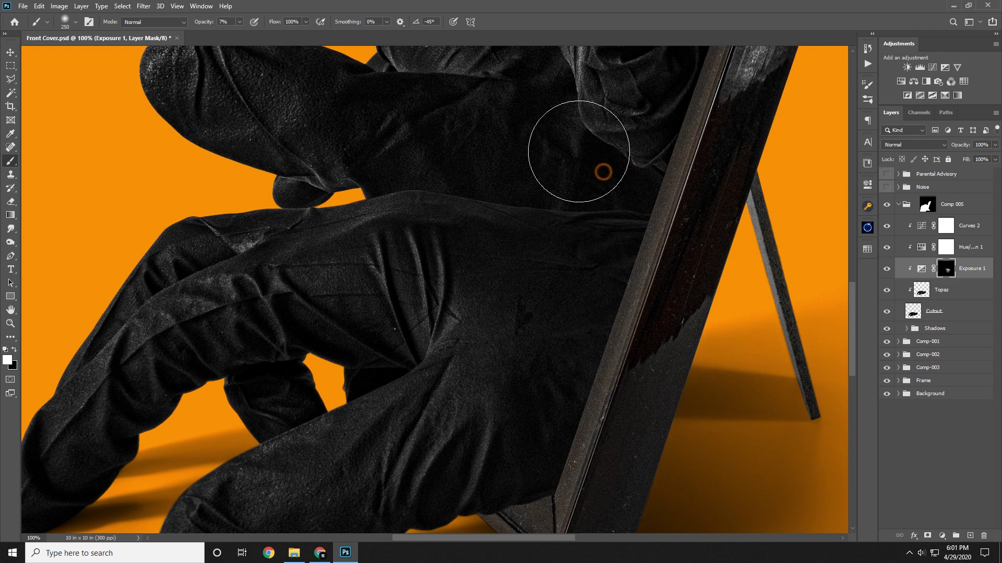
{"action": "mouse_move", "coordinate": [664, 155]}
{"action": "left_mouse_down"}
{"action": "mouse_move", "coordinate": [793, 150]}
{"action": "mouse_move", "coordinate": [643, 175]}
{"action": "mouse_move", "coordinate": [764, 147]}
{"action": "left_mouse_up"}
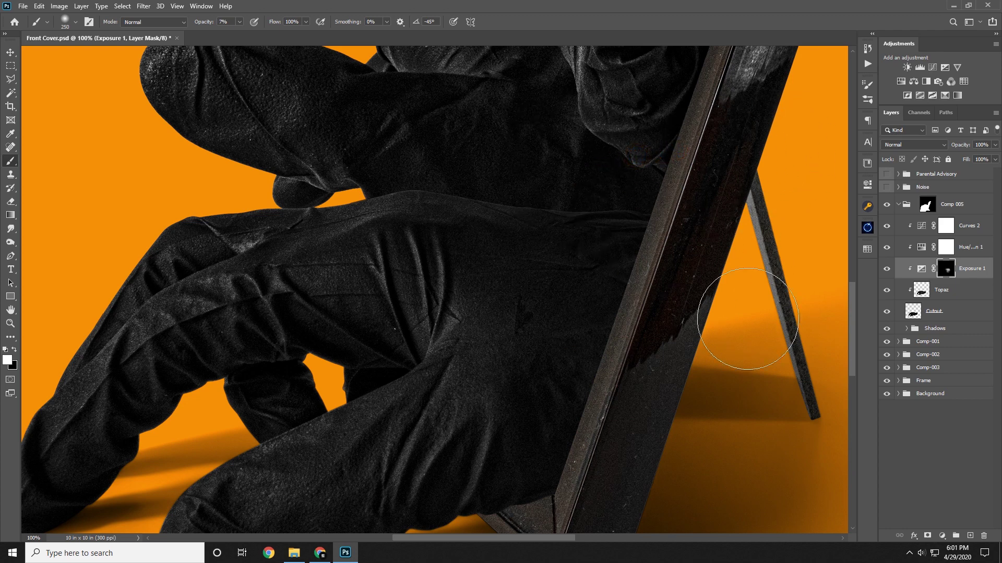
{"action": "mouse_move", "coordinate": [581, 306]}
{"action": "left_mouse_down"}
{"action": "mouse_move", "coordinate": [576, 324]}
{"action": "mouse_move", "coordinate": [691, 341]}
{"action": "mouse_move", "coordinate": [632, 352]}
{"action": "left_mouse_up"}
{"action": "left_click_drag", "start_coordinate": [633, 393], "coordinate": [704, 344]}
{"action": "mouse_move", "coordinate": [617, 383]}
{"action": "left_mouse_down"}
{"action": "mouse_move", "coordinate": [746, 328]}
{"action": "mouse_move", "coordinate": [711, 277]}
{"action": "left_mouse_up"}
{"action": "left_click_drag", "start_coordinate": [457, 166], "coordinate": [620, 160]}
{"action": "left_click_drag", "start_coordinate": [493, 178], "coordinate": [633, 207]}
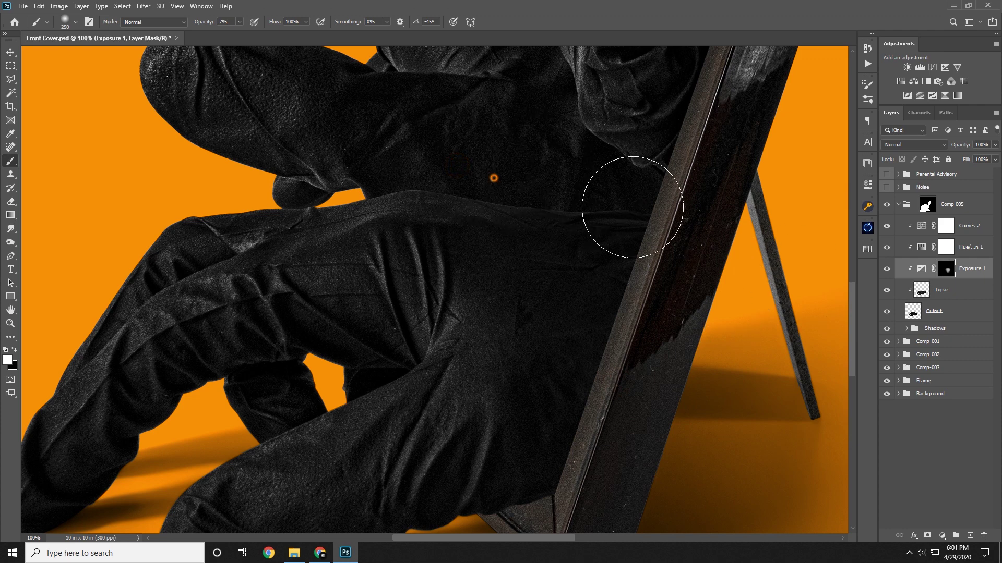
{"action": "mouse_move", "coordinate": [508, 221]}
{"action": "left_mouse_down"}
{"action": "mouse_move", "coordinate": [522, 254]}
{"action": "mouse_move", "coordinate": [514, 326]}
{"action": "mouse_move", "coordinate": [633, 389]}
{"action": "mouse_move", "coordinate": [519, 380]}
{"action": "left_mouse_up"}
{"action": "key", "text": "bracketleft"}
{"action": "key", "text": "bracketleft"}
{"action": "key", "text": "bracketleft"}
{"action": "key", "text": "bracketleft"}
{"action": "key", "text": "bracketleft"}
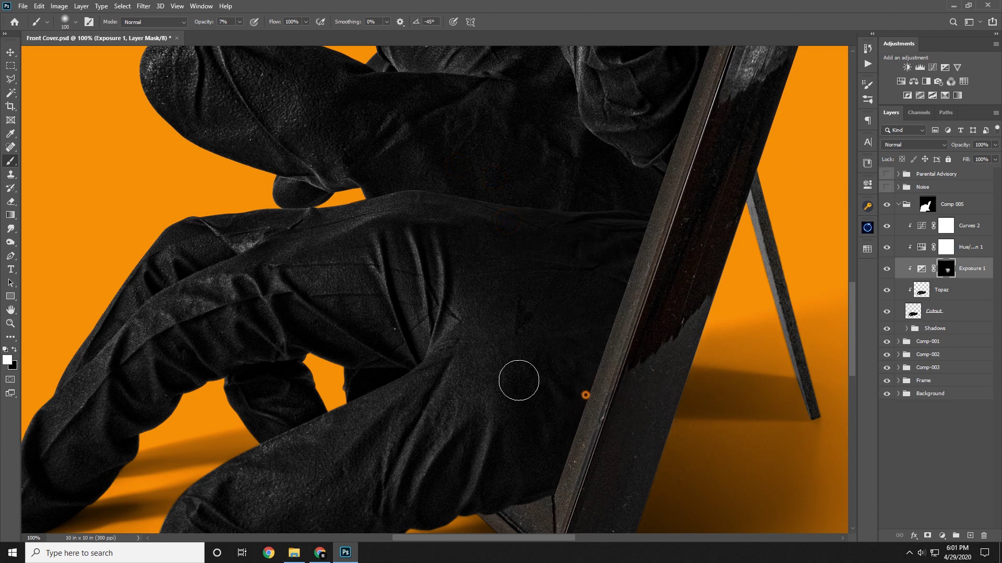
{"action": "key", "text": "bracketright"}
{"action": "key", "text": "bracketright"}
{"action": "mouse_move", "coordinate": [607, 346]}
{"action": "left_mouse_down"}
{"action": "mouse_move", "coordinate": [658, 179]}
{"action": "mouse_move", "coordinate": [771, 192]}
{"action": "left_mouse_up"}
{"action": "key", "text": "bracketright"}
{"action": "key", "text": "bracketright"}
{"action": "key", "text": "bracketright"}
{"action": "left_click_drag", "start_coordinate": [684, 194], "coordinate": [624, 185]}
{"action": "key", "text": "bracketright"}
{"action": "left_click_drag", "start_coordinate": [642, 239], "coordinate": [762, 288]}
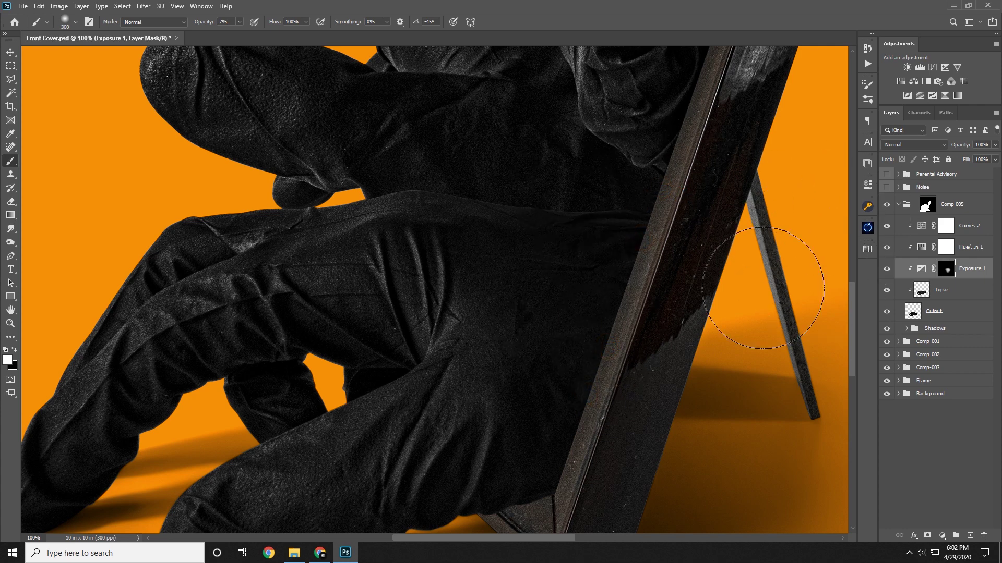
- Compare the lower glove with the Exposure 1 layer hidden and shown, in overview and closer up
{"action": "scroll", "coordinate": [763, 289], "scroll_direction": "down", "scroll_amount": 4}
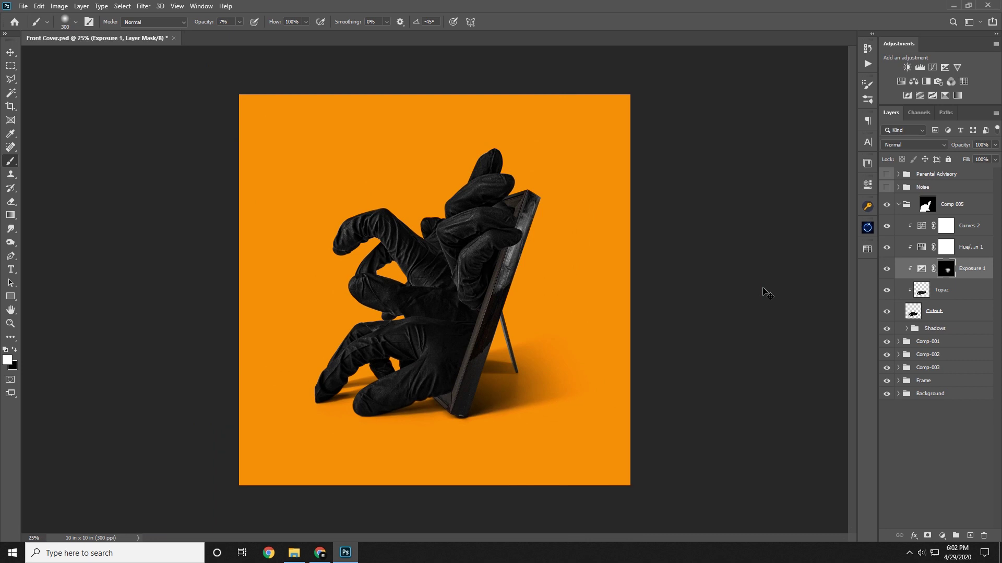
{"action": "scroll", "coordinate": [764, 290], "scroll_direction": "up", "scroll_amount": 3}
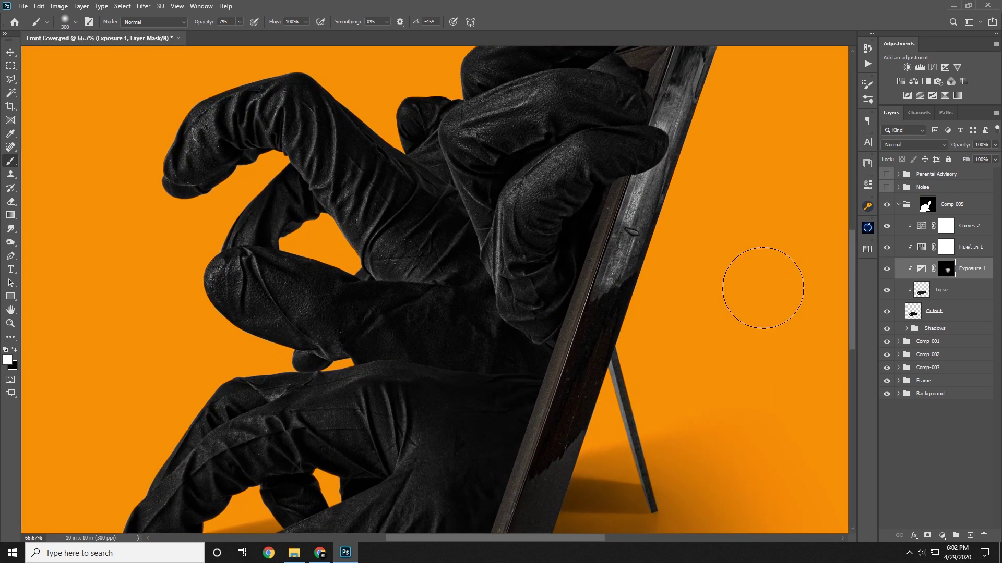
{"action": "left_click_drag", "start_coordinate": [489, 344], "coordinate": [621, 172]}
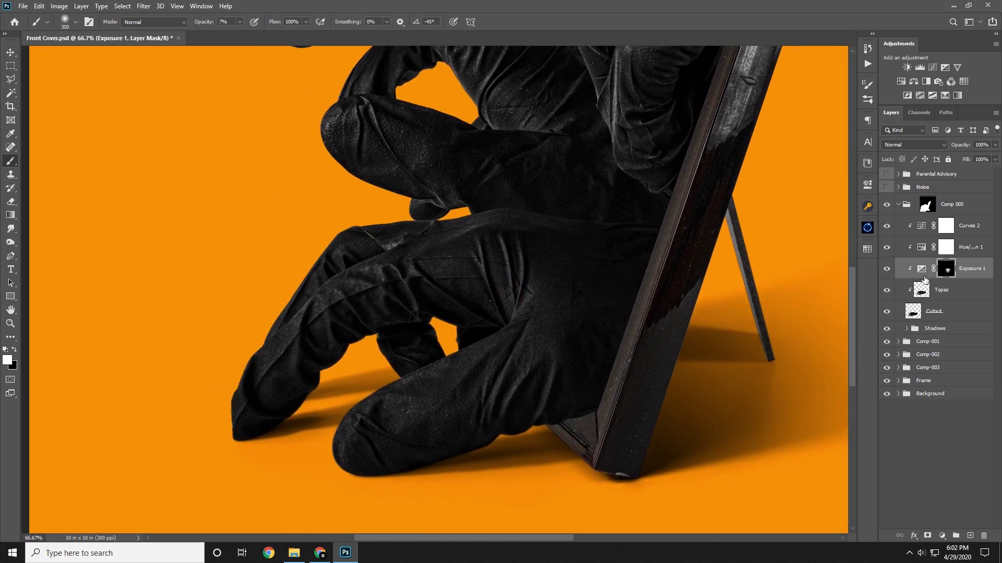
{"action": "left_click", "coordinate": [897, 270]}
{"action": "left_click", "coordinate": [892, 269]}
{"action": "left_click", "coordinate": [891, 269]}
{"action": "left_click", "coordinate": [891, 269]}
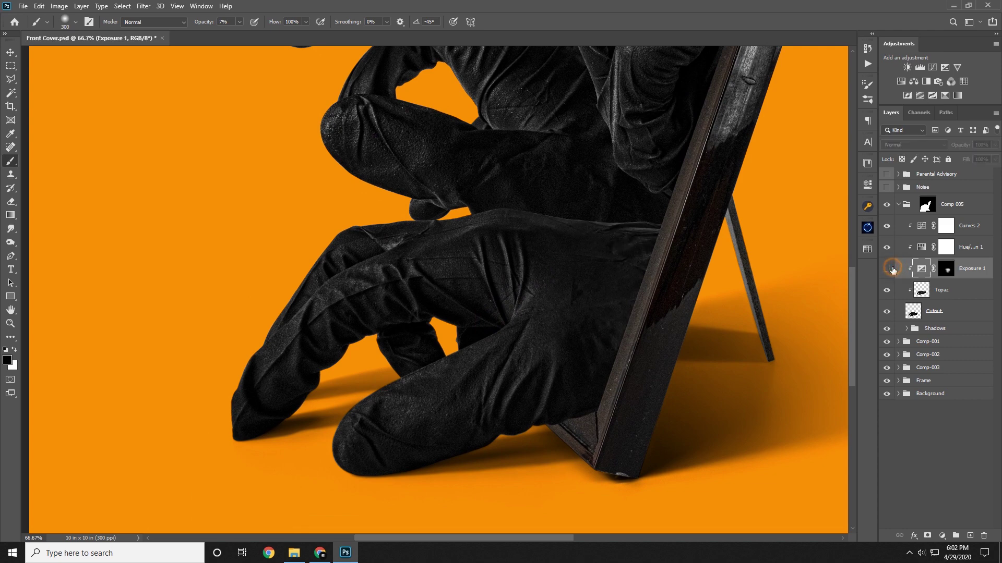
{"action": "left_click", "coordinate": [892, 269]}
{"action": "left_click", "coordinate": [892, 269]}
{"action": "left_click", "coordinate": [892, 269]}
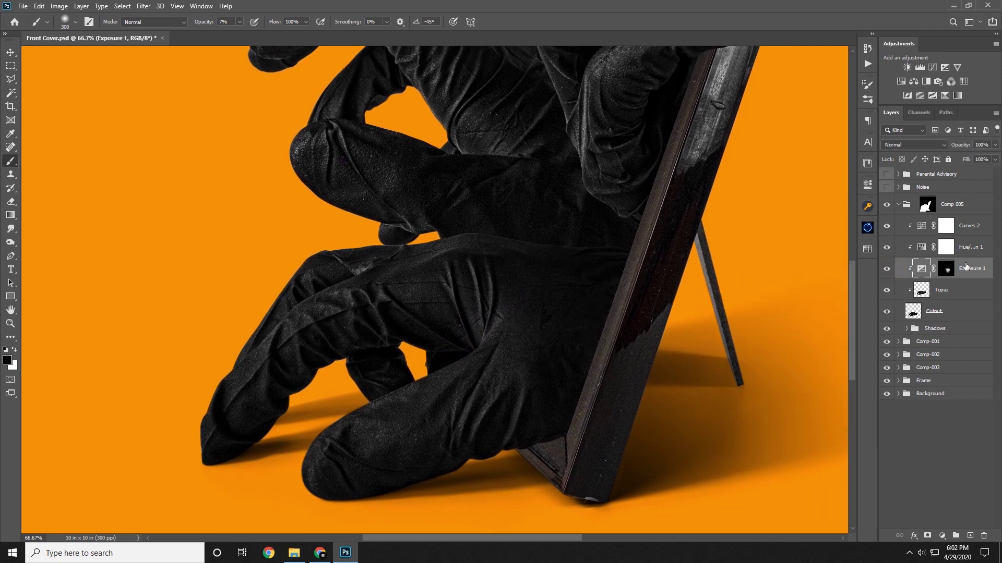
- Reduce the Exposure 1 layer's opacity to 75%
{"action": "left_click_drag", "start_coordinate": [996, 146], "coordinate": [981, 157]}
{"action": "type", "text": "75"}
{"action": "key", "text": "Return"}
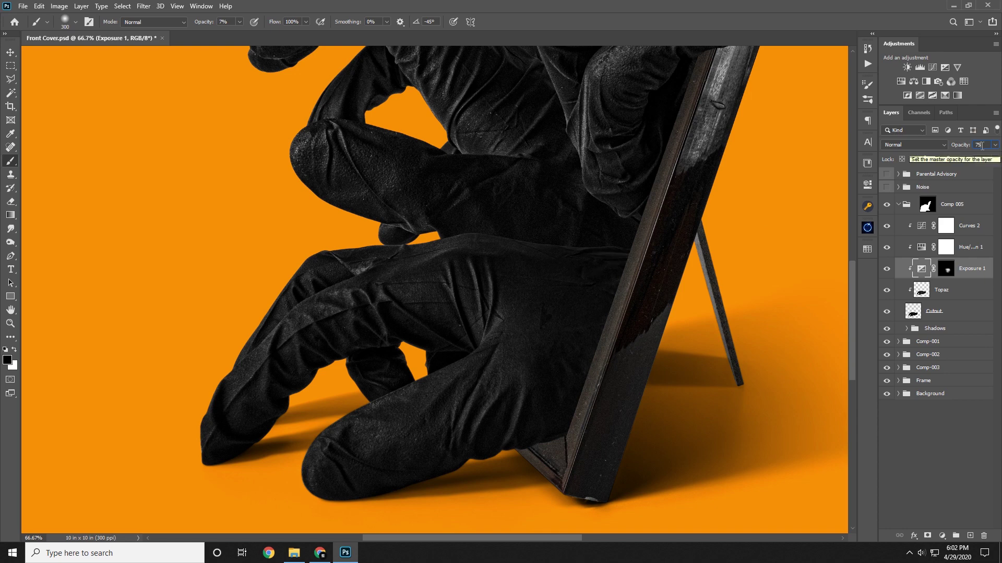
{"action": "left_click", "coordinate": [570, 306]}
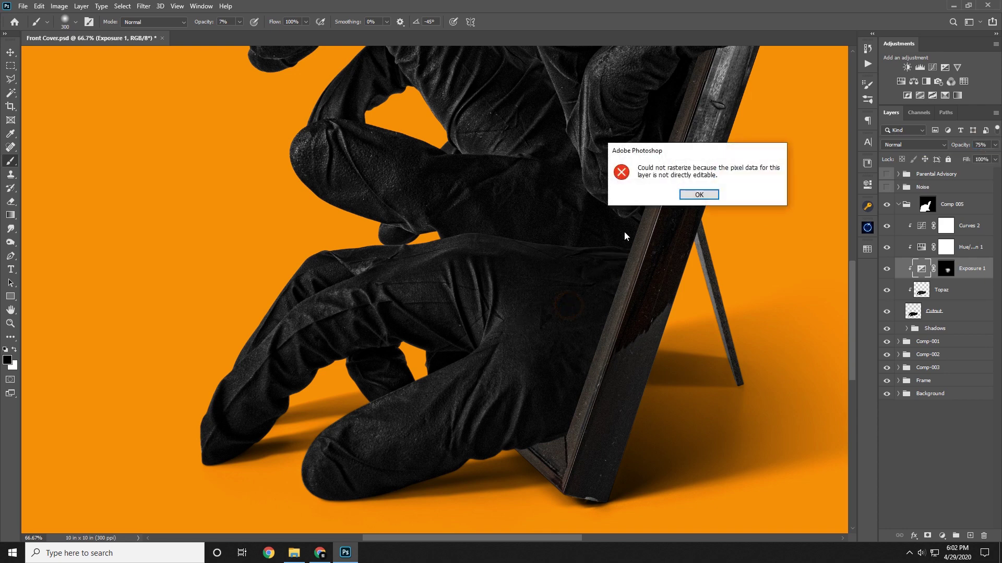
{"action": "left_click", "coordinate": [700, 194]}
- Examine the softened glove shading in the whole composite and up close where the wrist meets the frame
{"action": "key", "text": "z"}
{"action": "left_click_drag", "start_coordinate": [536, 320], "coordinate": [480, 319]}
{"action": "left_click", "coordinate": [428, 340]}
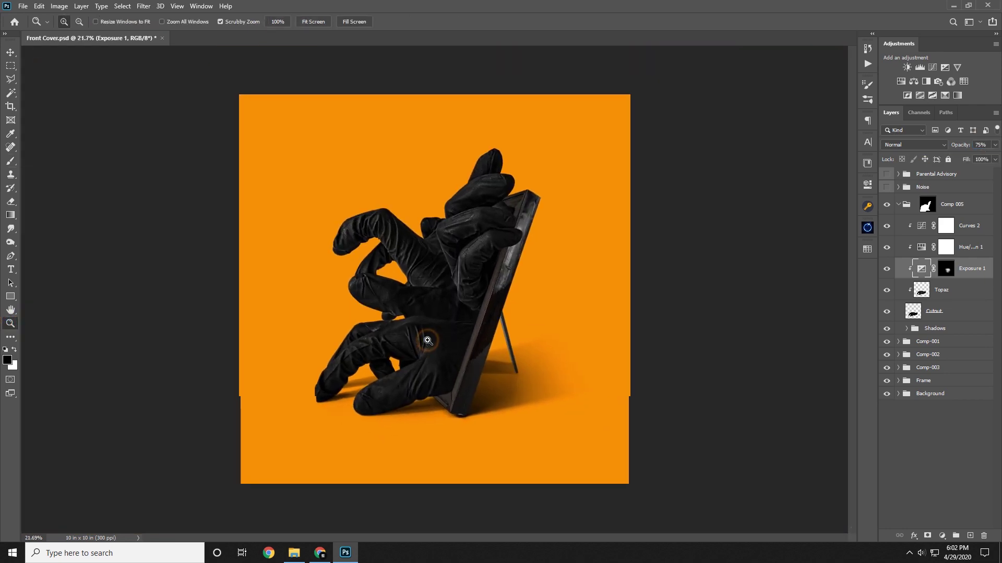
{"action": "left_click", "coordinate": [429, 344]}
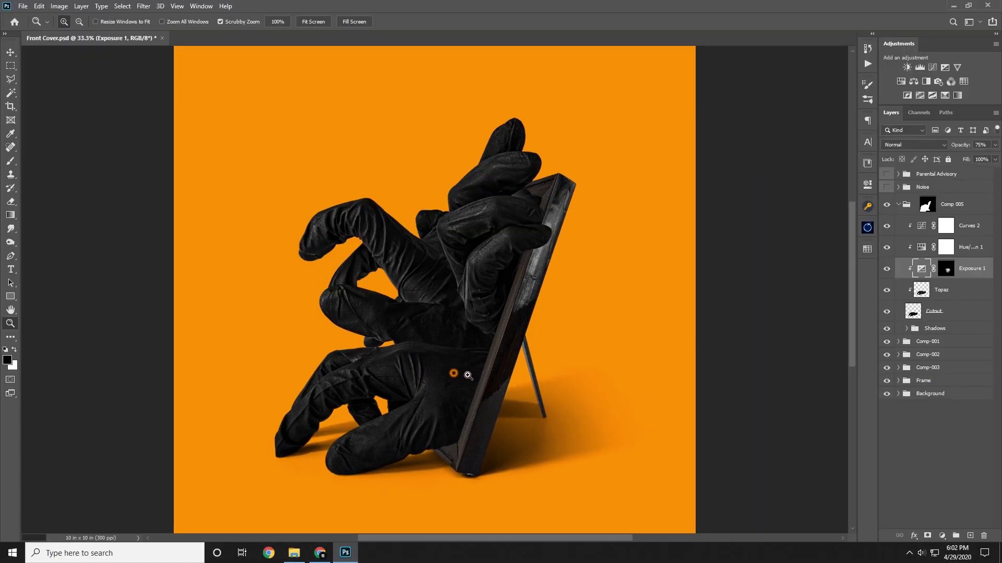
{"action": "left_click_drag", "start_coordinate": [467, 375], "coordinate": [623, 312]}
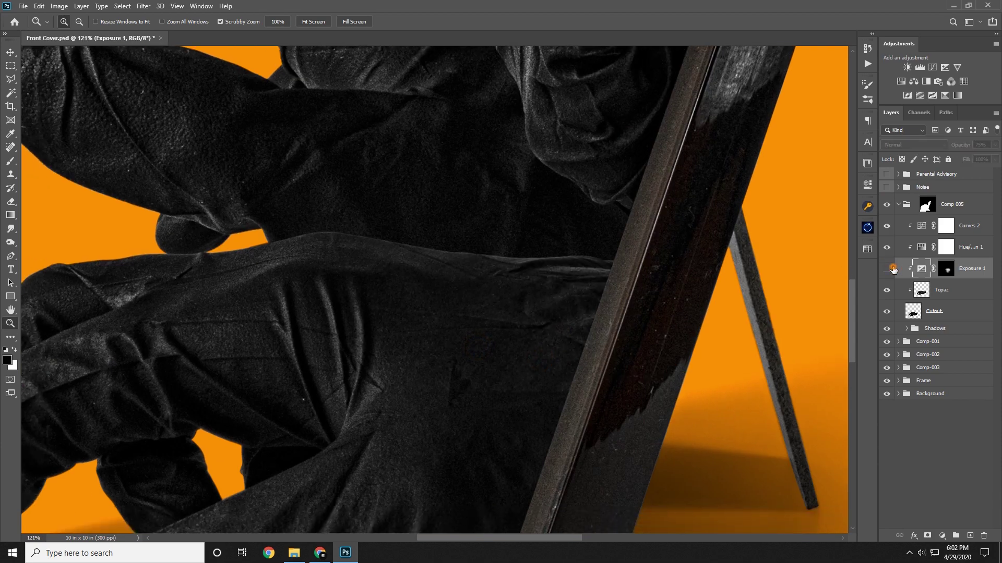
{"action": "left_click_drag", "start_coordinate": [606, 239], "coordinate": [626, 245]}
- Brush white at 7% opacity with a small brush on the Exposure 1 mask along the lower glove's wrist fold beside the frame
{"action": "key", "text": "b"}
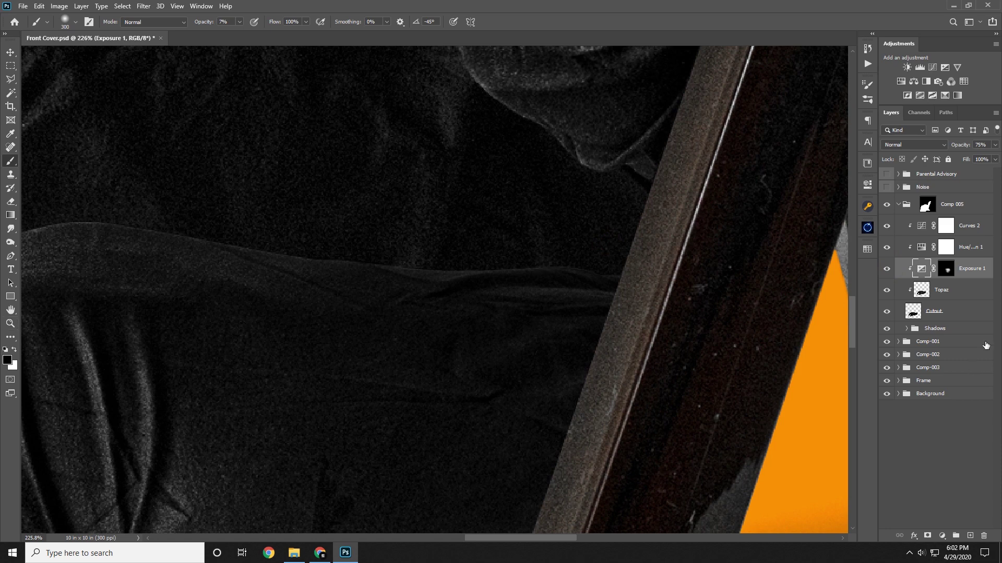
{"action": "left_click", "coordinate": [947, 269]}
{"action": "key", "text": "x"}
{"action": "key", "text": "bracketleft"}
{"action": "key", "text": "bracketleft"}
{"action": "key", "text": "bracketleft"}
{"action": "key", "text": "bracketleft"}
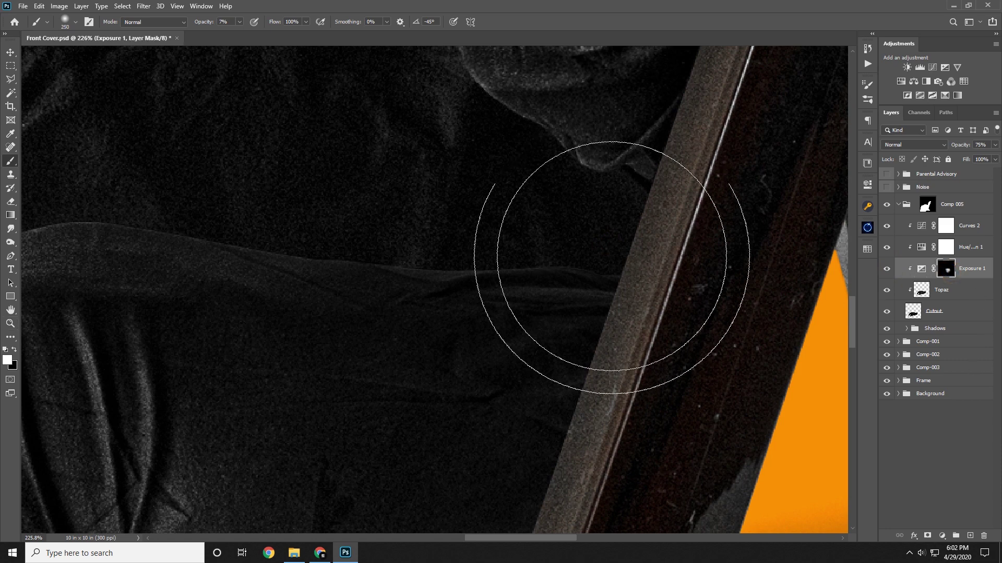
{"action": "key", "text": "bracketleft"}
{"action": "key", "text": "bracketleft"}
{"action": "key", "text": "bracketleft"}
{"action": "key", "text": "bracketleft"}
{"action": "key", "text": "bracketleft"}
{"action": "key", "text": "bracketleft"}
{"action": "key", "text": "bracketleft"}
{"action": "key", "text": "bracketleft"}
{"action": "key", "text": "bracketleft"}
{"action": "key", "text": "bracketleft"}
{"action": "key", "text": "bracketleft"}
{"action": "key", "text": "bracketleft"}
{"action": "key", "text": "bracketleft"}
{"action": "key", "text": "bracketleft"}
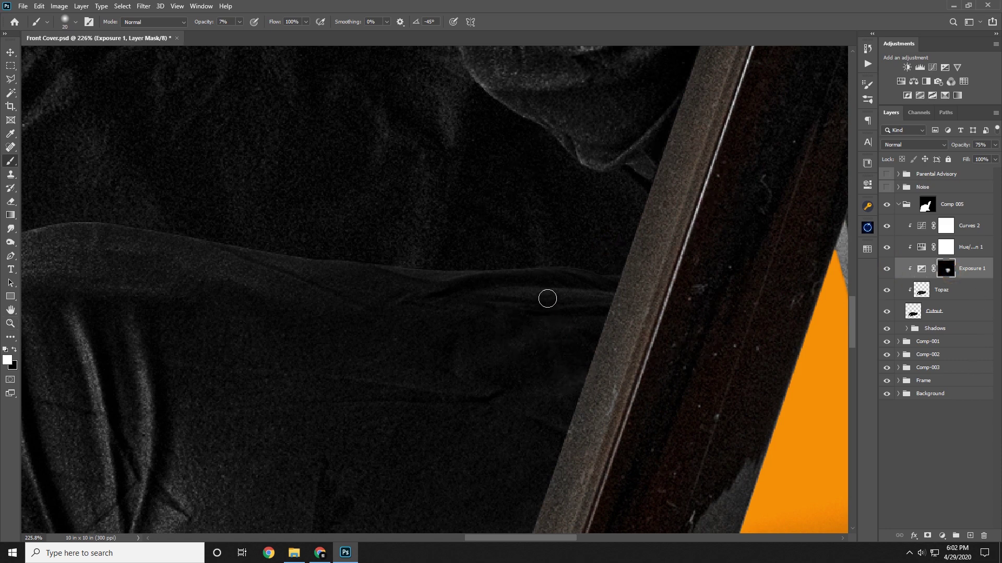
{"action": "mouse_move", "coordinate": [503, 296]}
{"action": "left_mouse_down"}
{"action": "mouse_move", "coordinate": [633, 290]}
{"action": "mouse_move", "coordinate": [509, 290]}
{"action": "mouse_move", "coordinate": [631, 296]}
{"action": "mouse_move", "coordinate": [607, 301]}
{"action": "mouse_move", "coordinate": [516, 290]}
{"action": "mouse_move", "coordinate": [625, 290]}
{"action": "left_mouse_up"}
- Raise the brush opacity to 23% and darken the lower wrist's upper edge and fine folds near the frame on the Exposure 1 mask
{"action": "left_click", "coordinate": [240, 23]}
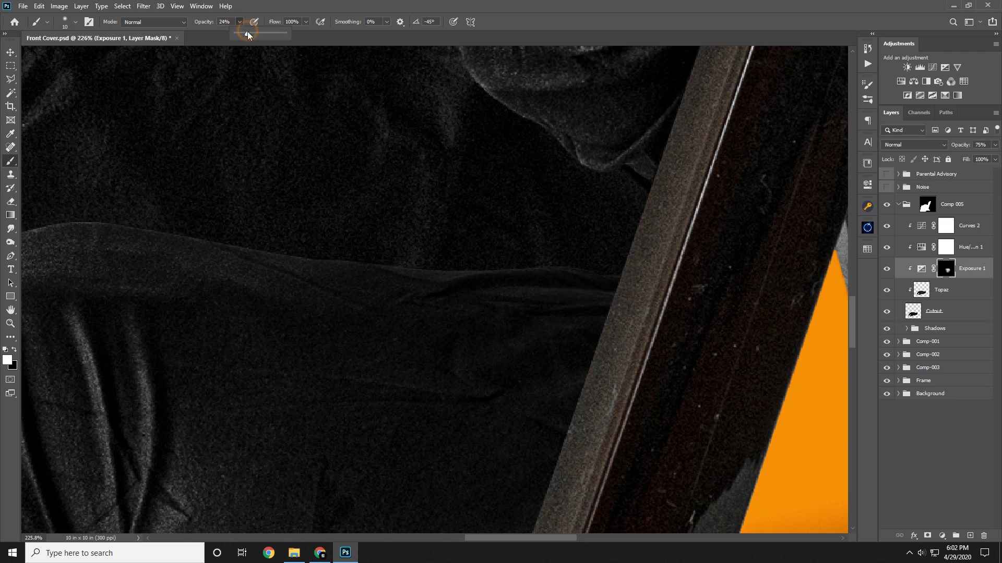
{"action": "left_click", "coordinate": [403, 126]}
{"action": "mouse_move", "coordinate": [441, 267]}
{"action": "left_mouse_down"}
{"action": "mouse_move", "coordinate": [425, 273]}
{"action": "mouse_move", "coordinate": [490, 262]}
{"action": "mouse_move", "coordinate": [423, 273]}
{"action": "mouse_move", "coordinate": [598, 260]}
{"action": "left_mouse_up"}
{"action": "key", "text": "bracketleft"}
{"action": "key", "text": "bracketright"}
{"action": "key", "text": "bracketright"}
{"action": "mouse_move", "coordinate": [504, 294]}
{"action": "left_mouse_down"}
{"action": "mouse_move", "coordinate": [593, 289]}
{"action": "mouse_move", "coordinate": [584, 292]}
{"action": "mouse_move", "coordinate": [640, 274]}
{"action": "left_mouse_up"}
{"action": "key", "text": "bracketleft"}
{"action": "key", "text": "bracketleft"}
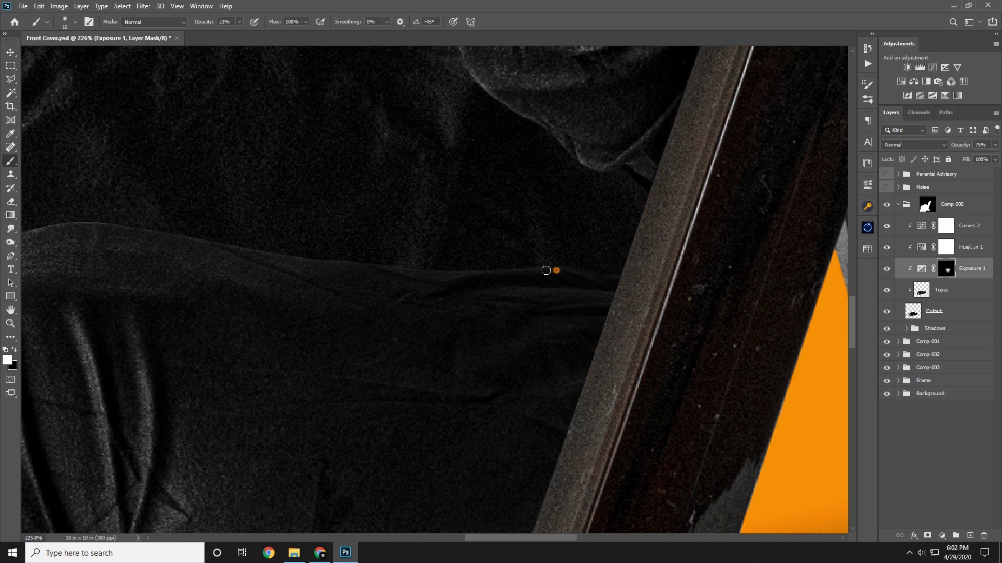
{"action": "key", "text": "bracketright"}
{"action": "left_click_drag", "start_coordinate": [520, 270], "coordinate": [476, 270]}
{"action": "mouse_move", "coordinate": [467, 271]}
{"action": "left_mouse_down"}
{"action": "mouse_move", "coordinate": [325, 268]}
{"action": "mouse_move", "coordinate": [346, 257]}
{"action": "mouse_move", "coordinate": [509, 258]}
{"action": "mouse_move", "coordinate": [453, 281]}
{"action": "left_mouse_up"}
{"action": "key", "text": "bracketright"}
{"action": "key", "text": "bracketright"}
{"action": "key", "text": "bracketleft"}
{"action": "left_click_drag", "start_coordinate": [544, 288], "coordinate": [602, 288]}
{"action": "left_click", "coordinate": [567, 390]}
- Compare the lower glove with the Exposure 1 layer hidden and shown, at medium zoom and in the whole composite
{"action": "key", "text": "ctrl+minus"}
{"action": "key", "text": "ctrl+minus"}
{"action": "key", "text": "ctrl+minus"}
{"action": "key", "text": "ctrl+minus"}
{"action": "key", "text": "ctrl+minus"}
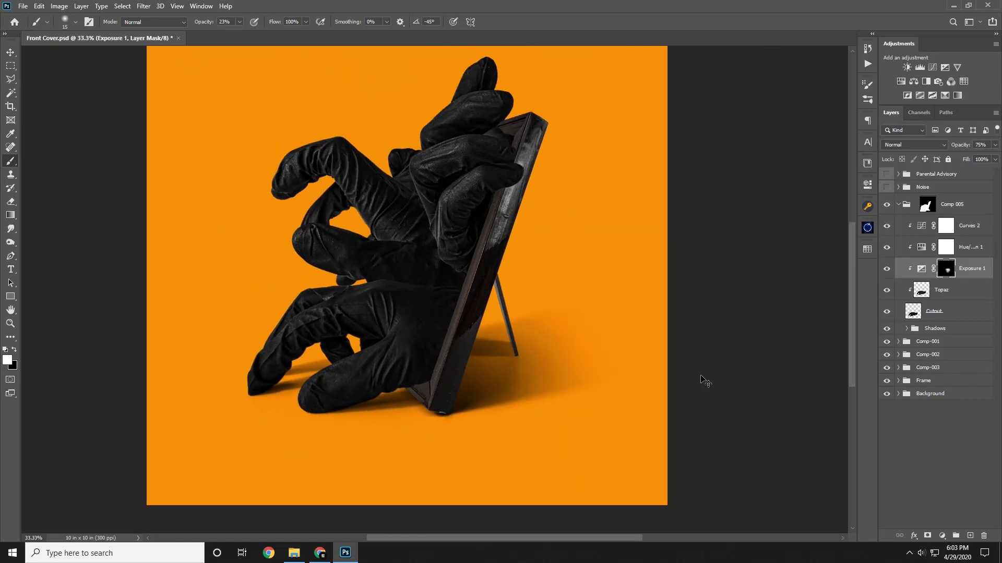
{"action": "key", "text": "ctrl+plus"}
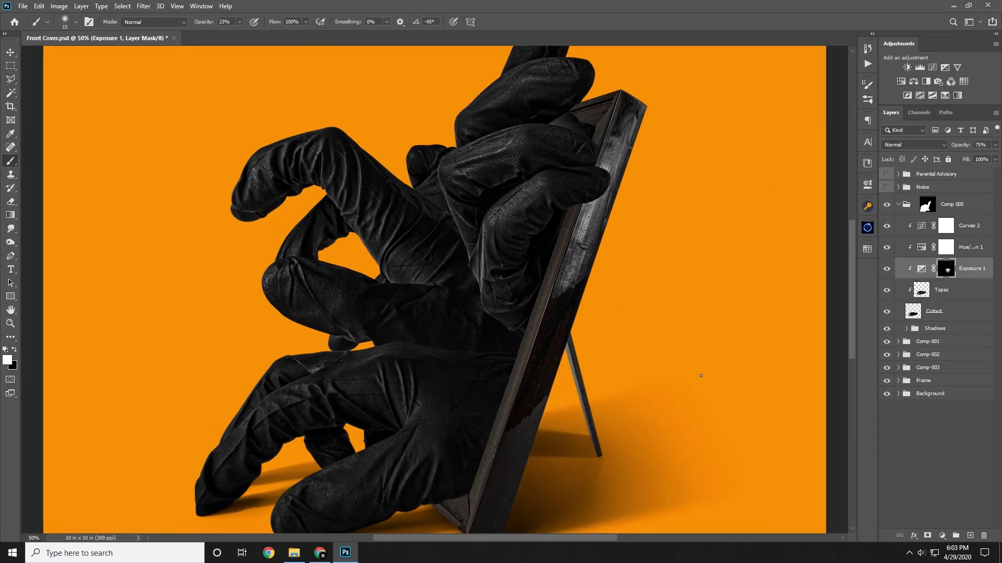
{"action": "left_click_drag", "start_coordinate": [713, 322], "coordinate": [821, 214]}
{"action": "left_click", "coordinate": [895, 270]}
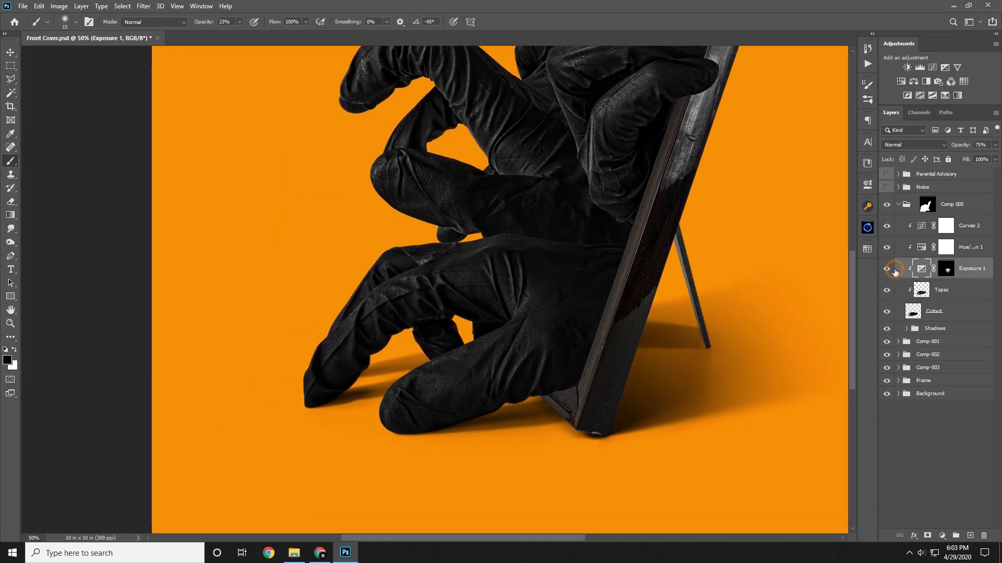
{"action": "double_click", "coordinate": [894, 270]}
{"action": "key", "text": "Escape"}
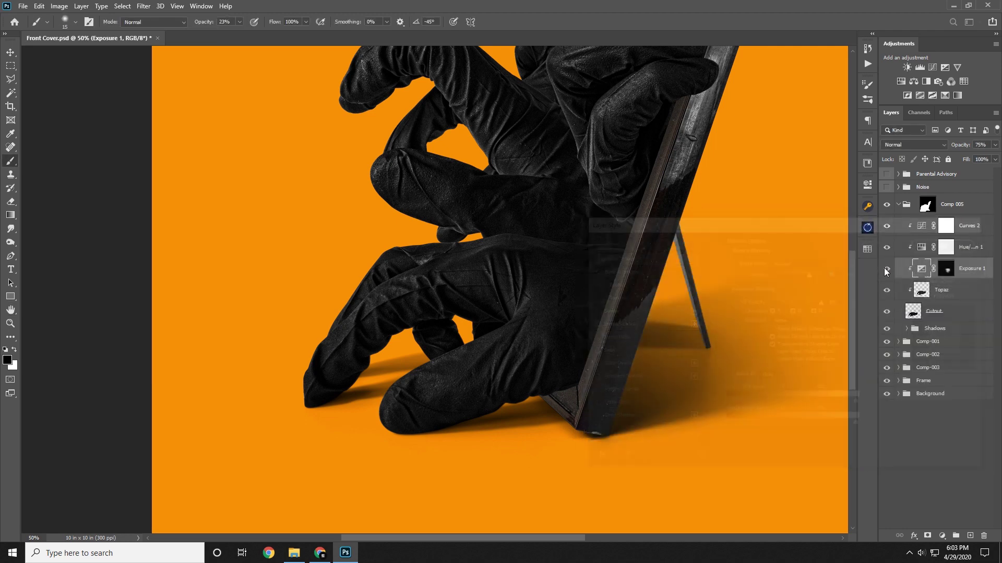
{"action": "left_click", "coordinate": [884, 269]}
{"action": "left_click", "coordinate": [885, 269]}
{"action": "left_click", "coordinate": [884, 270]}
{"action": "left_click", "coordinate": [885, 269]}
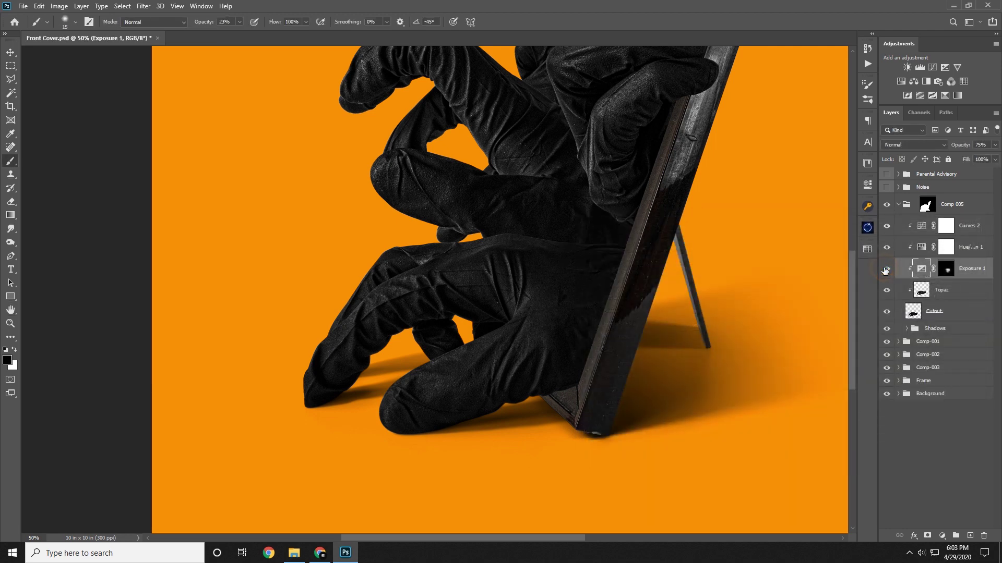
{"action": "left_click", "coordinate": [10, 323]}
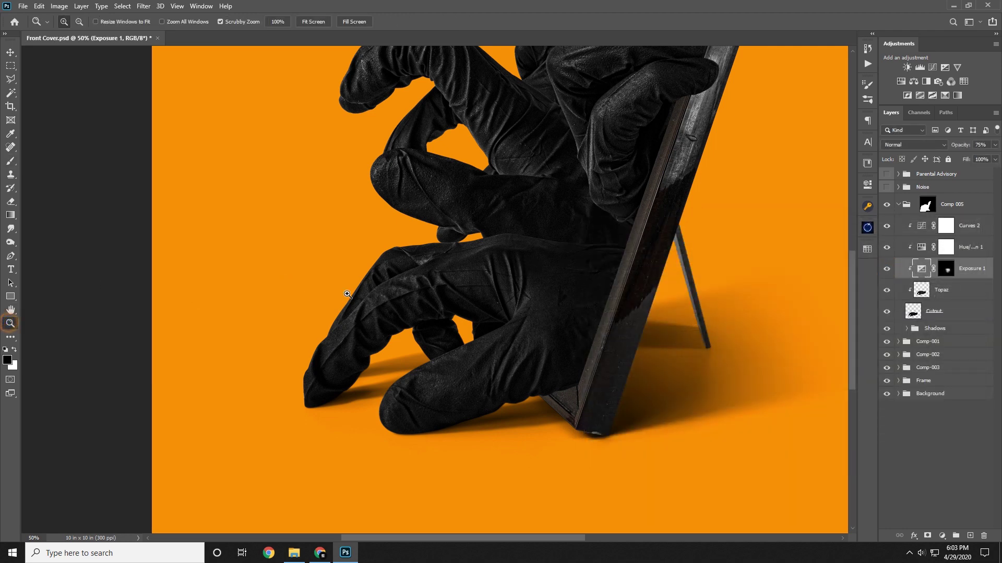
{"action": "left_click_drag", "start_coordinate": [361, 288], "coordinate": [338, 287]}
{"action": "left_click", "coordinate": [367, 285]}
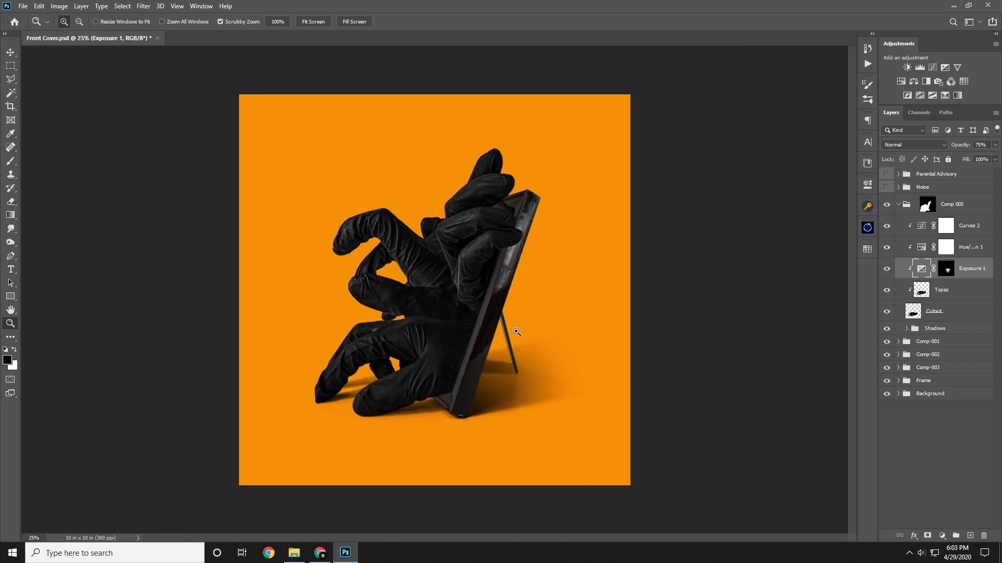
{"action": "left_click", "coordinate": [887, 271]}
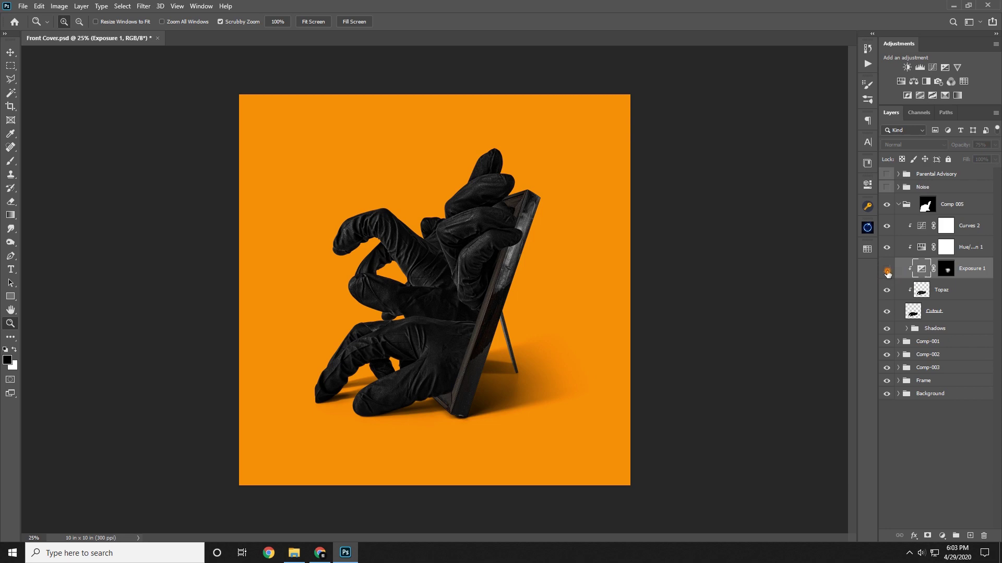
{"action": "left_click", "coordinate": [887, 272]}
- Collapse the Comp 005 group and toggle the Comp-001 and Comp-002 groups to identify the middle glove's group
{"action": "left_click_drag", "start_coordinate": [458, 307], "coordinate": [512, 311]}
{"action": "key", "text": "space"}
{"action": "left_click_drag", "start_coordinate": [512, 311], "coordinate": [671, 413]}
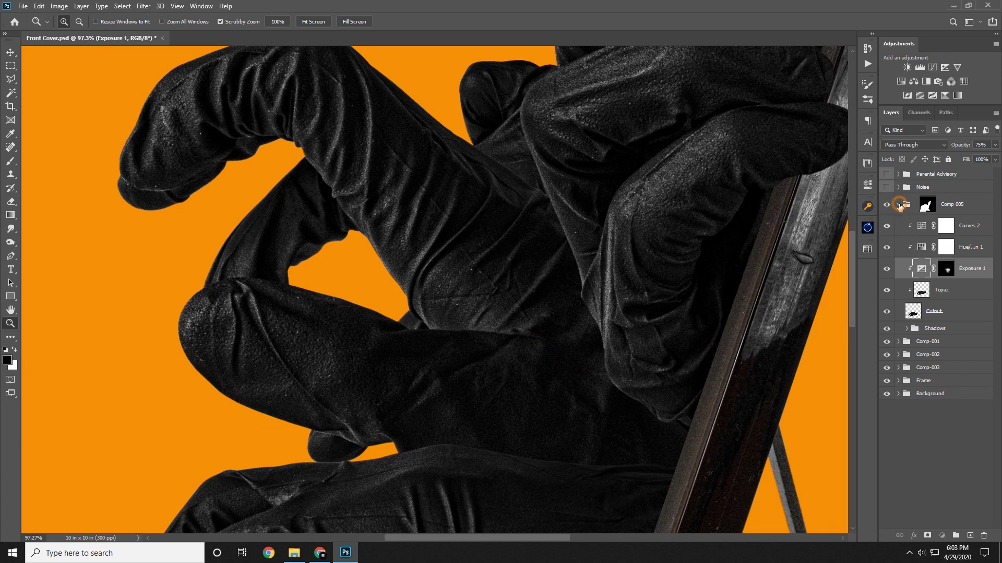
{"action": "left_click", "coordinate": [898, 205]}
{"action": "left_click", "coordinate": [888, 223]}
{"action": "left_click", "coordinate": [887, 237]}
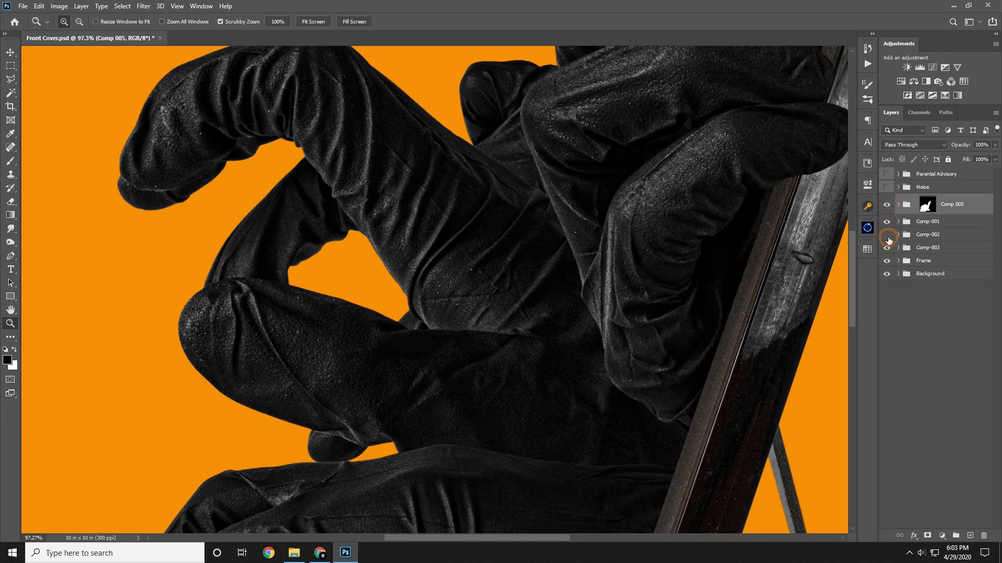
{"action": "left_click", "coordinate": [887, 236]}
- Add a clipped Exposure adjustment above the Topaz layer in the Comp-002 group with exposure -3.80
{"action": "left_click", "coordinate": [917, 237]}
{"action": "left_click", "coordinate": [899, 235]}
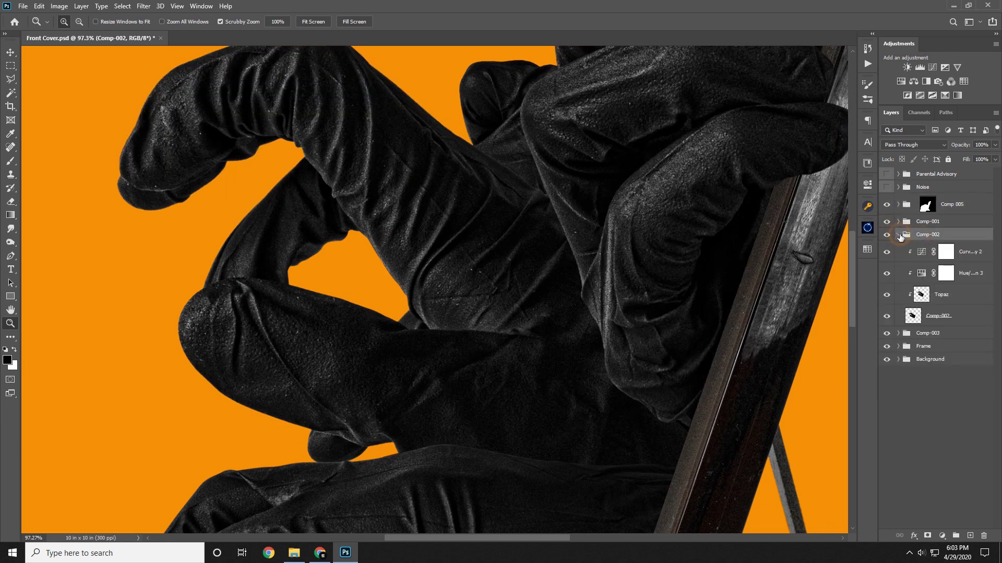
{"action": "left_click", "coordinate": [971, 276]}
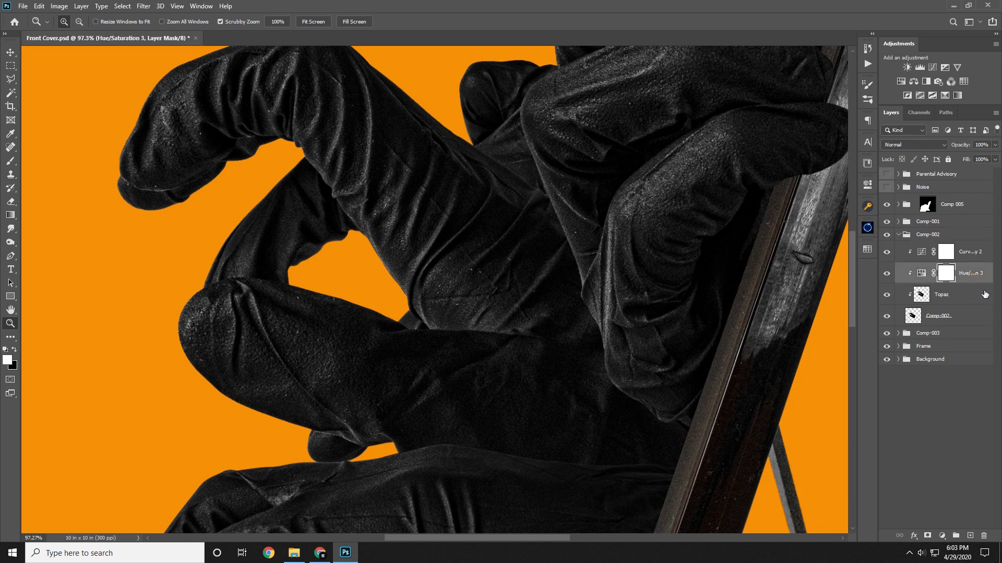
{"action": "left_click", "coordinate": [984, 296]}
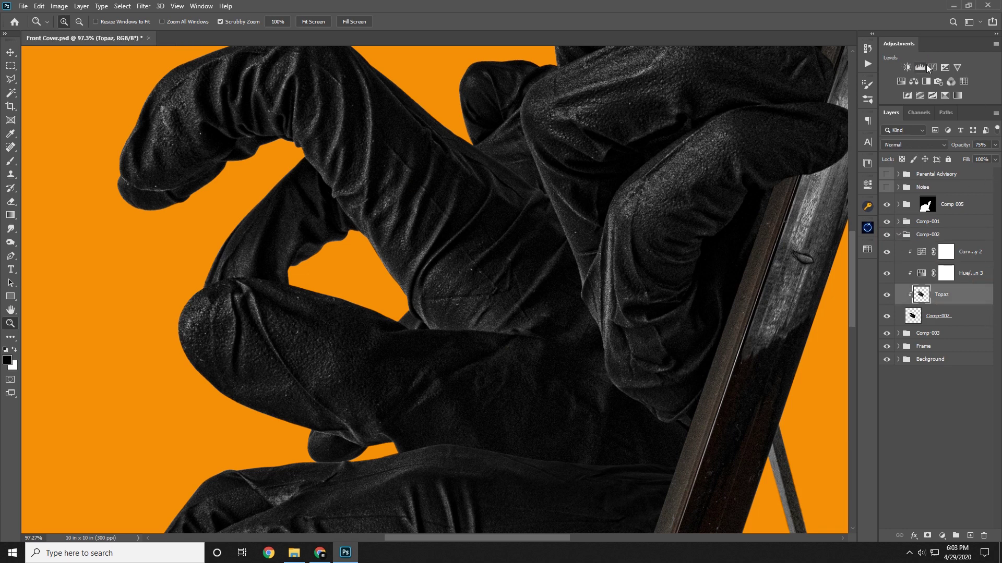
{"action": "left_click", "coordinate": [943, 68]}
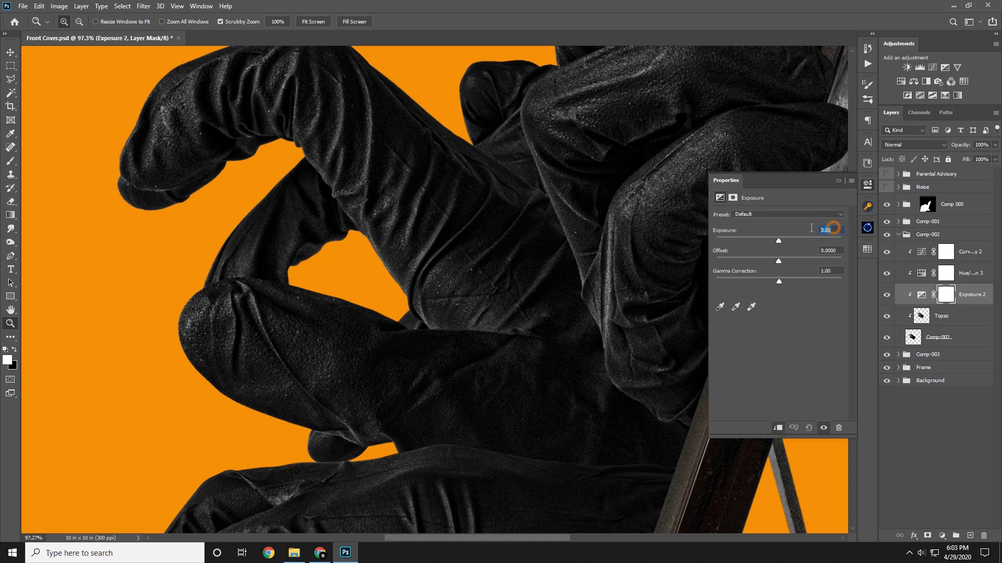
{"action": "type", "text": "-3.80"}
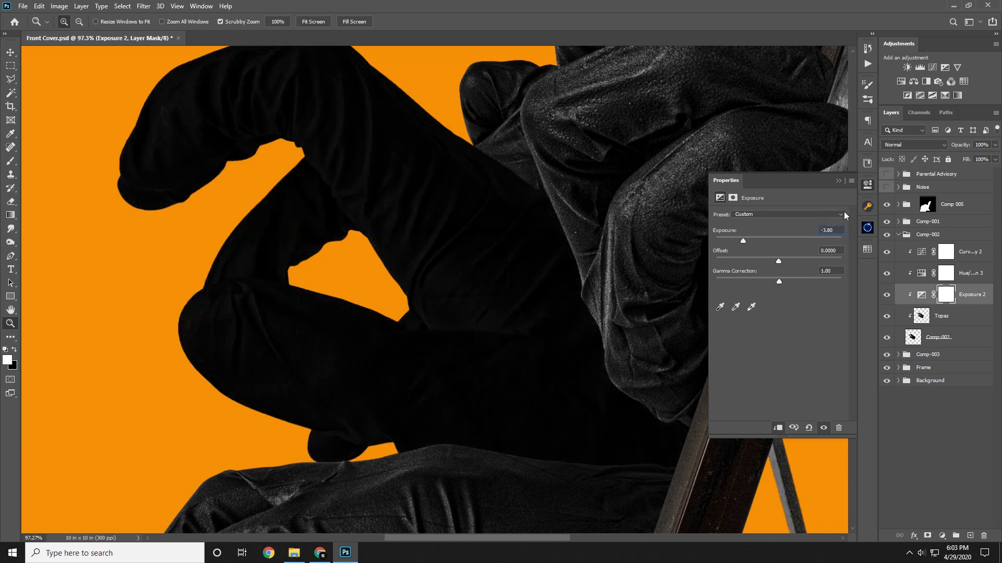
{"action": "left_click", "coordinate": [838, 182]}
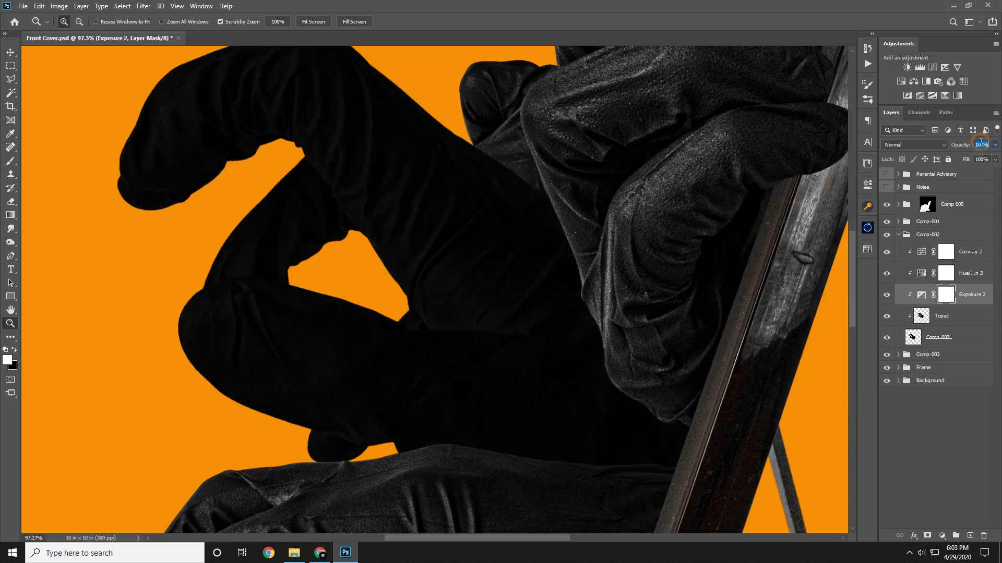
- Set the Exposure 2 layer's opacity to 75% and invert its mask to black
{"action": "type", "text": "75"}
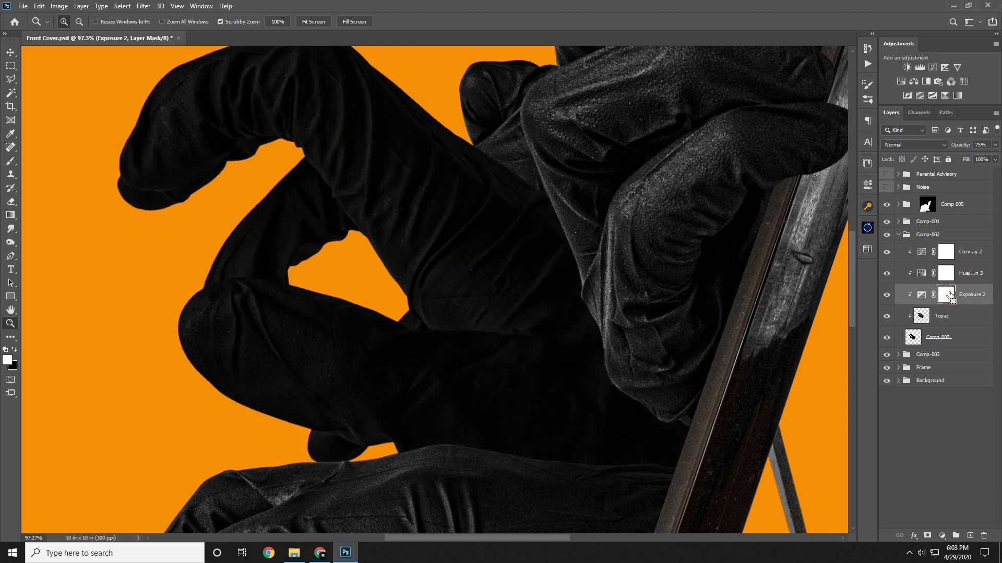
{"action": "key", "text": "ctrl+i"}
- Brush white on the Exposure 2 mask with varying brush sizes, lowering brush opacity to 10%, to darken the middle glove's wrist near the frame
{"action": "key", "text": "b"}
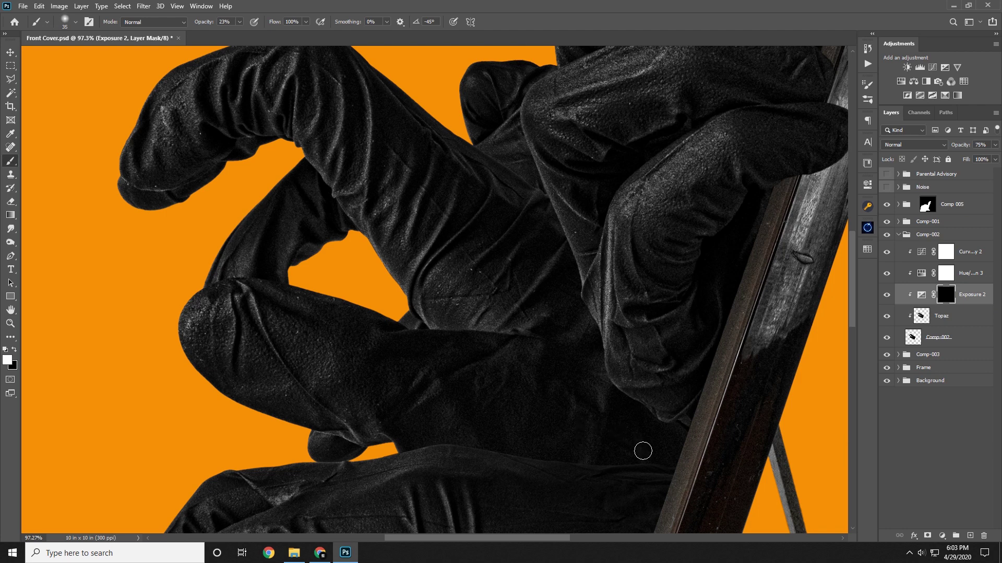
{"action": "key", "text": "bracketright"}
{"action": "key", "text": "bracketright"}
{"action": "key", "text": "bracketright"}
{"action": "key", "text": "bracketright"}
{"action": "key", "text": "bracketright"}
{"action": "key", "text": "bracketright"}
{"action": "key", "text": "bracketright"}
{"action": "key", "text": "bracketright"}
{"action": "mouse_move", "coordinate": [606, 363]}
{"action": "left_mouse_down"}
{"action": "mouse_move", "coordinate": [622, 387]}
{"action": "mouse_move", "coordinate": [621, 441]}
{"action": "mouse_move", "coordinate": [666, 436]}
{"action": "mouse_move", "coordinate": [679, 401]}
{"action": "mouse_move", "coordinate": [548, 472]}
{"action": "mouse_move", "coordinate": [623, 513]}
{"action": "left_mouse_up"}
{"action": "key", "text": "bracketleft"}
{"action": "key", "text": "bracketleft"}
{"action": "key", "text": "bracketleft"}
{"action": "left_click_drag", "start_coordinate": [607, 329], "coordinate": [630, 451]}
{"action": "key", "text": "bracketright"}
{"action": "mouse_move", "coordinate": [744, 418]}
{"action": "left_mouse_down"}
{"action": "mouse_move", "coordinate": [713, 415]}
{"action": "mouse_move", "coordinate": [799, 432]}
{"action": "mouse_move", "coordinate": [645, 482]}
{"action": "mouse_move", "coordinate": [636, 508]}
{"action": "mouse_move", "coordinate": [561, 526]}
{"action": "mouse_move", "coordinate": [624, 435]}
{"action": "mouse_move", "coordinate": [695, 363]}
{"action": "left_mouse_up"}
{"action": "key", "text": "bracketleft"}
{"action": "mouse_move", "coordinate": [590, 328]}
{"action": "left_mouse_down"}
{"action": "mouse_move", "coordinate": [598, 292]}
{"action": "mouse_move", "coordinate": [654, 429]}
{"action": "mouse_move", "coordinate": [694, 491]}
{"action": "mouse_move", "coordinate": [721, 432]}
{"action": "left_mouse_up"}
{"action": "mouse_move", "coordinate": [679, 344]}
{"action": "left_mouse_down"}
{"action": "mouse_move", "coordinate": [680, 378]}
{"action": "mouse_move", "coordinate": [641, 451]}
{"action": "mouse_move", "coordinate": [560, 492]}
{"action": "mouse_move", "coordinate": [629, 516]}
{"action": "mouse_move", "coordinate": [694, 445]}
{"action": "left_mouse_up"}
{"action": "key", "text": "bracketright"}
{"action": "mouse_move", "coordinate": [686, 378]}
{"action": "left_mouse_down"}
{"action": "mouse_move", "coordinate": [677, 347]}
{"action": "mouse_move", "coordinate": [641, 459]}
{"action": "left_mouse_up"}
{"action": "key", "text": "bracketleft"}
{"action": "left_click_drag", "start_coordinate": [600, 353], "coordinate": [709, 488]}
{"action": "key", "text": "bracketleft"}
{"action": "key", "text": "bracketleft"}
{"action": "key", "text": "bracketleft"}
{"action": "key", "text": "bracketleft"}
{"action": "key", "text": "bracketleft"}
{"action": "key", "text": "bracketleft"}
{"action": "mouse_move", "coordinate": [595, 394]}
{"action": "left_mouse_down"}
{"action": "mouse_move", "coordinate": [602, 354]}
{"action": "mouse_move", "coordinate": [602, 399]}
{"action": "mouse_move", "coordinate": [668, 331]}
{"action": "left_mouse_up"}
{"action": "key", "text": "bracketright"}
- Deepen the shading where the middle glove meets the frame using a larger 10% opacity brush on the Exposure 2 mask
{"action": "key", "text": "ctrl+minus"}
{"action": "key", "text": "ctrl+minus"}
{"action": "key", "text": "ctrl+minus"}
{"action": "key", "text": "ctrl+minus"}
{"action": "key", "text": "ctrl+equal"}
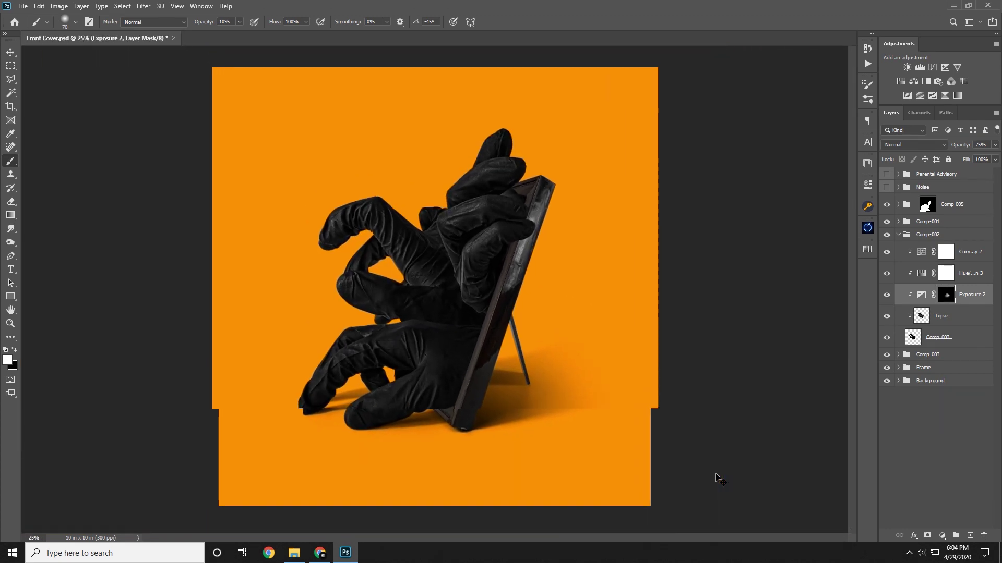
{"action": "left_click_drag", "start_coordinate": [588, 374], "coordinate": [654, 386]}
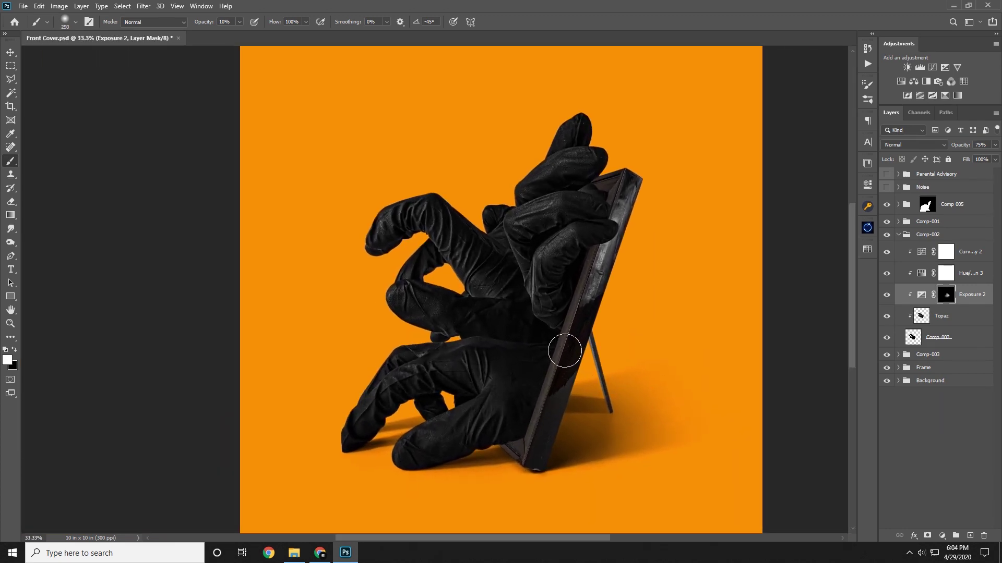
{"action": "key", "text": "bracketright"}
{"action": "mouse_move", "coordinate": [550, 340]}
{"action": "left_mouse_down"}
{"action": "mouse_move", "coordinate": [626, 311]}
{"action": "mouse_move", "coordinate": [562, 317]}
{"action": "mouse_move", "coordinate": [605, 322]}
{"action": "mouse_move", "coordinate": [595, 346]}
{"action": "mouse_move", "coordinate": [544, 337]}
{"action": "mouse_move", "coordinate": [621, 332]}
{"action": "left_mouse_up"}
{"action": "key", "text": "bracketright"}
{"action": "left_click", "coordinate": [583, 328]}
- Compare the middle glove with the Exposure 2 layer hidden and shown
{"action": "left_click", "coordinate": [8, 326]}
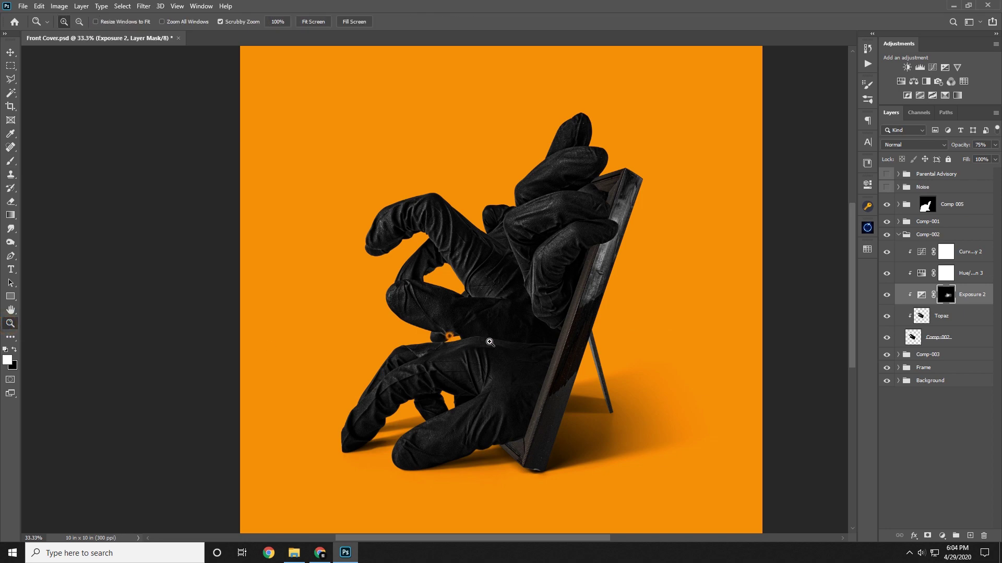
{"action": "left_click_drag", "start_coordinate": [450, 336], "coordinate": [491, 357]}
{"action": "left_click", "coordinate": [428, 341]}
{"action": "left_click", "coordinate": [887, 296]}
{"action": "left_click", "coordinate": [886, 295]}
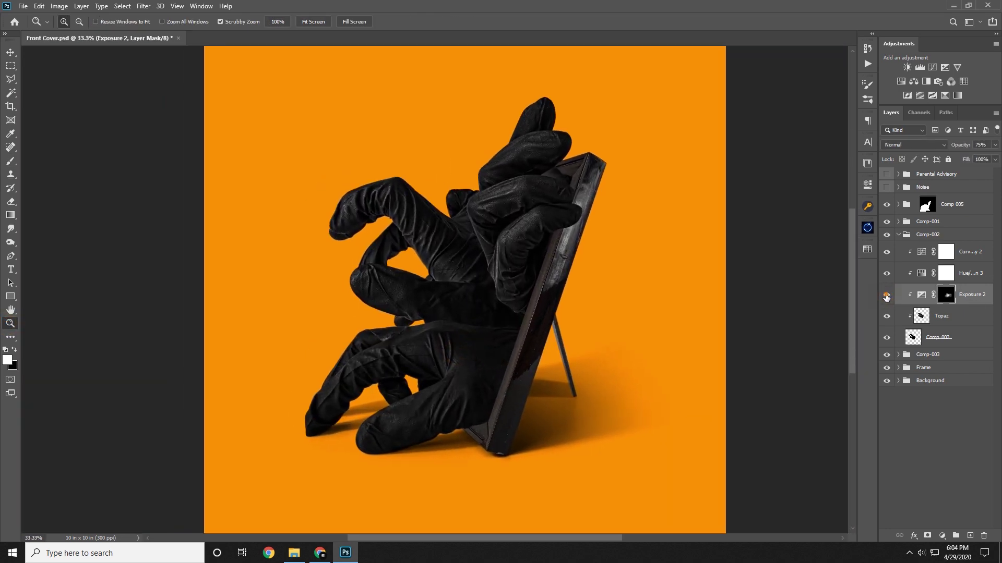
{"action": "left_click", "coordinate": [886, 297]}
{"action": "left_click", "coordinate": [885, 297]}
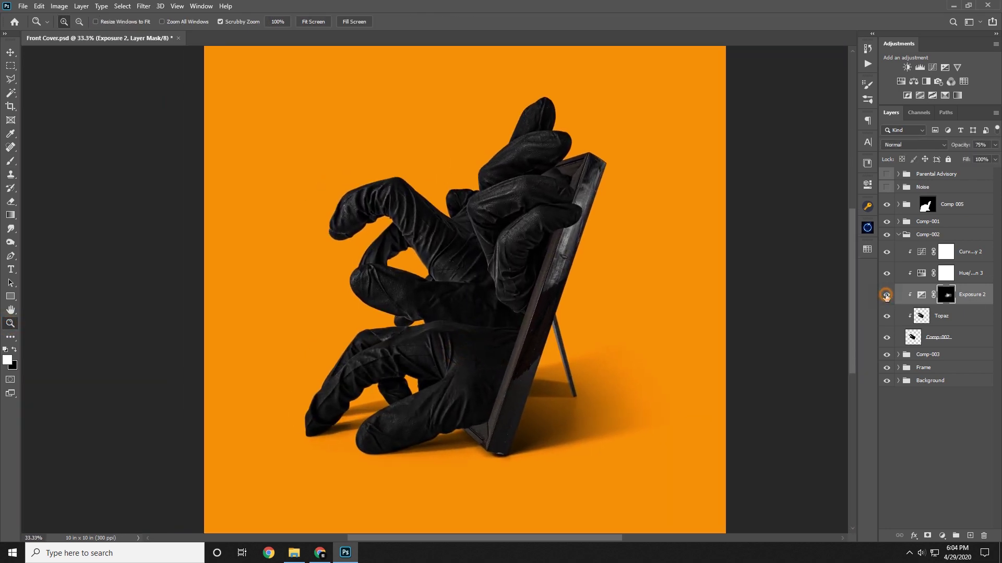
- Inspect the Comp-001 group's layers and toggle its visibility to check which glove it contains
{"action": "left_click", "coordinate": [903, 236]}
{"action": "left_click", "coordinate": [900, 235]}
{"action": "left_click", "coordinate": [898, 222]}
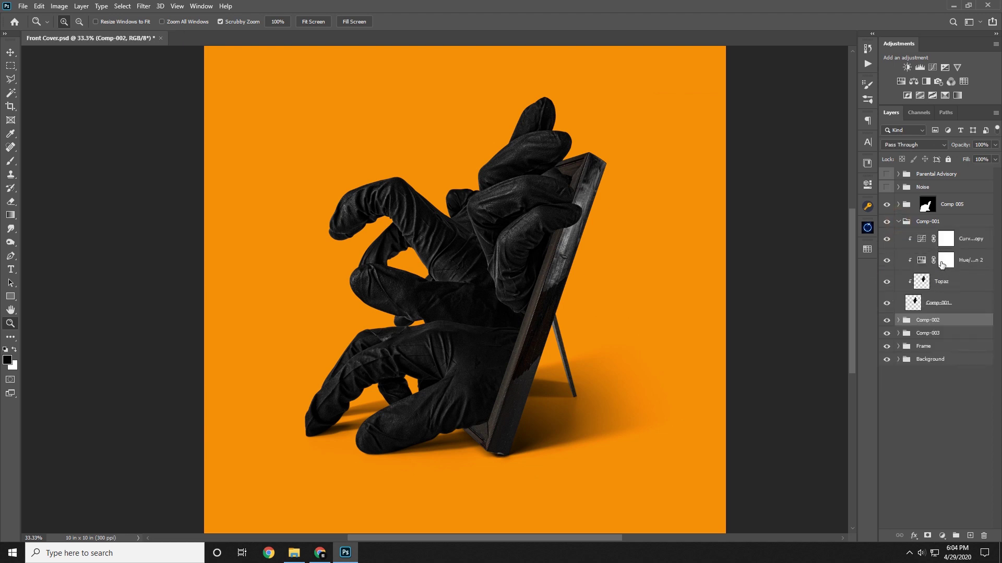
{"action": "left_click", "coordinate": [942, 262]}
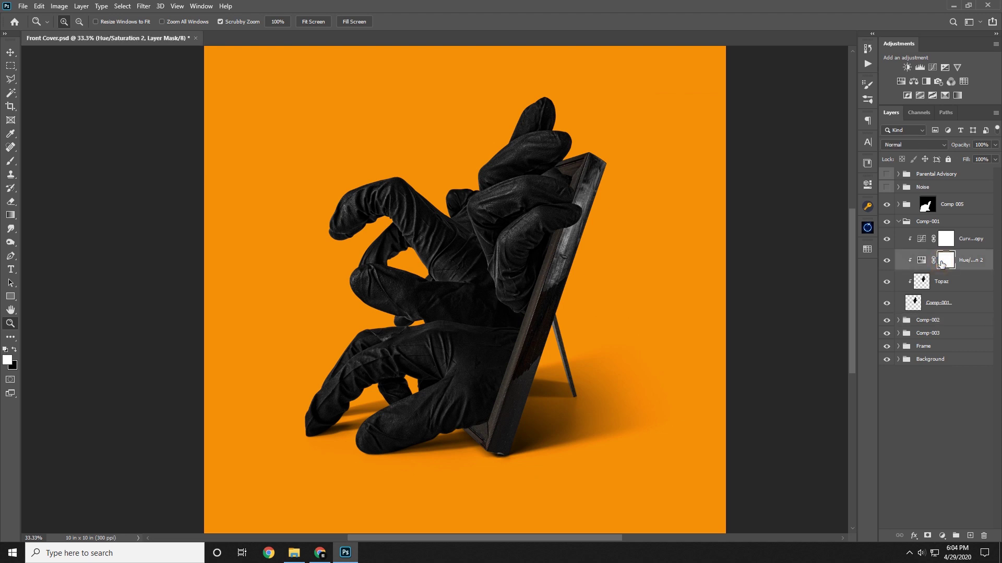
{"action": "left_click", "coordinate": [887, 222]}
{"action": "left_click", "coordinate": [887, 222]}
{"action": "left_click", "coordinate": [898, 222]}
- Brush black at 10% opacity on the Comp 005 group's Exposure 1 mask to soften the shading over the lower glove's knuckle and palm folds
{"action": "left_click", "coordinate": [899, 204]}
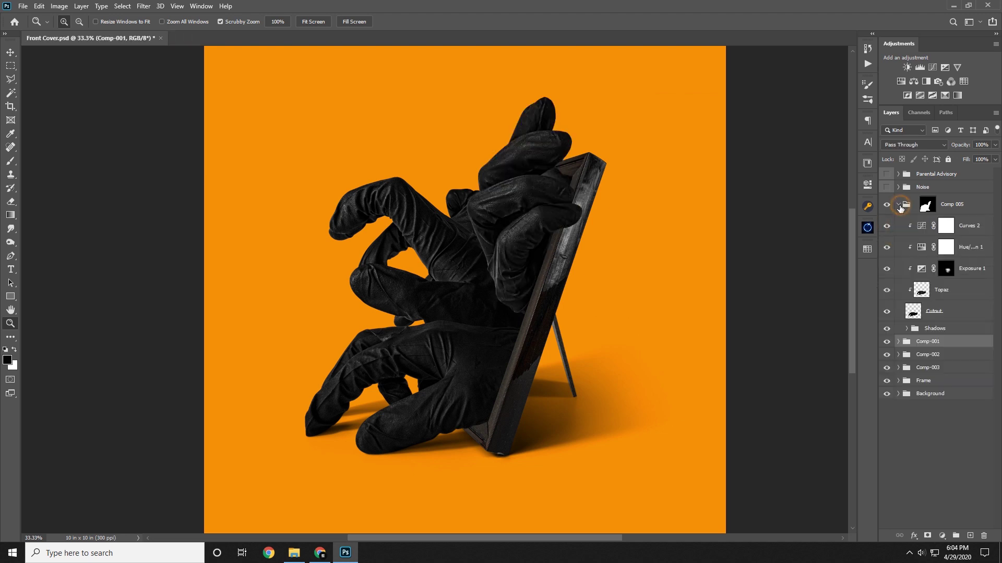
{"action": "left_click", "coordinate": [949, 267]}
{"action": "left_click_drag", "start_coordinate": [510, 365], "coordinate": [576, 349]}
{"action": "key", "text": "b"}
{"action": "key", "text": "x"}
{"action": "left_click", "coordinate": [440, 301]}
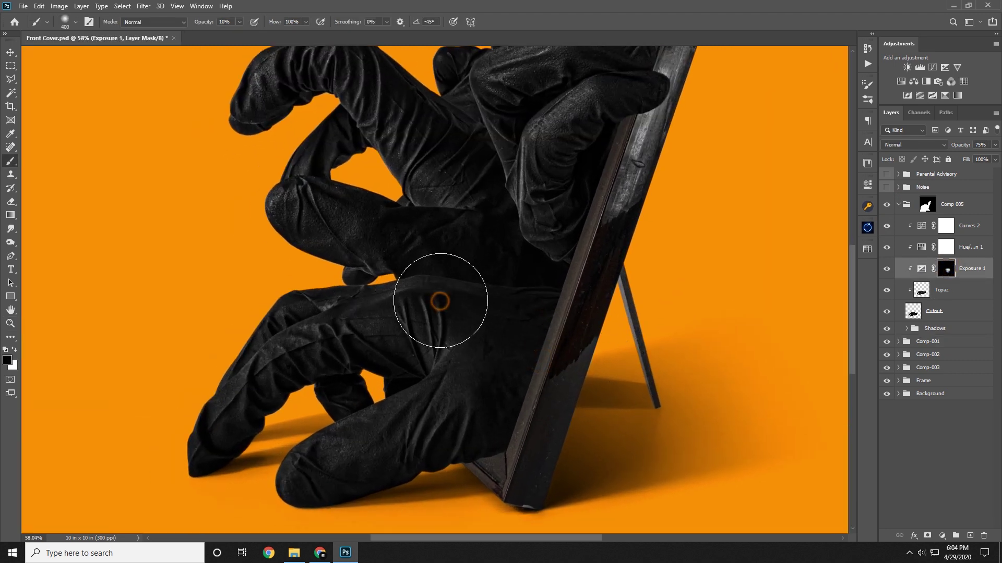
{"action": "left_click", "coordinate": [445, 320]}
{"action": "left_click", "coordinate": [438, 314]}
{"action": "left_click", "coordinate": [427, 305]}
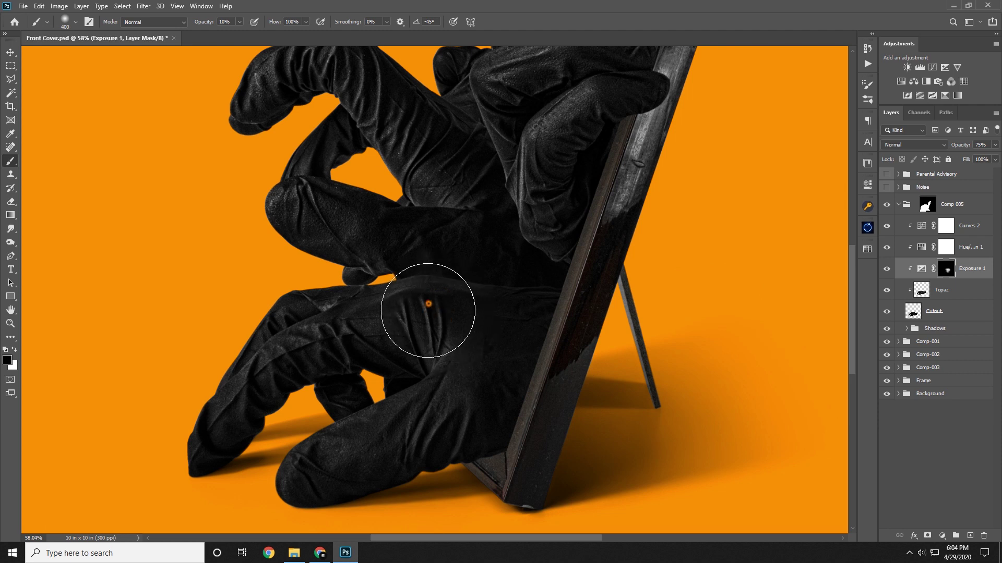
{"action": "left_click", "coordinate": [437, 351]}
{"action": "left_click", "coordinate": [444, 371]}
{"action": "left_click", "coordinate": [449, 362]}
{"action": "left_click", "coordinate": [433, 307]}
{"action": "left_click", "coordinate": [449, 291]}
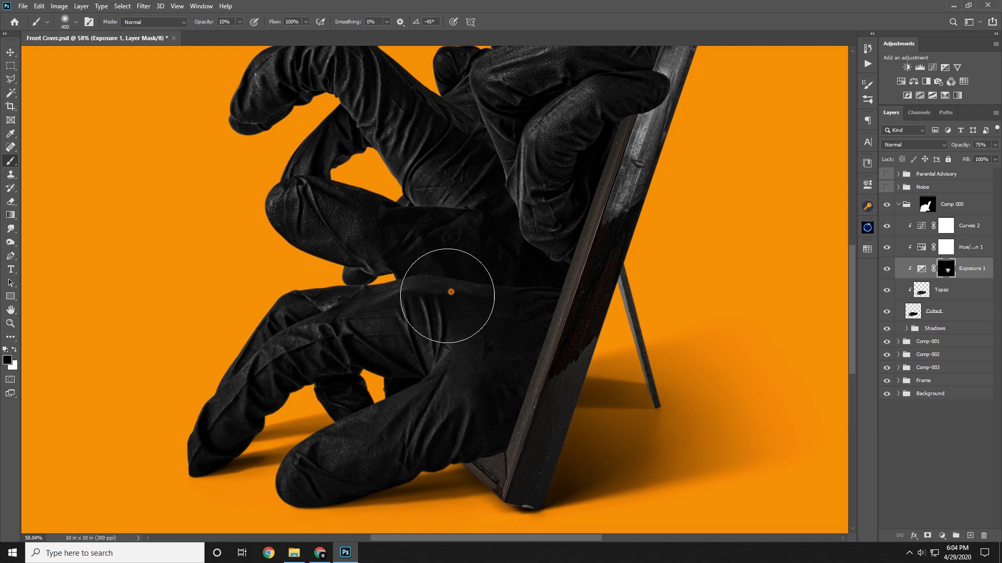
{"action": "left_click", "coordinate": [438, 295]}
{"action": "left_click", "coordinate": [422, 313]}
{"action": "key", "text": "x"}
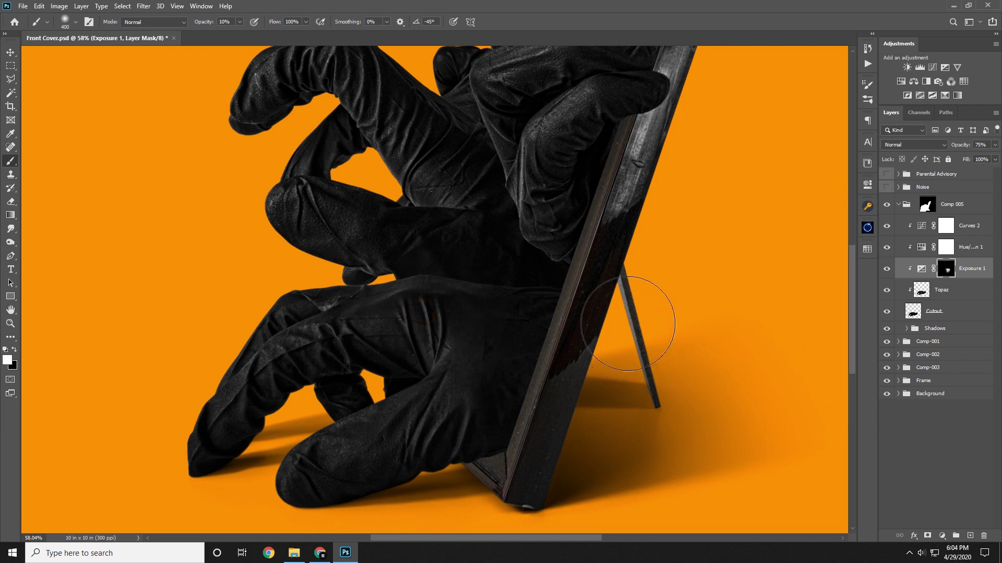
- Brush white at 27% opacity on the Exposure 1 mask where the lower glove meets the frame
{"action": "left_click", "coordinate": [238, 21]}
{"action": "left_click", "coordinate": [248, 35]}
{"action": "left_click", "coordinate": [446, 4]}
{"action": "left_click", "coordinate": [543, 326]}
{"action": "left_click", "coordinate": [559, 295]}
- Try a 100% opacity stroke with a 250 px brush on the Exposure 1 mask beside the frame, and undo it
{"action": "key", "text": "bracketleft"}
{"action": "key", "text": "bracketleft"}
{"action": "key", "text": "bracketleft"}
{"action": "left_click", "coordinate": [241, 23]}
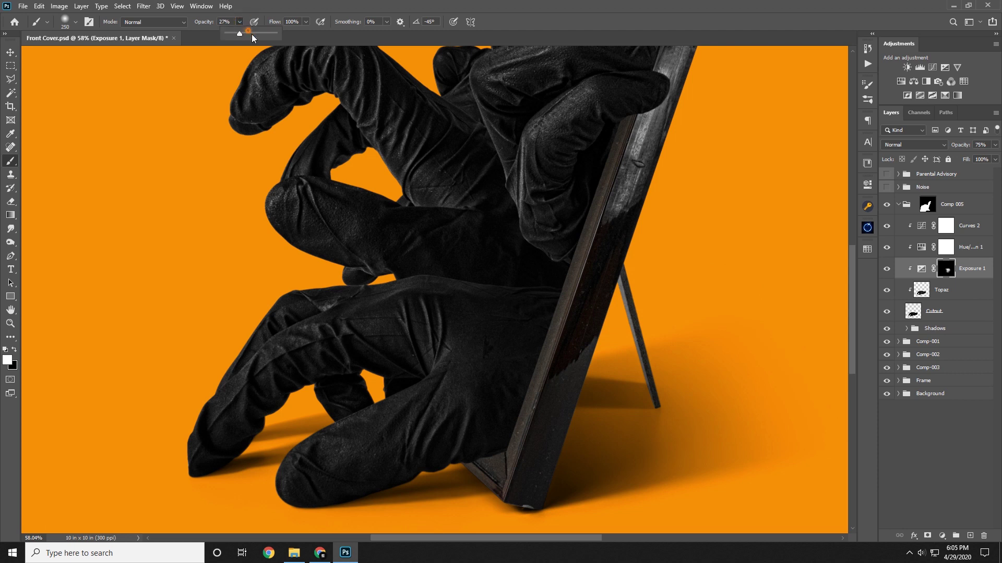
{"action": "left_click_drag", "start_coordinate": [250, 35], "coordinate": [284, 38]}
{"action": "left_click", "coordinate": [529, 277]}
{"action": "key", "text": "ctrl+z"}
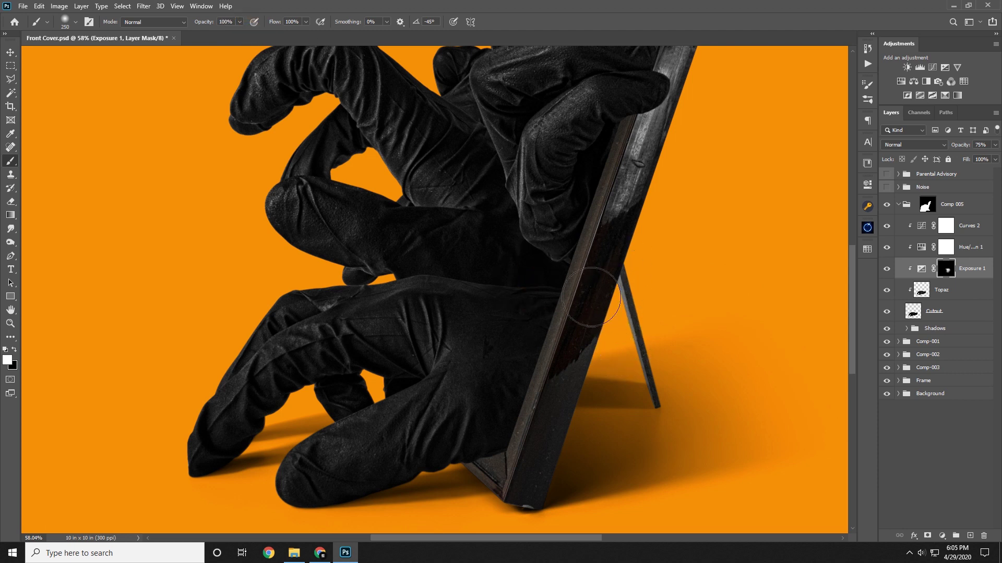
- Darken the lower glove along the frame by brushing white at 28% opacity on the Exposure 1 mask
{"action": "key", "text": "bracketright"}
{"action": "key", "text": "bracketright"}
{"action": "key", "text": "bracketright"}
{"action": "left_click", "coordinate": [239, 23]}
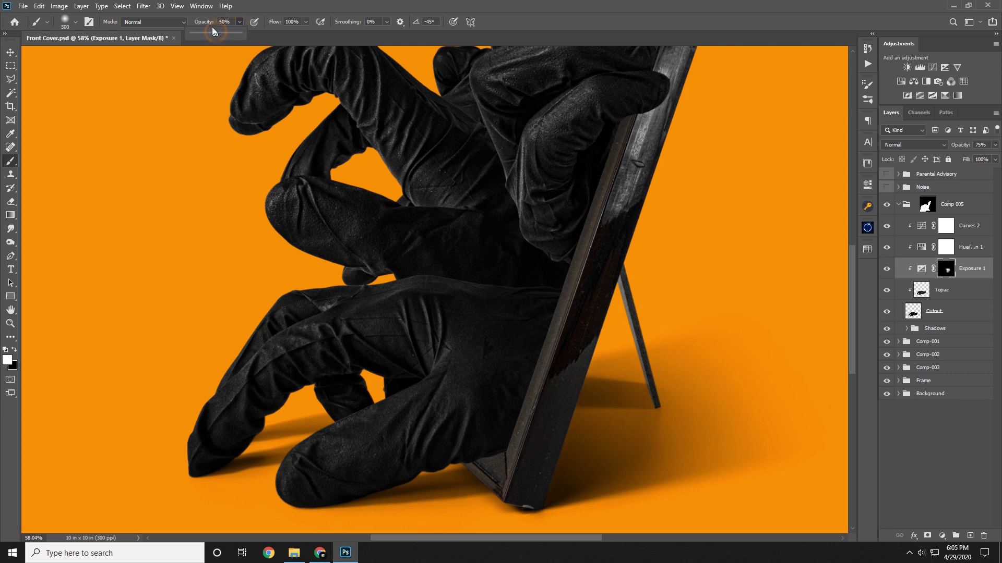
{"action": "left_click_drag", "start_coordinate": [206, 36], "coordinate": [204, 36]}
{"action": "left_click", "coordinate": [555, 3]}
{"action": "key", "text": "bracketleft"}
{"action": "key", "text": "bracketleft"}
{"action": "key", "text": "bracketleft"}
{"action": "mouse_move", "coordinate": [564, 309]}
{"action": "left_mouse_down"}
{"action": "mouse_move", "coordinate": [553, 284]}
{"action": "mouse_move", "coordinate": [573, 304]}
{"action": "mouse_move", "coordinate": [559, 333]}
{"action": "mouse_move", "coordinate": [617, 371]}
{"action": "left_mouse_up"}
{"action": "mouse_move", "coordinate": [556, 284]}
{"action": "left_mouse_down"}
{"action": "mouse_move", "coordinate": [599, 274]}
{"action": "mouse_move", "coordinate": [504, 273]}
{"action": "mouse_move", "coordinate": [381, 319]}
{"action": "left_mouse_up"}
{"action": "left_click", "coordinate": [572, 271]}
{"action": "key", "text": "bracketleft"}
{"action": "key", "text": "bracketleft"}
- Compare the full composite with the Exposure 1 layer hidden and shown
{"action": "left_click", "coordinate": [10, 324]}
{"action": "left_click", "coordinate": [486, 278]}
{"action": "left_click", "coordinate": [486, 278]}
{"action": "left_click", "coordinate": [405, 311]}
{"action": "left_click", "coordinate": [380, 320]}
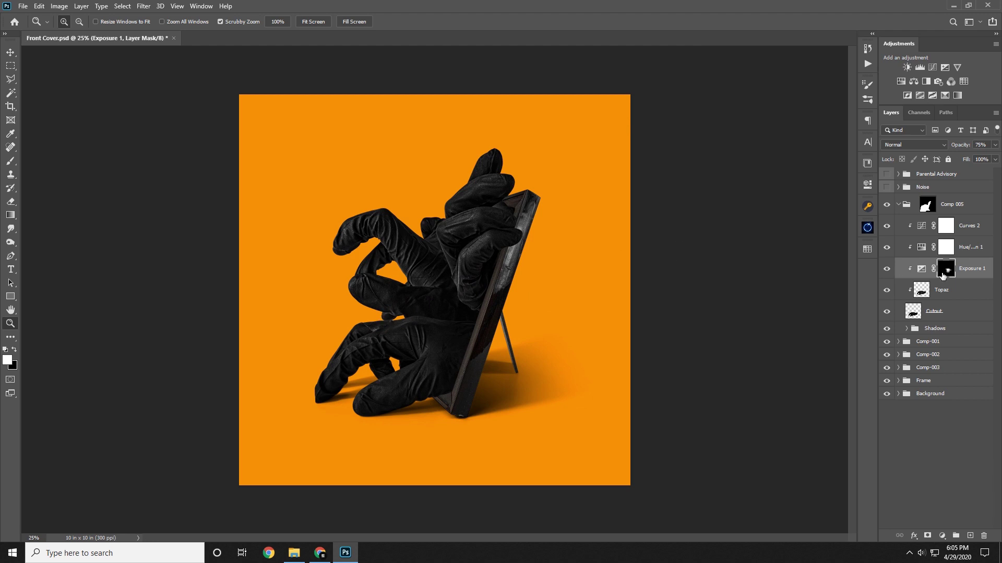
{"action": "left_click", "coordinate": [887, 269]}
{"action": "left_click", "coordinate": [887, 270]}
- Add an Exposure adjustment of -3.80 above the Frame group's Topaz layer and invert its mask to black
{"action": "left_click", "coordinate": [899, 205]}
{"action": "left_click", "coordinate": [898, 261]}
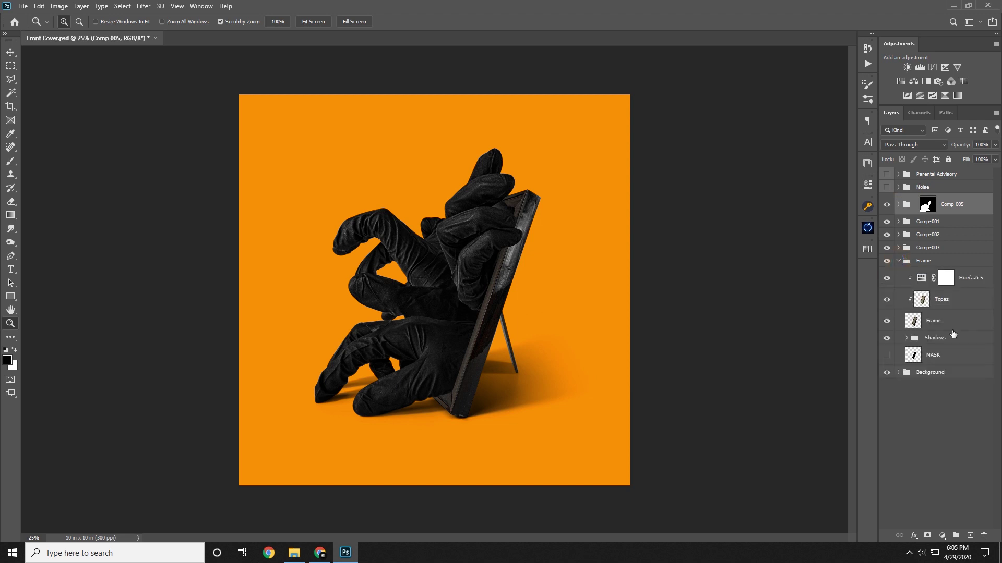
{"action": "left_click", "coordinate": [981, 300]}
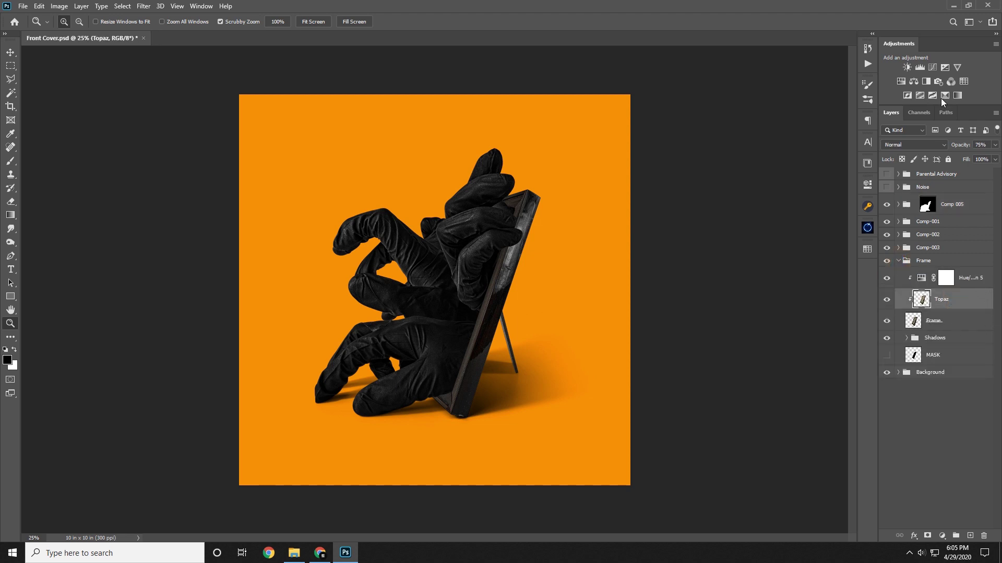
{"action": "left_click", "coordinate": [944, 67]}
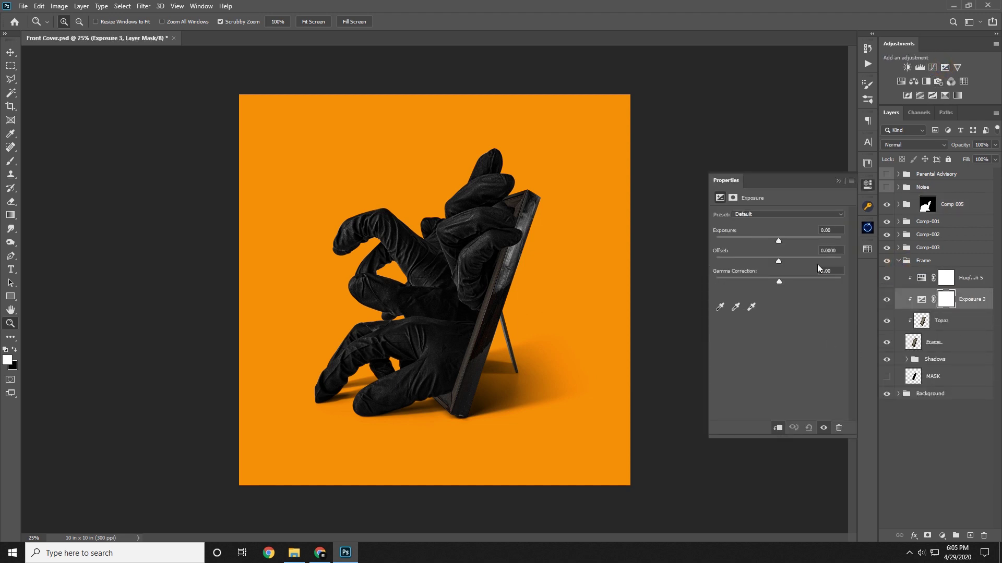
{"action": "type", "text": "-3.80"}
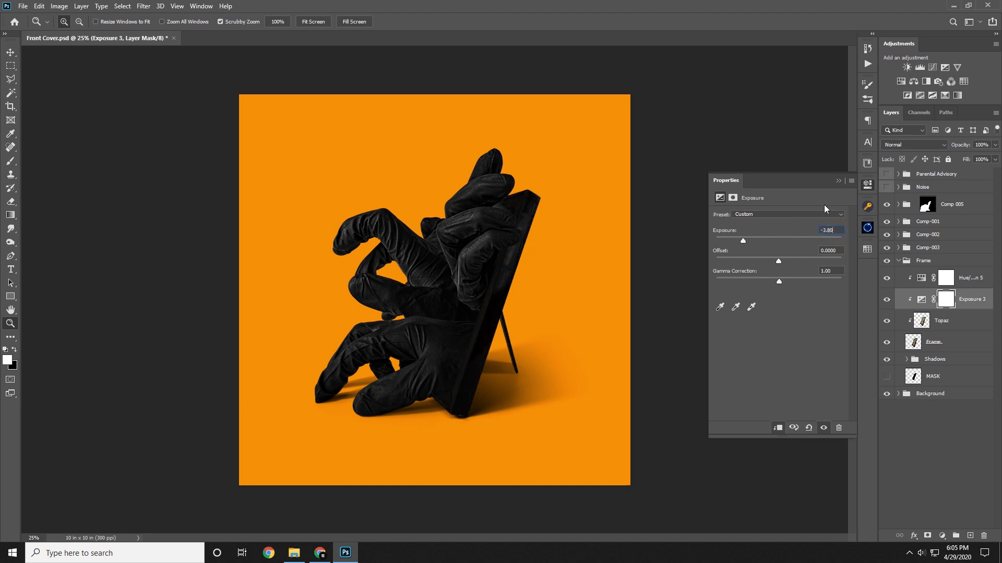
{"action": "left_click", "coordinate": [839, 181]}
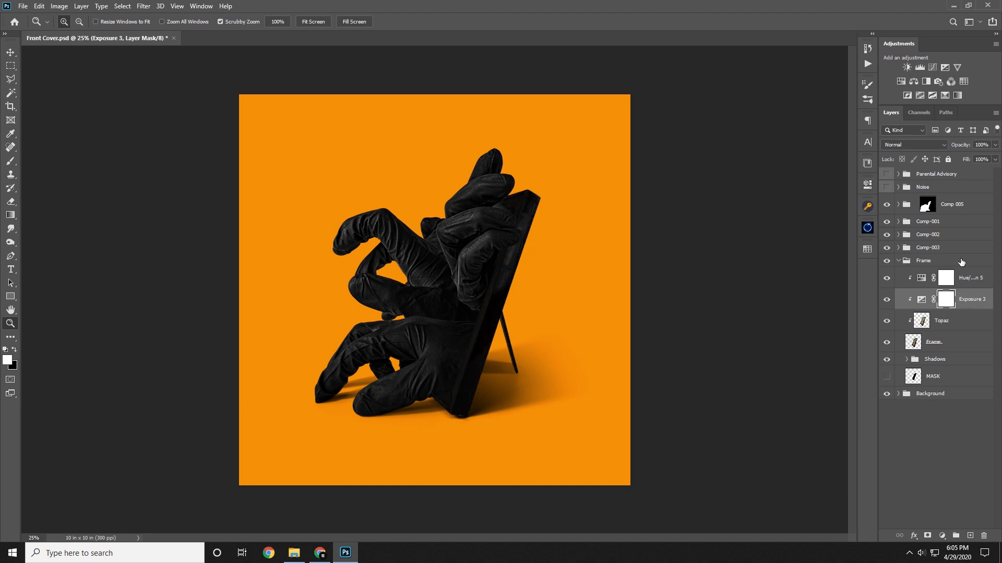
{"action": "left_click_drag", "start_coordinate": [477, 432], "coordinate": [568, 368]}
{"action": "key", "text": "ctrl+i"}
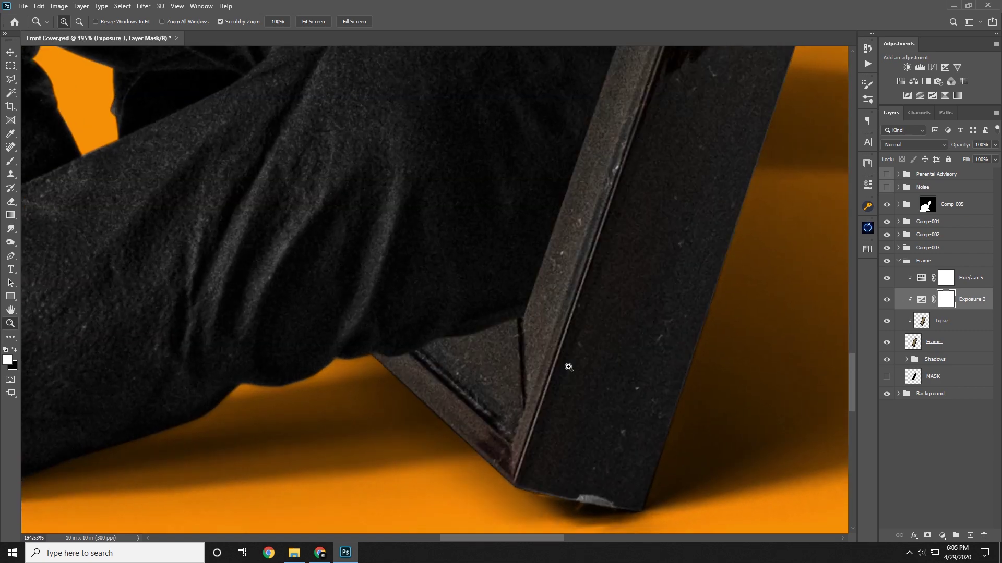
- Paint white at 28% opacity on the Exposure 3 mask to shade the frame's lower inner corner beneath the glove
{"action": "key", "text": "b"}
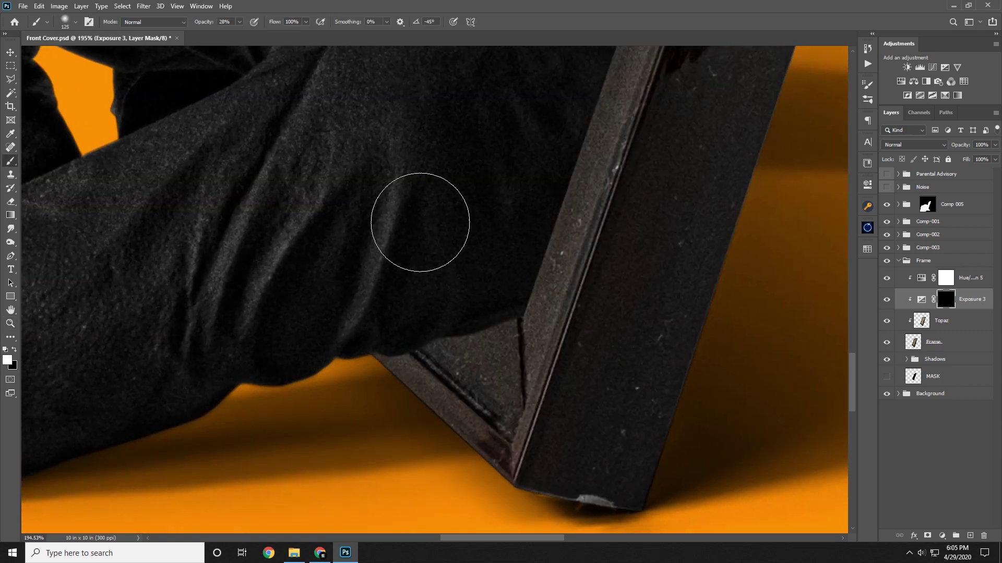
{"action": "key", "text": "bracketleft"}
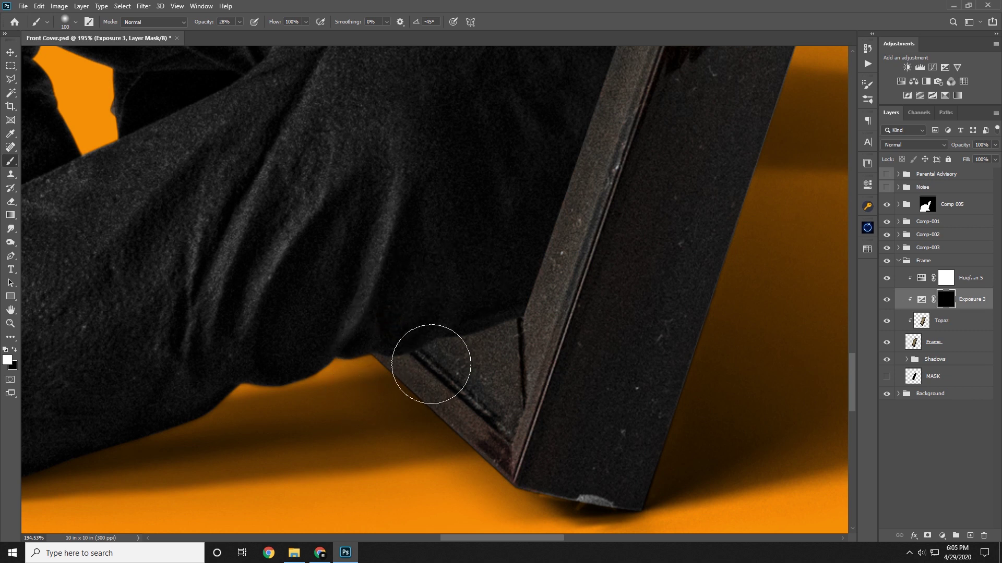
{"action": "key", "text": "bracketleft"}
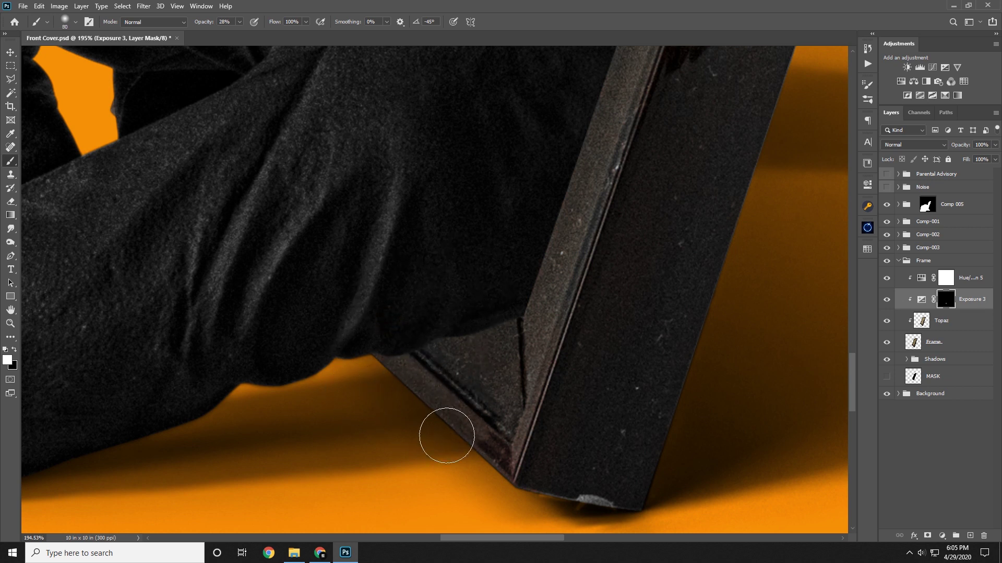
{"action": "key", "text": "bracketleft"}
{"action": "key", "text": "bracketleft"}
{"action": "key", "text": "bracketleft"}
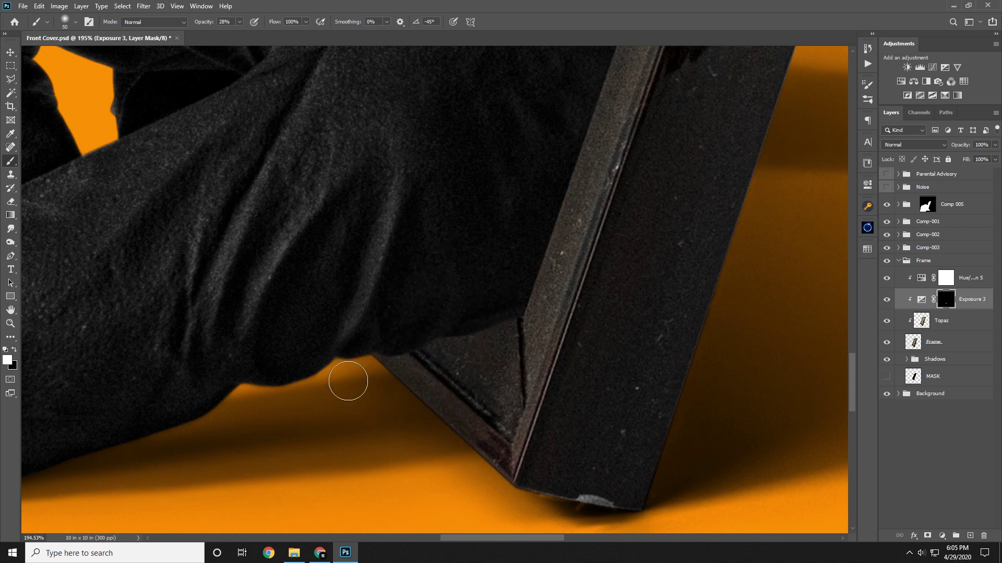
{"action": "key", "text": "bracketright"}
{"action": "key", "text": "bracketright"}
{"action": "key", "text": "bracketright"}
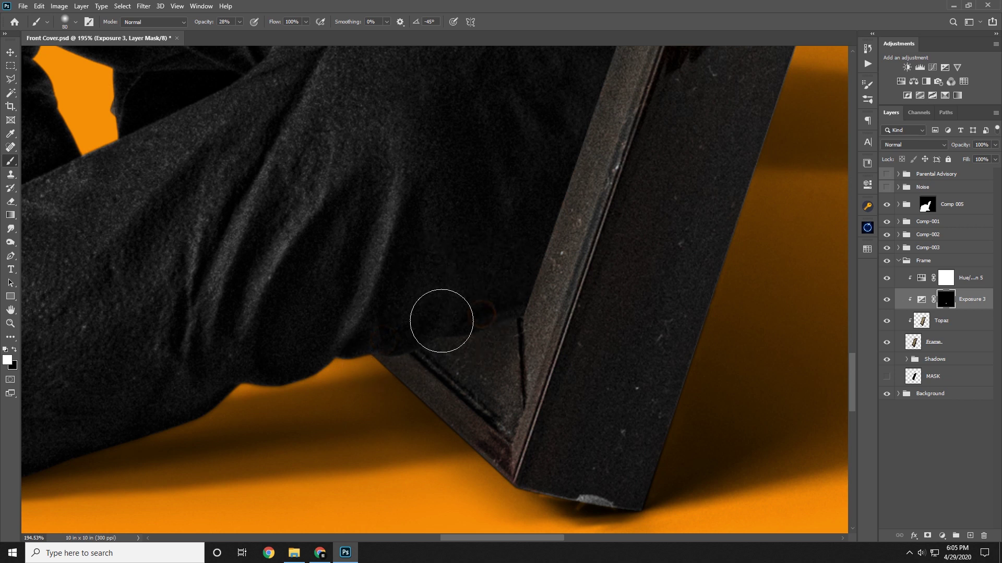
{"action": "key", "text": "bracketleft"}
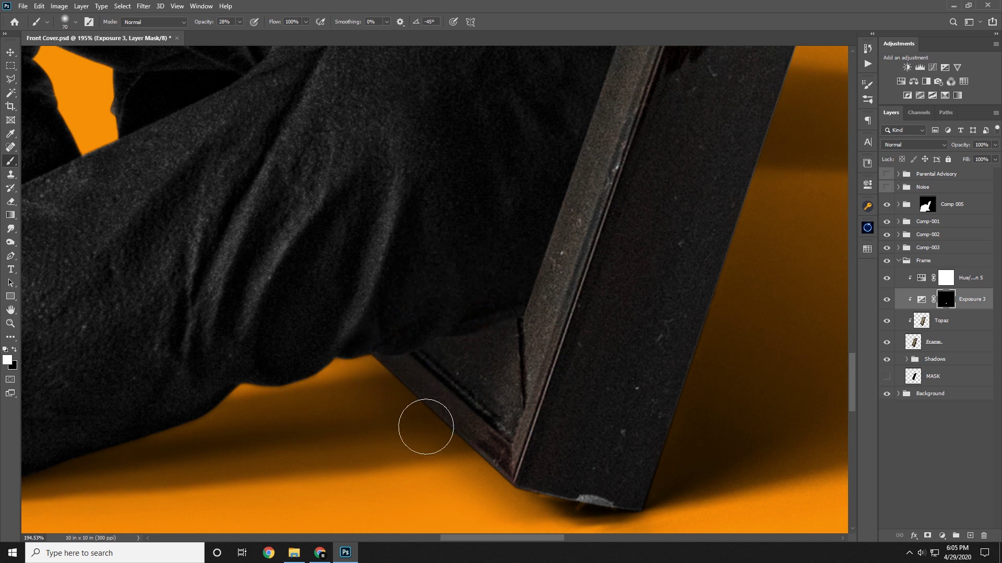
{"action": "key", "text": "bracketleft"}
{"action": "key", "text": "bracketleft"}
{"action": "key", "text": "bracketleft"}
{"action": "key", "text": "bracketright"}
{"action": "key", "text": "bracketright"}
{"action": "key", "text": "bracketright"}
{"action": "mouse_move", "coordinate": [481, 318]}
{"action": "left_mouse_down"}
{"action": "mouse_move", "coordinate": [448, 330]}
{"action": "mouse_move", "coordinate": [422, 333]}
{"action": "left_mouse_up"}
{"action": "left_click_drag", "start_coordinate": [480, 297], "coordinate": [425, 432]}
{"action": "key", "text": "bracketright"}
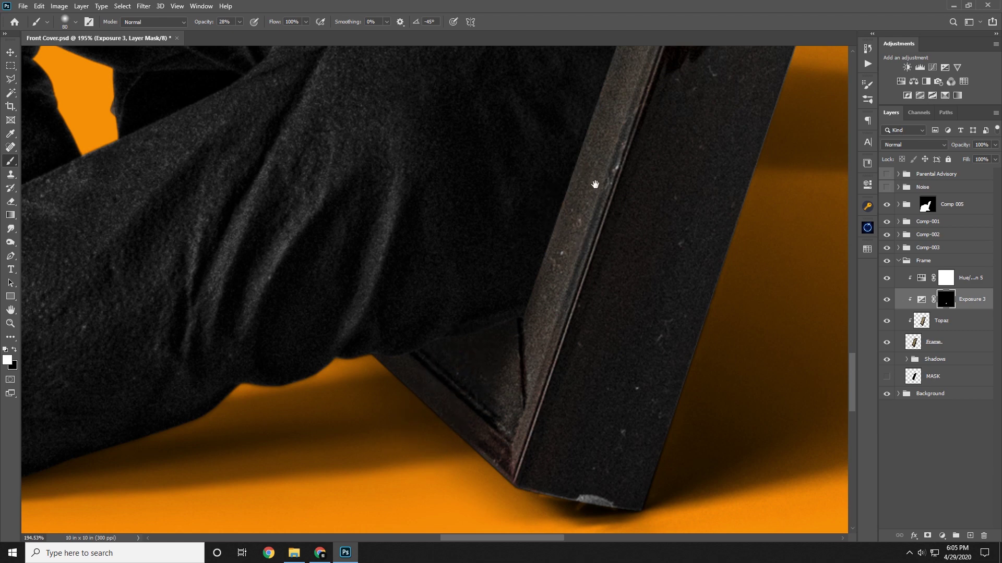
- Shade the frame's inner edge beneath the upper glove's bent finger with a 70 px brush on the Exposure 3 mask
{"action": "left_click_drag", "start_coordinate": [584, 204], "coordinate": [496, 365]}
{"action": "mouse_move", "coordinate": [561, 241]}
{"action": "left_mouse_down"}
{"action": "mouse_move", "coordinate": [561, 261]}
{"action": "mouse_move", "coordinate": [606, 179]}
{"action": "left_mouse_up"}
{"action": "key", "text": "bracketleft"}
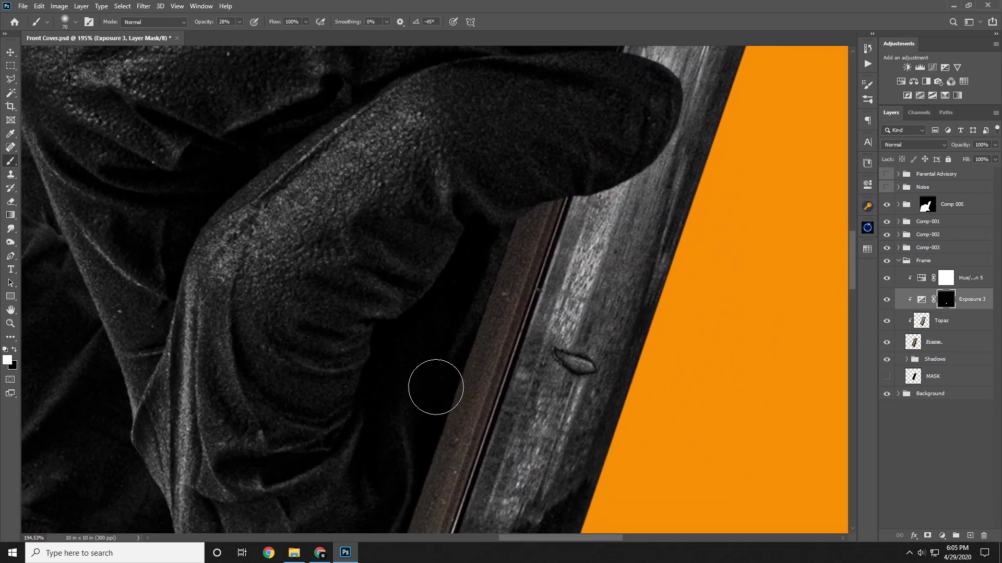
{"action": "mouse_move", "coordinate": [425, 391]}
{"action": "left_mouse_down"}
{"action": "mouse_move", "coordinate": [539, 183]}
{"action": "mouse_move", "coordinate": [463, 273]}
{"action": "left_mouse_up"}
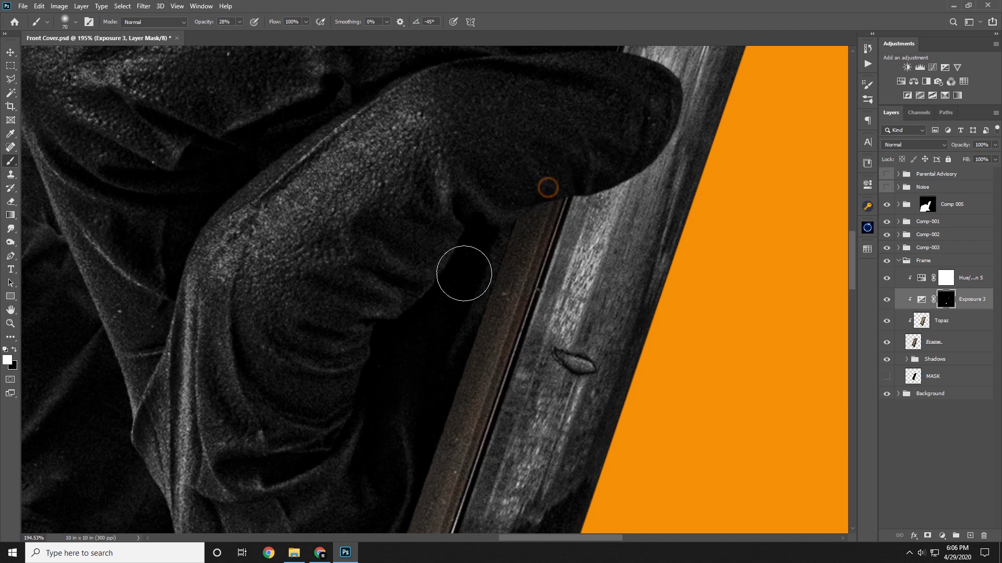
{"action": "left_click_drag", "start_coordinate": [496, 234], "coordinate": [406, 373]}
{"action": "mouse_move", "coordinate": [533, 192]}
{"action": "left_mouse_down"}
{"action": "mouse_move", "coordinate": [416, 371]}
{"action": "mouse_move", "coordinate": [463, 313]}
{"action": "mouse_move", "coordinate": [452, 350]}
{"action": "left_mouse_up"}
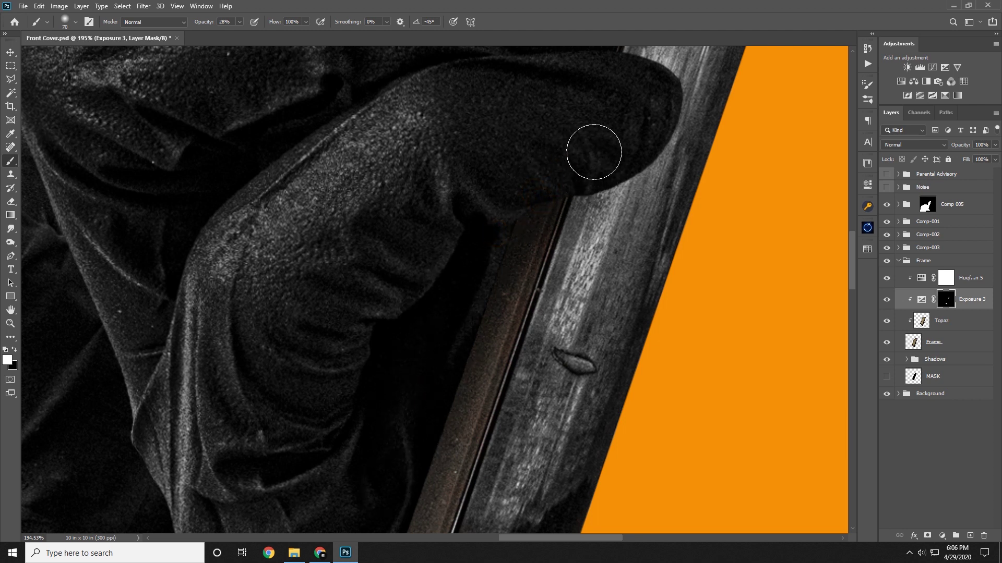
{"action": "left_click_drag", "start_coordinate": [574, 188], "coordinate": [493, 224]}
{"action": "mouse_move", "coordinate": [588, 159]}
{"action": "left_mouse_down"}
{"action": "mouse_move", "coordinate": [449, 254]}
{"action": "mouse_move", "coordinate": [507, 220]}
{"action": "mouse_move", "coordinate": [427, 330]}
{"action": "mouse_move", "coordinate": [458, 190]}
{"action": "left_mouse_up"}
{"action": "key", "text": "bracketright"}
{"action": "key", "text": "bracketright"}
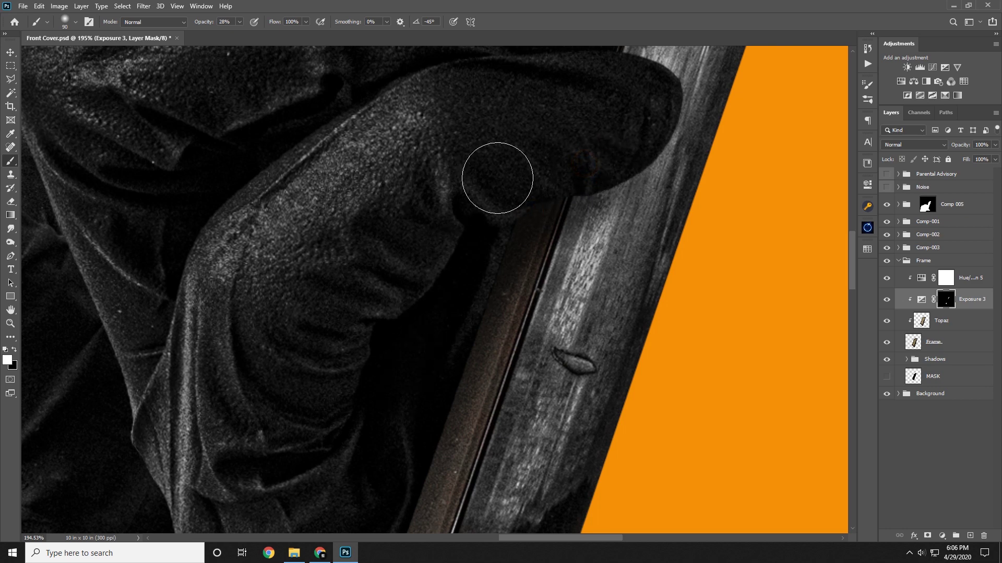
- Deepen the shading down the frame's inner edge beside the upper glove using a 90 px brush at 28% opacity
{"action": "key", "text": "ctrl+minus"}
{"action": "key", "text": "ctrl+minus"}
{"action": "key", "text": "ctrl+minus"}
{"action": "key", "text": "ctrl+plus"}
{"action": "key", "text": "ctrl+plus"}
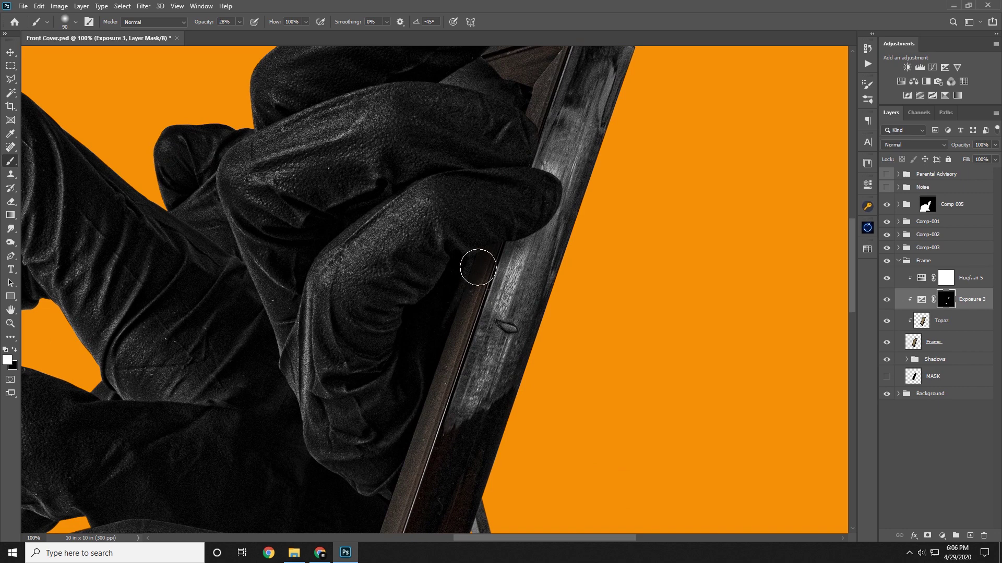
{"action": "left_click_drag", "start_coordinate": [478, 267], "coordinate": [454, 308]}
{"action": "left_click_drag", "start_coordinate": [495, 250], "coordinate": [413, 411]}
{"action": "mouse_move", "coordinate": [454, 289]}
{"action": "left_mouse_down"}
{"action": "mouse_move", "coordinate": [421, 387]}
{"action": "mouse_move", "coordinate": [462, 307]}
{"action": "left_mouse_up"}
{"action": "left_click_drag", "start_coordinate": [411, 409], "coordinate": [477, 292]}
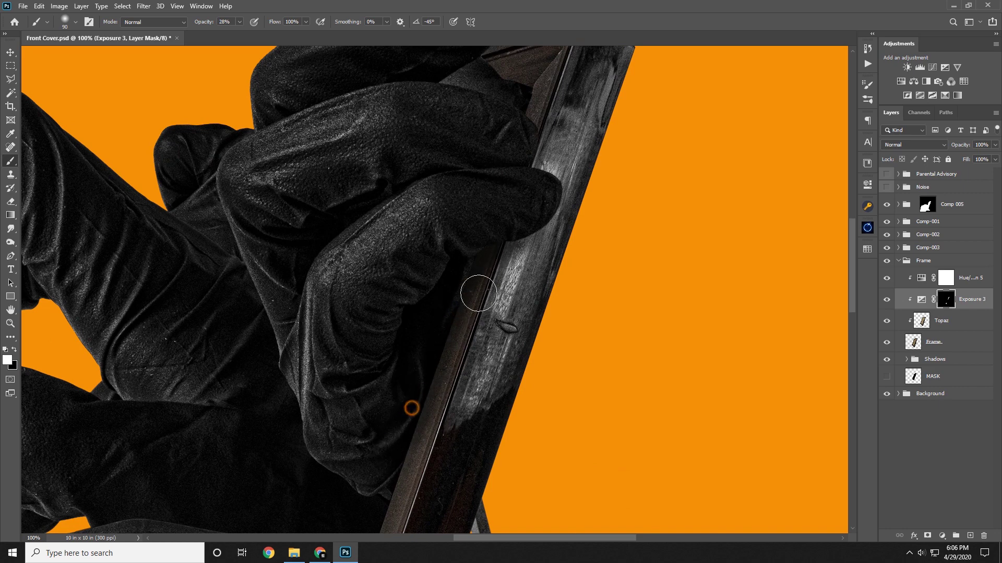
{"action": "left_click", "coordinate": [498, 248]}
{"action": "key", "text": "ctrl+z"}
- Darken the frame directly under the bent finger's tip with smaller brush strokes on the Exposure 3 mask
{"action": "left_click", "coordinate": [486, 232]}
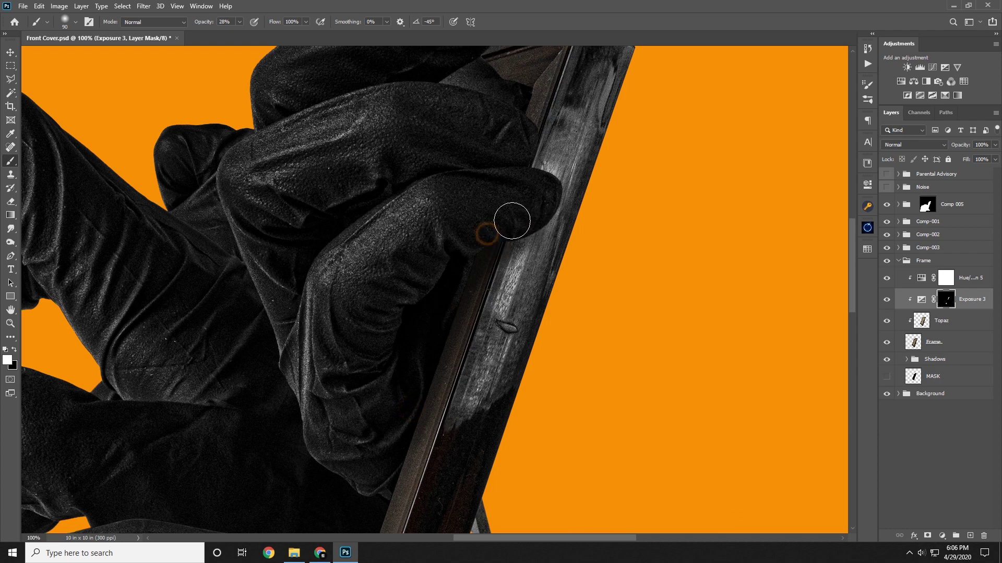
{"action": "key", "text": "bracketleft"}
{"action": "key", "text": "bracketleft"}
{"action": "left_click", "coordinate": [521, 226]}
{"action": "key", "text": "bracketright"}
{"action": "left_click_drag", "start_coordinate": [510, 221], "coordinate": [485, 237]}
{"action": "left_click_drag", "start_coordinate": [535, 200], "coordinate": [487, 222]}
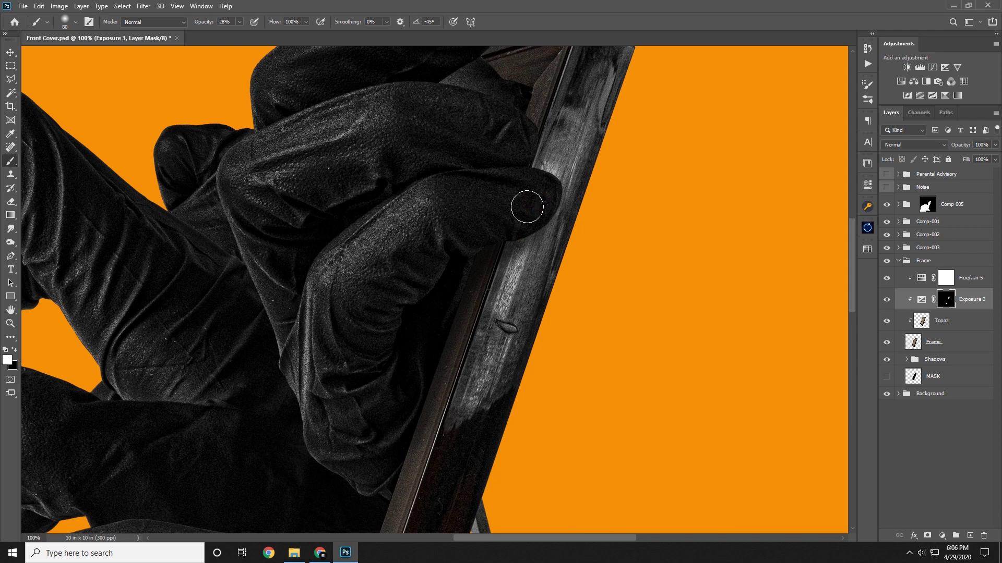
- Check the frame shading around the upper glove with the Exposure 3 layer hidden and shown
{"action": "key", "text": "ctrl+minus"}
{"action": "key", "text": "ctrl+minus"}
{"action": "key", "text": "ctrl+minus"}
{"action": "key", "text": "ctrl+minus"}
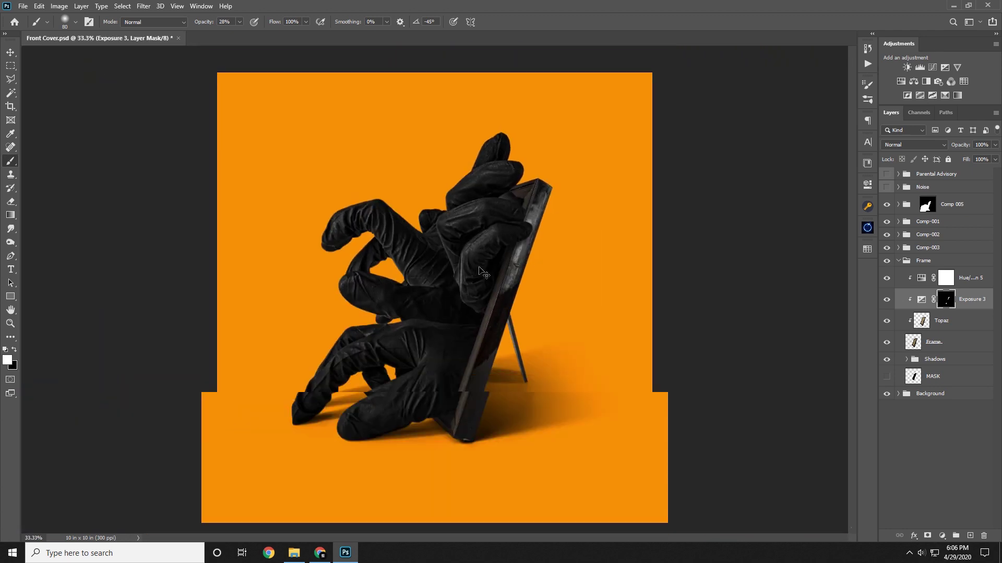
{"action": "key", "text": "ctrl+plus"}
{"action": "key", "text": "ctrl+plus"}
{"action": "key", "text": "ctrl+plus"}
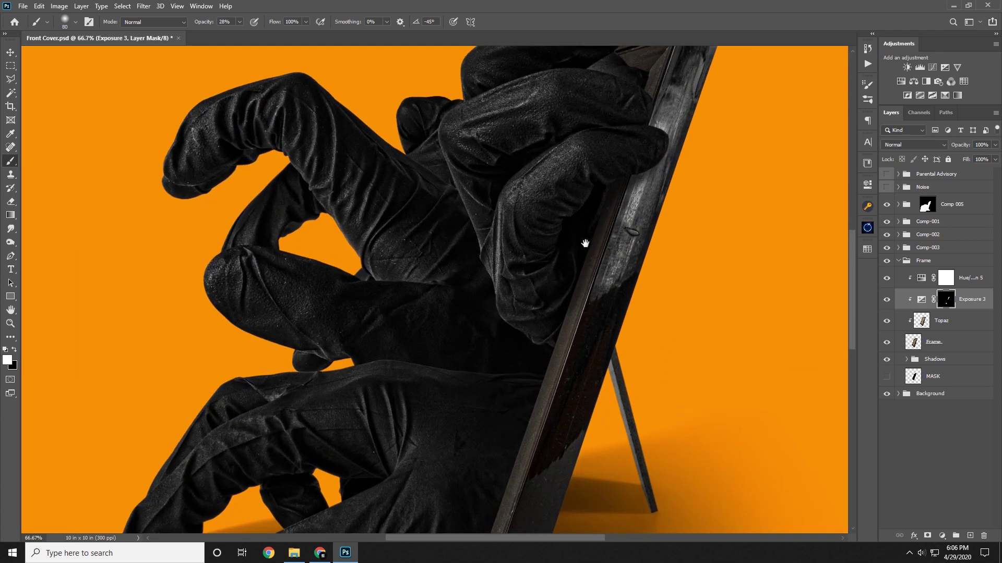
{"action": "left_click_drag", "start_coordinate": [582, 263], "coordinate": [565, 295]}
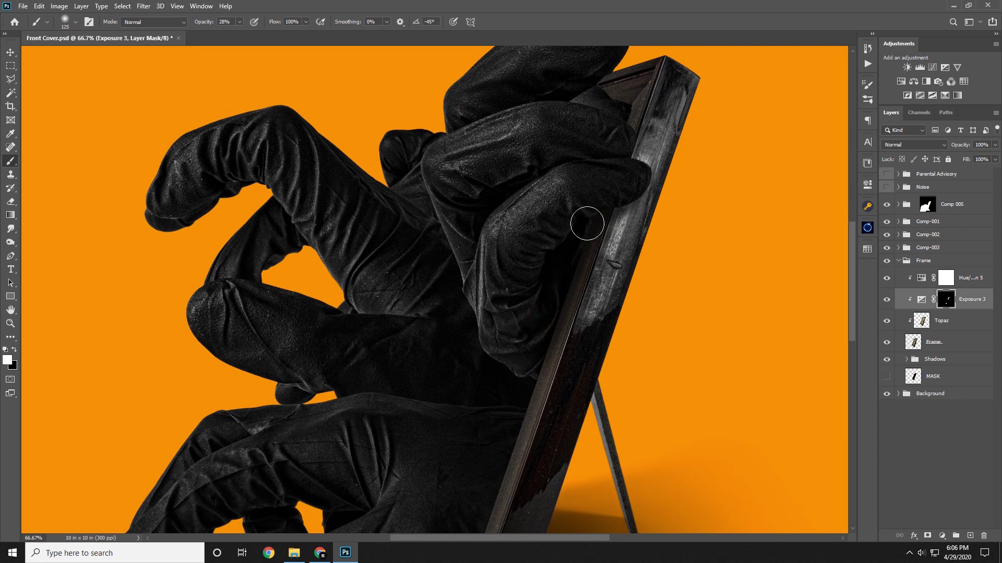
{"action": "left_click_drag", "start_coordinate": [597, 316], "coordinate": [525, 280]}
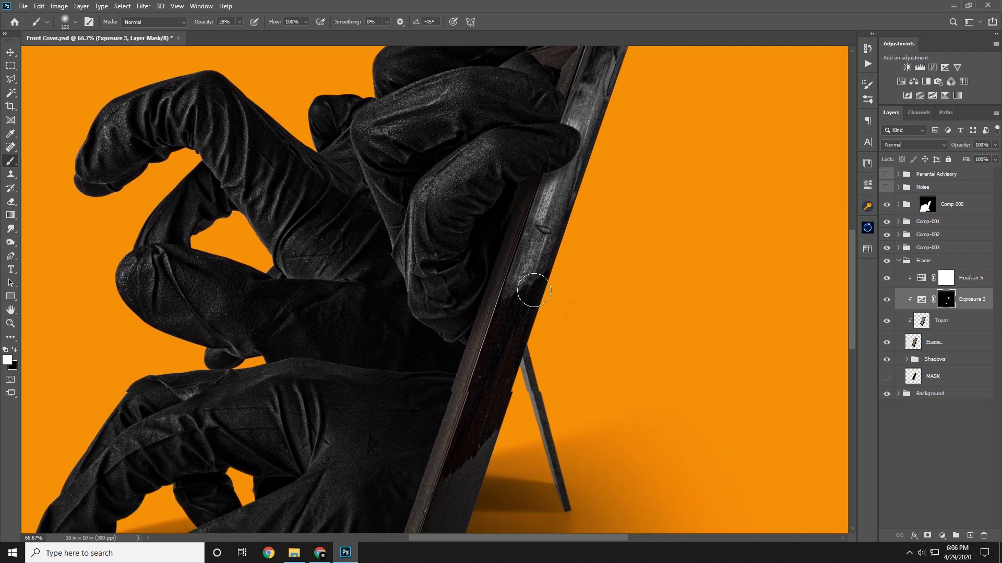
{"action": "left_click", "coordinate": [885, 300]}
{"action": "left_click", "coordinate": [885, 301]}
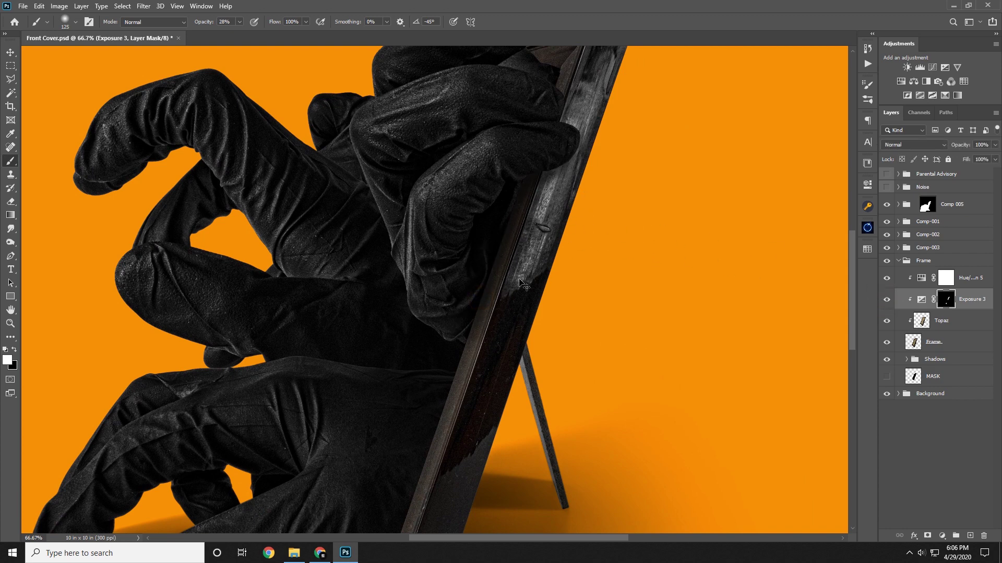
- Shade the frame's upper inner corner behind the fingers with a 70 px brush at 28% opacity on the Exposure 3 mask
{"action": "left_click_drag", "start_coordinate": [507, 230], "coordinate": [479, 361]}
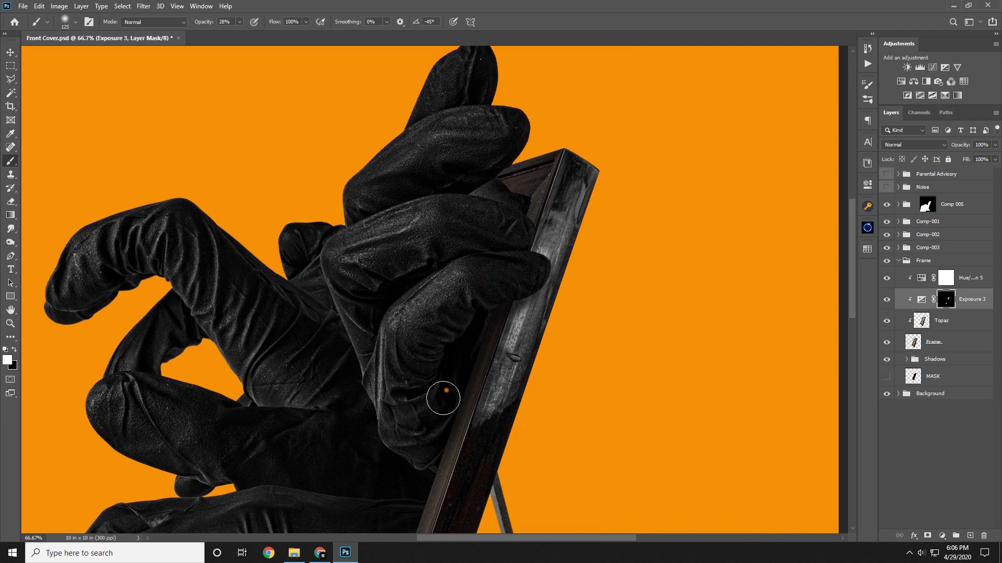
{"action": "left_click_drag", "start_coordinate": [508, 287], "coordinate": [506, 358]}
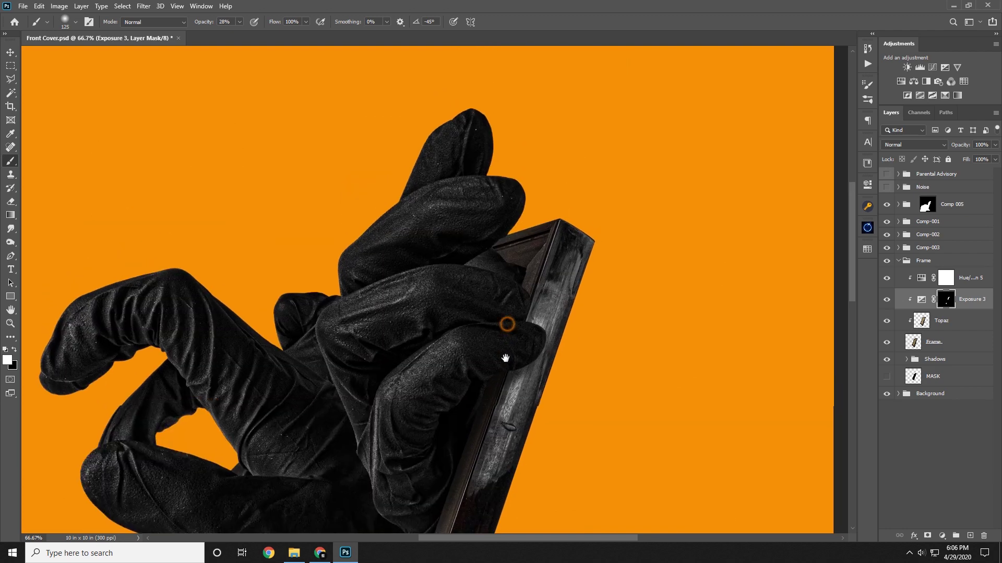
{"action": "mouse_move", "coordinate": [523, 263]}
{"action": "left_mouse_down"}
{"action": "mouse_move", "coordinate": [504, 284]}
{"action": "mouse_move", "coordinate": [524, 260]}
{"action": "mouse_move", "coordinate": [486, 322]}
{"action": "mouse_move", "coordinate": [514, 293]}
{"action": "mouse_move", "coordinate": [507, 271]}
{"action": "mouse_move", "coordinate": [497, 291]}
{"action": "mouse_move", "coordinate": [509, 278]}
{"action": "mouse_move", "coordinate": [510, 291]}
{"action": "mouse_move", "coordinate": [523, 290]}
{"action": "mouse_move", "coordinate": [534, 250]}
{"action": "mouse_move", "coordinate": [452, 330]}
{"action": "mouse_move", "coordinate": [521, 259]}
{"action": "left_mouse_up"}
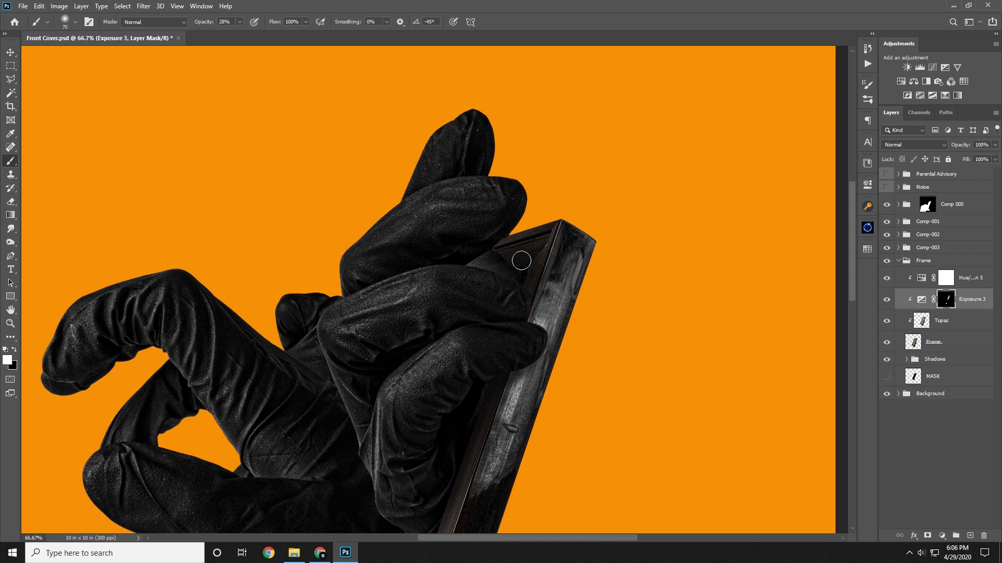
{"action": "left_click_drag", "start_coordinate": [511, 305], "coordinate": [469, 381]}
- Compare the whole composite with Exposure 3 off and on, and inspect the lower glove up close
{"action": "key", "text": "ctrl+minus"}
{"action": "key", "text": "ctrl+minus"}
{"action": "key", "text": "ctrl+minus"}
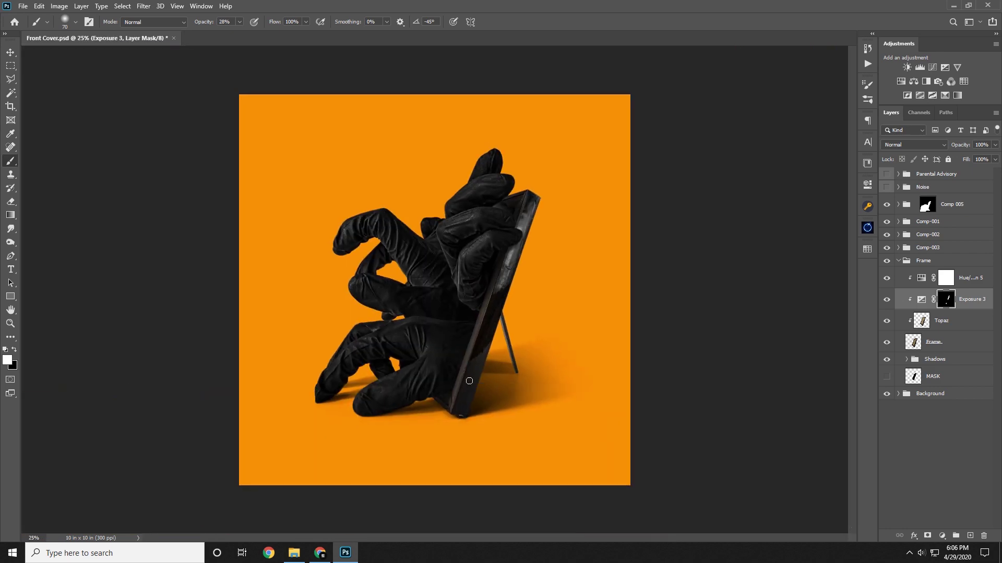
{"action": "left_click", "coordinate": [886, 300]}
{"action": "left_click", "coordinate": [887, 300]}
{"action": "left_click", "coordinate": [887, 300]}
{"action": "left_click", "coordinate": [886, 300]}
{"action": "left_click", "coordinate": [8, 325]}
{"action": "left_click_drag", "start_coordinate": [399, 376], "coordinate": [445, 297]}
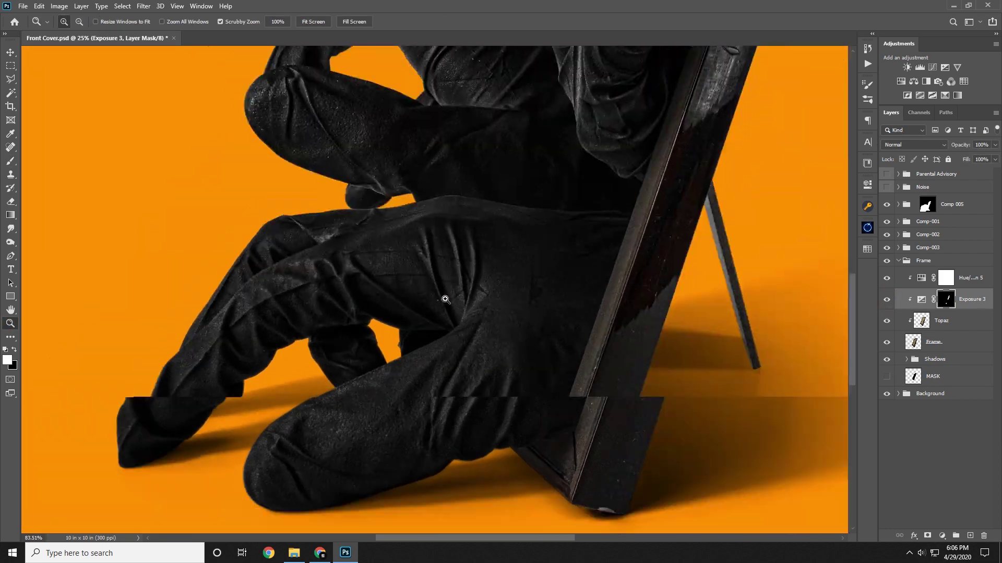
- Duplicate the Exposure 3 layer, clip the copy to the frame and fill its mask with black
{"action": "left_click_drag", "start_coordinate": [552, 425], "coordinate": [563, 332]}
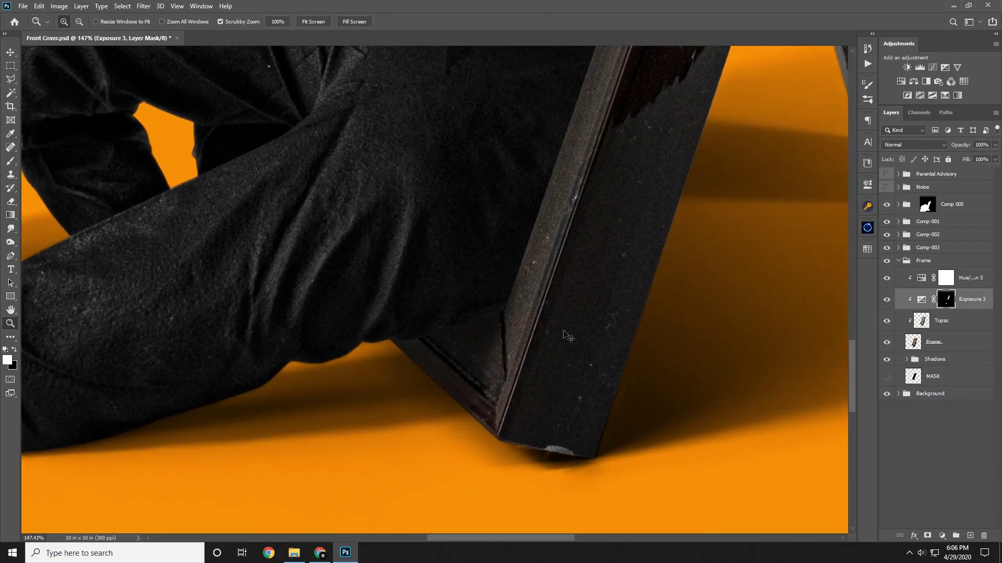
{"action": "key", "text": "ctrl+j"}
{"action": "right_click", "coordinate": [976, 297]}
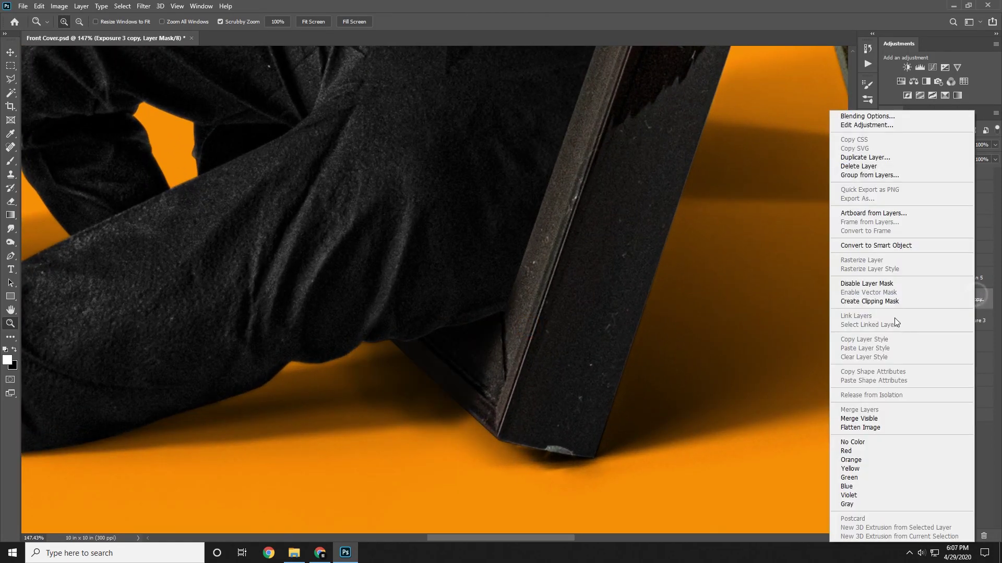
{"action": "left_click", "coordinate": [918, 302]}
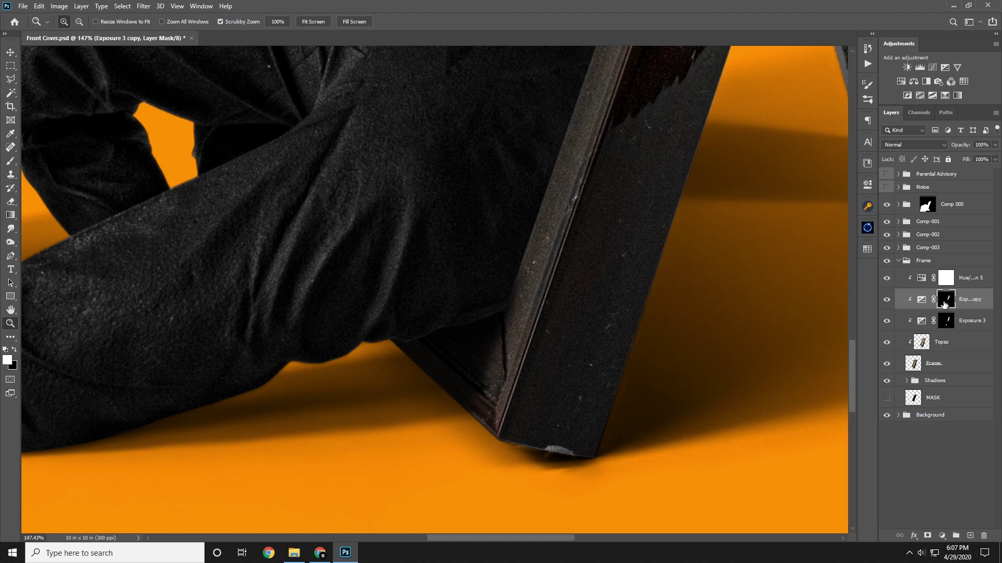
{"action": "key", "text": "ctrl+BackSpace"}
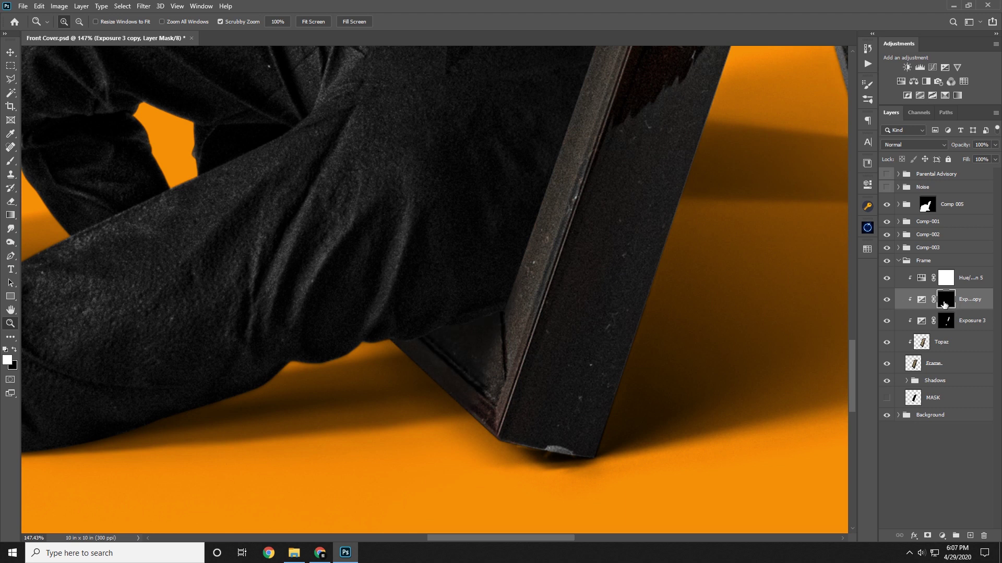
- Darken the frame's bottom inner corner where the lower glove meets it, painting white on the Exposure 3 copy mask at 28% opacity
{"action": "key", "text": "b"}
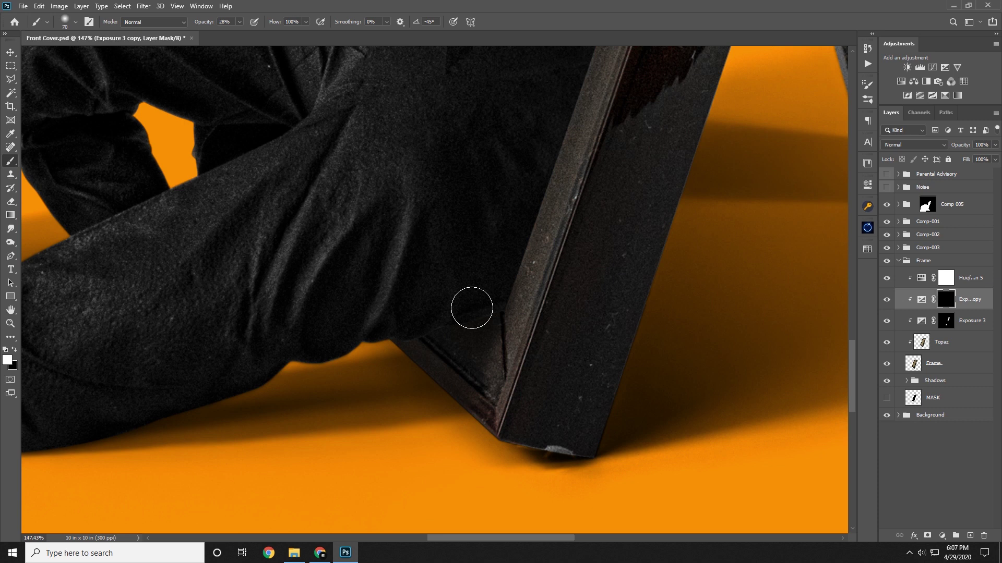
{"action": "key", "text": "bracketleft"}
{"action": "key", "text": "bracketleft"}
{"action": "mouse_move", "coordinate": [412, 332]}
{"action": "left_mouse_down"}
{"action": "mouse_move", "coordinate": [463, 321]}
{"action": "mouse_move", "coordinate": [428, 335]}
{"action": "mouse_move", "coordinate": [471, 312]}
{"action": "left_mouse_up"}
{"action": "mouse_move", "coordinate": [464, 322]}
{"action": "left_mouse_down"}
{"action": "mouse_move", "coordinate": [467, 306]}
{"action": "mouse_move", "coordinate": [468, 338]}
{"action": "mouse_move", "coordinate": [478, 327]}
{"action": "mouse_move", "coordinate": [459, 336]}
{"action": "mouse_move", "coordinate": [476, 315]}
{"action": "left_mouse_up"}
{"action": "key", "text": "bracketright"}
{"action": "left_click_drag", "start_coordinate": [484, 295], "coordinate": [480, 315]}
{"action": "left_click", "coordinate": [479, 280]}
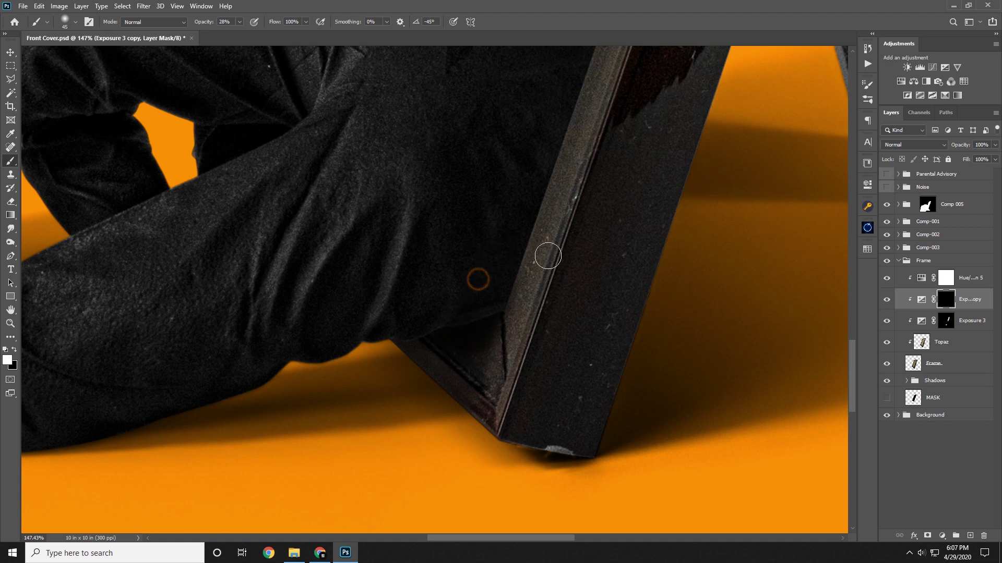
{"action": "key", "text": "space"}
{"action": "key", "text": "ctrl+minus"}
{"action": "key", "text": "ctrl+minus"}
{"action": "key", "text": "ctrl+minus"}
{"action": "key", "text": "ctrl+minus"}
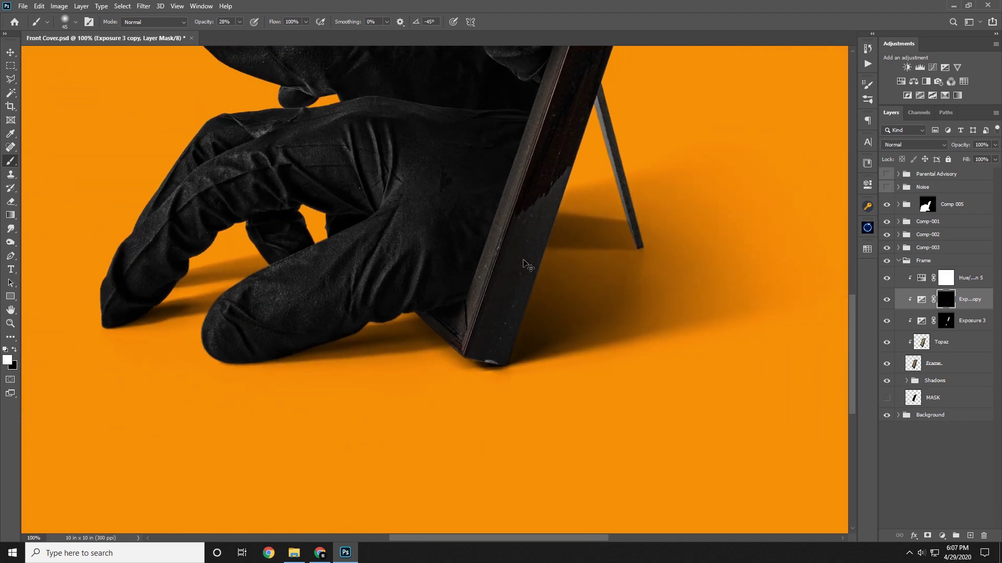
- Soften the outer part of the corner shading by painting black on the Exposure 3 copy mask at 15% brush opacity
{"action": "key", "text": "ctrl+plus"}
{"action": "key", "text": "ctrl+plus"}
{"action": "key", "text": "ctrl+plus"}
{"action": "key", "text": "ctrl+plus"}
{"action": "key", "text": "ctrl+plus"}
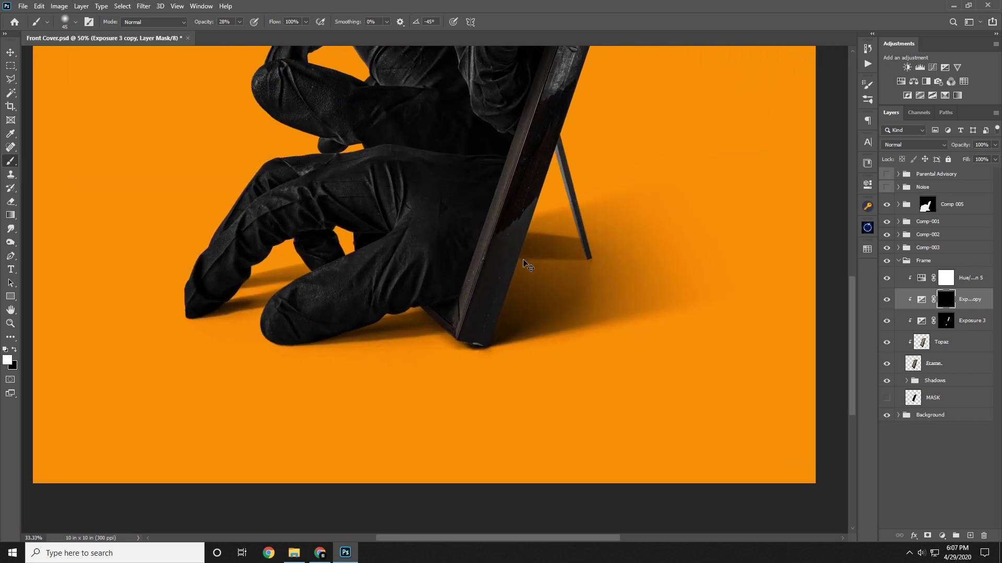
{"action": "key", "text": "x"}
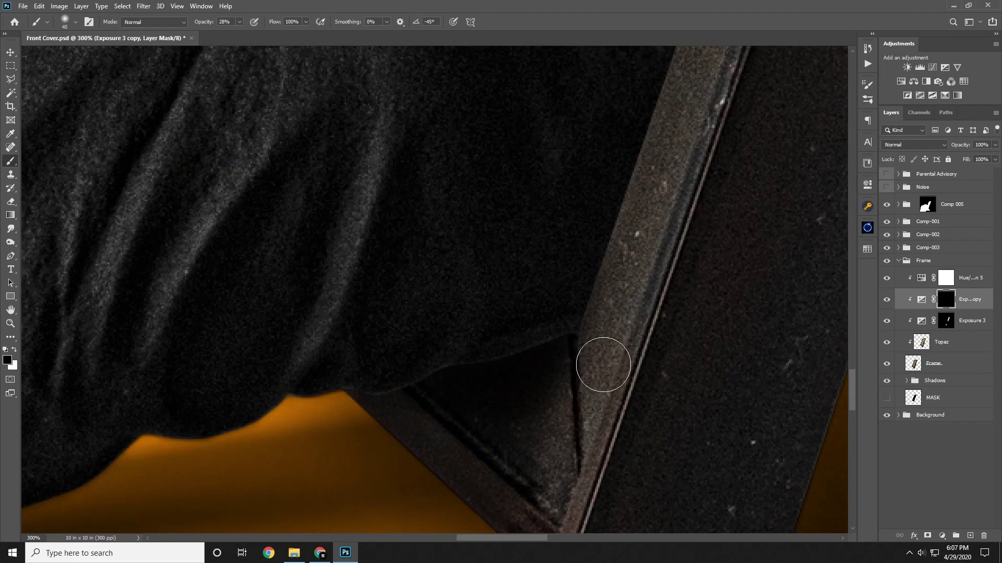
{"action": "mouse_move", "coordinate": [571, 403]}
{"action": "left_mouse_down"}
{"action": "mouse_move", "coordinate": [523, 487]}
{"action": "mouse_move", "coordinate": [484, 479]}
{"action": "mouse_move", "coordinate": [601, 421]}
{"action": "left_mouse_up"}
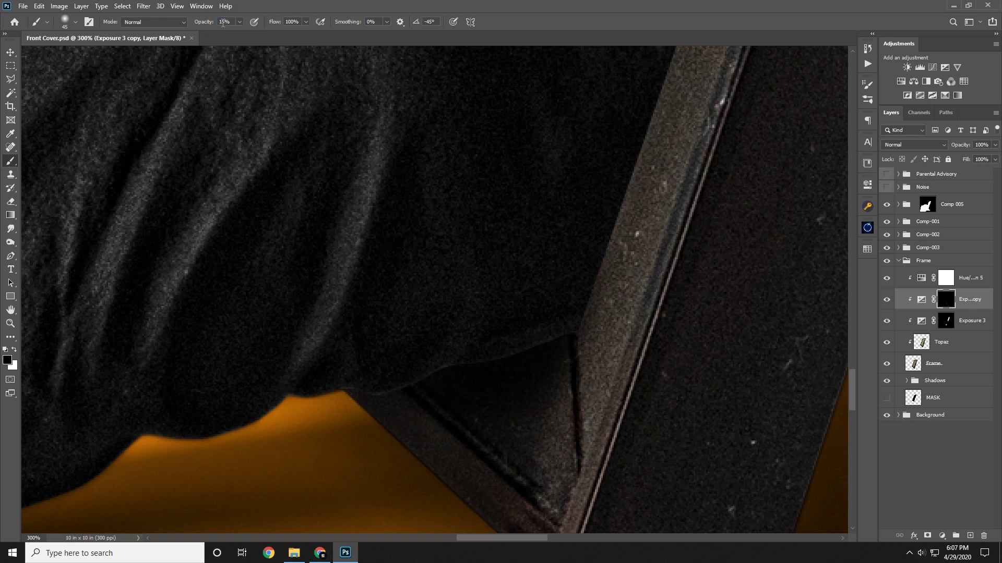
{"action": "key", "text": "bracketright"}
{"action": "key", "text": "bracketright"}
{"action": "mouse_move", "coordinate": [468, 439]}
{"action": "left_mouse_down"}
{"action": "mouse_move", "coordinate": [545, 463]}
{"action": "mouse_move", "coordinate": [552, 443]}
{"action": "mouse_move", "coordinate": [605, 449]}
{"action": "left_mouse_up"}
{"action": "left_click_drag", "start_coordinate": [605, 450], "coordinate": [552, 462]}
- Deepen the frame shading along the lower glove's edge with white strokes from a 40 px brush at 15% opacity on the mask
{"action": "key", "text": "bracketleft"}
{"action": "key", "text": "bracketleft"}
{"action": "key", "text": "x"}
{"action": "mouse_move", "coordinate": [358, 390]}
{"action": "left_mouse_down"}
{"action": "mouse_move", "coordinate": [353, 418]}
{"action": "mouse_move", "coordinate": [358, 387]}
{"action": "mouse_move", "coordinate": [354, 409]}
{"action": "left_mouse_up"}
{"action": "left_click_drag", "start_coordinate": [382, 371], "coordinate": [431, 322]}
{"action": "mouse_move", "coordinate": [520, 325]}
{"action": "left_mouse_down"}
{"action": "mouse_move", "coordinate": [528, 310]}
{"action": "mouse_move", "coordinate": [441, 345]}
{"action": "left_mouse_up"}
{"action": "mouse_move", "coordinate": [513, 311]}
{"action": "left_mouse_down"}
{"action": "mouse_move", "coordinate": [442, 344]}
{"action": "mouse_move", "coordinate": [425, 375]}
{"action": "left_mouse_up"}
{"action": "left_click_drag", "start_coordinate": [506, 277], "coordinate": [563, 248]}
{"action": "mouse_move", "coordinate": [501, 318]}
{"action": "left_mouse_down"}
{"action": "mouse_move", "coordinate": [532, 298]}
{"action": "mouse_move", "coordinate": [548, 260]}
{"action": "left_mouse_up"}
{"action": "left_click_drag", "start_coordinate": [539, 290], "coordinate": [531, 253]}
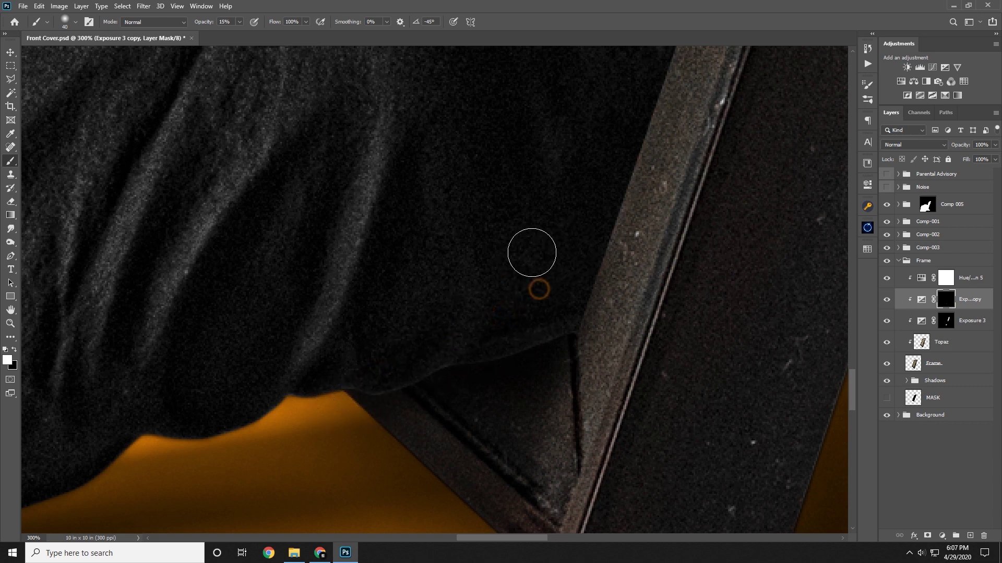
- Check the frame's new corner shading in the whole composite with the Exposure 3 copy layer hidden and shown
{"action": "key", "text": "ctrl+minus"}
{"action": "key", "text": "ctrl+minus"}
{"action": "key", "text": "ctrl+minus"}
{"action": "key", "text": "ctrl+minus"}
{"action": "key", "text": "ctrl+minus"}
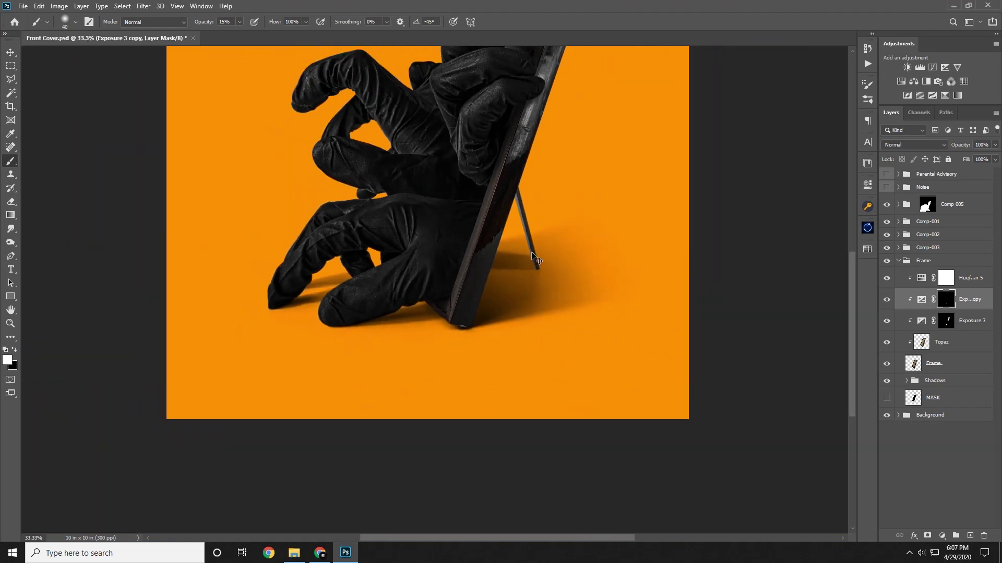
{"action": "key", "text": "ctrl+minus"}
{"action": "key", "text": "ctrl+plus"}
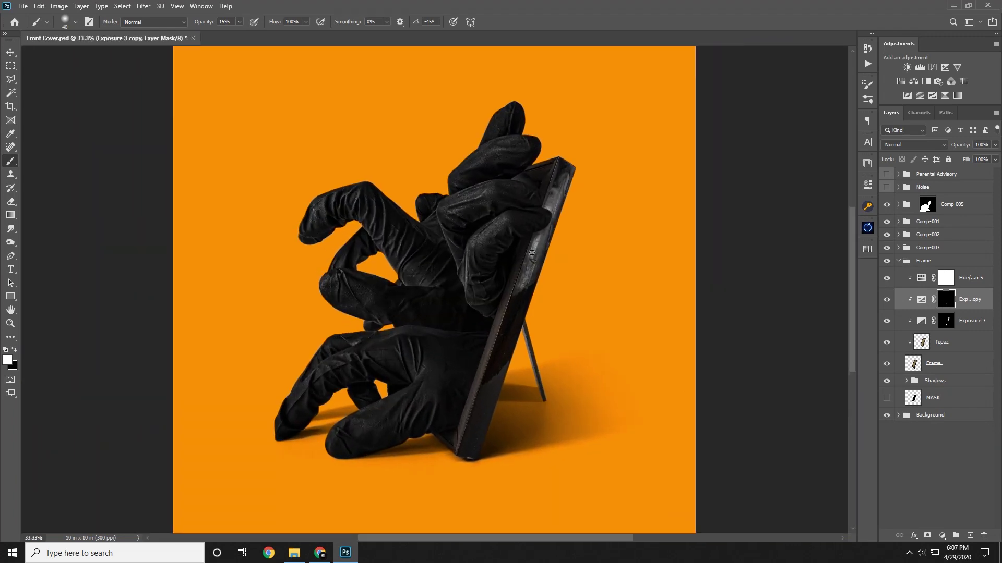
{"action": "left_click", "coordinate": [9, 324]}
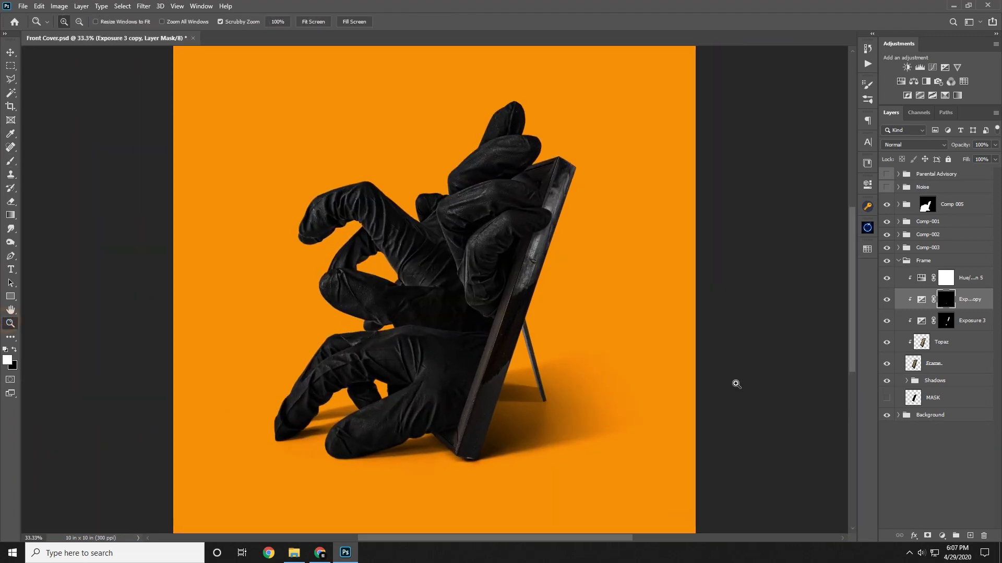
{"action": "left_click", "coordinate": [890, 300]}
{"action": "left_click", "coordinate": [890, 299]}
- Lower the Exposure 3 copy layer's opacity to 50% and collapse the Frame group
{"action": "left_click_drag", "start_coordinate": [508, 333], "coordinate": [462, 313]}
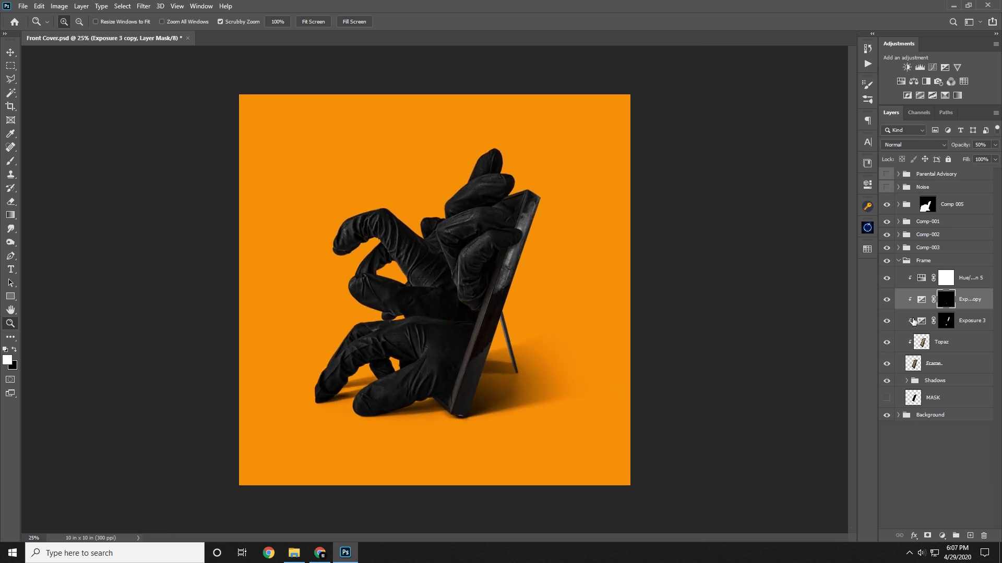
{"action": "left_click", "coordinate": [890, 301]}
{"action": "left_click", "coordinate": [898, 261]}
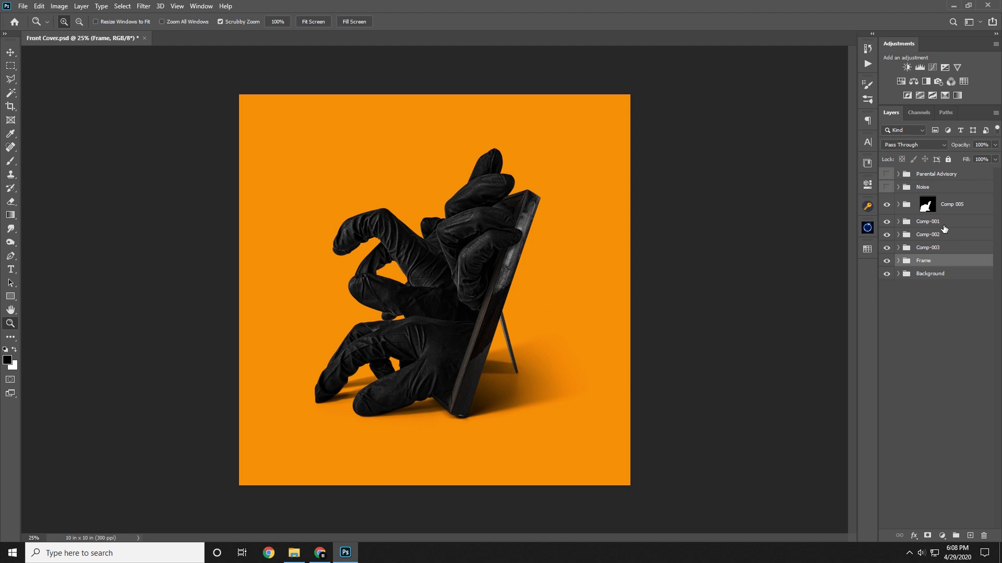
- Close the Recording folder window and set the speaker volume to 12
{"action": "left_click", "coordinate": [714, 551]}
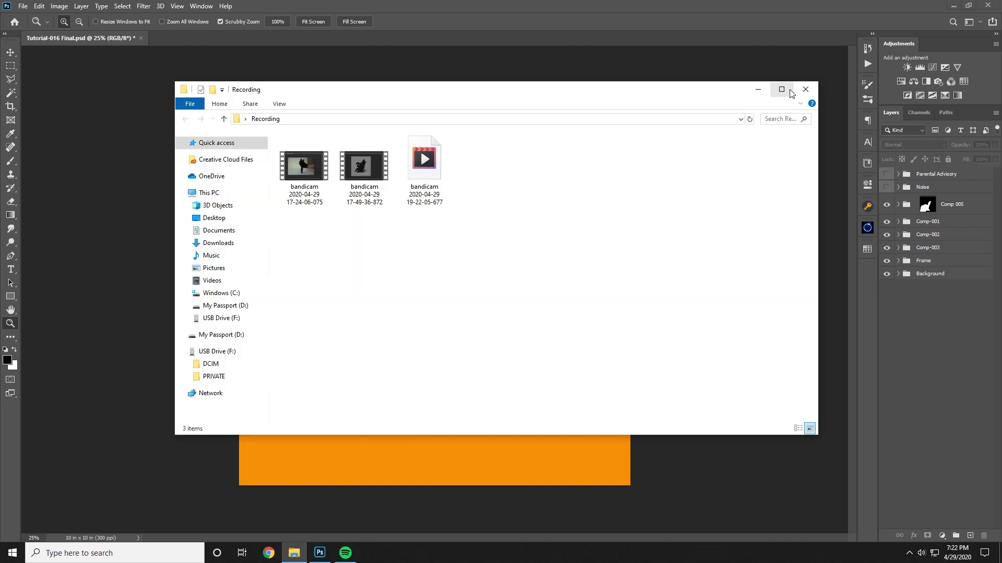
{"action": "left_click", "coordinate": [799, 87]}
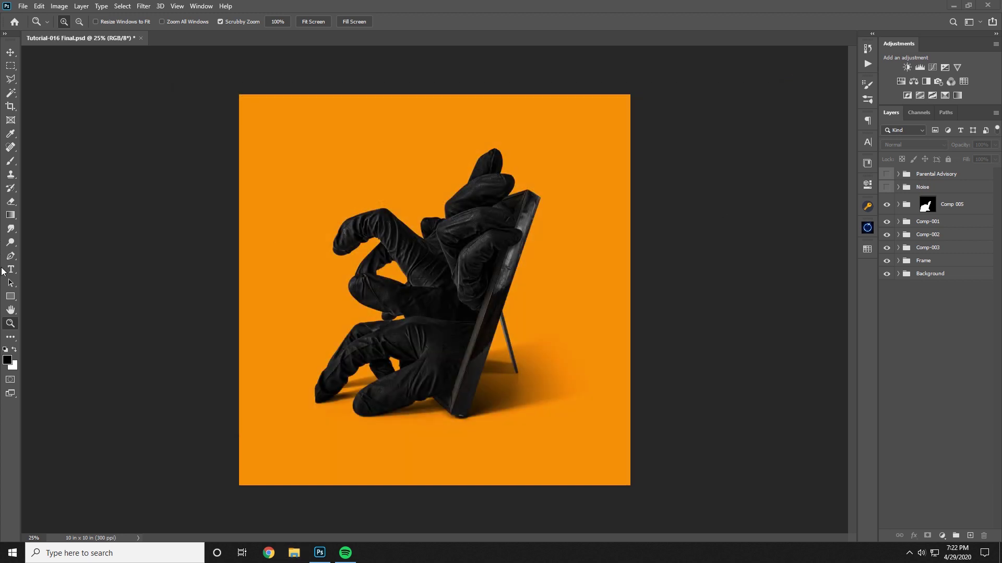
{"action": "left_click", "coordinate": [921, 553]}
{"action": "left_click", "coordinate": [866, 528]}
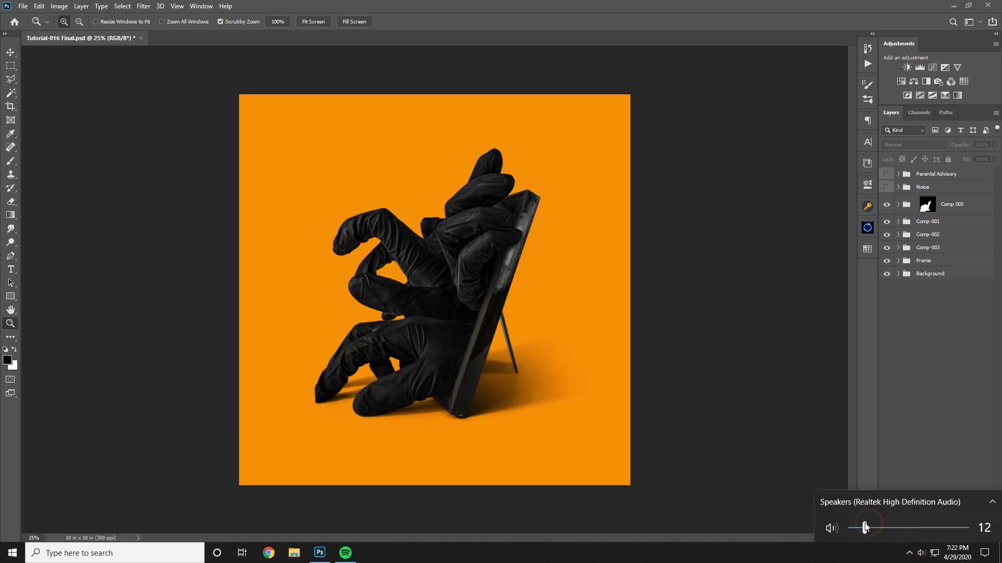
{"action": "left_click", "coordinate": [930, 334]}
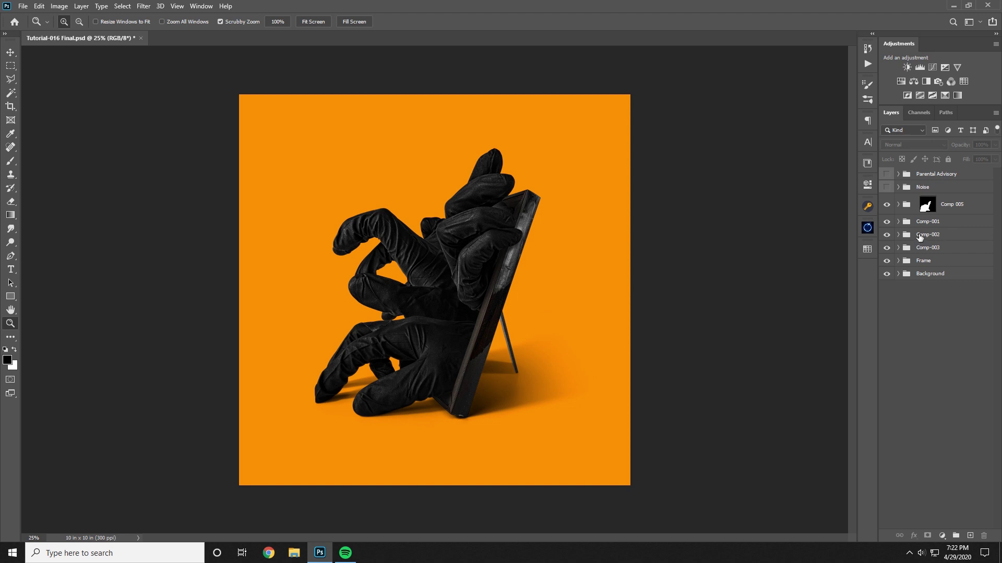
- Add a new layer above Curves 2 in the Comp 005 group and make it a clipping mask
{"action": "left_click", "coordinate": [889, 204]}
{"action": "left_click", "coordinate": [899, 204]}
{"action": "left_click", "coordinate": [974, 227]}
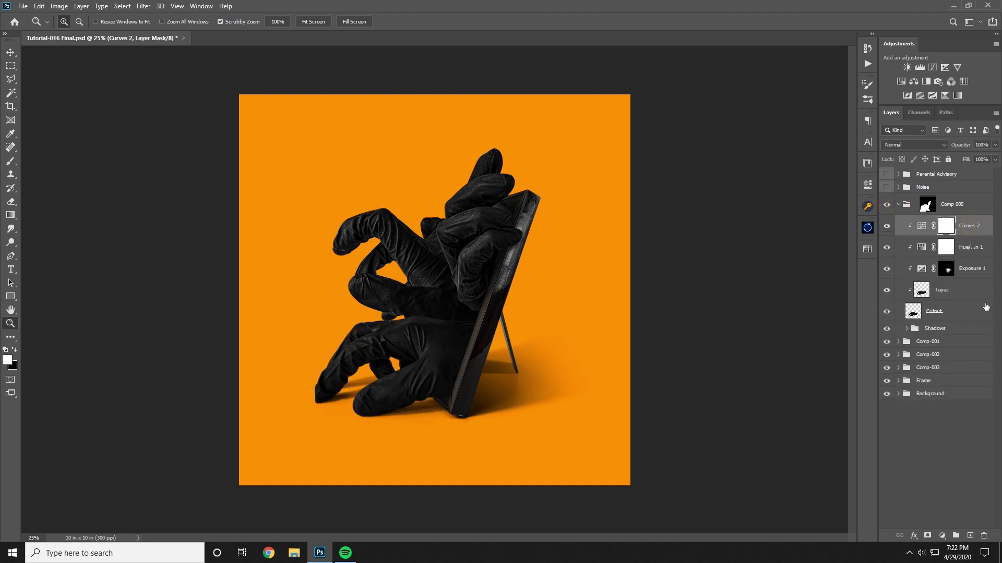
{"action": "left_click", "coordinate": [969, 533]}
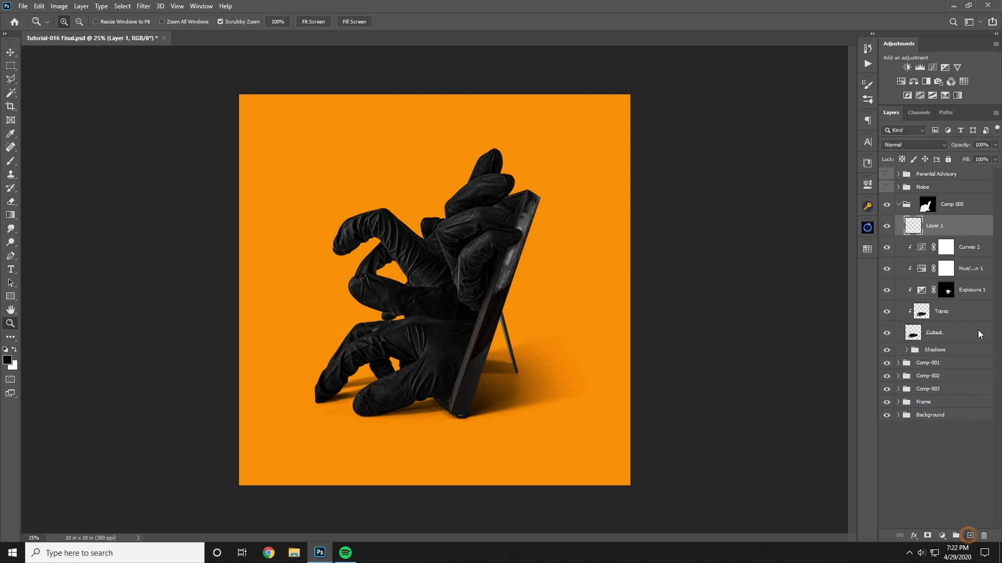
{"action": "right_click", "coordinate": [965, 227]}
{"action": "left_click", "coordinate": [909, 302]}
- Fill the new clipped layer with 50% Gray and set its blend mode to Soft Light
{"action": "key", "text": "shift+F5"}
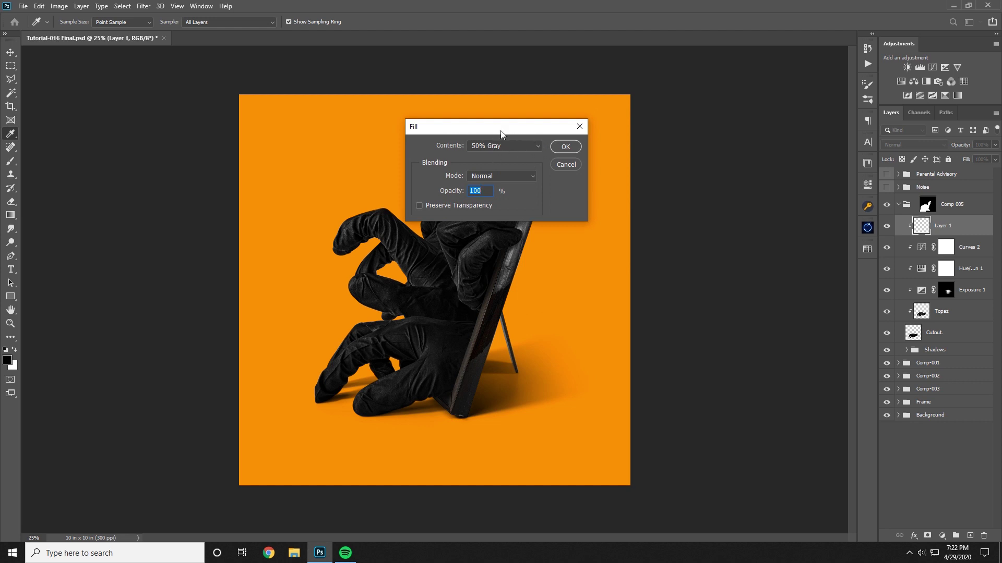
{"action": "left_click_drag", "start_coordinate": [501, 133], "coordinate": [583, 217]}
{"action": "left_click", "coordinate": [562, 228]}
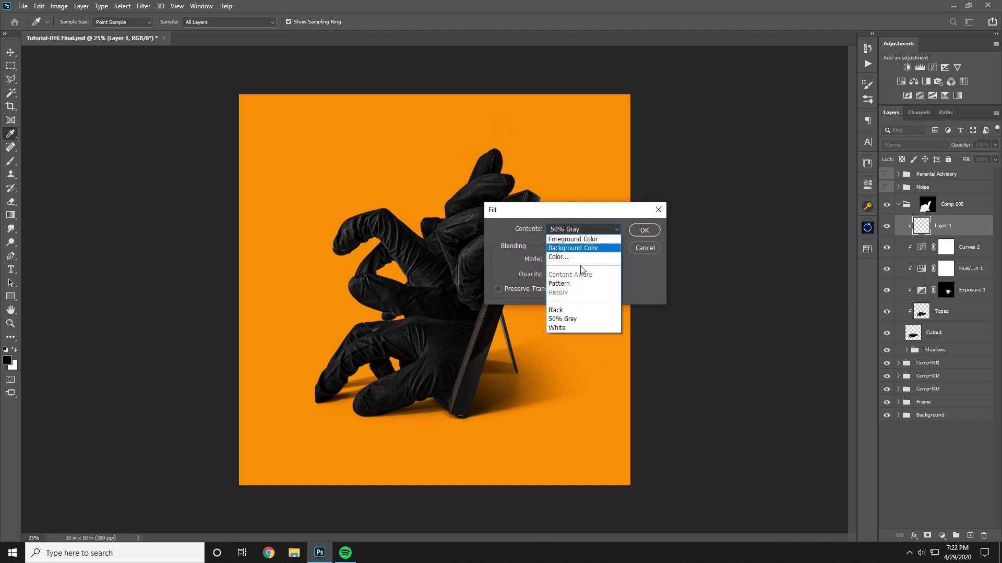
{"action": "left_click", "coordinate": [635, 237]}
{"action": "left_click", "coordinate": [641, 234]}
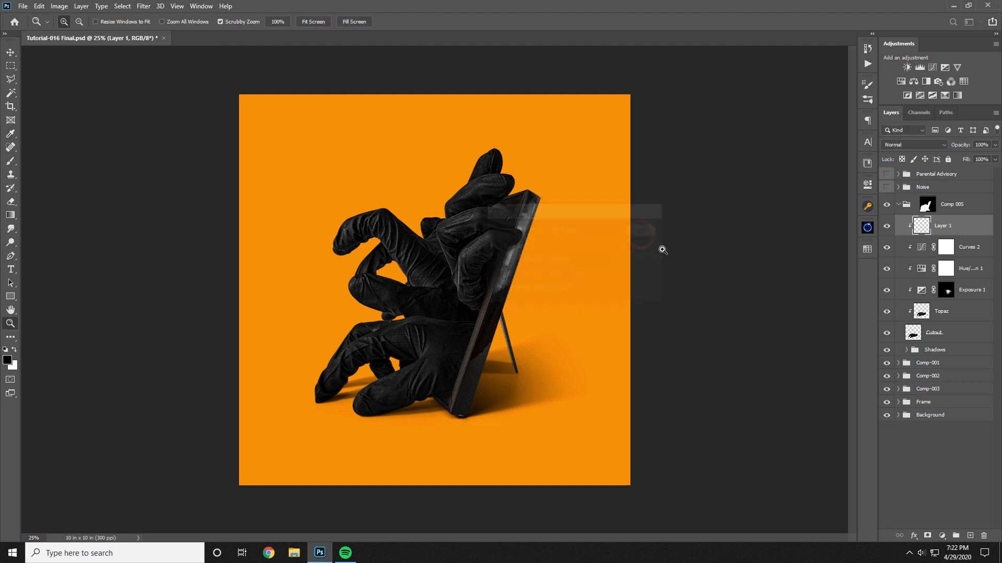
{"action": "left_click", "coordinate": [913, 145]}
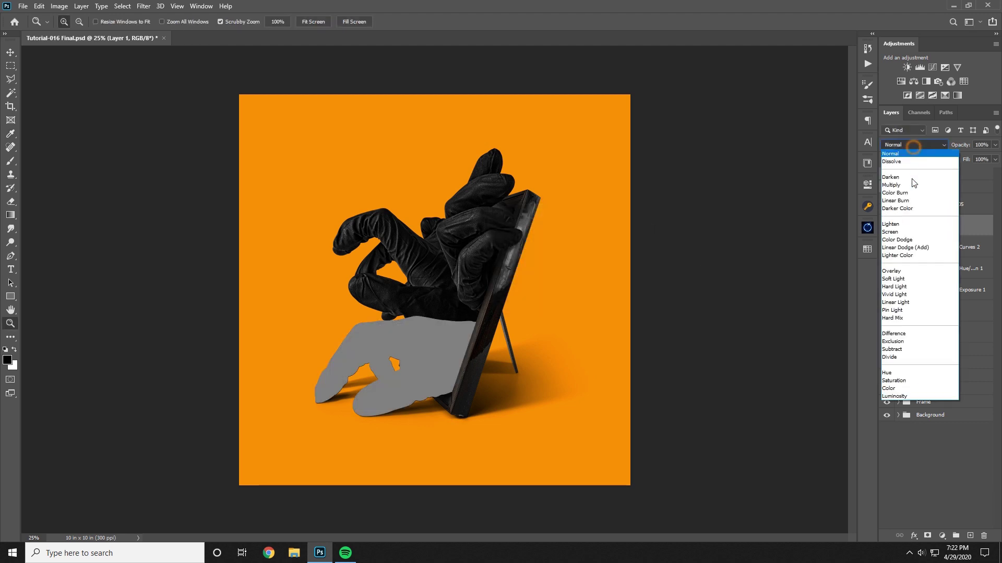
{"action": "left_click", "coordinate": [895, 280]}
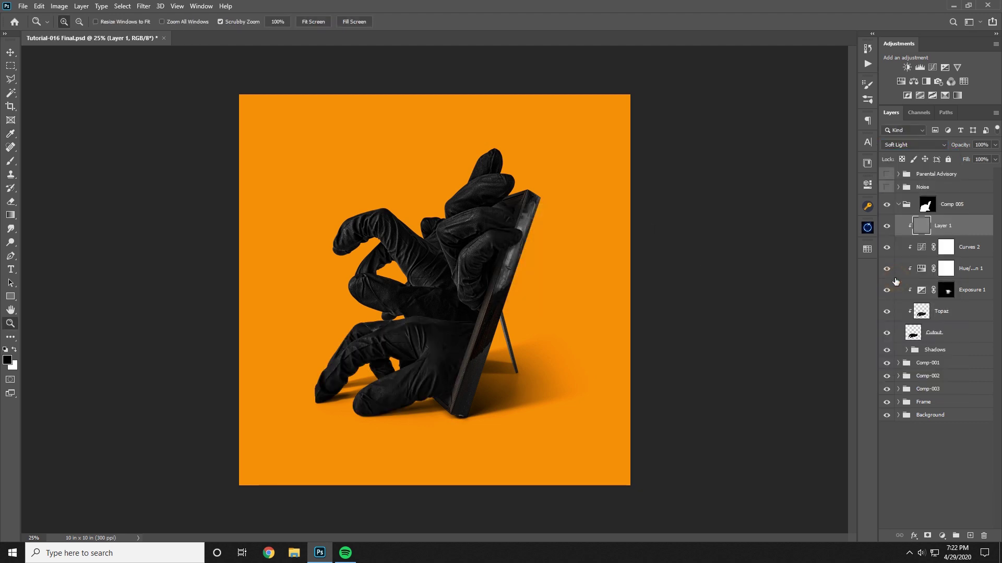
- Dodge the midtones at 7% exposure along the lower glove's long finger and upper knuckles on the gray Soft Light layer
{"action": "left_click_drag", "start_coordinate": [401, 341], "coordinate": [561, 260]}
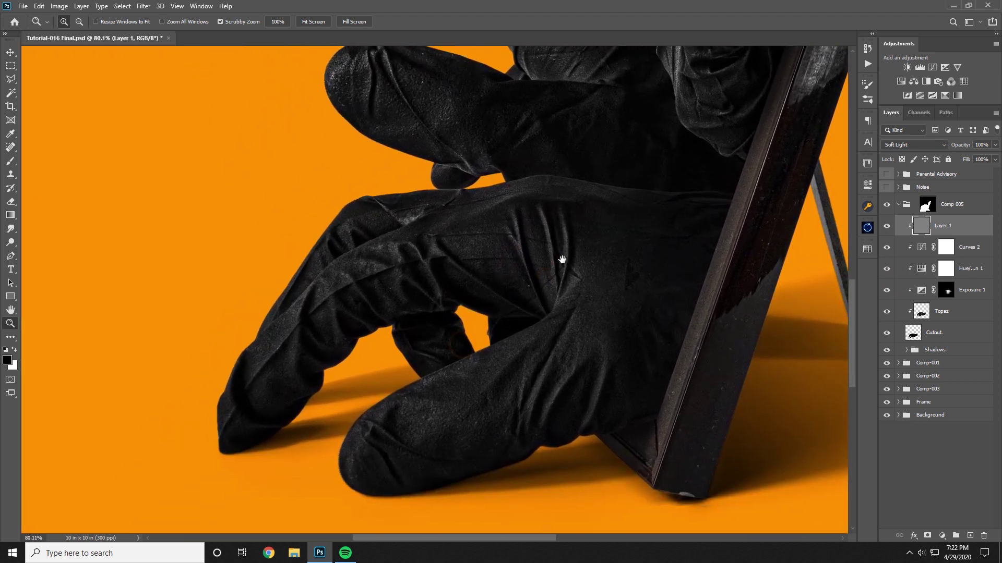
{"action": "left_click_drag", "start_coordinate": [518, 371], "coordinate": [530, 358]}
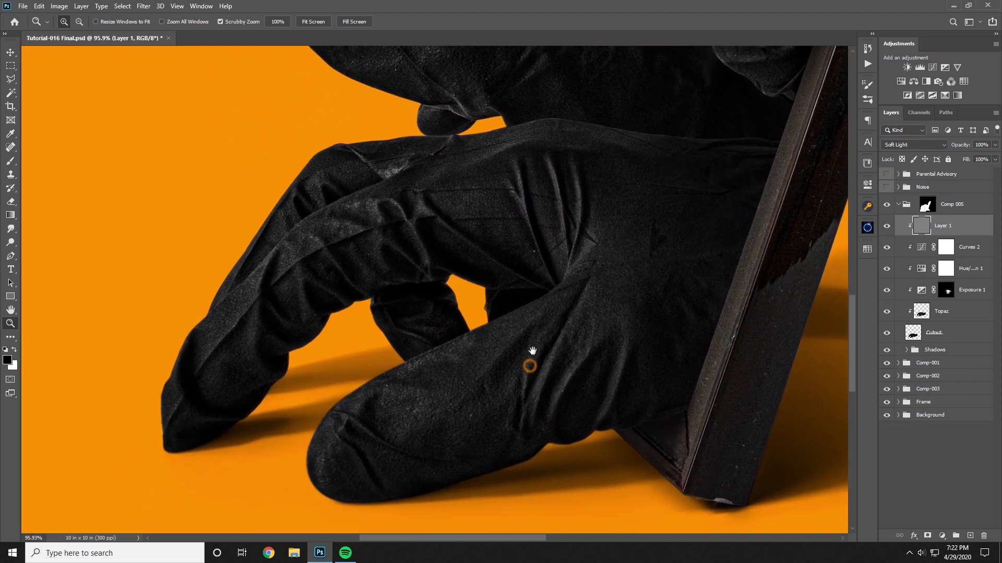
{"action": "left_click", "coordinate": [13, 230]}
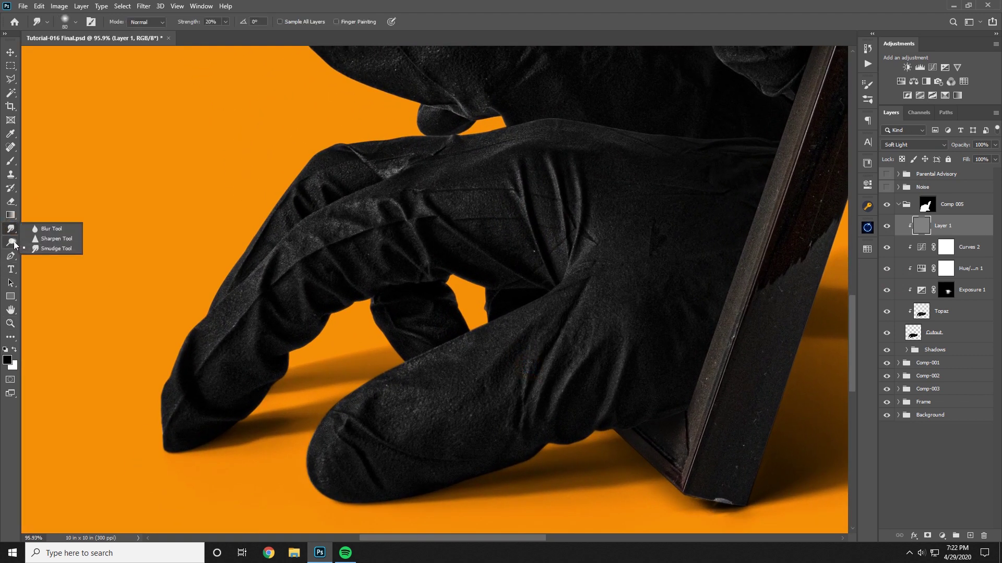
{"action": "left_click", "coordinate": [11, 243]}
{"action": "left_click", "coordinate": [35, 244]}
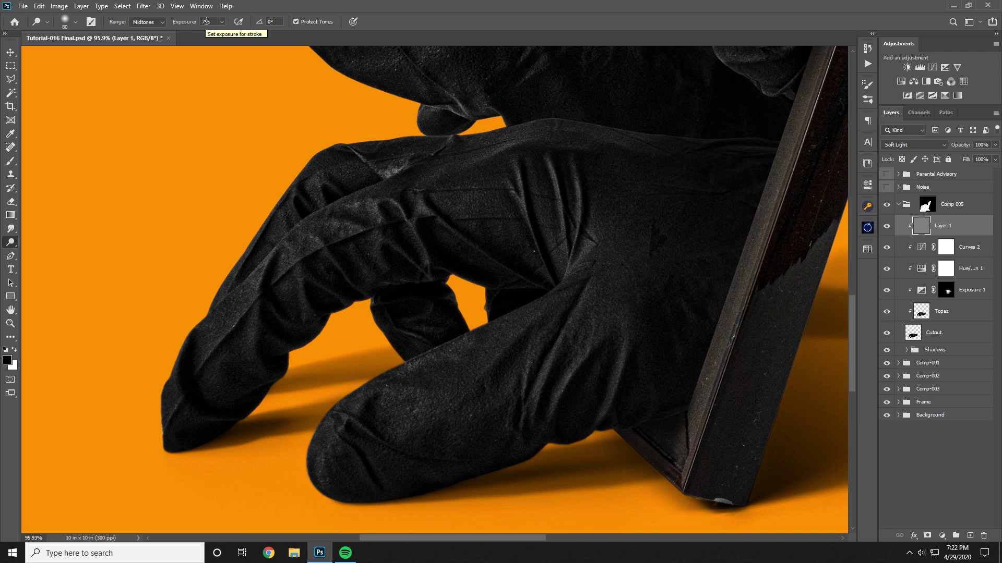
{"action": "key", "text": "bracketleft"}
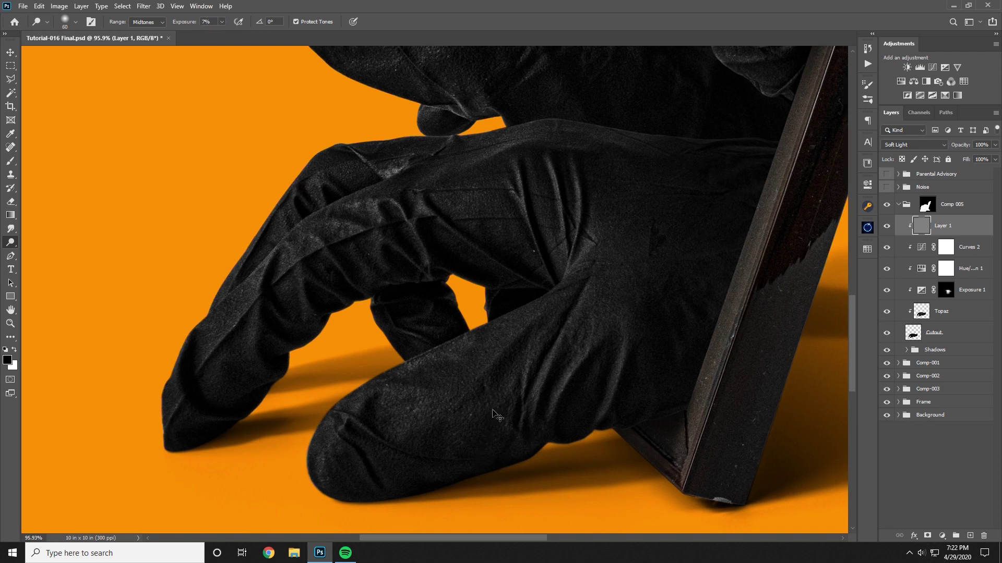
{"action": "key", "text": "ctrl+minus"}
{"action": "left_click_drag", "start_coordinate": [508, 388], "coordinate": [481, 427]}
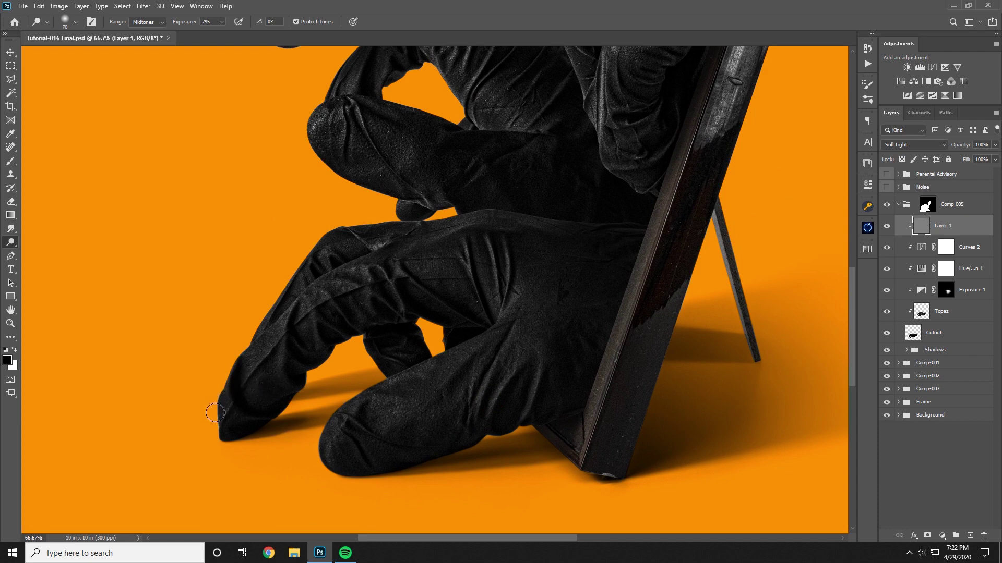
{"action": "mouse_move", "coordinate": [214, 413]}
{"action": "left_mouse_down"}
{"action": "mouse_move", "coordinate": [276, 333]}
{"action": "mouse_move", "coordinate": [381, 264]}
{"action": "mouse_move", "coordinate": [463, 229]}
{"action": "left_mouse_up"}
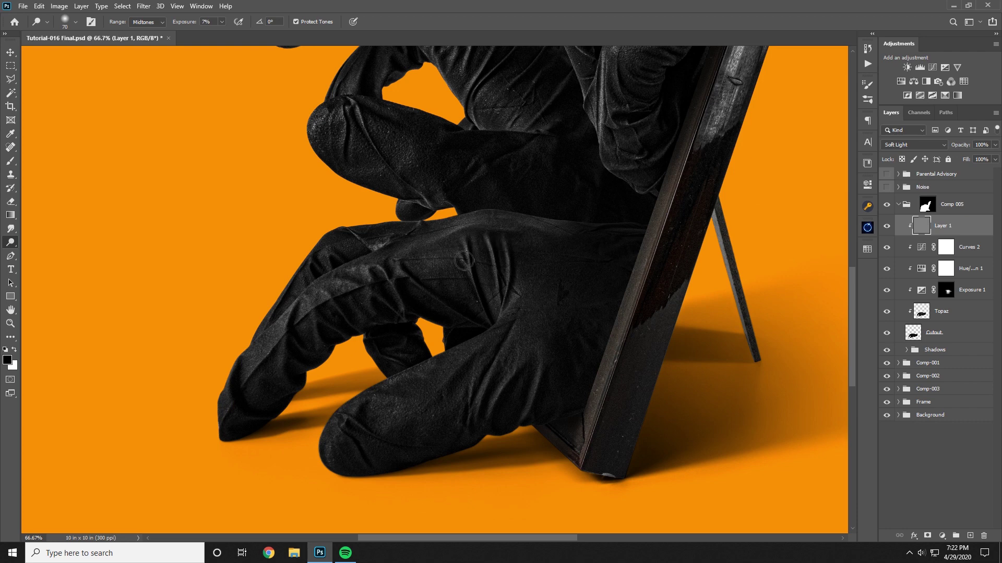
- Dodge the lower glove's thumb from its tip toward the back of the hand, refining its upper edge with a 40 px brush
{"action": "key", "text": "bracketright"}
{"action": "mouse_move", "coordinate": [340, 459]}
{"action": "left_mouse_down"}
{"action": "mouse_move", "coordinate": [348, 425]}
{"action": "mouse_move", "coordinate": [375, 402]}
{"action": "mouse_move", "coordinate": [534, 348]}
{"action": "mouse_move", "coordinate": [517, 335]}
{"action": "mouse_move", "coordinate": [566, 269]}
{"action": "mouse_move", "coordinate": [523, 249]}
{"action": "left_mouse_up"}
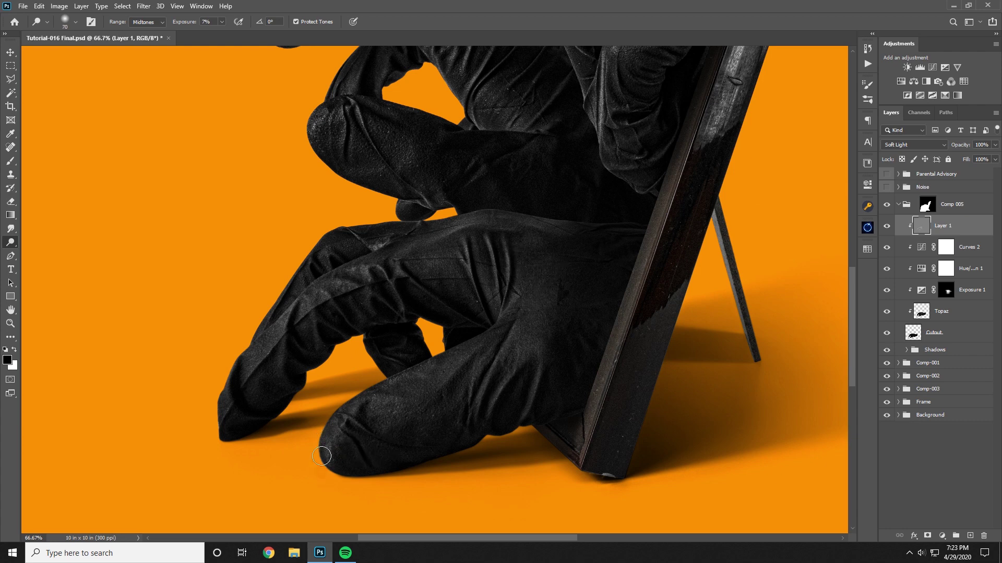
{"action": "mouse_move", "coordinate": [363, 407]}
{"action": "left_mouse_down"}
{"action": "mouse_move", "coordinate": [398, 405]}
{"action": "mouse_move", "coordinate": [408, 421]}
{"action": "mouse_move", "coordinate": [382, 422]}
{"action": "mouse_move", "coordinate": [433, 409]}
{"action": "mouse_move", "coordinate": [547, 338]}
{"action": "mouse_move", "coordinate": [415, 386]}
{"action": "left_mouse_up"}
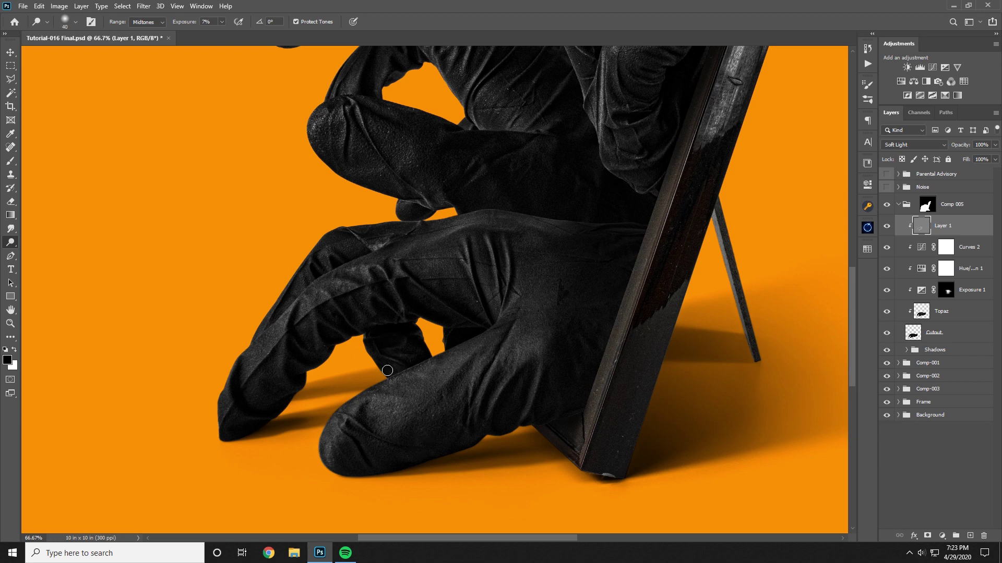
{"action": "left_click_drag", "start_coordinate": [387, 370], "coordinate": [366, 353]}
{"action": "left_click_drag", "start_coordinate": [382, 373], "coordinate": [488, 425]}
- Dodge the outer edge of the lower glove's long finger from fingertip to knuckle with a 40–45 px brush
{"action": "scroll", "coordinate": [486, 364], "scroll_direction": "down", "scroll_amount": 1}
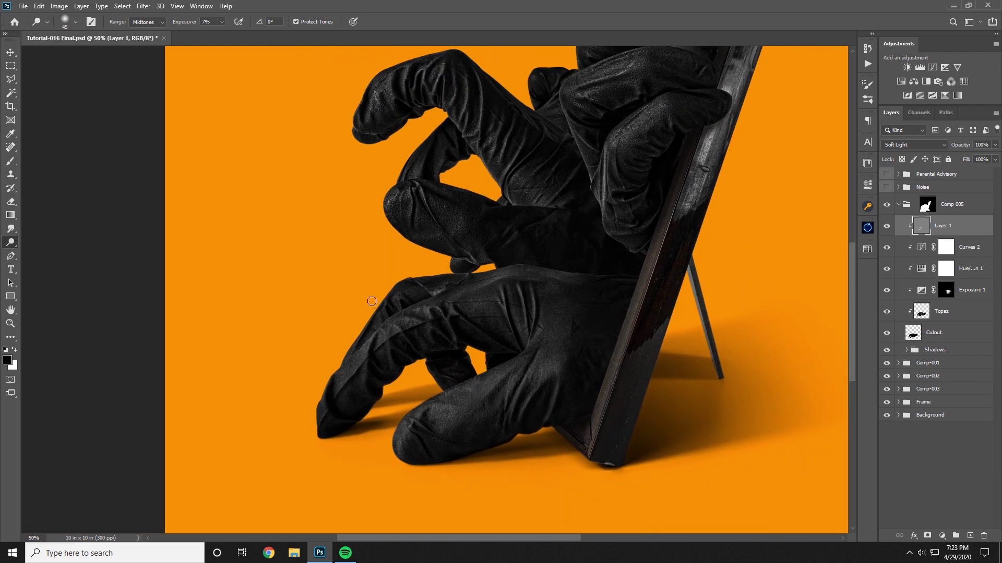
{"action": "left_click_drag", "start_coordinate": [347, 349], "coordinate": [353, 335]}
{"action": "mouse_move", "coordinate": [454, 275]}
{"action": "left_mouse_down"}
{"action": "mouse_move", "coordinate": [426, 275]}
{"action": "mouse_move", "coordinate": [490, 275]}
{"action": "mouse_move", "coordinate": [406, 289]}
{"action": "mouse_move", "coordinate": [471, 276]}
{"action": "left_mouse_up"}
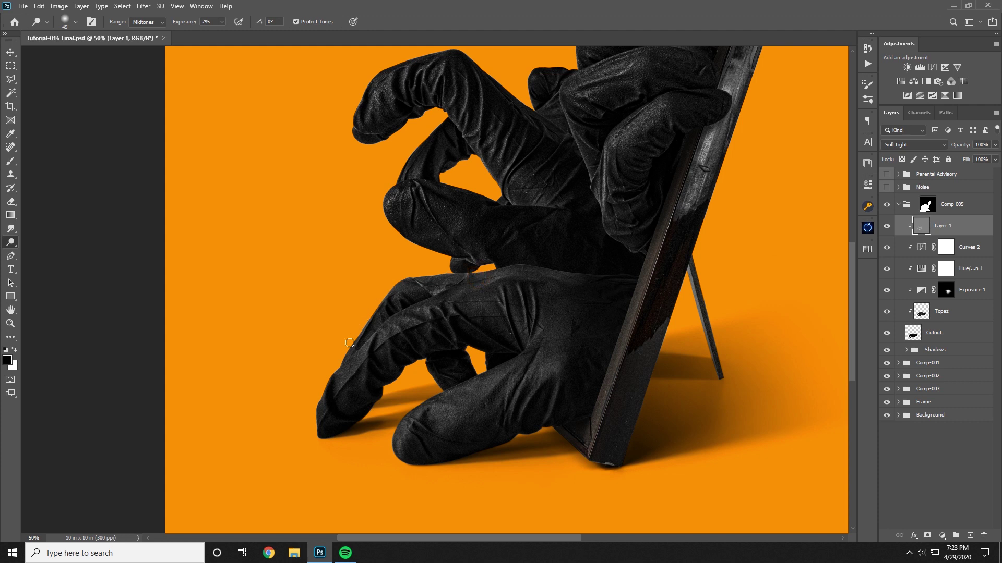
{"action": "left_click_drag", "start_coordinate": [348, 351], "coordinate": [401, 283]}
{"action": "left_click_drag", "start_coordinate": [317, 403], "coordinate": [314, 429]}
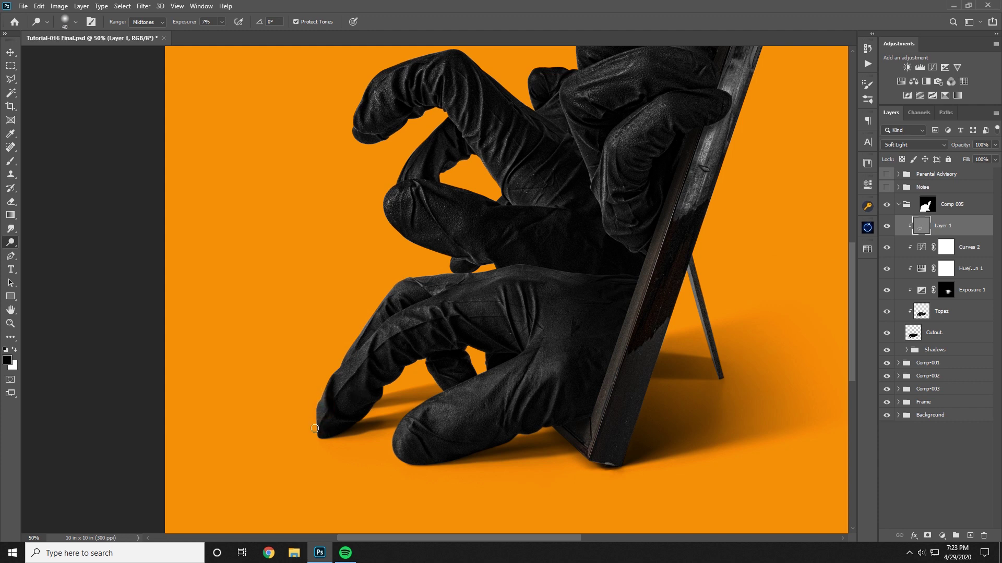
{"action": "left_click_drag", "start_coordinate": [340, 376], "coordinate": [375, 341]}
- Enlarge the Dodge brush to 100 px and brighten the folds on the back of the lower glove
{"action": "key", "text": "bracketright"}
{"action": "key", "text": "bracketright"}
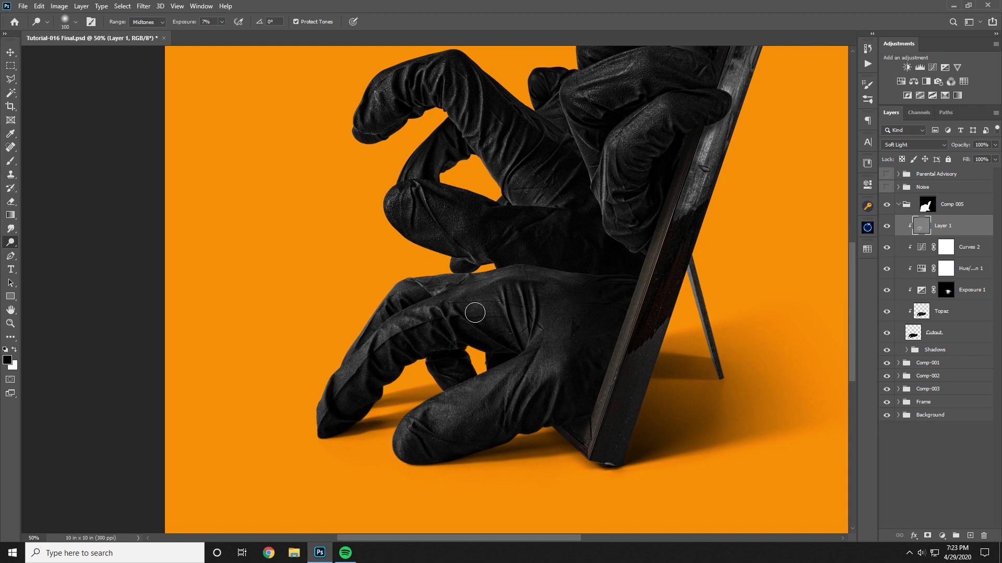
{"action": "left_click_drag", "start_coordinate": [472, 313], "coordinate": [471, 313]}
{"action": "key", "text": "ctrl+minus"}
{"action": "key", "text": "ctrl+minus"}
{"action": "key", "text": "ctrl+plus"}
{"action": "key", "text": "ctrl+plus"}
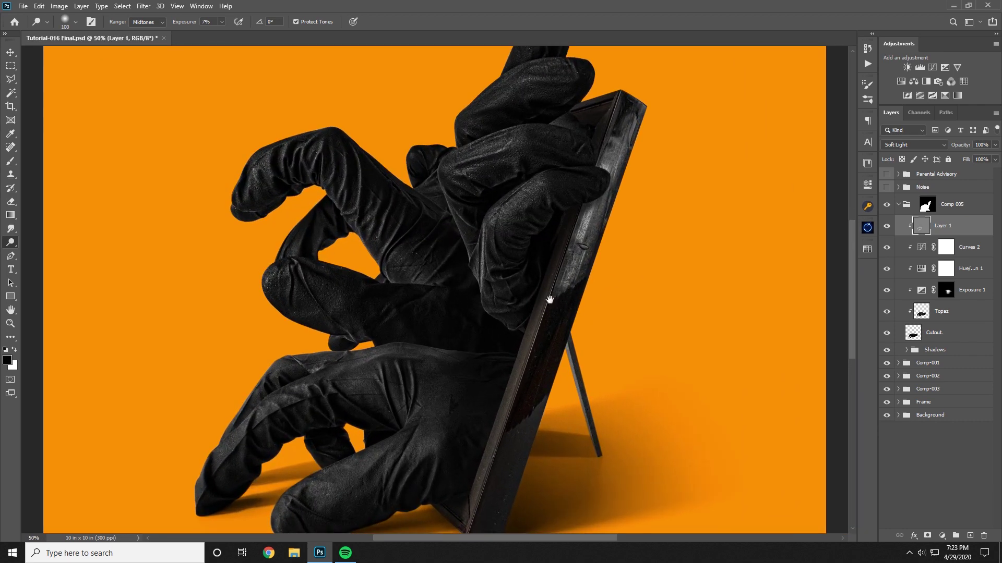
{"action": "left_click_drag", "start_coordinate": [472, 335], "coordinate": [547, 268]}
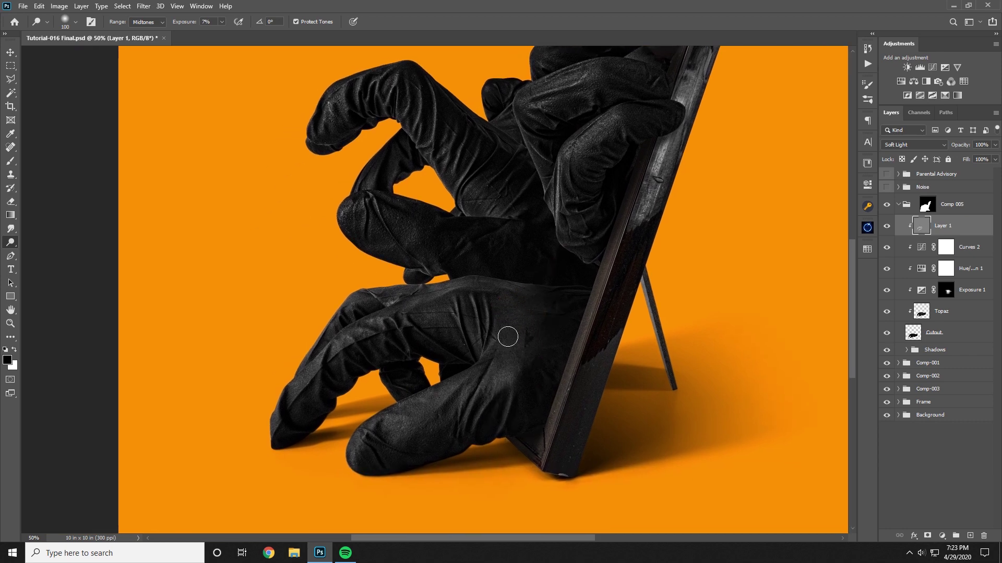
{"action": "left_click_drag", "start_coordinate": [483, 319], "coordinate": [488, 301]}
- Dodge broad highlights over the lower glove's thumb area and the end of its long finger with the 100 px brush
{"action": "left_click_drag", "start_coordinate": [512, 383], "coordinate": [625, 358]}
{"action": "mouse_move", "coordinate": [483, 391]}
{"action": "left_mouse_down"}
{"action": "mouse_move", "coordinate": [465, 409]}
{"action": "mouse_move", "coordinate": [476, 407]}
{"action": "mouse_move", "coordinate": [494, 437]}
{"action": "left_mouse_up"}
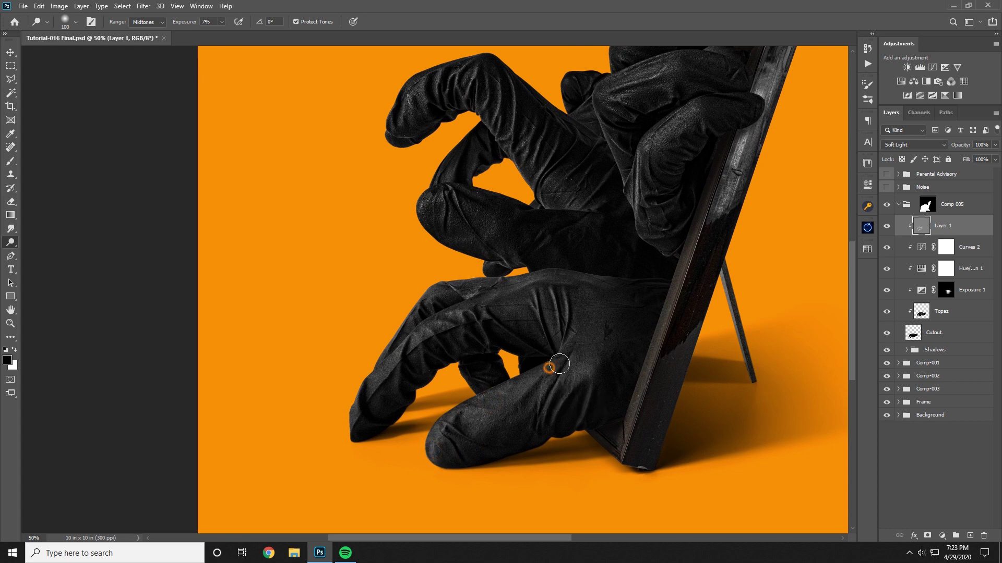
{"action": "left_click_drag", "start_coordinate": [573, 425], "coordinate": [561, 457]}
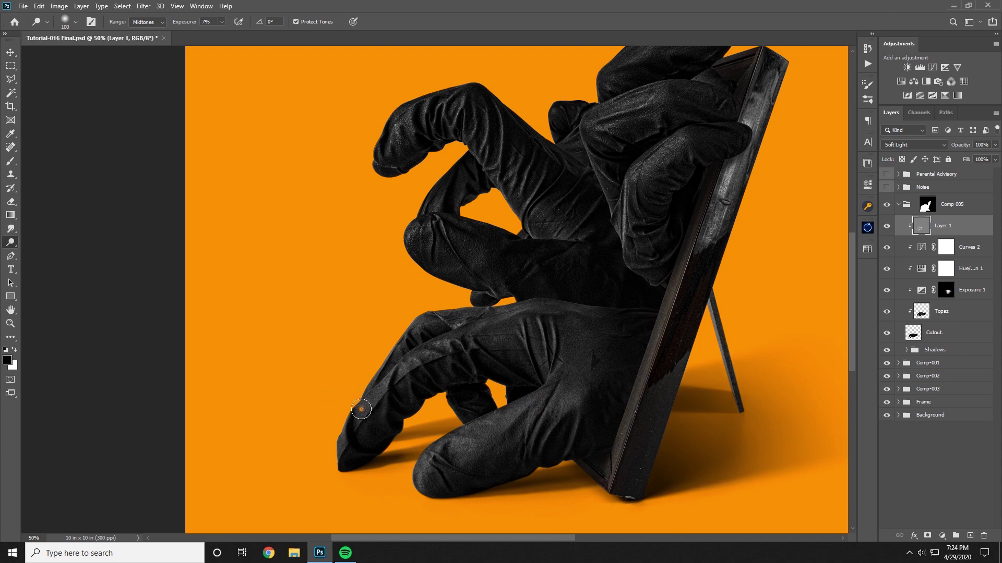
{"action": "mouse_move", "coordinate": [362, 408]}
{"action": "left_mouse_down"}
{"action": "mouse_move", "coordinate": [313, 480]}
{"action": "mouse_move", "coordinate": [344, 435]}
{"action": "left_mouse_up"}
- Hide Layer 1 to compare the lower glove with and without the dodging
{"action": "left_click", "coordinate": [10, 324]}
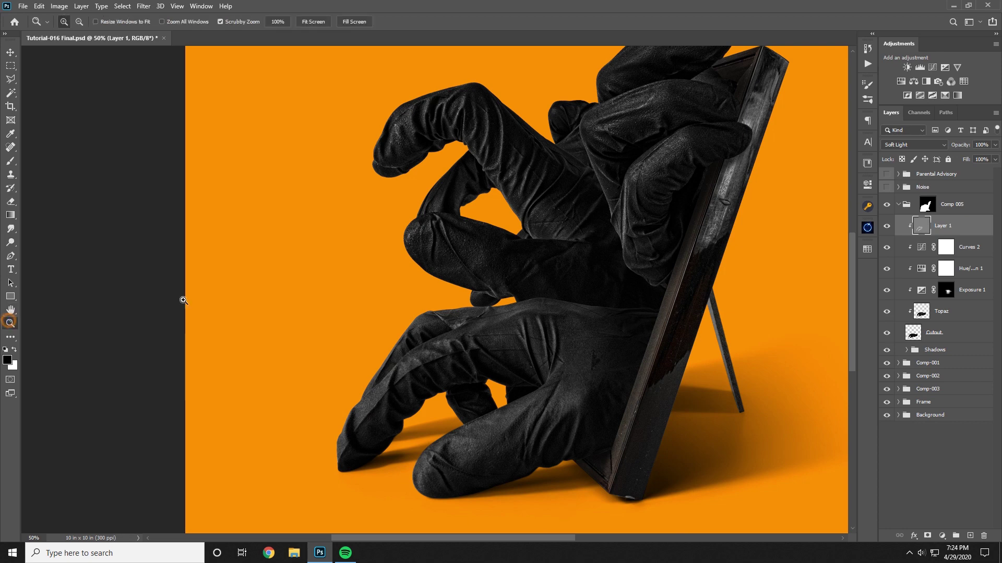
{"action": "left_click_drag", "start_coordinate": [642, 246], "coordinate": [583, 273]}
{"action": "left_click", "coordinate": [403, 385]}
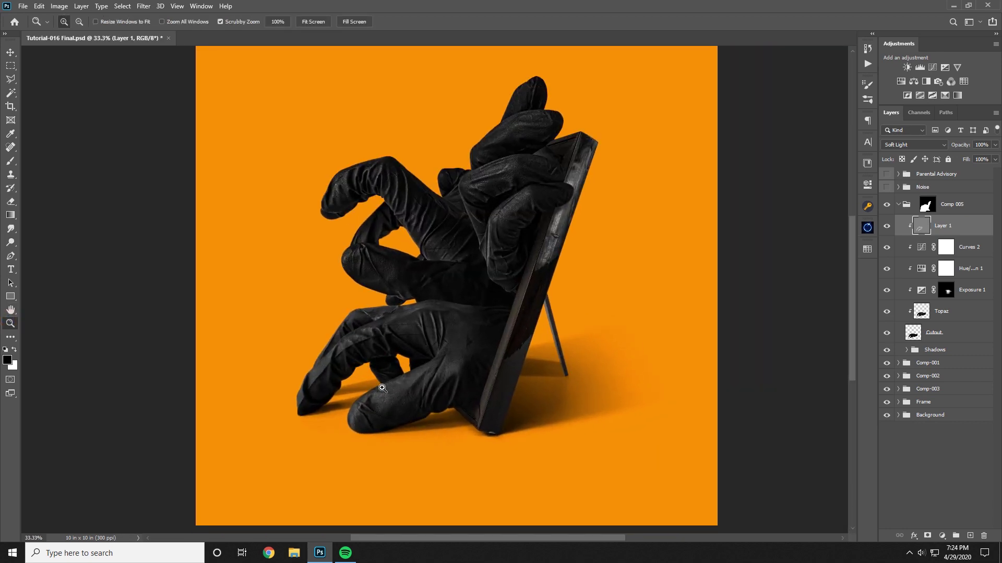
{"action": "left_click_drag", "start_coordinate": [382, 389], "coordinate": [404, 374]}
{"action": "left_click", "coordinate": [891, 226]}
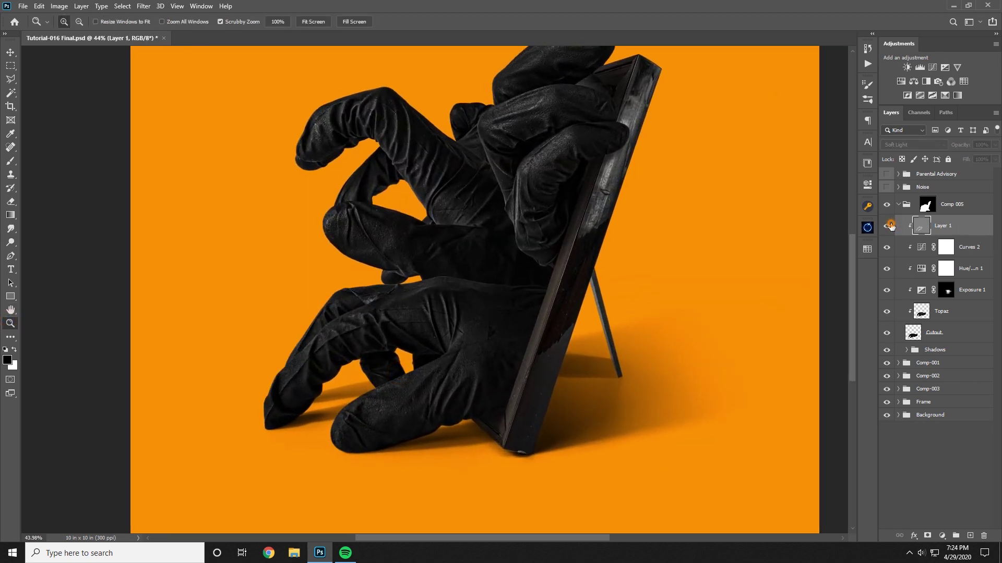
- Toggle Layer 1 in the Comp 005 group off and on to compare the lower hand with and without dodging
{"action": "left_click", "coordinate": [891, 226]}
{"action": "left_click", "coordinate": [890, 226]}
{"action": "left_click", "coordinate": [891, 226]}
{"action": "left_click", "coordinate": [890, 226]}
{"action": "left_click_drag", "start_coordinate": [457, 296], "coordinate": [432, 299]}
{"action": "left_click", "coordinate": [432, 301]}
{"action": "left_click", "coordinate": [886, 226]}
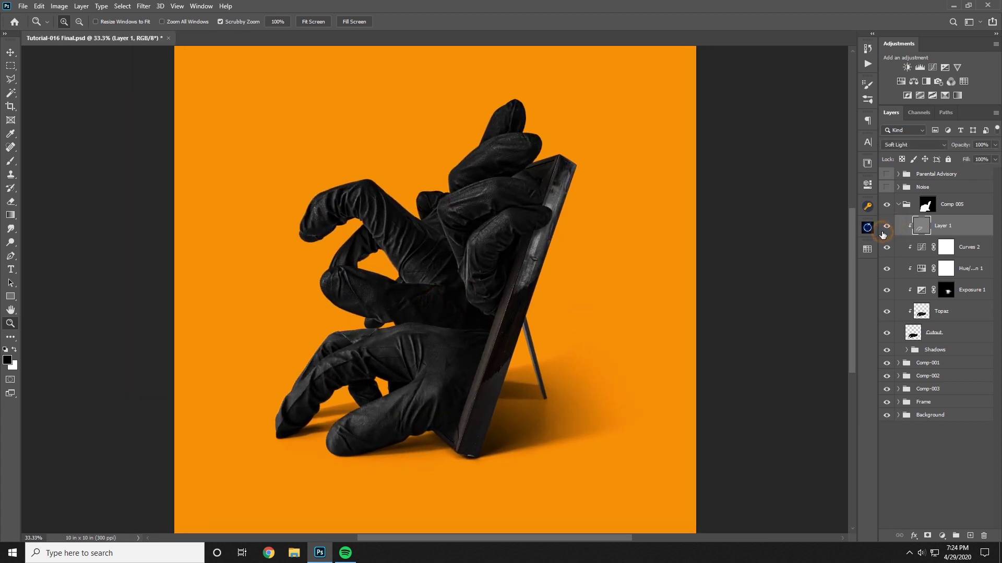
{"action": "left_click", "coordinate": [882, 232]}
{"action": "left_click", "coordinate": [882, 232]}
- Rename Layer 1 in Comp 005 as Dodge and collapse the group
{"action": "double_click", "coordinate": [934, 226]}
{"action": "type", "text": "Dodge"}
{"action": "key", "text": "Return"}
{"action": "left_click", "coordinate": [898, 205]}
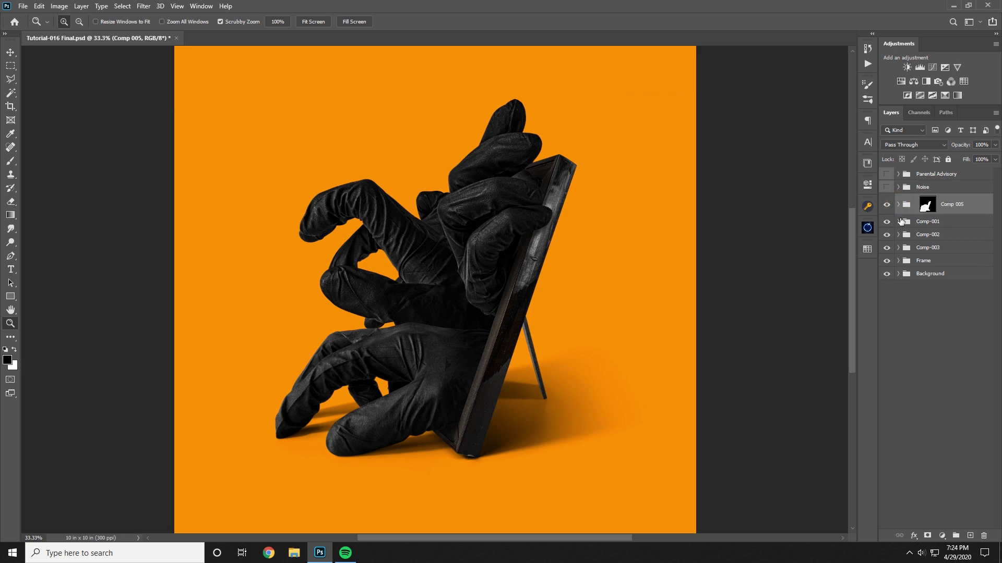
- Add a new layer above the Curves adjustment in the Comp-001 group and make it a clipping mask
{"action": "left_click", "coordinate": [898, 222]}
{"action": "left_click", "coordinate": [958, 241]}
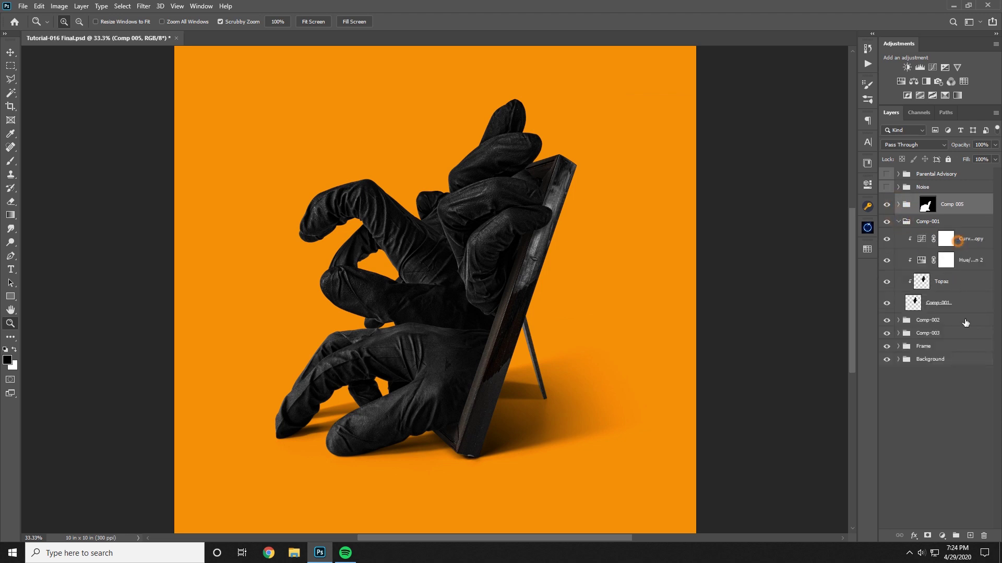
{"action": "left_click", "coordinate": [970, 536]}
{"action": "right_click", "coordinate": [962, 246]}
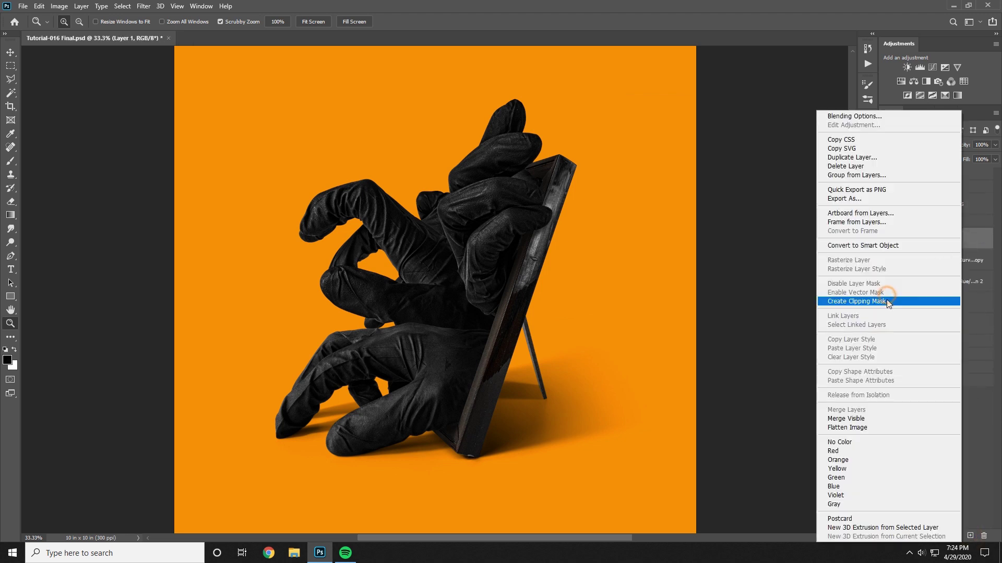
{"action": "left_click", "coordinate": [887, 301]}
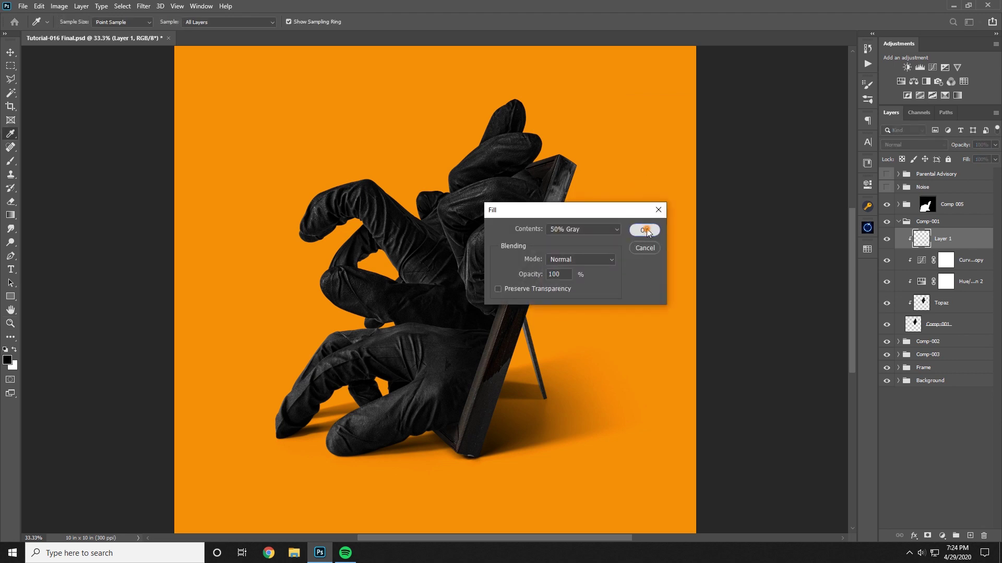
- Fill the new Comp-001 layer with 50% Gray and set its blend mode to Soft Light
{"action": "left_click", "coordinate": [643, 228]}
{"action": "left_click", "coordinate": [912, 146]}
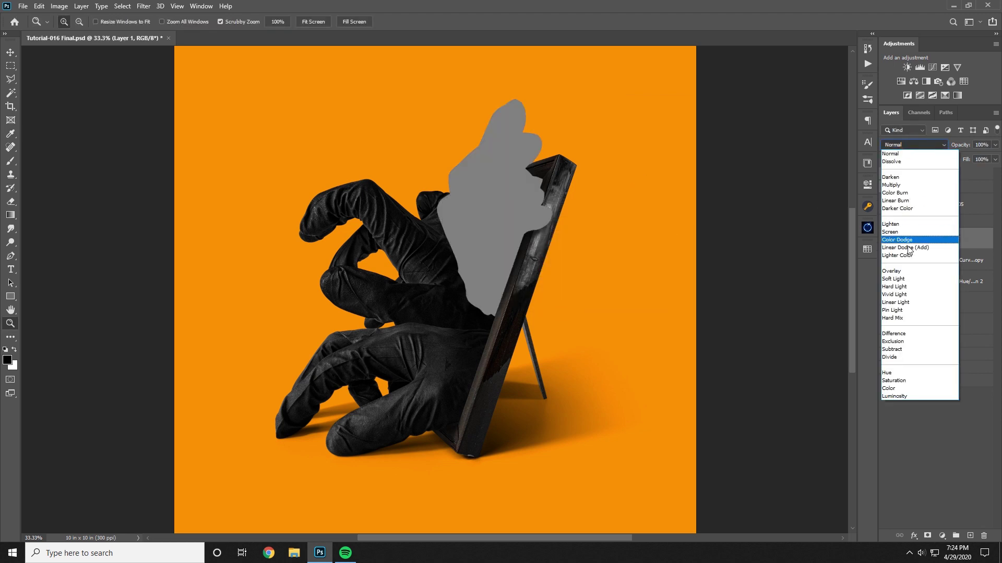
{"action": "left_click", "coordinate": [894, 282]}
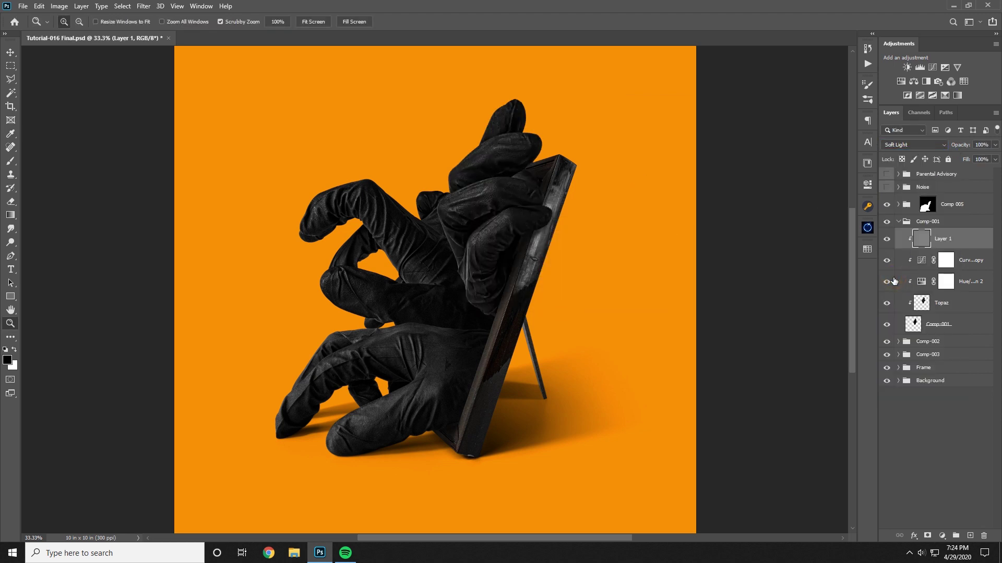
- Brighten the edges and folds of the upper hand's fingers on the gray layer using the Dodge tool with a small soft brush
{"action": "left_click_drag", "start_coordinate": [532, 176], "coordinate": [585, 203]}
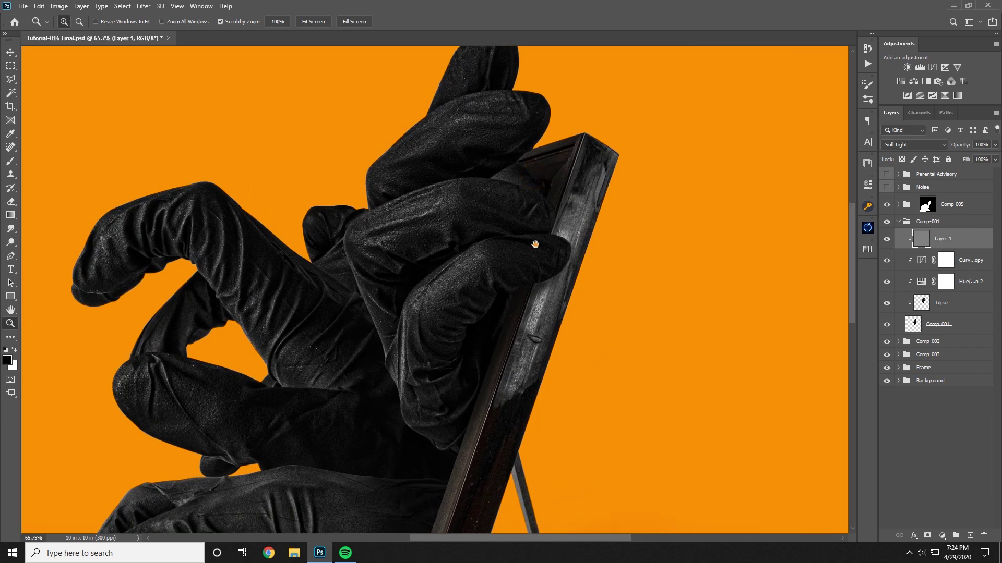
{"action": "left_click_drag", "start_coordinate": [536, 245], "coordinate": [593, 293]}
{"action": "left_click", "coordinate": [11, 243]}
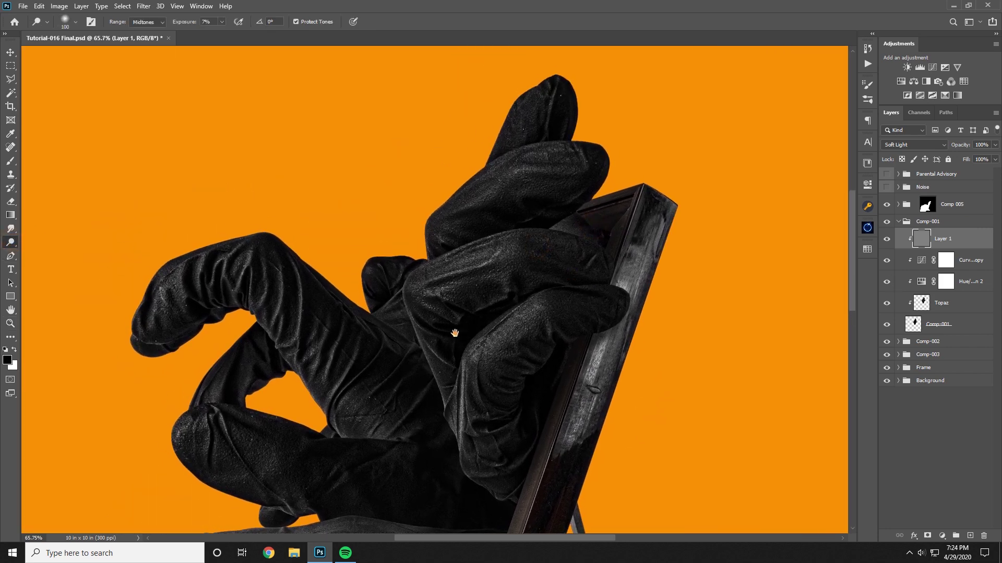
{"action": "left_click_drag", "start_coordinate": [454, 336], "coordinate": [457, 321]}
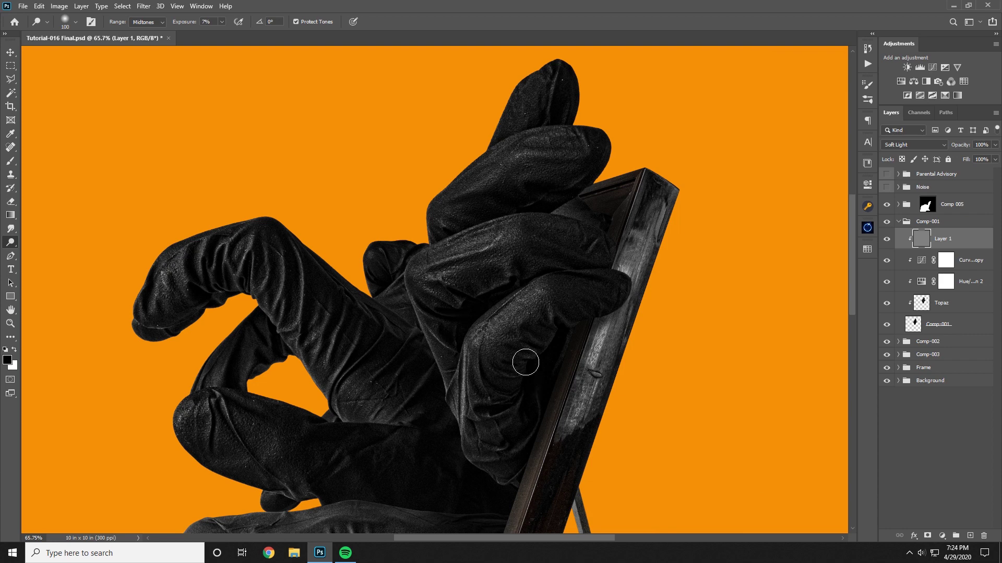
{"action": "key", "text": "["}
{"action": "key", "text": "["}
{"action": "key", "text": "["}
{"action": "mouse_move", "coordinate": [469, 453]}
{"action": "left_mouse_down"}
{"action": "mouse_move", "coordinate": [480, 343]}
{"action": "mouse_move", "coordinate": [542, 297]}
{"action": "mouse_move", "coordinate": [485, 346]}
{"action": "mouse_move", "coordinate": [458, 463]}
{"action": "mouse_move", "coordinate": [469, 406]}
{"action": "mouse_move", "coordinate": [442, 405]}
{"action": "mouse_move", "coordinate": [414, 258]}
{"action": "mouse_move", "coordinate": [410, 288]}
{"action": "mouse_move", "coordinate": [466, 235]}
{"action": "mouse_move", "coordinate": [483, 237]}
{"action": "mouse_move", "coordinate": [428, 278]}
{"action": "left_mouse_up"}
{"action": "key", "text": "["}
{"action": "key", "text": "["}
{"action": "key", "text": "]"}
{"action": "mouse_move", "coordinate": [449, 431]}
{"action": "left_mouse_down"}
{"action": "mouse_move", "coordinate": [428, 339]}
{"action": "mouse_move", "coordinate": [439, 265]}
{"action": "mouse_move", "coordinate": [513, 237]}
{"action": "mouse_move", "coordinate": [459, 227]}
{"action": "mouse_move", "coordinate": [437, 202]}
{"action": "mouse_move", "coordinate": [434, 233]}
{"action": "mouse_move", "coordinate": [436, 200]}
{"action": "mouse_move", "coordinate": [496, 158]}
{"action": "mouse_move", "coordinate": [427, 238]}
{"action": "mouse_move", "coordinate": [434, 217]}
{"action": "mouse_move", "coordinate": [430, 236]}
{"action": "mouse_move", "coordinate": [433, 221]}
{"action": "mouse_move", "coordinate": [434, 232]}
{"action": "mouse_move", "coordinate": [498, 170]}
{"action": "mouse_move", "coordinate": [528, 160]}
{"action": "mouse_move", "coordinate": [520, 146]}
{"action": "mouse_move", "coordinate": [488, 156]}
{"action": "mouse_move", "coordinate": [469, 180]}
{"action": "mouse_move", "coordinate": [533, 162]}
{"action": "mouse_move", "coordinate": [493, 172]}
{"action": "mouse_move", "coordinate": [499, 132]}
{"action": "mouse_move", "coordinate": [490, 132]}
{"action": "mouse_move", "coordinate": [508, 106]}
{"action": "mouse_move", "coordinate": [491, 138]}
{"action": "mouse_move", "coordinate": [517, 110]}
{"action": "mouse_move", "coordinate": [491, 125]}
{"action": "mouse_move", "coordinate": [493, 140]}
{"action": "mouse_move", "coordinate": [478, 152]}
{"action": "mouse_move", "coordinate": [501, 132]}
{"action": "left_mouse_up"}
{"action": "key", "text": "]"}
{"action": "key", "text": "]"}
{"action": "key", "text": "["}
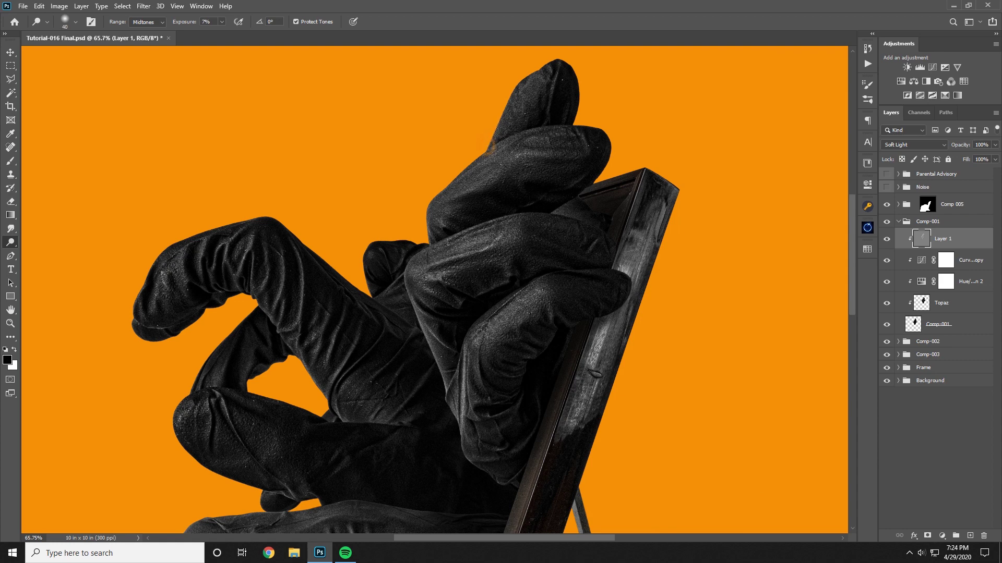
- Dodge broader highlights along the upper hand's fingers with a 100 px brush and compare the layer off and on
{"action": "key", "text": "ctrl+minus"}
{"action": "key", "text": "ctrl+minus"}
{"action": "key", "text": "ctrl+minus"}
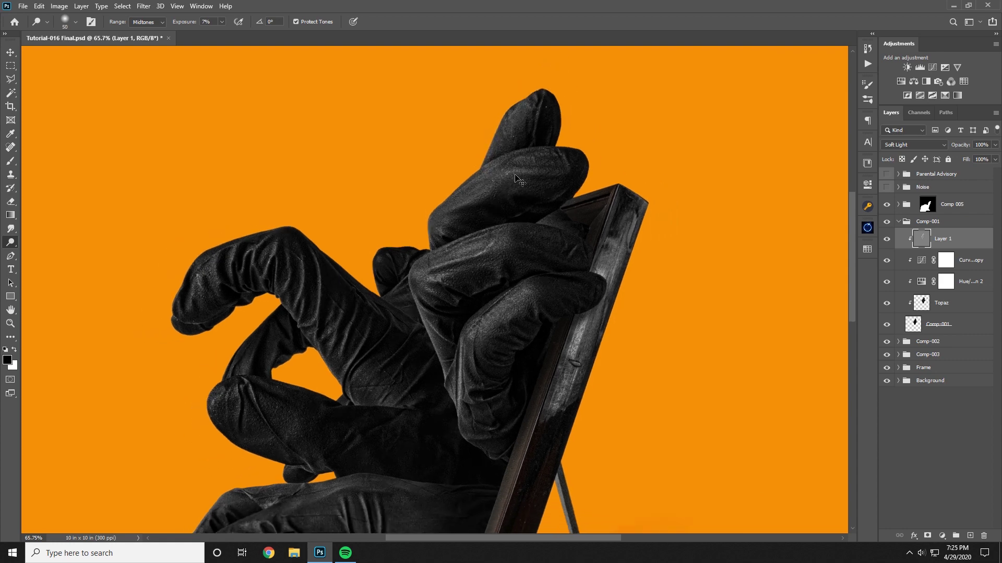
{"action": "key", "text": "ctrl+plus"}
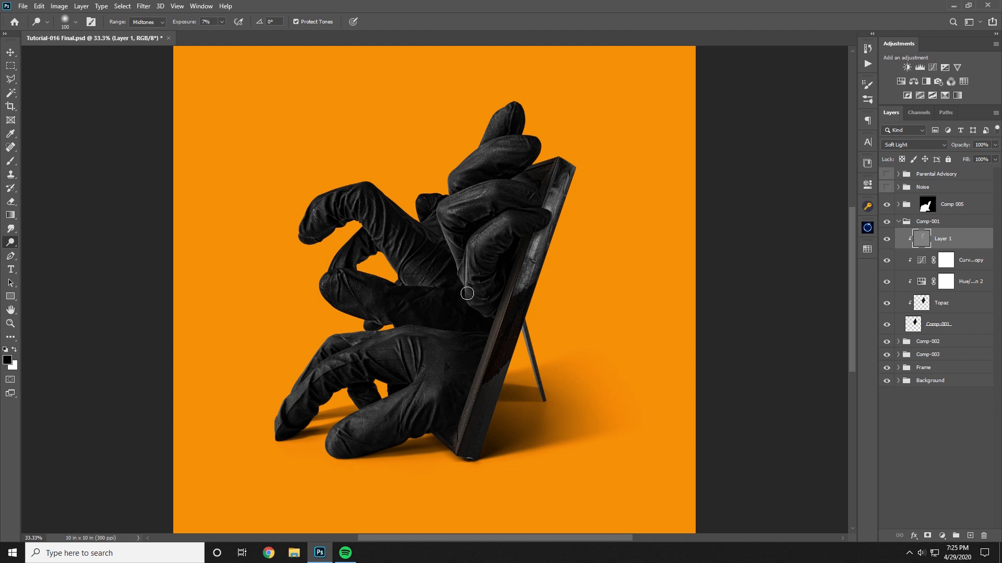
{"action": "left_click_drag", "start_coordinate": [472, 275], "coordinate": [481, 271]}
{"action": "left_click_drag", "start_coordinate": [439, 218], "coordinate": [437, 211]}
{"action": "mouse_move", "coordinate": [472, 171]}
{"action": "left_mouse_down"}
{"action": "mouse_move", "coordinate": [518, 141]}
{"action": "mouse_move", "coordinate": [478, 139]}
{"action": "mouse_move", "coordinate": [512, 111]}
{"action": "left_mouse_up"}
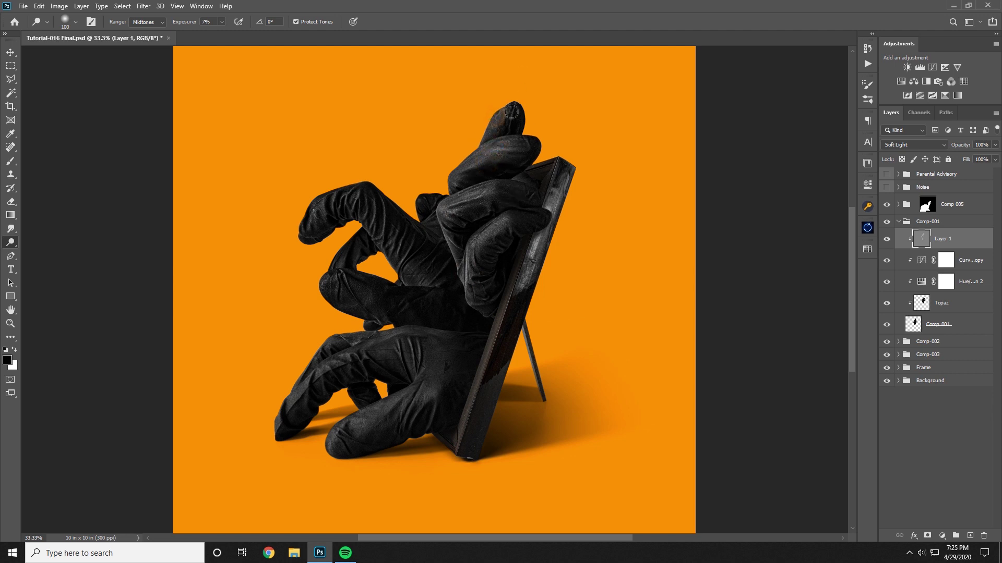
{"action": "left_click", "coordinate": [884, 243]}
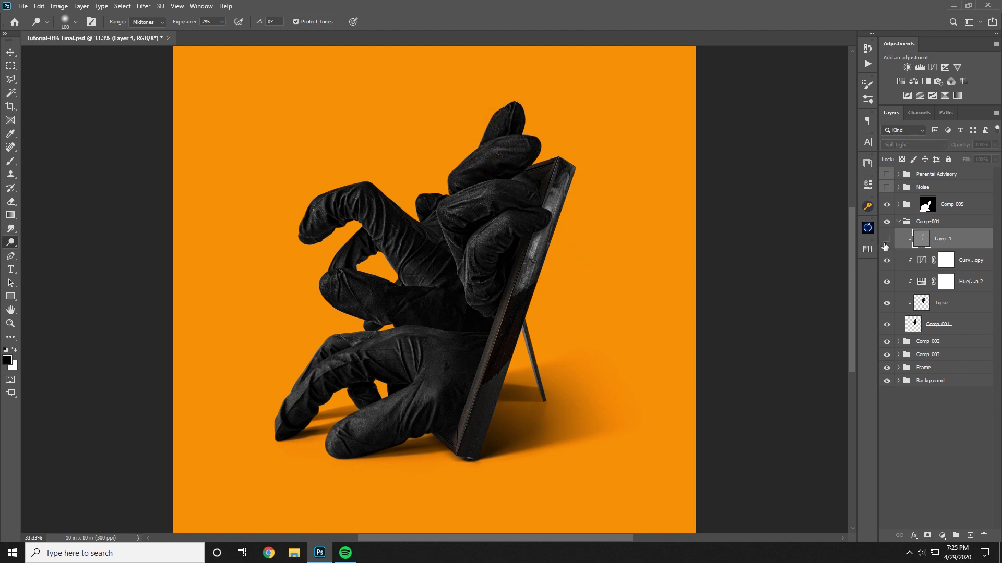
{"action": "left_click", "coordinate": [882, 245]}
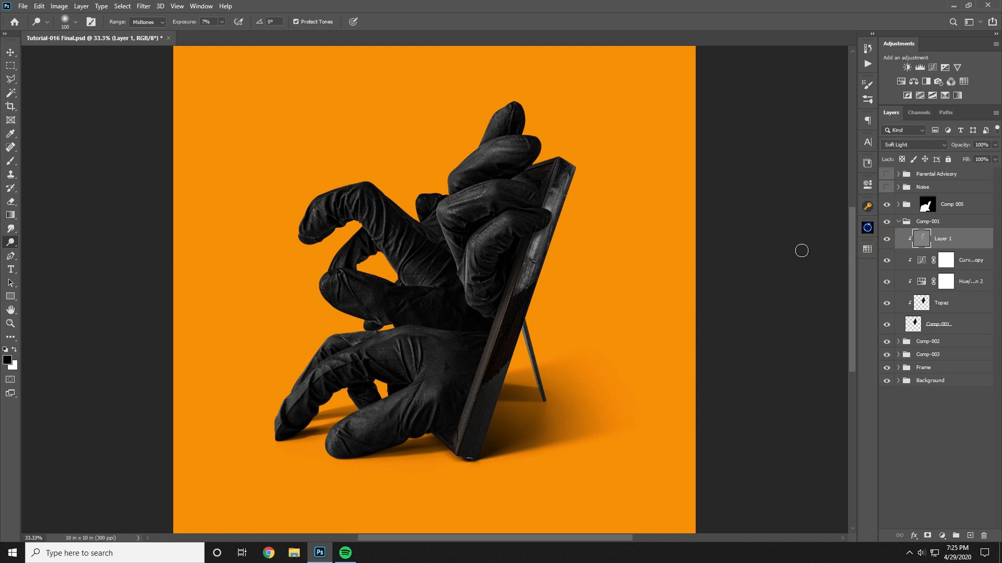
- Rename the gray layer in Comp-001 as Dodge and collapse the group
{"action": "double_click", "coordinate": [943, 238]}
{"action": "type", "text": "Dodge"}
{"action": "key", "text": "Return"}
{"action": "left_click", "coordinate": [897, 223]}
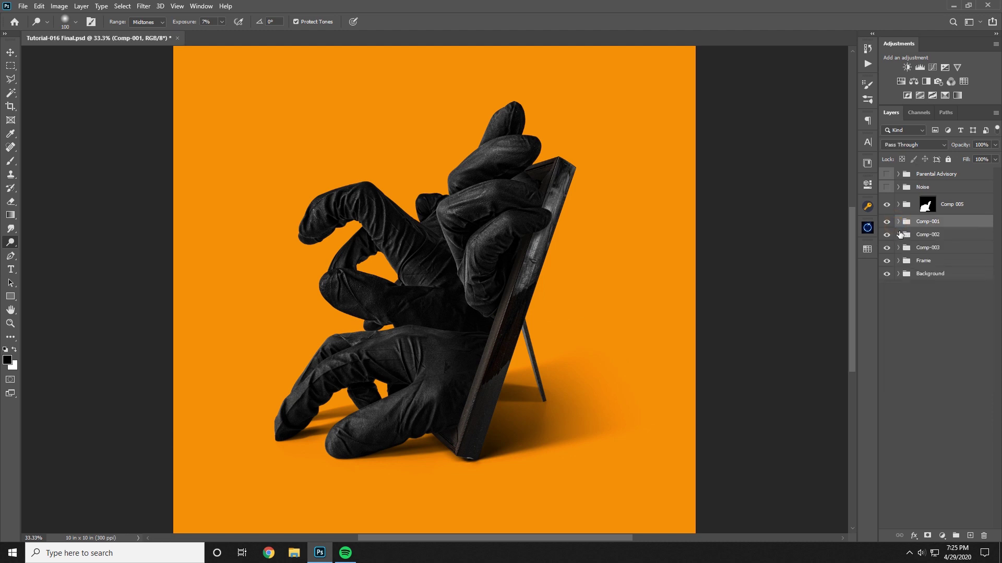
- Add a new layer above the Curves adjustment in the Comp-002 group and make it a clipping mask
{"action": "left_click", "coordinate": [899, 235]}
{"action": "left_click", "coordinate": [975, 253]}
{"action": "left_click", "coordinate": [970, 536]}
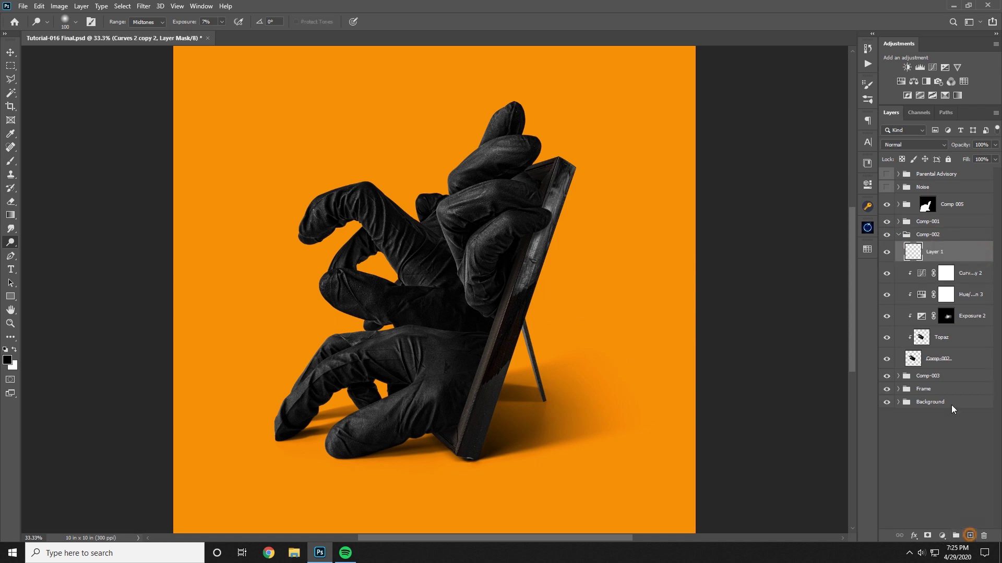
{"action": "right_click", "coordinate": [958, 249]}
{"action": "left_click", "coordinate": [855, 295]}
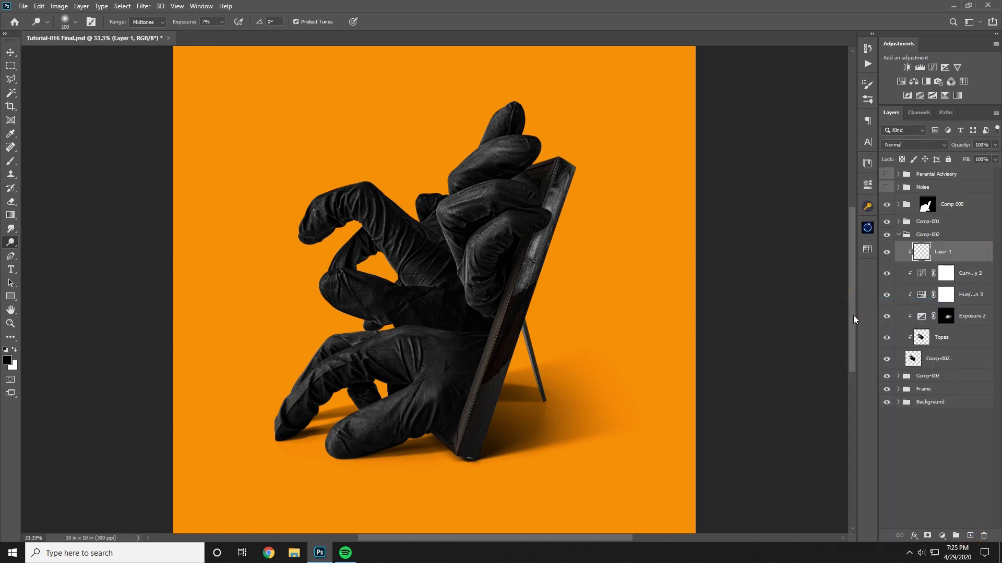
- Fill the new Comp-002 layer with 50% Gray and set its blend mode to Soft Light
{"action": "key", "text": "shift+F5"}
{"action": "left_click", "coordinate": [645, 229]}
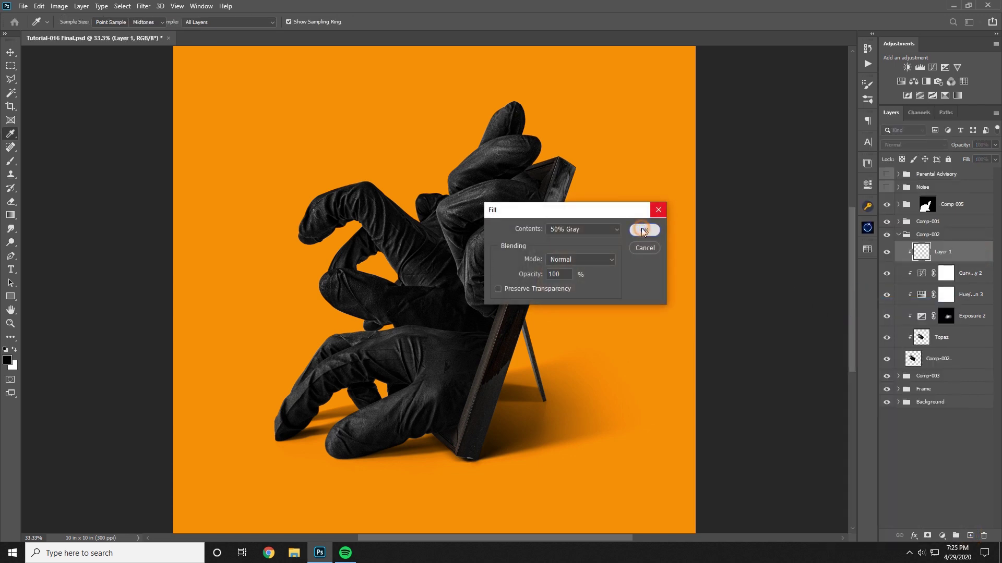
{"action": "left_click", "coordinate": [913, 145]}
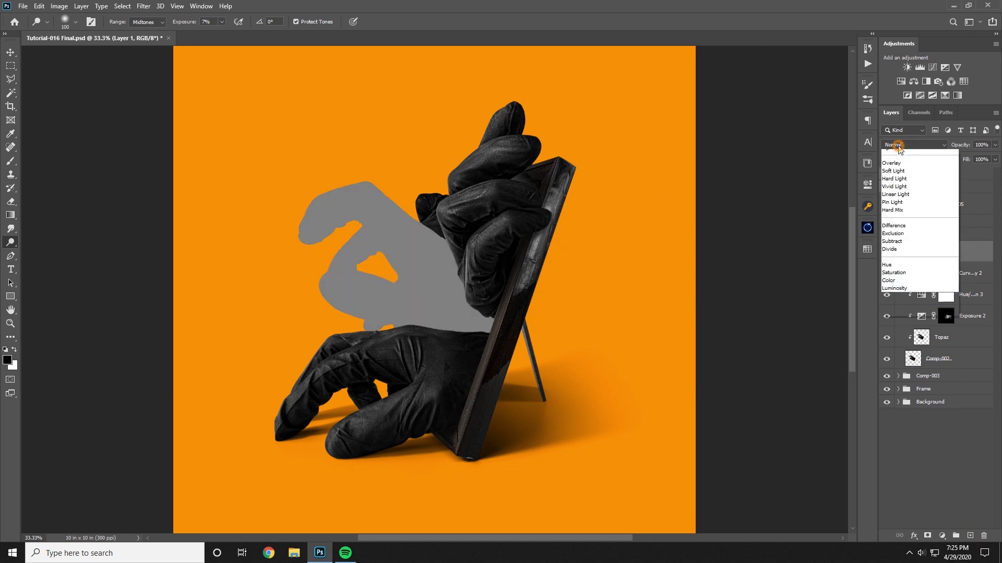
{"action": "left_click", "coordinate": [899, 279]}
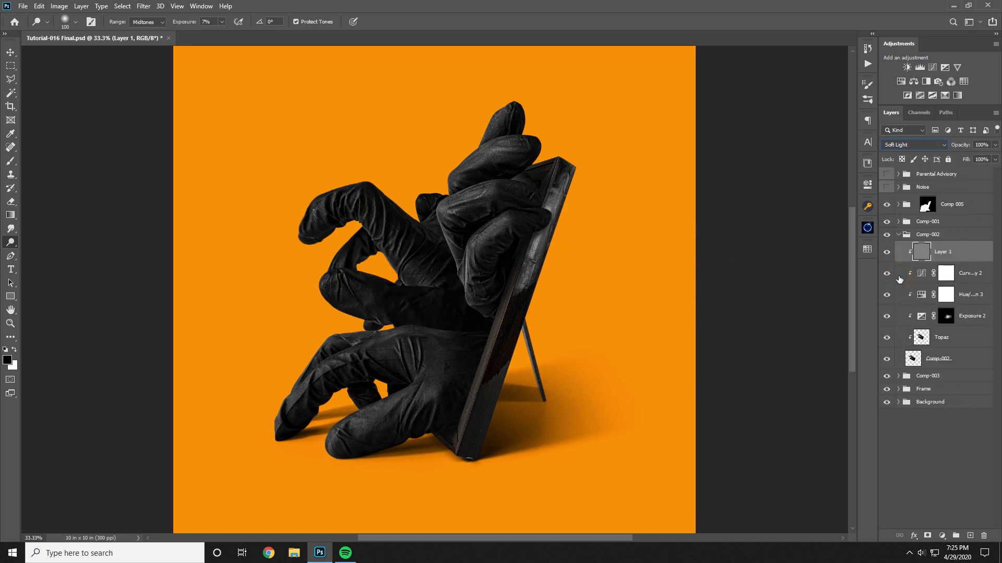
- Dodge the knuckle and thin outer edges of the middle hand's lower bent finger with a reduced brush
{"action": "left_click", "coordinate": [8, 323]}
{"action": "left_click_drag", "start_coordinate": [352, 224], "coordinate": [437, 239]}
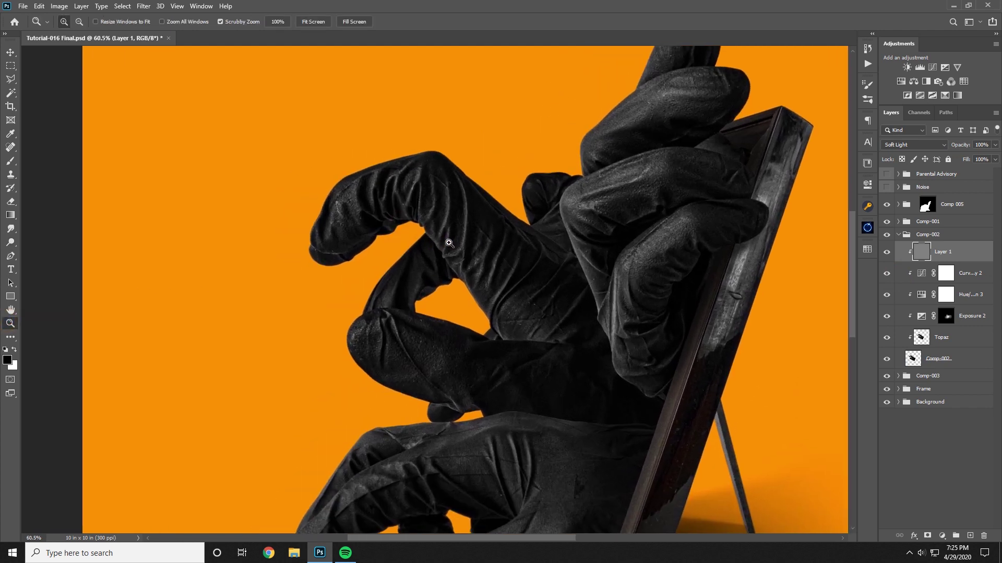
{"action": "left_click", "coordinate": [11, 243]}
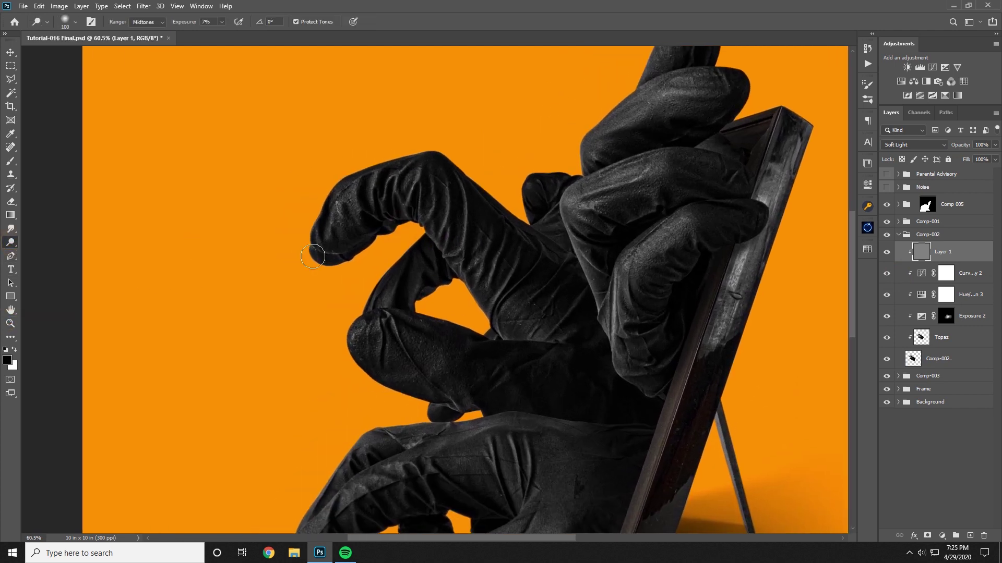
{"action": "key", "text": "["}
{"action": "mouse_move", "coordinate": [365, 339]}
{"action": "left_mouse_down"}
{"action": "mouse_move", "coordinate": [352, 341]}
{"action": "mouse_move", "coordinate": [374, 329]}
{"action": "left_mouse_up"}
{"action": "key", "text": "["}
{"action": "left_click_drag", "start_coordinate": [506, 355], "coordinate": [487, 349]}
{"action": "key", "text": "]"}
{"action": "mouse_move", "coordinate": [358, 347]}
{"action": "left_mouse_down"}
{"action": "mouse_move", "coordinate": [367, 329]}
{"action": "mouse_move", "coordinate": [403, 319]}
{"action": "mouse_move", "coordinate": [347, 341]}
{"action": "mouse_move", "coordinate": [370, 332]}
{"action": "mouse_move", "coordinate": [382, 297]}
{"action": "mouse_move", "coordinate": [381, 288]}
{"action": "mouse_move", "coordinate": [370, 297]}
{"action": "mouse_move", "coordinate": [376, 282]}
{"action": "mouse_move", "coordinate": [417, 244]}
{"action": "mouse_move", "coordinate": [361, 311]}
{"action": "left_mouse_up"}
{"action": "key", "text": "["}
{"action": "key", "text": "["}
{"action": "key", "text": "["}
{"action": "key", "text": "["}
{"action": "key", "text": "["}
{"action": "key", "text": "["}
{"action": "key", "text": "["}
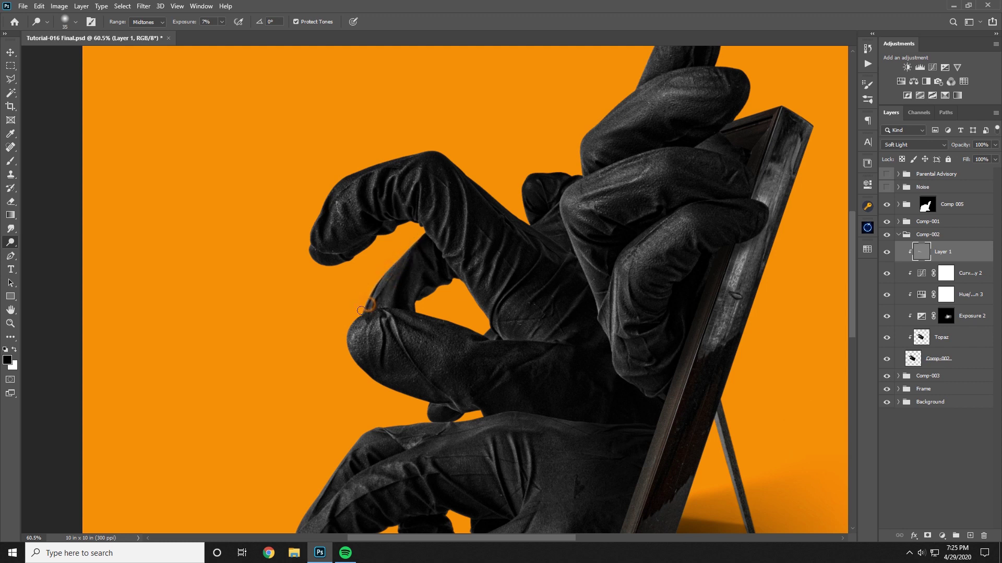
{"action": "mouse_move", "coordinate": [402, 262]}
{"action": "left_mouse_down"}
{"action": "mouse_move", "coordinate": [376, 288]}
{"action": "mouse_move", "coordinate": [424, 242]}
{"action": "mouse_move", "coordinate": [389, 273]}
{"action": "left_mouse_up"}
- Dodge the middle hand from the lower finger toward the frame and along the upper finger's tip with an enlarged brush
{"action": "key", "text": "]"}
{"action": "key", "text": "]"}
{"action": "key", "text": "]"}
{"action": "key", "text": "]"}
{"action": "key", "text": "]"}
{"action": "key", "text": "]"}
{"action": "key", "text": "]"}
{"action": "key", "text": "]"}
{"action": "key", "text": "]"}
{"action": "key", "text": "["}
{"action": "mouse_move", "coordinate": [427, 326]}
{"action": "left_mouse_down"}
{"action": "mouse_move", "coordinate": [530, 366]}
{"action": "mouse_move", "coordinate": [571, 357]}
{"action": "left_mouse_up"}
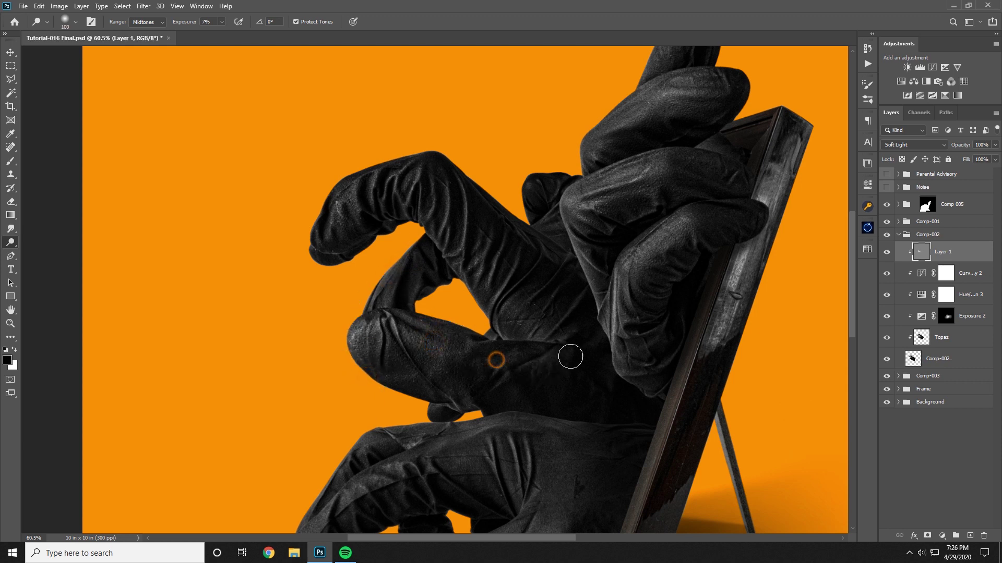
{"action": "left_click_drag", "start_coordinate": [317, 242], "coordinate": [338, 196]}
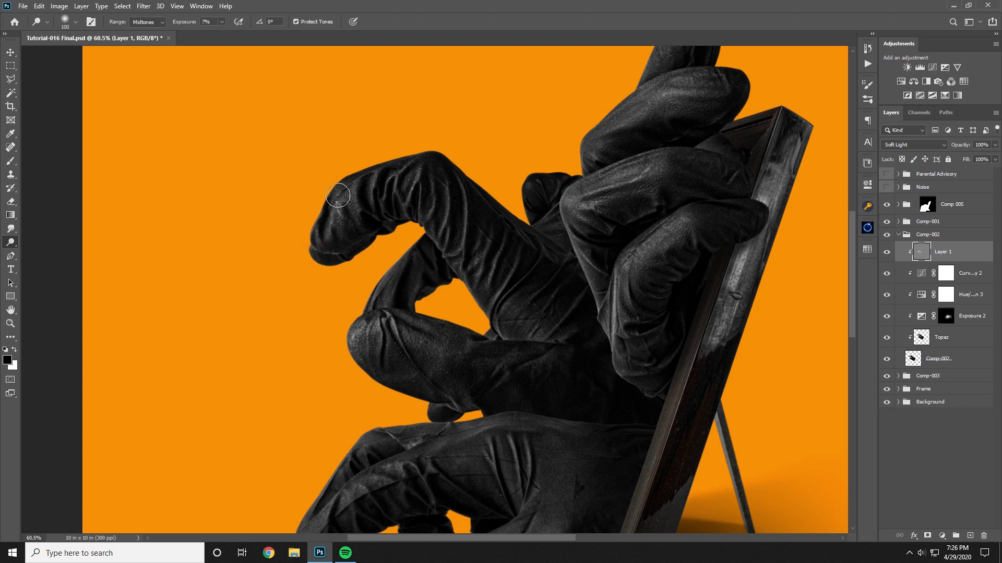
{"action": "key", "text": "["}
{"action": "key", "text": "["}
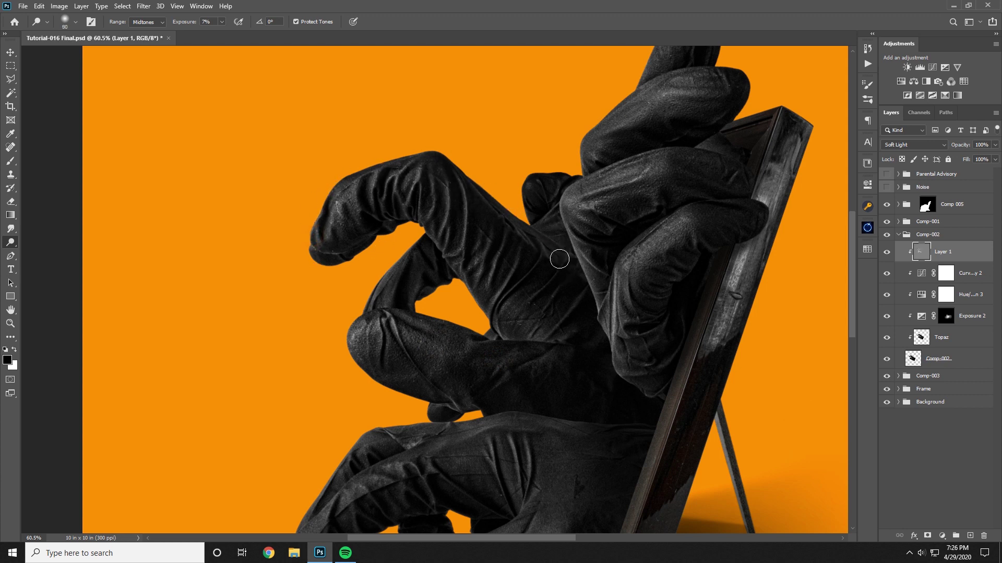
- Dodge broad highlights along the middle hand's upper curled finger, from its base to the tip, with brushes up to 150 px
{"action": "key", "text": "ctrl+minus"}
{"action": "key", "text": "ctrl+minus"}
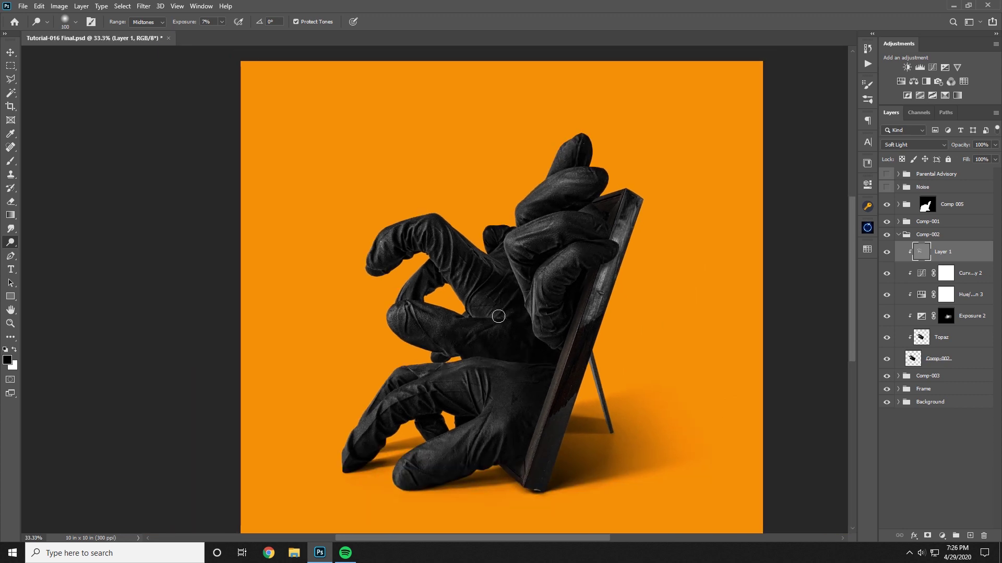
{"action": "key", "text": "bracketright"}
{"action": "key", "text": "bracketright"}
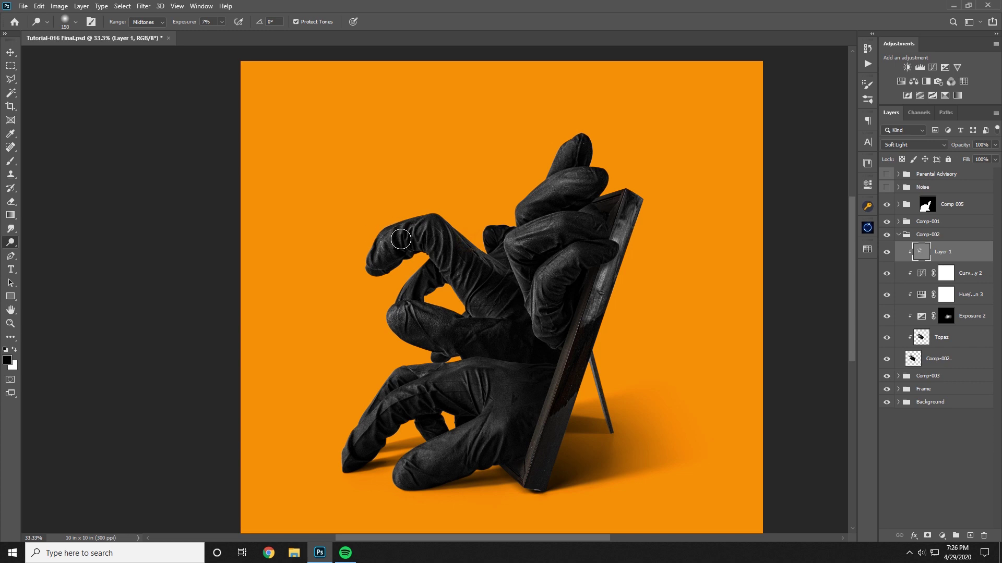
{"action": "mouse_move", "coordinate": [464, 279]}
{"action": "left_mouse_down"}
{"action": "mouse_move", "coordinate": [454, 268]}
{"action": "mouse_move", "coordinate": [457, 229]}
{"action": "mouse_move", "coordinate": [467, 258]}
{"action": "mouse_move", "coordinate": [432, 233]}
{"action": "mouse_move", "coordinate": [383, 222]}
{"action": "left_mouse_up"}
{"action": "key", "text": "bracketleft"}
{"action": "left_click_drag", "start_coordinate": [407, 216], "coordinate": [379, 230]}
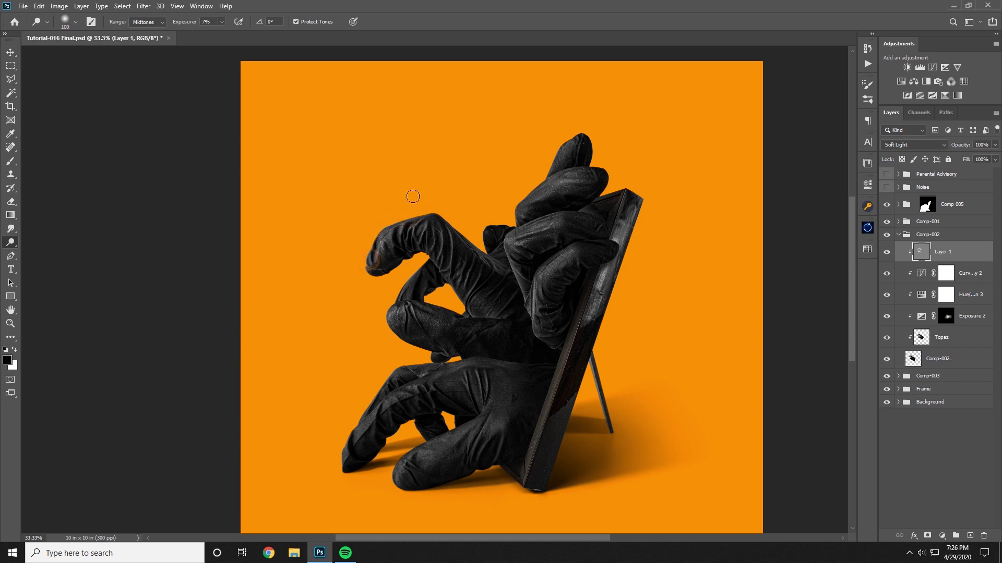
- Undo the last dodge stroke and brighten the middle hand's lower finger toward the palm with a larger brush
{"action": "key", "text": "bracketright"}
{"action": "key", "text": "bracketright"}
{"action": "key", "text": "ctrl+z"}
{"action": "mouse_move", "coordinate": [454, 340]}
{"action": "left_mouse_down"}
{"action": "mouse_move", "coordinate": [497, 348]}
{"action": "mouse_move", "coordinate": [512, 344]}
{"action": "mouse_move", "coordinate": [450, 331]}
{"action": "mouse_move", "coordinate": [532, 335]}
{"action": "left_mouse_up"}
{"action": "key", "text": "bracketright"}
{"action": "key", "text": "bracketright"}
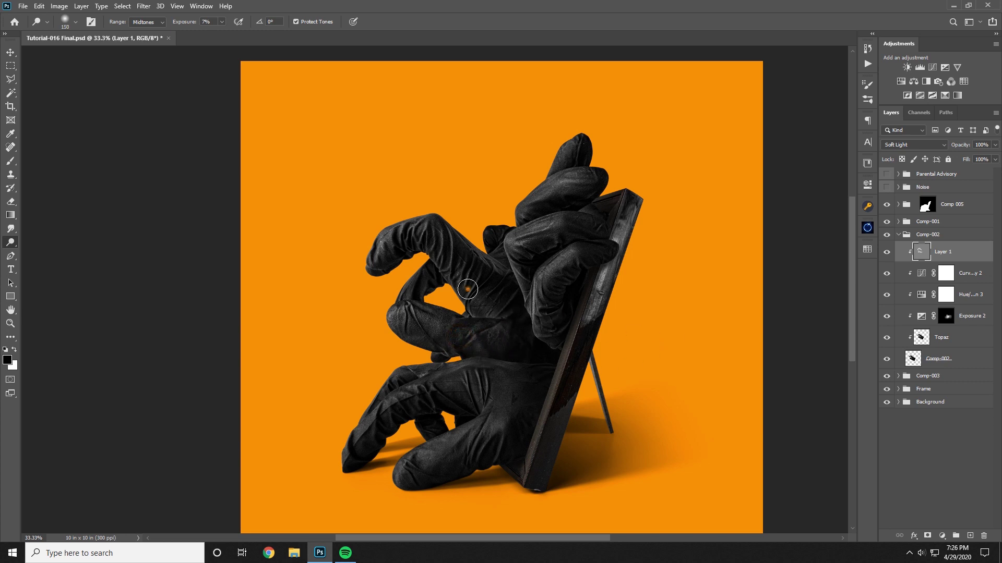
{"action": "key", "text": "bracketright"}
{"action": "key", "text": "bracketright"}
- Dodge the middle hand's palm area beside the frame with a 150 px brush to even out the highlights
{"action": "key", "text": "ctrl+minus"}
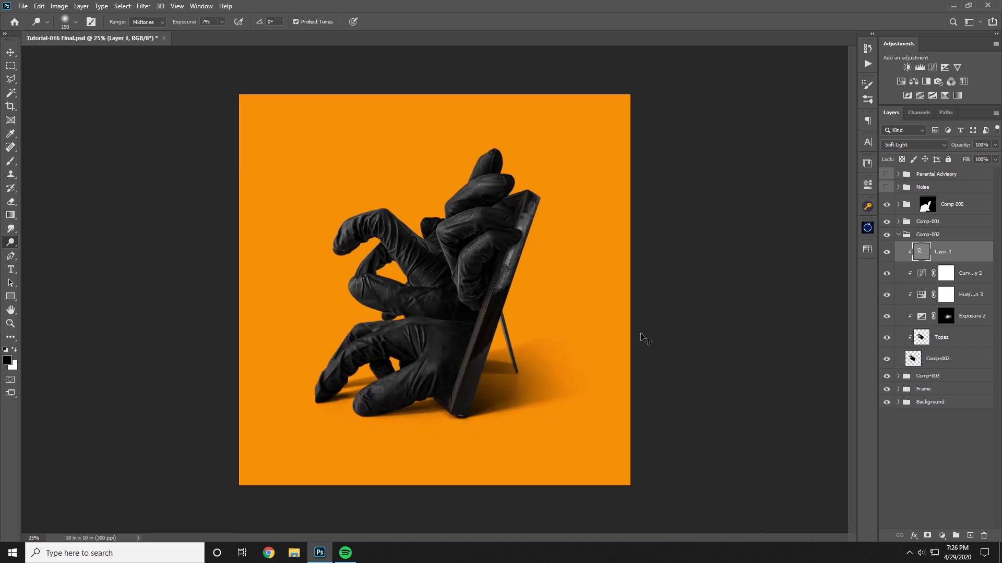
{"action": "key", "text": "ctrl+plus"}
{"action": "left_click_drag", "start_coordinate": [511, 387], "coordinate": [563, 396]}
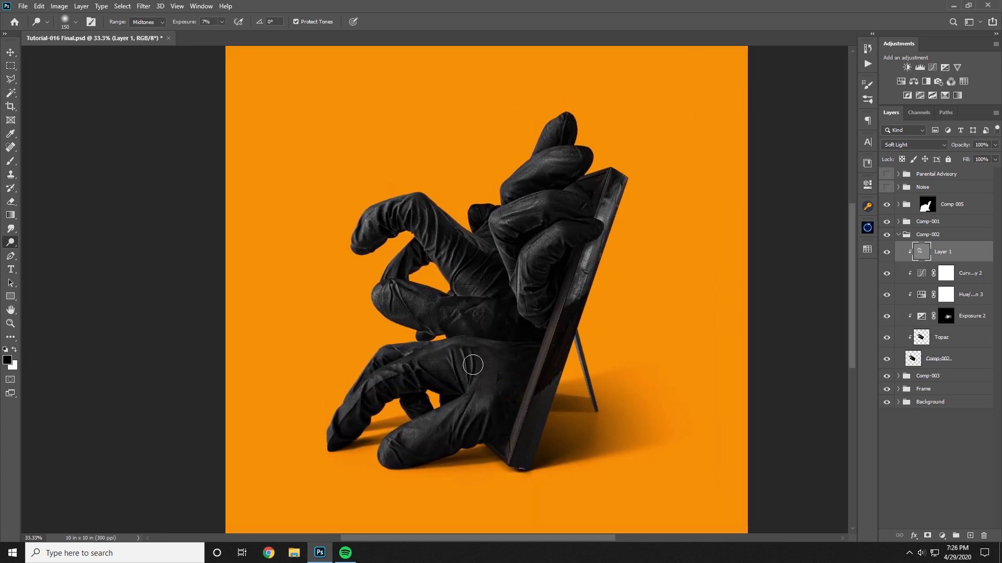
{"action": "mouse_move", "coordinate": [490, 242]}
{"action": "left_mouse_down"}
{"action": "mouse_move", "coordinate": [428, 205]}
{"action": "mouse_move", "coordinate": [478, 250]}
{"action": "mouse_move", "coordinate": [453, 223]}
{"action": "mouse_move", "coordinate": [547, 281]}
{"action": "mouse_move", "coordinate": [508, 268]}
{"action": "mouse_move", "coordinate": [491, 282]}
{"action": "mouse_move", "coordinate": [525, 297]}
{"action": "left_mouse_up"}
{"action": "mouse_move", "coordinate": [470, 325]}
{"action": "left_mouse_down"}
{"action": "mouse_move", "coordinate": [491, 318]}
{"action": "mouse_move", "coordinate": [442, 310]}
{"action": "mouse_move", "coordinate": [428, 320]}
{"action": "mouse_move", "coordinate": [391, 281]}
{"action": "mouse_move", "coordinate": [353, 310]}
{"action": "mouse_move", "coordinate": [487, 337]}
{"action": "mouse_move", "coordinate": [508, 329]}
{"action": "mouse_move", "coordinate": [519, 354]}
{"action": "left_mouse_up"}
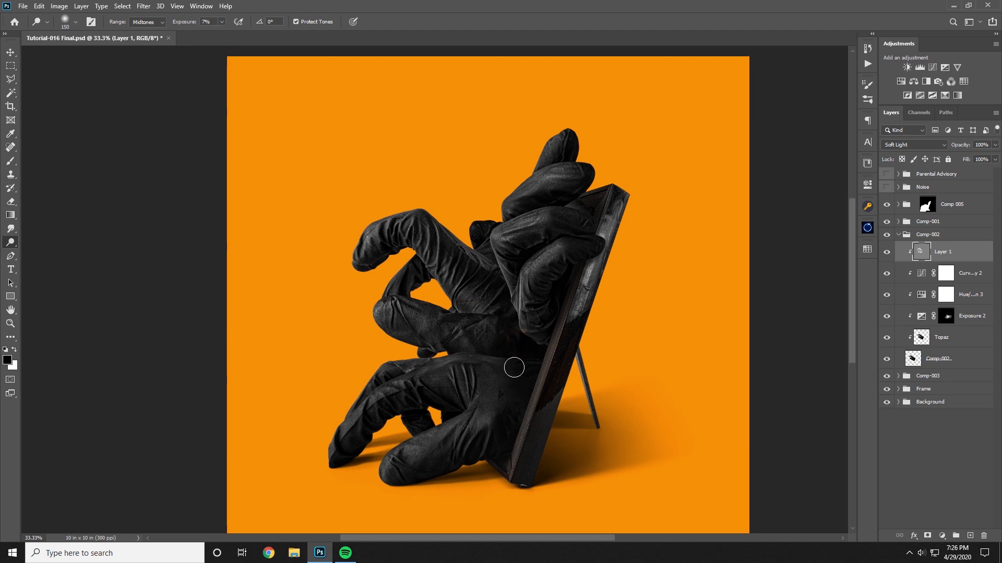
- Compare the middle hand with and without the new dodge layer
{"action": "left_click", "coordinate": [886, 252]}
{"action": "left_click", "coordinate": [887, 252]}
{"action": "left_click", "coordinate": [887, 252]}
{"action": "left_click", "coordinate": [887, 252]}
{"action": "left_click", "coordinate": [887, 252]}
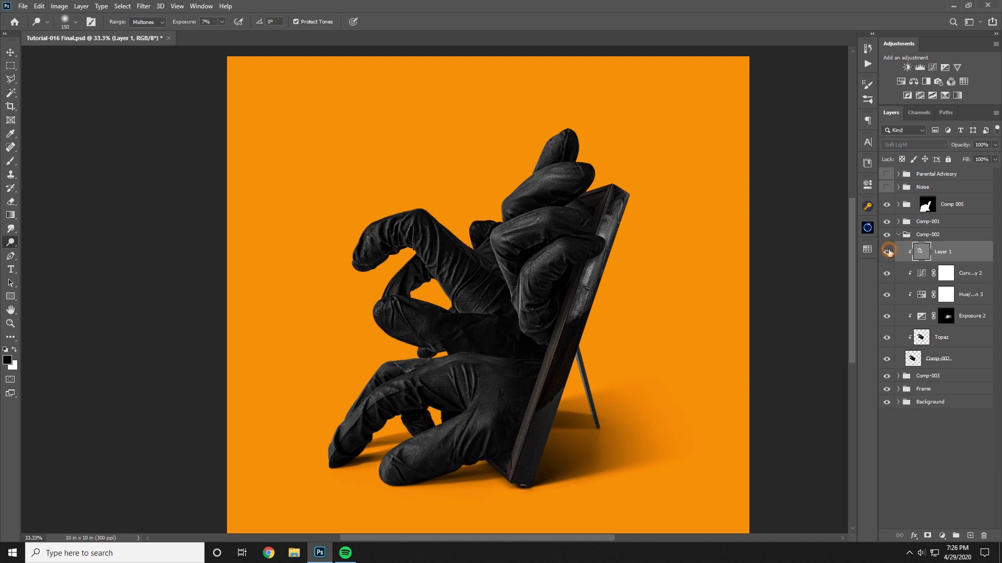
{"action": "left_click", "coordinate": [887, 251]}
- Rename the gray Soft Light layer in the Comp-002 group as Dodge and collapse the group
{"action": "double_click", "coordinate": [941, 252]}
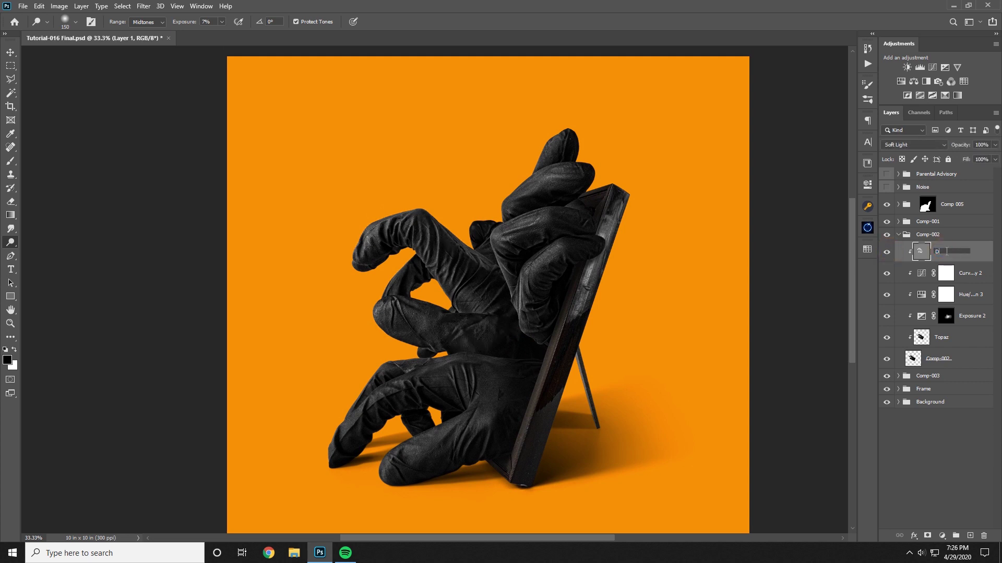
{"action": "type", "text": "Dodge"}
{"action": "key", "text": "Return"}
{"action": "left_click", "coordinate": [898, 235]}
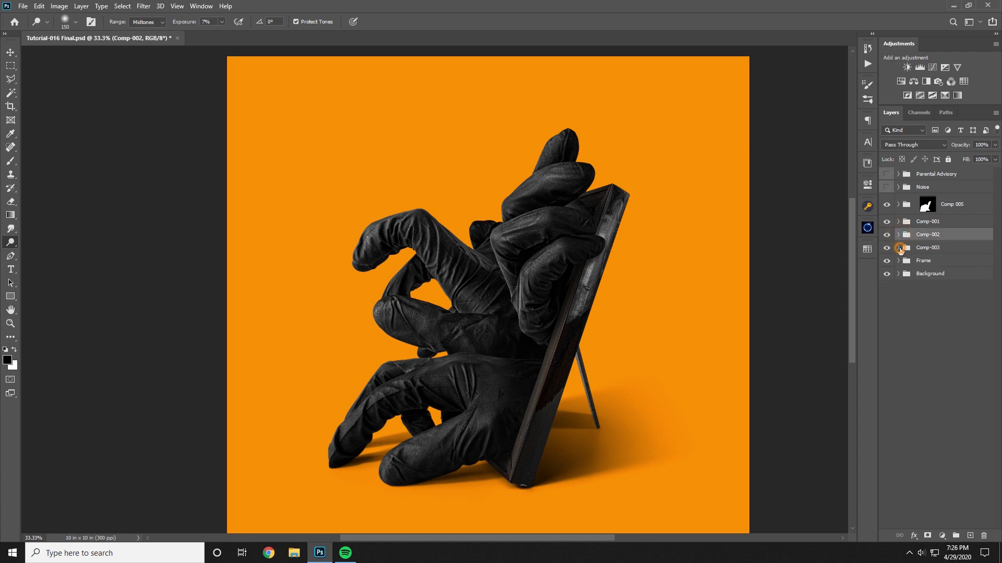
- Add a new layer above the curves adjustment in the Comp-003 group and clip it to the layers below
{"action": "left_click", "coordinate": [899, 248]}
{"action": "left_click", "coordinate": [970, 269]}
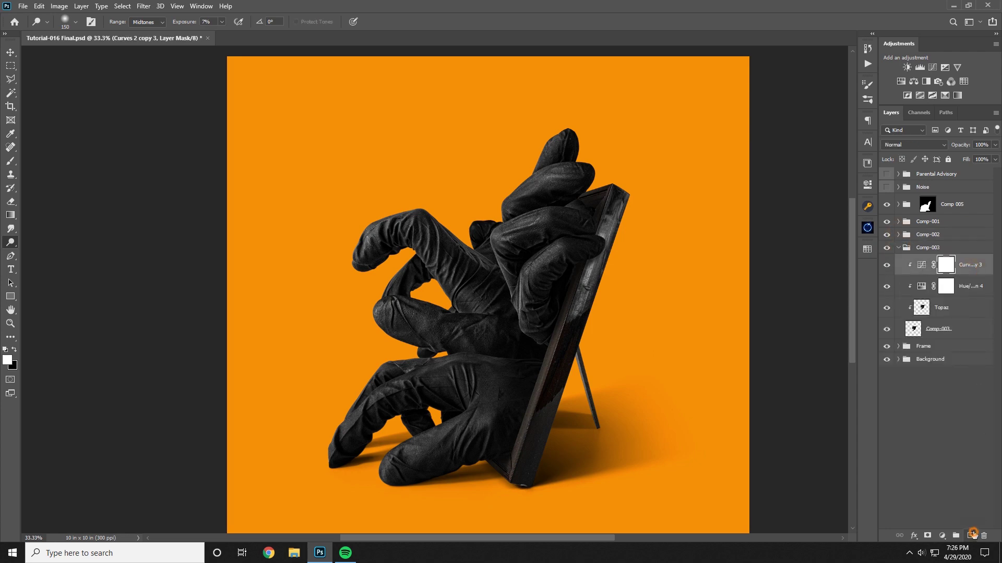
{"action": "left_click", "coordinate": [971, 535]}
{"action": "right_click", "coordinate": [957, 270]}
{"action": "left_click", "coordinate": [908, 301]}
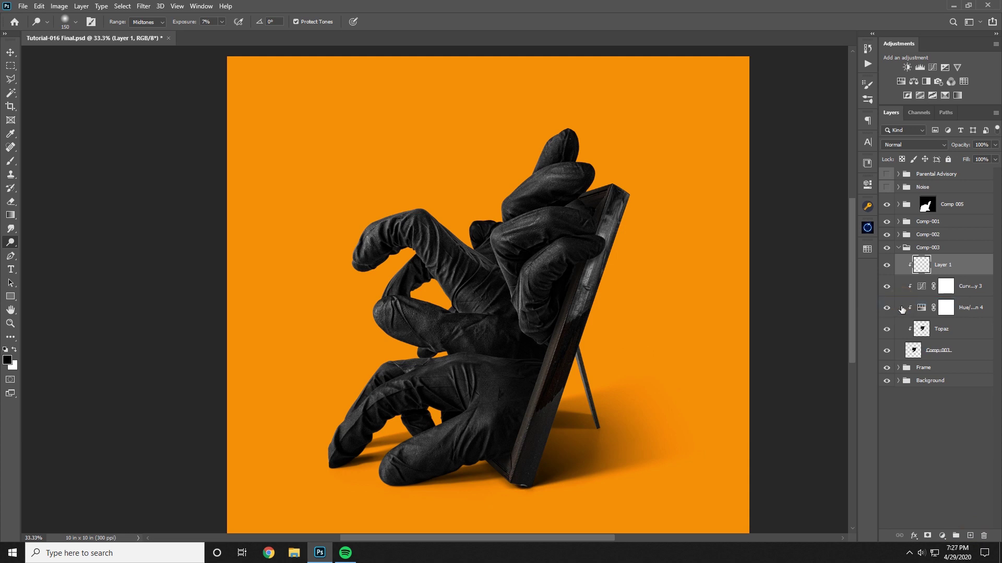
- Fill the new Comp-003 layer with 50% gray and set its blend mode to Soft Light
{"action": "key", "text": "shift+F5"}
{"action": "left_click", "coordinate": [643, 230]}
{"action": "key", "text": "o"}
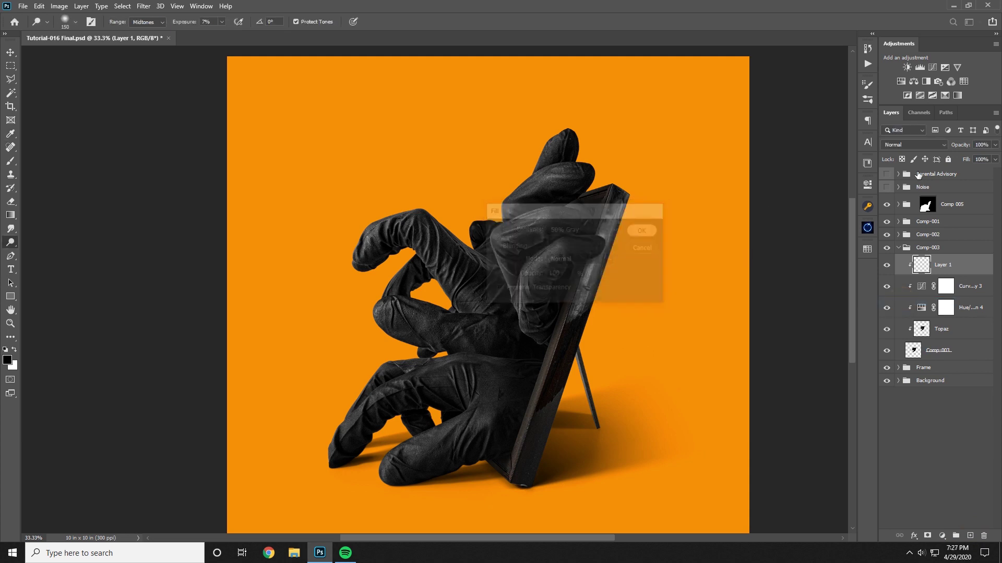
{"action": "left_click", "coordinate": [913, 144]}
{"action": "left_click", "coordinate": [898, 280]}
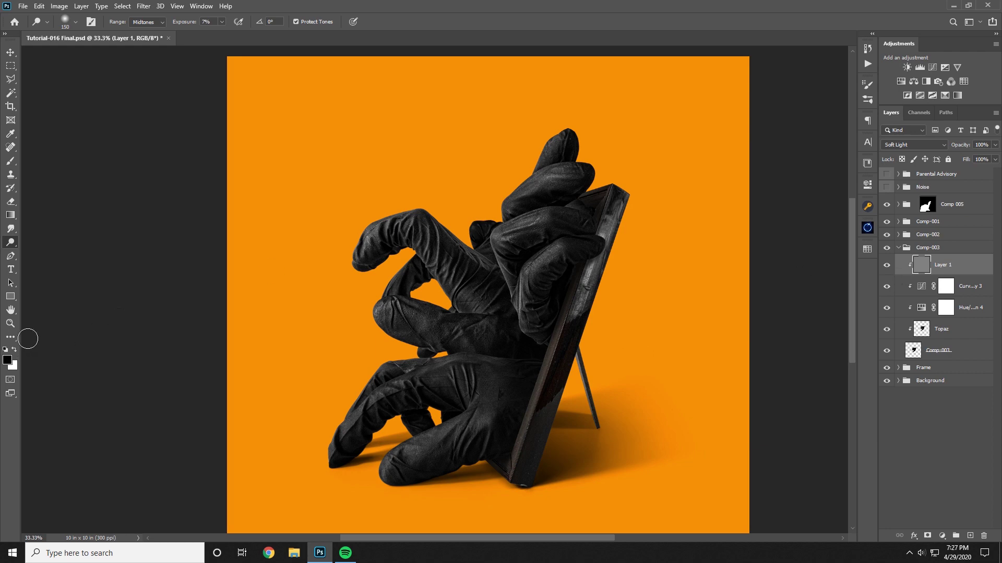
- Dodge the top of the small rear finger behind the hands with a reduced brush, using two strokes toward the upper hand
{"action": "left_click", "coordinate": [13, 325]}
{"action": "left_click_drag", "start_coordinate": [526, 221], "coordinate": [569, 222]}
{"action": "left_click_drag", "start_coordinate": [421, 258], "coordinate": [441, 265]}
{"action": "left_click_drag", "start_coordinate": [441, 265], "coordinate": [452, 265]}
{"action": "left_click", "coordinate": [10, 243]}
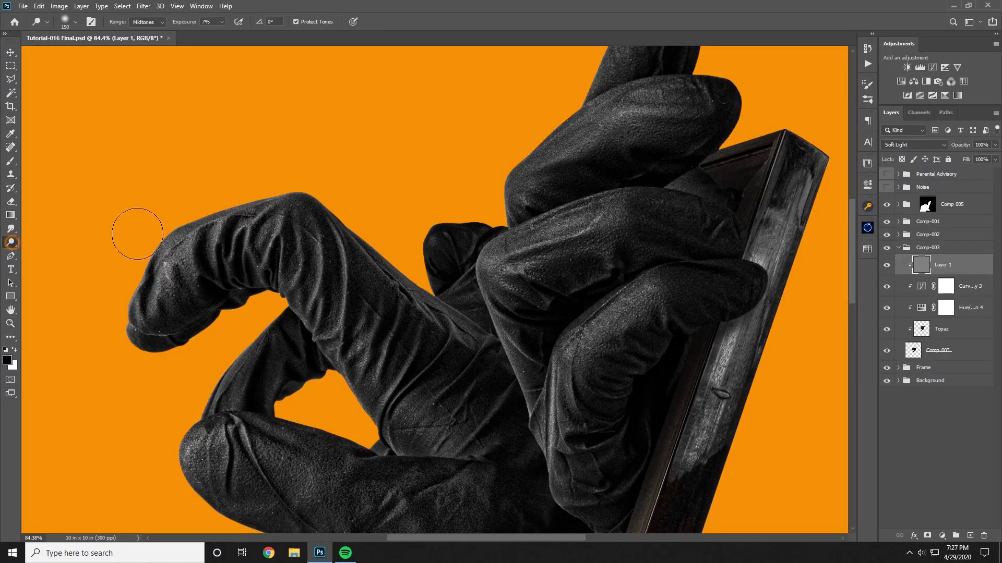
{"action": "key", "text": "bracketleft"}
{"action": "key", "text": "bracketleft"}
{"action": "key", "text": "bracketleft"}
{"action": "key", "text": "bracketleft"}
{"action": "mouse_move", "coordinate": [436, 245]}
{"action": "left_mouse_down"}
{"action": "mouse_move", "coordinate": [432, 282]}
{"action": "mouse_move", "coordinate": [427, 243]}
{"action": "mouse_move", "coordinate": [429, 285]}
{"action": "mouse_move", "coordinate": [431, 217]}
{"action": "mouse_move", "coordinate": [430, 264]}
{"action": "mouse_move", "coordinate": [465, 189]}
{"action": "mouse_move", "coordinate": [428, 253]}
{"action": "mouse_move", "coordinate": [505, 209]}
{"action": "mouse_move", "coordinate": [452, 229]}
{"action": "mouse_move", "coordinate": [522, 221]}
{"action": "left_mouse_up"}
{"action": "key", "text": "bracketright"}
{"action": "key", "text": "bracketright"}
{"action": "mouse_move", "coordinate": [405, 236]}
{"action": "left_mouse_down"}
{"action": "mouse_move", "coordinate": [479, 213]}
{"action": "mouse_move", "coordinate": [506, 210]}
{"action": "left_mouse_up"}
- Dodge finer highlights along the small rear finger's edge and top with a smaller brush
{"action": "key", "text": "bracketleft"}
{"action": "key", "text": "bracketleft"}
{"action": "key", "text": "bracketleft"}
{"action": "mouse_move", "coordinate": [465, 291]}
{"action": "left_mouse_down"}
{"action": "mouse_move", "coordinate": [490, 271]}
{"action": "mouse_move", "coordinate": [428, 319]}
{"action": "mouse_move", "coordinate": [514, 243]}
{"action": "mouse_move", "coordinate": [500, 274]}
{"action": "mouse_move", "coordinate": [423, 320]}
{"action": "mouse_move", "coordinate": [527, 236]}
{"action": "mouse_move", "coordinate": [450, 303]}
{"action": "mouse_move", "coordinate": [528, 221]}
{"action": "mouse_move", "coordinate": [452, 225]}
{"action": "left_mouse_up"}
{"action": "mouse_move", "coordinate": [428, 258]}
{"action": "left_mouse_down"}
{"action": "mouse_move", "coordinate": [429, 280]}
{"action": "mouse_move", "coordinate": [450, 213]}
{"action": "mouse_move", "coordinate": [442, 229]}
{"action": "mouse_move", "coordinate": [516, 223]}
{"action": "left_mouse_up"}
- Dodge the base of the small rear finger down toward the middle hand with a 90 px brush
{"action": "key", "text": "bracketright"}
{"action": "key", "text": "bracketright"}
{"action": "key", "text": "bracketright"}
{"action": "key", "text": "bracketright"}
{"action": "key", "text": "bracketright"}
{"action": "left_click_drag", "start_coordinate": [480, 300], "coordinate": [446, 329]}
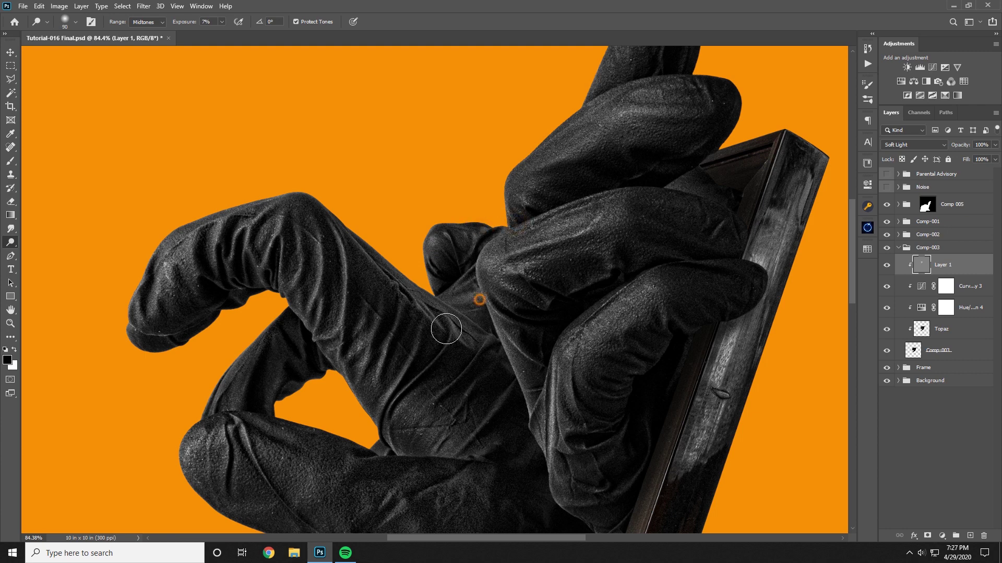
- Add one more dodge stroke beside the rear finger at full-image view and check the layer's effect
{"action": "key", "text": "ctrl+minus"}
{"action": "key", "text": "ctrl+minus"}
{"action": "key", "text": "ctrl+minus"}
{"action": "key", "text": "ctrl+minus"}
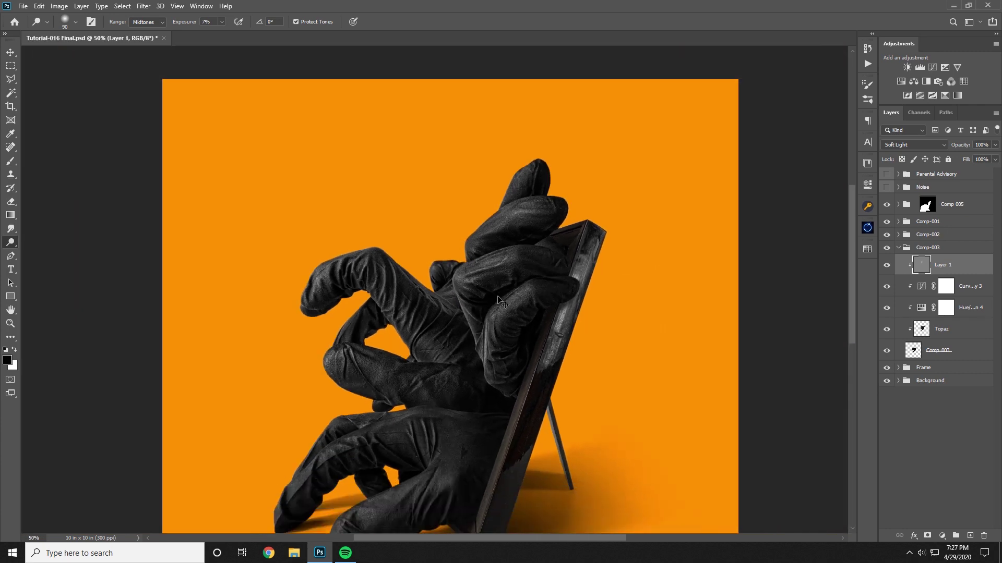
{"action": "key", "text": "ctrl+plus"}
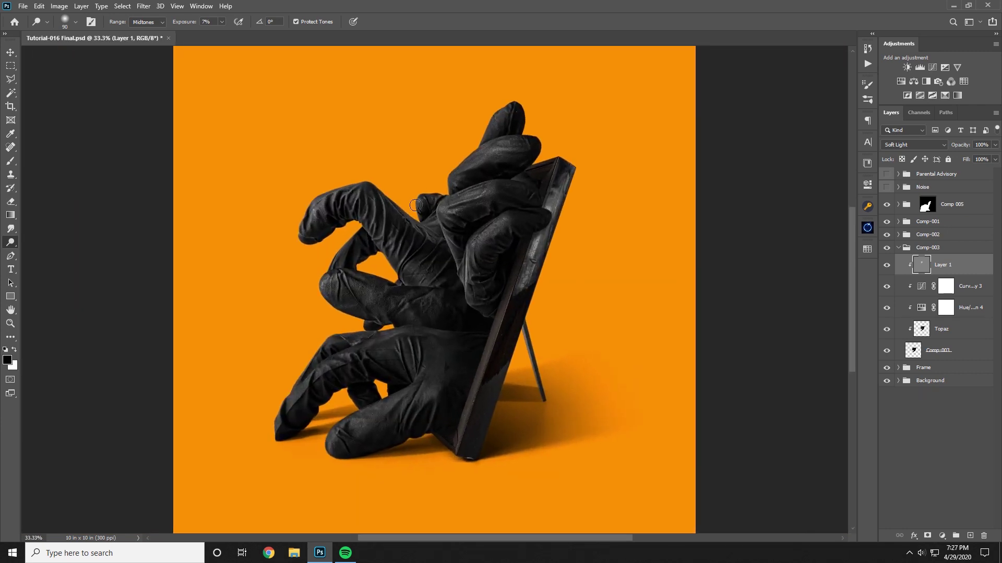
{"action": "mouse_move", "coordinate": [467, 192]}
{"action": "left_mouse_down"}
{"action": "mouse_move", "coordinate": [521, 260]}
{"action": "mouse_move", "coordinate": [439, 237]}
{"action": "mouse_move", "coordinate": [448, 209]}
{"action": "left_mouse_up"}
{"action": "left_click", "coordinate": [890, 266]}
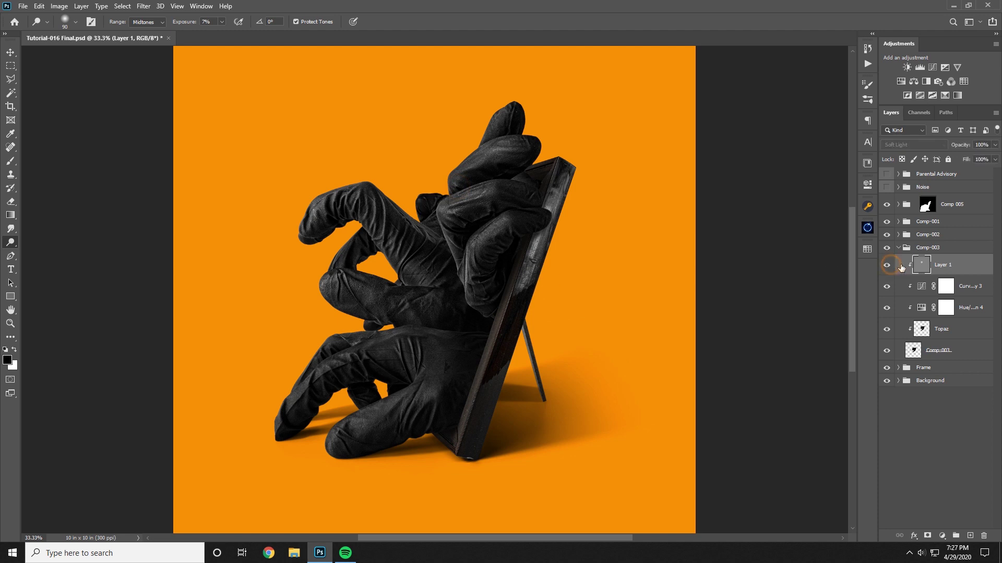
- Rename the gray Soft Light layer in the Comp-003 group as Dodge and collapse the group
{"action": "double_click", "coordinate": [943, 266]}
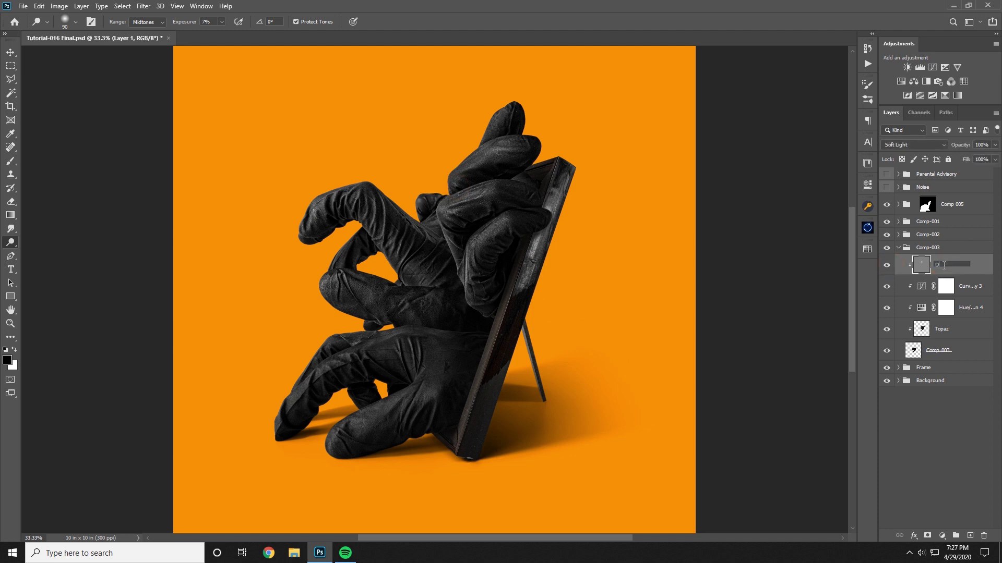
{"action": "type", "text": "Dodge"}
{"action": "key", "text": "Return"}
{"action": "left_click", "coordinate": [10, 323]}
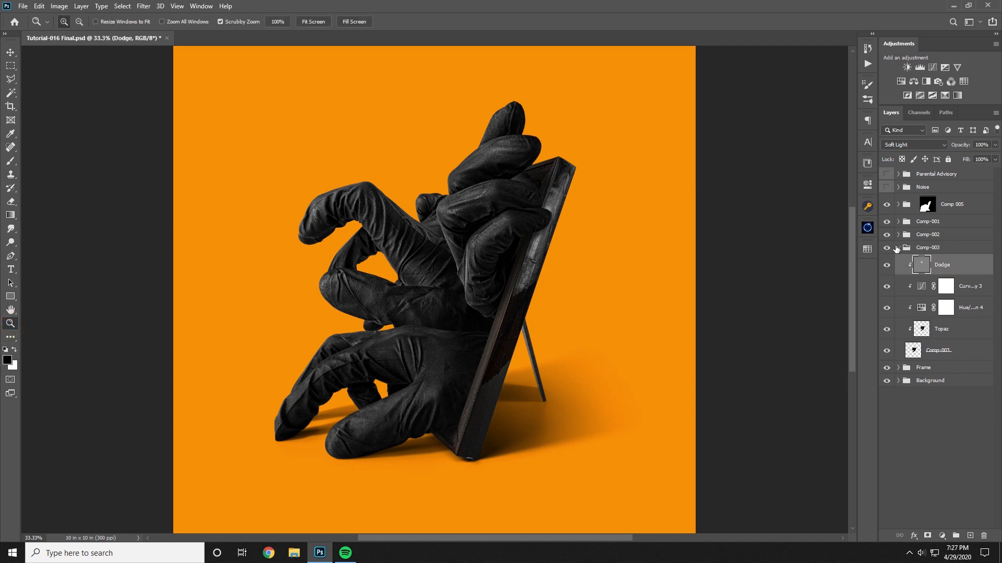
{"action": "left_click", "coordinate": [898, 247]}
- Select the Dodge layer in the Comp 005 group and compare the bottom hand with and without it
{"action": "left_click", "coordinate": [898, 205]}
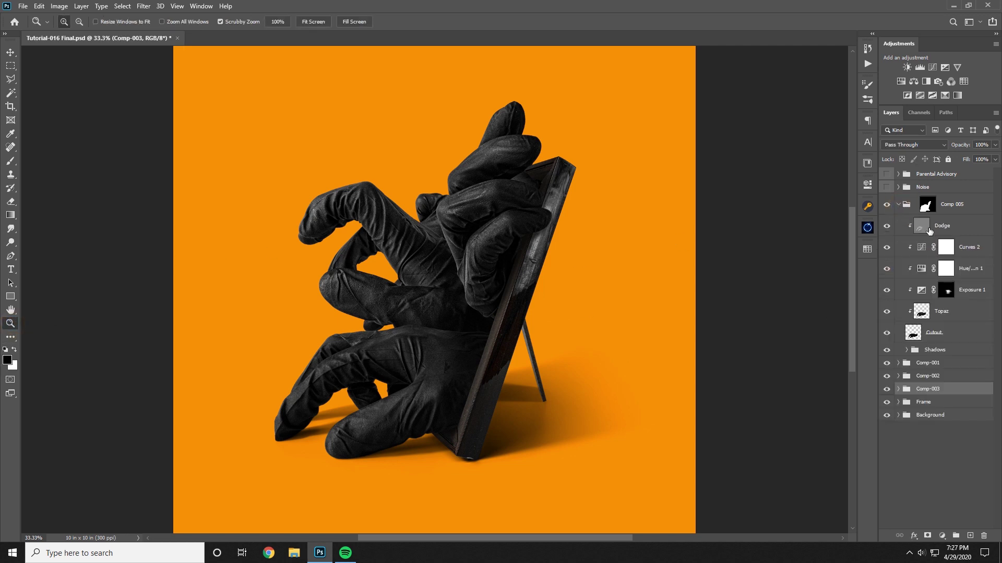
{"action": "left_click", "coordinate": [935, 232]}
{"action": "left_click", "coordinate": [887, 226]}
{"action": "left_click", "coordinate": [887, 226]}
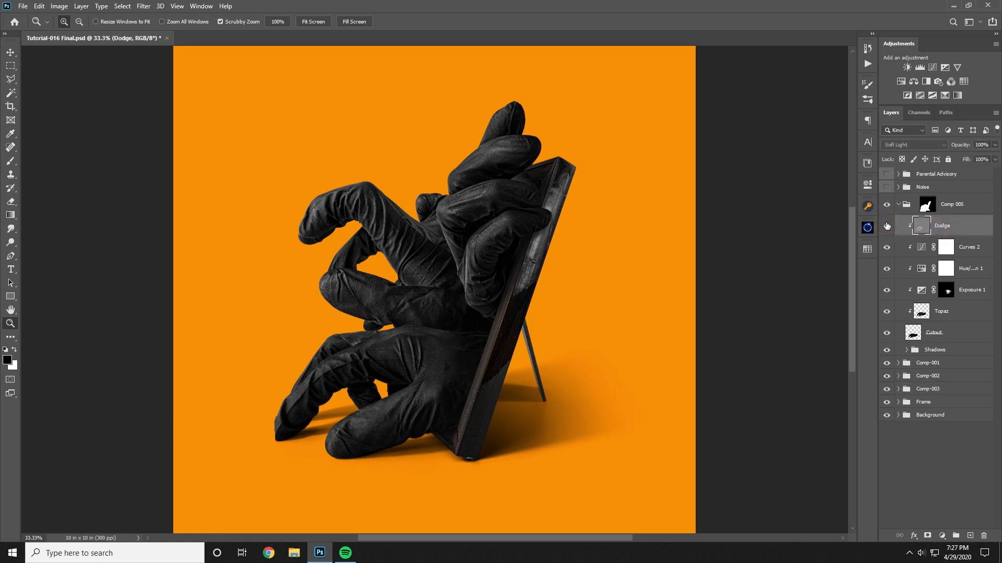
{"action": "left_click", "coordinate": [887, 226]}
{"action": "left_click", "coordinate": [887, 226]}
- Dodge the bottom hand's outer finger from its tip up to the knuckle, starting with a 60 px brush
{"action": "left_click_drag", "start_coordinate": [391, 401], "coordinate": [530, 358]}
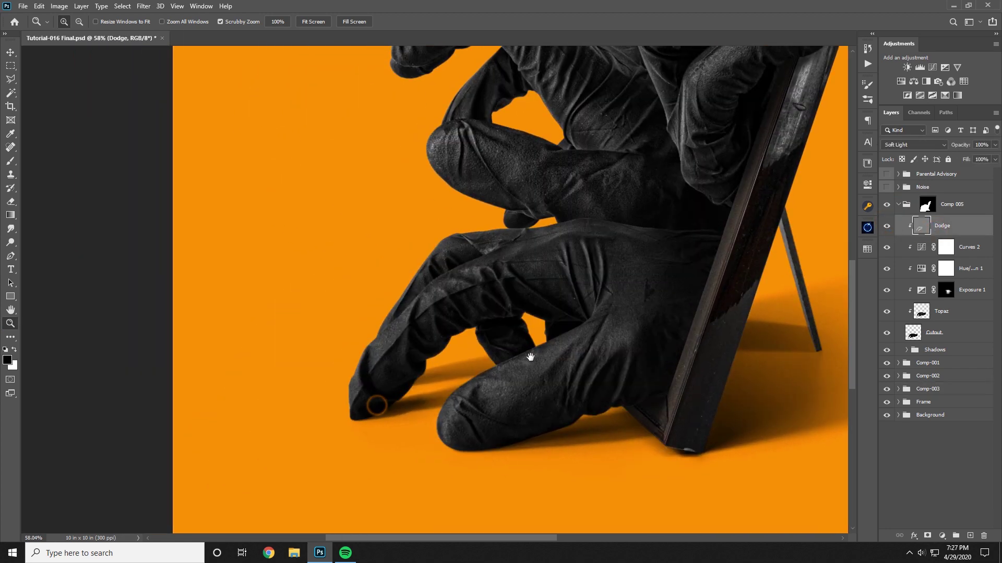
{"action": "left_click", "coordinate": [509, 375]}
{"action": "left_click_drag", "start_coordinate": [424, 369], "coordinate": [382, 359]}
{"action": "left_click", "coordinate": [382, 360]}
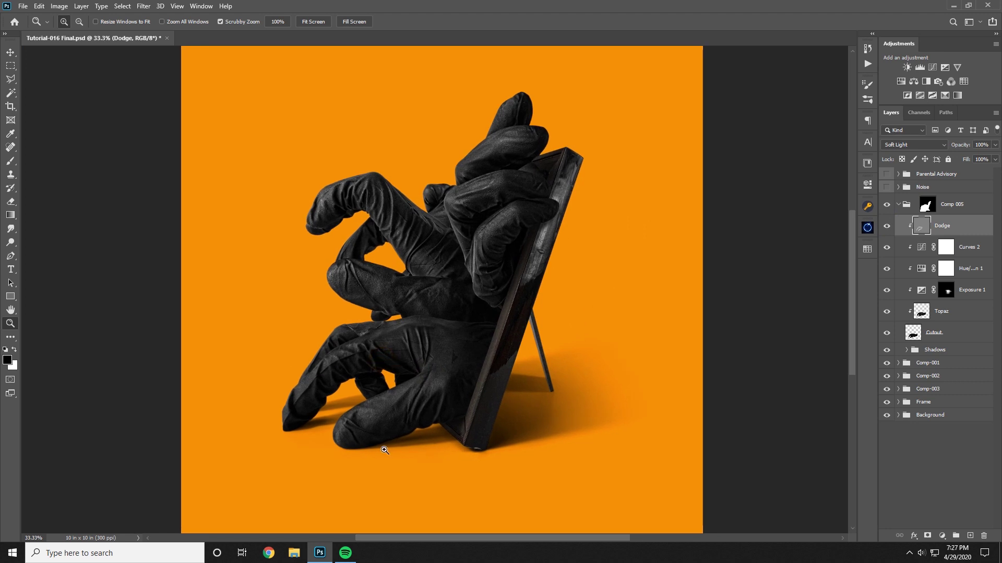
{"action": "left_click", "coordinate": [10, 242]}
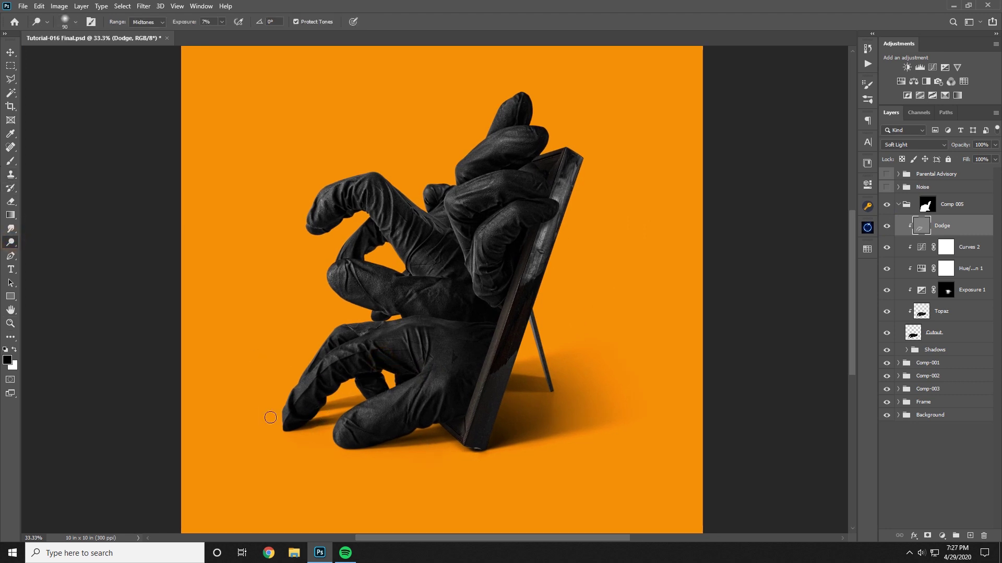
{"action": "key", "text": "bracketleft"}
{"action": "mouse_move", "coordinate": [292, 400]}
{"action": "left_mouse_down"}
{"action": "mouse_move", "coordinate": [333, 361]}
{"action": "mouse_move", "coordinate": [384, 338]}
{"action": "mouse_move", "coordinate": [353, 348]}
{"action": "mouse_move", "coordinate": [293, 405]}
{"action": "left_mouse_up"}
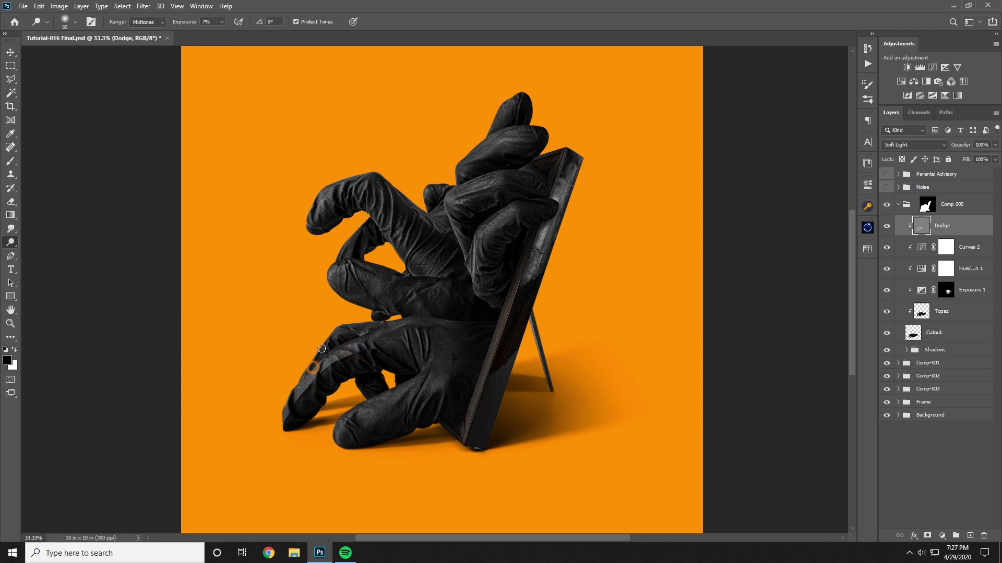
{"action": "key", "text": "bracketright"}
{"action": "mouse_move", "coordinate": [333, 337]}
{"action": "left_mouse_down"}
{"action": "mouse_move", "coordinate": [368, 325]}
{"action": "mouse_move", "coordinate": [333, 338]}
{"action": "left_mouse_up"}
- Dodge the bottom hand's front finger from its tip toward the palm
{"action": "left_click_drag", "start_coordinate": [334, 441], "coordinate": [375, 408]}
{"action": "mouse_move", "coordinate": [427, 387]}
{"action": "left_mouse_down"}
{"action": "mouse_move", "coordinate": [387, 406]}
{"action": "mouse_move", "coordinate": [445, 379]}
{"action": "mouse_move", "coordinate": [437, 371]}
{"action": "mouse_move", "coordinate": [414, 394]}
{"action": "left_mouse_up"}
{"action": "key", "text": "bracketright"}
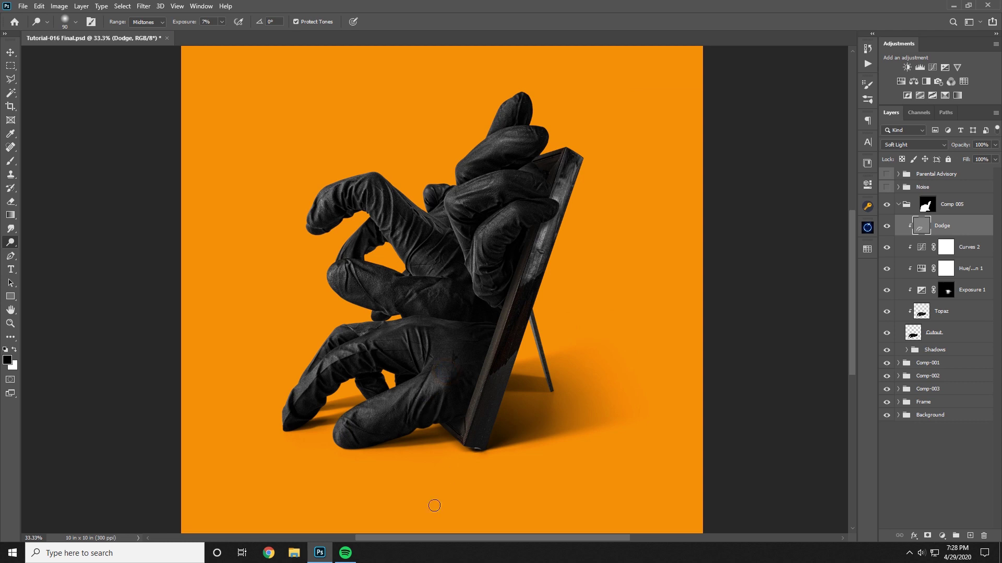
- Dodge the back of the bottom hand toward the frame with a 90 px brush
{"action": "key", "text": "ctrl+minus"}
{"action": "key", "text": "ctrl+minus"}
{"action": "key", "text": "ctrl+equal"}
{"action": "key", "text": "ctrl+equal"}
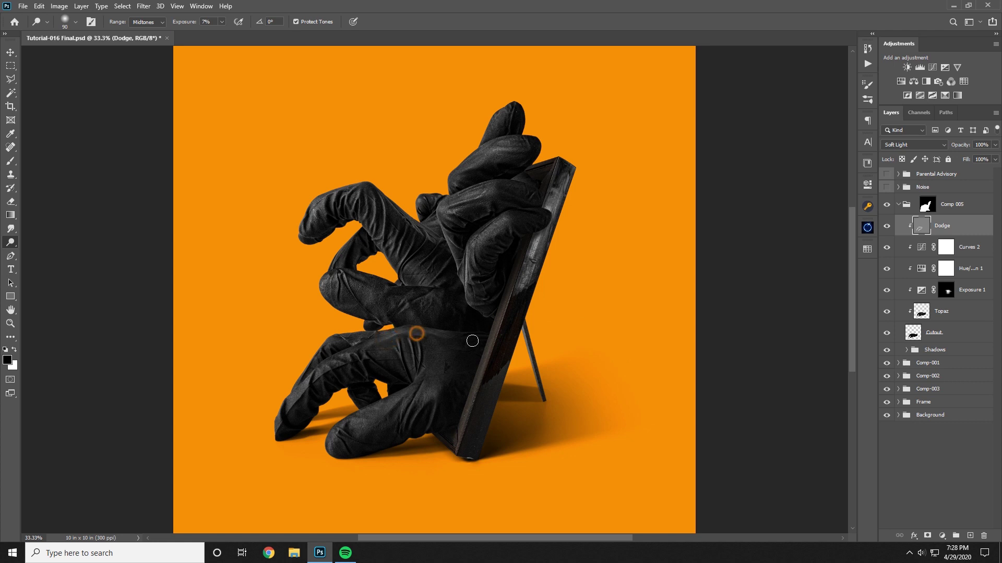
{"action": "left_click", "coordinate": [449, 370]}
- Compare the whole composite with and without the bottom hand's Dodge layer
{"action": "key", "text": "ctrl+minus"}
{"action": "key", "text": "ctrl+minus"}
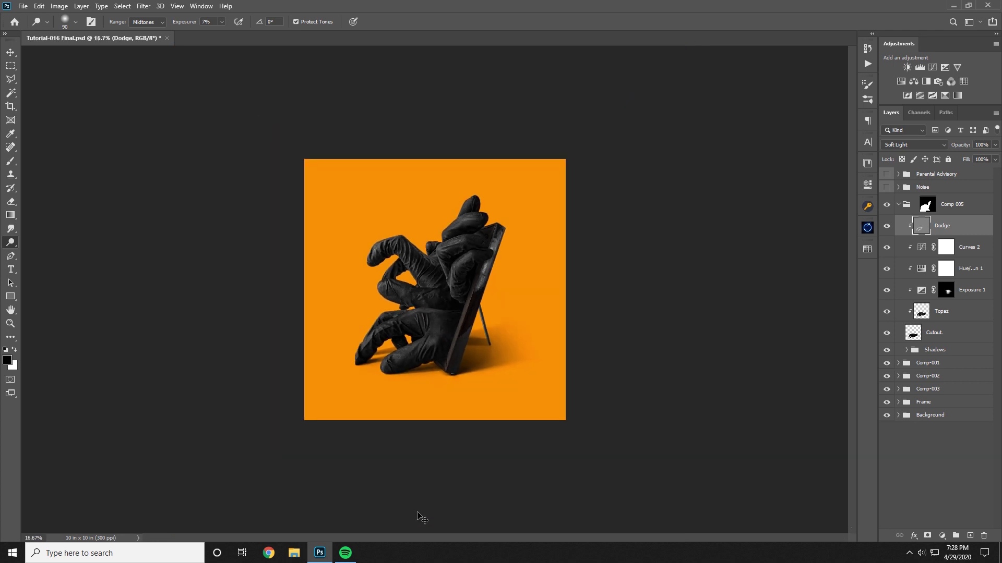
{"action": "key", "text": "ctrl+plus"}
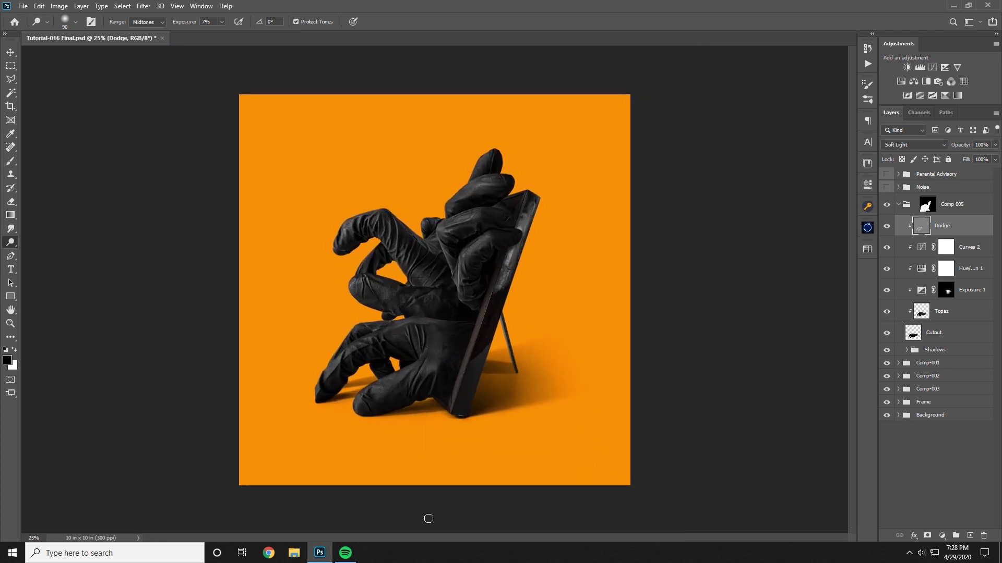
{"action": "left_click", "coordinate": [887, 226]}
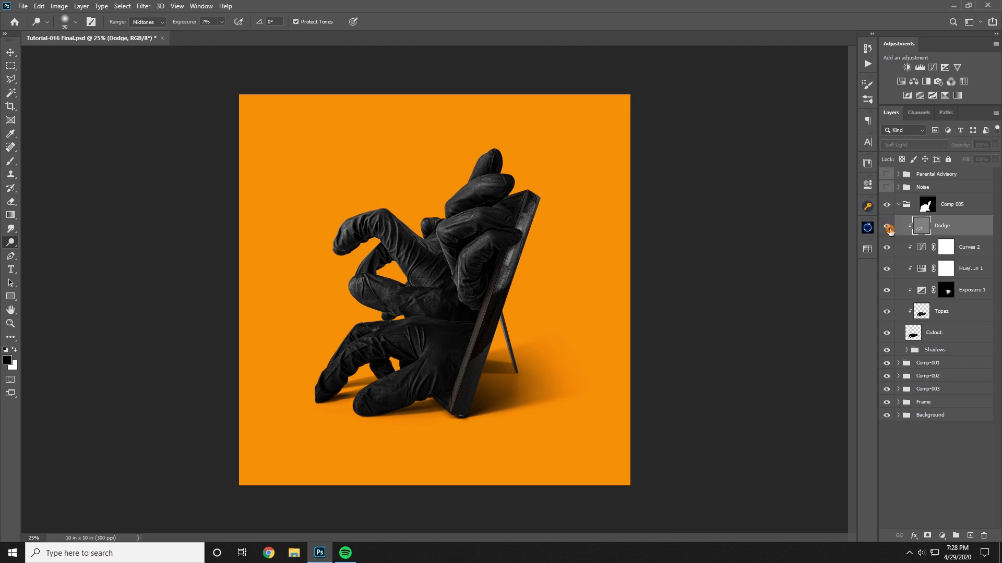
{"action": "left_click", "coordinate": [887, 226]}
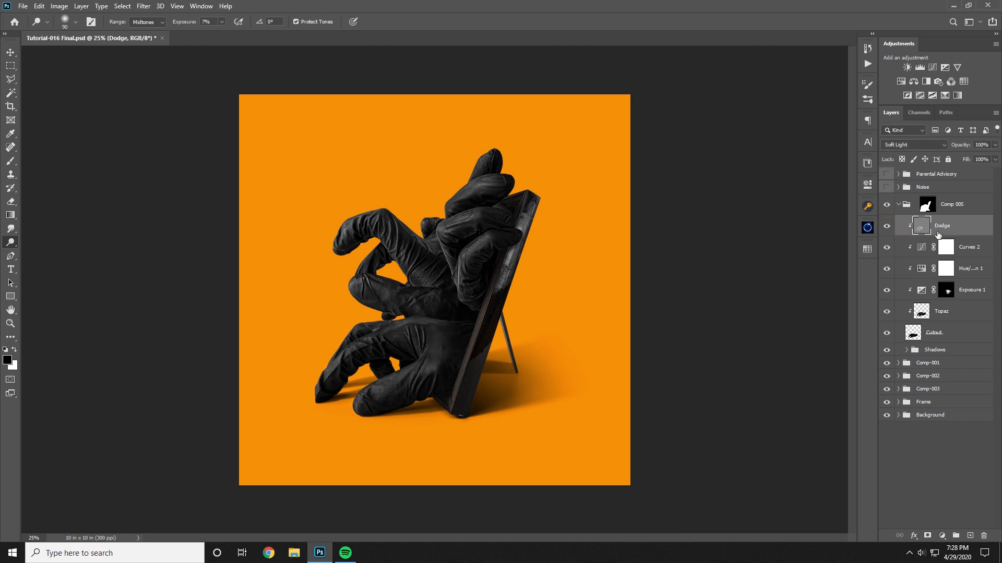
- Add a clipped layer above Dodge in the Comp 005 group, filled with 50% gray and set to Soft Light
{"action": "left_click", "coordinate": [971, 535]}
{"action": "right_click", "coordinate": [955, 229]}
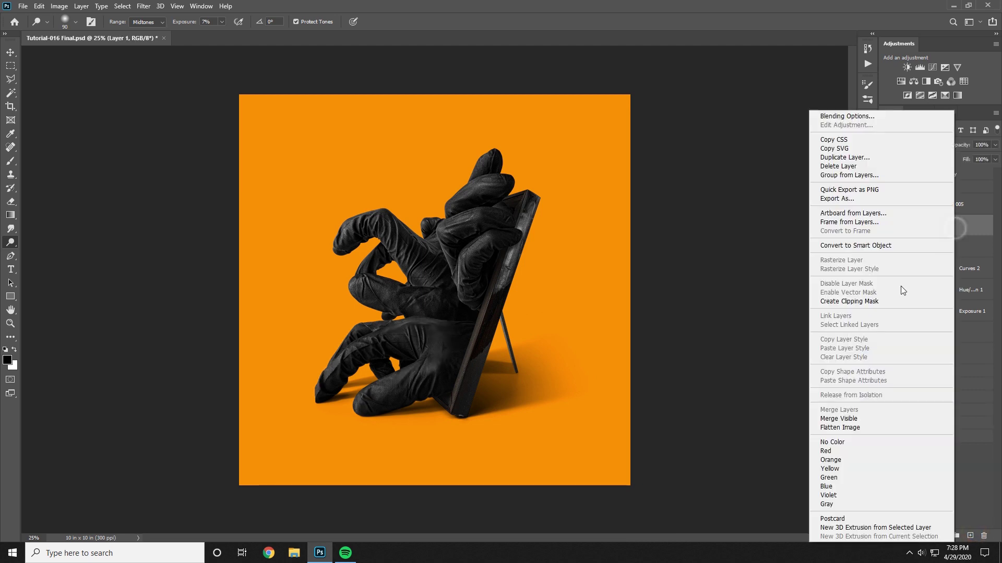
{"action": "left_click", "coordinate": [887, 301]}
{"action": "key", "text": "shift+F5"}
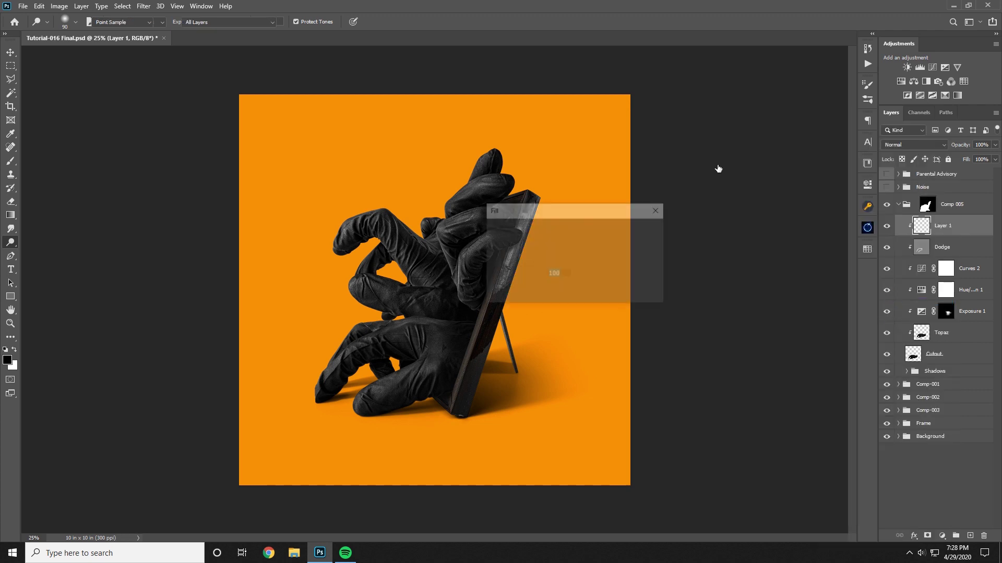
{"action": "left_click", "coordinate": [637, 231]}
{"action": "left_click", "coordinate": [928, 146]}
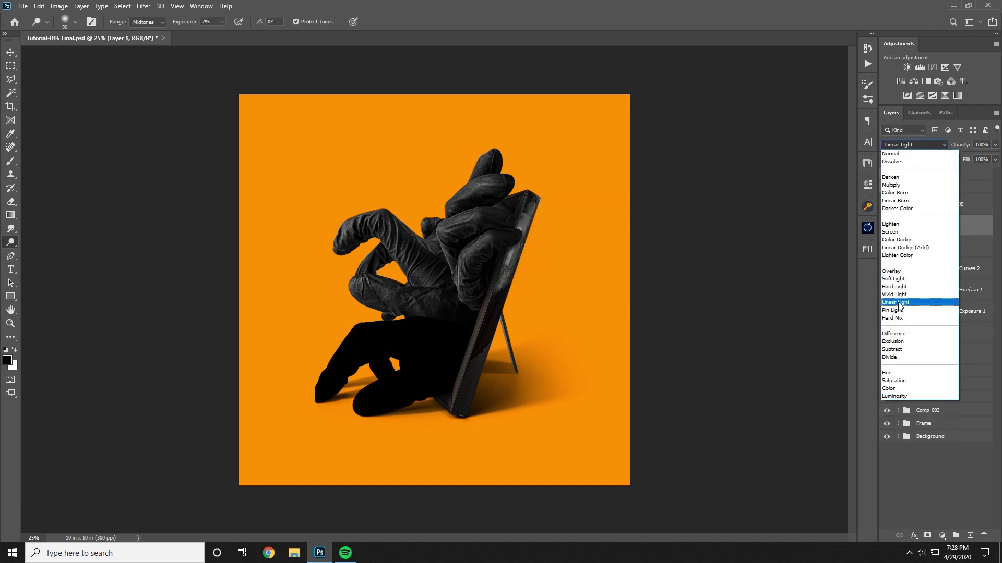
{"action": "left_click", "coordinate": [895, 279]}
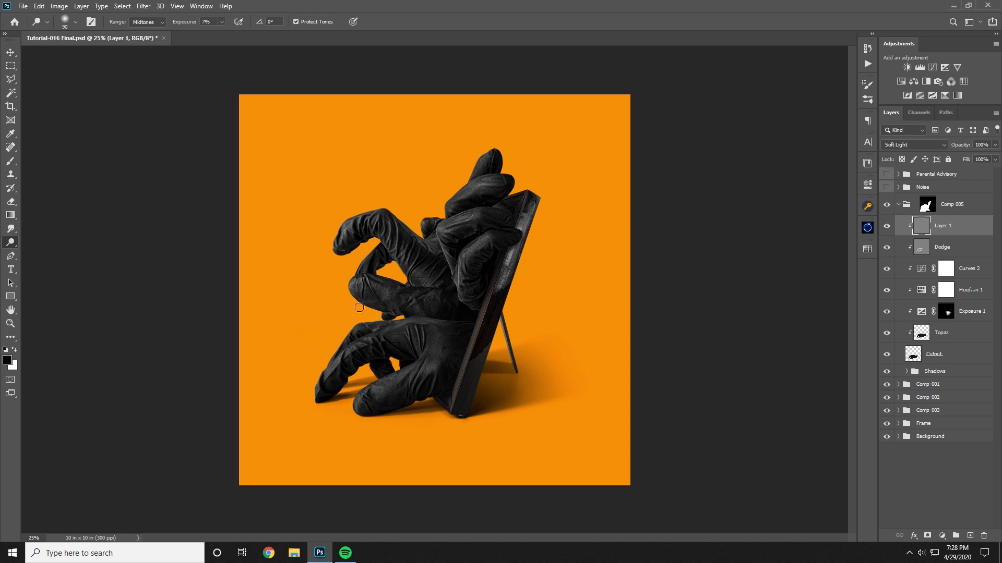
- Darken the bottom hand's palm beside the frame using the Burn tool with a 90 px brush
{"action": "right_click", "coordinate": [12, 245]}
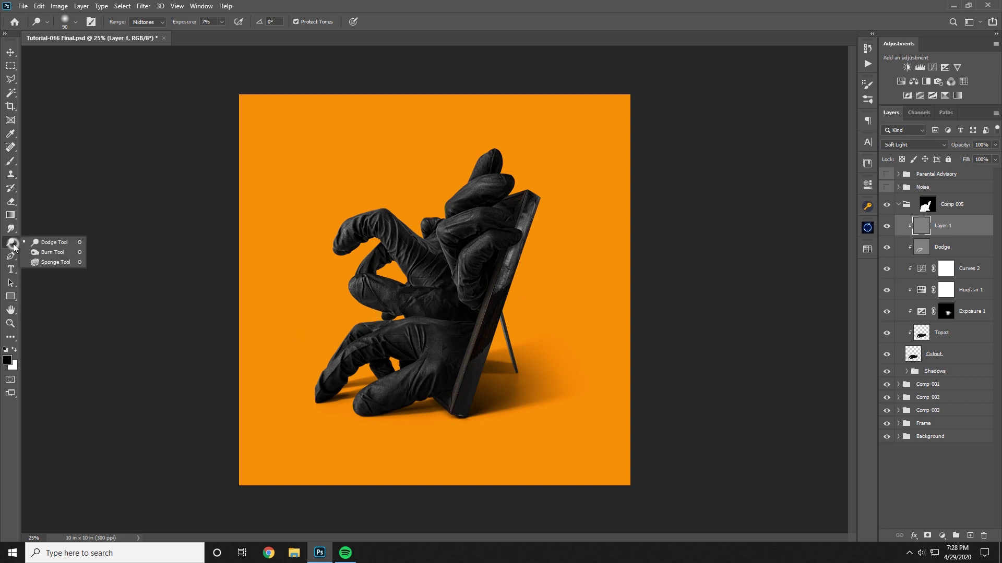
{"action": "left_click", "coordinate": [36, 254]}
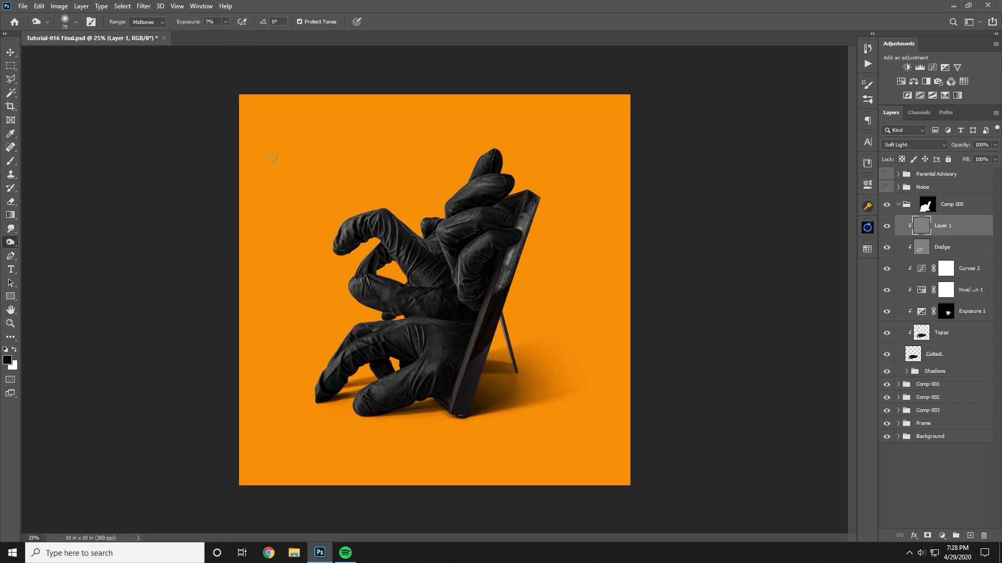
{"action": "key", "text": "ctrl+plus"}
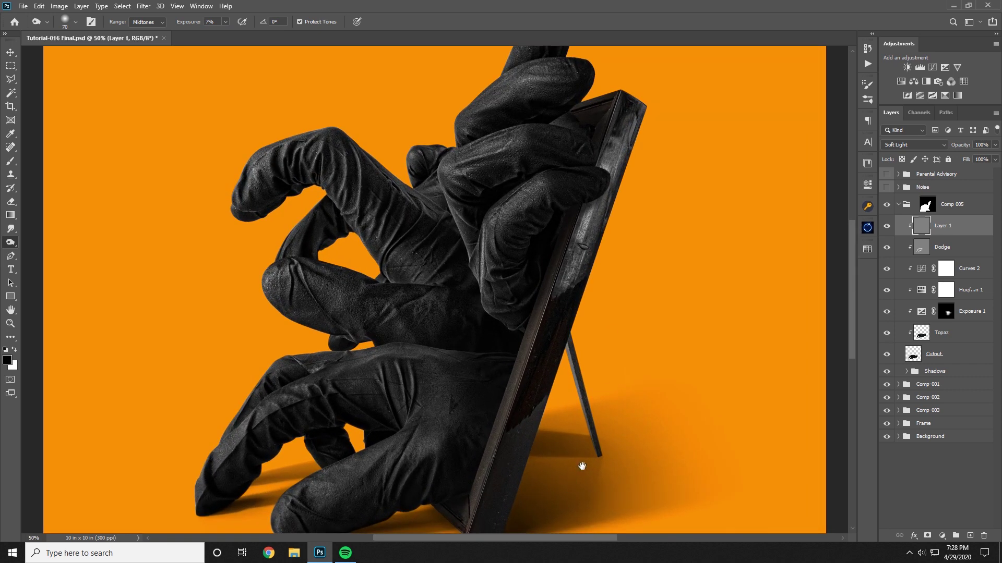
{"action": "left_click_drag", "start_coordinate": [582, 466], "coordinate": [641, 388]}
{"action": "key", "text": "]"}
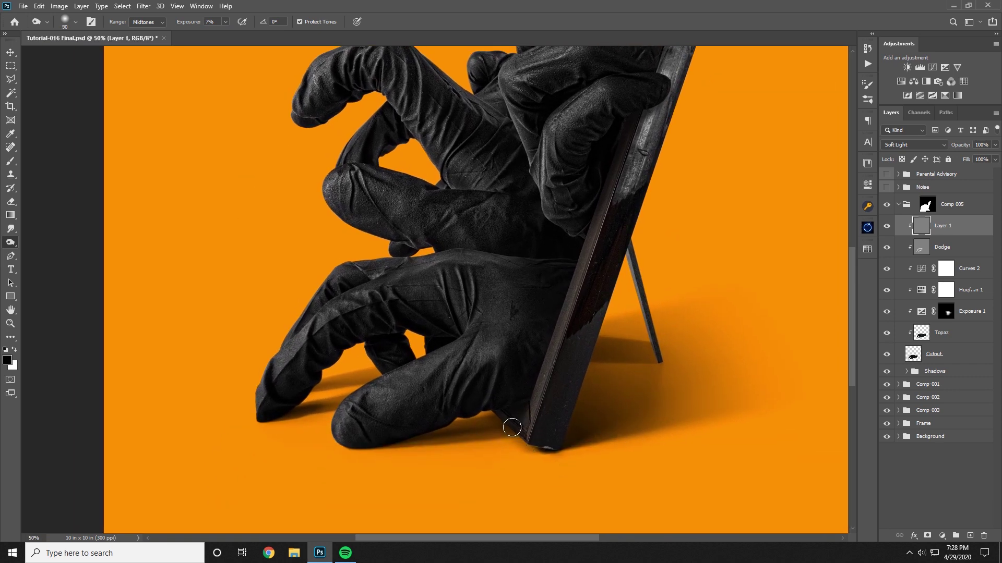
{"action": "left_click_drag", "start_coordinate": [543, 356], "coordinate": [547, 336]}
- Burn the bottom hand's lower palm near the frame corner and the back of the hand with a larger brush
{"action": "key", "text": "]"}
{"action": "key", "text": "]"}
{"action": "key", "text": "]"}
{"action": "mouse_move", "coordinate": [516, 409]}
{"action": "left_mouse_down"}
{"action": "mouse_move", "coordinate": [481, 424]}
{"action": "mouse_move", "coordinate": [483, 435]}
{"action": "mouse_move", "coordinate": [520, 399]}
{"action": "mouse_move", "coordinate": [492, 400]}
{"action": "left_mouse_up"}
{"action": "mouse_move", "coordinate": [543, 356]}
{"action": "left_mouse_down"}
{"action": "mouse_move", "coordinate": [565, 333]}
{"action": "mouse_move", "coordinate": [551, 343]}
{"action": "left_mouse_up"}
{"action": "left_click_drag", "start_coordinate": [508, 318], "coordinate": [489, 308]}
- Burn the bottom hand's upper edge beside the frame with a 175 px brush
{"action": "key", "text": "]"}
{"action": "key", "text": "]"}
{"action": "left_click_drag", "start_coordinate": [541, 266], "coordinate": [527, 252]}
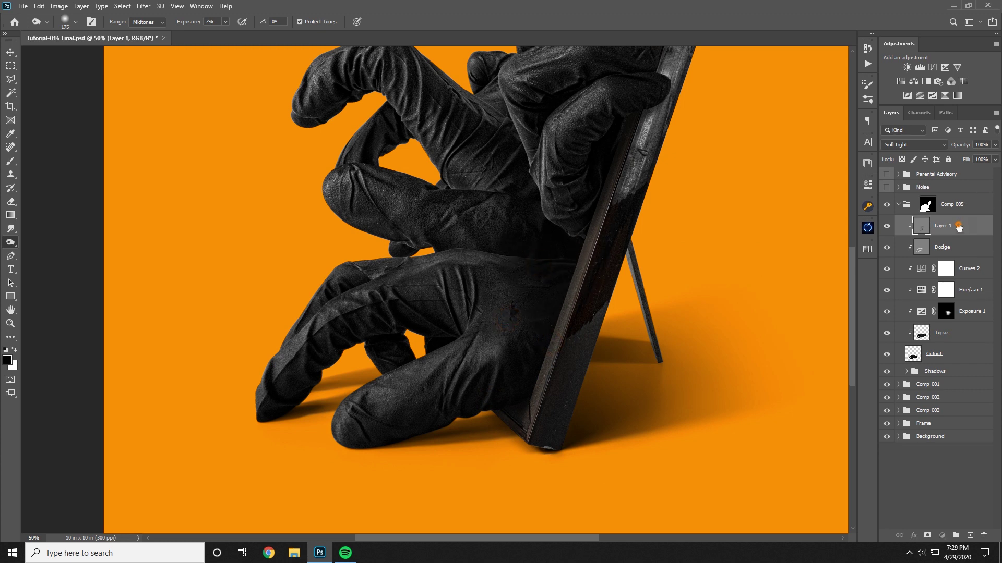
- Rename the topmost clipped gray layer in the Comp 005 group as Burn
{"action": "mouse_move", "coordinate": [959, 227]}
{"action": "left_mouse_down"}
{"action": "mouse_move", "coordinate": [966, 250]}
{"action": "mouse_move", "coordinate": [958, 232]}
{"action": "left_mouse_up"}
{"action": "left_click", "coordinate": [944, 230]}
{"action": "double_click", "coordinate": [944, 229]}
{"action": "type", "text": "Burn"}
{"action": "key", "text": "Return"}
- Burn the lower edge of the bottom hand's nearest finger with an adjusted brush size
{"action": "key", "text": "bracketleft"}
{"action": "key", "text": "bracketleft"}
{"action": "key", "text": "bracketleft"}
{"action": "key", "text": "bracketleft"}
{"action": "key", "text": "bracketright"}
{"action": "key", "text": "bracketright"}
{"action": "key", "text": "bracketright"}
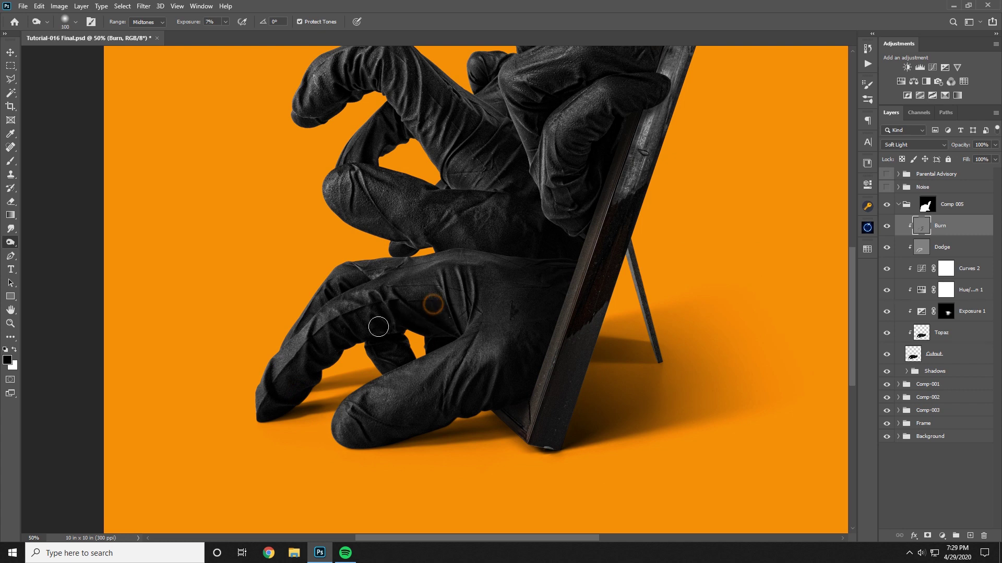
{"action": "key", "text": "bracketright"}
{"action": "left_click_drag", "start_coordinate": [409, 426], "coordinate": [358, 457]}
- Burn along the bottom hand's nearest finger and palm up to the frame, reducing the brush to 150 px for the back of the hand
{"action": "key", "text": "bracketright"}
{"action": "key", "text": "bracketright"}
{"action": "mouse_move", "coordinate": [392, 429]}
{"action": "left_mouse_down"}
{"action": "mouse_move", "coordinate": [501, 391]}
{"action": "mouse_move", "coordinate": [464, 413]}
{"action": "mouse_move", "coordinate": [517, 363]}
{"action": "left_mouse_up"}
{"action": "key", "text": "bracketleft"}
{"action": "left_click_drag", "start_coordinate": [553, 331], "coordinate": [542, 315]}
{"action": "left_click_drag", "start_coordinate": [579, 293], "coordinate": [554, 305]}
{"action": "mouse_move", "coordinate": [532, 292]}
{"action": "left_mouse_down"}
{"action": "mouse_move", "coordinate": [516, 271]}
{"action": "mouse_move", "coordinate": [501, 320]}
{"action": "mouse_move", "coordinate": [492, 275]}
{"action": "left_mouse_up"}
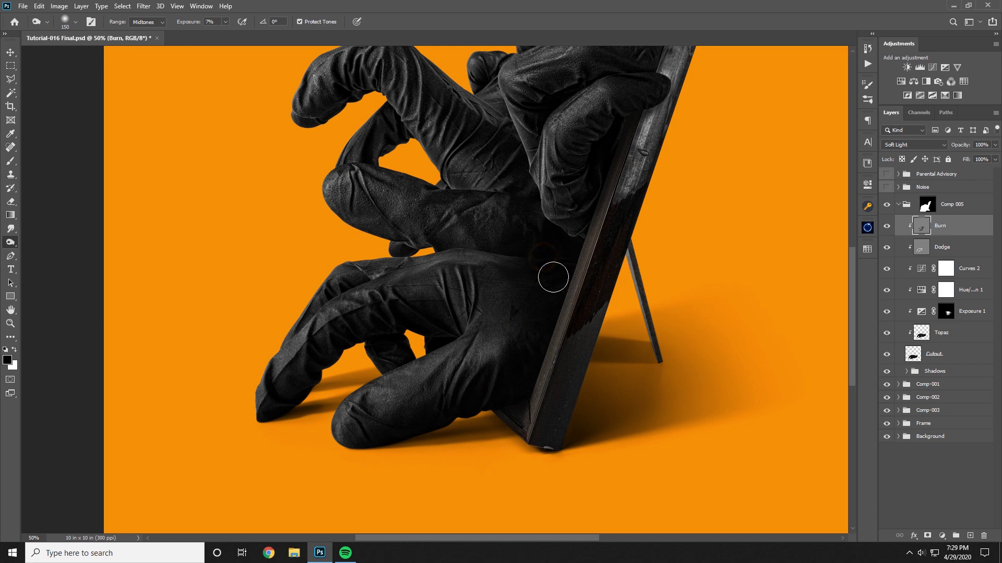
- Compare the whole composite with the Burn layer in Comp 005 hidden and shown
{"action": "key", "text": "ctrl+minus"}
{"action": "key", "text": "ctrl+plus"}
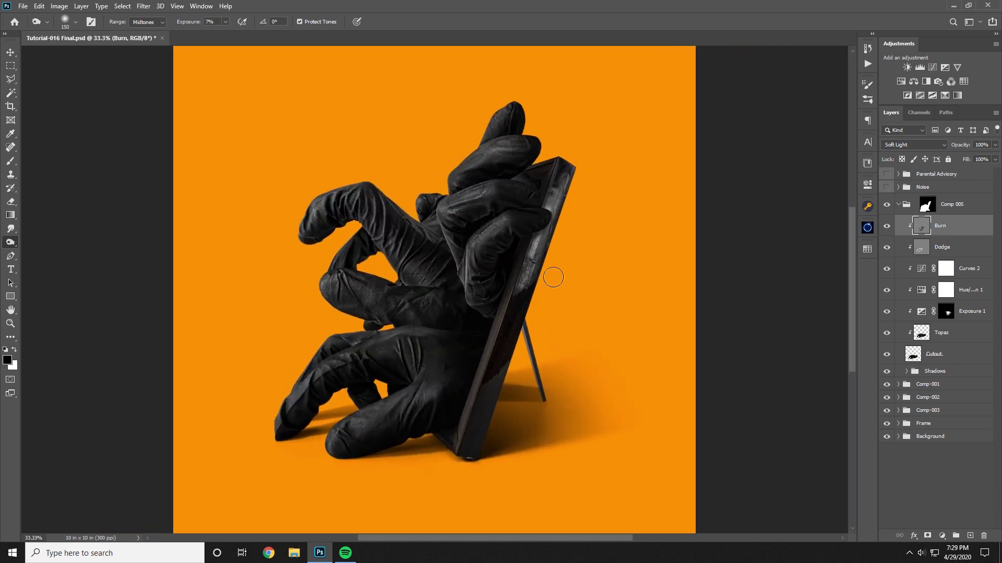
{"action": "left_click", "coordinate": [889, 227]}
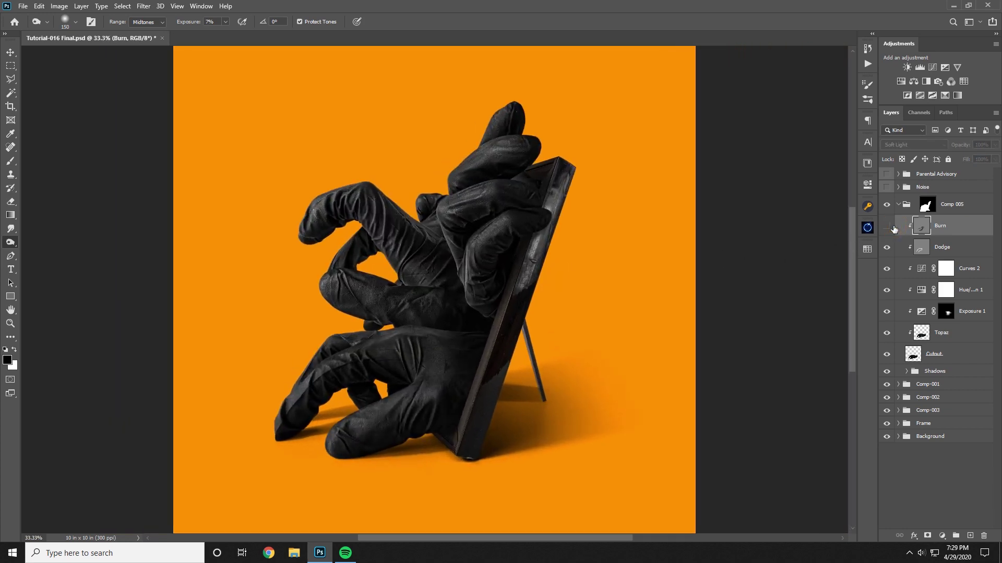
{"action": "left_click", "coordinate": [888, 227]}
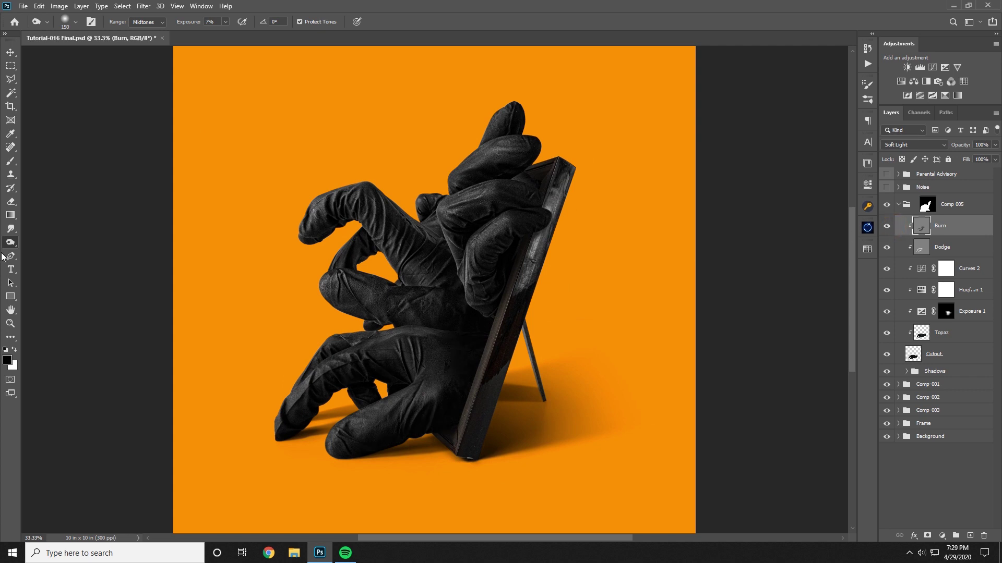
{"action": "left_click", "coordinate": [10, 323]}
{"action": "key", "text": "ctrl+minus"}
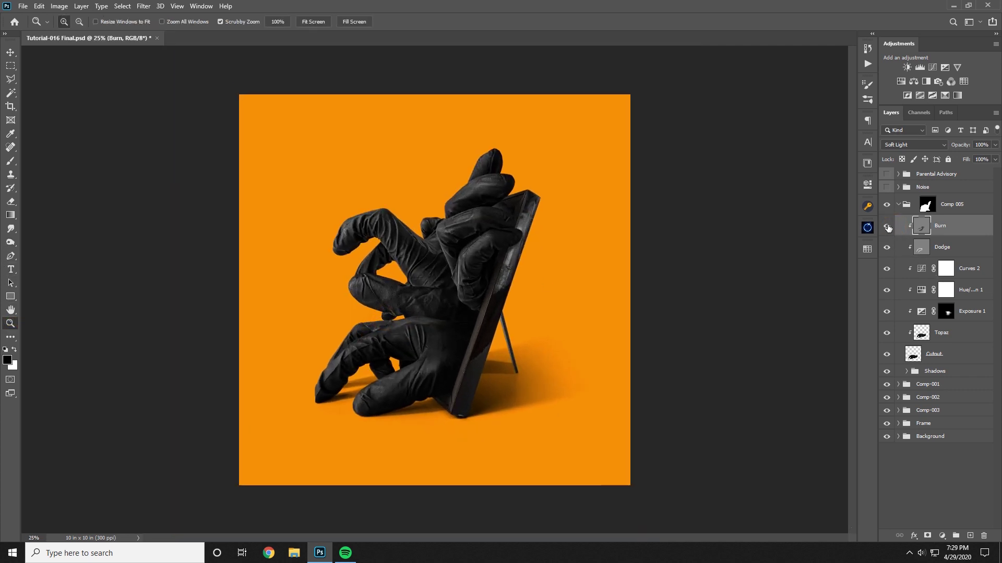
{"action": "left_click", "coordinate": [887, 226]}
{"action": "left_click", "coordinate": [887, 227]}
{"action": "left_click", "coordinate": [887, 226]}
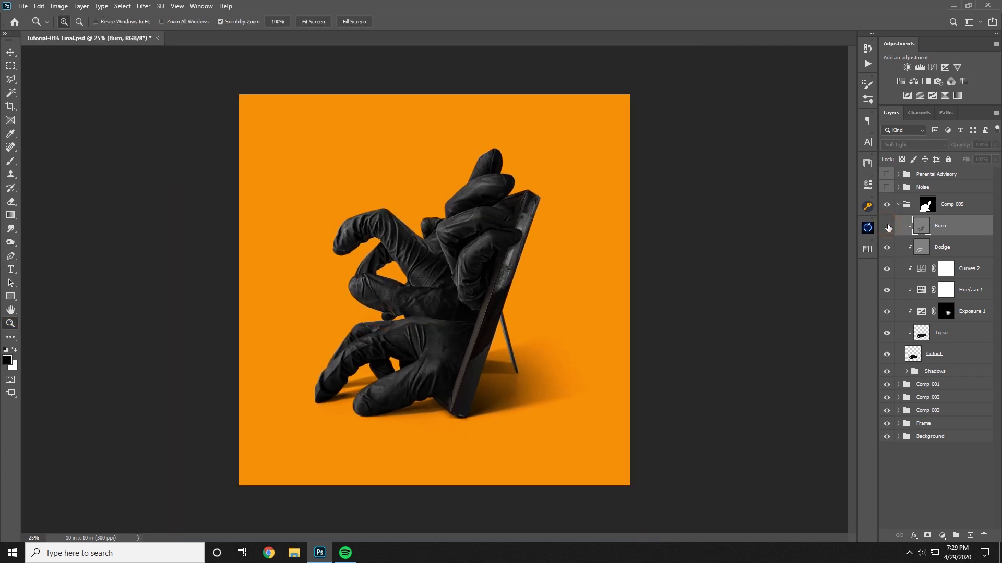
{"action": "left_click", "coordinate": [887, 226]}
{"action": "left_click", "coordinate": [887, 226]}
{"action": "left_click", "coordinate": [887, 226]}
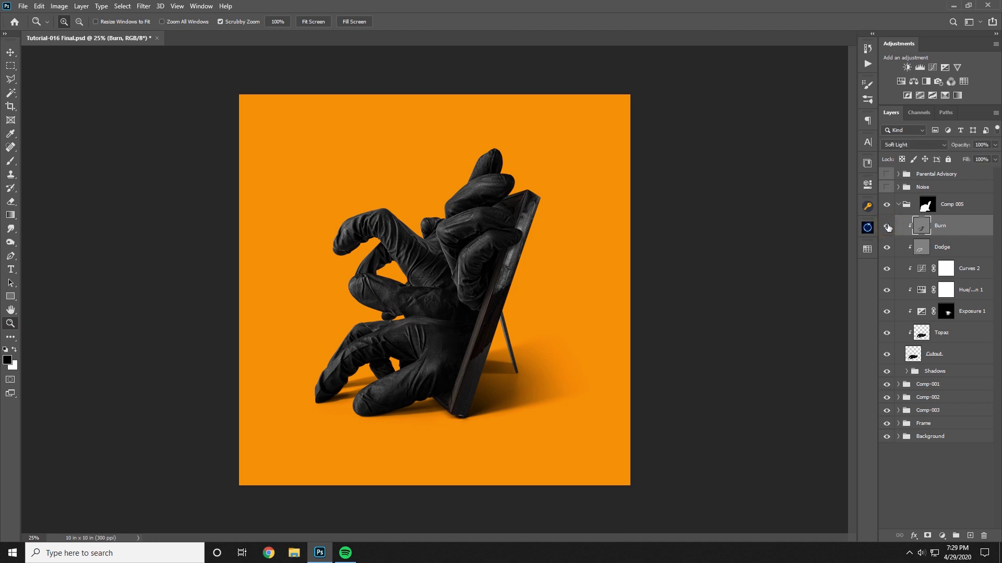
- Burn the creases between the bottom hand's fingers and palm with a brush of about 50 px
{"action": "left_click_drag", "start_coordinate": [350, 392], "coordinate": [356, 313]}
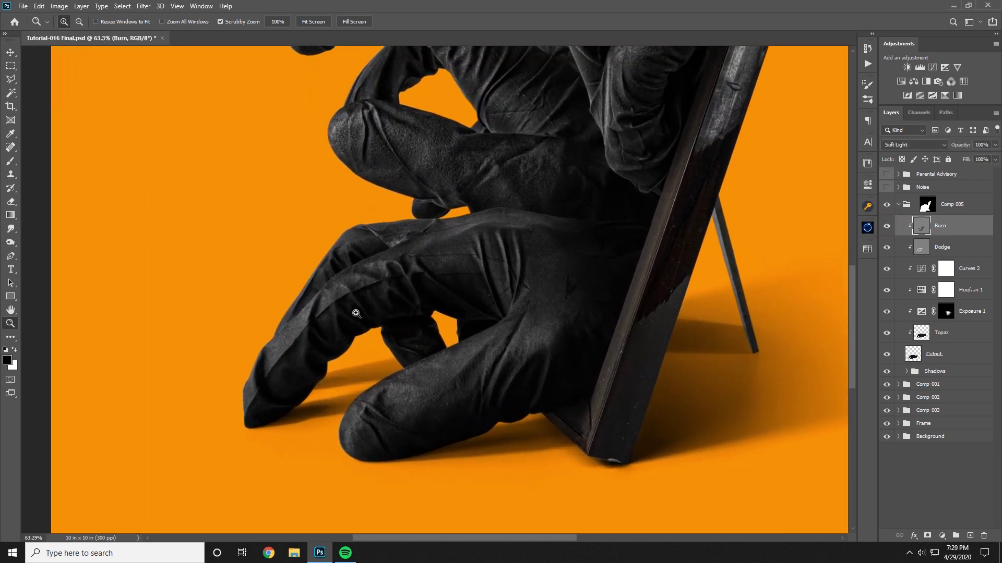
{"action": "left_click", "coordinate": [11, 242]}
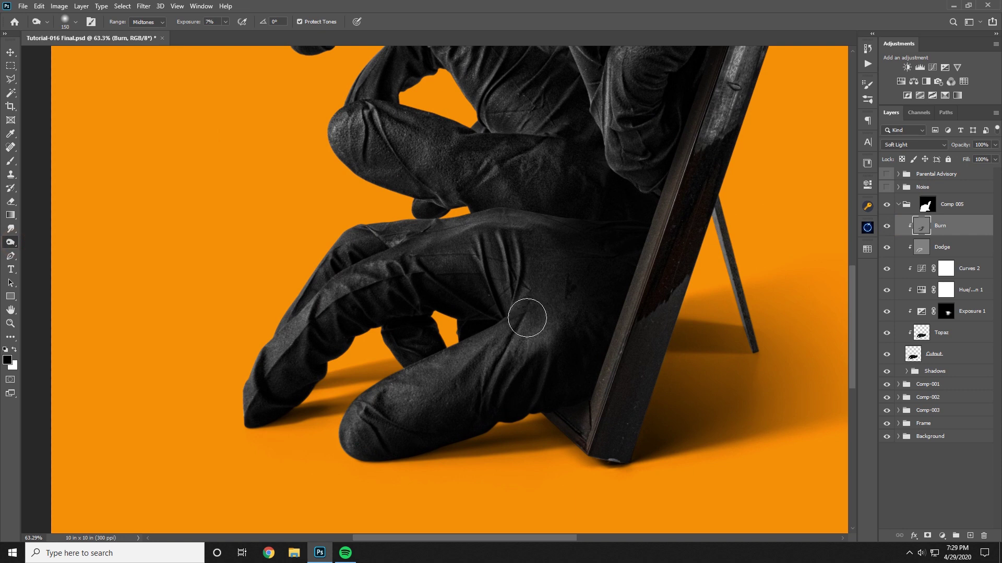
{"action": "key", "text": "bracketleft"}
{"action": "key", "text": "bracketleft"}
{"action": "key", "text": "bracketleft"}
{"action": "key", "text": "bracketleft"}
{"action": "key", "text": "bracketleft"}
{"action": "key", "text": "bracketleft"}
{"action": "key", "text": "bracketleft"}
{"action": "mouse_move", "coordinate": [494, 313]}
{"action": "left_mouse_down"}
{"action": "mouse_move", "coordinate": [505, 273]}
{"action": "mouse_move", "coordinate": [499, 306]}
{"action": "mouse_move", "coordinate": [496, 273]}
{"action": "mouse_move", "coordinate": [500, 313]}
{"action": "left_mouse_up"}
{"action": "mouse_move", "coordinate": [503, 296]}
{"action": "left_mouse_down"}
{"action": "mouse_move", "coordinate": [501, 308]}
{"action": "mouse_move", "coordinate": [504, 273]}
{"action": "left_mouse_up"}
{"action": "mouse_move", "coordinate": [500, 299]}
{"action": "left_mouse_down"}
{"action": "mouse_move", "coordinate": [493, 294]}
{"action": "mouse_move", "coordinate": [507, 289]}
{"action": "left_mouse_up"}
{"action": "key", "text": "bracketright"}
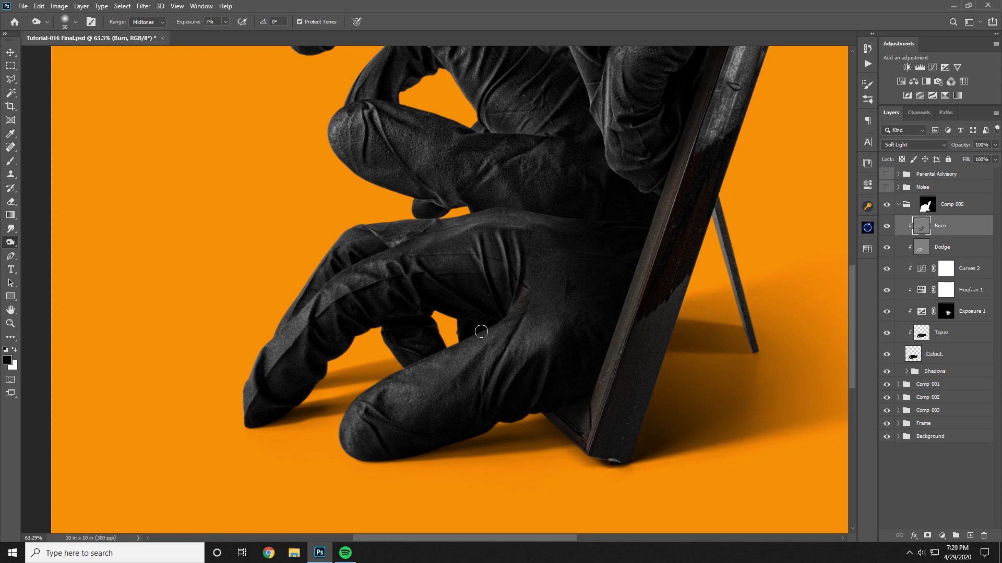
- Preview the bottom hand with and without the Burn layer, set that layer's opacity to 80%, and collapse the Comp 005 group
{"action": "scroll", "coordinate": [472, 339], "scroll_direction": "down", "scroll_amount": 3}
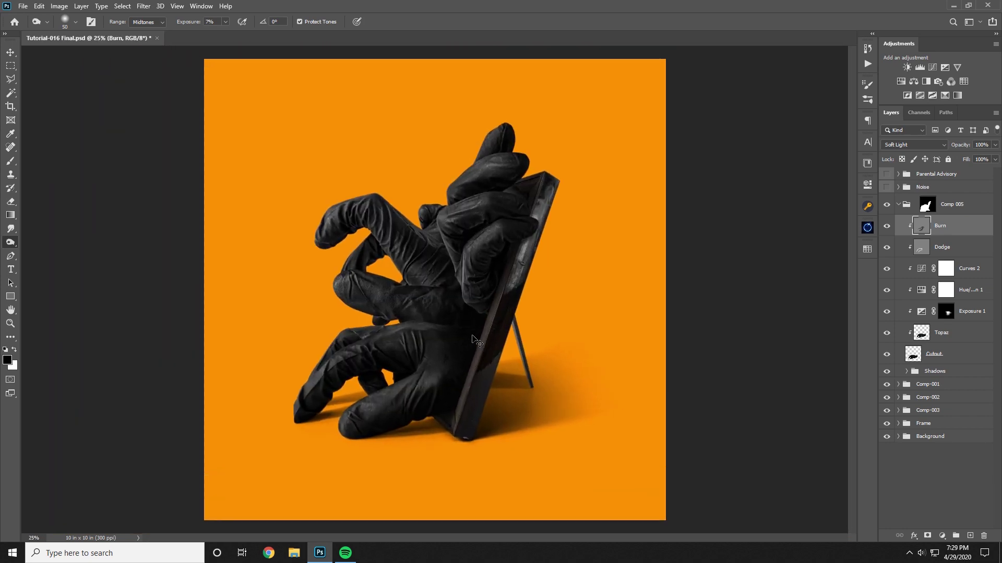
{"action": "left_click", "coordinate": [892, 225]}
{"action": "left_click", "coordinate": [892, 225]}
{"action": "left_click", "coordinate": [892, 225]}
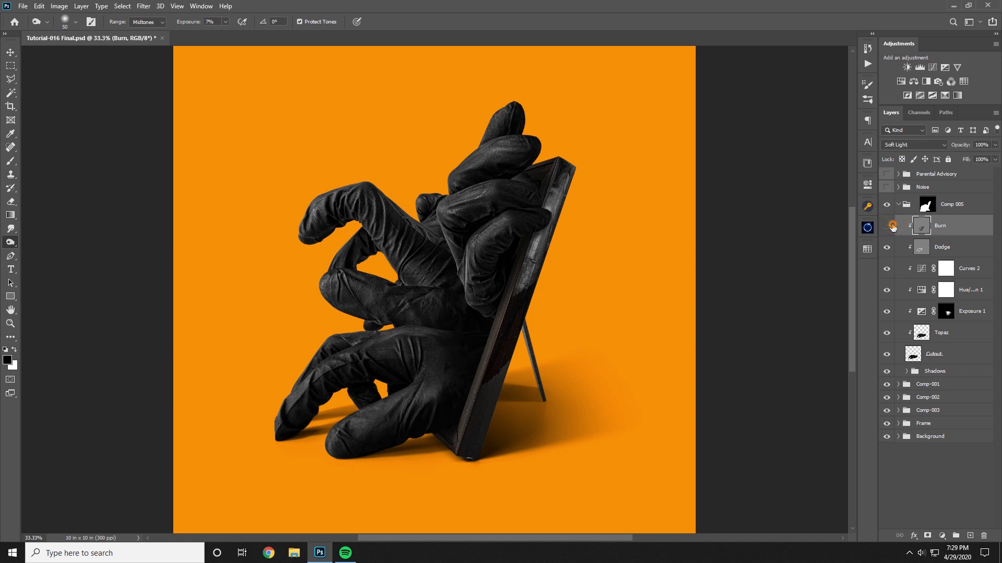
{"action": "left_click", "coordinate": [892, 225]}
{"action": "left_click", "coordinate": [892, 225]}
{"action": "left_click", "coordinate": [892, 226]}
{"action": "left_click", "coordinate": [892, 226]}
{"action": "left_click", "coordinate": [892, 226]}
{"action": "left_click", "coordinate": [893, 225]}
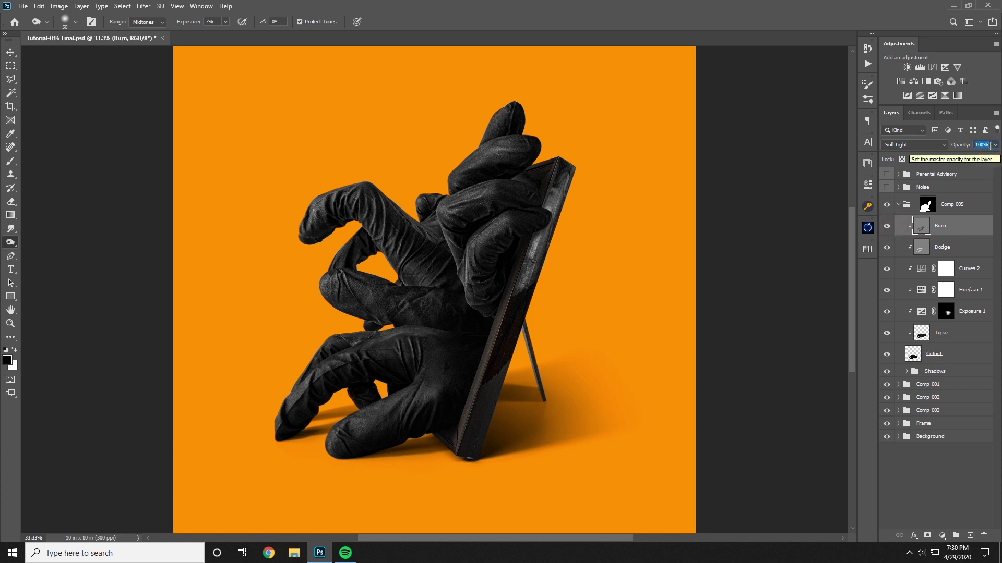
{"action": "type", "text": "8"}
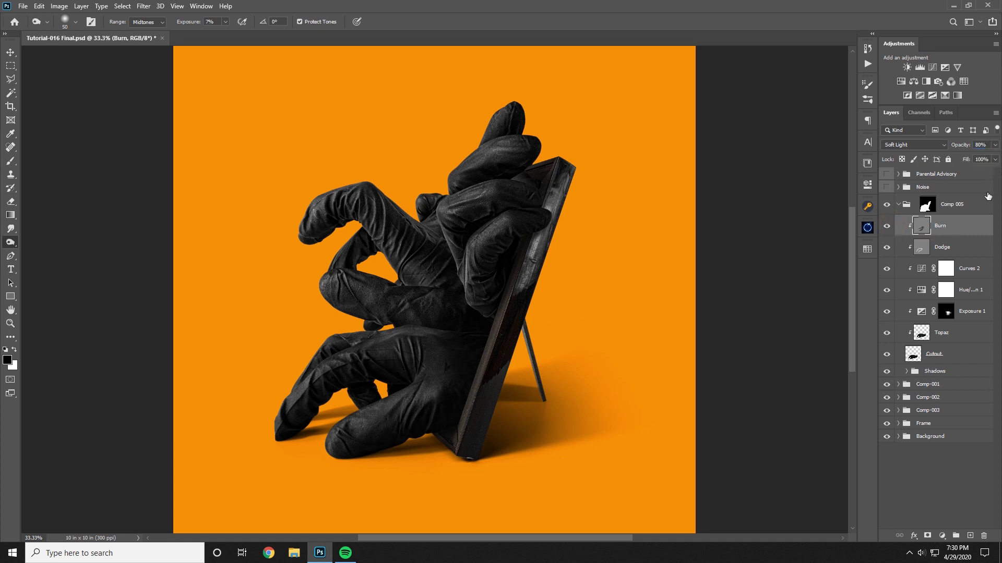
{"action": "left_click", "coordinate": [899, 204]}
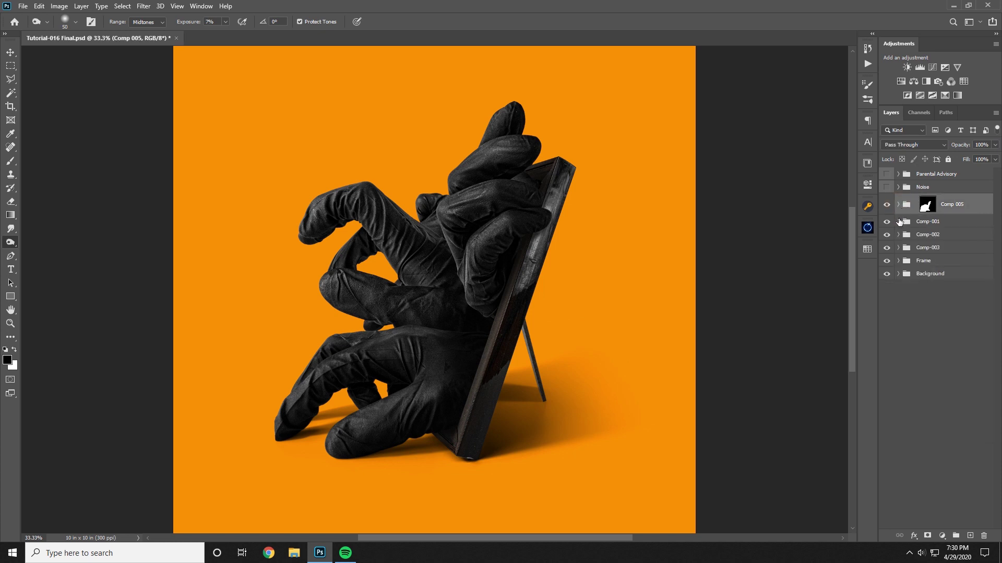
- Add a clipped layer above Dodge in the Comp-001 group, filled with 50% gray and set to Soft Light
{"action": "left_click", "coordinate": [899, 222]}
{"action": "left_click", "coordinate": [954, 242]}
{"action": "left_click", "coordinate": [971, 535]}
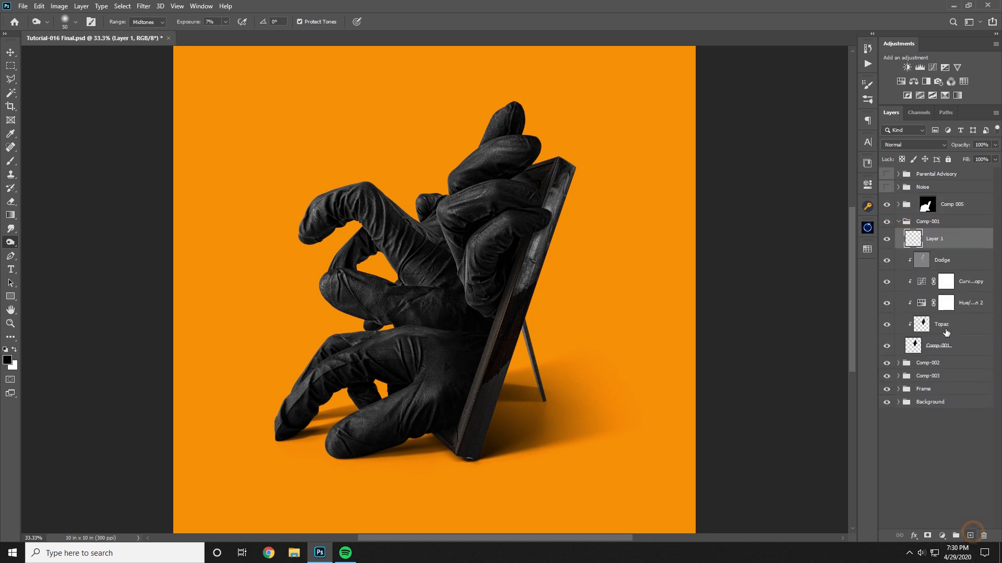
{"action": "right_click", "coordinate": [952, 240]}
{"action": "left_click", "coordinate": [855, 300]}
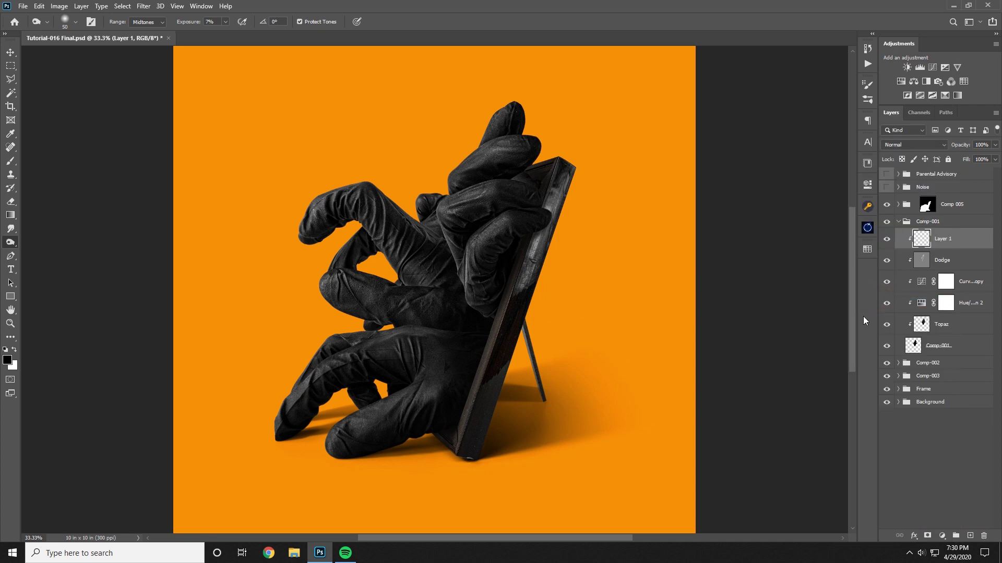
{"action": "key", "text": "shift+F5"}
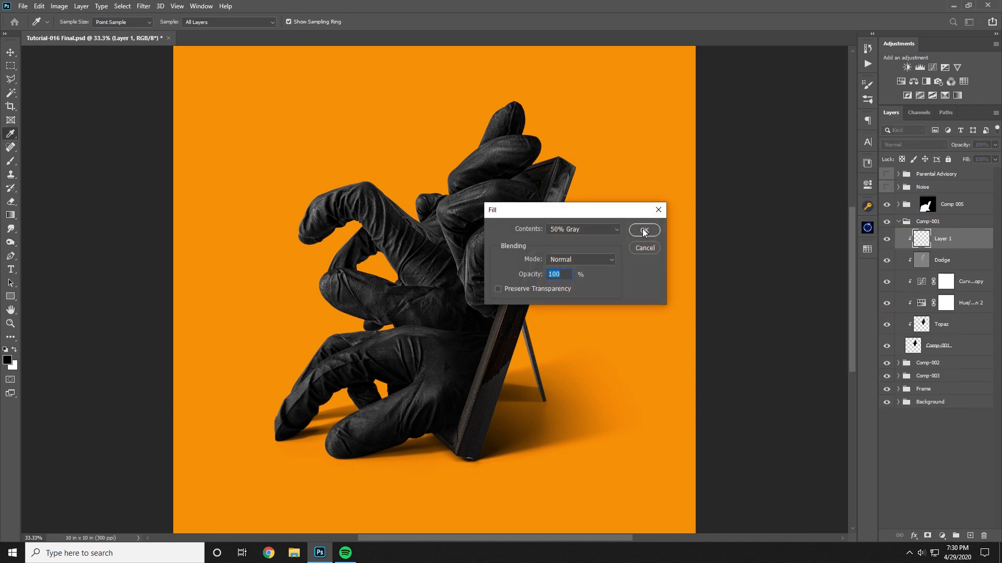
{"action": "left_click", "coordinate": [644, 232]}
{"action": "key", "text": "o"}
{"action": "left_click", "coordinate": [912, 146]}
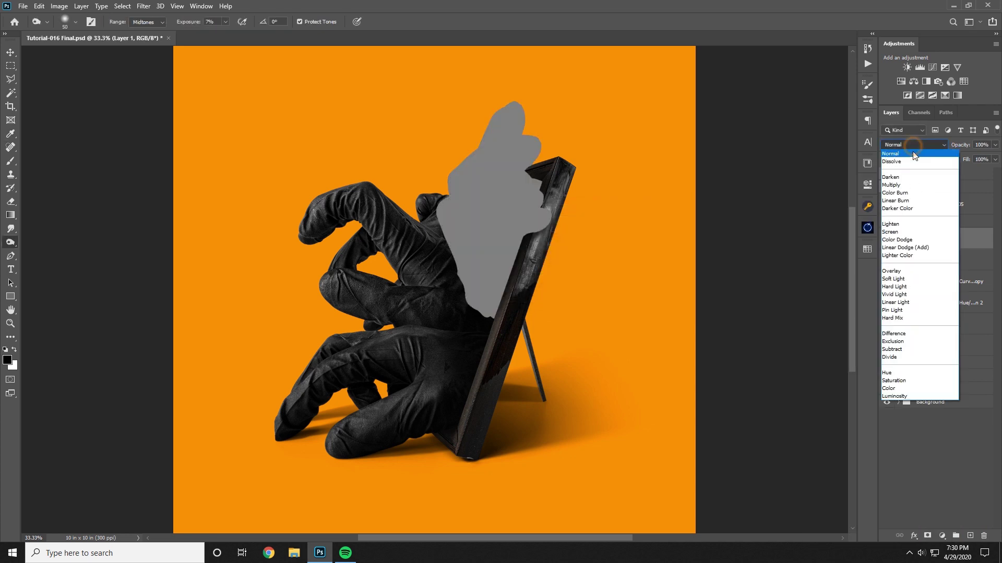
{"action": "left_click", "coordinate": [920, 279]}
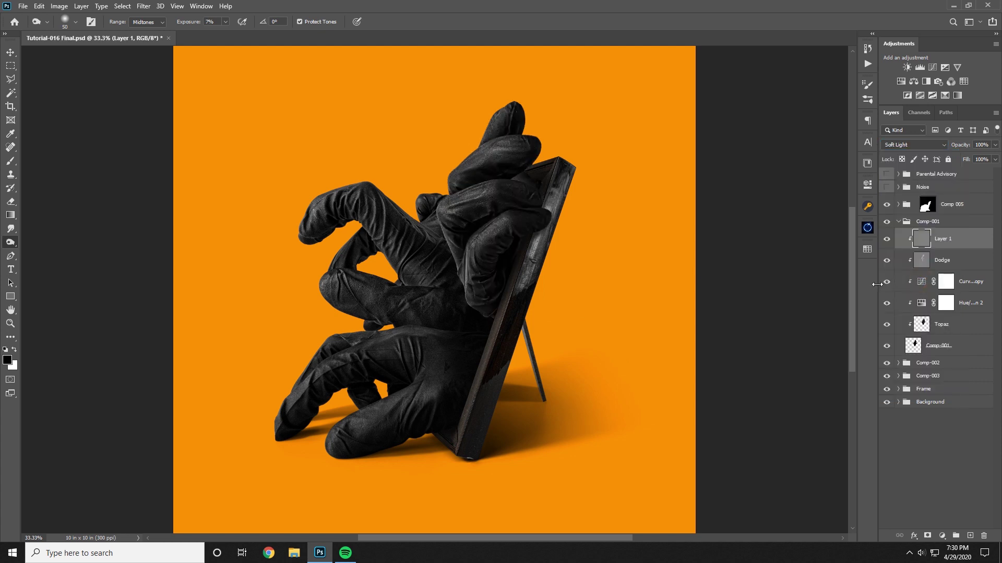
- Burn the inner side and tip of the top hand's lowest finger beside the frame, enlarging the brush to 100 px
{"action": "left_click", "coordinate": [10, 324]}
{"action": "left_click_drag", "start_coordinate": [441, 295], "coordinate": [452, 295]}
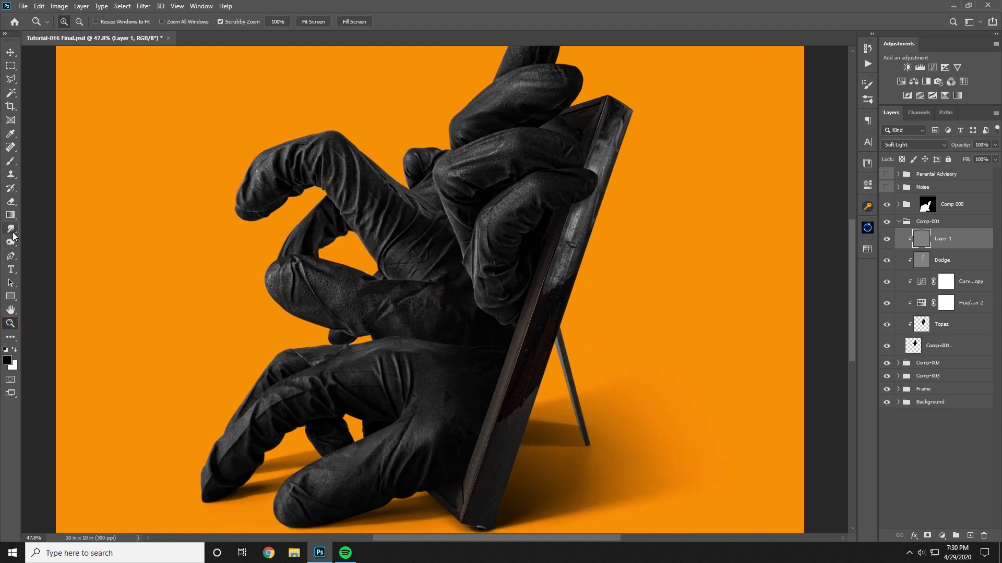
{"action": "left_click", "coordinate": [11, 242]}
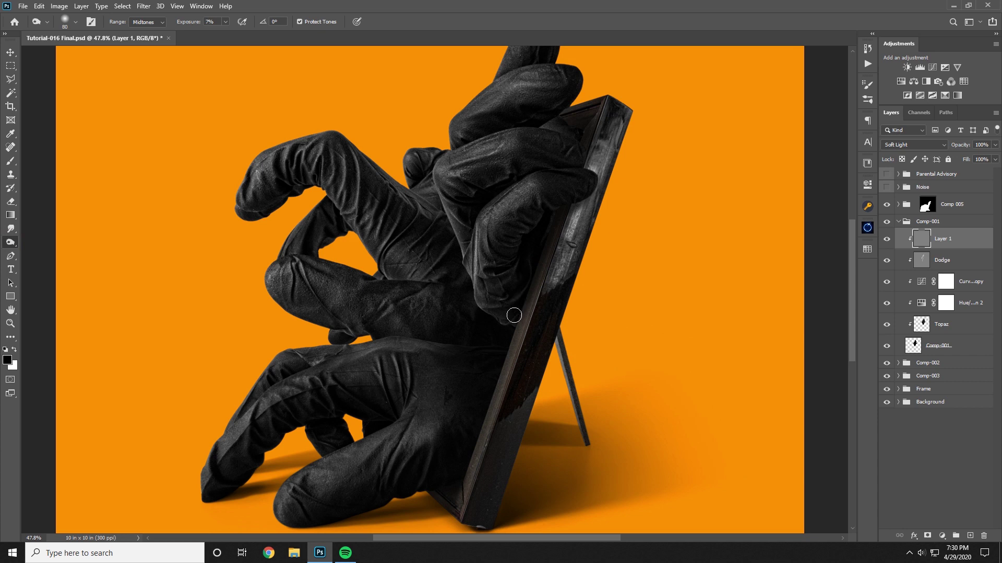
{"action": "key", "text": "bracketright"}
{"action": "left_click_drag", "start_coordinate": [531, 330], "coordinate": [541, 318]}
{"action": "key", "text": "bracketright"}
{"action": "mouse_move", "coordinate": [512, 272]}
{"action": "left_mouse_down"}
{"action": "mouse_move", "coordinate": [510, 312]}
{"action": "mouse_move", "coordinate": [533, 226]}
{"action": "mouse_move", "coordinate": [512, 296]}
{"action": "left_mouse_up"}
{"action": "left_click_drag", "start_coordinate": [522, 249], "coordinate": [508, 282]}
{"action": "left_click_drag", "start_coordinate": [525, 249], "coordinate": [510, 298]}
{"action": "left_click_drag", "start_coordinate": [524, 224], "coordinate": [506, 287]}
{"action": "left_click_drag", "start_coordinate": [600, 194], "coordinate": [576, 202]}
{"action": "left_click_drag", "start_coordinate": [578, 198], "coordinate": [557, 213]}
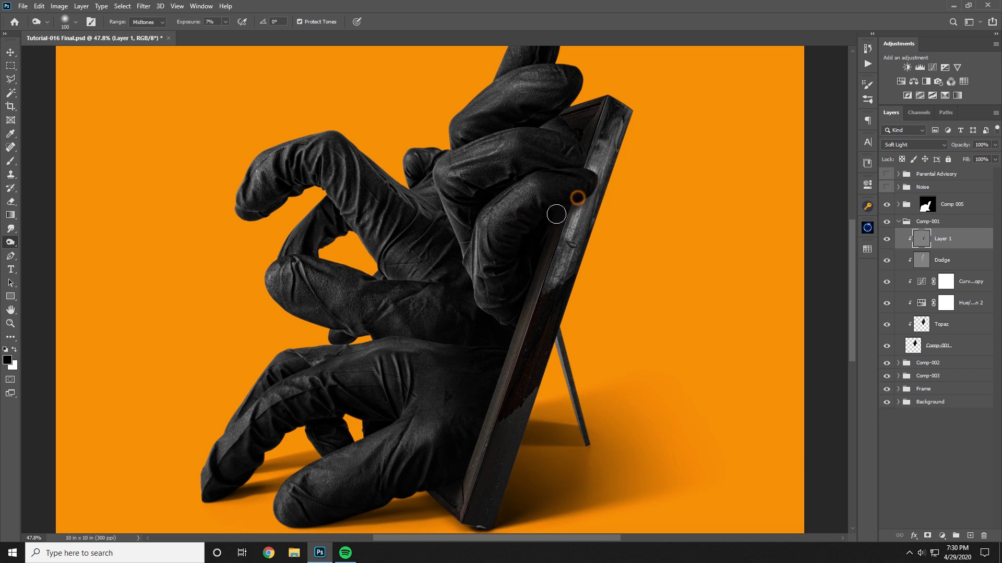
- Burn the top hand's upper fingertip near the frame corner and the underside of its lowest finger along the frame
{"action": "key", "text": "bracketleft"}
{"action": "key", "text": "bracketleft"}
{"action": "left_click", "coordinate": [493, 177]}
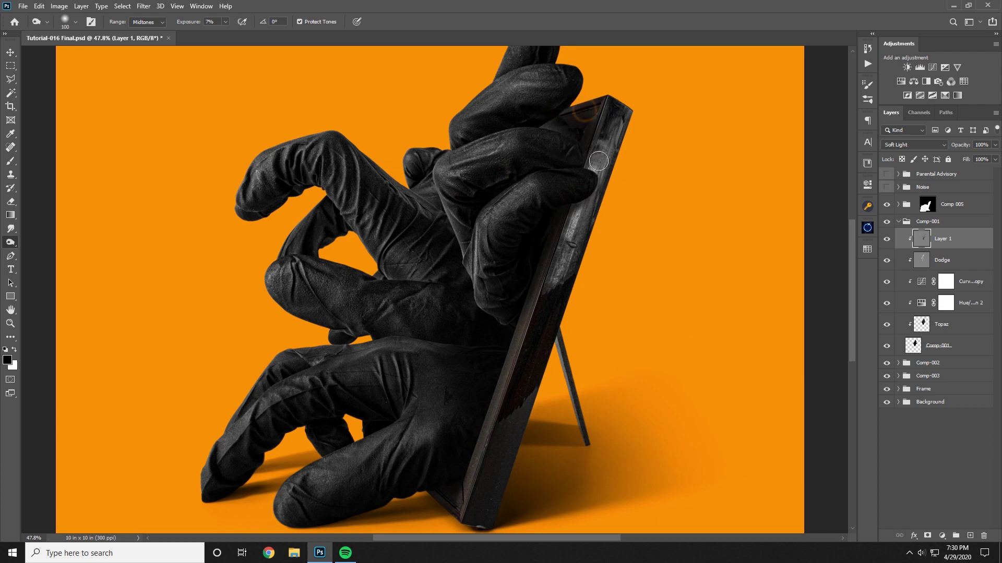
{"action": "mouse_move", "coordinate": [598, 155]}
{"action": "left_mouse_down"}
{"action": "mouse_move", "coordinate": [609, 286]}
{"action": "mouse_move", "coordinate": [569, 279]}
{"action": "mouse_move", "coordinate": [617, 223]}
{"action": "left_mouse_up"}
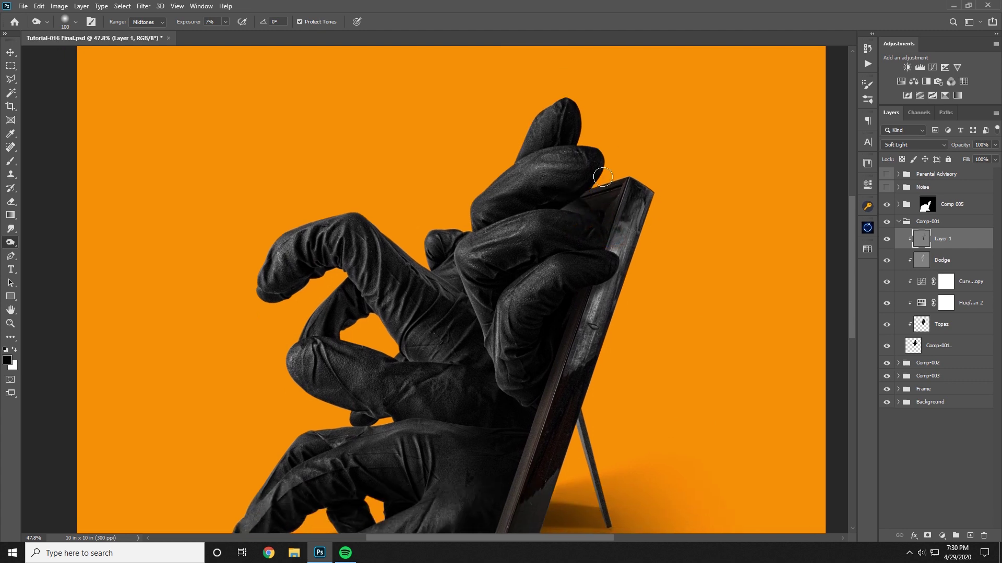
{"action": "left_click_drag", "start_coordinate": [599, 176], "coordinate": [584, 188]}
{"action": "left_click_drag", "start_coordinate": [630, 149], "coordinate": [643, 70]}
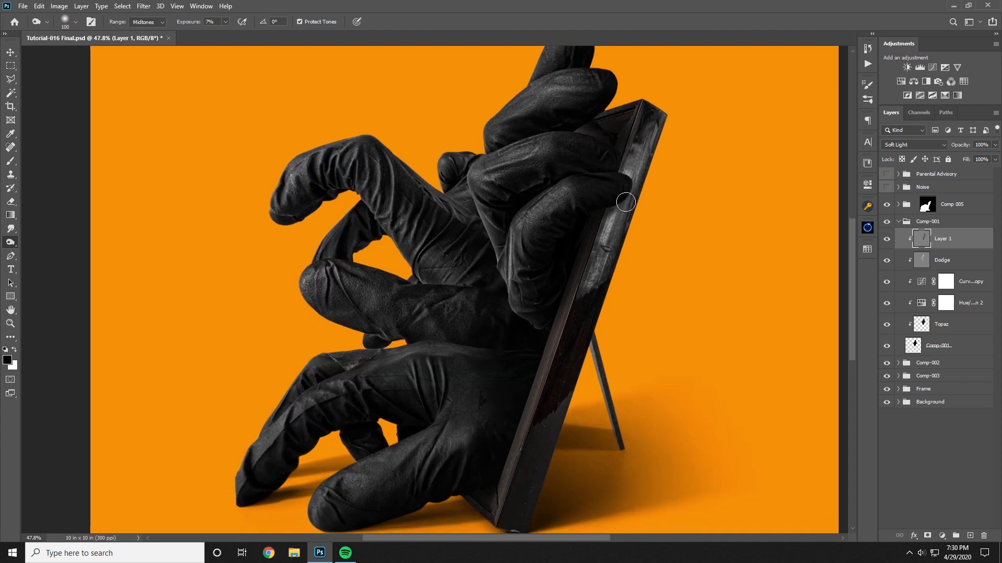
{"action": "mouse_move", "coordinate": [573, 228]}
{"action": "left_mouse_down"}
{"action": "mouse_move", "coordinate": [556, 258]}
{"action": "mouse_move", "coordinate": [557, 243]}
{"action": "left_mouse_up"}
{"action": "mouse_move", "coordinate": [629, 205]}
{"action": "left_mouse_down"}
{"action": "mouse_move", "coordinate": [598, 215]}
{"action": "mouse_move", "coordinate": [553, 294]}
{"action": "mouse_move", "coordinate": [549, 333]}
{"action": "left_mouse_up"}
- Compare the top hand with the new gray Soft Light layer in Comp-001 hidden and shown
{"action": "key", "text": "ctrl+minus"}
{"action": "key", "text": "ctrl+minus"}
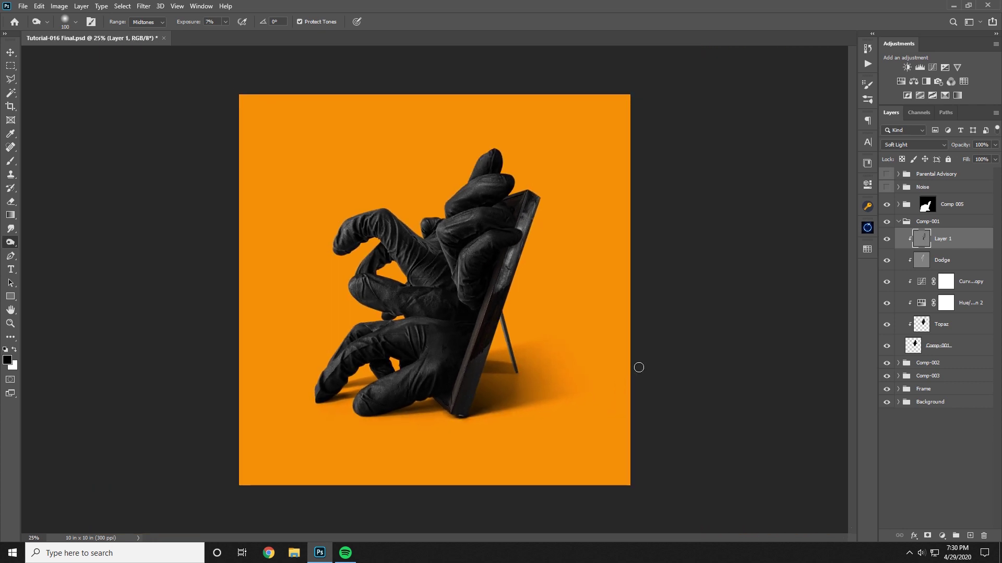
{"action": "left_click", "coordinate": [891, 238]}
{"action": "left_click", "coordinate": [891, 239]}
{"action": "left_click", "coordinate": [891, 239]}
{"action": "left_click", "coordinate": [891, 238]}
{"action": "left_click", "coordinate": [891, 239]}
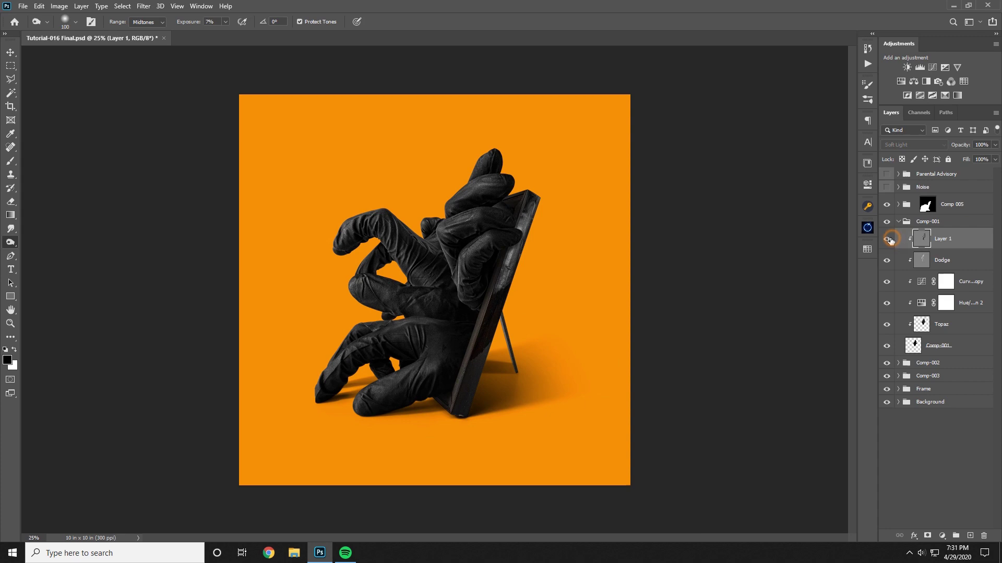
- Burn the top hand's middle finger from its fold out toward the frame with a smaller brush
{"action": "left_click", "coordinate": [10, 324]}
{"action": "left_click_drag", "start_coordinate": [405, 236], "coordinate": [481, 234]}
{"action": "left_click_drag", "start_coordinate": [590, 251], "coordinate": [559, 251]}
{"action": "left_click_drag", "start_coordinate": [656, 291], "coordinate": [410, 305]}
{"action": "left_click_drag", "start_coordinate": [674, 254], "coordinate": [648, 249]}
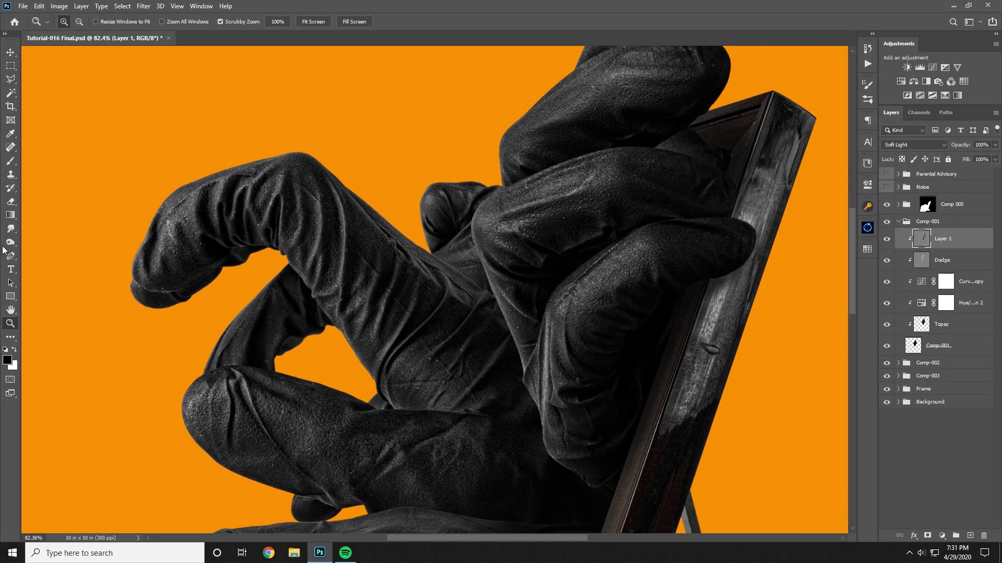
{"action": "left_click", "coordinate": [10, 242]}
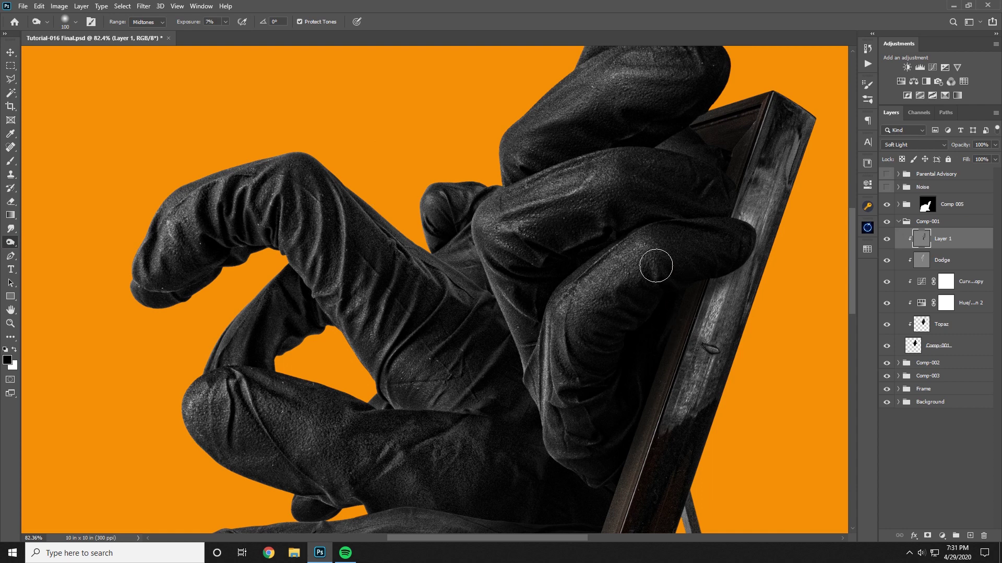
{"action": "key", "text": "bracketleft"}
{"action": "key", "text": "bracketleft"}
{"action": "key", "text": "bracketleft"}
{"action": "key", "text": "bracketleft"}
{"action": "mouse_move", "coordinate": [563, 251]}
{"action": "left_mouse_down"}
{"action": "mouse_move", "coordinate": [616, 222]}
{"action": "mouse_move", "coordinate": [741, 202]}
{"action": "mouse_move", "coordinate": [698, 176]}
{"action": "mouse_move", "coordinate": [735, 175]}
{"action": "left_mouse_up"}
- Darken the middle finger's upper edge inside the frame's top corner with a 35 px brush
{"action": "key", "text": "bracketleft"}
{"action": "key", "text": "bracketright"}
{"action": "key", "text": "bracketleft"}
{"action": "mouse_move", "coordinate": [693, 149]}
{"action": "left_mouse_down"}
{"action": "mouse_move", "coordinate": [671, 147]}
{"action": "mouse_move", "coordinate": [688, 146]}
{"action": "left_mouse_up"}
{"action": "left_click_drag", "start_coordinate": [690, 147], "coordinate": [692, 151]}
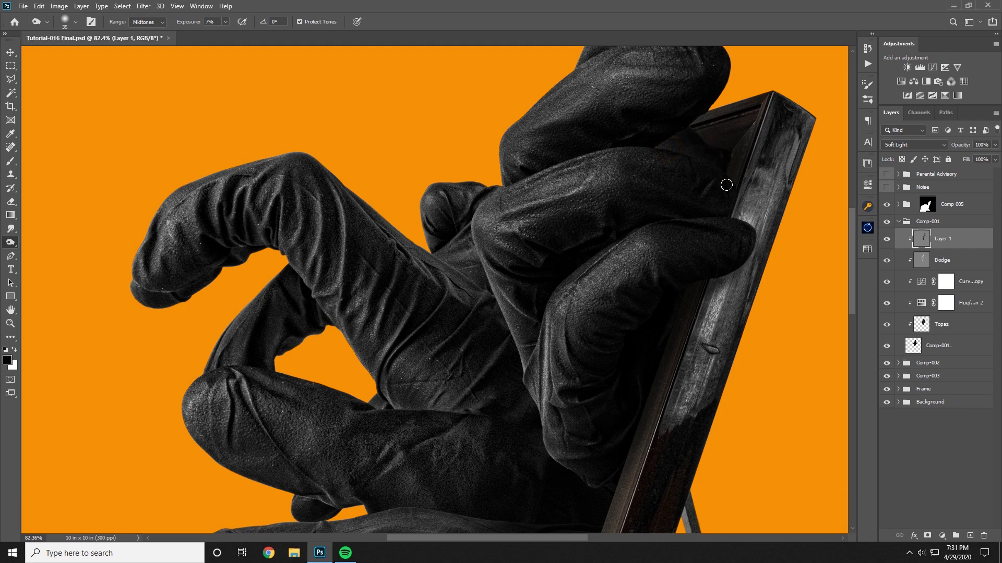
- Burn the fold between the top hand's two lower fingers and shade the lowest finger with a progressively larger brush
{"action": "key", "text": "bracketright"}
{"action": "key", "text": "bracketright"}
{"action": "left_click_drag", "start_coordinate": [589, 240], "coordinate": [575, 244]}
{"action": "left_click_drag", "start_coordinate": [653, 220], "coordinate": [665, 218]}
{"action": "key", "text": "bracketright"}
{"action": "key", "text": "bracketright"}
{"action": "key", "text": "bracketright"}
{"action": "left_click_drag", "start_coordinate": [630, 342], "coordinate": [620, 333]}
{"action": "key", "text": "bracketright"}
- Check the burned shadows on the full composite by hiding and showing the topmost layer in Comp-001
{"action": "key", "text": "ctrl+minus"}
{"action": "key", "text": "ctrl+minus"}
{"action": "key", "text": "ctrl+minus"}
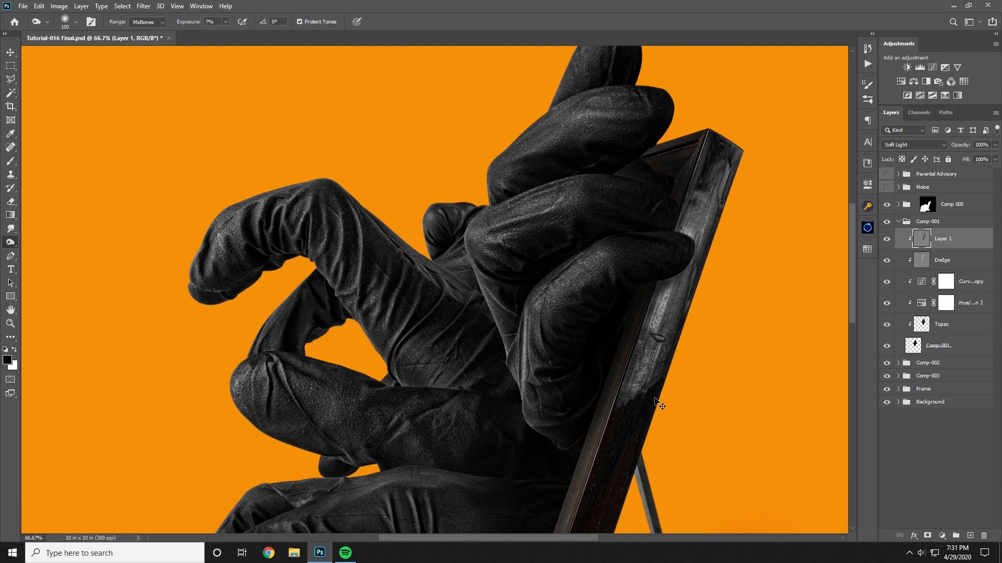
{"action": "key", "text": "ctrl+minus"}
{"action": "key", "text": "ctrl+plus"}
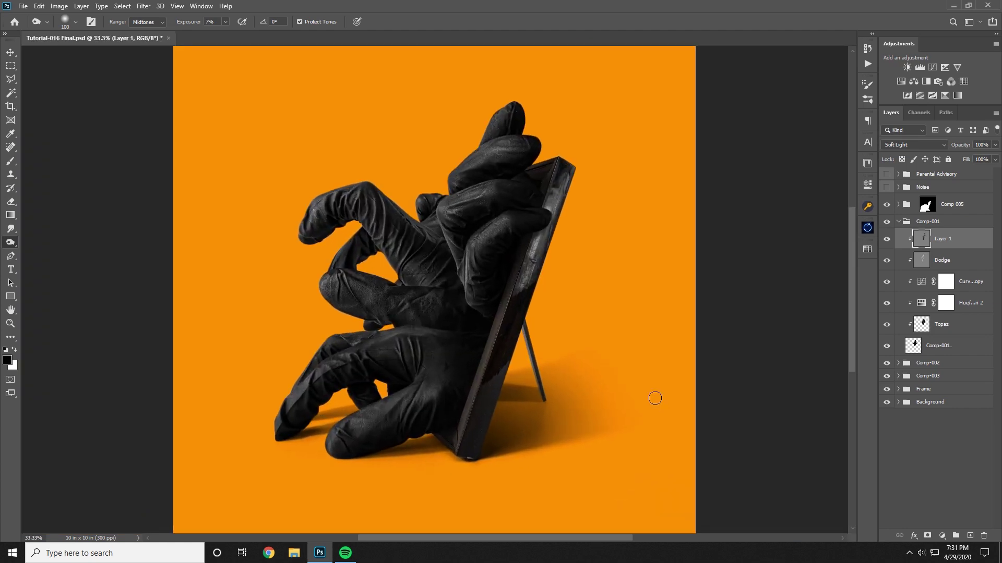
{"action": "left_click", "coordinate": [886, 237]}
{"action": "left_click", "coordinate": [889, 237]}
- Rename the topmost clipped layer in Comp-001 and collapse the group
{"action": "double_click", "coordinate": [945, 238]}
{"action": "key", "text": "Return"}
{"action": "left_click", "coordinate": [898, 223]}
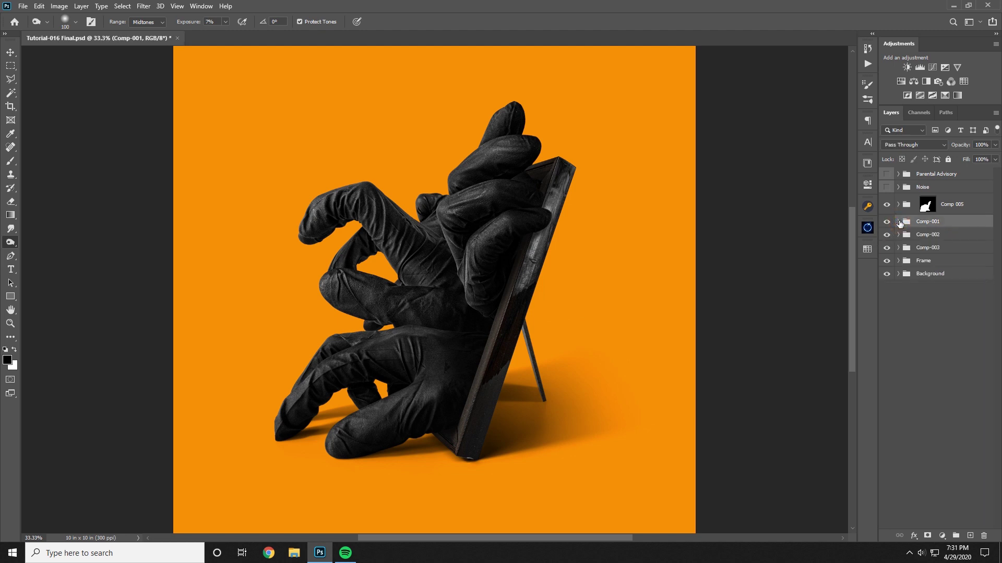
- Add a new layer above the Dodge layer in the Comp-002 group and make it a clipping mask
{"action": "left_click", "coordinate": [899, 235]}
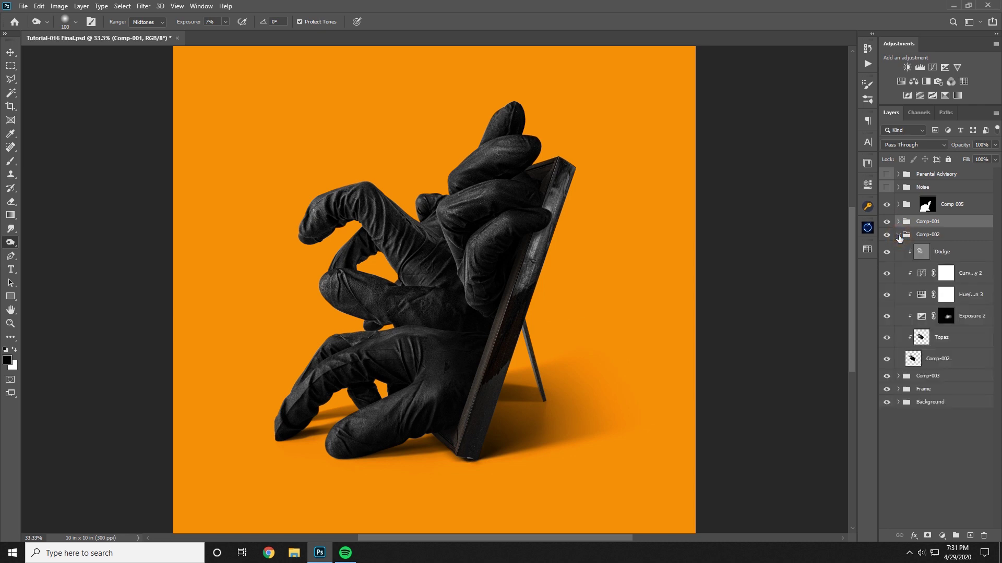
{"action": "left_click", "coordinate": [950, 253]}
{"action": "left_click", "coordinate": [971, 528]}
{"action": "left_click", "coordinate": [971, 534]}
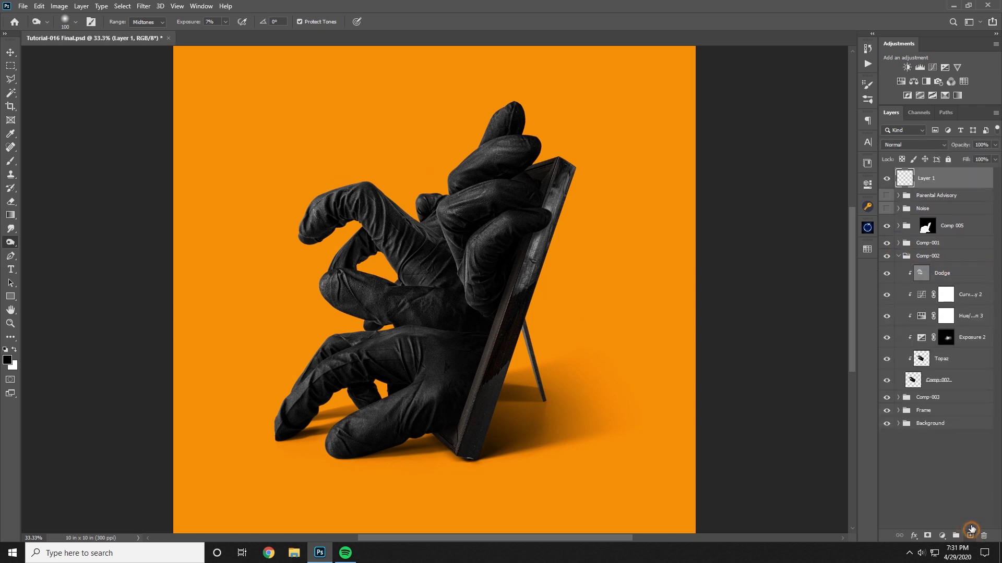
{"action": "left_click_drag", "start_coordinate": [955, 180], "coordinate": [957, 266]}
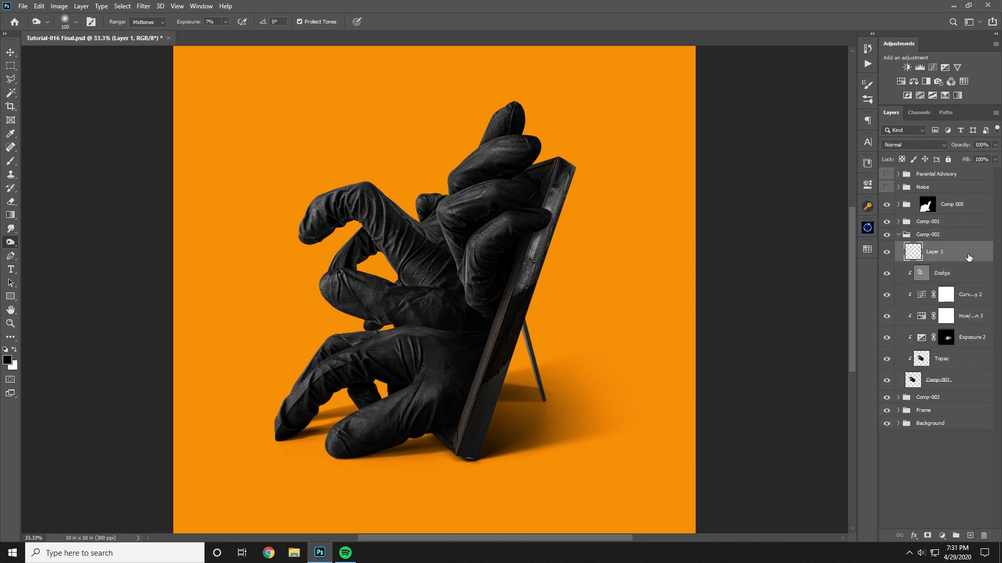
{"action": "right_click", "coordinate": [966, 252]}
{"action": "left_click", "coordinate": [835, 299]}
- Fill the new Comp-002 layer with 50% gray and set its blend mode to Soft Light
{"action": "key", "text": "shift+F5"}
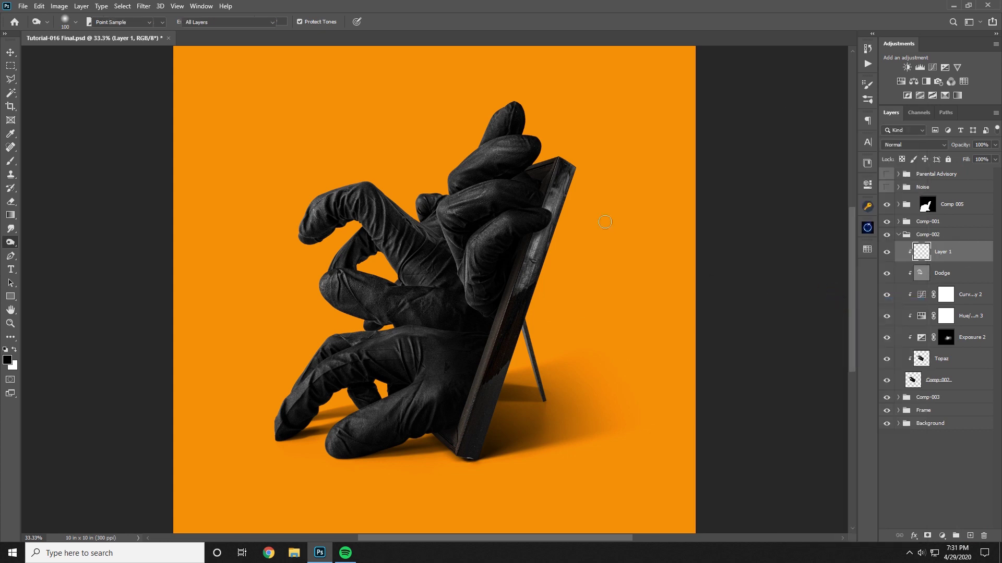
{"action": "left_click", "coordinate": [642, 231]}
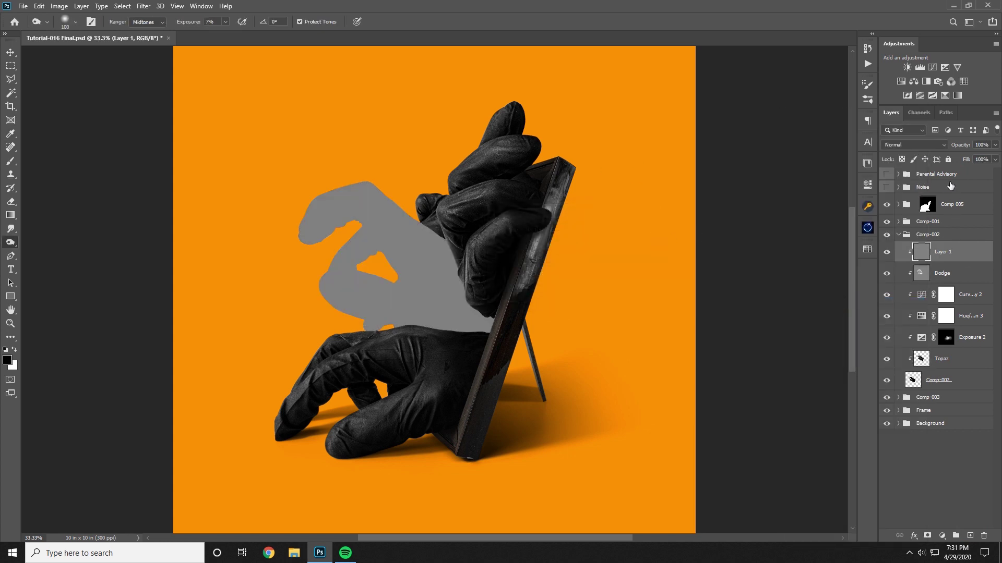
{"action": "left_click", "coordinate": [929, 143]}
{"action": "left_click", "coordinate": [903, 278]}
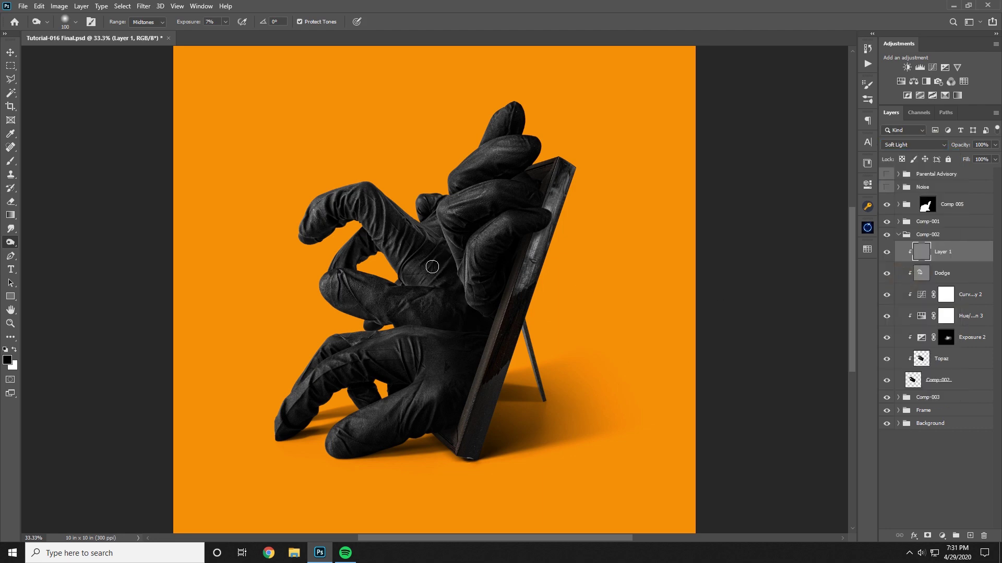
- Burn the middle hand's lower edge where it meets the bottom hand, using an enlarged soft brush
{"action": "left_click", "coordinate": [11, 324]}
{"action": "left_click_drag", "start_coordinate": [403, 257], "coordinate": [471, 297]}
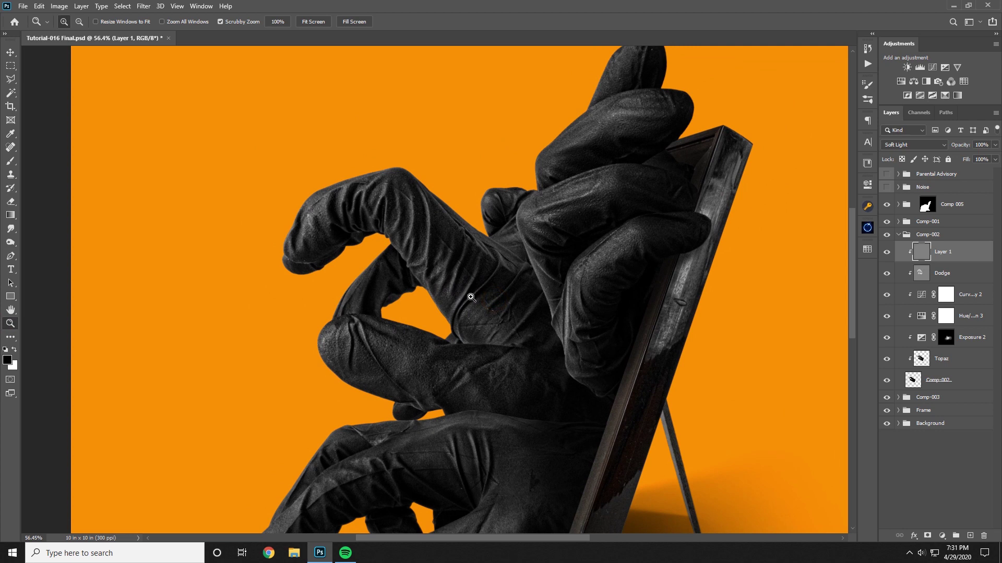
{"action": "left_click", "coordinate": [11, 241]}
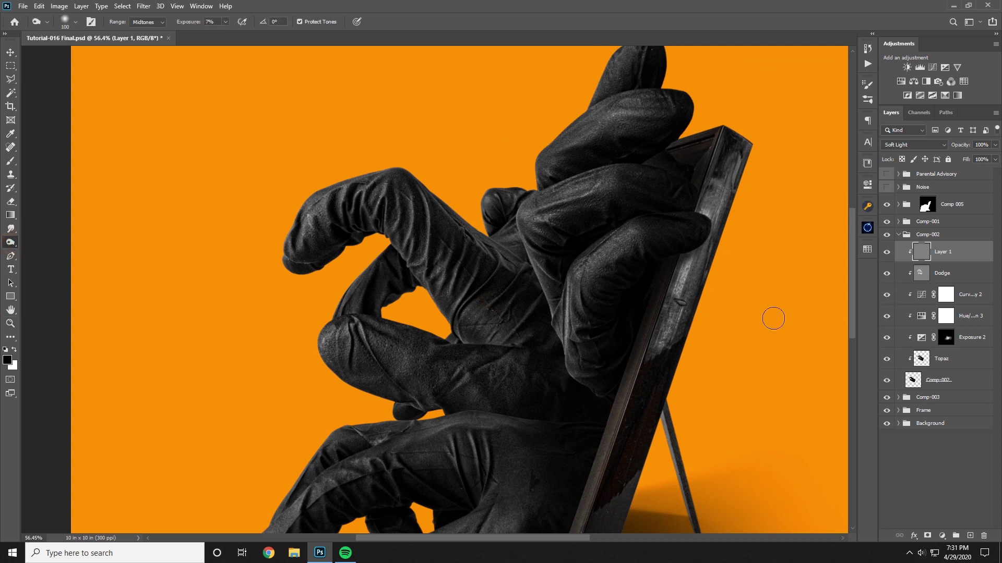
{"action": "key", "text": "bracketleft"}
{"action": "key", "text": "bracketright"}
{"action": "key", "text": "bracketright"}
{"action": "key", "text": "bracketright"}
{"action": "key", "text": "bracketright"}
{"action": "key", "text": "bracketright"}
{"action": "left_click_drag", "start_coordinate": [532, 427], "coordinate": [424, 407]}
{"action": "mouse_move", "coordinate": [526, 423]}
{"action": "left_mouse_down"}
{"action": "mouse_move", "coordinate": [431, 404]}
{"action": "mouse_move", "coordinate": [462, 414]}
{"action": "mouse_move", "coordinate": [421, 441]}
{"action": "mouse_move", "coordinate": [426, 421]}
{"action": "mouse_move", "coordinate": [456, 418]}
{"action": "mouse_move", "coordinate": [421, 407]}
{"action": "mouse_move", "coordinate": [441, 420]}
{"action": "mouse_move", "coordinate": [545, 417]}
{"action": "left_mouse_up"}
- Burn the middle hand's palm beside the frame with a 150 px brush
{"action": "key", "text": "bracketleft"}
{"action": "key", "text": "bracketleft"}
{"action": "key", "text": "bracketright"}
{"action": "key", "text": "bracketright"}
{"action": "mouse_move", "coordinate": [526, 378]}
{"action": "left_mouse_down"}
{"action": "mouse_move", "coordinate": [570, 372]}
{"action": "mouse_move", "coordinate": [557, 356]}
{"action": "left_mouse_up"}
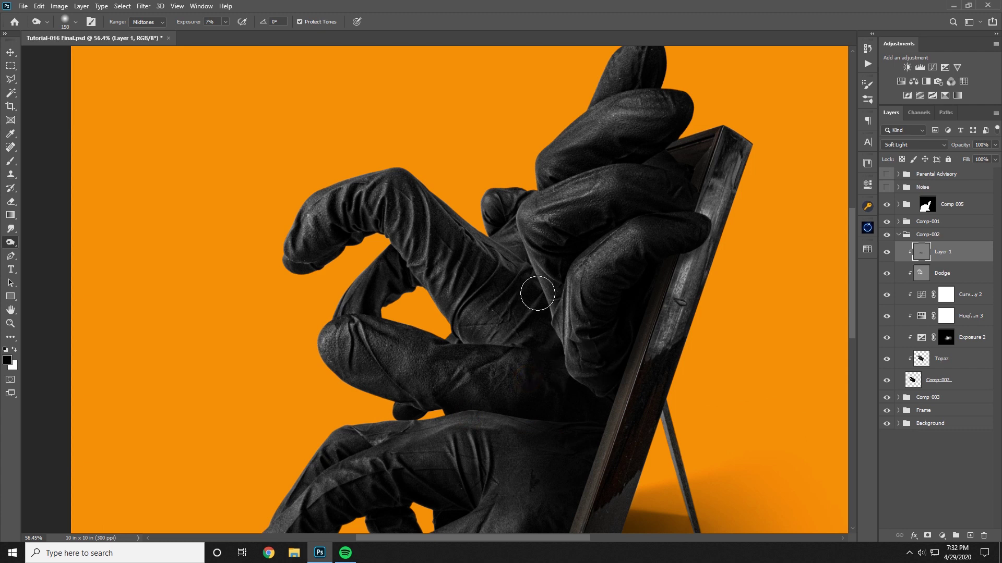
- Darken the fold where the middle hand's two front fingers meet, using a smaller brush
{"action": "key", "text": "bracketleft"}
{"action": "key", "text": "bracketleft"}
{"action": "key", "text": "bracketleft"}
{"action": "key", "text": "bracketleft"}
{"action": "mouse_move", "coordinate": [464, 333]}
{"action": "left_mouse_down"}
{"action": "mouse_move", "coordinate": [523, 335]}
{"action": "mouse_move", "coordinate": [485, 332]}
{"action": "left_mouse_up"}
- Shade the middle hand's lower palm from beneath the top hand toward its bottom edge with a 125 px brush
{"action": "key", "text": "bracketright"}
{"action": "key", "text": "bracketright"}
{"action": "key", "text": "bracketright"}
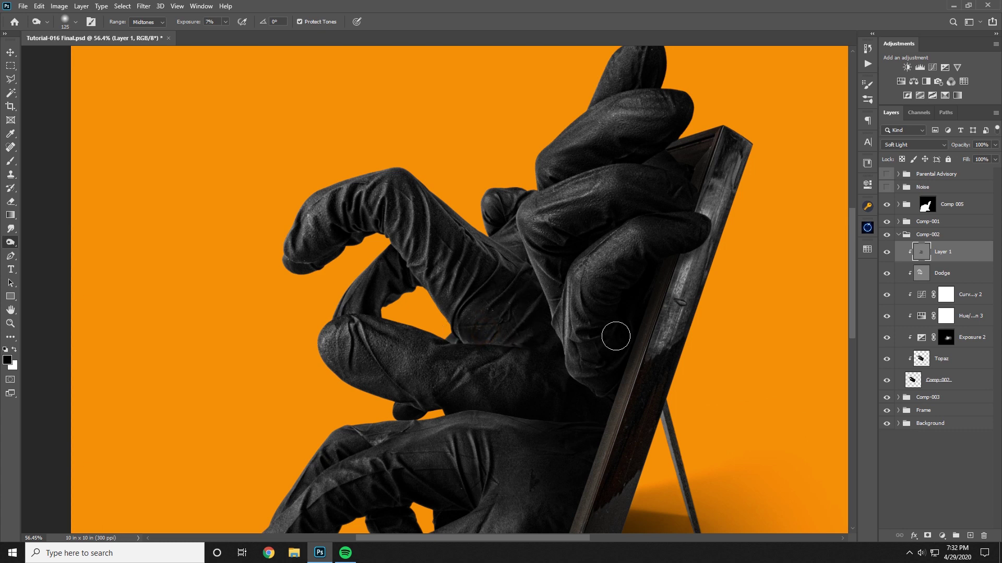
{"action": "mouse_move", "coordinate": [575, 371]}
{"action": "left_mouse_down"}
{"action": "mouse_move", "coordinate": [557, 375]}
{"action": "mouse_move", "coordinate": [586, 414]}
{"action": "mouse_move", "coordinate": [471, 414]}
{"action": "left_mouse_up"}
- Burn the finger edges around the orange gap in the middle hand with 40 to 70 px brushes
{"action": "key", "text": "bracketleft"}
{"action": "key", "text": "bracketleft"}
{"action": "key", "text": "bracketleft"}
{"action": "key", "text": "bracketright"}
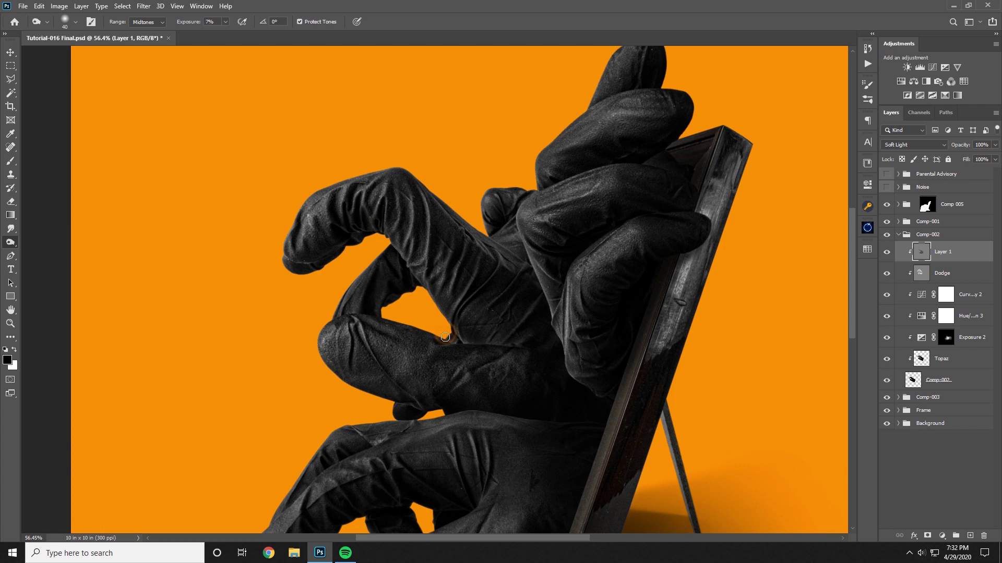
{"action": "left_click", "coordinate": [413, 285]}
{"action": "key", "text": "bracketright"}
{"action": "left_click", "coordinate": [389, 293]}
- Compare the full composite with and without the burn shading by toggling the topmost clipped layer in Comp-002
{"action": "key", "text": "ctrl+minus"}
{"action": "key", "text": "ctrl+minus"}
{"action": "key", "text": "ctrl+minus"}
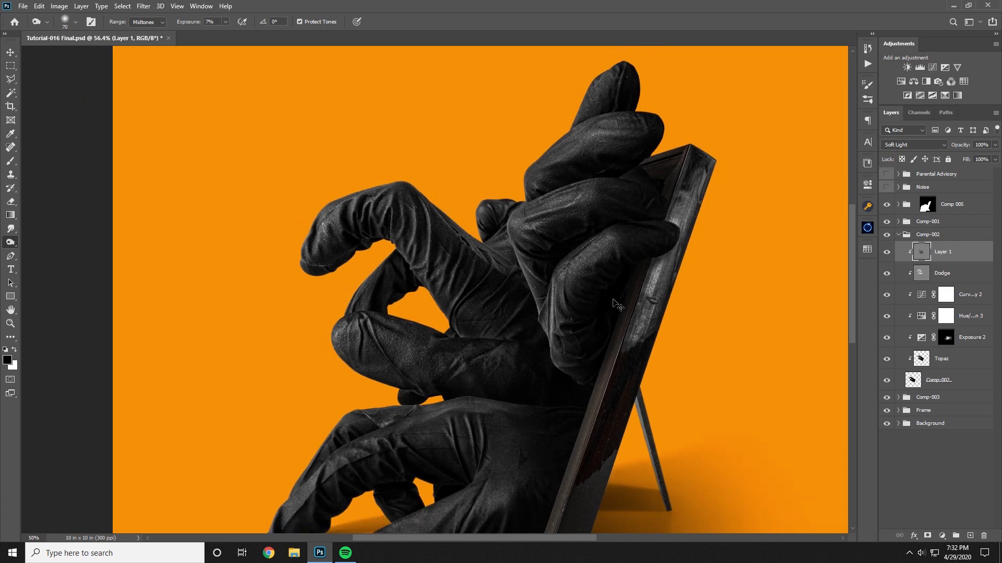
{"action": "key", "text": "ctrl+plus"}
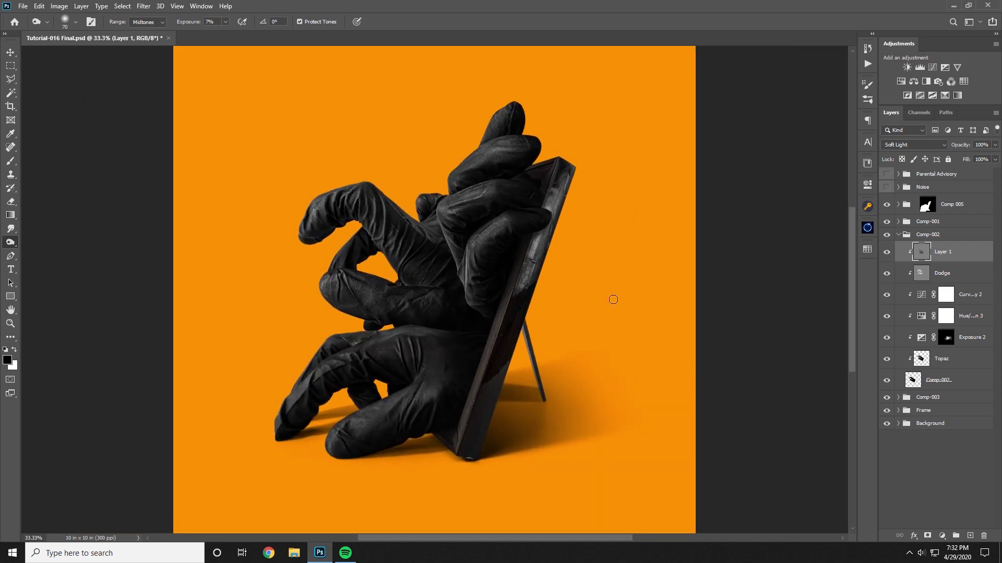
{"action": "left_click", "coordinate": [887, 256]}
{"action": "left_click", "coordinate": [888, 256]}
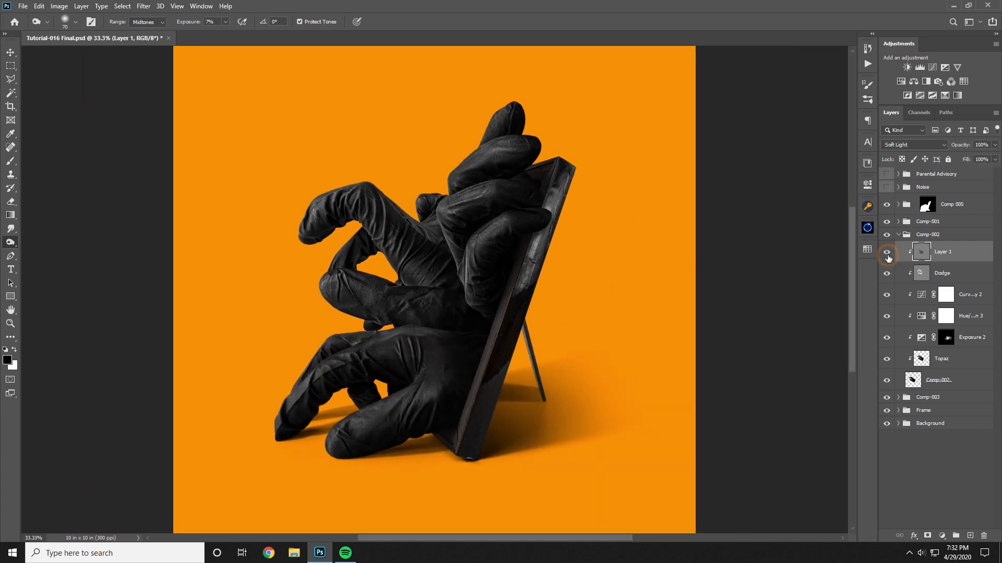
{"action": "left_click", "coordinate": [887, 256]}
{"action": "left_click", "coordinate": [887, 255]}
{"action": "left_click", "coordinate": [887, 255]}
{"action": "left_click", "coordinate": [887, 255]}
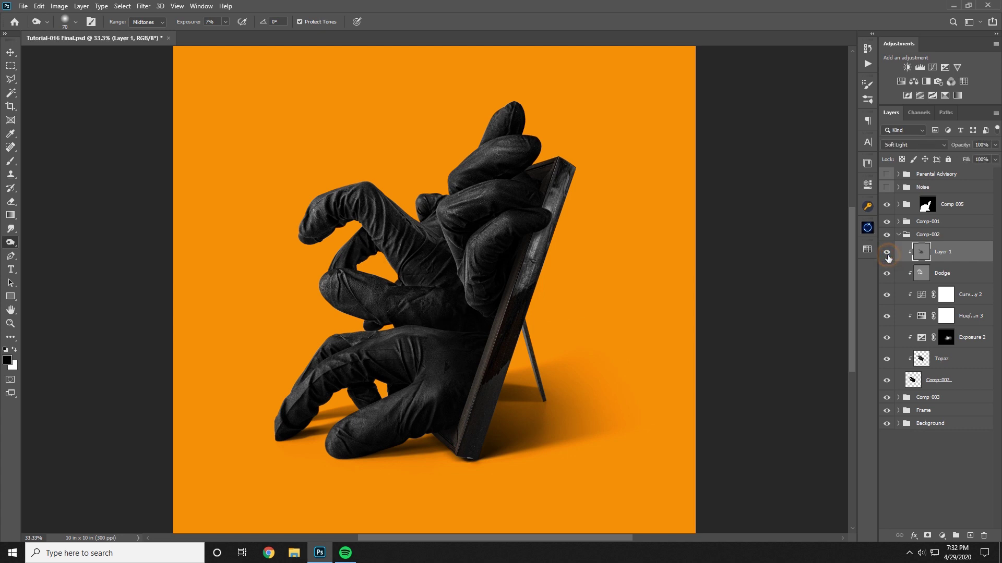
{"action": "left_click", "coordinate": [887, 256]}
{"action": "left_click", "coordinate": [887, 256]}
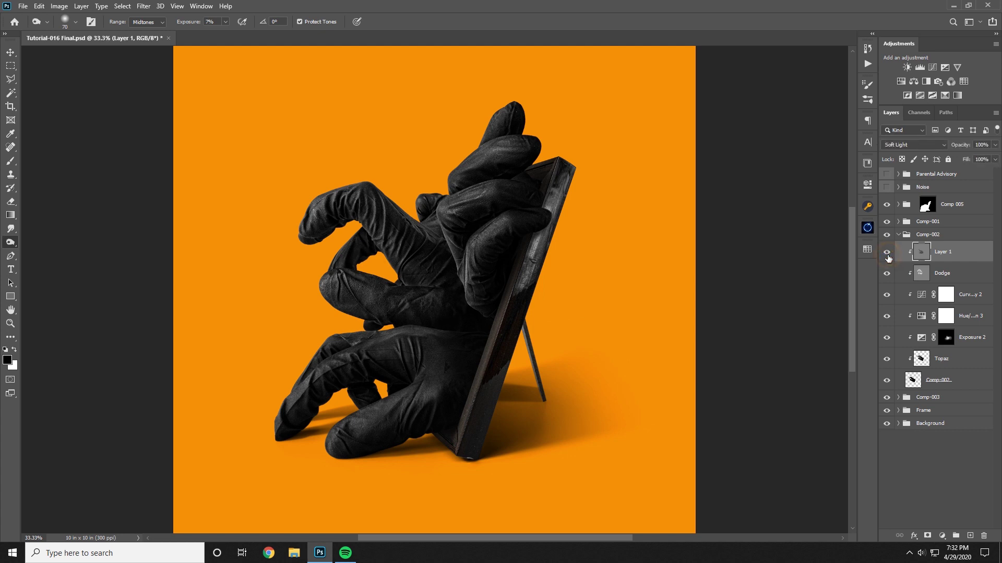
- Deepen the crease between the middle hand's two front fingers with a small burn brush, starting at 20 px
{"action": "left_click", "coordinate": [10, 324]}
{"action": "left_click_drag", "start_coordinate": [446, 287], "coordinate": [392, 305]}
{"action": "left_click", "coordinate": [391, 305]}
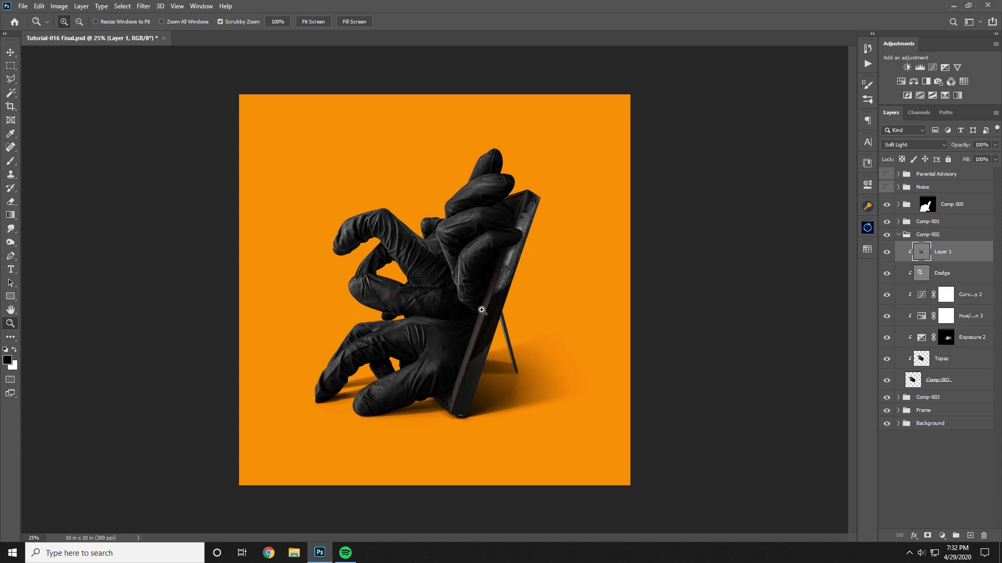
{"action": "left_click_drag", "start_coordinate": [399, 283], "coordinate": [459, 291]}
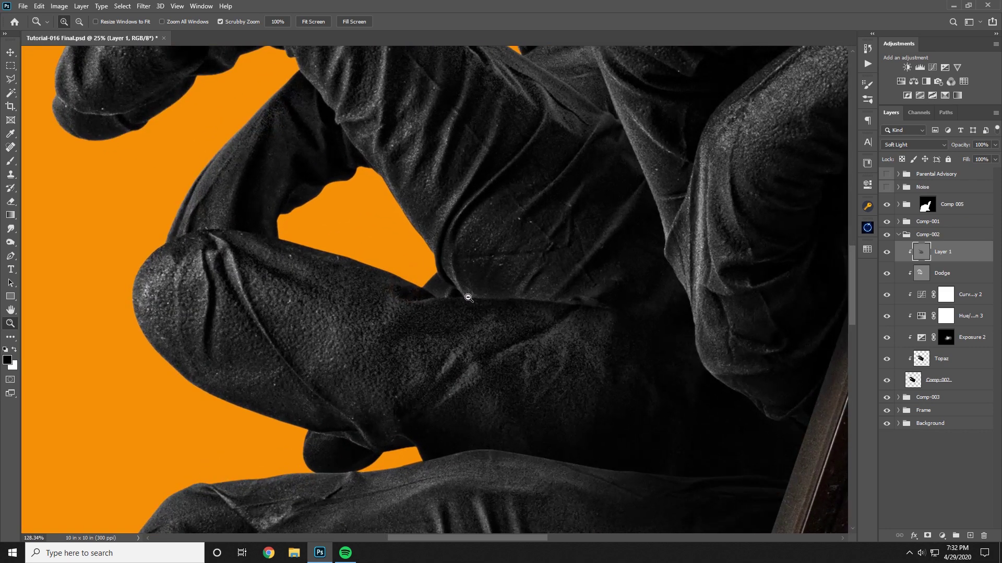
{"action": "left_click", "coordinate": [11, 243]}
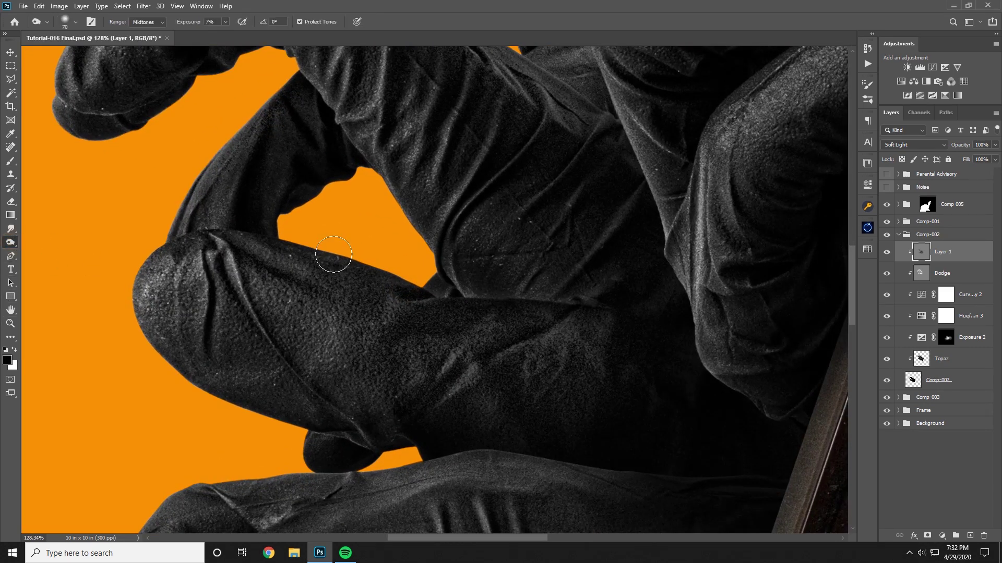
{"action": "key", "text": "bracketleft"}
{"action": "key", "text": "bracketleft"}
{"action": "mouse_move", "coordinate": [446, 284]}
{"action": "left_mouse_down"}
{"action": "mouse_move", "coordinate": [449, 275]}
{"action": "mouse_move", "coordinate": [457, 293]}
{"action": "mouse_move", "coordinate": [491, 296]}
{"action": "left_mouse_up"}
{"action": "mouse_move", "coordinate": [517, 297]}
{"action": "left_mouse_down"}
{"action": "mouse_move", "coordinate": [557, 298]}
{"action": "mouse_move", "coordinate": [539, 288]}
{"action": "left_mouse_up"}
{"action": "key", "text": "bracketright"}
{"action": "left_click", "coordinate": [590, 298]}
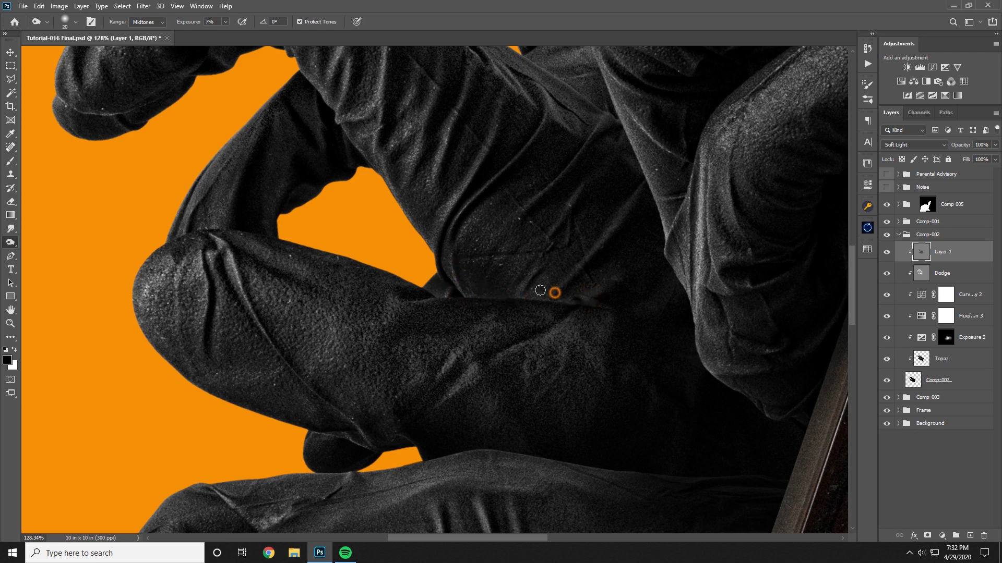
- Burn the folds at the base of the middle hand's upper finger with a 40 px brush
{"action": "left_click_drag", "start_coordinate": [455, 288], "coordinate": [423, 238]}
{"action": "mouse_move", "coordinate": [458, 270]}
{"action": "left_mouse_down"}
{"action": "mouse_move", "coordinate": [421, 240]}
{"action": "mouse_move", "coordinate": [475, 217]}
{"action": "left_mouse_up"}
{"action": "scroll", "coordinate": [481, 228], "scroll_direction": "down", "scroll_amount": 5}
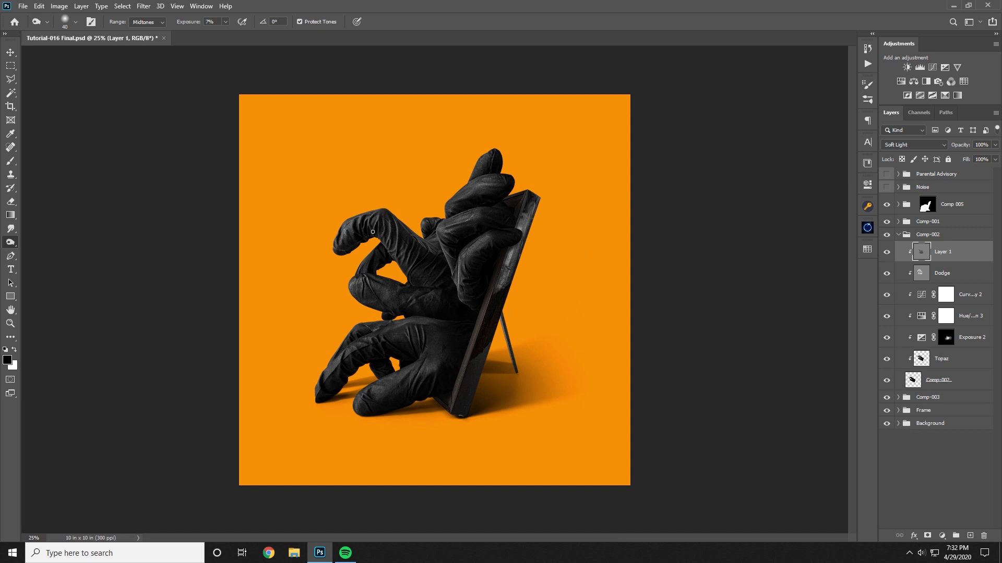
{"action": "left_click", "coordinate": [414, 256]}
- Rename the topmost clipped layer in Comp-002 as Burn and collapse the group
{"action": "double_click", "coordinate": [943, 253]}
{"action": "type", "text": "Burn"}
{"action": "key", "text": "Return"}
{"action": "left_click", "coordinate": [898, 235]}
- Add a new layer at the top of the Frame group and make it a clipping mask
{"action": "left_click", "coordinate": [908, 265]}
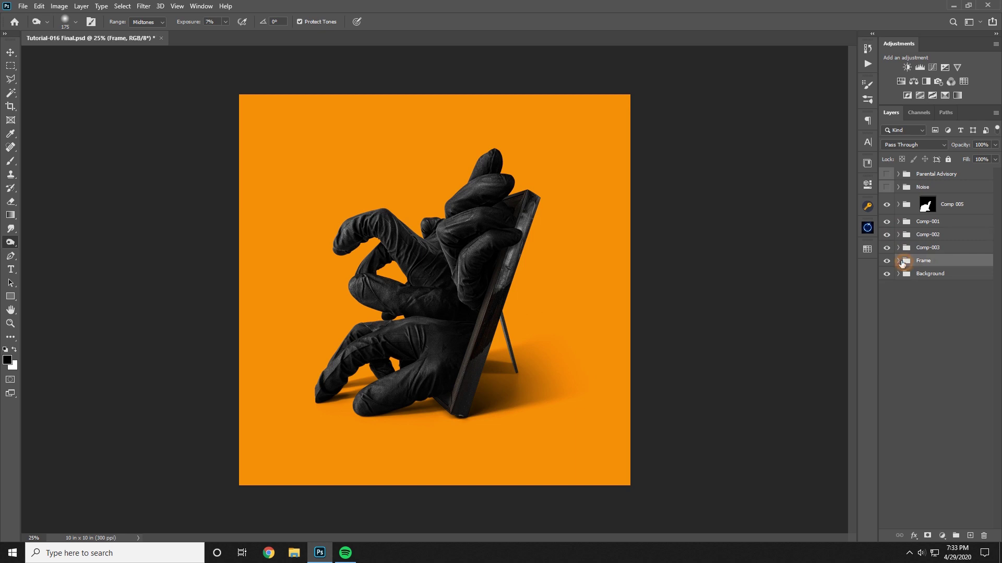
{"action": "left_click", "coordinate": [898, 261]}
{"action": "left_click", "coordinate": [972, 282]}
{"action": "left_click", "coordinate": [971, 534]}
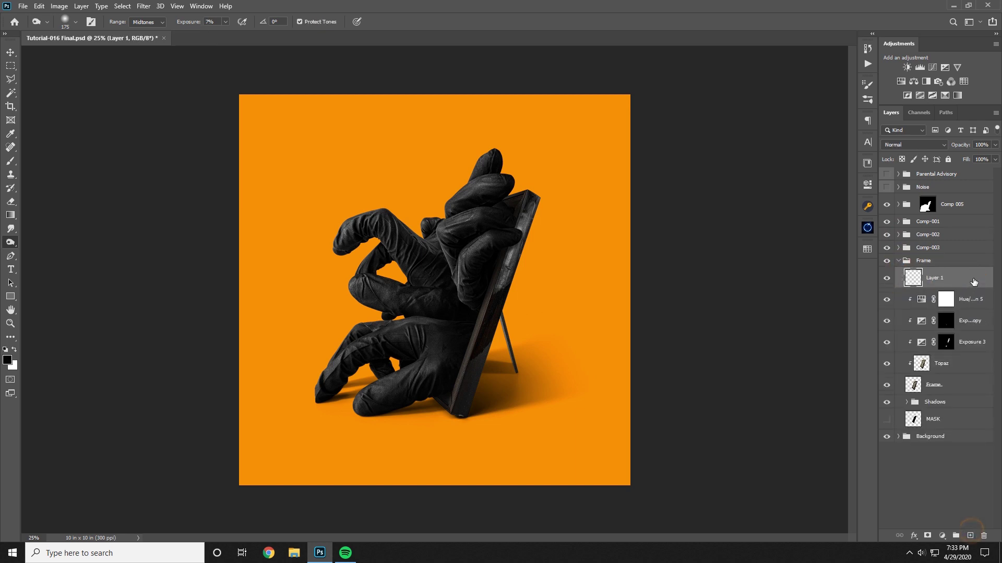
{"action": "right_click", "coordinate": [973, 282]}
{"action": "left_click", "coordinate": [893, 302]}
- Fill the Frame group's new layer with 50% gray and set its blend mode to Soft Light
{"action": "key", "text": "shift+F5"}
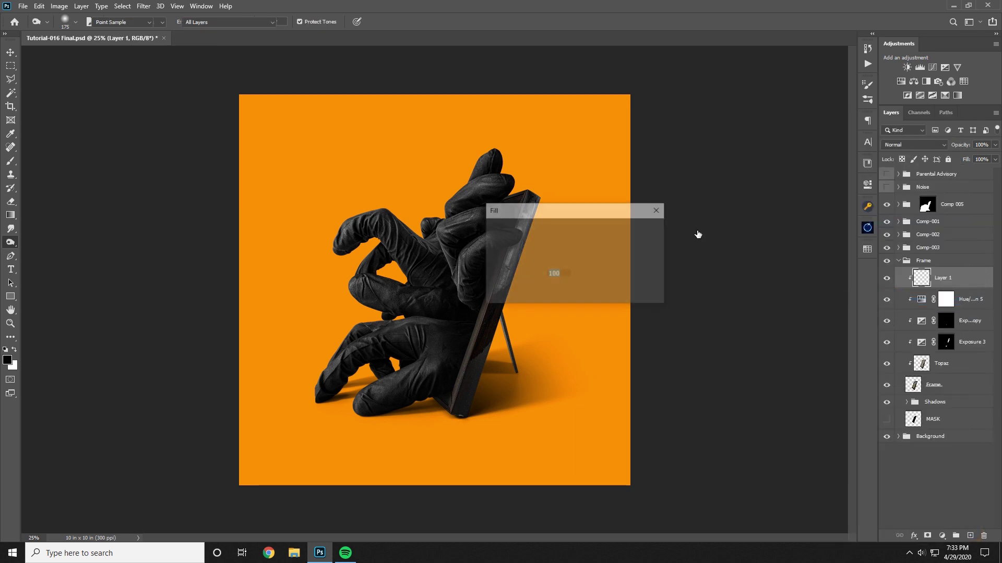
{"action": "left_click", "coordinate": [655, 228]}
{"action": "left_click", "coordinate": [913, 145]}
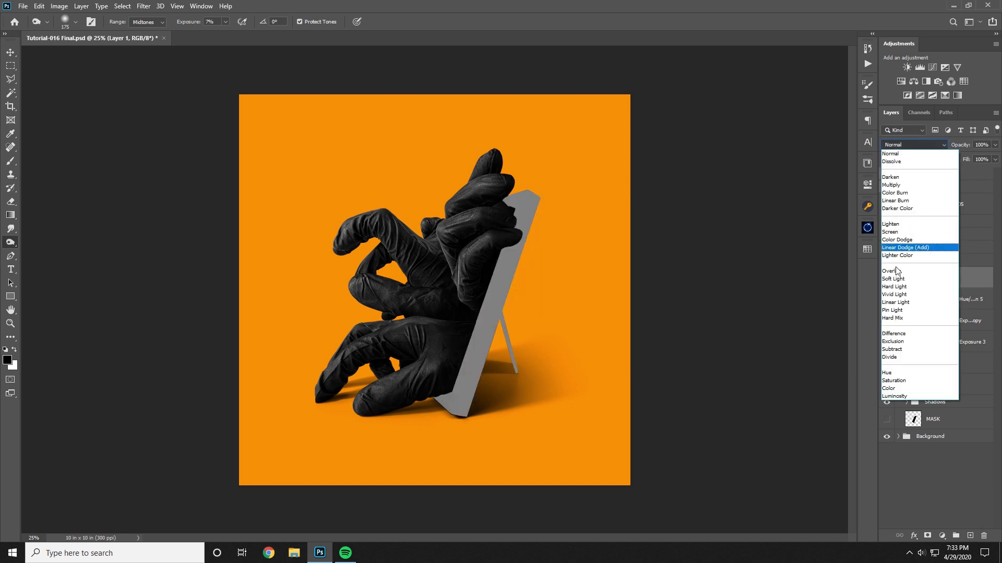
{"action": "left_click", "coordinate": [898, 248]}
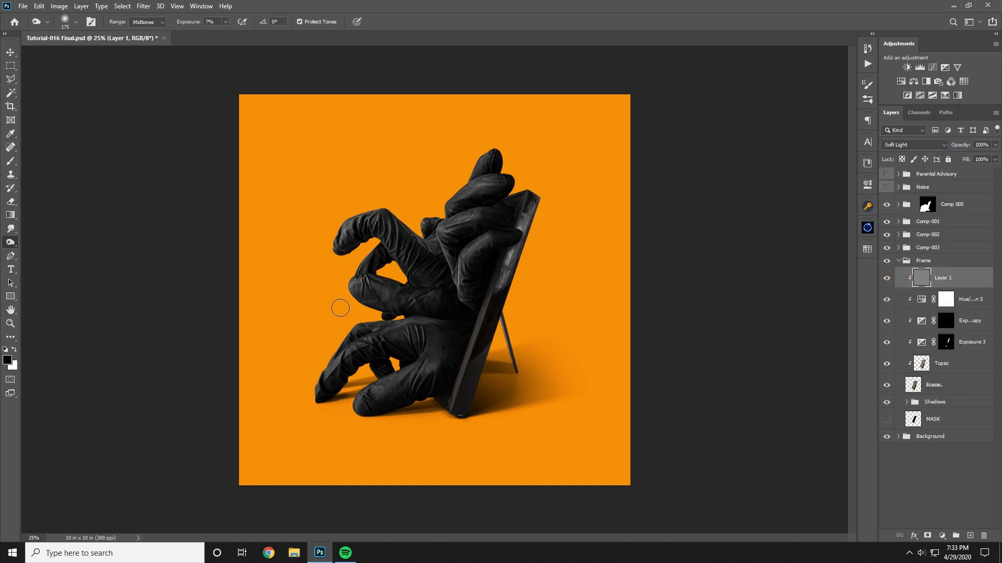
- Dodge the frame's wide outer side along its upper and lower portions with a soft brush of about 125 px
{"action": "left_click", "coordinate": [9, 324]}
{"action": "left_click_drag", "start_coordinate": [428, 312], "coordinate": [456, 308]}
{"action": "key", "text": "space"}
{"action": "left_click_drag", "start_coordinate": [456, 308], "coordinate": [460, 297]}
{"action": "left_click", "coordinate": [11, 230]}
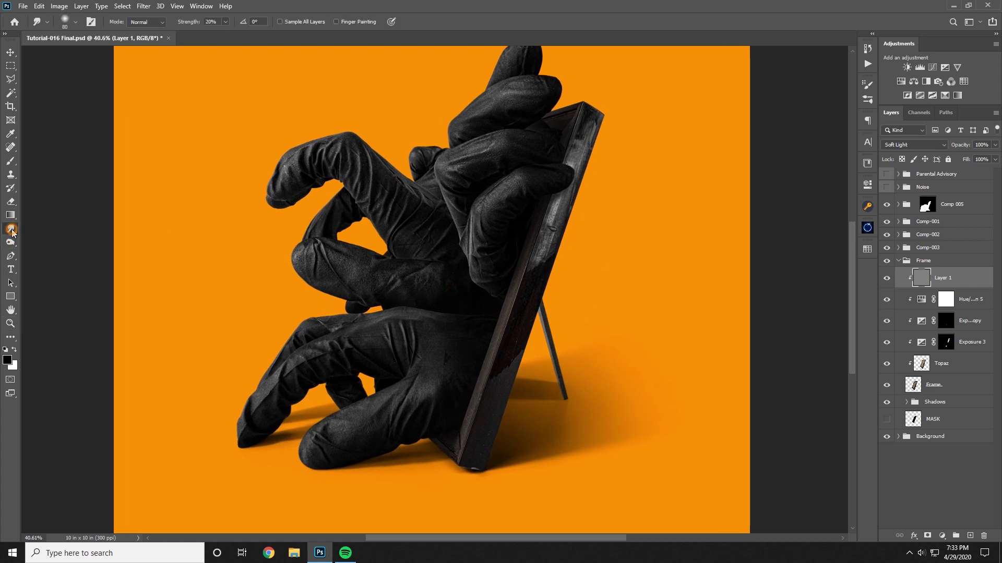
{"action": "left_click", "coordinate": [10, 242]}
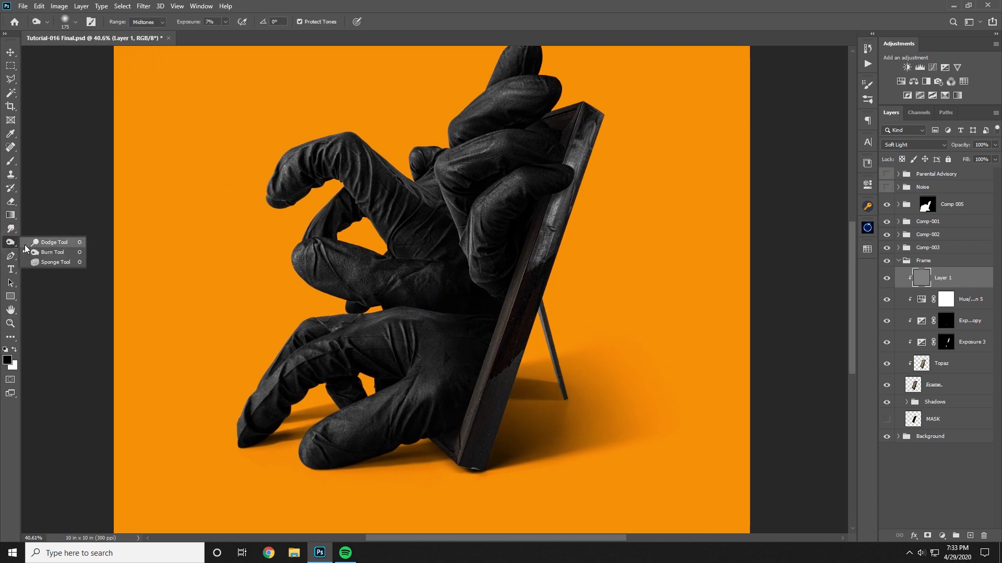
{"action": "left_click", "coordinate": [47, 243]}
{"action": "key", "text": "bracketleft"}
{"action": "key", "text": "bracketleft"}
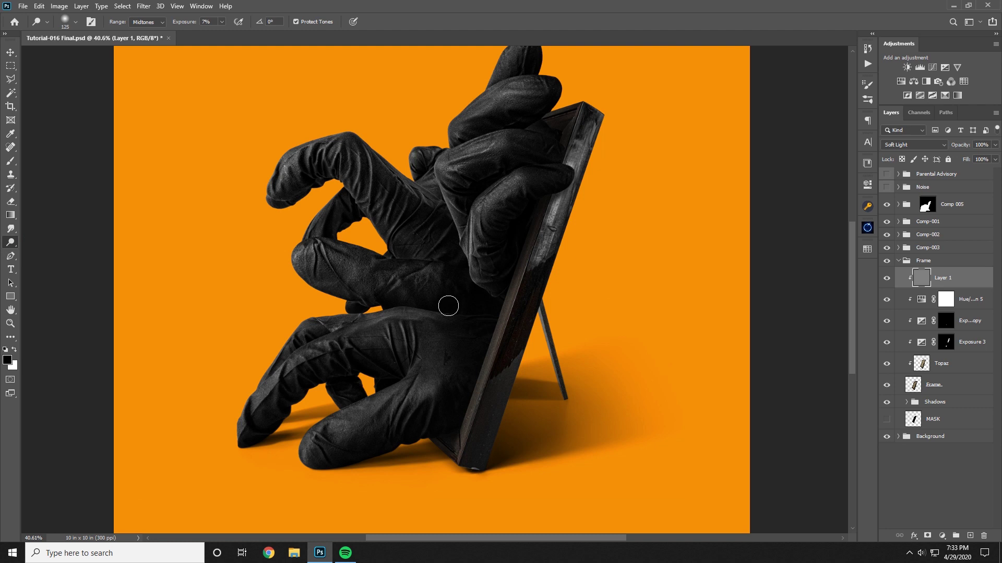
{"action": "key", "text": "bracketleft"}
{"action": "key", "text": "bracketleft"}
{"action": "key", "text": "bracketright"}
{"action": "left_click_drag", "start_coordinate": [548, 243], "coordinate": [598, 120]}
{"action": "key", "text": "bracketright"}
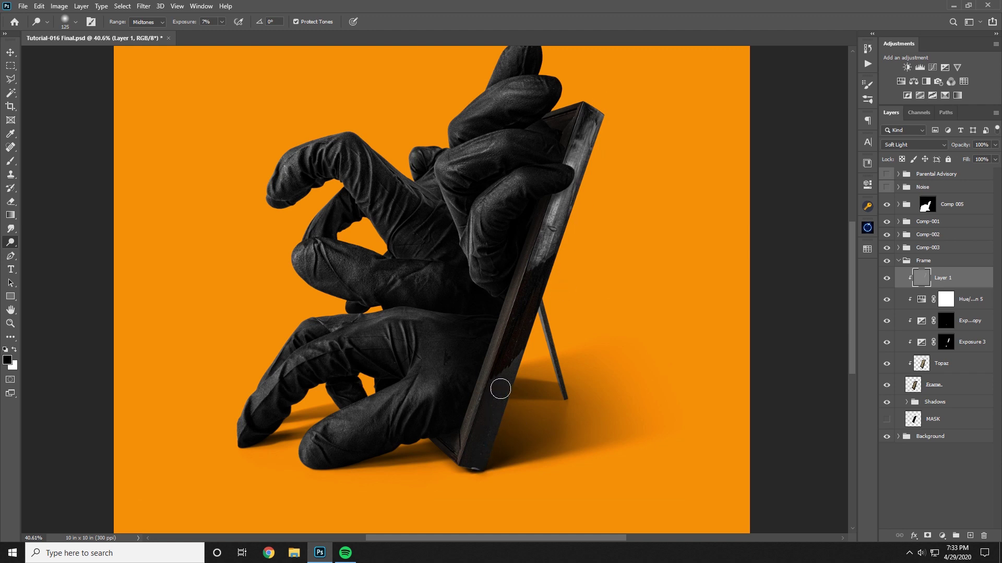
{"action": "left_click_drag", "start_coordinate": [486, 444], "coordinate": [526, 350]}
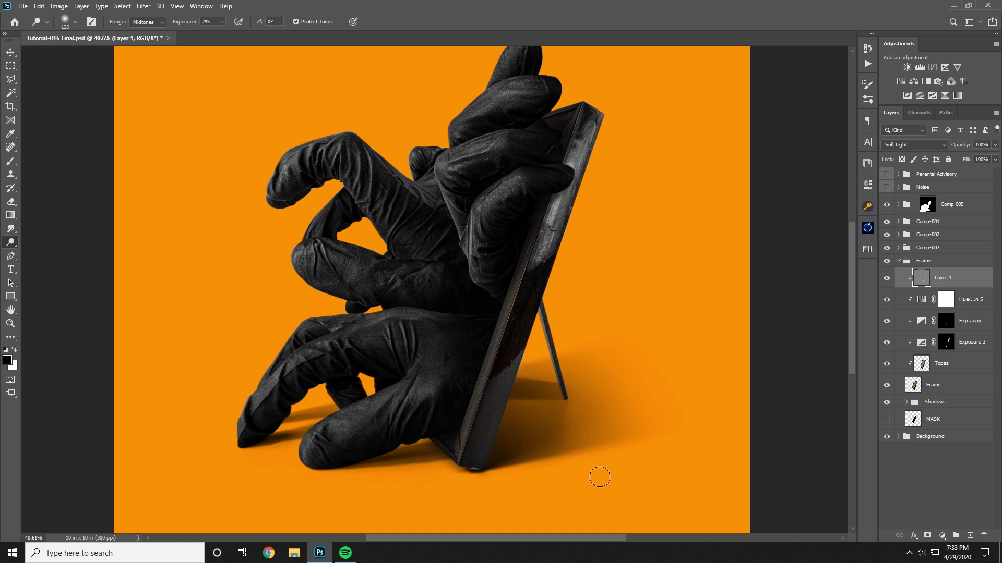
- Dodge the frame's narrow front edge from its bottom corner up to the top hand with 45 and 60 px brushes
{"action": "key", "text": "bracketleft"}
{"action": "key", "text": "bracketleft"}
{"action": "key", "text": "bracketleft"}
{"action": "key", "text": "bracketleft"}
{"action": "key", "text": "bracketleft"}
{"action": "key", "text": "bracketleft"}
{"action": "key", "text": "bracketleft"}
{"action": "left_click_drag", "start_coordinate": [463, 441], "coordinate": [506, 309]}
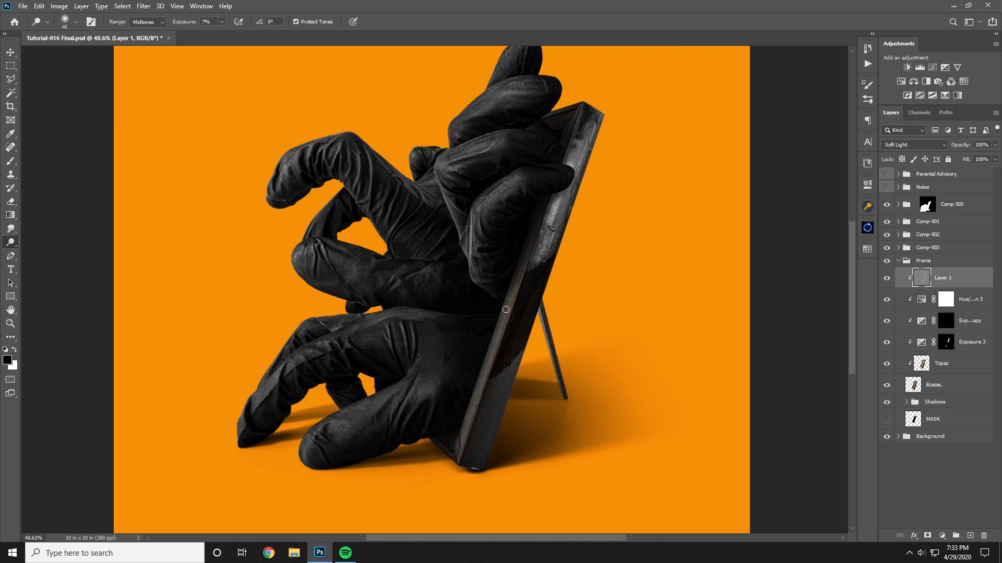
{"action": "key", "text": "bracketright"}
{"action": "left_click_drag", "start_coordinate": [462, 447], "coordinate": [509, 292]}
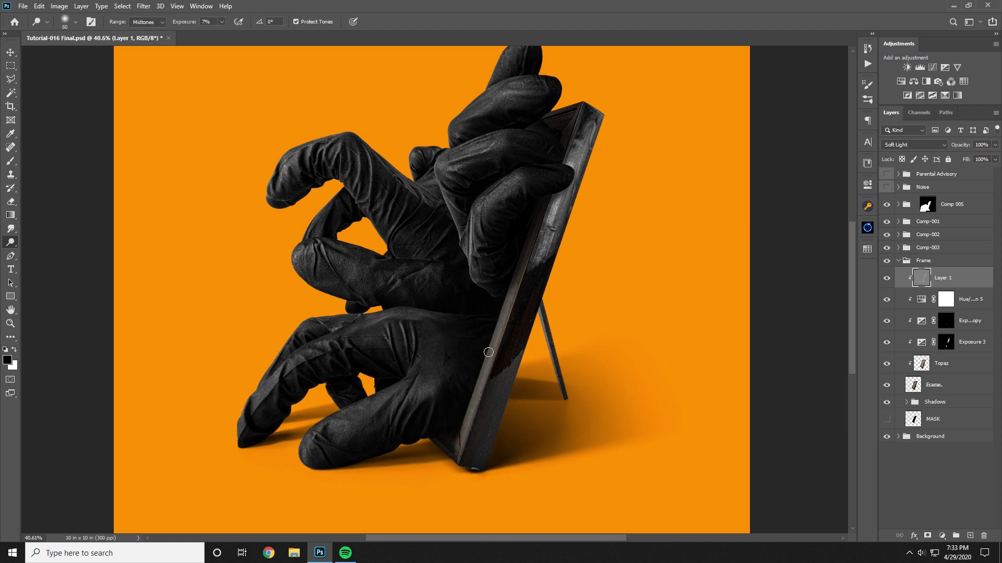
- Examine the dodged frame highlights on the full composite
{"action": "key", "text": "bracketleft"}
{"action": "key", "text": "ctrl+minus"}
{"action": "key", "text": "ctrl+minus"}
{"action": "key", "text": "ctrl+minus"}
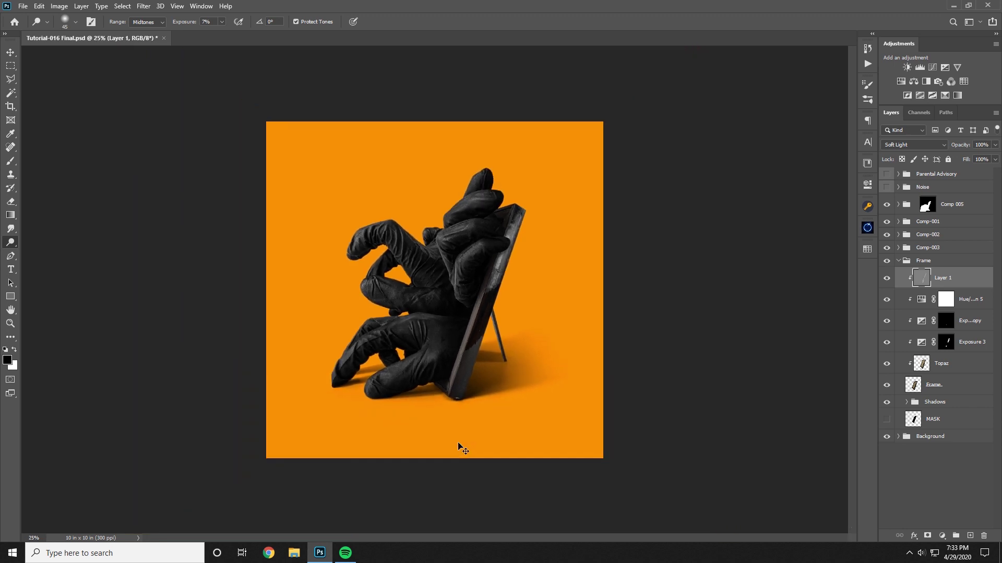
{"action": "key", "text": "ctrl+plus"}
{"action": "key", "text": "ctrl+plus"}
{"action": "key", "text": "ctrl+minus"}
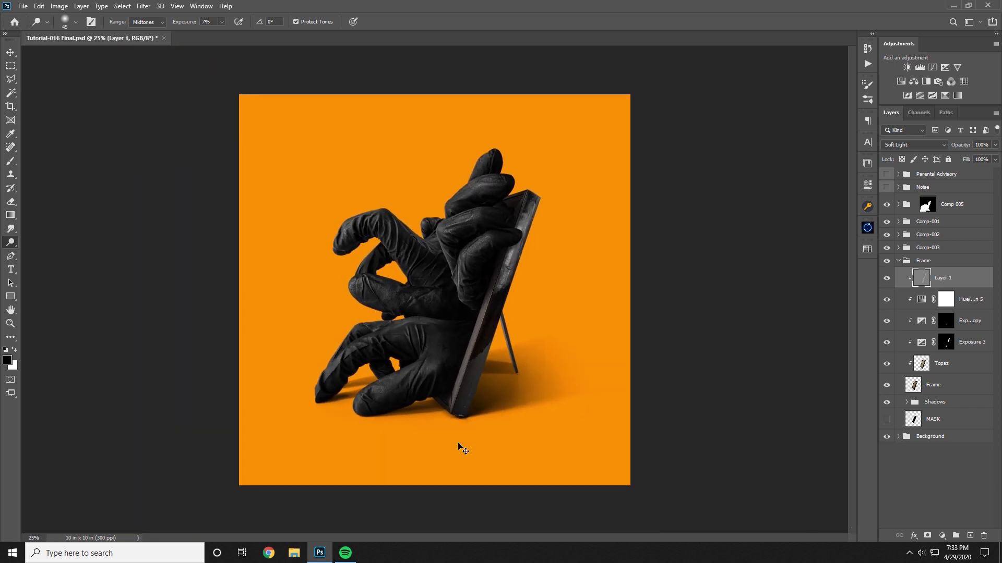
- Set the opacity of the Frame group's Soft Light layer to 50%, comparing the frame with and without the layer
{"action": "left_click", "coordinate": [886, 280]}
{"action": "left_click", "coordinate": [886, 280]}
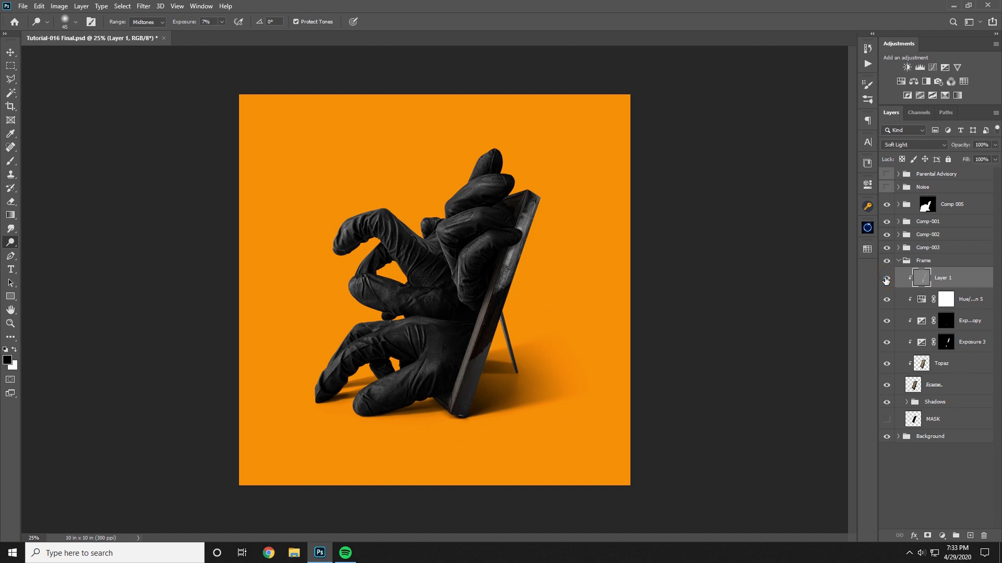
{"action": "left_click", "coordinate": [886, 280]}
{"action": "left_click", "coordinate": [886, 280]}
{"action": "left_click", "coordinate": [976, 146]}
{"action": "type", "text": "30"}
{"action": "left_click", "coordinate": [890, 287]}
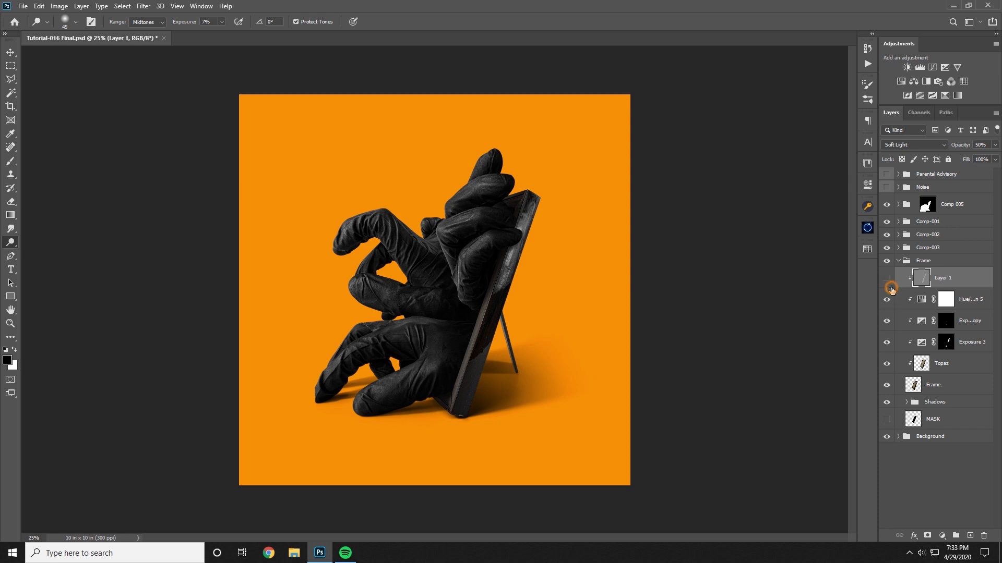
{"action": "left_click", "coordinate": [891, 287]}
{"action": "left_click", "coordinate": [891, 287]}
{"action": "left_click", "coordinate": [891, 289]}
{"action": "left_click", "coordinate": [889, 286]}
{"action": "left_click", "coordinate": [890, 286]}
- Rename the Frame group's Soft Light layer "Dodge", collapse the group, and deselect all layers
{"action": "left_click", "coordinate": [899, 261]}
{"action": "left_click", "coordinate": [899, 261]}
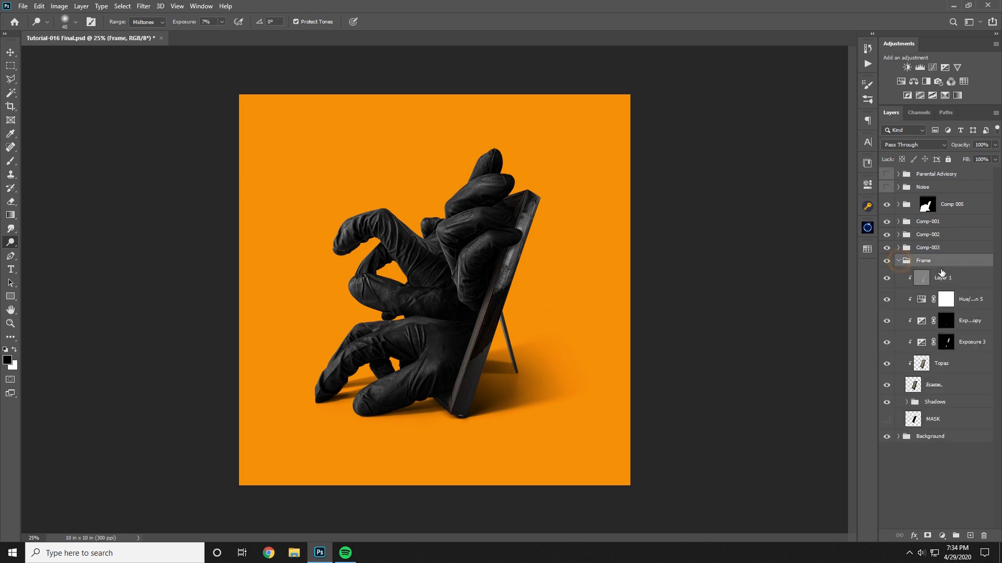
{"action": "double_click", "coordinate": [942, 276]}
{"action": "type", "text": "Dod"}
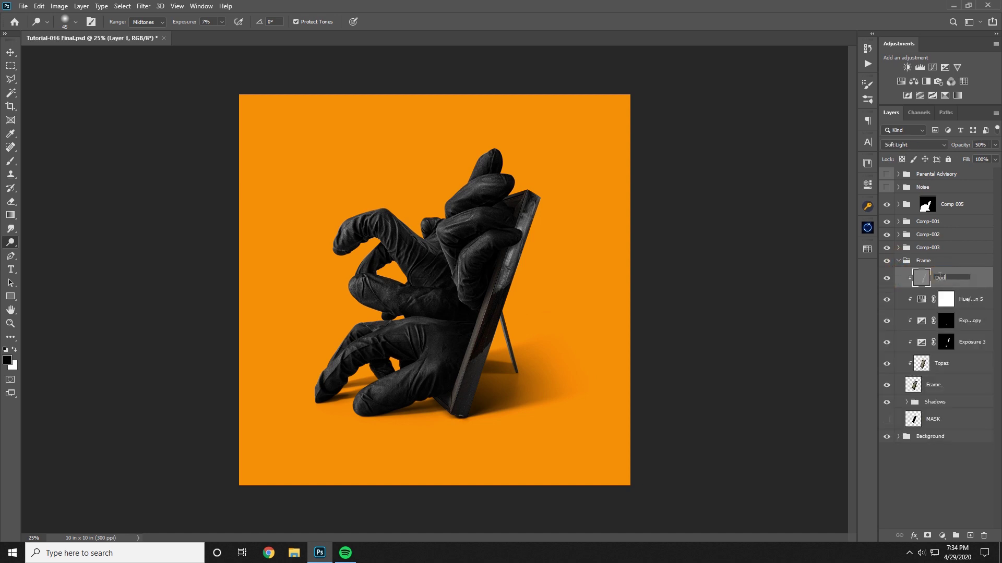
{"action": "type", "text": "ge"}
{"action": "key", "text": "Return"}
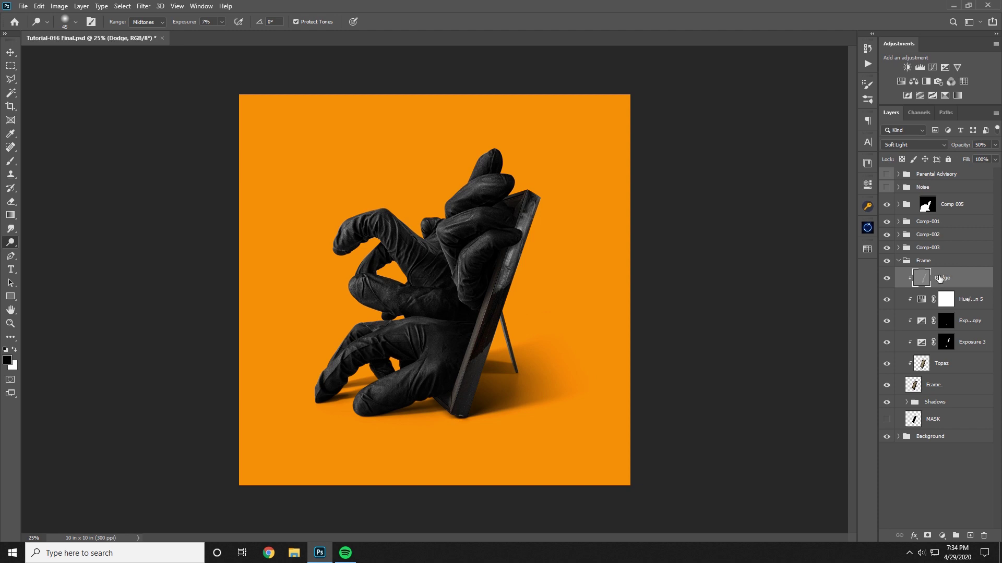
{"action": "left_click", "coordinate": [899, 261]}
{"action": "left_click", "coordinate": [915, 311]}
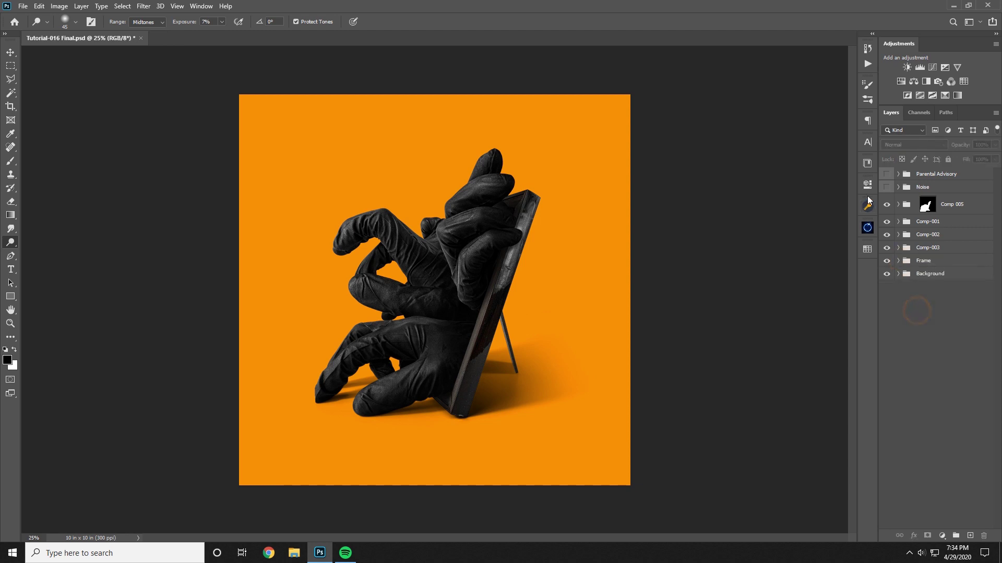
- Preview the composite with the Noise and Parental Advisory groups turned on and off again
{"action": "left_click_drag", "start_coordinate": [885, 187], "coordinate": [886, 175]}
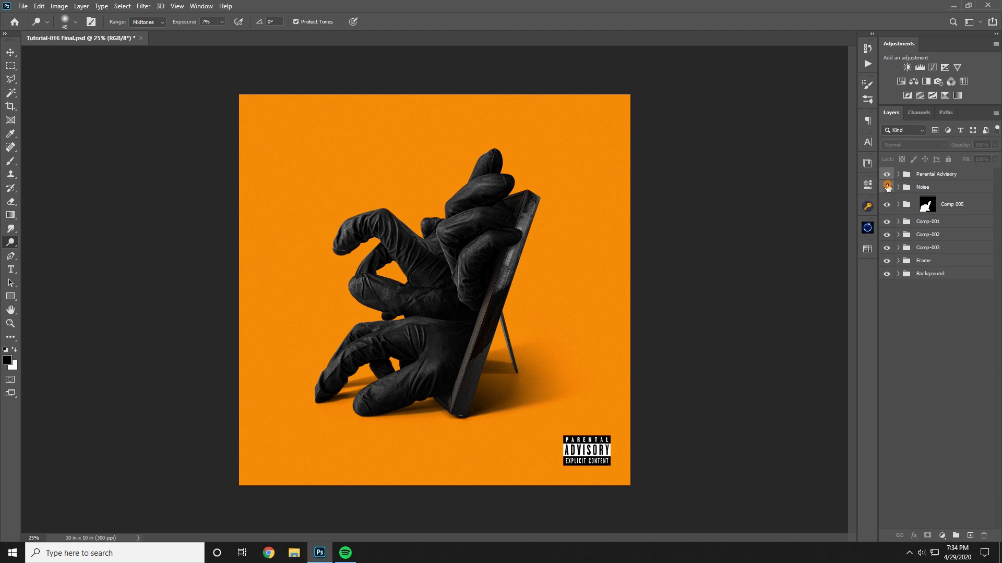
{"action": "left_click_drag", "start_coordinate": [887, 188], "coordinate": [888, 180]}
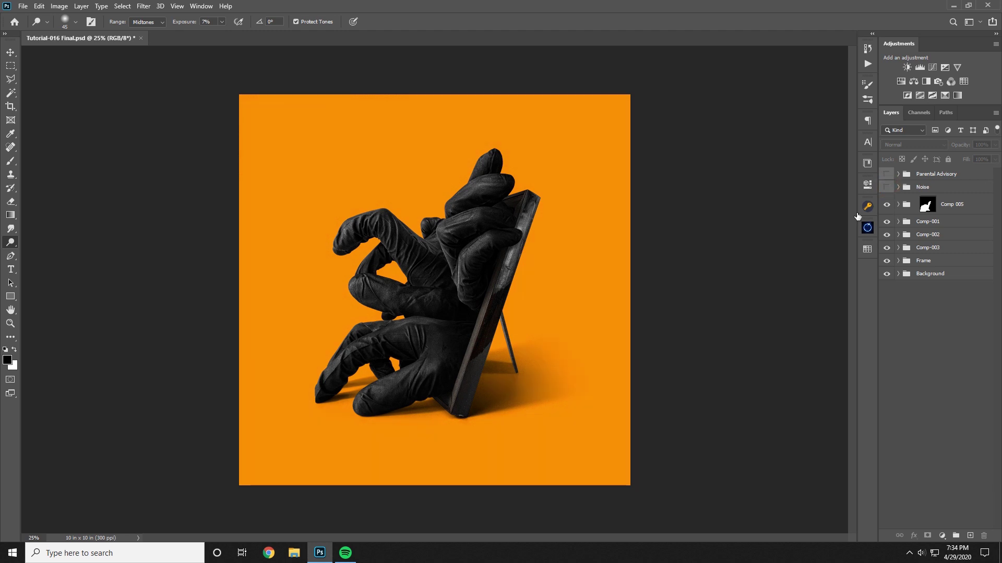
{"action": "left_click", "coordinate": [10, 325]}
{"action": "left_click_drag", "start_coordinate": [541, 301], "coordinate": [526, 300]}
{"action": "left_click", "coordinate": [447, 316]}
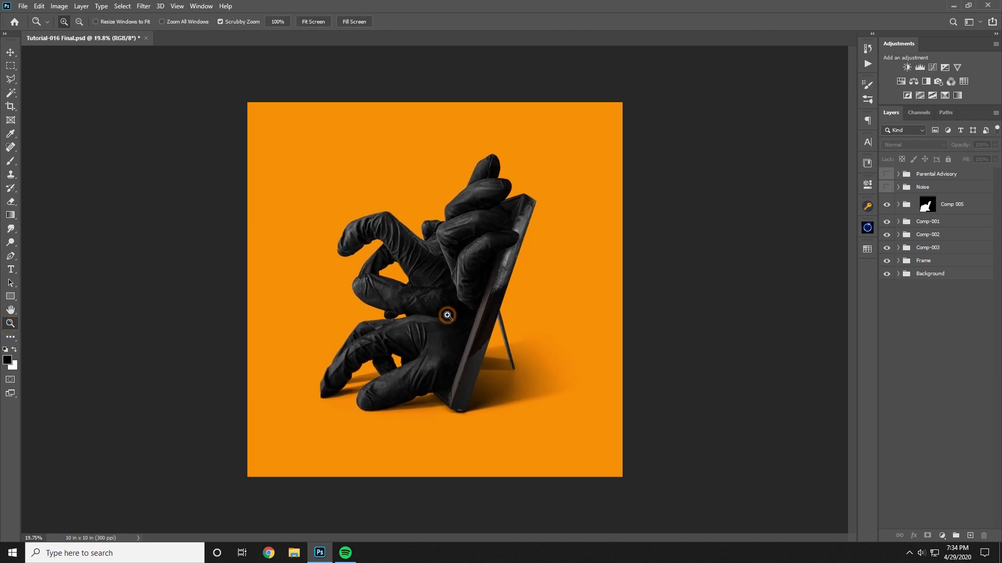
{"action": "left_click", "coordinate": [530, 559]}
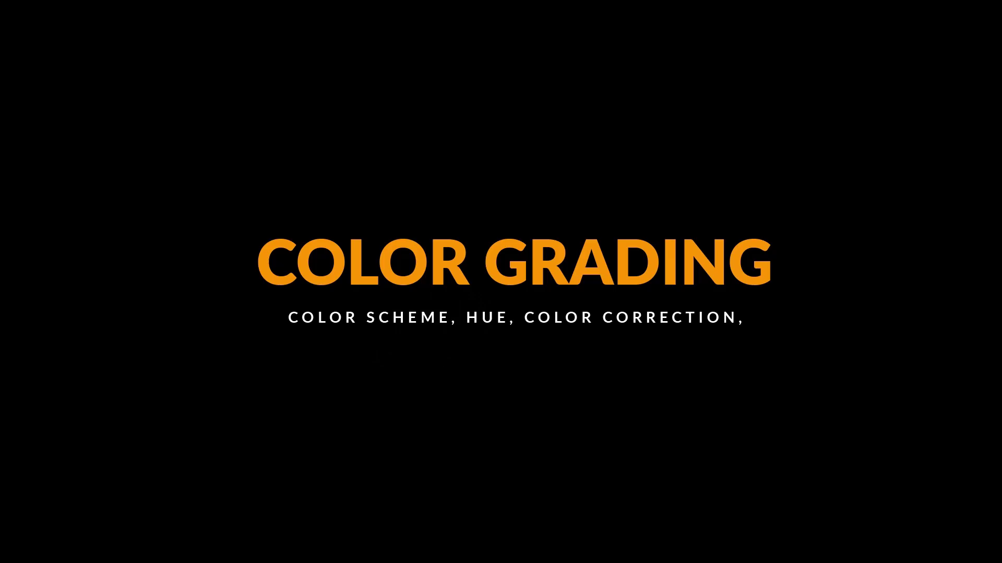
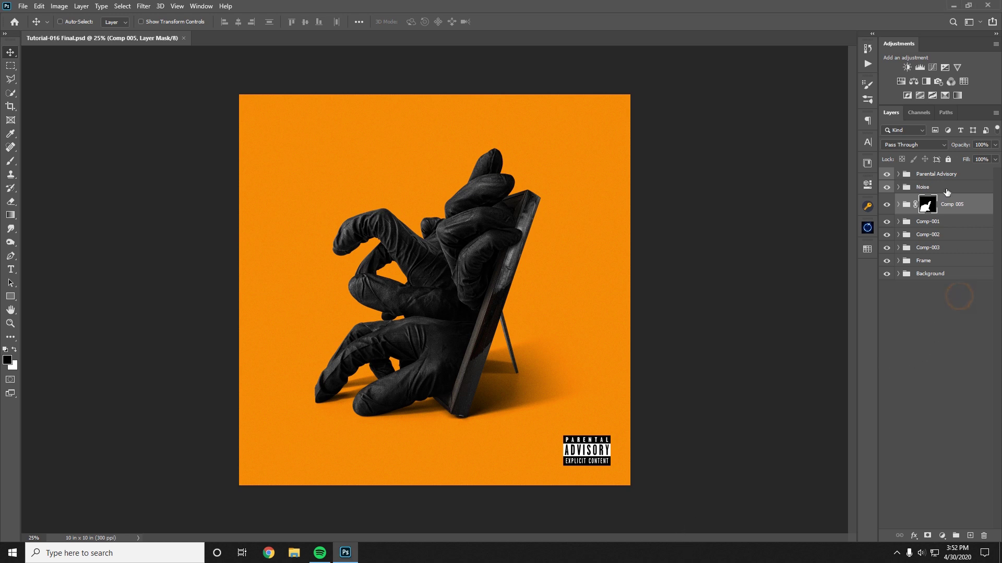
- Add a Photo Filter adjustment above the Comp 005 group using Warming Filter (85) at 57% density
{"action": "left_click", "coordinate": [969, 210]}
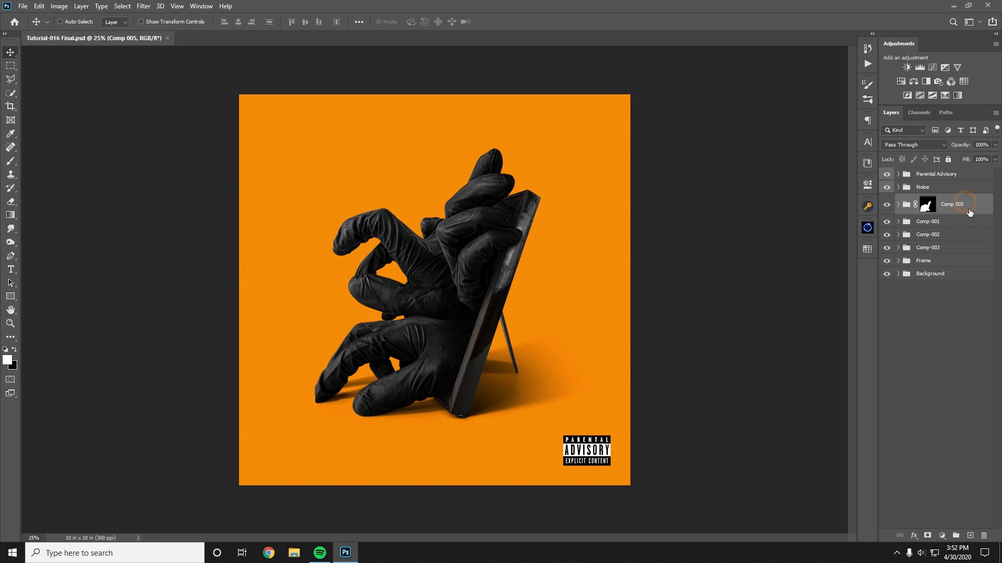
{"action": "left_click", "coordinate": [938, 81]}
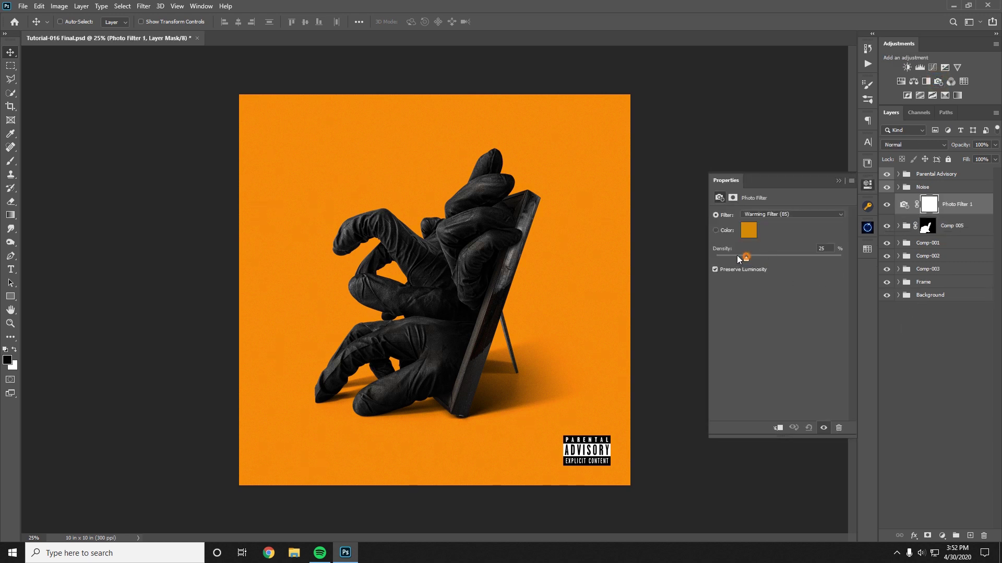
{"action": "left_click_drag", "start_coordinate": [742, 255], "coordinate": [777, 255]}
- Compare the composite with and without the Photo Filter and examine its effect up close on the upper hand and frame
{"action": "left_click", "coordinate": [11, 324]}
{"action": "left_click", "coordinate": [884, 205]}
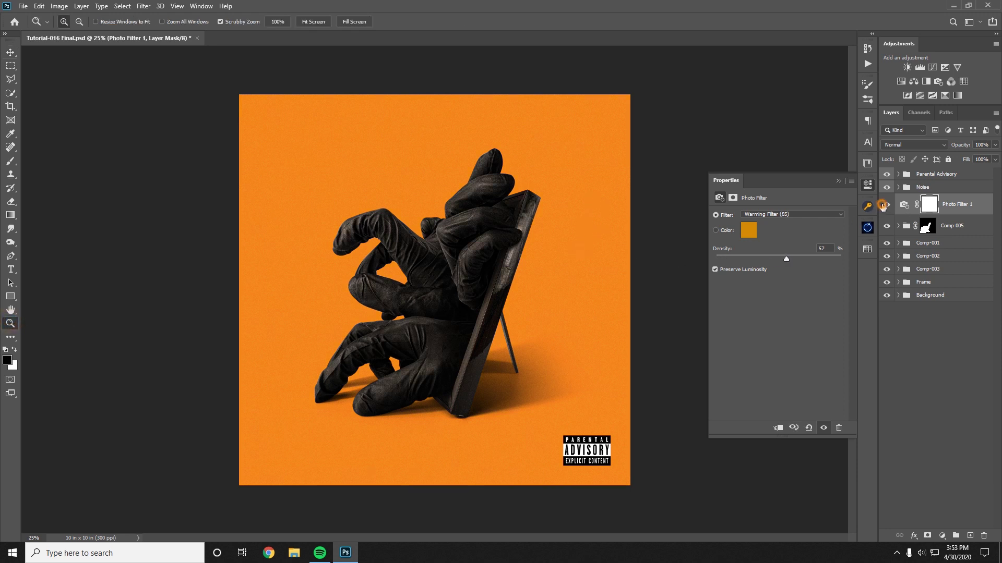
{"action": "left_click", "coordinate": [883, 205]}
{"action": "left_click", "coordinate": [883, 204]}
{"action": "left_click", "coordinate": [883, 205]}
{"action": "left_click", "coordinate": [883, 205]}
{"action": "left_click", "coordinate": [883, 205]}
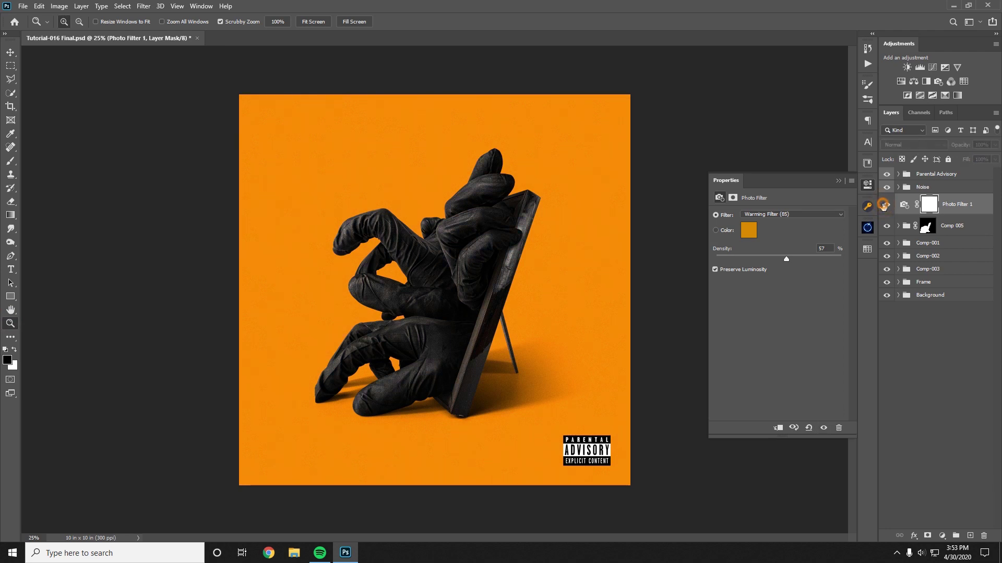
{"action": "left_click_drag", "start_coordinate": [478, 220], "coordinate": [562, 206]}
{"action": "left_click_drag", "start_coordinate": [548, 221], "coordinate": [475, 284]}
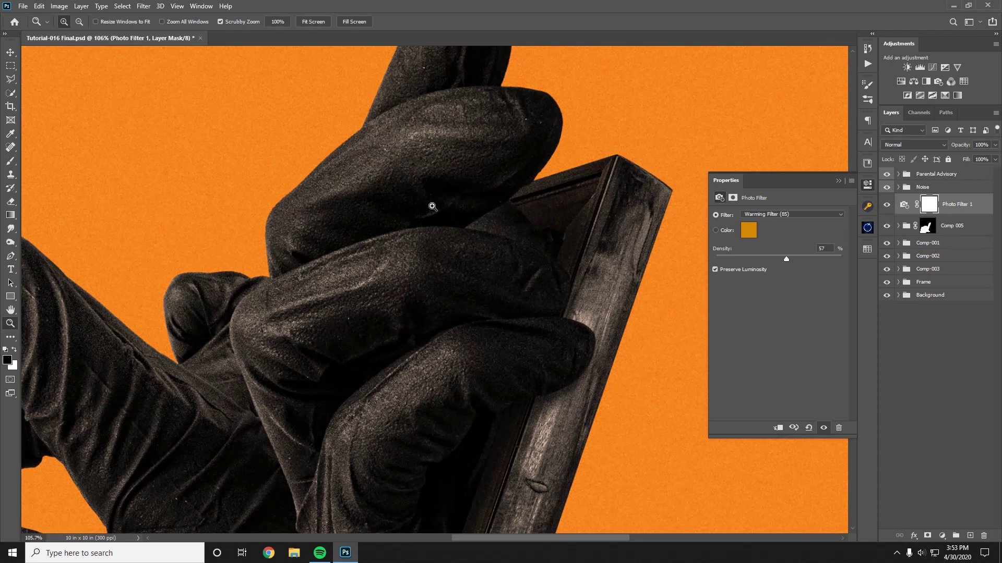
{"action": "left_click_drag", "start_coordinate": [507, 336], "coordinate": [405, 334]}
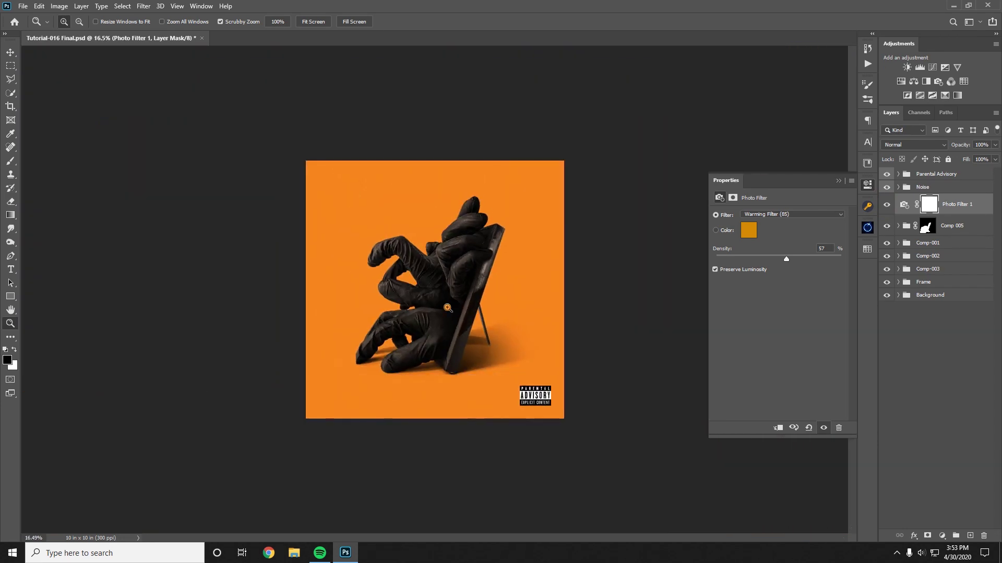
{"action": "left_click", "coordinate": [448, 300]}
{"action": "left_click", "coordinate": [888, 207]}
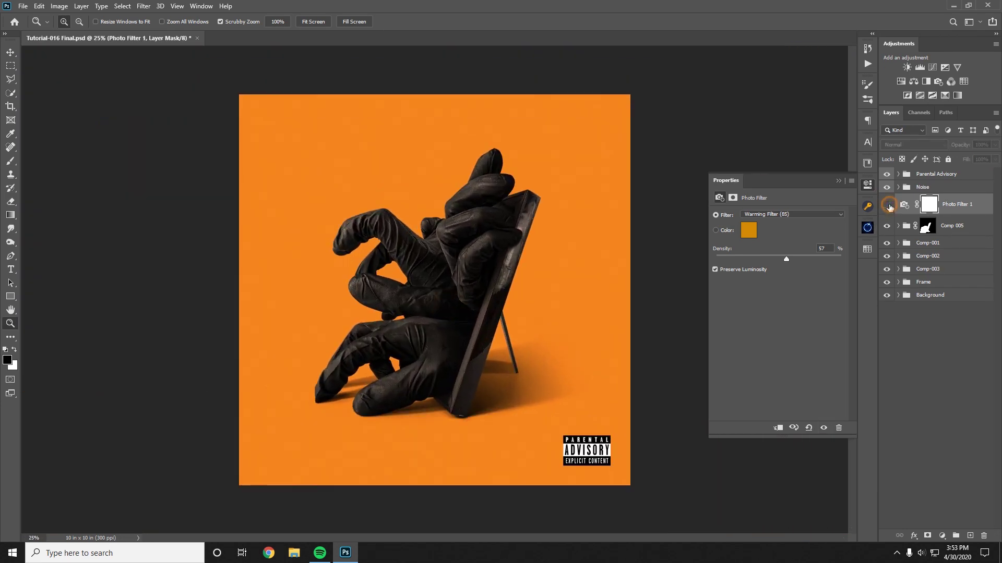
{"action": "left_click", "coordinate": [889, 207]}
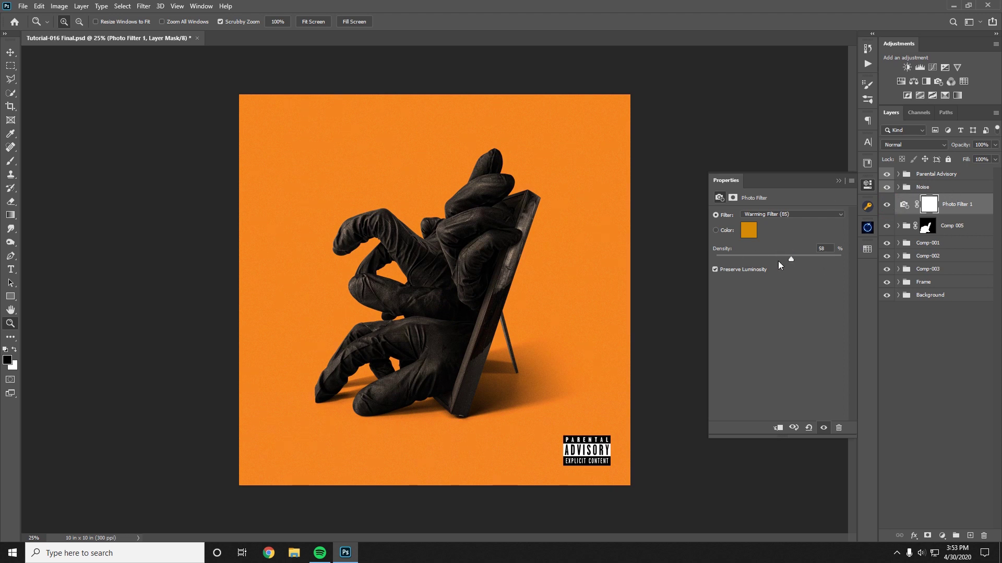
- Fine-tune the Photo Filter's density slightly upward while comparing before and after, and close its settings
{"action": "left_click_drag", "start_coordinate": [810, 262], "coordinate": [831, 260]}
{"action": "left_click_drag", "start_coordinate": [756, 259], "coordinate": [791, 255]}
{"action": "left_click", "coordinate": [883, 207]}
{"action": "left_click", "coordinate": [883, 207]}
{"action": "left_click_drag", "start_coordinate": [804, 259], "coordinate": [796, 259]}
{"action": "left_click", "coordinate": [838, 181]}
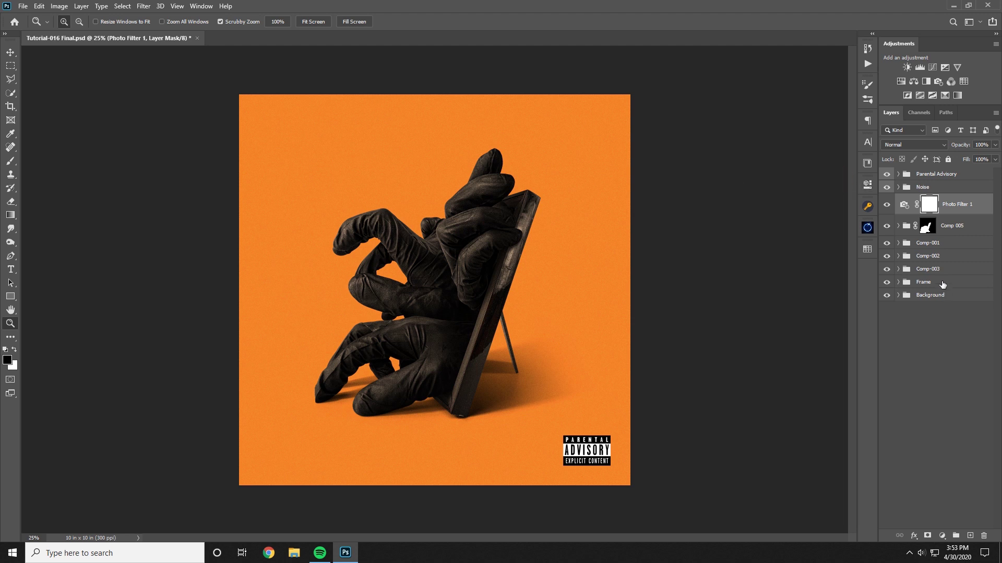
- Put the Photo Filter layer in a group named "Color Grading" and give the group a yellow colour label
{"action": "key", "text": "ctrl+g"}
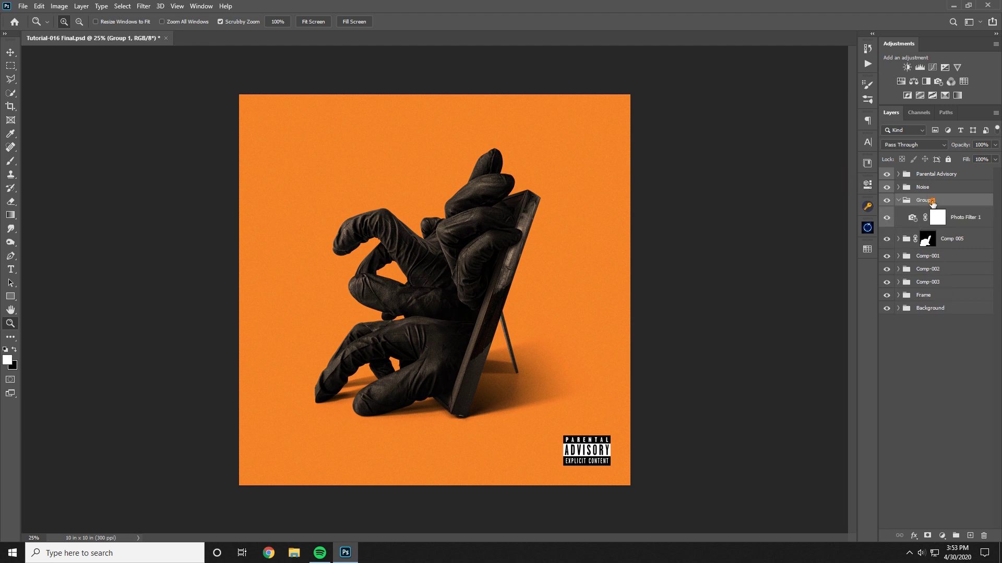
{"action": "double_click", "coordinate": [934, 200]}
{"action": "type", "text": "Color Grading"}
{"action": "key", "text": "Return"}
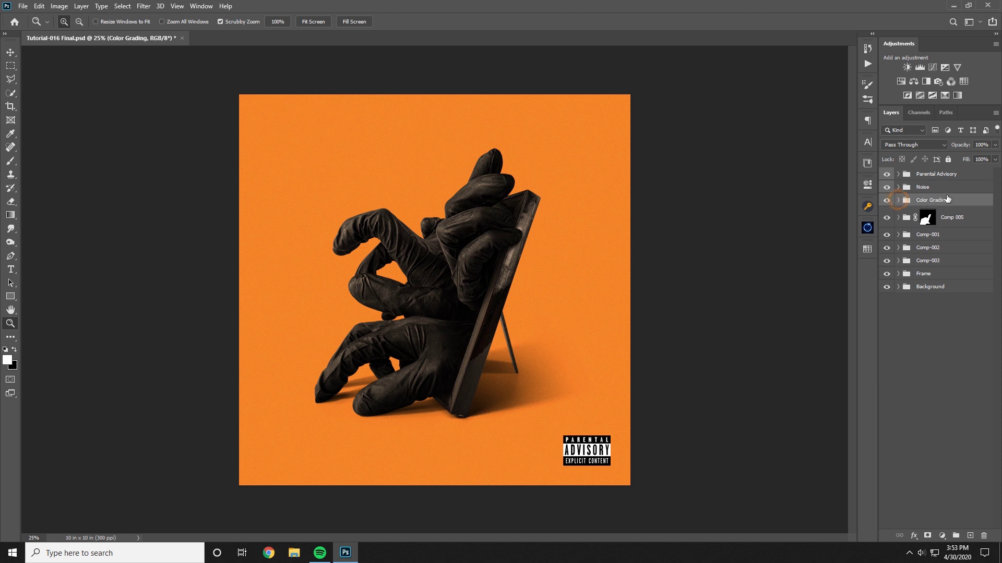
{"action": "right_click", "coordinate": [950, 200]}
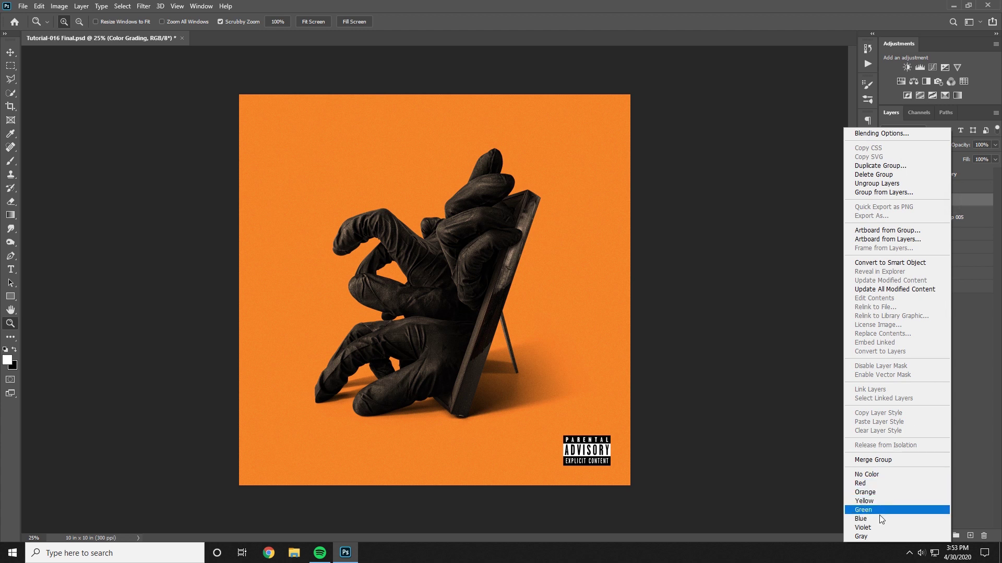
{"action": "left_click", "coordinate": [882, 500]}
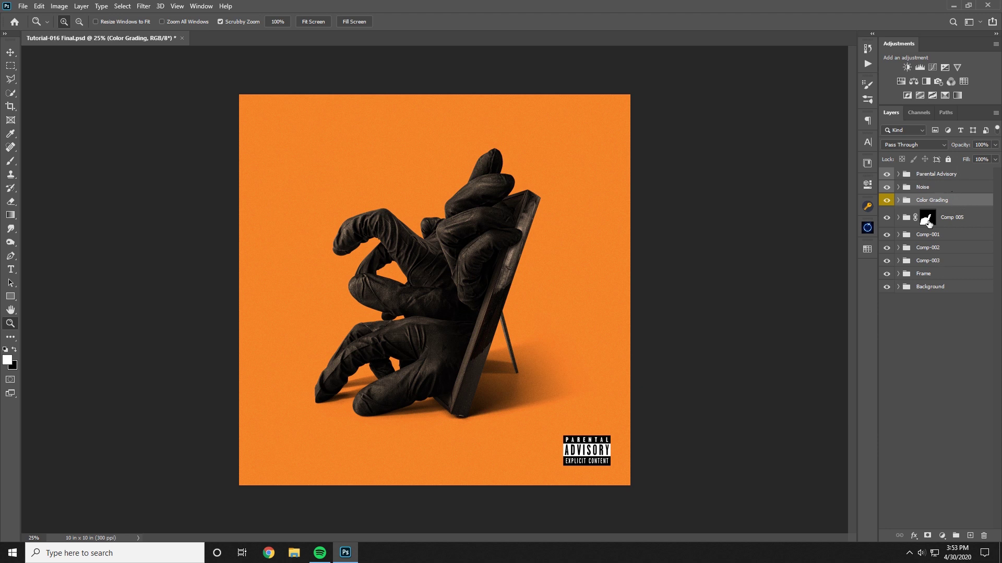
- Lock the Background group and deselect all layers
{"action": "left_click", "coordinate": [937, 344]}
{"action": "left_click", "coordinate": [949, 287]}
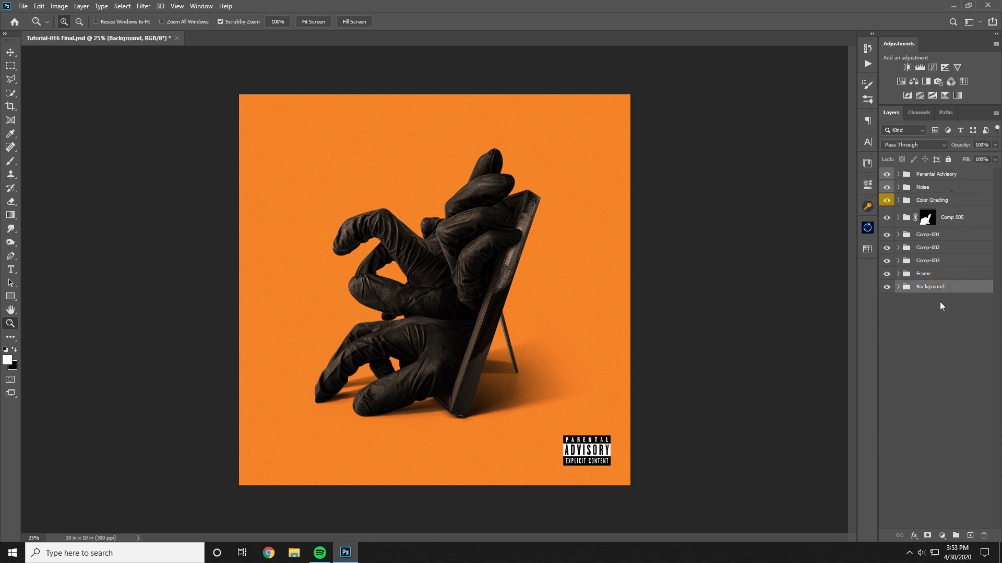
{"action": "left_click", "coordinate": [951, 159]}
{"action": "left_click", "coordinate": [930, 349]}
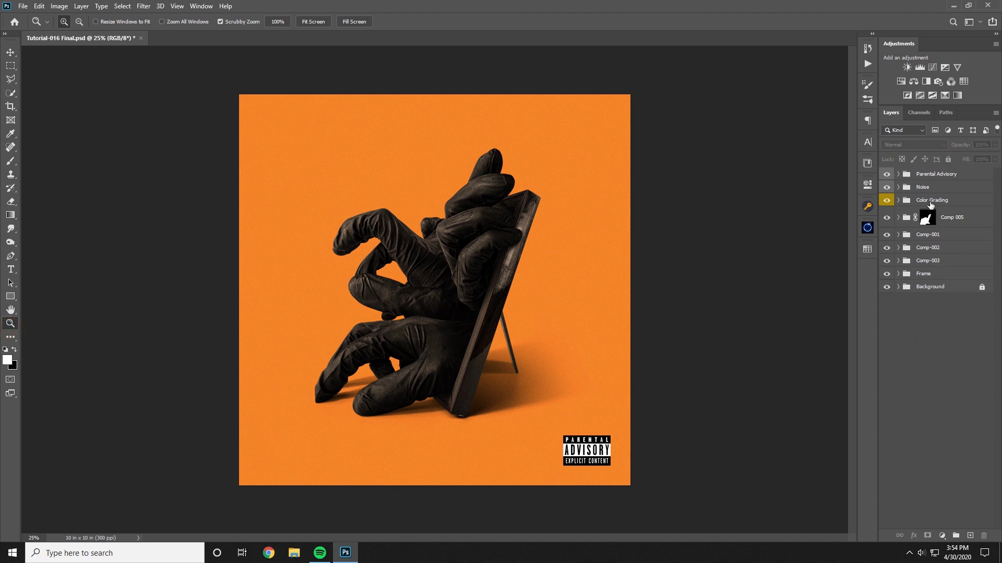
- Add a Selective Color adjustment above the Photo Filter in the Color Grading group and target its Blacks range
{"action": "left_click", "coordinate": [930, 201]}
{"action": "left_click", "coordinate": [897, 200]}
{"action": "left_click", "coordinate": [971, 217]}
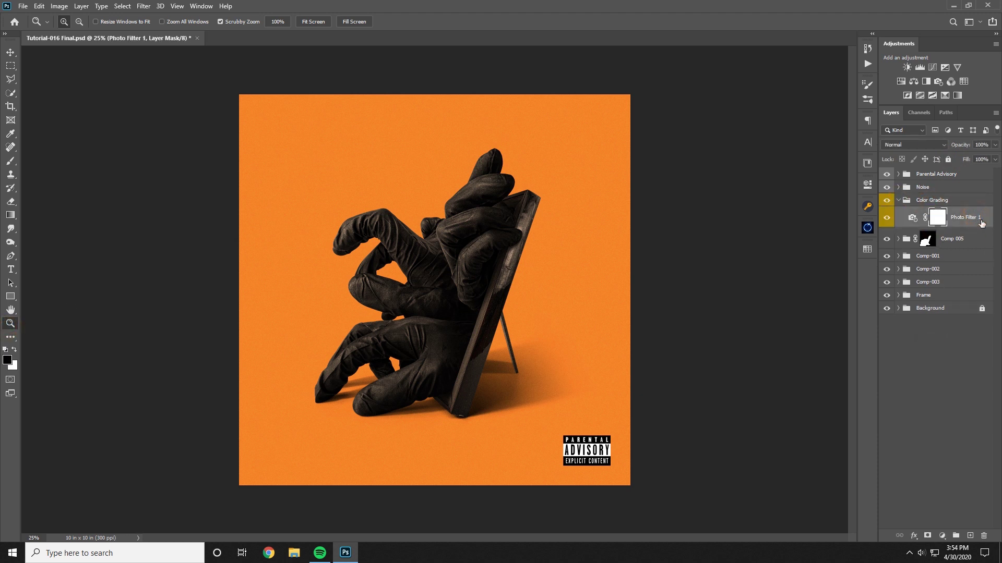
{"action": "left_click", "coordinate": [943, 95]}
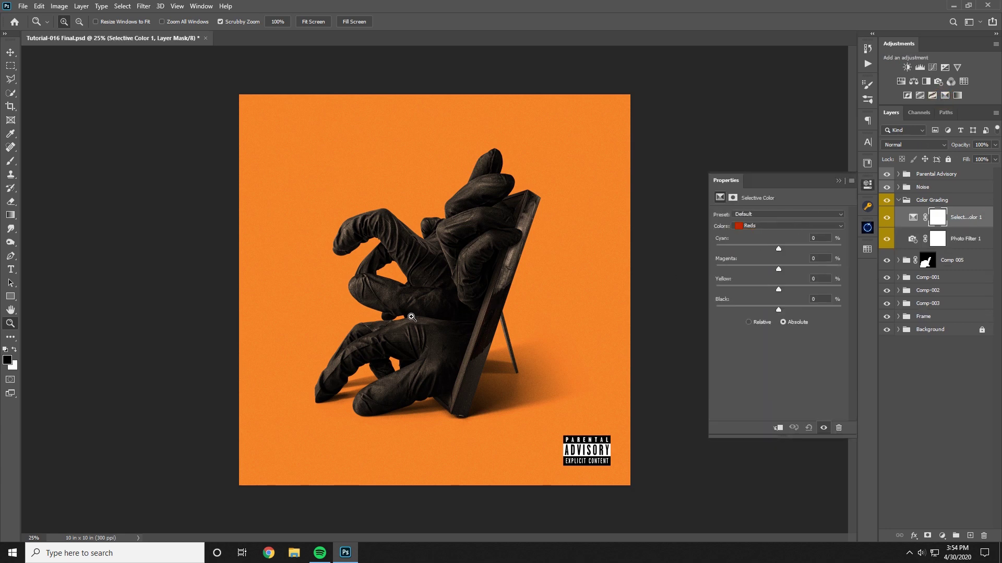
{"action": "left_click_drag", "start_coordinate": [500, 225], "coordinate": [553, 224]}
{"action": "left_click_drag", "start_coordinate": [474, 280], "coordinate": [548, 182]}
{"action": "left_click_drag", "start_coordinate": [574, 288], "coordinate": [526, 283]}
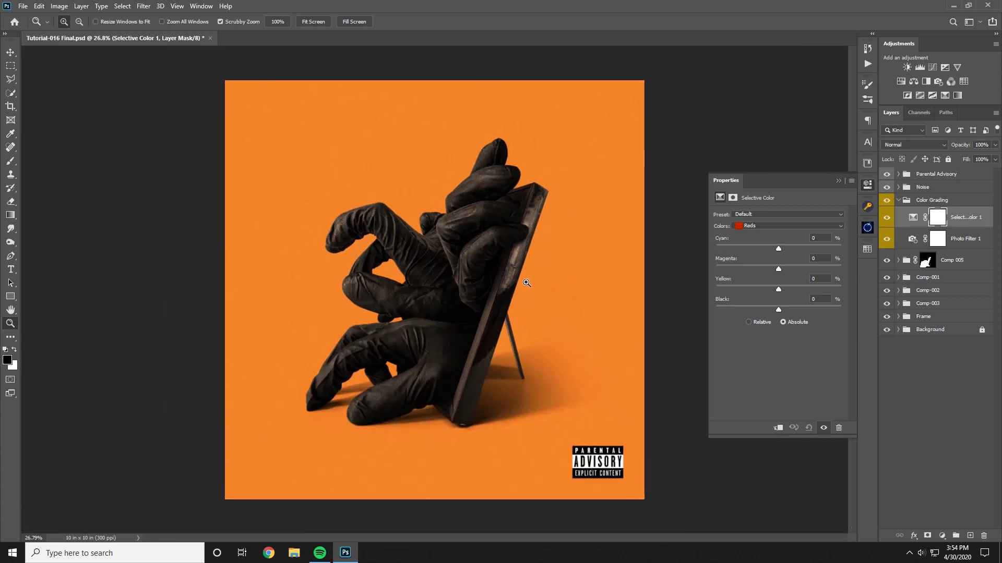
{"action": "left_click", "coordinate": [785, 226]}
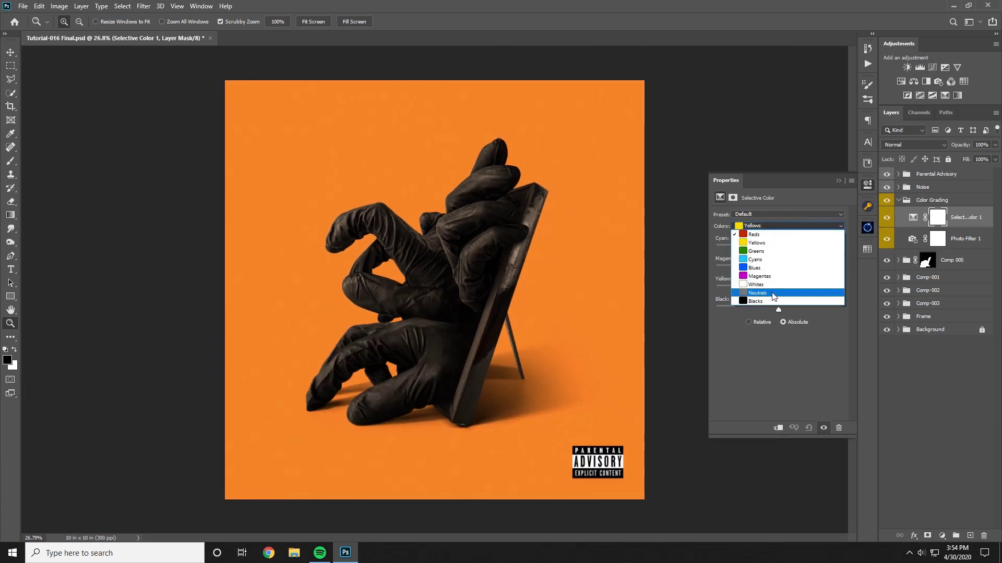
{"action": "left_click", "coordinate": [774, 302]}
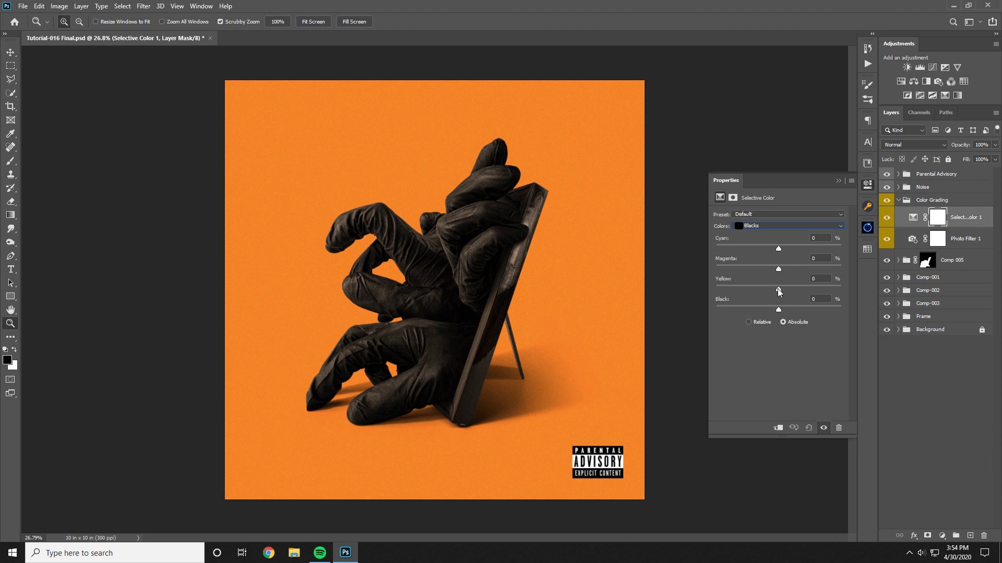
- Try lowering Yellow in the Blacks range to -15%, checking the tint on the gloves up close and at full view
{"action": "left_click_drag", "start_coordinate": [779, 292], "coordinate": [777, 293]}
{"action": "left_click_drag", "start_coordinate": [498, 254], "coordinate": [694, 288]}
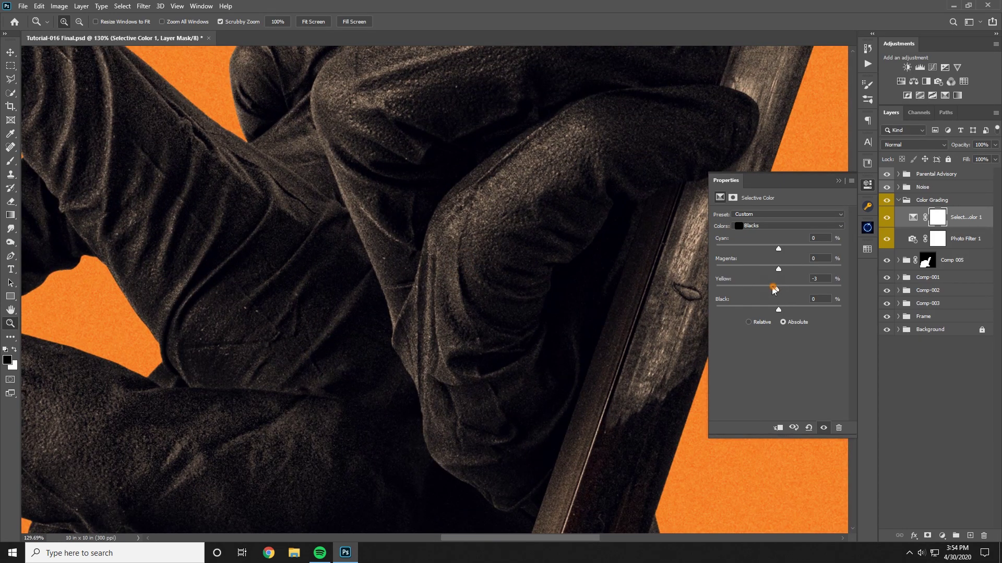
{"action": "left_click_drag", "start_coordinate": [773, 289], "coordinate": [769, 290]}
{"action": "key", "text": "ctrl+minus"}
{"action": "key", "text": "ctrl+minus"}
{"action": "key", "text": "ctrl+minus"}
{"action": "key", "text": "ctrl+minus"}
{"action": "key", "text": "ctrl+minus"}
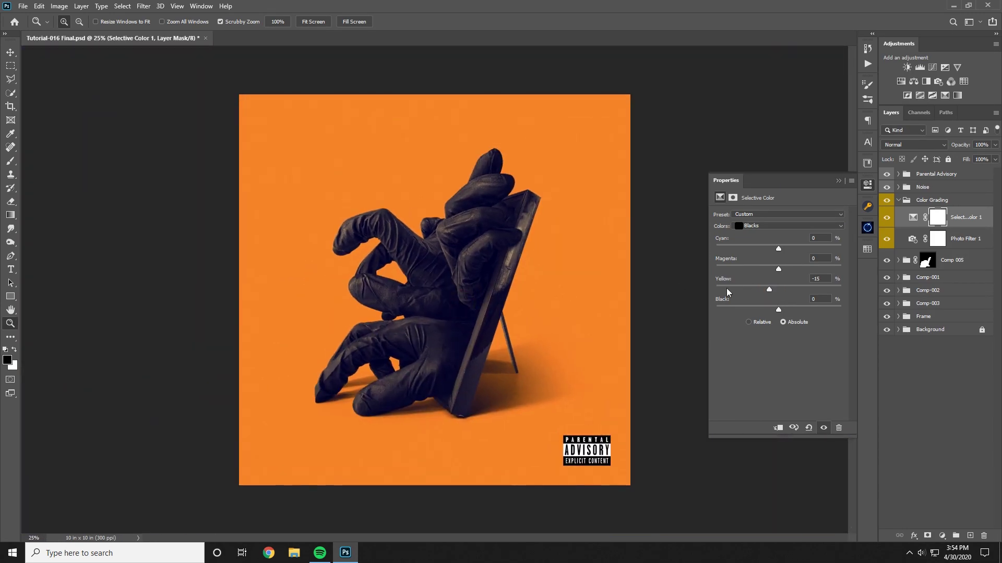
- Set Yellow in the Blacks range to +2% and compare the composite with and without the Selective Color adjustment
{"action": "left_click_drag", "start_coordinate": [770, 289], "coordinate": [774, 290]}
{"action": "left_click", "coordinate": [886, 219]}
{"action": "left_click", "coordinate": [886, 219]}
{"action": "left_click", "coordinate": [885, 219]}
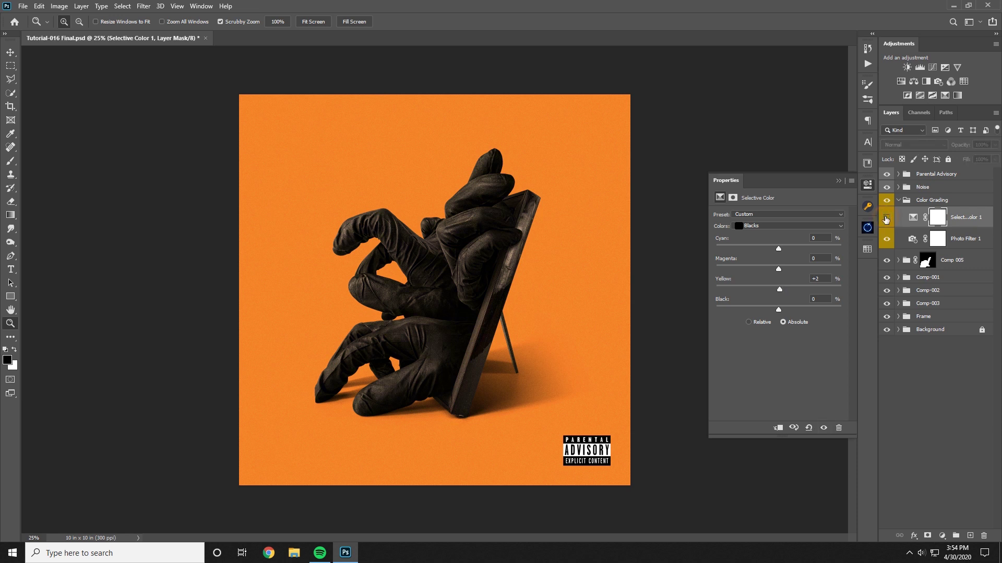
{"action": "left_click", "coordinate": [886, 219]}
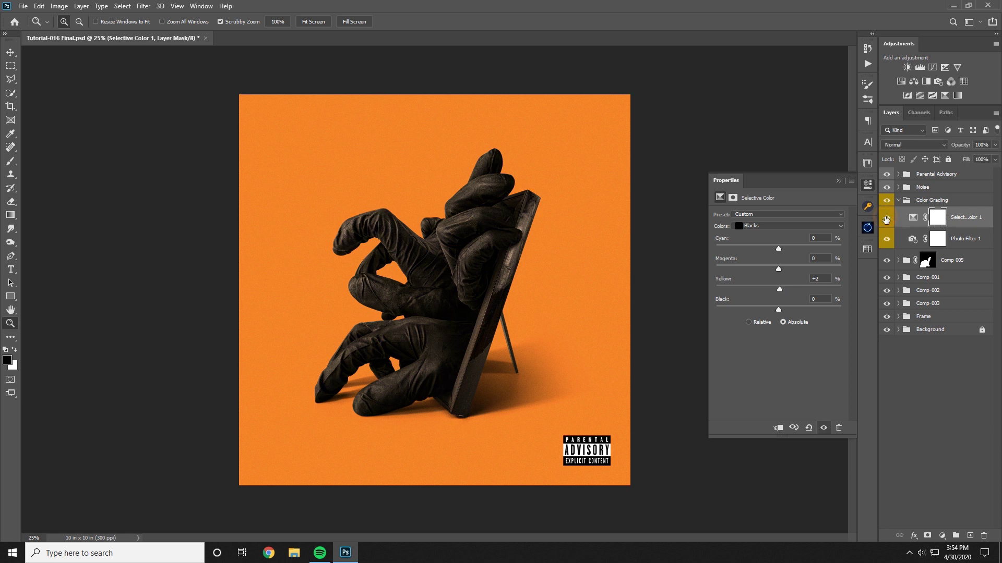
- Try raising Magenta in the Selective Color adjustment's Blacks range and reset it to 0%
{"action": "left_click", "coordinate": [829, 278]}
{"action": "left_click_drag", "start_coordinate": [779, 268], "coordinate": [782, 268]}
{"action": "left_click_drag", "start_coordinate": [825, 258], "coordinate": [778, 247]}
{"action": "type", "text": "0"}
- Try small color shifts in the Selective Color adjustment's Neutrals range and reset its values to 0%
{"action": "left_click", "coordinate": [780, 226]}
{"action": "left_click", "coordinate": [788, 286]}
{"action": "type", "text": "0"}
{"action": "left_click_drag", "start_coordinate": [828, 279], "coordinate": [775, 267]}
{"action": "left_click_drag", "start_coordinate": [780, 249], "coordinate": [783, 249]}
{"action": "left_click", "coordinate": [827, 238]}
{"action": "left_click_drag", "start_coordinate": [778, 249], "coordinate": [776, 250]}
{"action": "left_click_drag", "start_coordinate": [775, 247], "coordinate": [776, 247]}
{"action": "left_click_drag", "start_coordinate": [828, 238], "coordinate": [788, 261]}
{"action": "type", "text": "0-200"}
- Examine the gloves and frame up close and at full view, comparing the composite with and without the Selective Color adjustment
{"action": "left_click_drag", "start_coordinate": [495, 312], "coordinate": [481, 307]}
{"action": "left_click", "coordinate": [482, 307]}
{"action": "left_click_drag", "start_coordinate": [481, 196], "coordinate": [557, 206]}
{"action": "scroll", "coordinate": [498, 254], "scroll_direction": "down", "scroll_amount": 2}
{"action": "scroll", "coordinate": [493, 256], "scroll_direction": "down", "scroll_amount": 7}
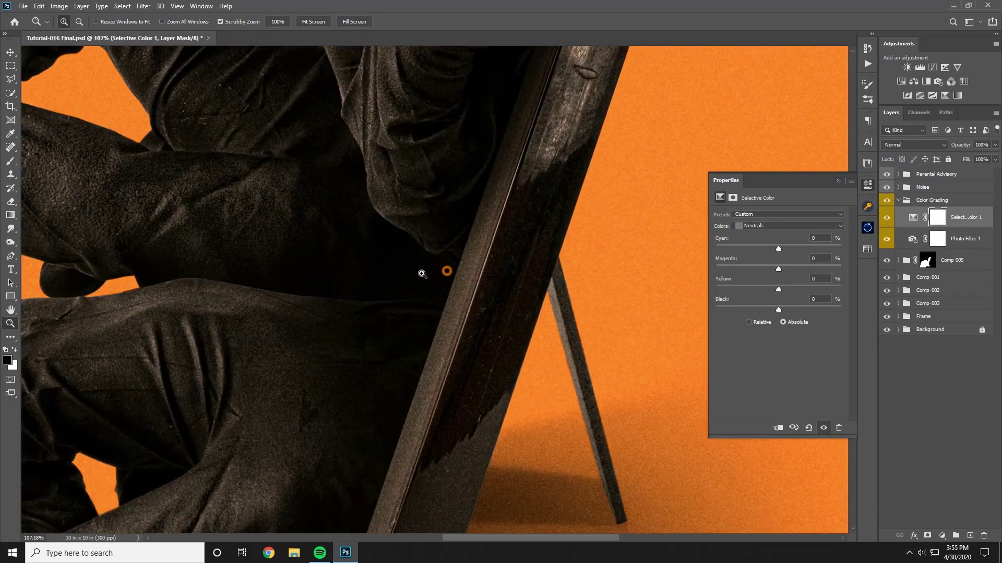
{"action": "left_click_drag", "start_coordinate": [422, 274], "coordinate": [392, 279]}
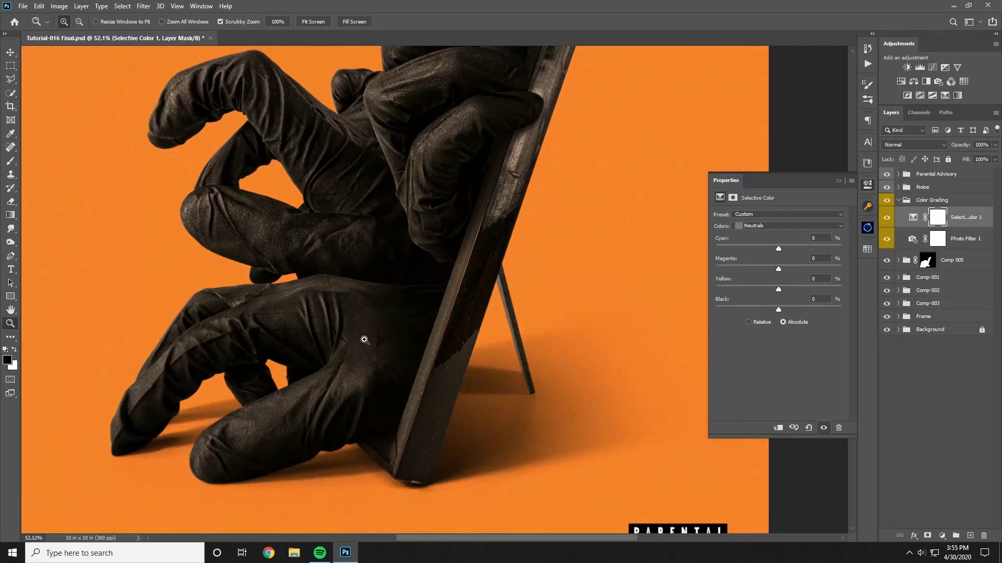
{"action": "left_click_drag", "start_coordinate": [355, 354], "coordinate": [432, 351]}
{"action": "left_click_drag", "start_coordinate": [541, 334], "coordinate": [464, 316]}
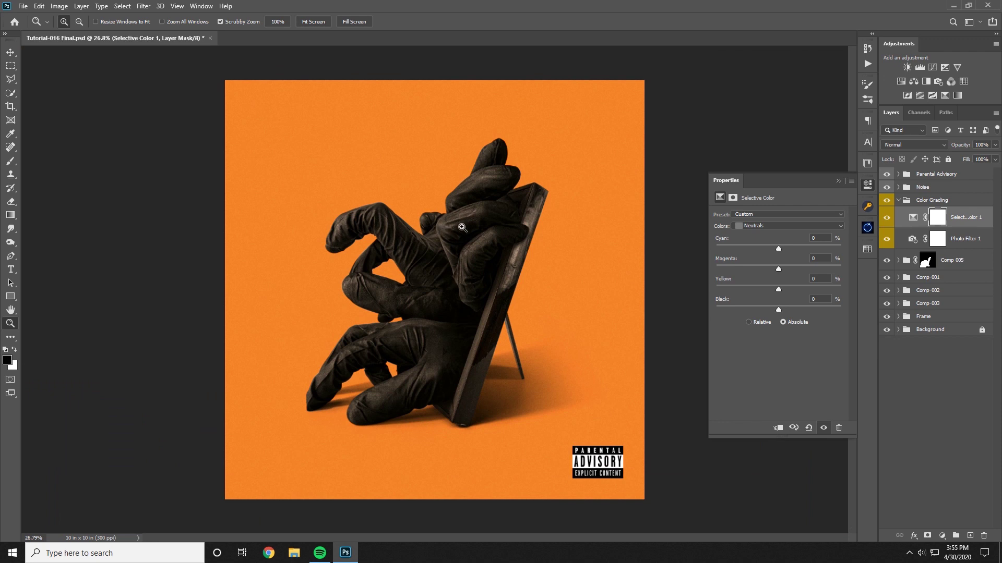
{"action": "left_click", "coordinate": [888, 217]}
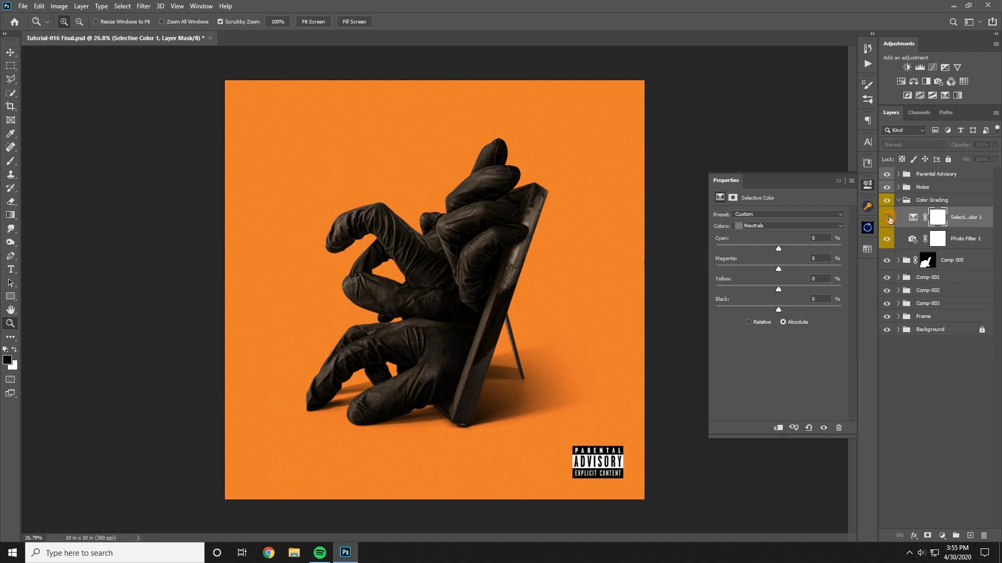
{"action": "left_click", "coordinate": [888, 217]}
- Set Yellow in the Selective Color adjustment's Blacks range to +3% and close its settings
{"action": "left_click", "coordinate": [787, 228]}
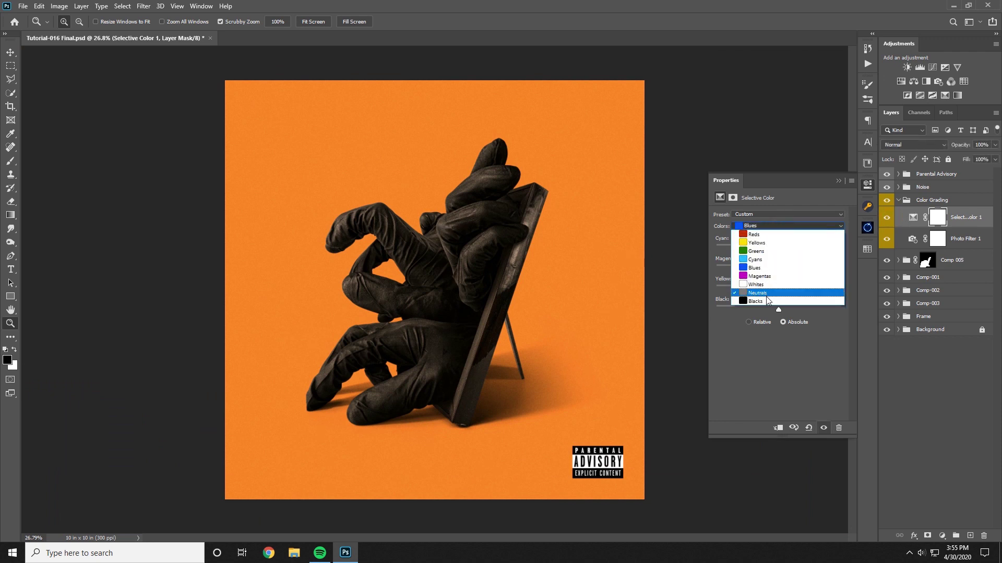
{"action": "left_click", "coordinate": [769, 301]}
{"action": "left_click_drag", "start_coordinate": [779, 288], "coordinate": [817, 285]}
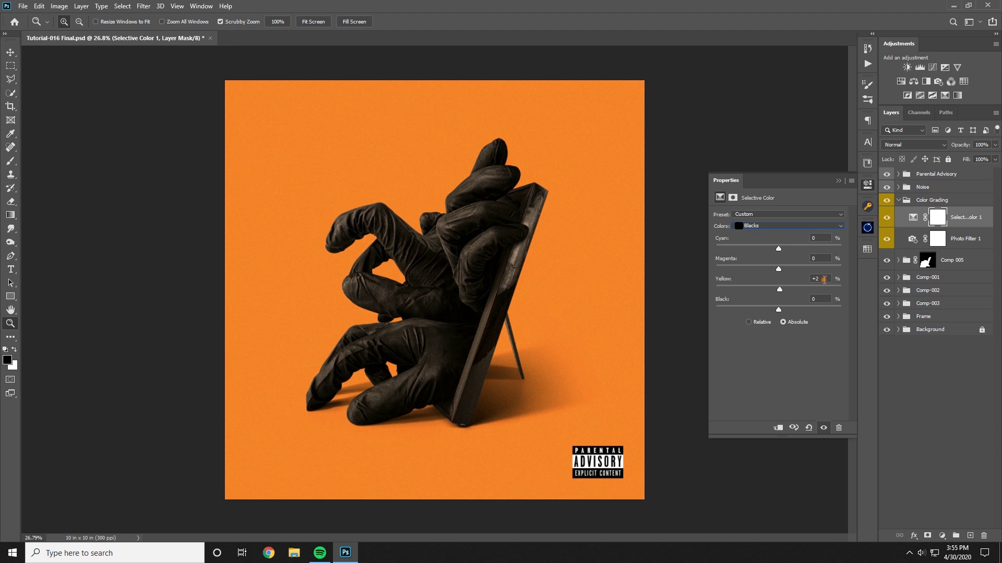
{"action": "left_click", "coordinate": [824, 279]}
{"action": "type", "text": "3"}
{"action": "left_click", "coordinate": [839, 181]}
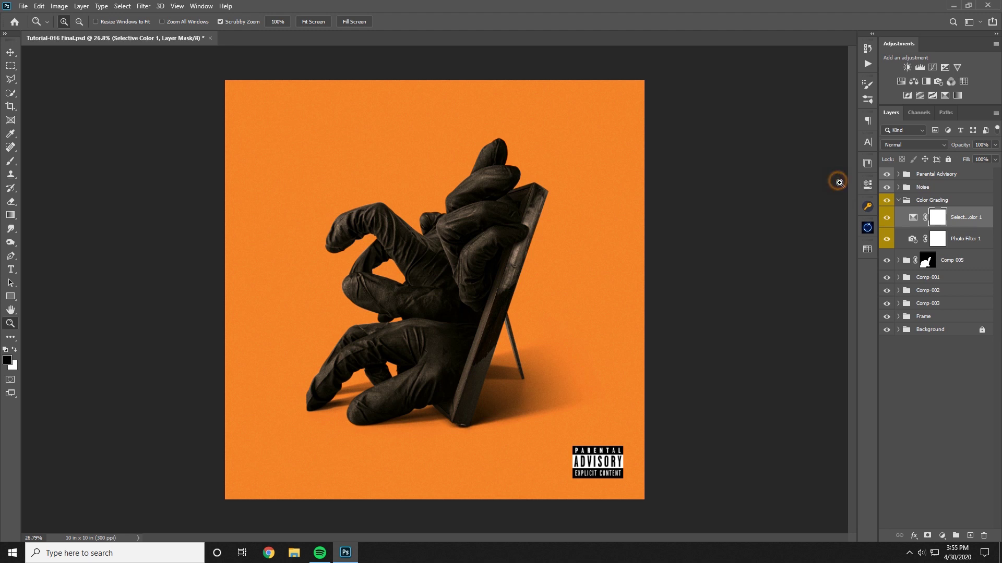
{"action": "left_click", "coordinate": [886, 217]}
- Add a Curves adjustment above Selective Color with points at input 186, output 208 and input 68, output 67, comparing before and after
{"action": "left_click", "coordinate": [932, 67]}
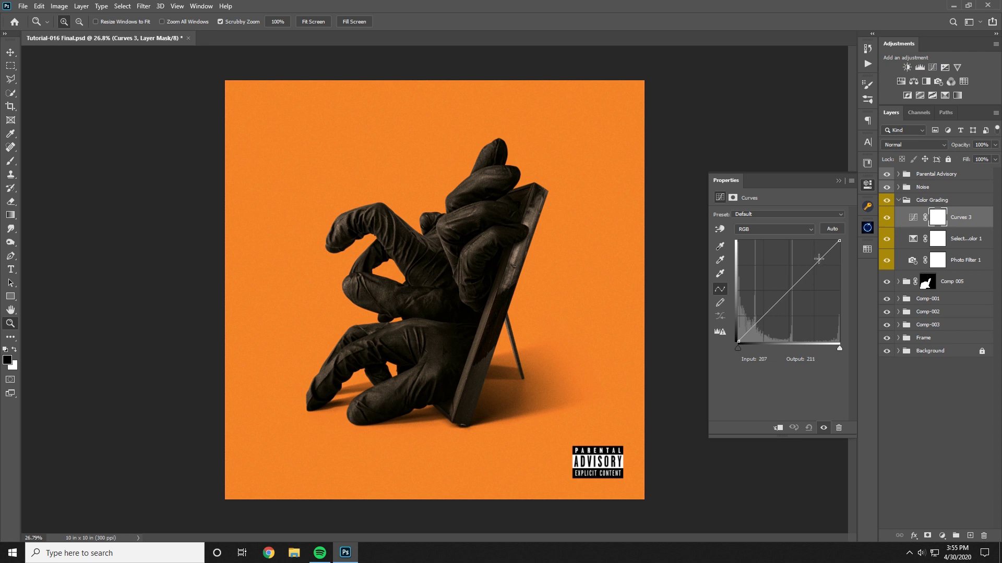
{"action": "left_click_drag", "start_coordinate": [818, 259], "coordinate": [813, 259]}
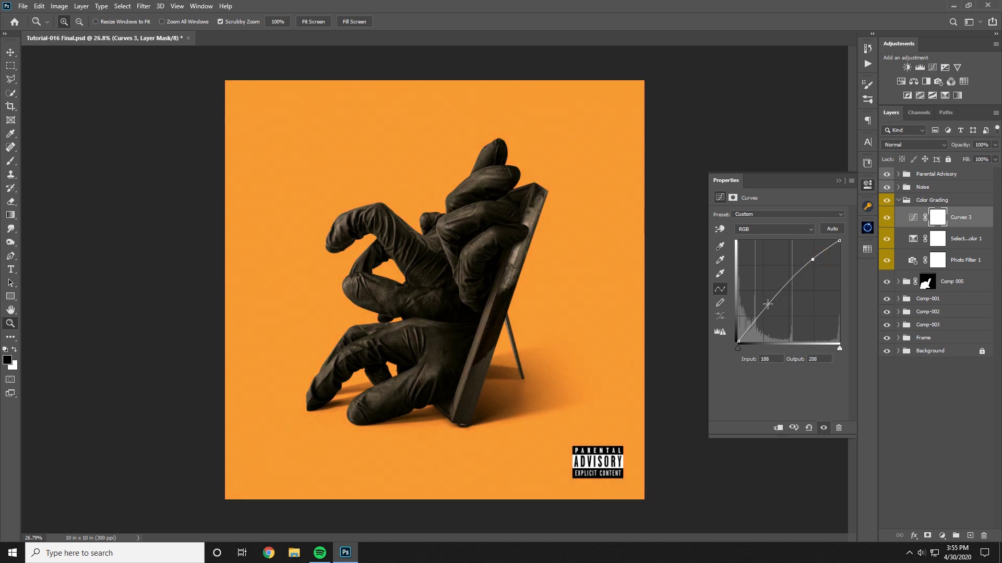
{"action": "left_click_drag", "start_coordinate": [764, 308], "coordinate": [767, 312]}
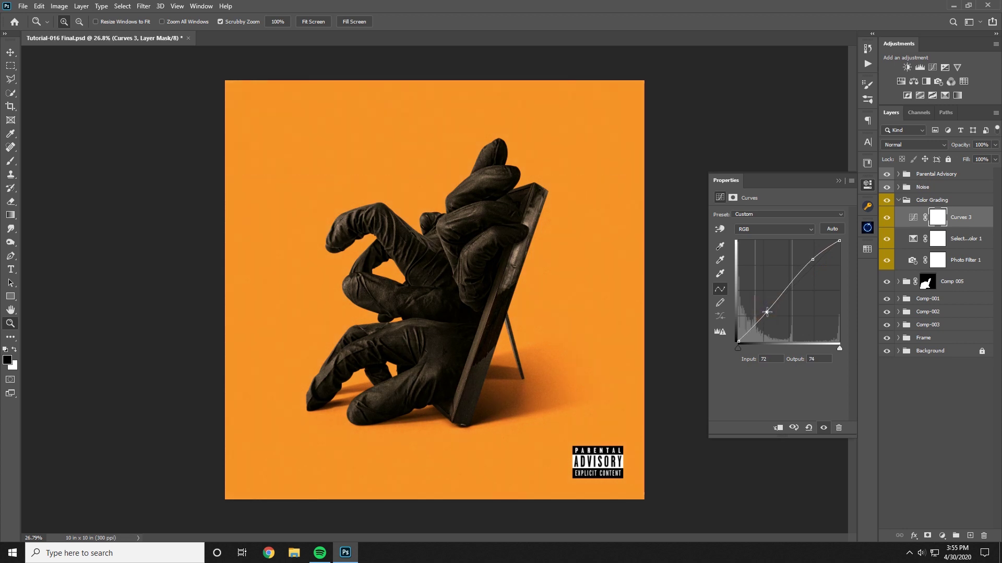
{"action": "mouse_move", "coordinate": [959, 216]}
{"action": "left_mouse_down"}
{"action": "mouse_move", "coordinate": [979, 264]}
{"action": "mouse_move", "coordinate": [971, 209]}
{"action": "left_mouse_up"}
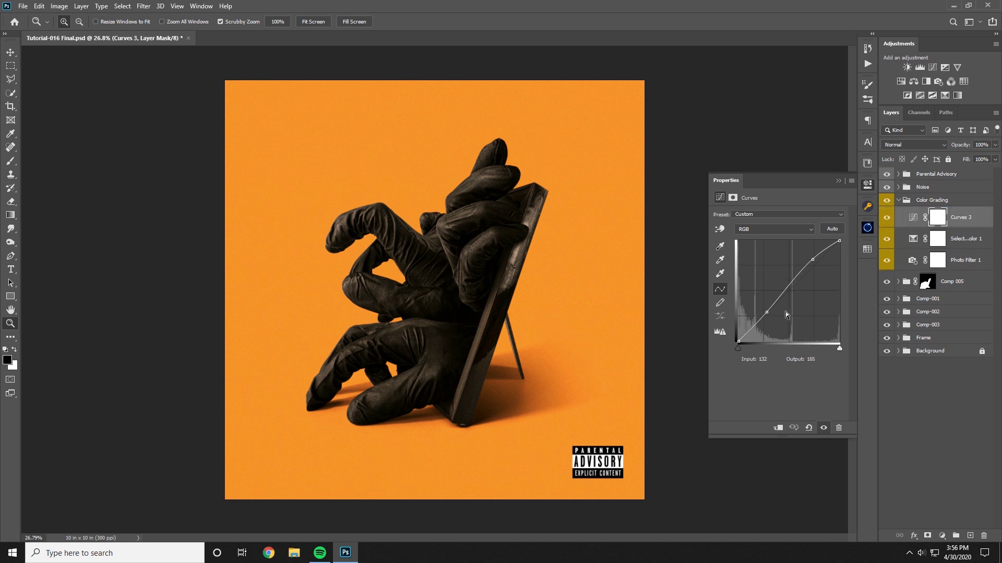
{"action": "left_click_drag", "start_coordinate": [764, 313], "coordinate": [764, 316]}
{"action": "left_click", "coordinate": [887, 223]}
{"action": "left_click", "coordinate": [888, 221]}
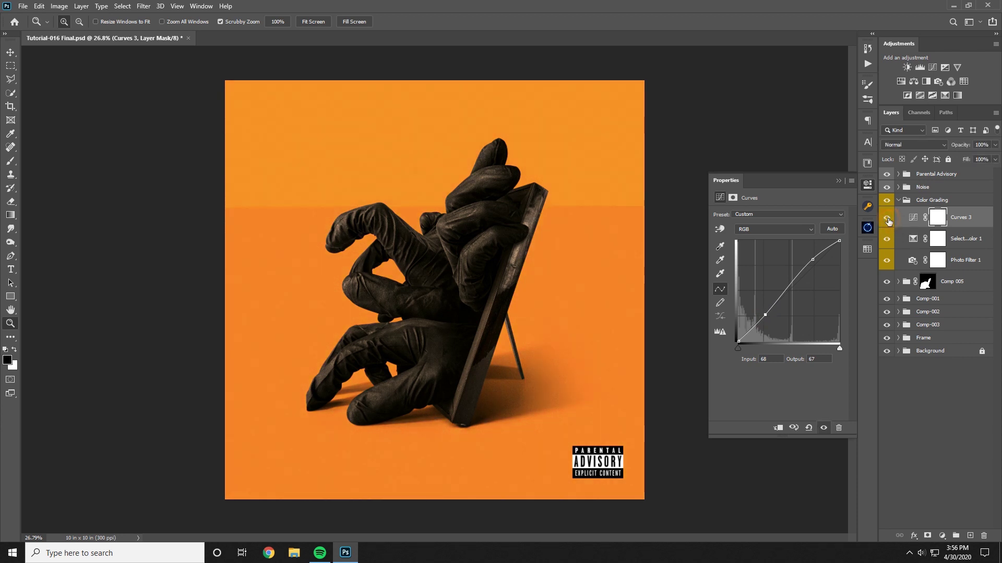
{"action": "left_click", "coordinate": [888, 221]}
{"action": "left_click", "coordinate": [888, 221]}
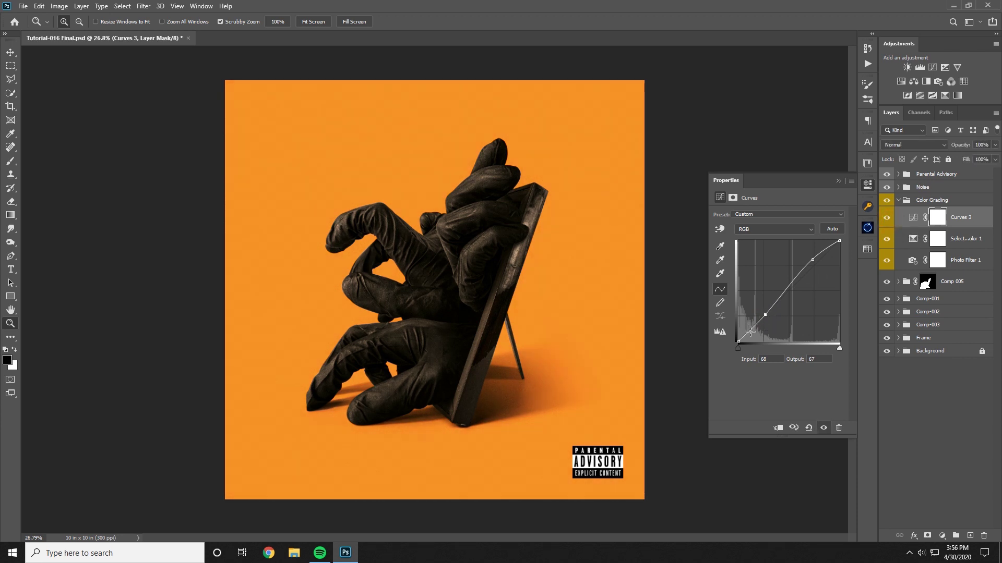
- Reshape the curve with a lower highlight point, a shadow point at input 42, output 44, and a midtone point at input 107, output 127
{"action": "left_click", "coordinate": [748, 331]}
{"action": "left_click_drag", "start_coordinate": [749, 330], "coordinate": [785, 304]}
{"action": "left_click", "coordinate": [809, 428]}
{"action": "left_click_drag", "start_coordinate": [814, 267], "coordinate": [811, 266]}
{"action": "left_click", "coordinate": [755, 324]}
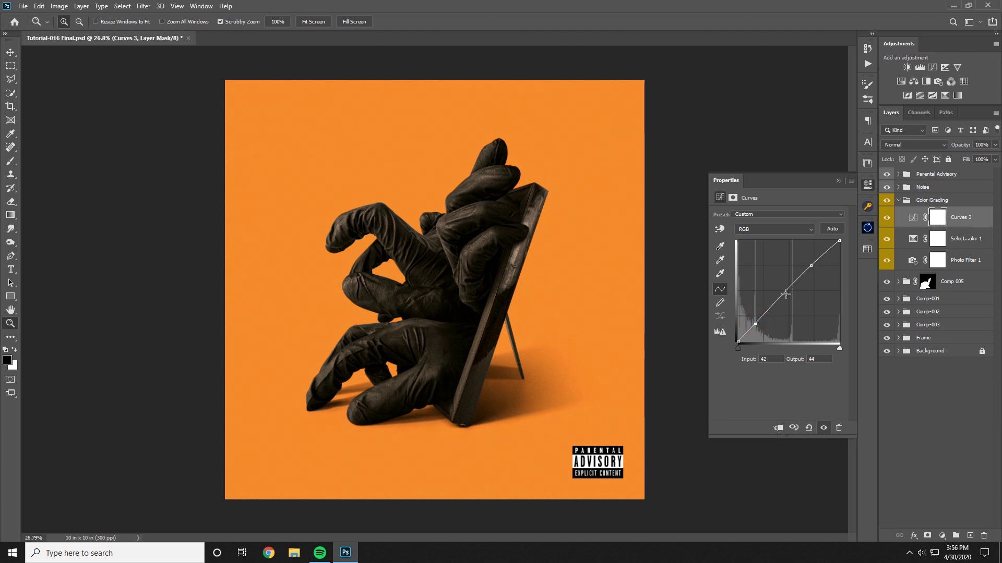
{"action": "left_click_drag", "start_coordinate": [782, 296], "coordinate": [781, 292]}
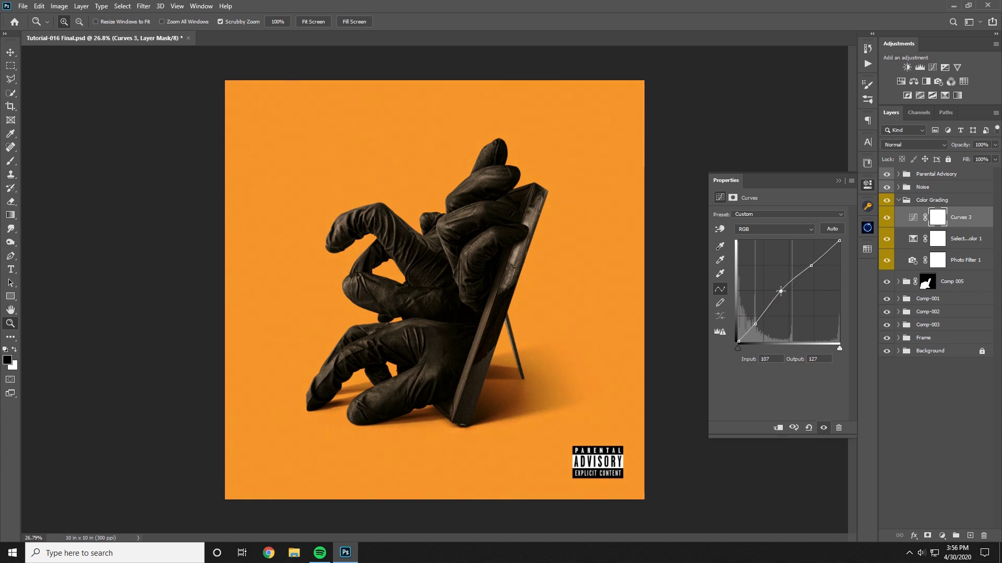
- Compare the whole composite repeatedly with and without the reshaped Curves adjustment
{"action": "left_click", "coordinate": [887, 218]}
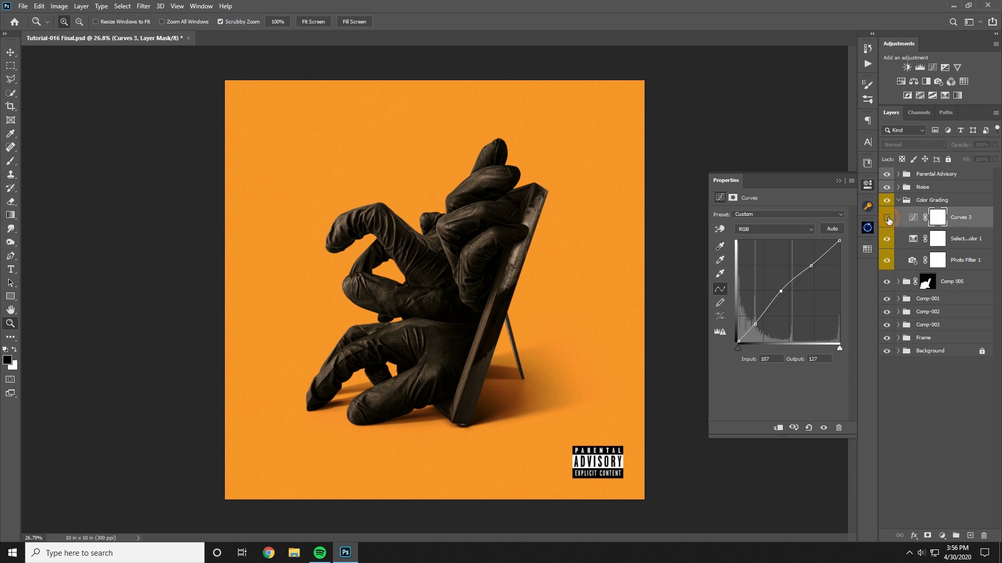
{"action": "left_click", "coordinate": [888, 218]}
{"action": "left_click", "coordinate": [888, 218]}
{"action": "left_click", "coordinate": [887, 219]}
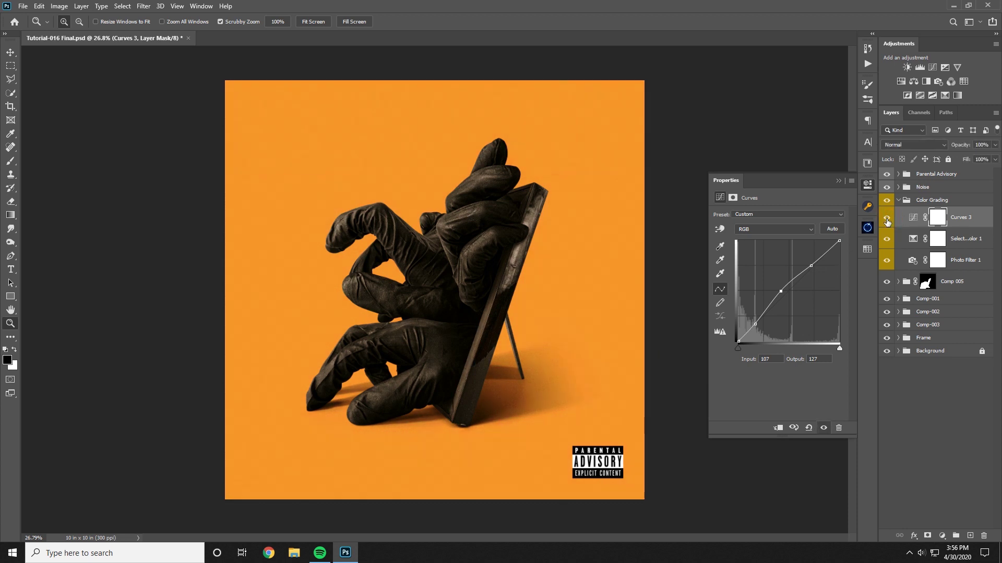
{"action": "key", "text": "ctrl+minus"}
{"action": "key", "text": "ctrl+minus"}
{"action": "key", "text": "ctrl+plus"}
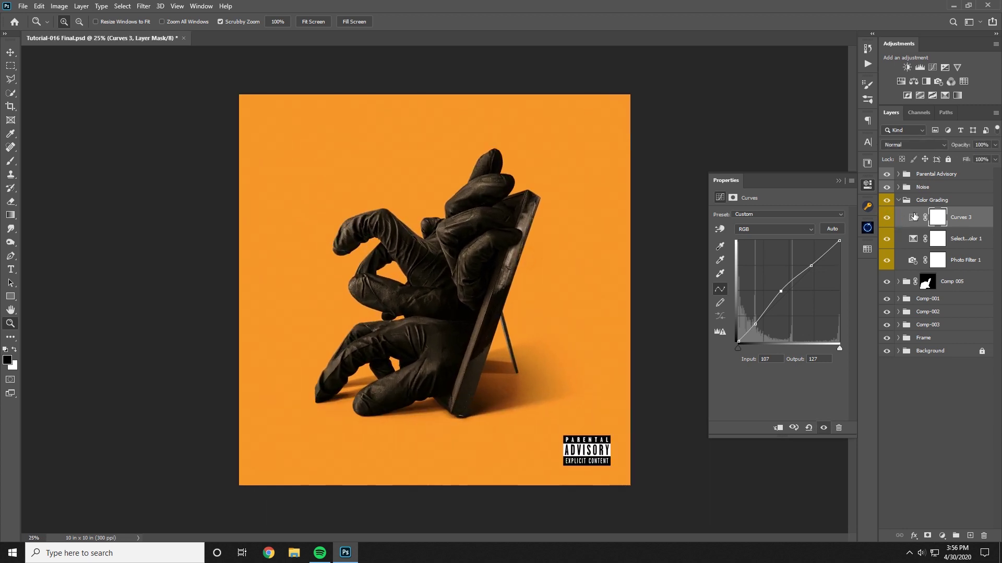
{"action": "left_click", "coordinate": [891, 217]}
{"action": "left_click", "coordinate": [887, 217]}
{"action": "left_click", "coordinate": [890, 215]}
{"action": "left_click", "coordinate": [891, 216]}
{"action": "left_click", "coordinate": [890, 215]}
{"action": "left_click", "coordinate": [891, 216]}
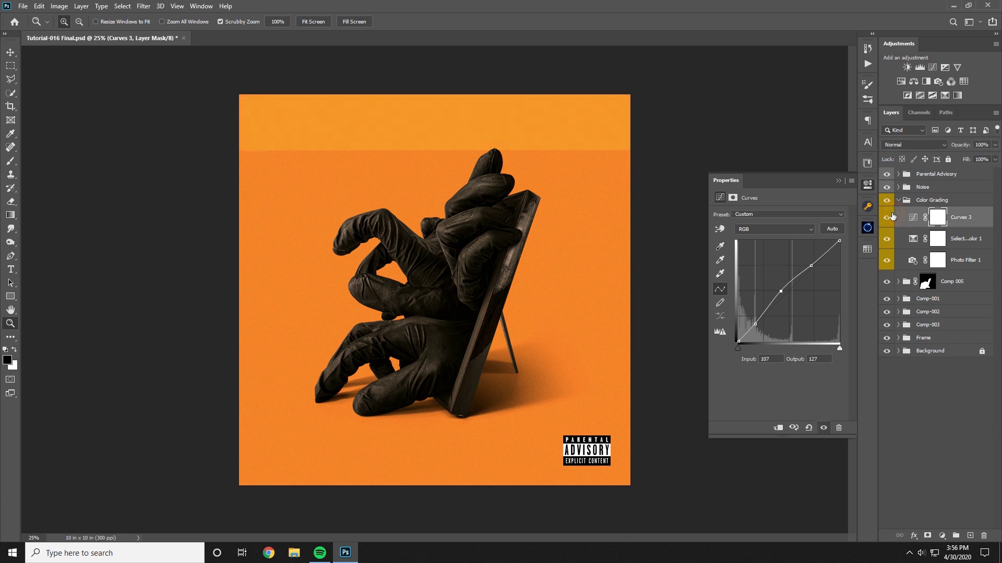
- Try a Warming Filter (85) Photo Filter at 70% density above the Curves adjustment and delete it
{"action": "left_click", "coordinate": [938, 81]}
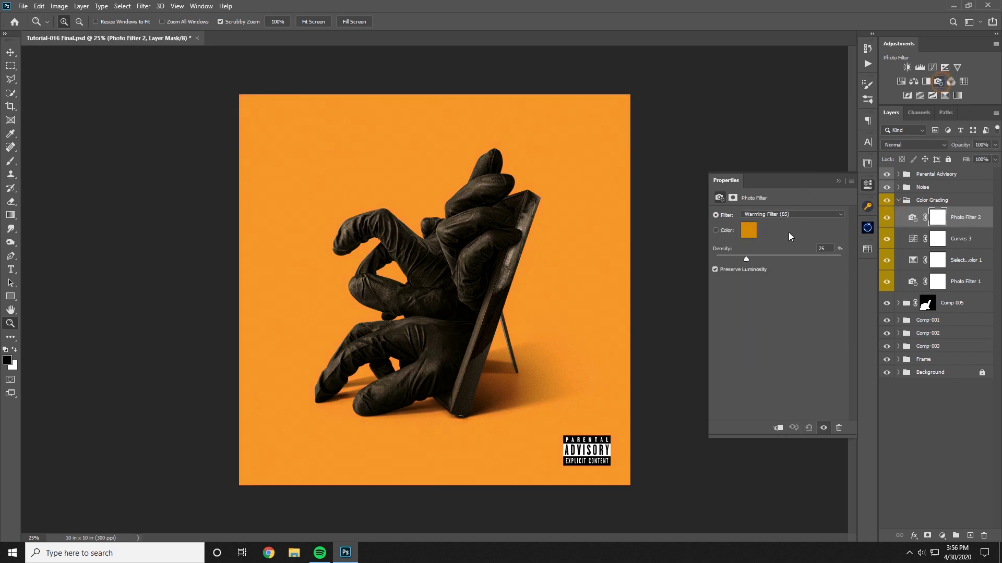
{"action": "left_click_drag", "start_coordinate": [794, 255], "coordinate": [804, 259]}
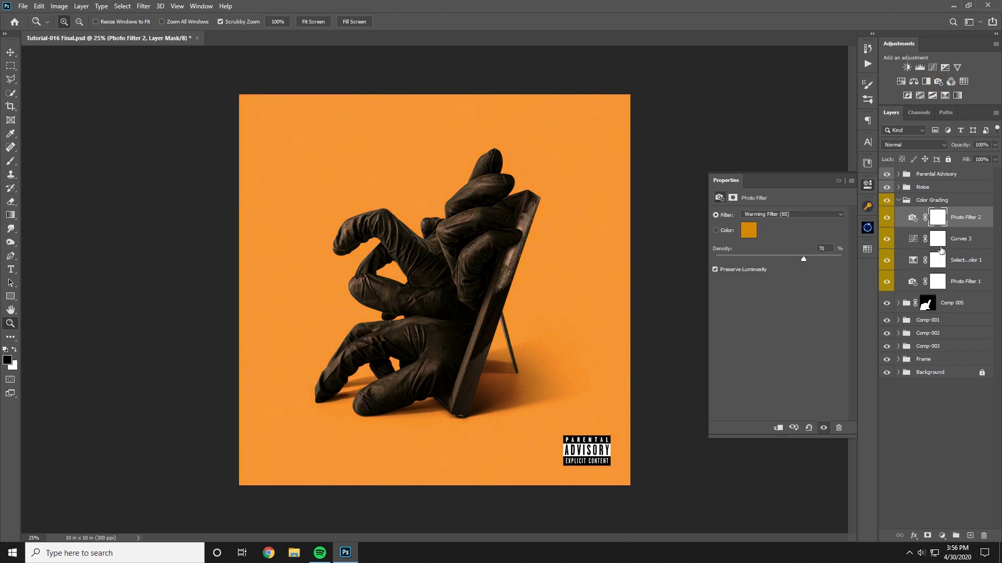
{"action": "left_click_drag", "start_coordinate": [978, 219], "coordinate": [984, 536]}
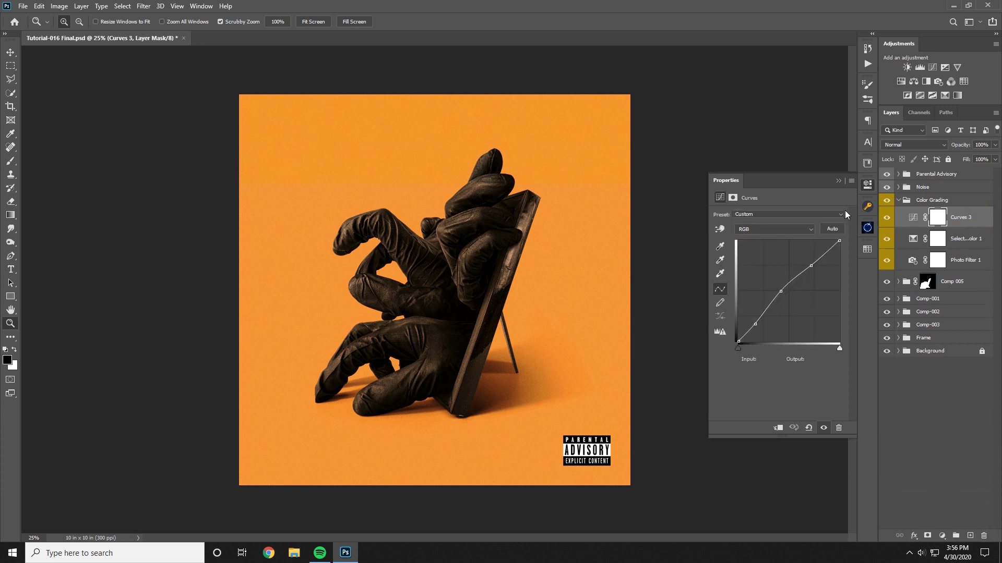
- Close the Curves settings and check the background and glove tones with the adjustment off and on
{"action": "left_click", "coordinate": [838, 181]}
{"action": "left_click", "coordinate": [887, 219]}
{"action": "left_click", "coordinate": [886, 219]}
{"action": "left_click", "coordinate": [887, 219]}
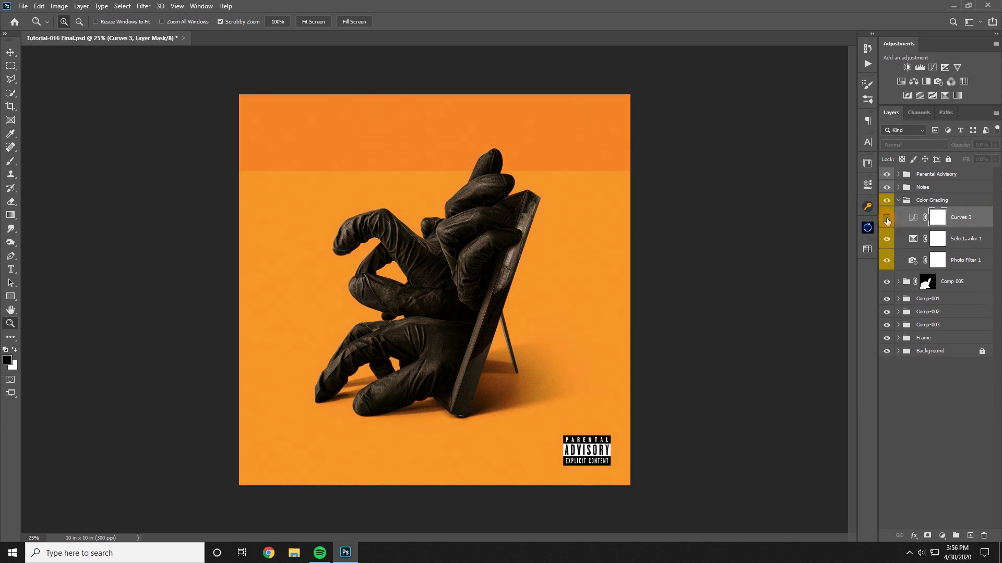
{"action": "left_click", "coordinate": [887, 220]}
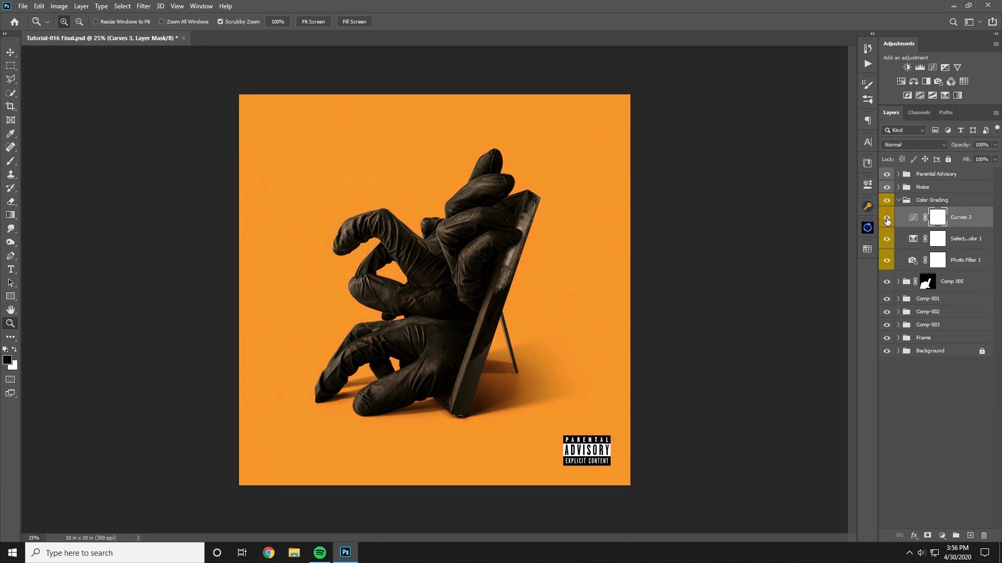
{"action": "scroll", "coordinate": [526, 262], "scroll_direction": "down", "scroll_amount": 3}
{"action": "scroll", "coordinate": [525, 262], "scroll_direction": "up", "scroll_amount": 3}
- Hide the Parental Advisory group and check the Curves adjustment's effect on the bare artwork
{"action": "left_click", "coordinate": [886, 174]}
{"action": "left_click", "coordinate": [886, 174]}
{"action": "left_click", "coordinate": [886, 174]}
{"action": "left_click", "coordinate": [887, 218]}
{"action": "left_click", "coordinate": [887, 218]}
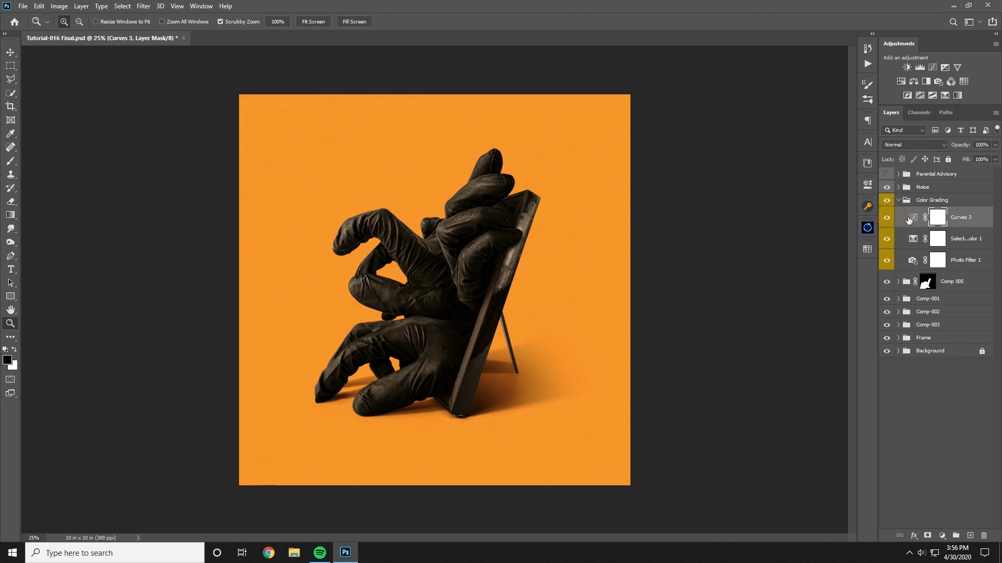
- Review the Curves adjustment's curve shape and compare the artwork without the advisory label before and after it
{"action": "double_click", "coordinate": [912, 218]}
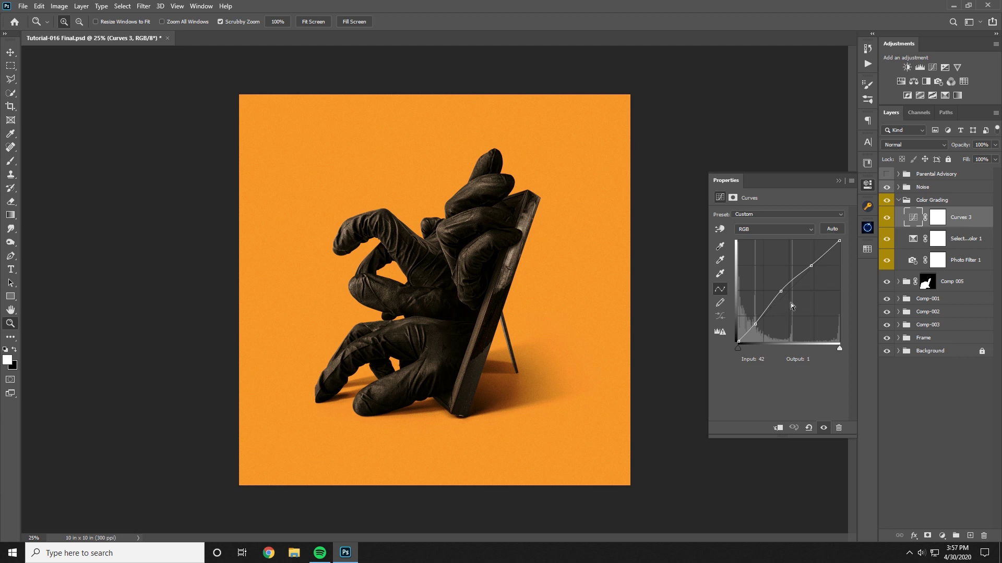
{"action": "left_click", "coordinate": [838, 180]}
{"action": "left_click", "coordinate": [887, 217]}
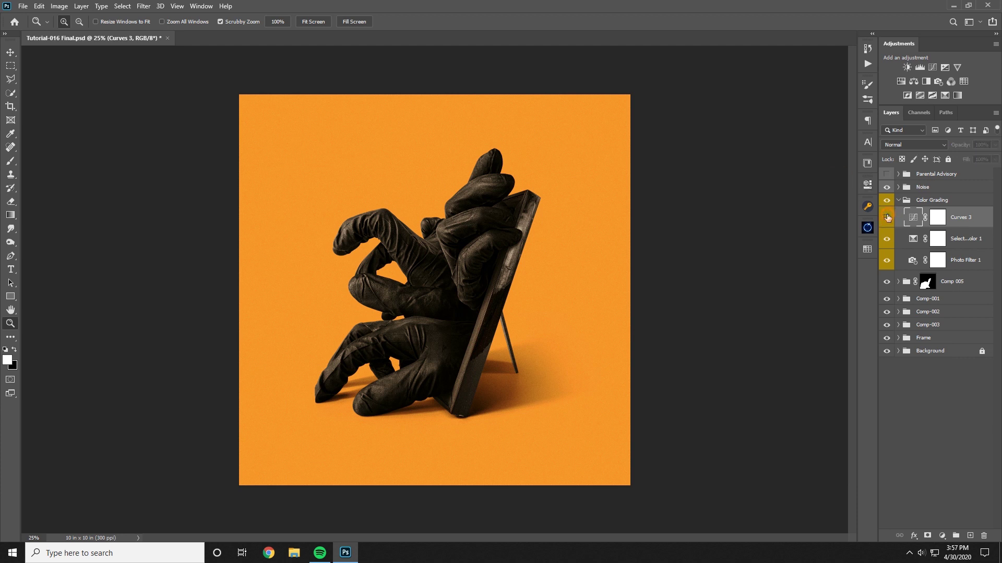
{"action": "left_click", "coordinate": [887, 217]}
{"action": "left_click", "coordinate": [887, 217]}
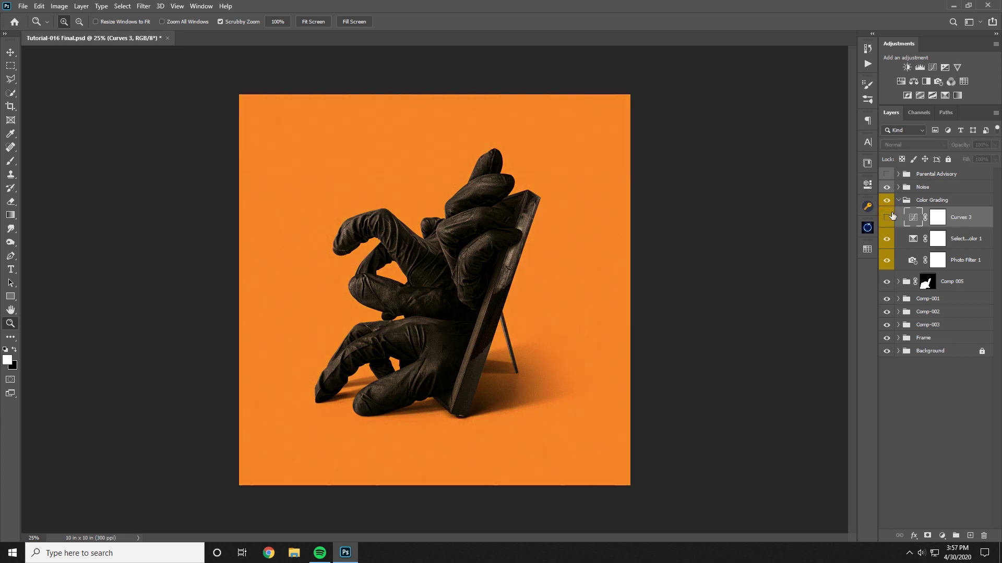
{"action": "left_click", "coordinate": [887, 217]}
{"action": "left_click", "coordinate": [887, 217]}
{"action": "left_click", "coordinate": [886, 217]}
- Set the Curves adjustment's opacity to 50%, then collapse the Color Grading group with no layer selected
{"action": "left_click", "coordinate": [982, 145]}
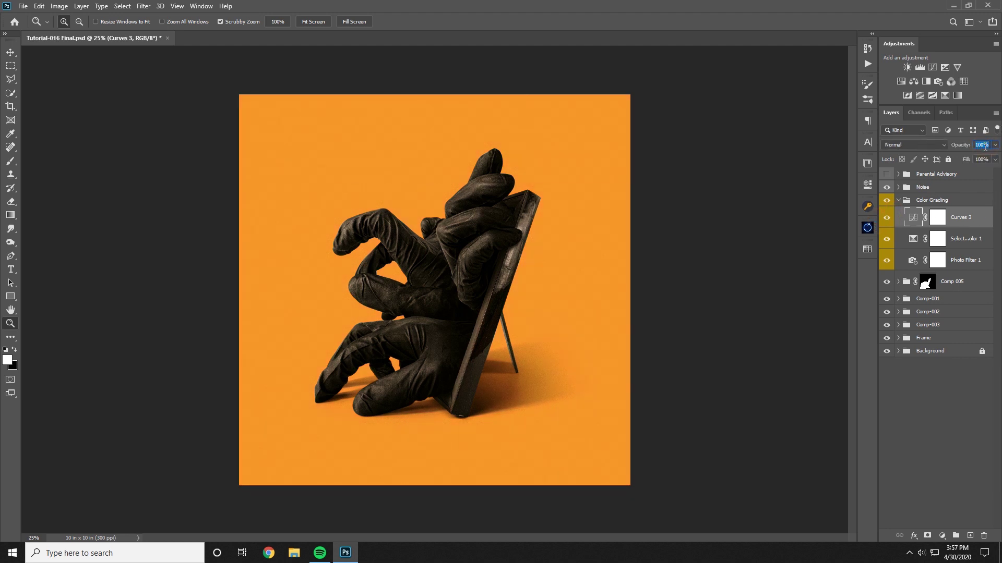
{"action": "type", "text": "50"}
{"action": "key", "text": "Return"}
{"action": "left_click", "coordinate": [886, 217]}
{"action": "left_click", "coordinate": [888, 218]}
{"action": "left_click", "coordinate": [896, 197]}
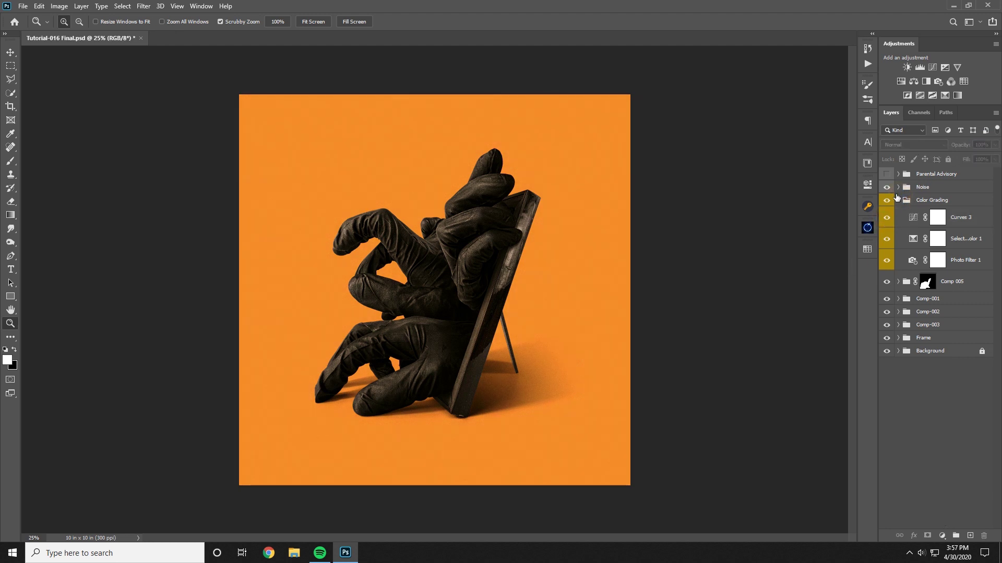
{"action": "left_click", "coordinate": [897, 199]}
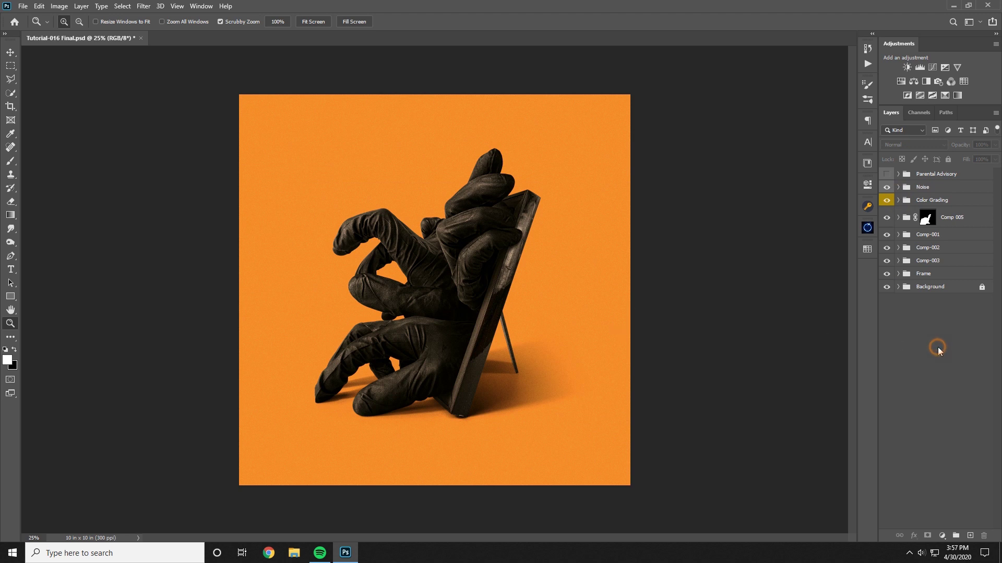
{"action": "left_click", "coordinate": [617, 558]}
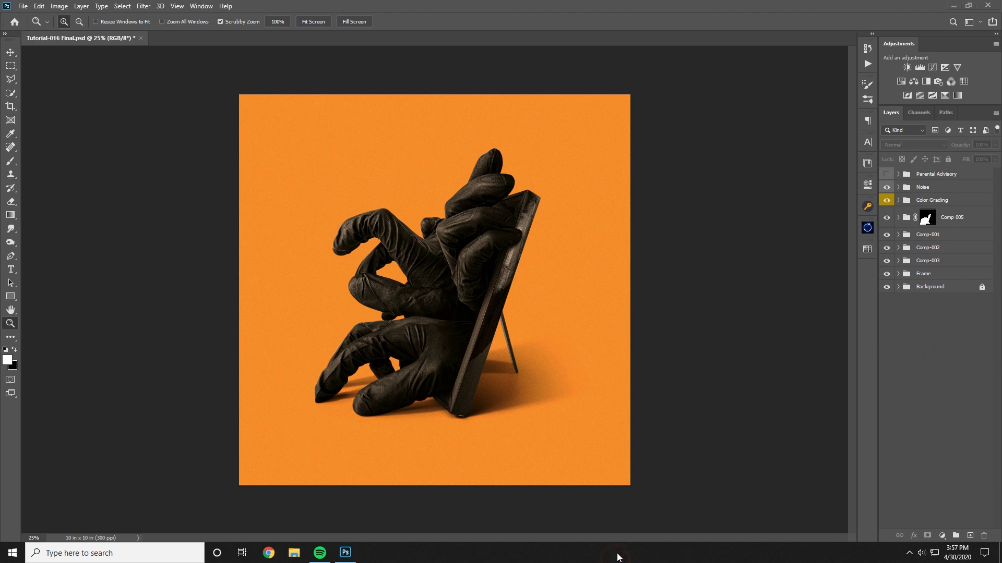
{"action": "left_click", "coordinate": [632, 554]}
{"action": "left_click", "coordinate": [631, 554]}
{"action": "left_click", "coordinate": [630, 549]}
{"action": "left_click", "coordinate": [631, 550]}
- Swap the foreground color to black, and check what the Comp 005 group contributes to the lower glove before expanding it
{"action": "key", "text": "x"}
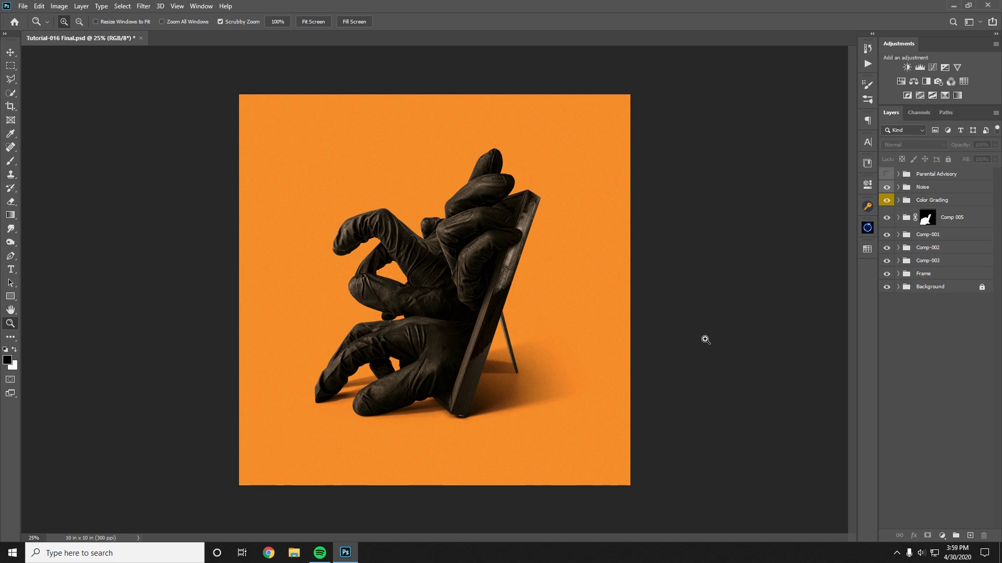
{"action": "left_click_drag", "start_coordinate": [453, 351], "coordinate": [537, 348]}
{"action": "left_click_drag", "start_coordinate": [402, 380], "coordinate": [492, 385]}
{"action": "mouse_move", "coordinate": [492, 372]}
{"action": "left_mouse_down"}
{"action": "mouse_move", "coordinate": [514, 370]}
{"action": "mouse_move", "coordinate": [500, 373]}
{"action": "left_mouse_up"}
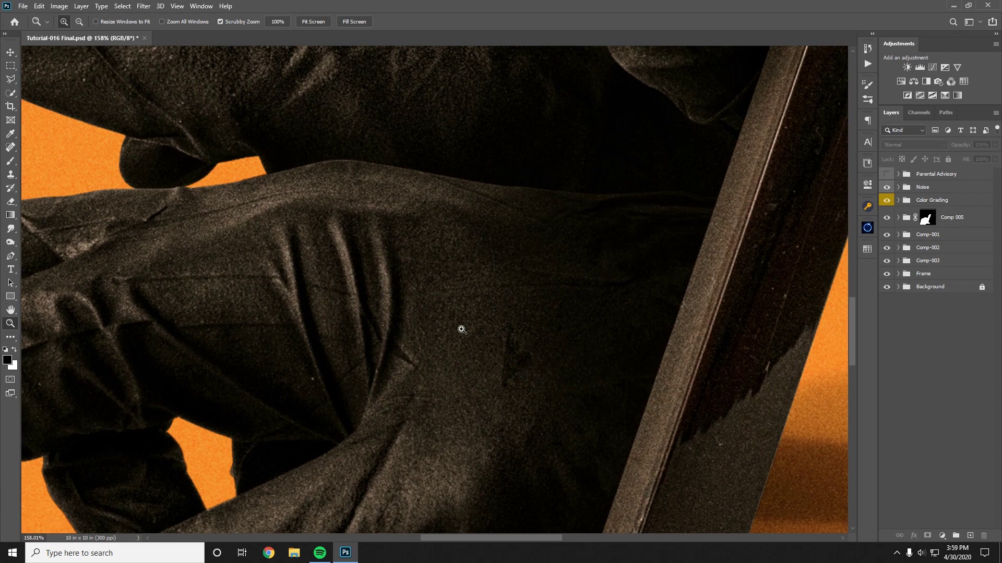
{"action": "left_click", "coordinate": [886, 217]}
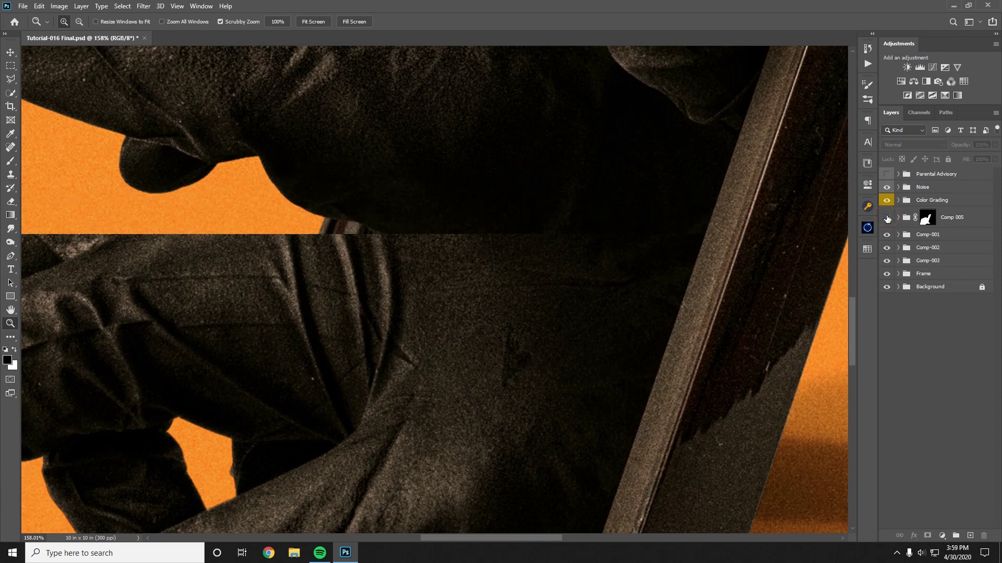
{"action": "left_click", "coordinate": [899, 217]}
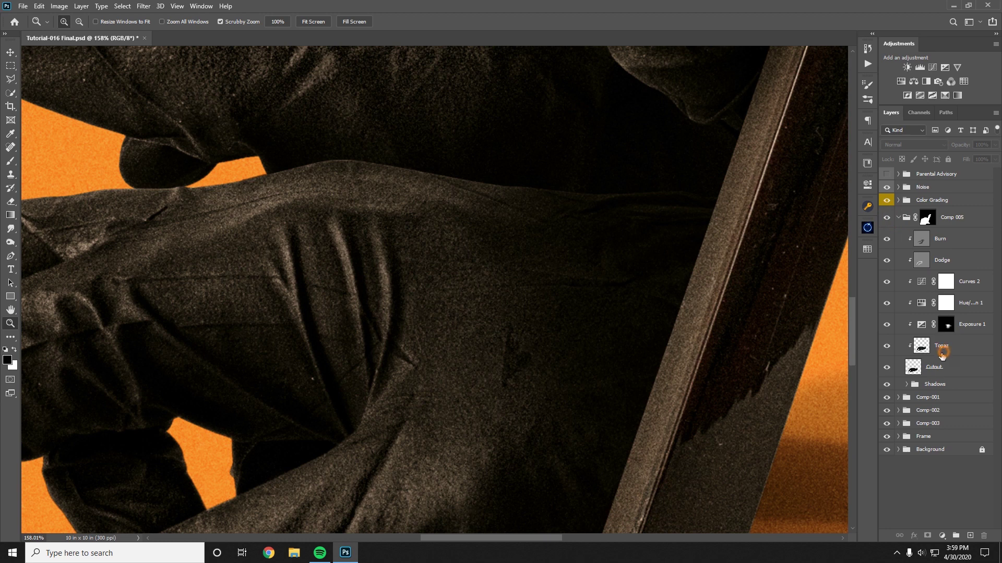
- Clone clean glove texture over the dark mark on the back of the lower glove, on Comp 005's Topaz layer
{"action": "left_click", "coordinate": [942, 353]}
{"action": "key", "text": "s"}
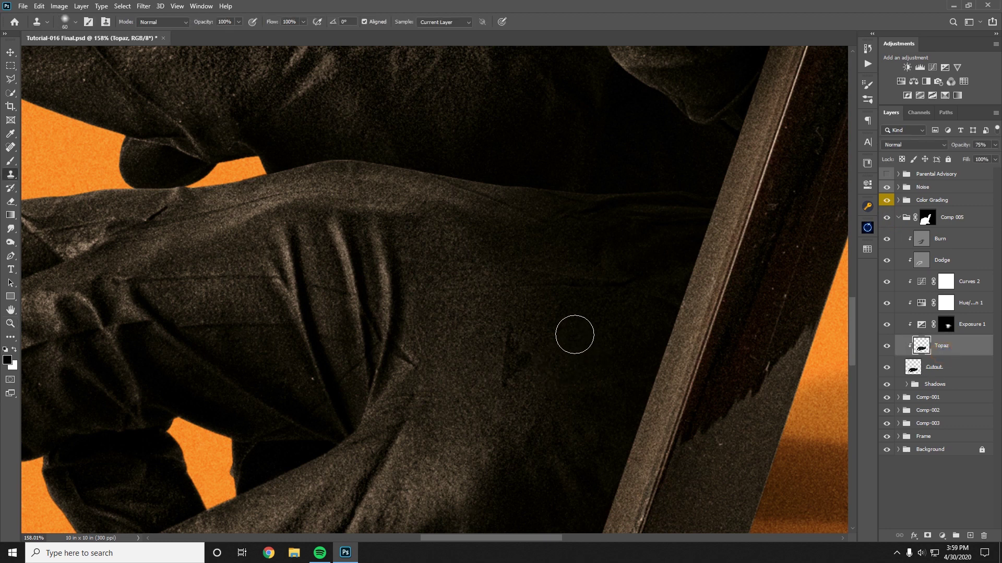
{"action": "key", "text": "bracketleft"}
{"action": "key", "text": "bracketleft"}
{"action": "left_click", "coordinate": [493, 306], "text": "alt"}
{"action": "mouse_move", "coordinate": [508, 337]}
{"action": "left_mouse_down"}
{"action": "mouse_move", "coordinate": [517, 345]}
{"action": "mouse_move", "coordinate": [498, 381]}
{"action": "left_mouse_up"}
{"action": "left_click", "coordinate": [521, 368]}
{"action": "left_click", "coordinate": [511, 387]}
- Examine the picture frame's bottom corner up close for flaws along its lower edge
{"action": "key", "text": "space"}
{"action": "left_click_drag", "start_coordinate": [502, 351], "coordinate": [479, 259]}
{"action": "left_click_drag", "start_coordinate": [506, 315], "coordinate": [510, 224]}
{"action": "mouse_move", "coordinate": [545, 340]}
{"action": "left_mouse_down"}
{"action": "mouse_move", "coordinate": [467, 272]}
{"action": "mouse_move", "coordinate": [451, 211]}
{"action": "left_mouse_up"}
{"action": "left_click", "coordinate": [10, 324]}
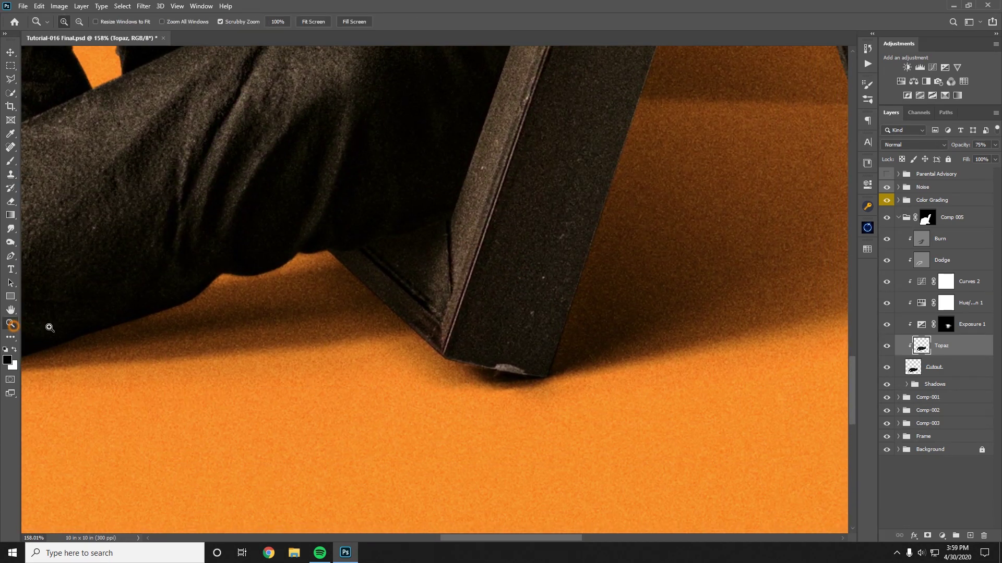
{"action": "left_click_drag", "start_coordinate": [474, 375], "coordinate": [501, 379]}
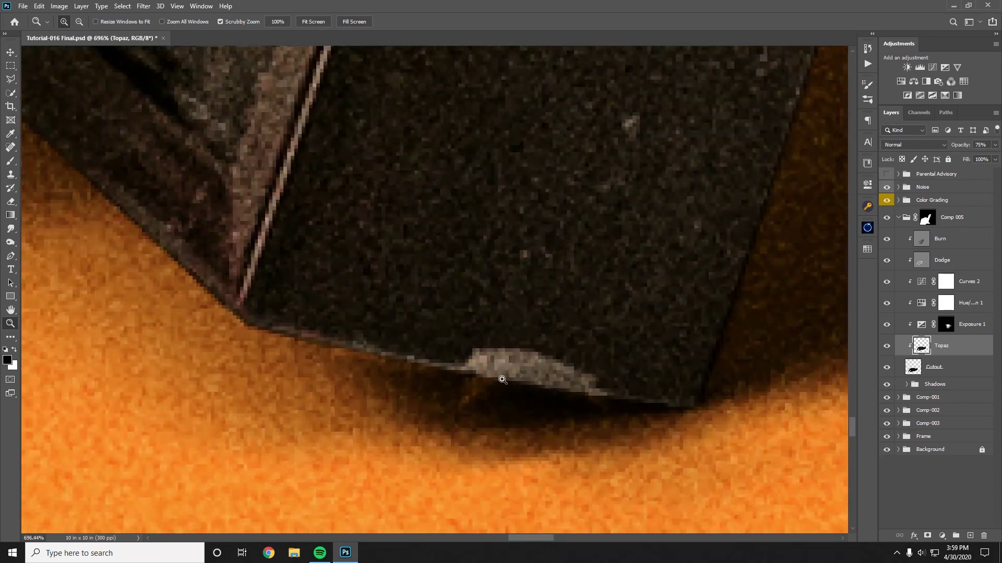
{"action": "left_click_drag", "start_coordinate": [573, 381], "coordinate": [553, 381]}
{"action": "left_click_drag", "start_coordinate": [621, 390], "coordinate": [563, 390]}
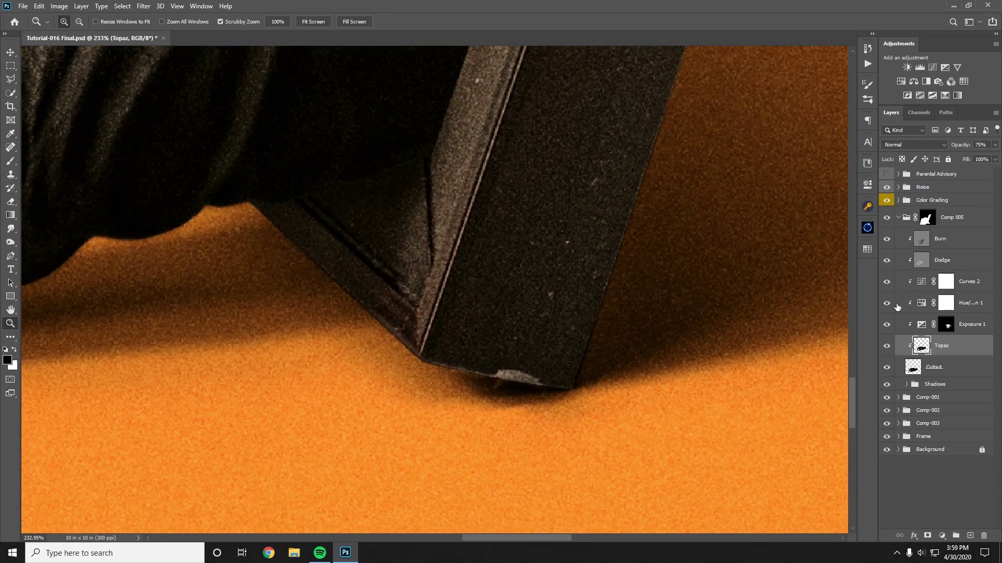
- Collapse the Comp 005 group and select the Topaz layer inside the Frame group
{"action": "left_click", "coordinate": [897, 218]}
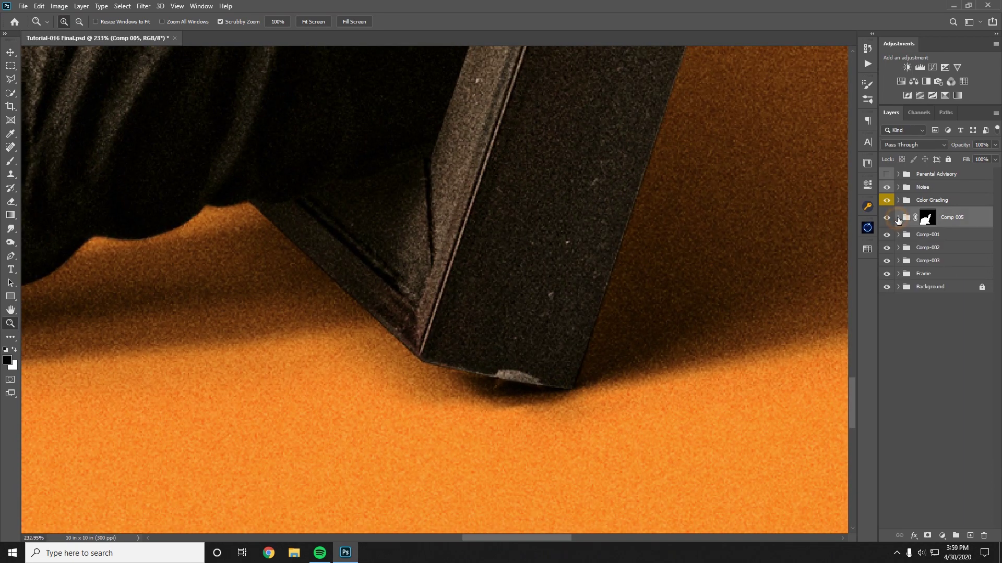
{"action": "left_click", "coordinate": [903, 276]}
{"action": "left_click", "coordinate": [898, 273]}
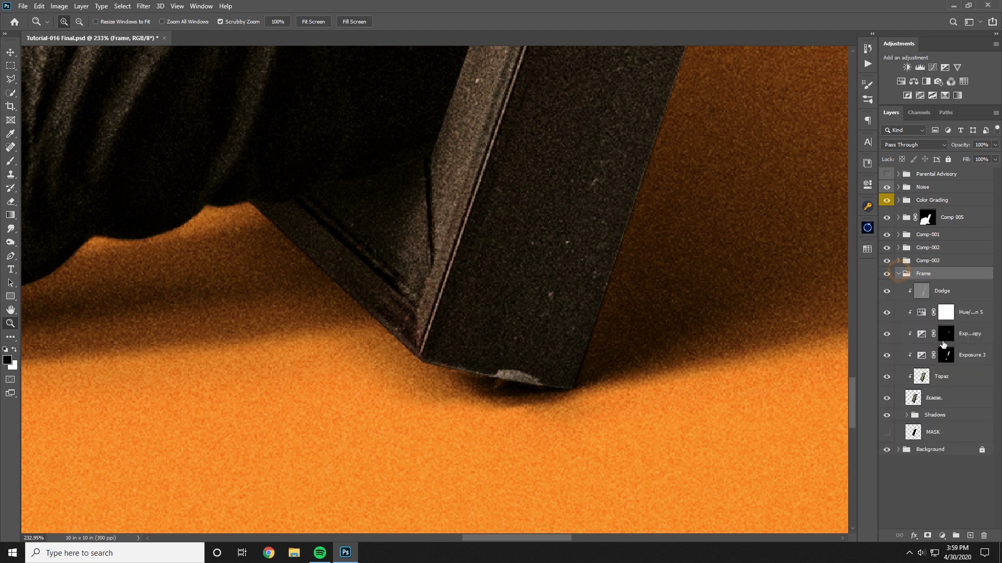
{"action": "left_click", "coordinate": [947, 377]}
- Clone dark frame texture over the light chip on the frame's bottom edge, redoing the first attempt from a fresh sample
{"action": "mouse_move", "coordinate": [536, 369]}
{"action": "left_mouse_down"}
{"action": "mouse_move", "coordinate": [568, 372]}
{"action": "mouse_move", "coordinate": [492, 373]}
{"action": "mouse_move", "coordinate": [544, 381]}
{"action": "mouse_move", "coordinate": [553, 392]}
{"action": "mouse_move", "coordinate": [384, 365]}
{"action": "left_mouse_up"}
{"action": "key", "text": "s"}
{"action": "left_click", "coordinate": [512, 307], "text": "alt"}
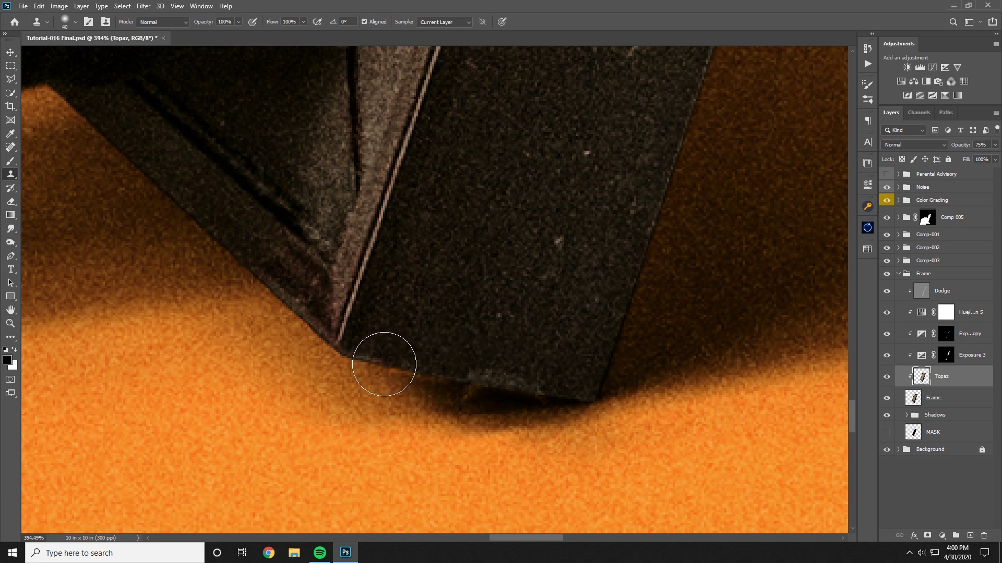
{"action": "key", "text": "ctrl+z"}
{"action": "left_click", "coordinate": [551, 288], "text": "alt"}
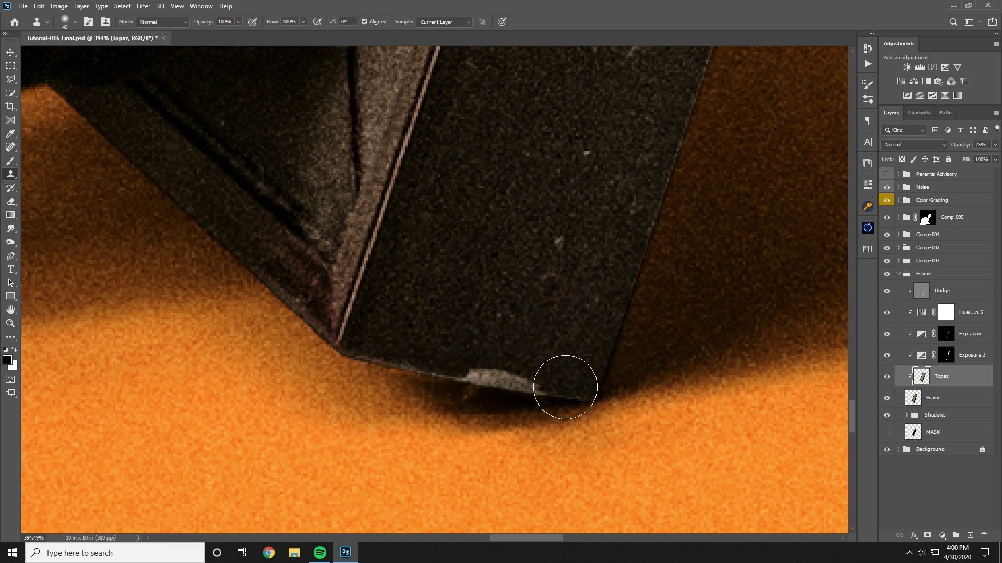
{"action": "mouse_move", "coordinate": [565, 389]}
{"action": "left_mouse_down"}
{"action": "mouse_move", "coordinate": [475, 377]}
{"action": "mouse_move", "coordinate": [479, 367]}
{"action": "mouse_move", "coordinate": [404, 366]}
{"action": "mouse_move", "coordinate": [385, 375]}
{"action": "left_mouse_up"}
{"action": "left_click", "coordinate": [543, 285], "text": "alt"}
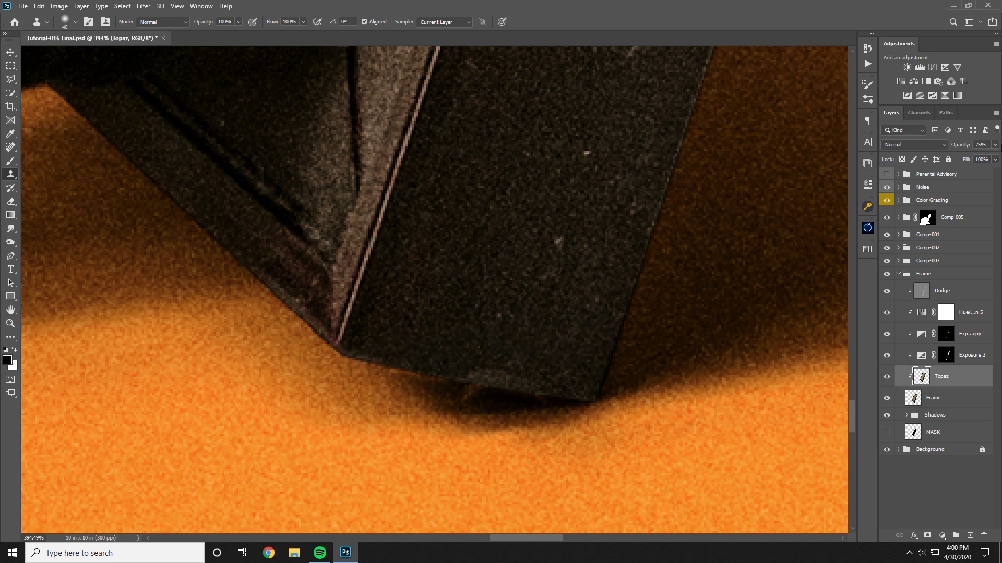
- Try to clone dark texture along the frame's bottom edge on the base Frame layer with a smaller brush
{"action": "left_click", "coordinate": [959, 398]}
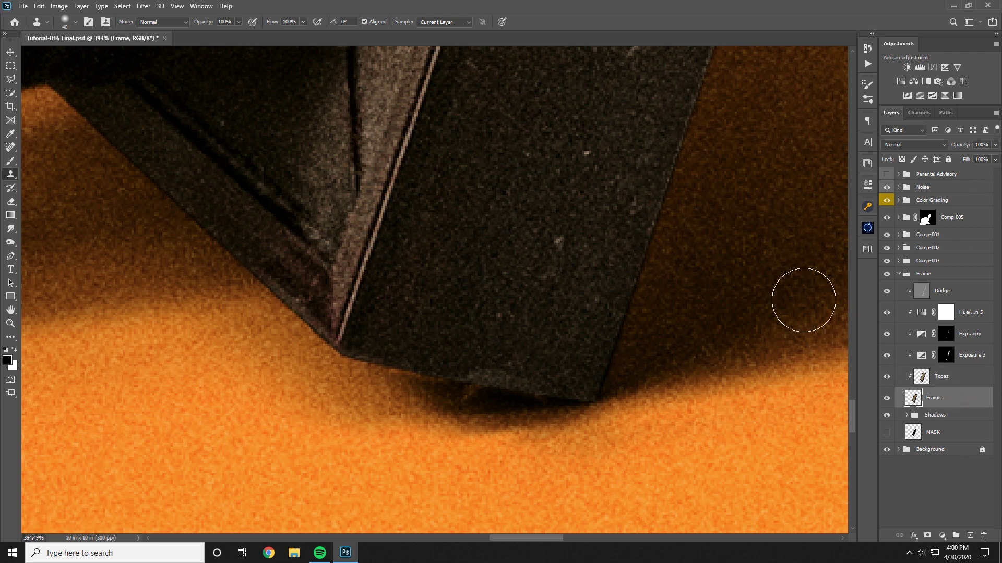
{"action": "key", "text": "bracketleft"}
{"action": "left_click", "coordinate": [559, 316], "text": "alt"}
{"action": "mouse_move", "coordinate": [546, 374]}
{"action": "left_mouse_down"}
{"action": "mouse_move", "coordinate": [476, 362]}
{"action": "mouse_move", "coordinate": [570, 390]}
{"action": "mouse_move", "coordinate": [481, 363]}
{"action": "mouse_move", "coordinate": [385, 362]}
{"action": "left_mouse_up"}
{"action": "left_click", "coordinate": [473, 327], "text": "alt"}
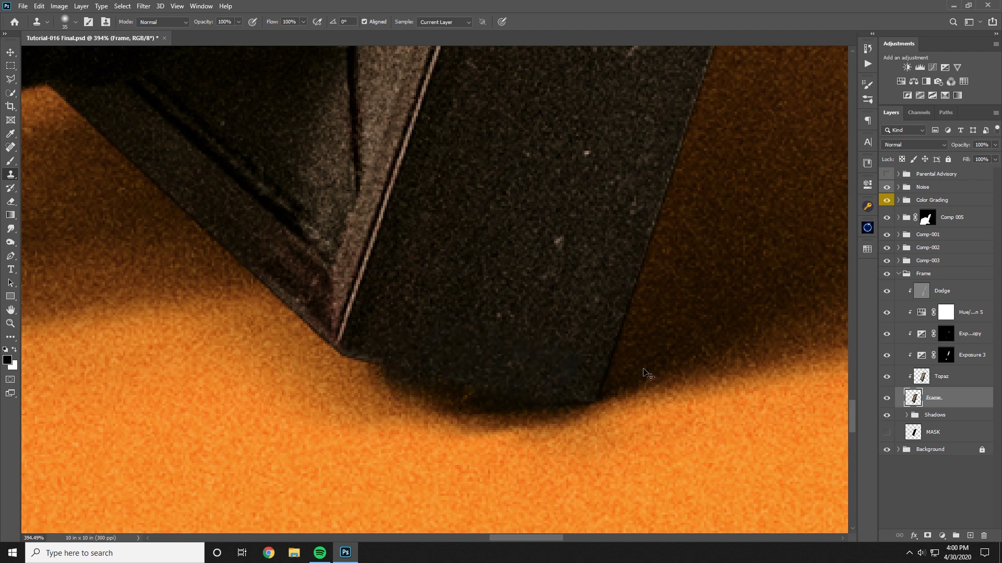
{"action": "key", "text": "ctrl+z"}
{"action": "key", "text": "ctrl+z"}
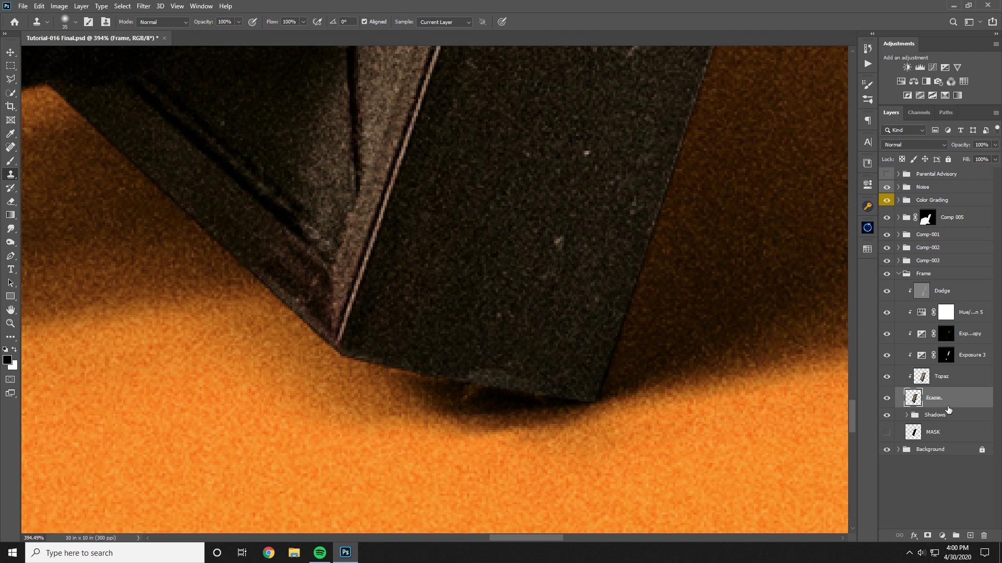
{"action": "key", "text": "ctrl+z"}
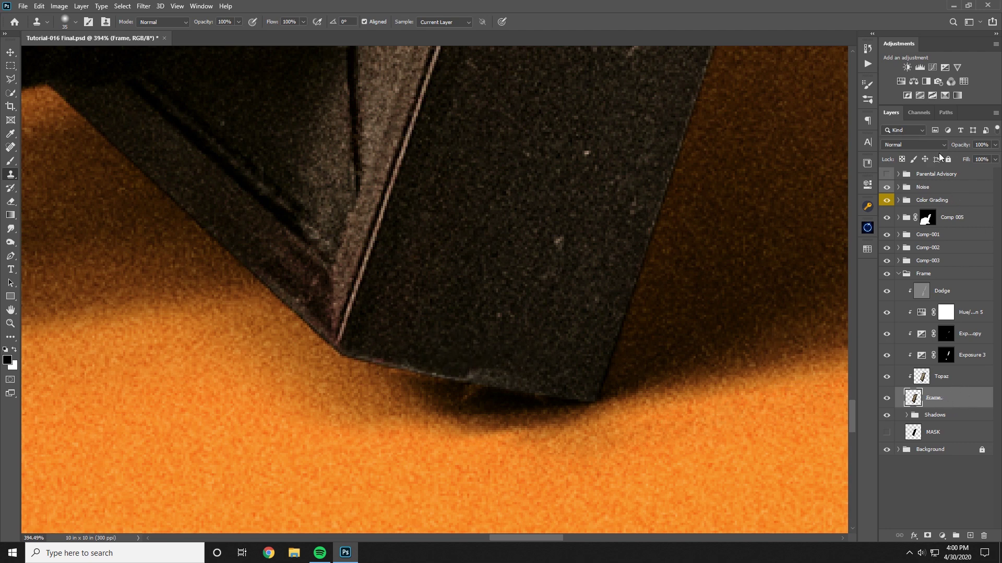
- Lock the base Frame layer's transparent pixels and clone dark texture over the remains of the chip on its bottom edge
{"action": "left_click", "coordinate": [901, 160]}
{"action": "left_click", "coordinate": [558, 315], "text": "alt"}
{"action": "mouse_move", "coordinate": [540, 382]}
{"action": "left_mouse_down"}
{"action": "mouse_move", "coordinate": [498, 374]}
{"action": "mouse_move", "coordinate": [580, 395]}
{"action": "mouse_move", "coordinate": [420, 373]}
{"action": "left_mouse_up"}
{"action": "left_click", "coordinate": [556, 327], "text": "alt"}
{"action": "mouse_move", "coordinate": [502, 377]}
{"action": "left_mouse_down"}
{"action": "mouse_move", "coordinate": [430, 369]}
{"action": "mouse_move", "coordinate": [498, 396]}
{"action": "left_mouse_up"}
- Clone dark texture over the thin light line along the frame's bottom edge on the Frame group's Topaz layer
{"action": "left_click", "coordinate": [957, 370]}
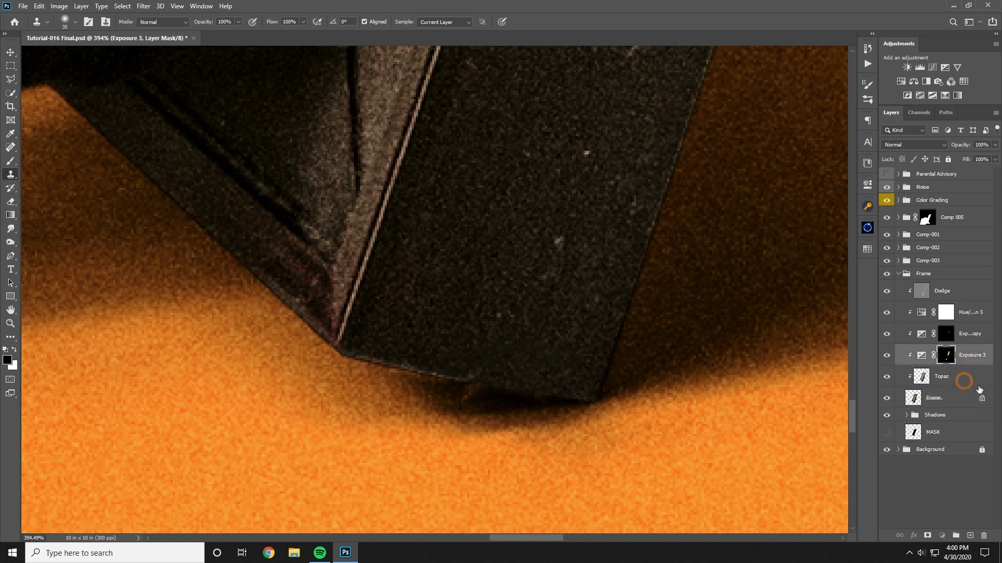
{"action": "left_click", "coordinate": [547, 355], "text": "alt"}
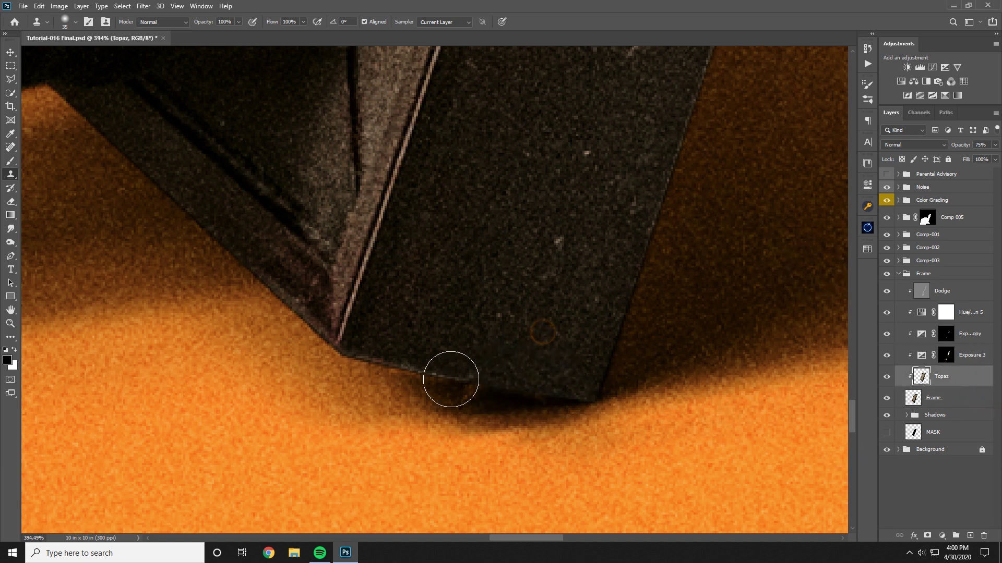
{"action": "left_click_drag", "start_coordinate": [452, 380], "coordinate": [381, 363]}
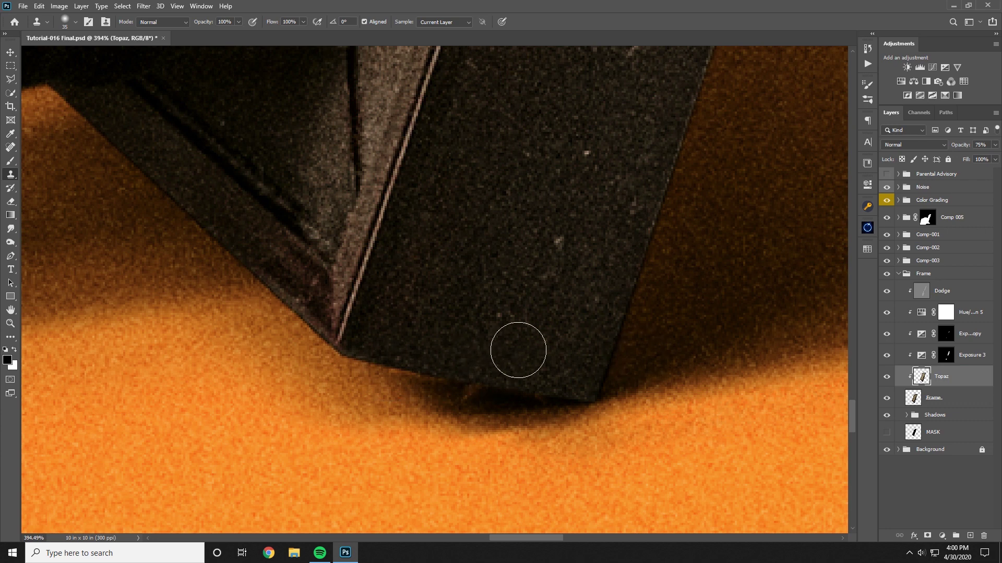
- Examine the gloves and the frame from the bottom corner up to the top edge for remaining flaws
{"action": "left_click", "coordinate": [10, 323]}
{"action": "left_click_drag", "start_coordinate": [515, 300], "coordinate": [462, 300]}
{"action": "left_click_drag", "start_coordinate": [552, 297], "coordinate": [523, 391]}
{"action": "left_click_drag", "start_coordinate": [613, 247], "coordinate": [541, 342]}
{"action": "left_click_drag", "start_coordinate": [563, 309], "coordinate": [511, 296]}
{"action": "left_click_drag", "start_coordinate": [483, 385], "coordinate": [592, 378]}
{"action": "left_click_drag", "start_coordinate": [536, 255], "coordinate": [554, 275]}
{"action": "left_click_drag", "start_coordinate": [571, 286], "coordinate": [542, 306]}
{"action": "left_click_drag", "start_coordinate": [587, 375], "coordinate": [613, 434]}
{"action": "left_click_drag", "start_coordinate": [552, 257], "coordinate": [546, 362]}
{"action": "left_click_drag", "start_coordinate": [594, 205], "coordinate": [514, 391]}
{"action": "left_click_drag", "start_coordinate": [590, 198], "coordinate": [512, 345]}
- Lower the system speaker volume to 10
{"action": "left_click", "coordinate": [921, 553]}
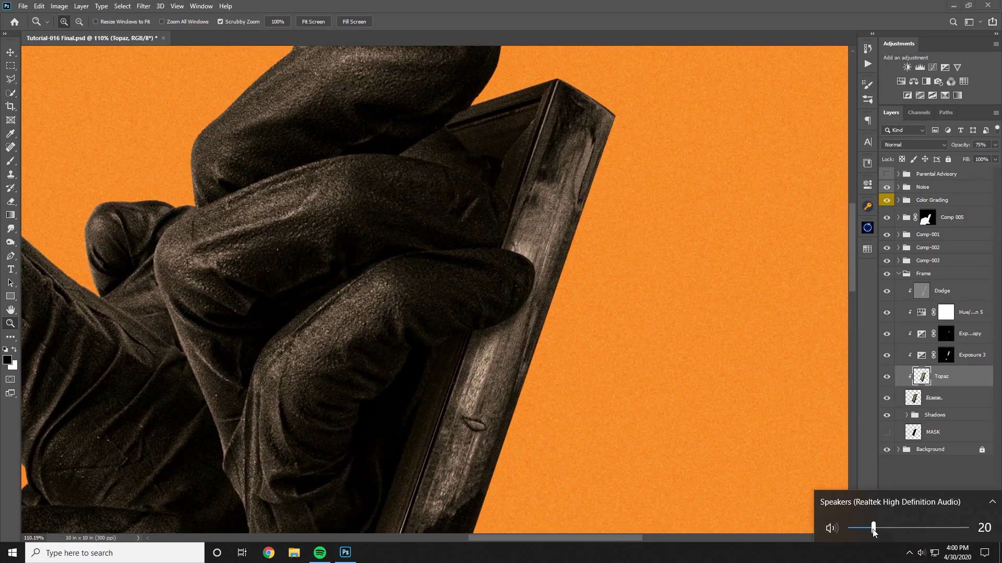
{"action": "left_click_drag", "start_coordinate": [874, 528], "coordinate": [862, 528]}
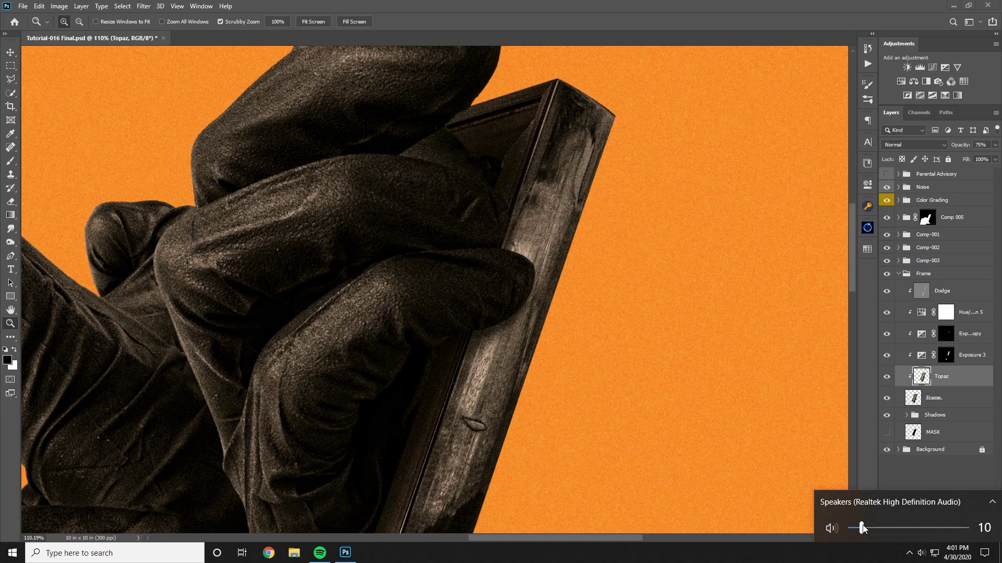
{"action": "left_click", "coordinate": [924, 463]}
- Examine the lower glove, the frame's bottom corner and the contact shadow beneath it up close
{"action": "left_click_drag", "start_coordinate": [520, 344], "coordinate": [673, 227]}
{"action": "left_click_drag", "start_coordinate": [520, 376], "coordinate": [577, 265]}
{"action": "left_click_drag", "start_coordinate": [560, 379], "coordinate": [700, 287]}
{"action": "left_click_drag", "start_coordinate": [626, 351], "coordinate": [677, 255]}
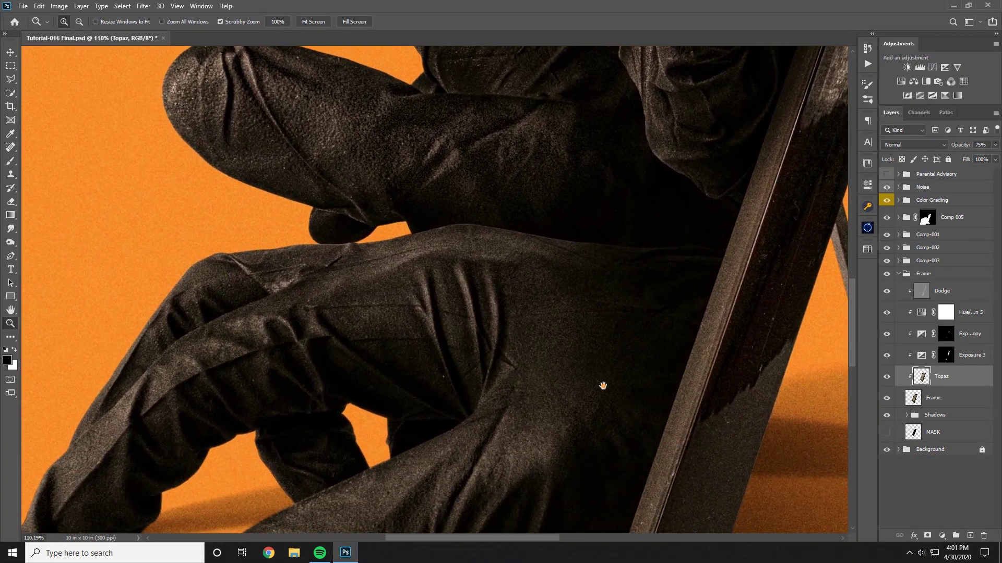
{"action": "left_click_drag", "start_coordinate": [603, 386], "coordinate": [549, 234]}
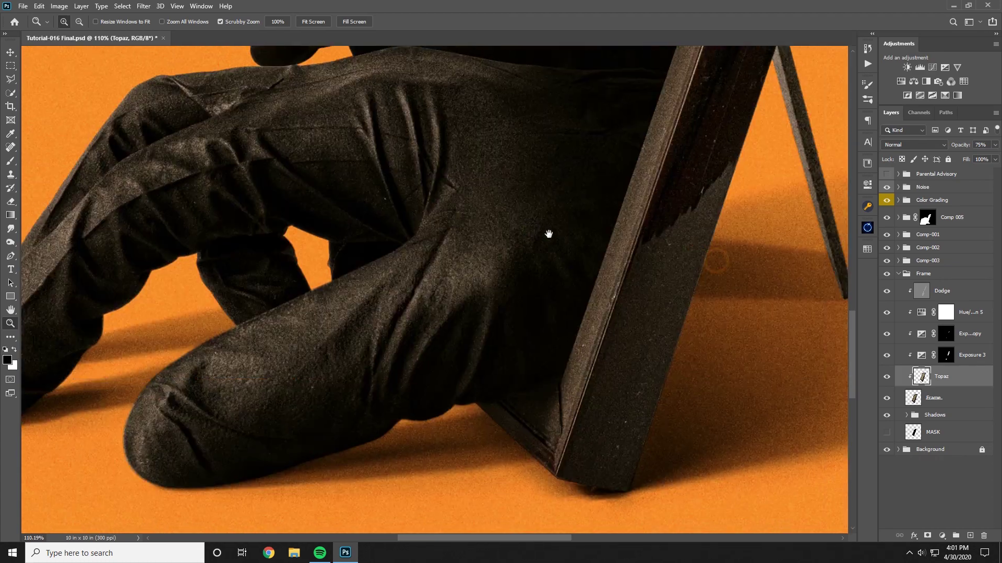
{"action": "left_click_drag", "start_coordinate": [638, 365], "coordinate": [547, 326]}
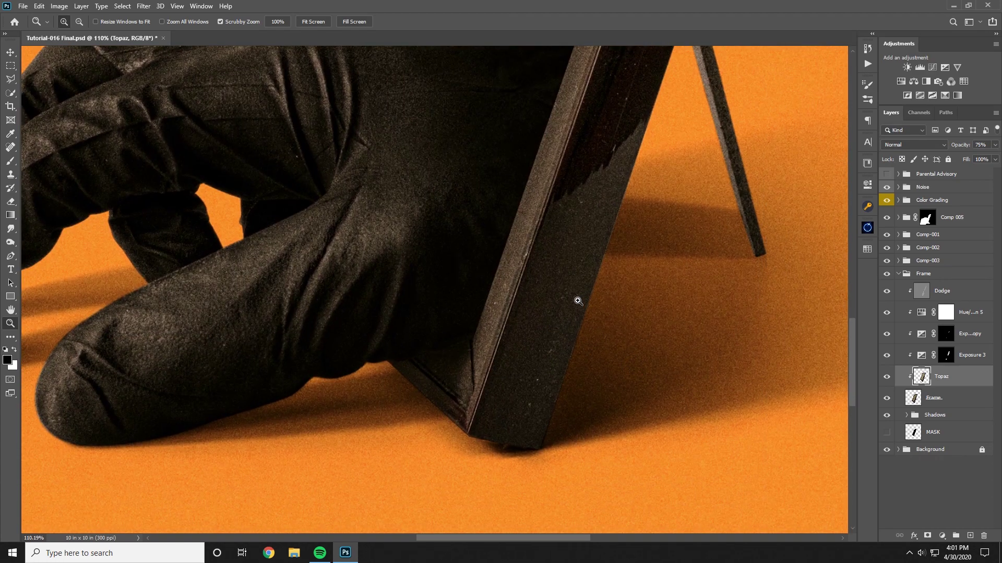
{"action": "left_click_drag", "start_coordinate": [521, 434], "coordinate": [577, 431]}
{"action": "left_click_drag", "start_coordinate": [533, 420], "coordinate": [619, 304]}
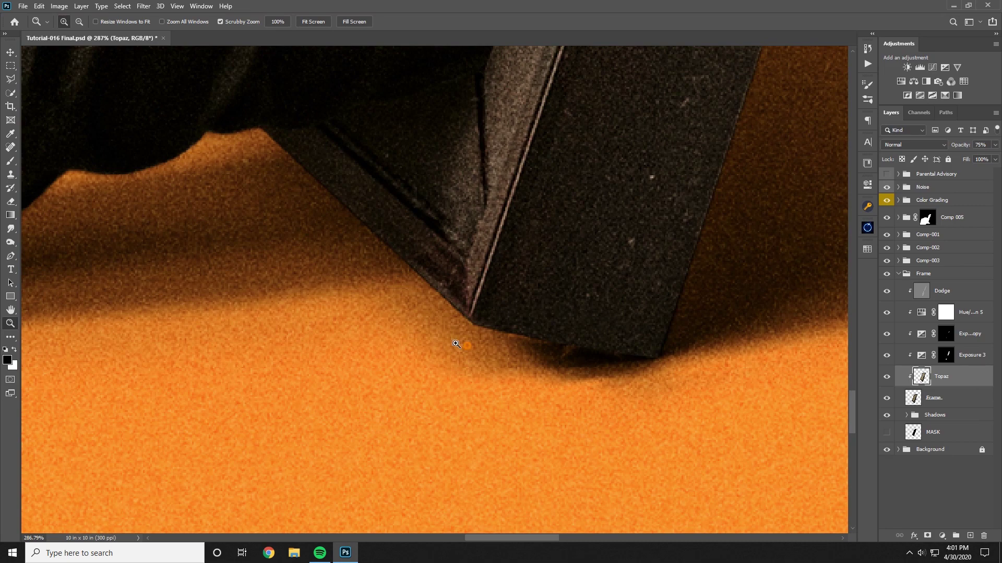
{"action": "left_click_drag", "start_coordinate": [456, 344], "coordinate": [513, 353]}
- Expand the Shadows subgroup in the Frame group and select the Shadows layer's mask
{"action": "left_click", "coordinate": [926, 416]}
{"action": "left_click", "coordinate": [906, 416]}
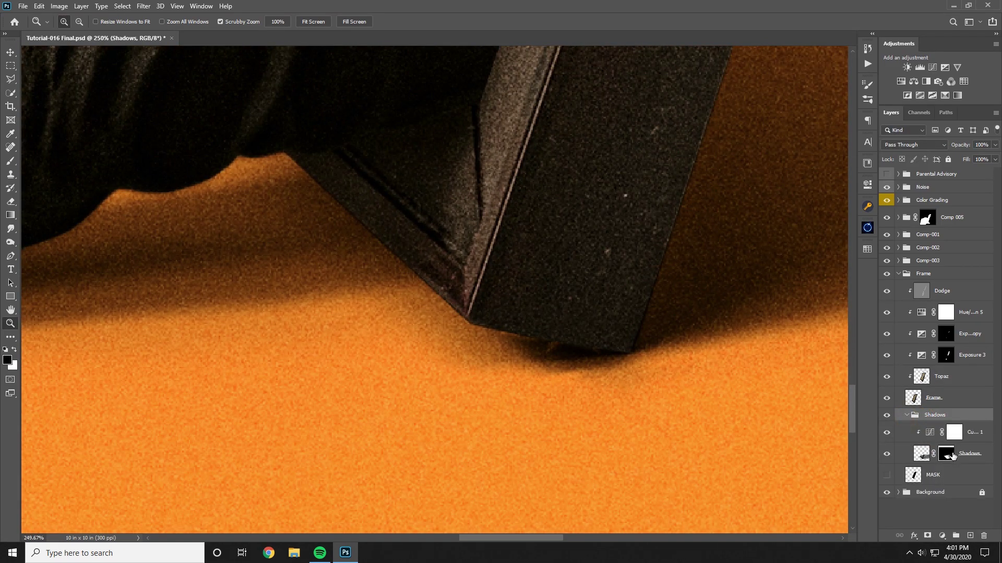
{"action": "left_click", "coordinate": [947, 455]}
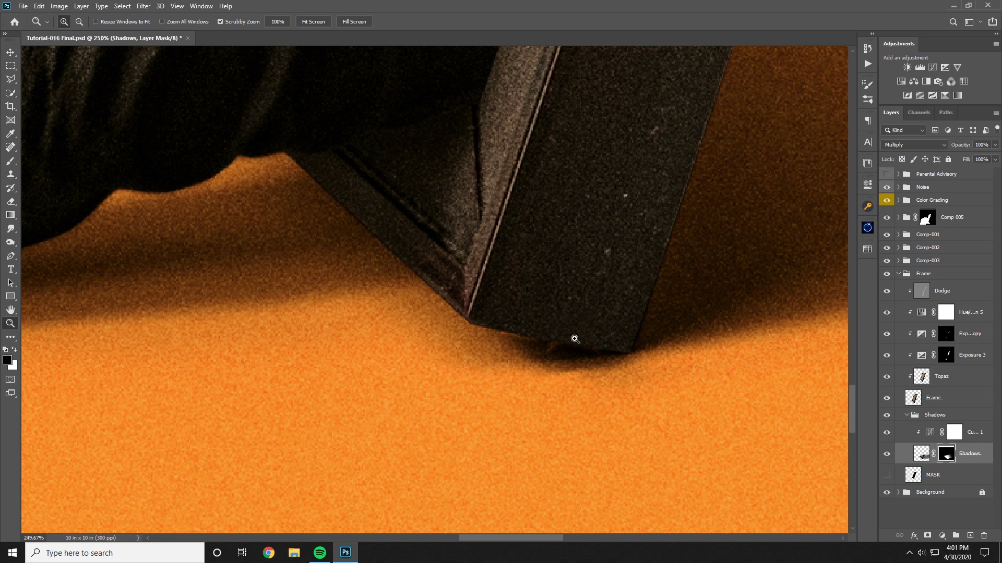
- Set up a soft-edged 45 px Brush with 20% opacity for painting on the mask
{"action": "key", "text": "b"}
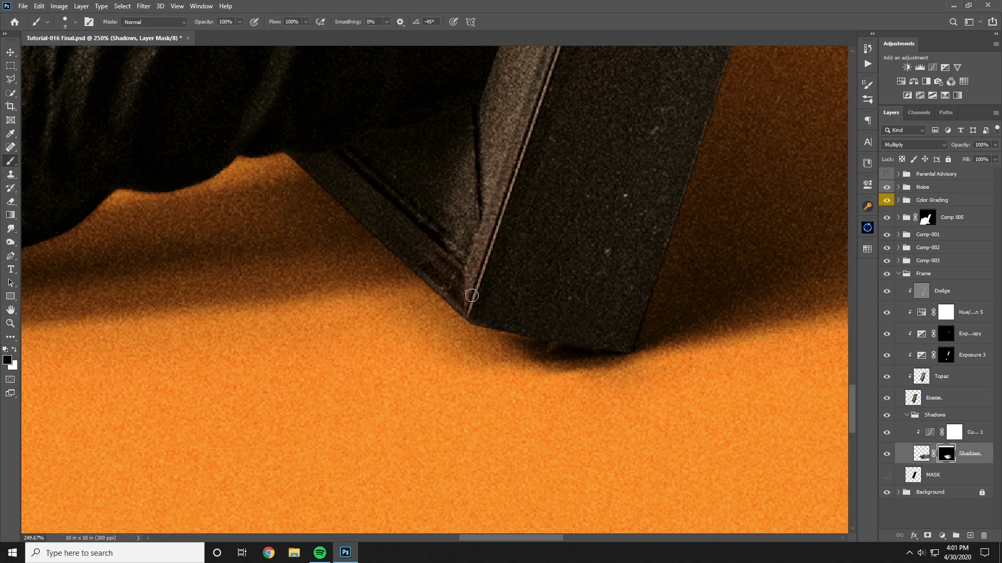
{"action": "key", "text": "]"}
{"action": "key", "text": "]"}
{"action": "key", "text": "]"}
{"action": "key", "text": "]"}
{"action": "key", "text": "]"}
{"action": "key", "text": "]"}
{"action": "key", "text": "]"}
{"action": "left_click", "coordinate": [65, 22]}
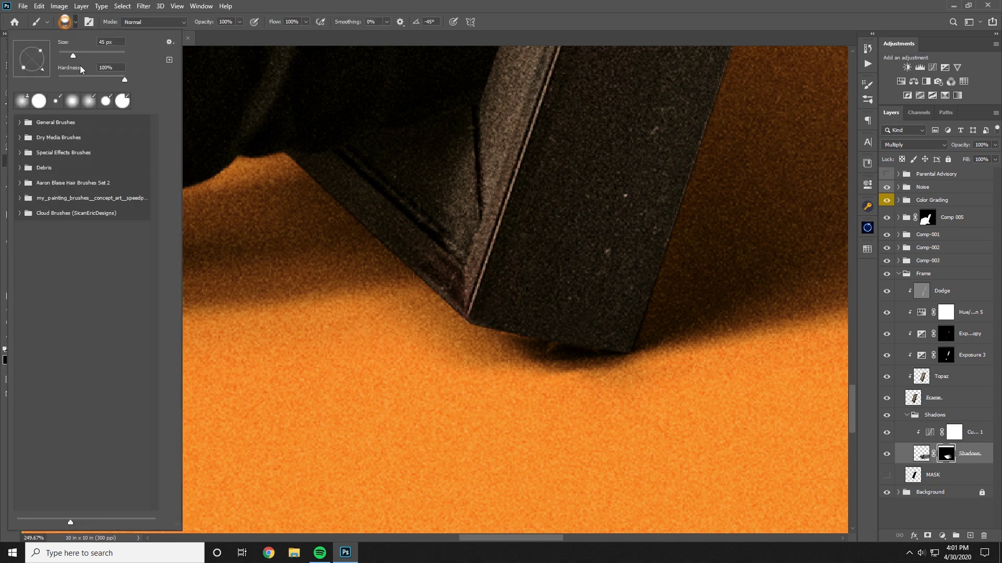
{"action": "left_click_drag", "start_coordinate": [90, 78], "coordinate": [4, 82]}
{"action": "double_click", "coordinate": [220, 23]}
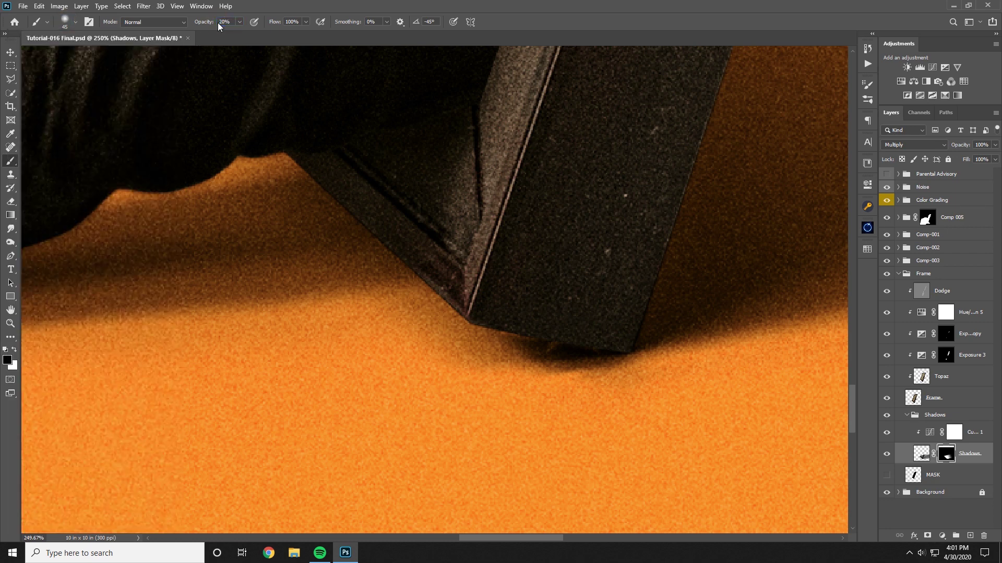
- Paint black on the Shadows mask to soften the dark shadow under the frame's bottom edge, enlarging the brush to 70 px
{"action": "key", "text": "]"}
{"action": "mouse_move", "coordinate": [518, 373]}
{"action": "left_mouse_down"}
{"action": "mouse_move", "coordinate": [479, 349]}
{"action": "mouse_move", "coordinate": [455, 363]}
{"action": "mouse_move", "coordinate": [404, 340]}
{"action": "left_mouse_up"}
{"action": "left_click_drag", "start_coordinate": [549, 390], "coordinate": [577, 389]}
{"action": "key", "text": "]"}
{"action": "key", "text": "]"}
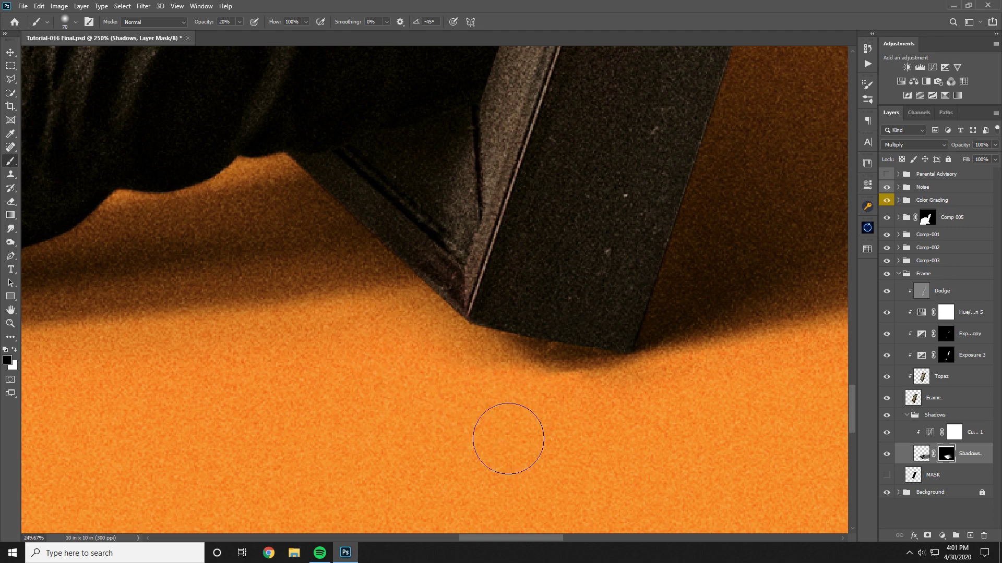
{"action": "left_click_drag", "start_coordinate": [634, 442], "coordinate": [492, 407]}
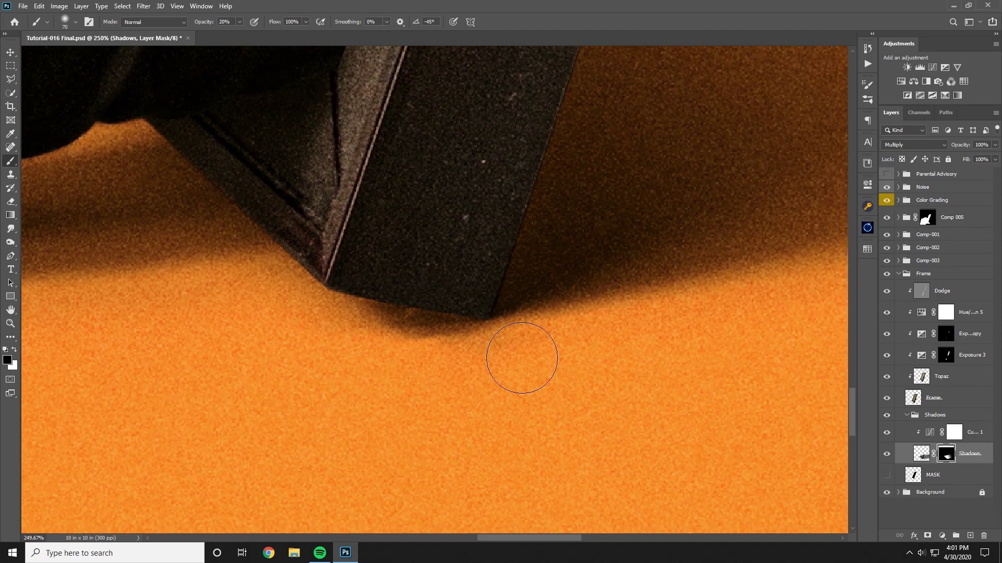
{"action": "key", "text": "ctrl+minus"}
{"action": "key", "text": "ctrl+minus"}
{"action": "key", "text": "ctrl+minus"}
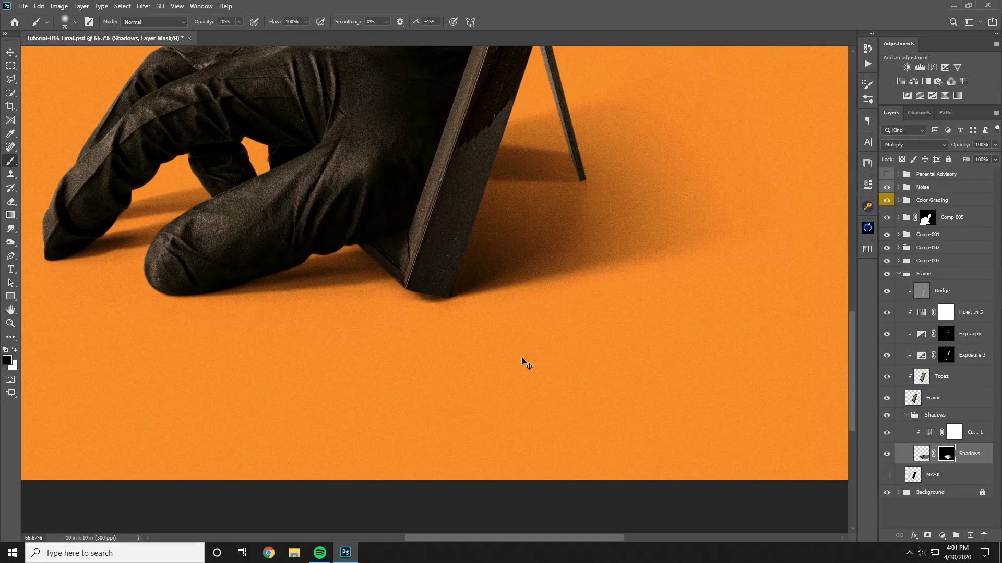
{"action": "key", "text": "ctrl+plus"}
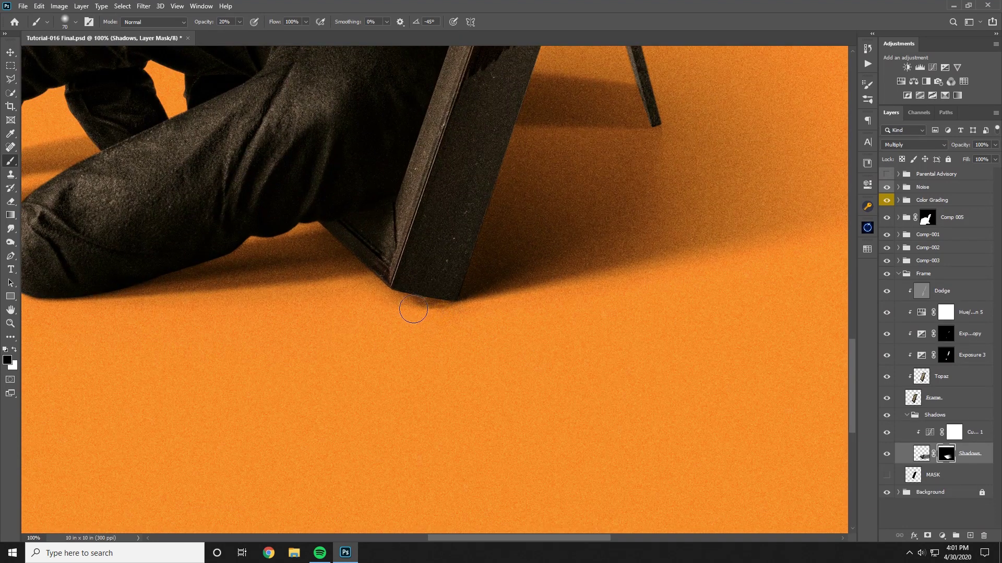
- Paint black on the Shadows mask with a 40 px brush to trim the contact shadow along the frame's bottom edge
{"action": "key", "text": "ctrl+minus"}
{"action": "key", "text": "ctrl+minus"}
{"action": "key", "text": "ctrl+minus"}
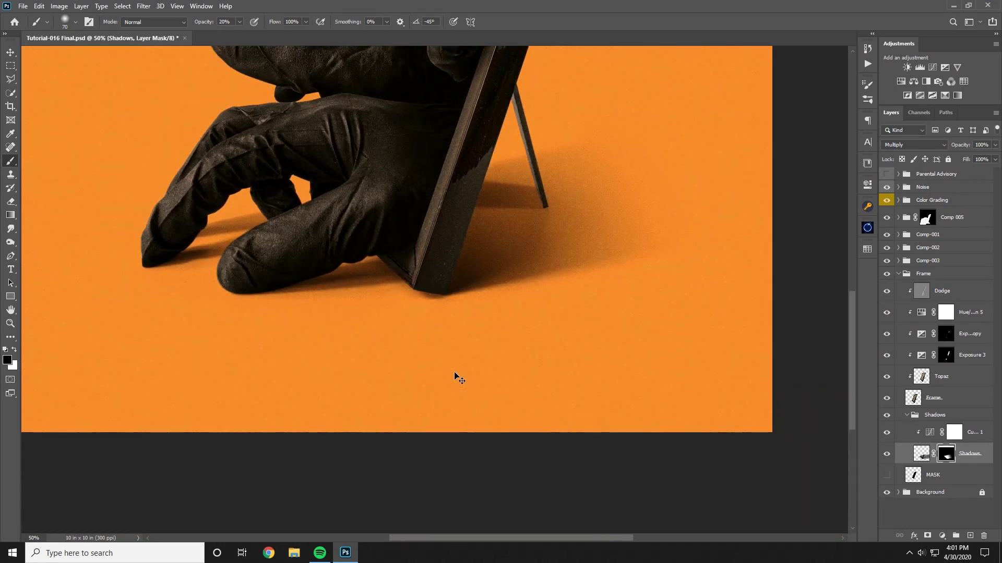
{"action": "key", "text": "ctrl+plus"}
{"action": "key", "text": "ctrl+plus"}
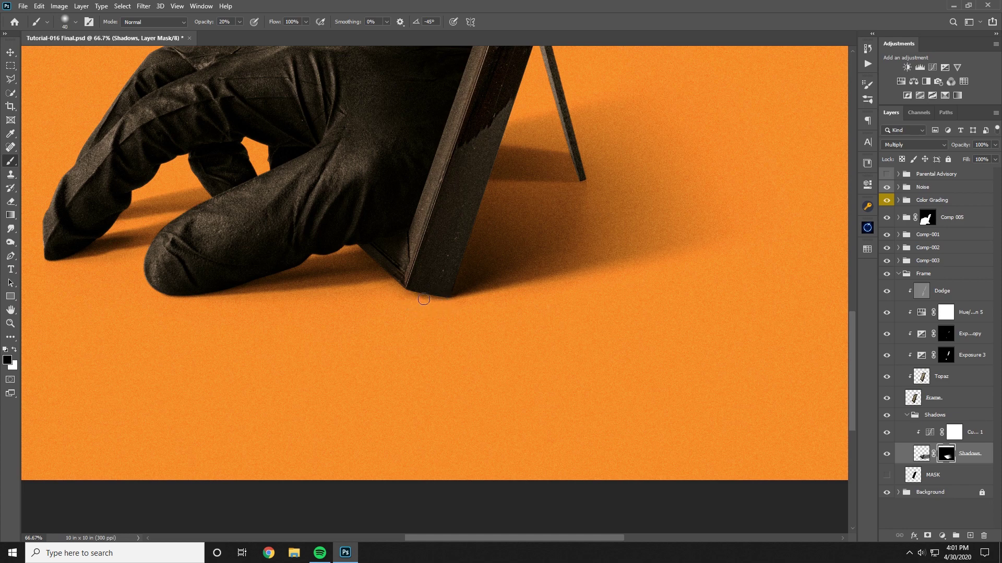
{"action": "left_click_drag", "start_coordinate": [434, 300], "coordinate": [398, 299]}
{"action": "left_click_drag", "start_coordinate": [416, 292], "coordinate": [408, 290]}
{"action": "key", "text": "ctrl+z"}
{"action": "key", "text": "z"}
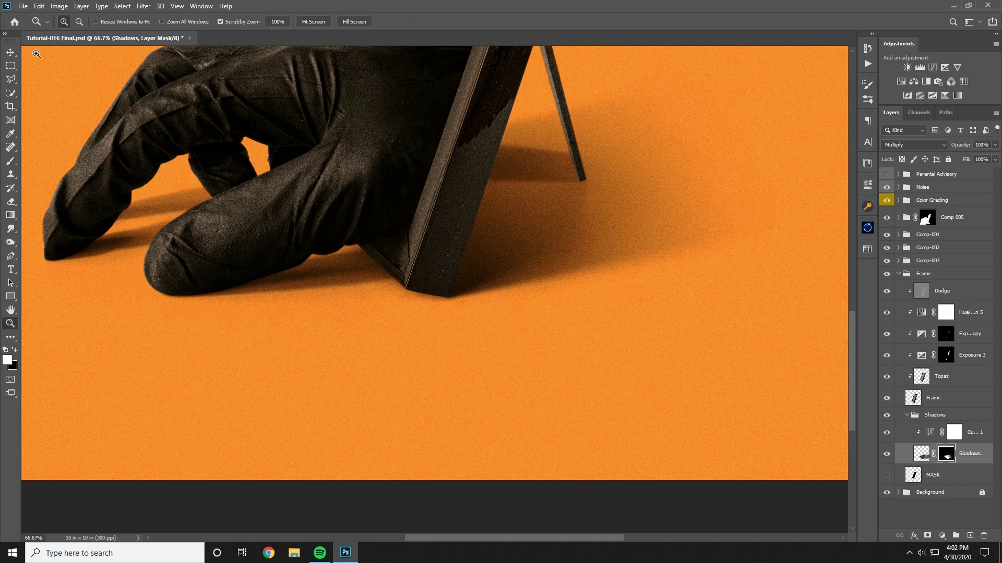
- Set up a soft 45 px Brush with 7% opacity and a flattened elliptical tip at a 0° angle
{"action": "key", "text": "b"}
{"action": "left_click", "coordinate": [75, 21]}
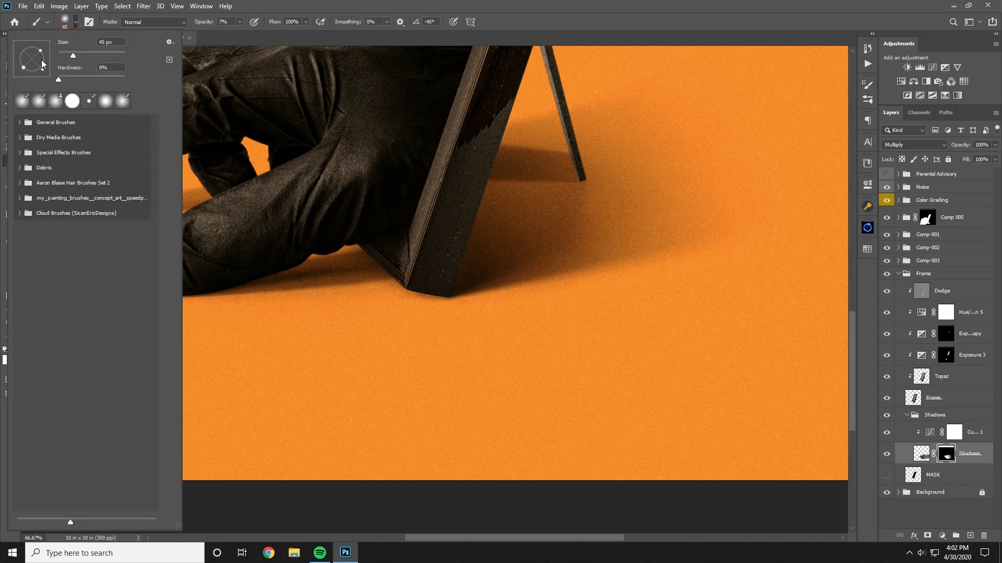
{"action": "mouse_move", "coordinate": [42, 64]}
{"action": "left_mouse_down"}
{"action": "mouse_move", "coordinate": [60, 51]}
{"action": "mouse_move", "coordinate": [32, 54]}
{"action": "left_mouse_up"}
{"action": "left_click", "coordinate": [454, 3]}
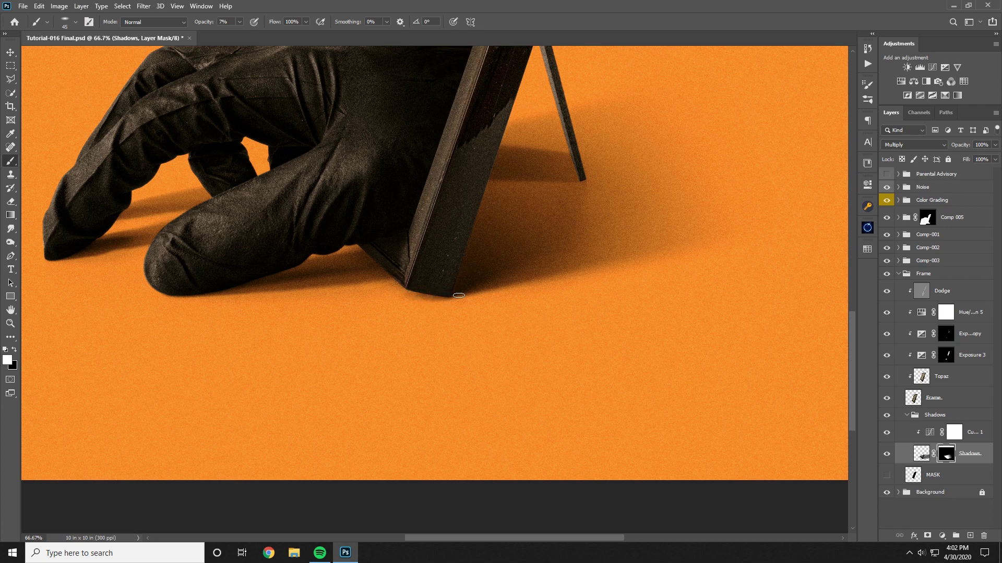
- Paint black on the Shadows mask at 7% opacity to fade the shadow around the frame's bottom corner
{"action": "key", "text": "x"}
{"action": "left_click_drag", "start_coordinate": [435, 293], "coordinate": [416, 289]}
{"action": "left_click", "coordinate": [392, 276]}
{"action": "key", "text": "x"}
{"action": "key", "text": "x"}
{"action": "key", "text": "x"}
{"action": "scroll", "coordinate": [490, 315], "scroll_direction": "down", "scroll_amount": 3}
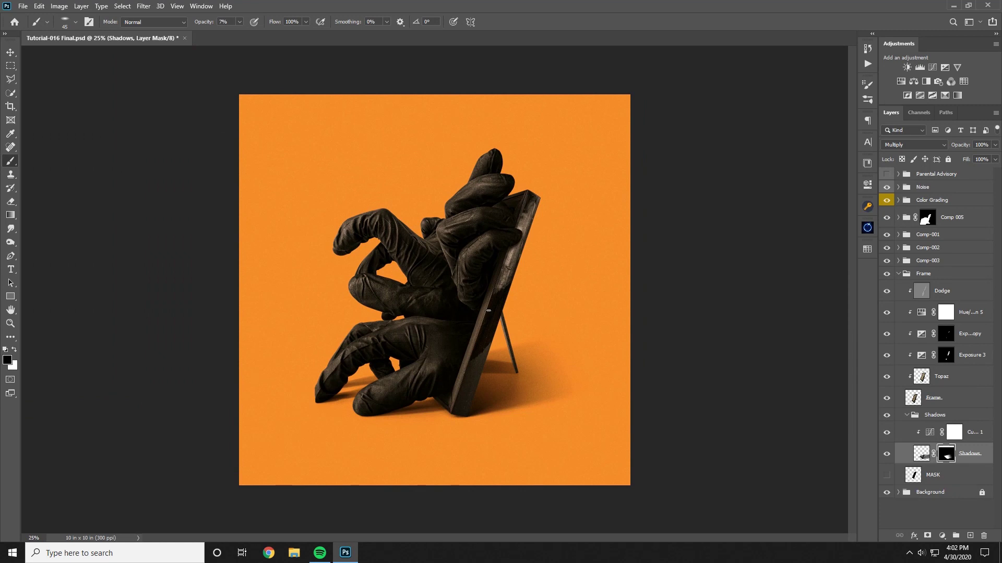
- Resize the brush to 50 px and paint white on the Shadows mask to restore a faint shadow under the frame's bottom corner
{"action": "left_click", "coordinate": [8, 325]}
{"action": "left_click_drag", "start_coordinate": [477, 478], "coordinate": [526, 409]}
{"action": "left_click_drag", "start_coordinate": [361, 116], "coordinate": [469, 246]}
{"action": "key", "text": "b"}
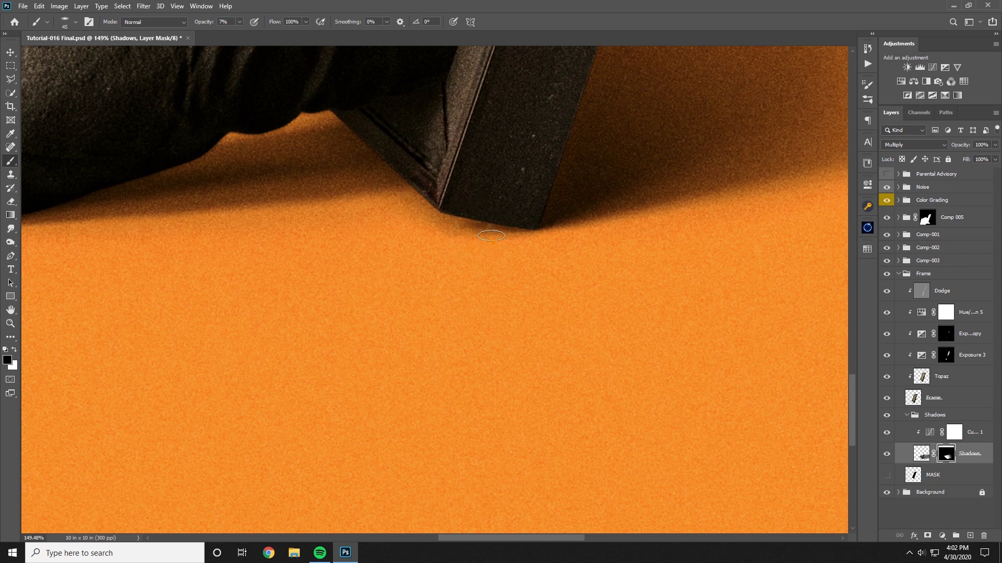
{"action": "key", "text": "bracketright"}
{"action": "key", "text": "bracketright"}
{"action": "key", "text": "bracketright"}
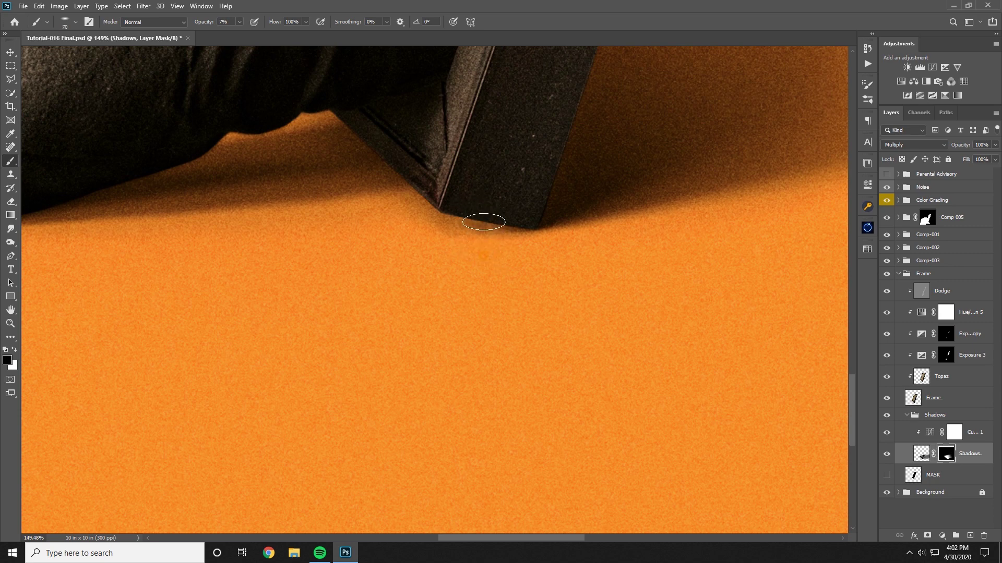
{"action": "key", "text": "bracketleft"}
{"action": "key", "text": "bracketleft"}
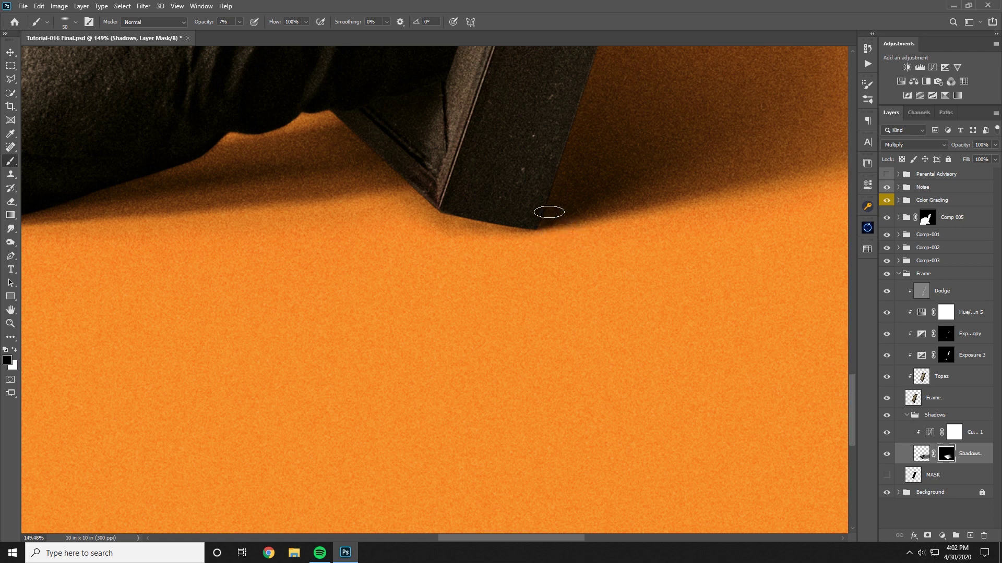
{"action": "key", "text": "x"}
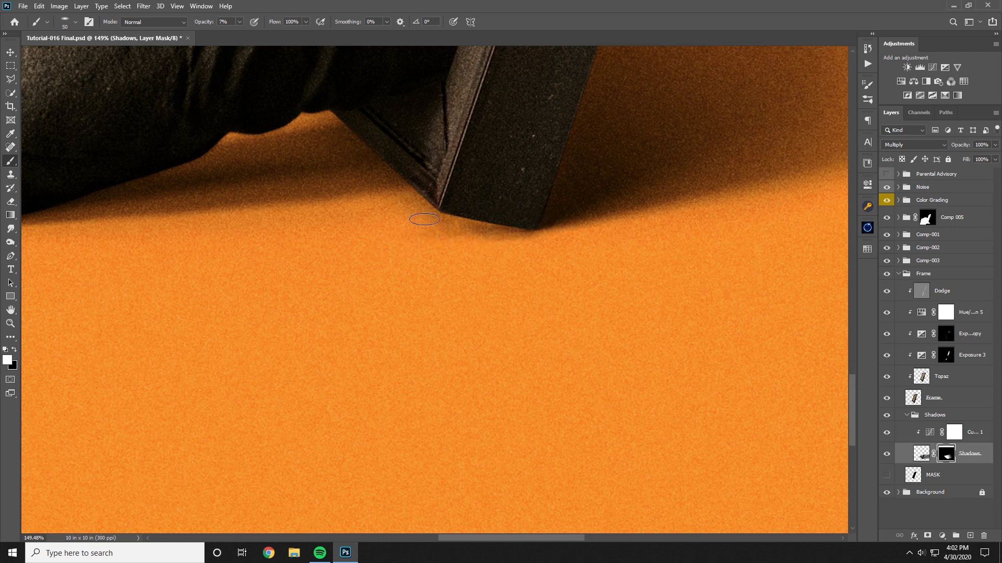
{"action": "mouse_move", "coordinate": [424, 220]}
{"action": "left_mouse_down"}
{"action": "mouse_move", "coordinate": [510, 227]}
{"action": "mouse_move", "coordinate": [495, 215]}
{"action": "mouse_move", "coordinate": [517, 212]}
{"action": "mouse_move", "coordinate": [496, 233]}
{"action": "mouse_move", "coordinate": [472, 233]}
{"action": "left_mouse_up"}
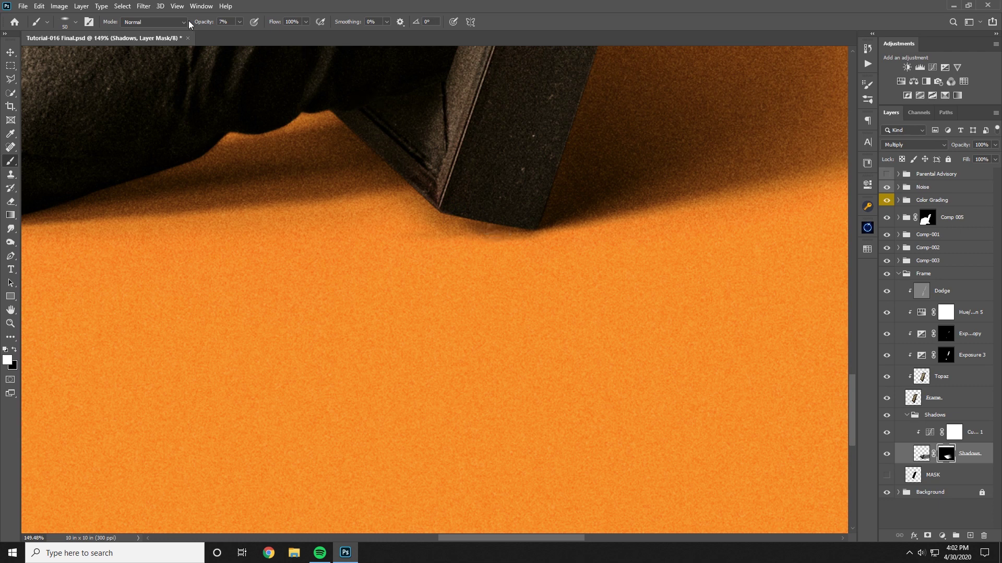
- Try painting a heavier contact shadow under the frame's bottom edge on the Shadows mask at 76% brush opacity
{"action": "left_click", "coordinate": [240, 23]}
{"action": "left_click_drag", "start_coordinate": [248, 37], "coordinate": [274, 34]}
{"action": "left_click", "coordinate": [477, 5]}
{"action": "mouse_move", "coordinate": [460, 214]}
{"action": "left_mouse_down"}
{"action": "mouse_move", "coordinate": [505, 206]}
{"action": "mouse_move", "coordinate": [479, 203]}
{"action": "mouse_move", "coordinate": [493, 222]}
{"action": "mouse_move", "coordinate": [389, 251]}
{"action": "mouse_move", "coordinate": [473, 199]}
{"action": "left_mouse_up"}
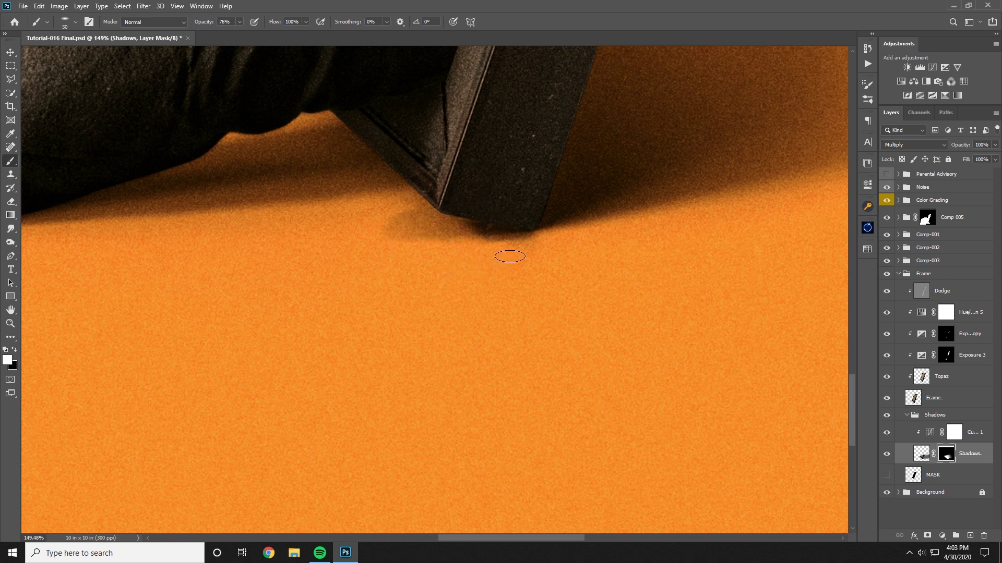
{"action": "key", "text": "ctrl+z"}
{"action": "key", "text": "x"}
{"action": "mouse_move", "coordinate": [496, 243]}
{"action": "left_mouse_down"}
{"action": "mouse_move", "coordinate": [480, 226]}
{"action": "mouse_move", "coordinate": [454, 211]}
{"action": "mouse_move", "coordinate": [437, 218]}
{"action": "mouse_move", "coordinate": [431, 242]}
{"action": "left_mouse_up"}
{"action": "key", "text": "ctrl+z"}
{"action": "key", "text": "ctrl+z"}
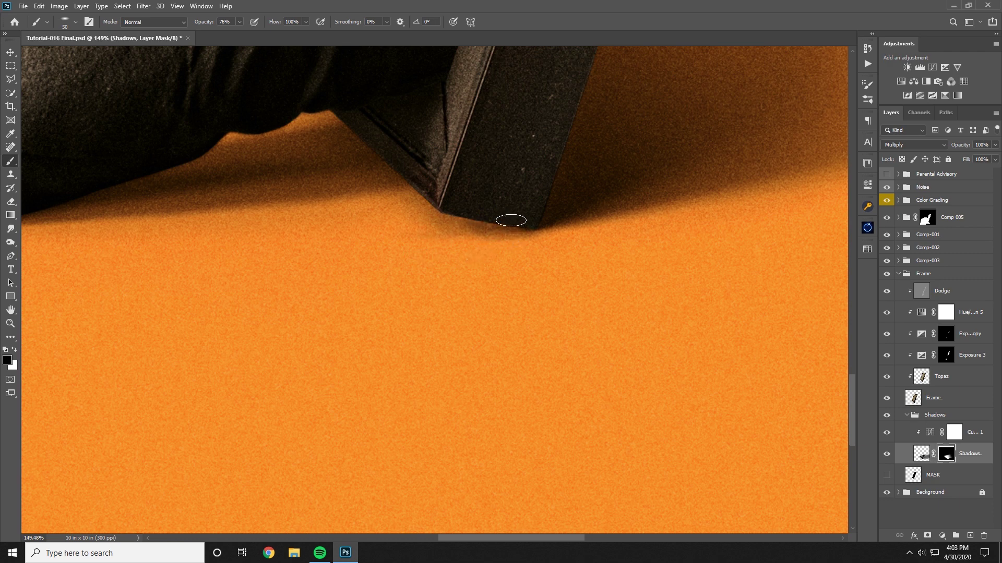
- Lower the brush opacity to 25% and paint white on the Shadows mask along the frame's bottom edge
{"action": "key", "text": "x"}
{"action": "mouse_move", "coordinate": [495, 221]}
{"action": "left_mouse_down"}
{"action": "mouse_move", "coordinate": [455, 217]}
{"action": "mouse_move", "coordinate": [504, 220]}
{"action": "left_mouse_up"}
{"action": "left_click", "coordinate": [240, 23]}
{"action": "left_click", "coordinate": [214, 32]}
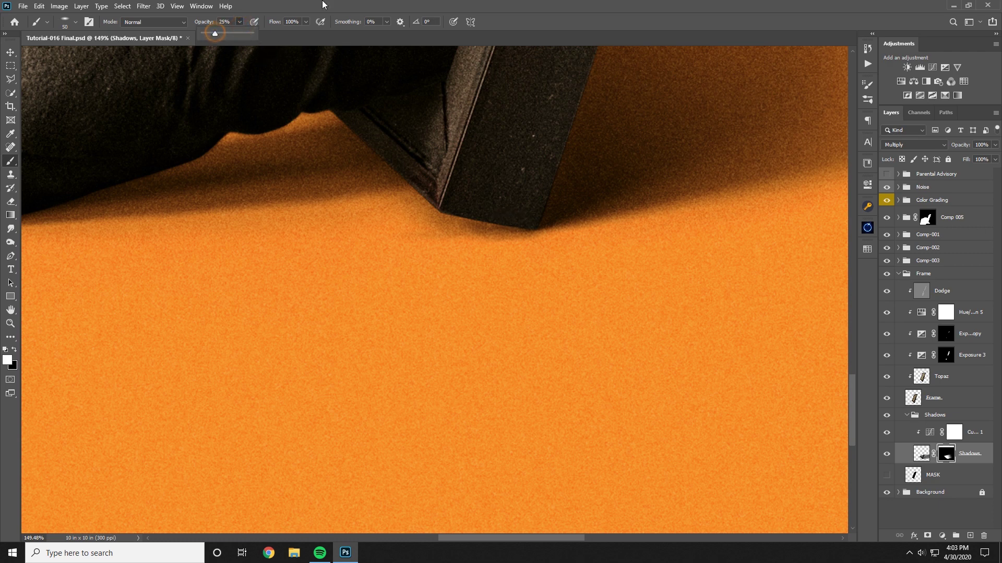
{"action": "left_click", "coordinate": [423, 2]}
{"action": "left_click_drag", "start_coordinate": [524, 228], "coordinate": [449, 212]}
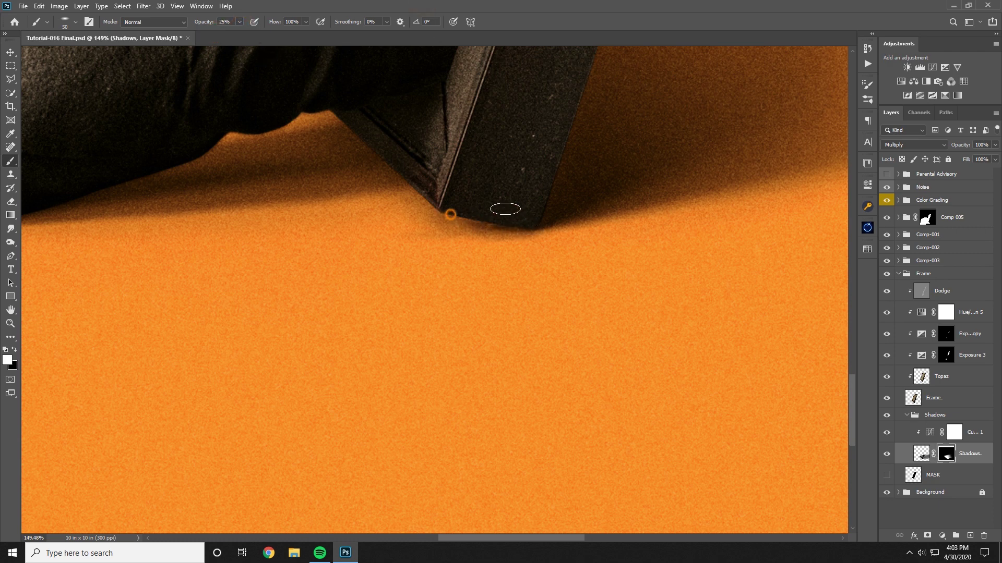
- Refine the contact shadow beneath the frame's corner on the Shadows mask, alternating white and black at 25% opacity
{"action": "left_click", "coordinate": [9, 325]}
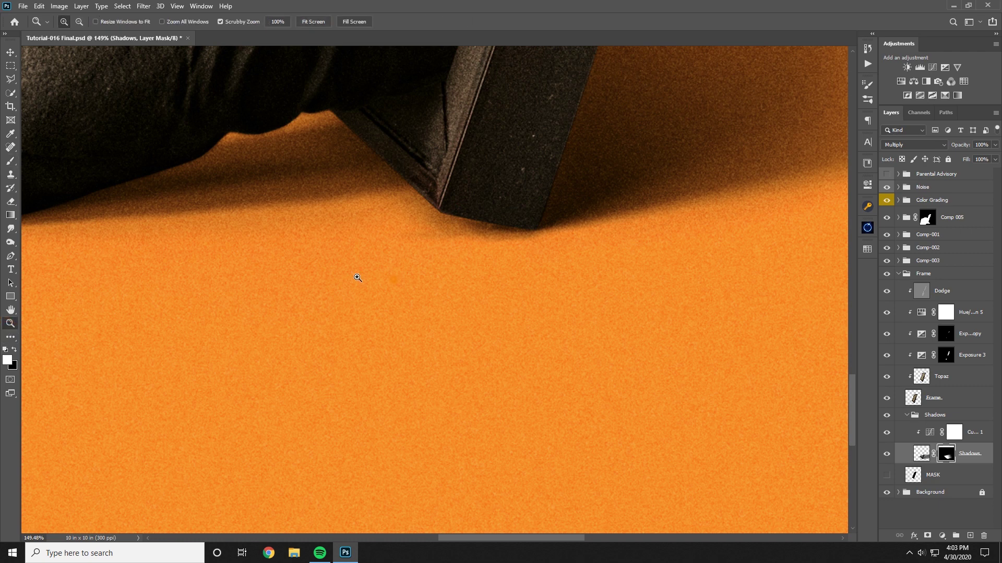
{"action": "left_click_drag", "start_coordinate": [394, 277], "coordinate": [443, 280]}
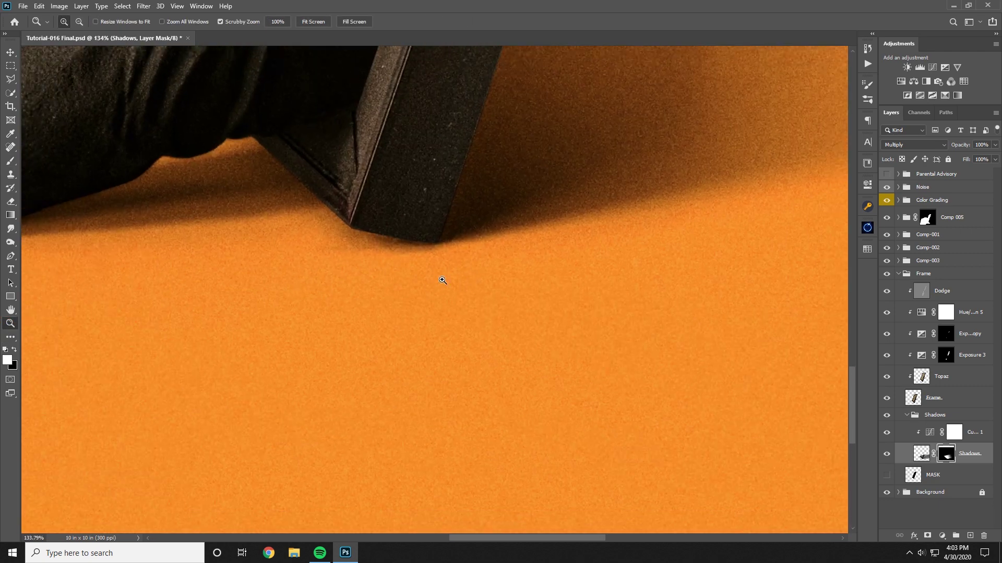
{"action": "key", "text": "b"}
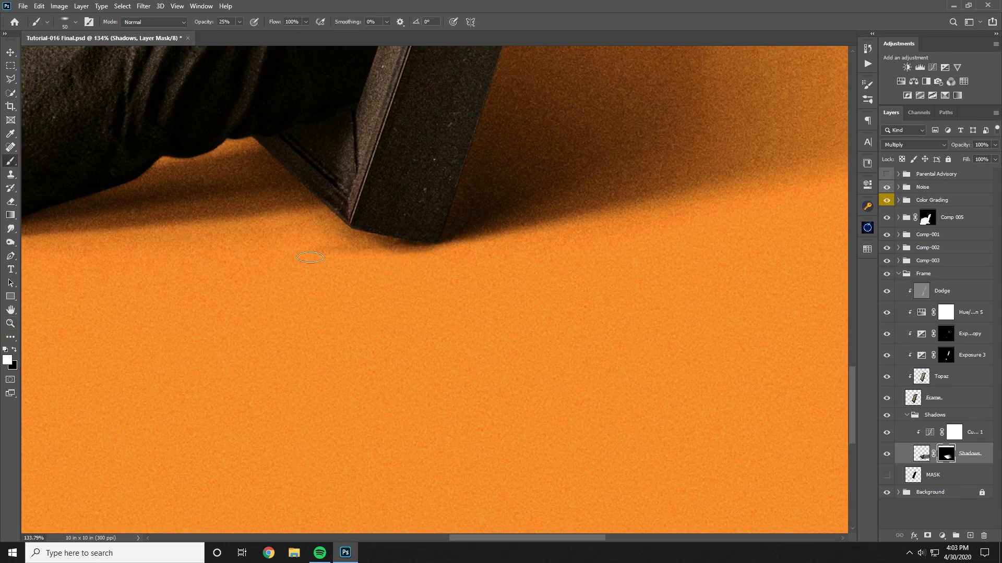
{"action": "key", "text": "x"}
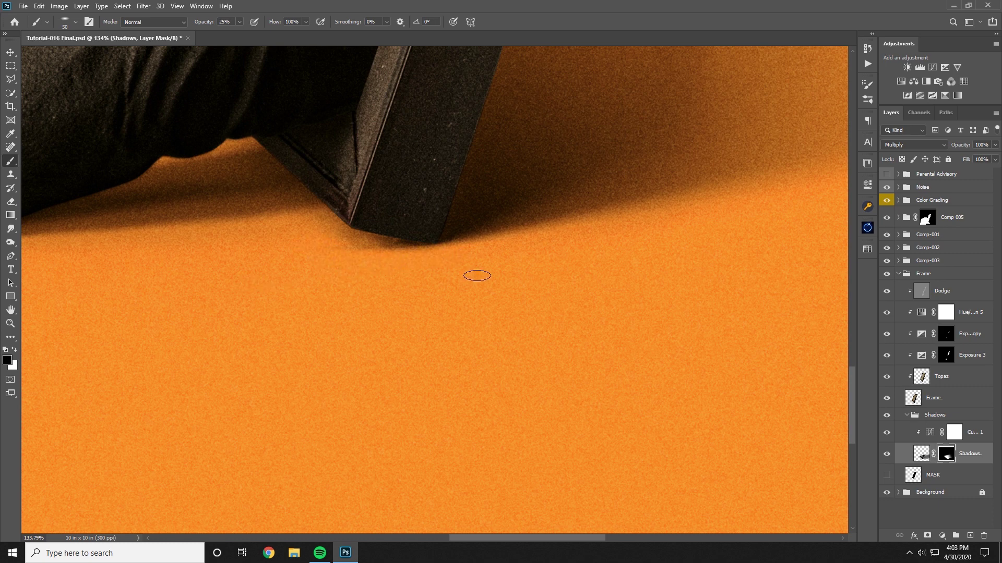
- Collapse the Shadows subgroup and the Frame group
{"action": "left_click", "coordinate": [10, 324]}
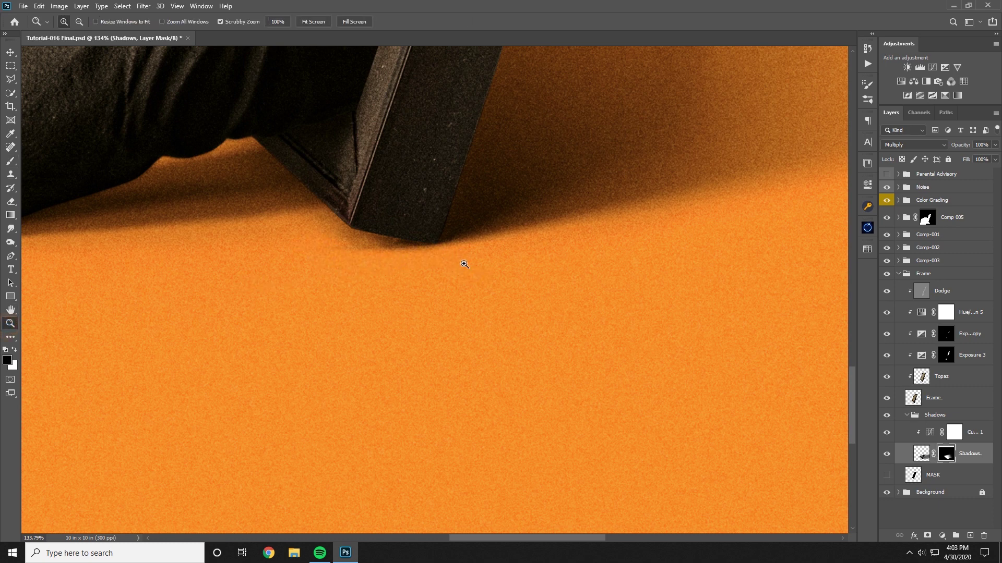
{"action": "left_click_drag", "start_coordinate": [463, 264], "coordinate": [419, 258]}
{"action": "key", "text": "ctrl+0"}
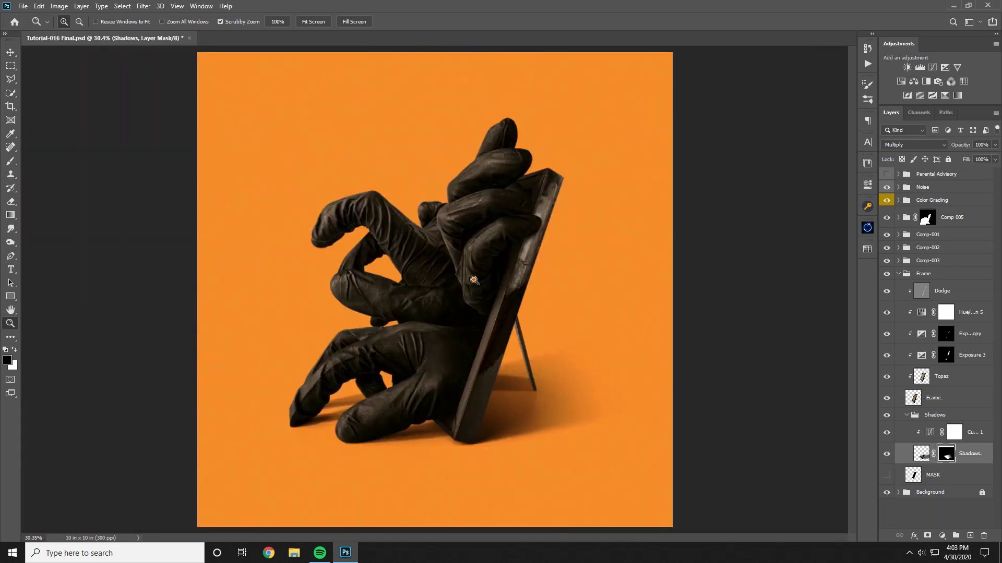
{"action": "left_click_drag", "start_coordinate": [474, 280], "coordinate": [453, 279]}
{"action": "left_click", "coordinate": [467, 342]}
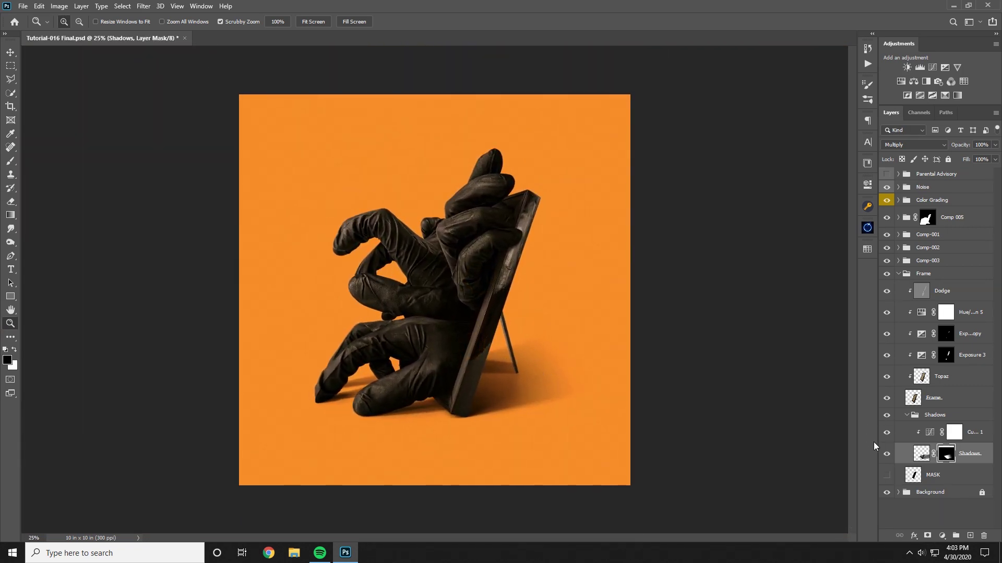
{"action": "left_click", "coordinate": [907, 416]}
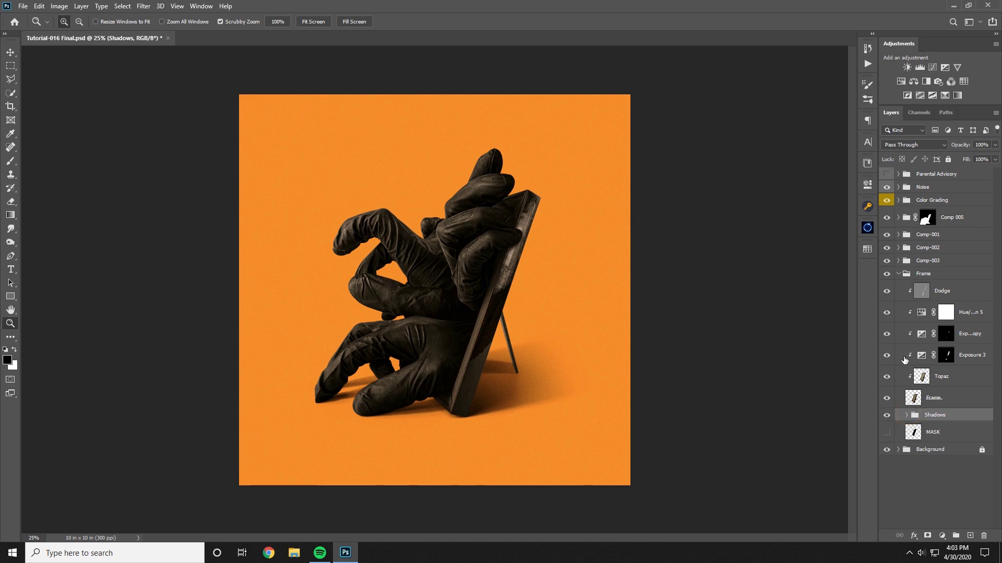
{"action": "left_click", "coordinate": [898, 274]}
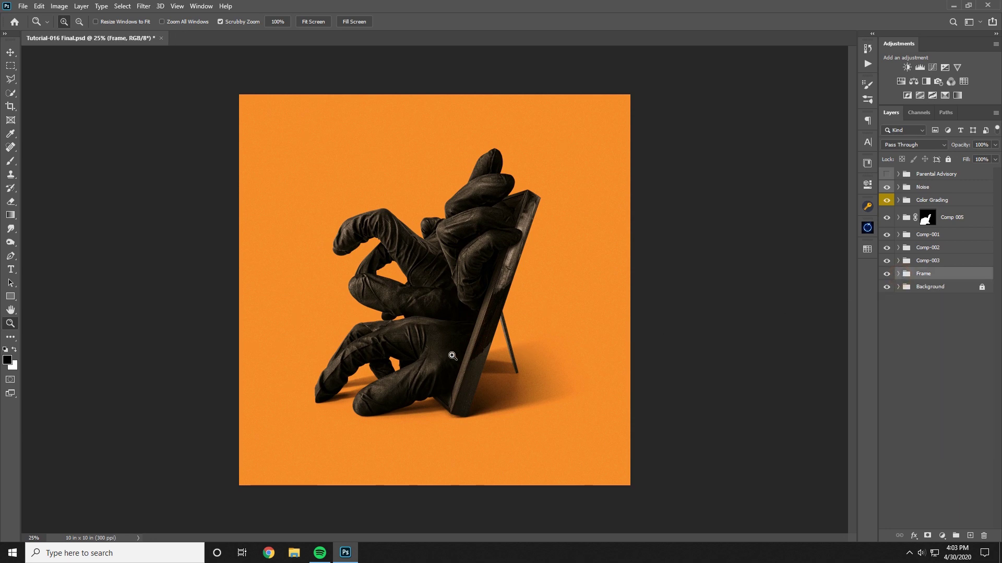
- Examine the gloves and the frame's side edge up close for remaining flaws
{"action": "left_click_drag", "start_coordinate": [409, 409], "coordinate": [514, 399]}
{"action": "left_click_drag", "start_coordinate": [494, 302], "coordinate": [554, 417]}
{"action": "left_click_drag", "start_coordinate": [508, 206], "coordinate": [548, 381]}
{"action": "left_click_drag", "start_coordinate": [548, 338], "coordinate": [491, 312]}
{"action": "left_click_drag", "start_coordinate": [554, 235], "coordinate": [509, 406]}
{"action": "left_click_drag", "start_coordinate": [518, 221], "coordinate": [452, 438]}
{"action": "left_click_drag", "start_coordinate": [582, 294], "coordinate": [461, 306]}
{"action": "left_click_drag", "start_coordinate": [666, 312], "coordinate": [586, 295]}
{"action": "left_click_drag", "start_coordinate": [487, 306], "coordinate": [577, 123]}
{"action": "left_click_drag", "start_coordinate": [549, 322], "coordinate": [412, 284]}
{"action": "left_click_drag", "start_coordinate": [526, 369], "coordinate": [497, 374]}
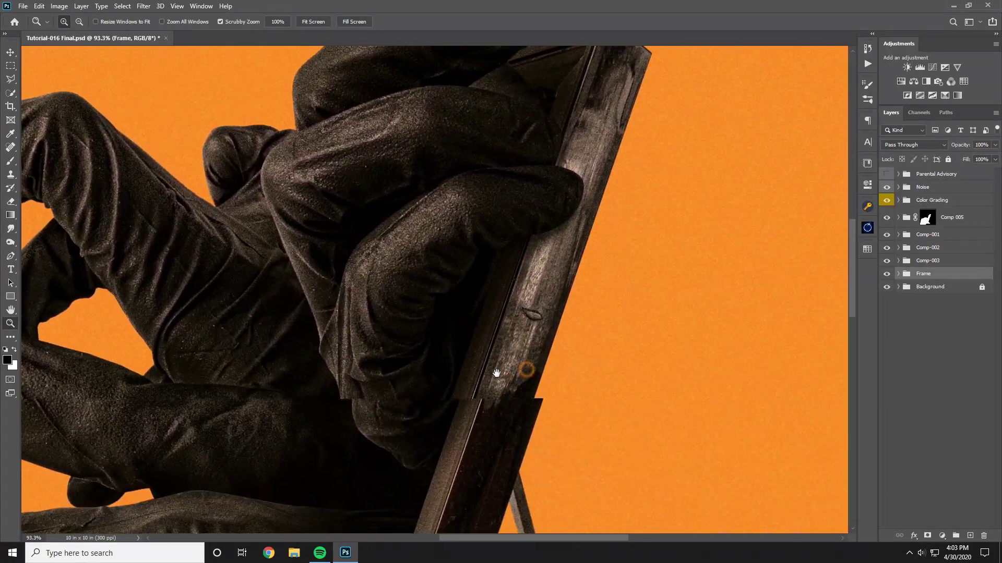
{"action": "mouse_move", "coordinate": [546, 314]}
{"action": "left_mouse_down"}
{"action": "mouse_move", "coordinate": [586, 315]}
{"action": "mouse_move", "coordinate": [514, 324]}
{"action": "mouse_move", "coordinate": [610, 321]}
{"action": "mouse_move", "coordinate": [561, 311]}
{"action": "left_mouse_up"}
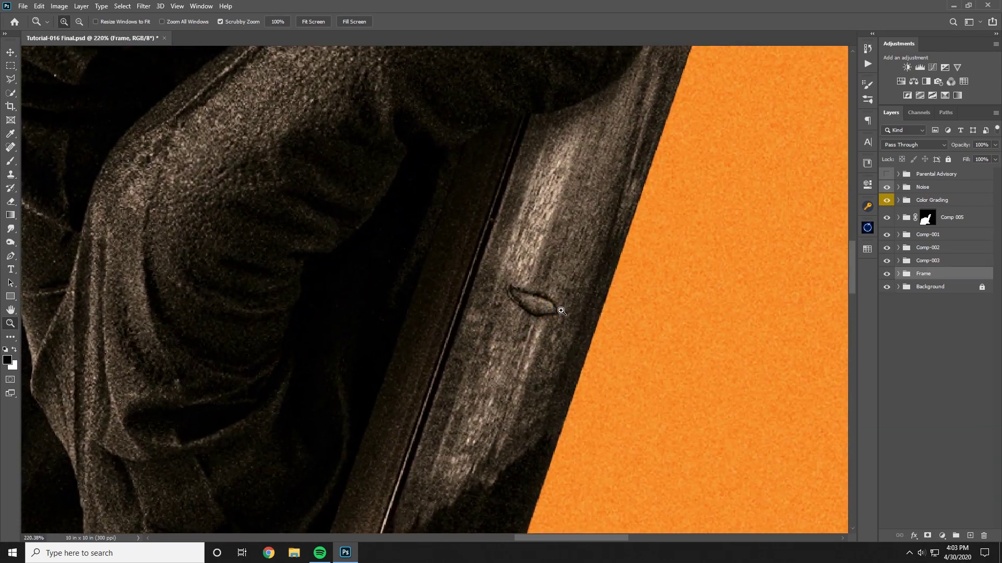
- Try to clone out the crack-like mark on the frame's side edge on the Topaz layer in the Frame group
{"action": "left_click", "coordinate": [899, 274]}
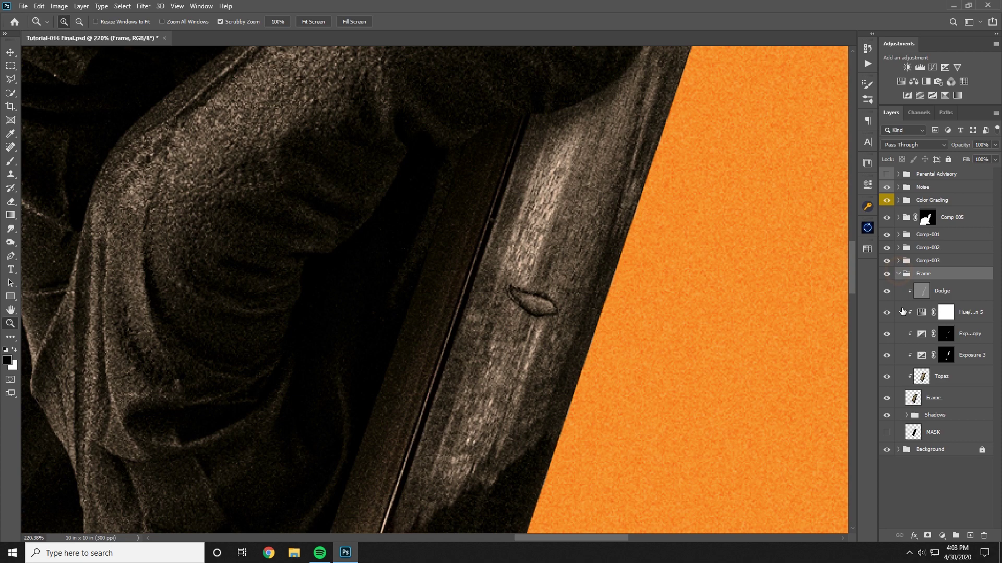
{"action": "left_click", "coordinate": [953, 377]}
{"action": "key", "text": "s"}
{"action": "mouse_move", "coordinate": [543, 305]}
{"action": "left_mouse_down"}
{"action": "mouse_move", "coordinate": [516, 293]}
{"action": "mouse_move", "coordinate": [529, 299]}
{"action": "left_mouse_up"}
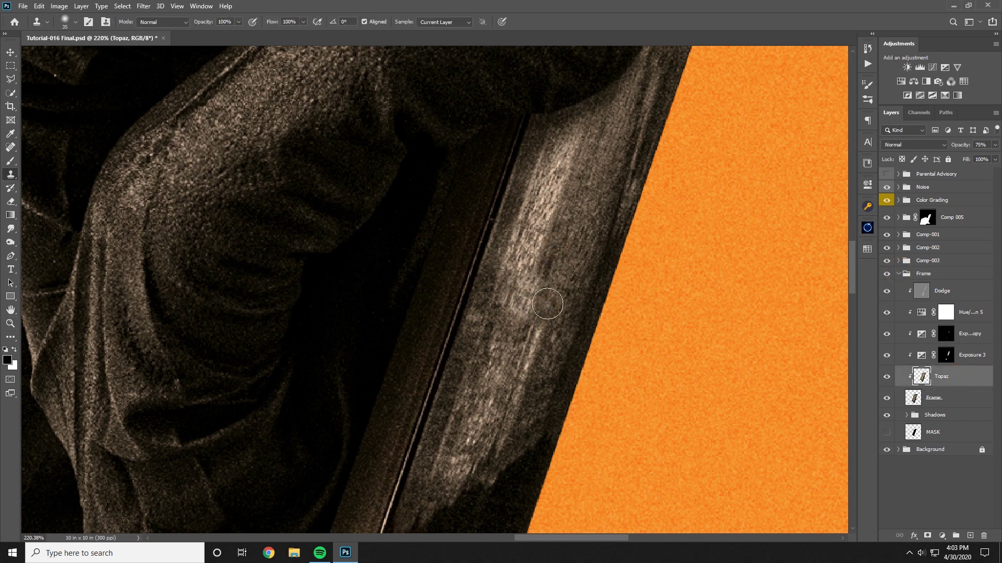
{"action": "left_click", "coordinate": [933, 398]}
{"action": "key", "text": "ctrl+0"}
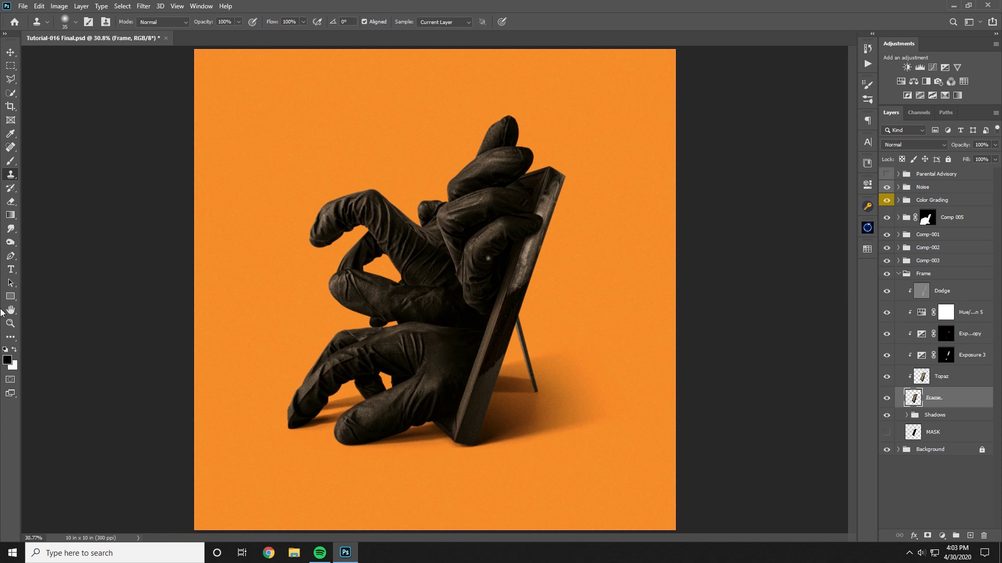
- Clone nearby wood texture over the crack-like mark on the frame's side edge, working on the Topaz layer with the Clone Stamp
{"action": "left_click", "coordinate": [12, 323]}
{"action": "left_click_drag", "start_coordinate": [553, 238], "coordinate": [653, 250]}
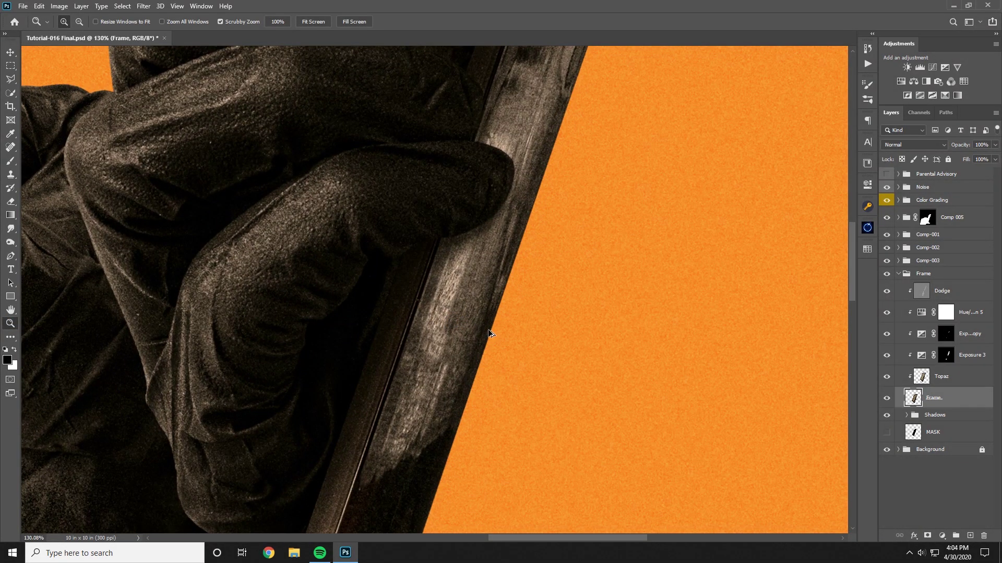
{"action": "left_click_drag", "start_coordinate": [442, 355], "coordinate": [643, 333]}
{"action": "left_click", "coordinate": [964, 375]}
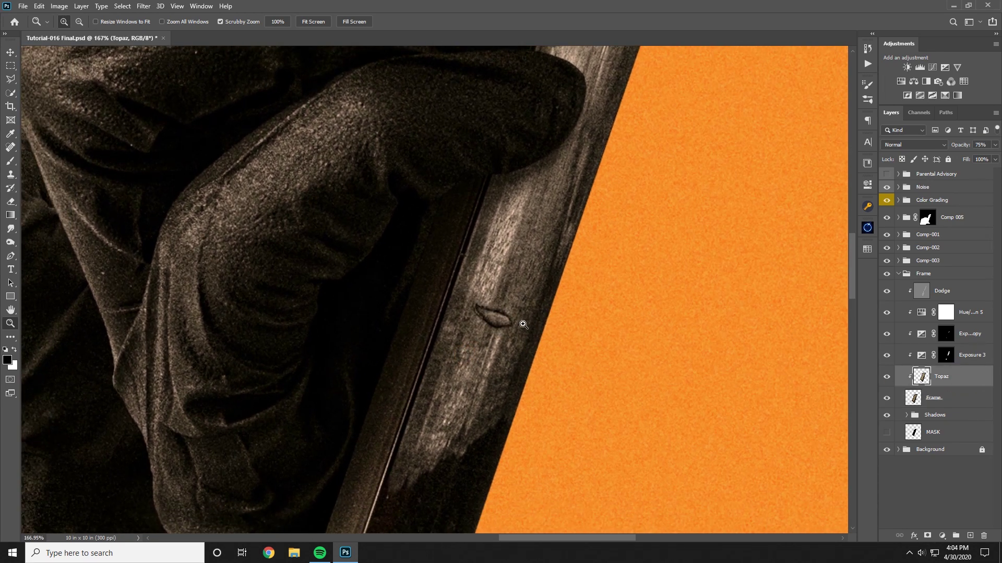
{"action": "key", "text": "s"}
{"action": "left_click", "coordinate": [471, 372], "text": "alt"}
{"action": "mouse_move", "coordinate": [492, 326]}
{"action": "left_mouse_down"}
{"action": "mouse_move", "coordinate": [507, 313]}
{"action": "mouse_move", "coordinate": [471, 322]}
{"action": "mouse_move", "coordinate": [488, 306]}
{"action": "mouse_move", "coordinate": [499, 324]}
{"action": "mouse_move", "coordinate": [482, 364]}
{"action": "mouse_move", "coordinate": [479, 312]}
{"action": "mouse_move", "coordinate": [502, 317]}
{"action": "left_mouse_up"}
{"action": "left_click", "coordinate": [483, 363], "text": "alt"}
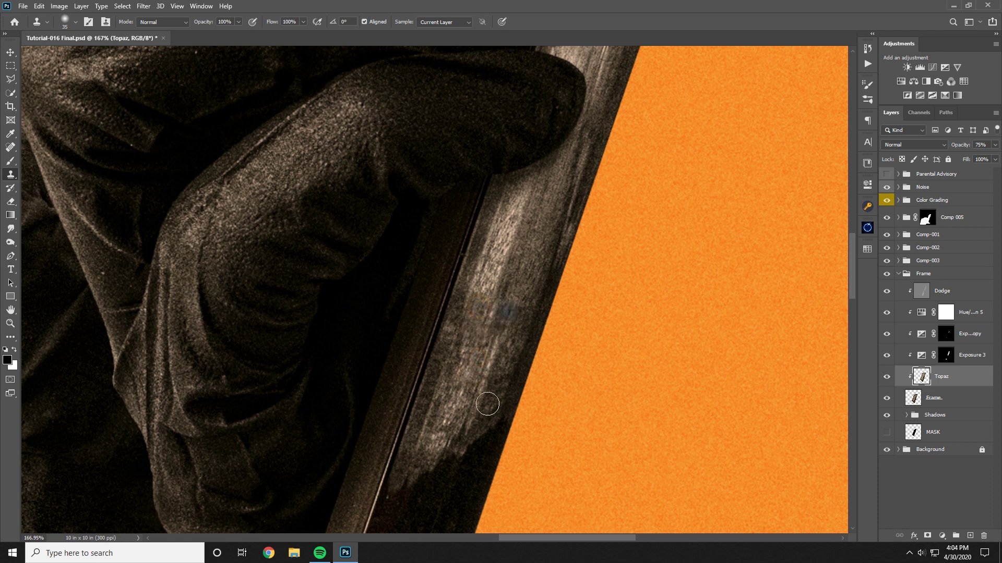
- Examine the frame's side edge, its thin support leg and the ground shadow around the leg up close for remaining flaws
{"action": "left_click", "coordinate": [15, 326]}
{"action": "left_click_drag", "start_coordinate": [603, 242], "coordinate": [536, 293]}
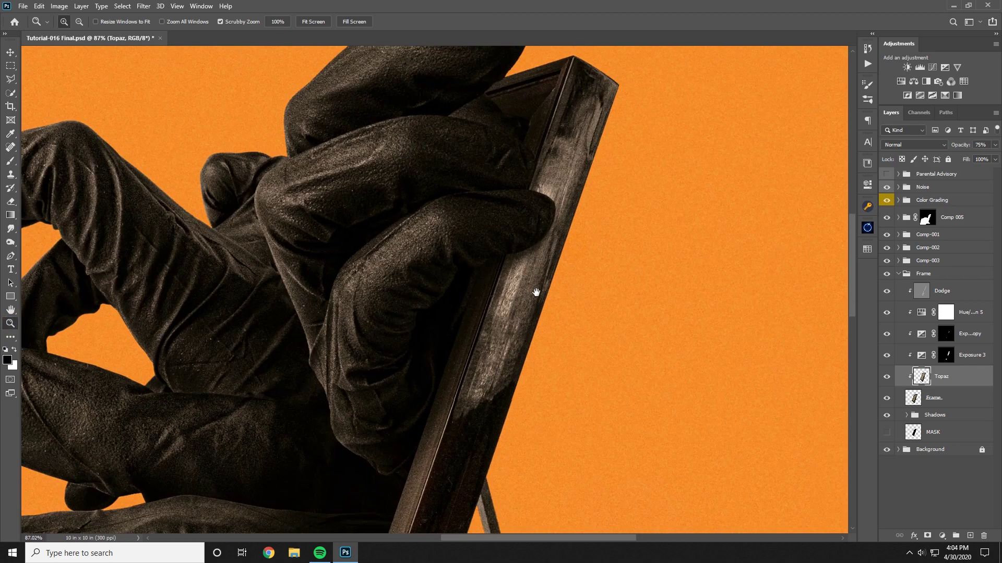
{"action": "left_click_drag", "start_coordinate": [568, 203], "coordinate": [551, 204]}
{"action": "left_click_drag", "start_coordinate": [540, 526], "coordinate": [583, 252]}
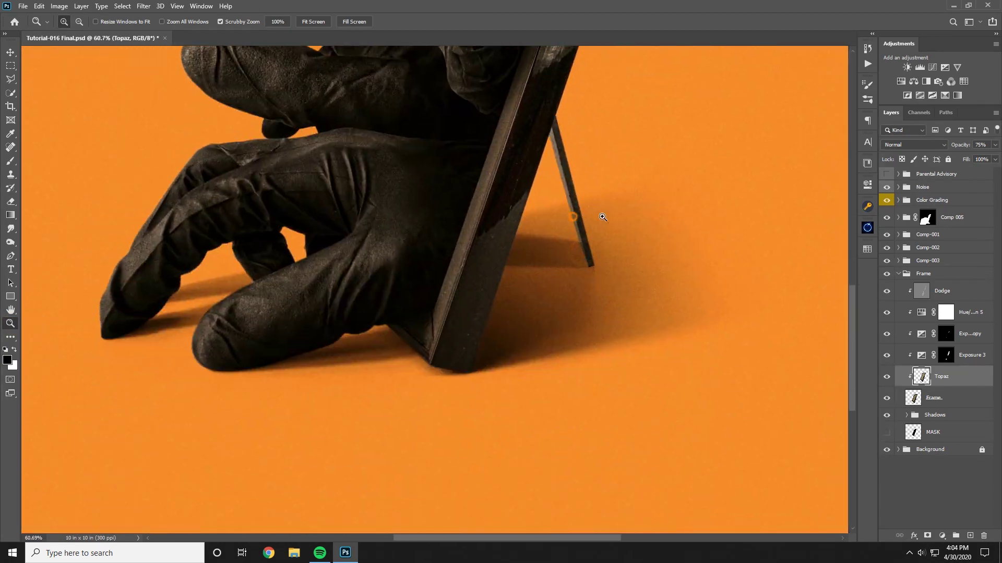
{"action": "left_click_drag", "start_coordinate": [573, 217], "coordinate": [632, 217]}
{"action": "left_click_drag", "start_coordinate": [617, 347], "coordinate": [600, 514]}
{"action": "left_click_drag", "start_coordinate": [518, 266], "coordinate": [526, 417]}
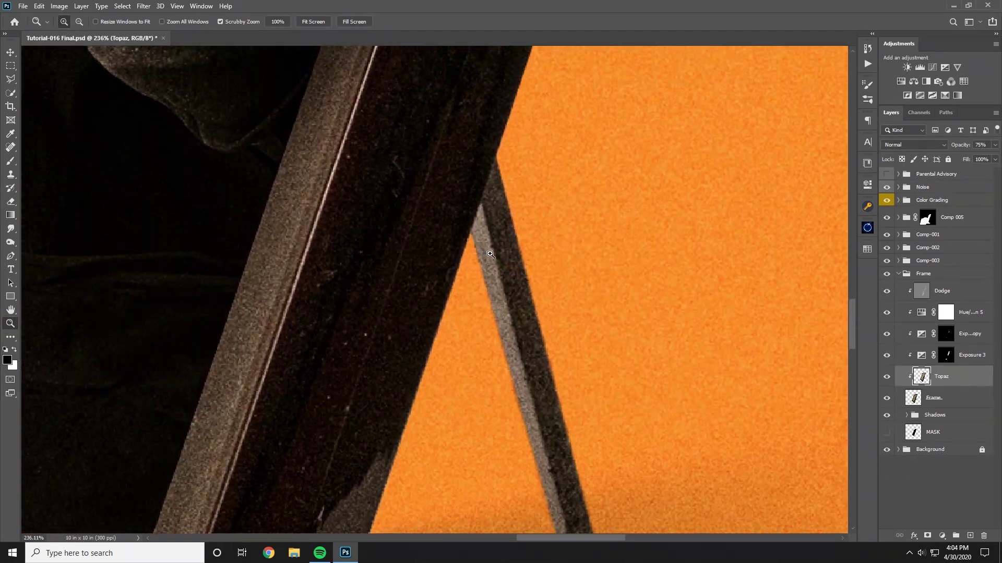
{"action": "left_click_drag", "start_coordinate": [512, 357], "coordinate": [496, 233]}
{"action": "left_click_drag", "start_coordinate": [543, 484], "coordinate": [530, 392]}
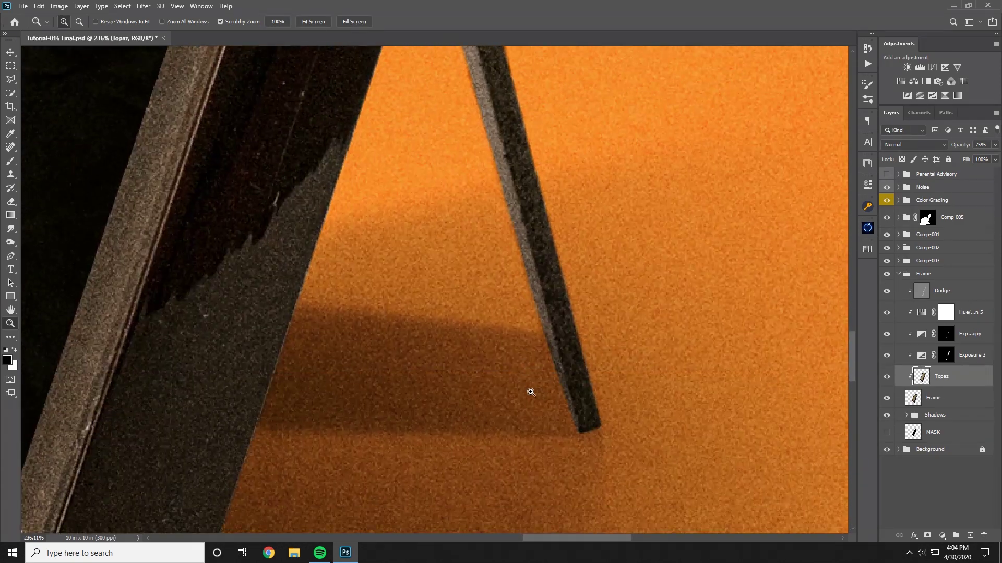
{"action": "left_click_drag", "start_coordinate": [534, 351], "coordinate": [533, 378]}
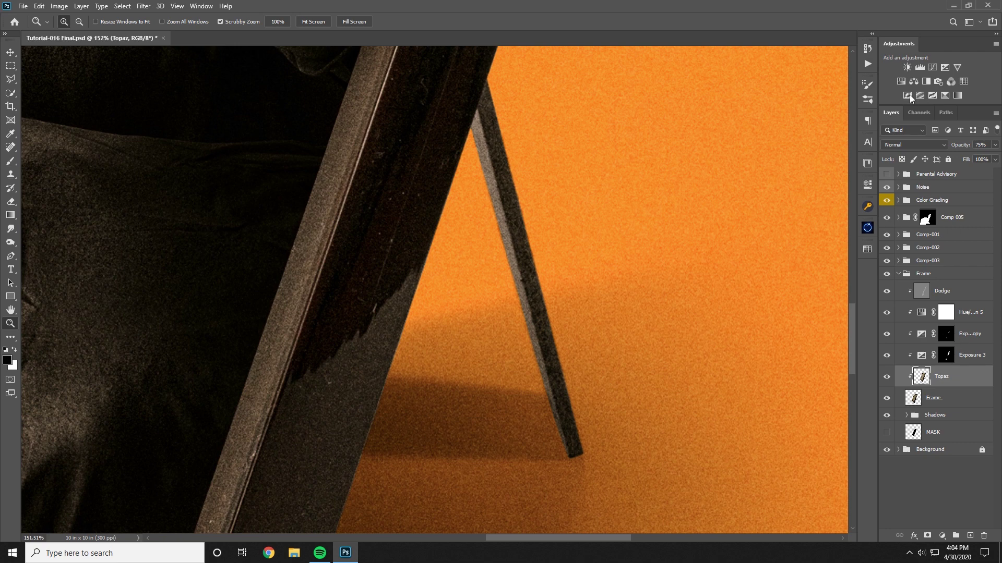
- Add a clipped Levels adjustment above the Topaz layer with the white output level at 51 and invert its mask to black
{"action": "left_click", "coordinate": [922, 68]}
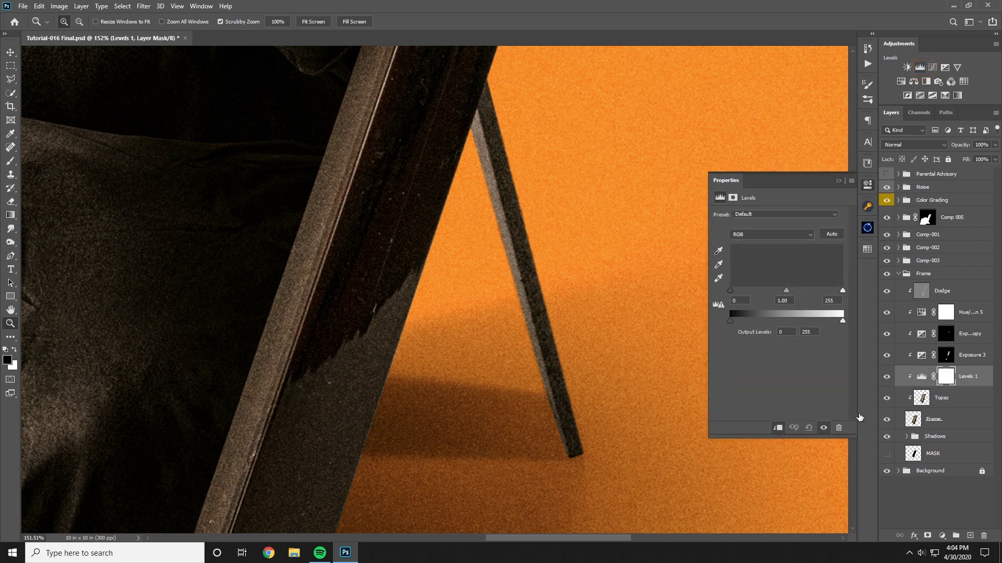
{"action": "left_click_drag", "start_coordinate": [841, 321], "coordinate": [752, 319]}
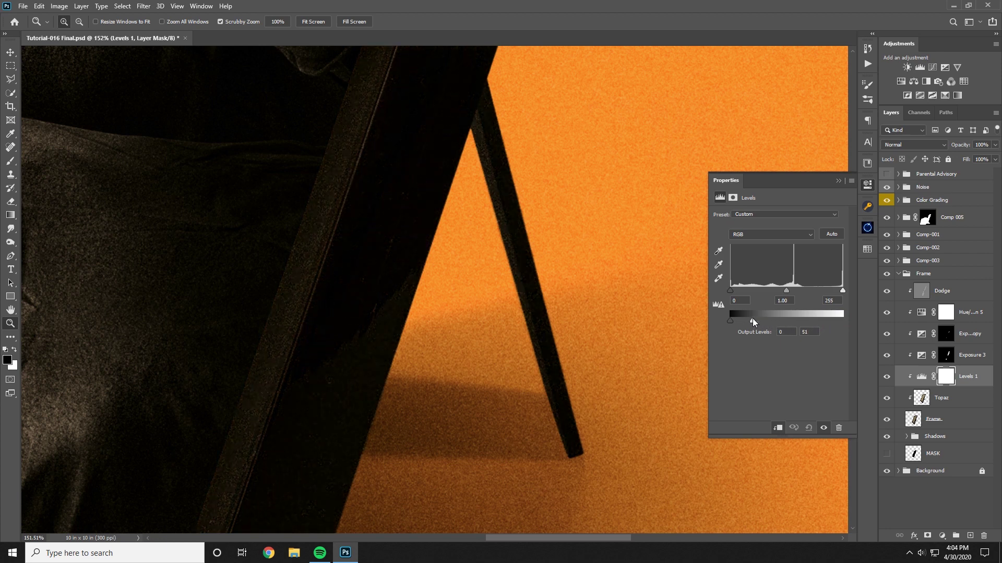
{"action": "left_click", "coordinate": [838, 181]}
{"action": "key", "text": "x"}
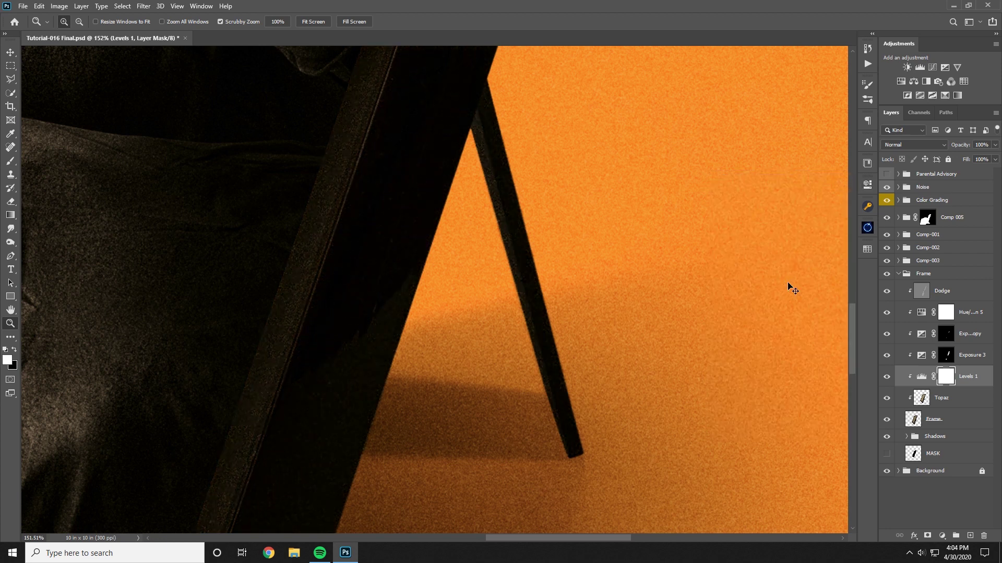
{"action": "key", "text": "ctrl+i"}
- Paint white at 100% brush opacity on the Levels mask to darken the light inner face of the frame's support leg
{"action": "key", "text": "b"}
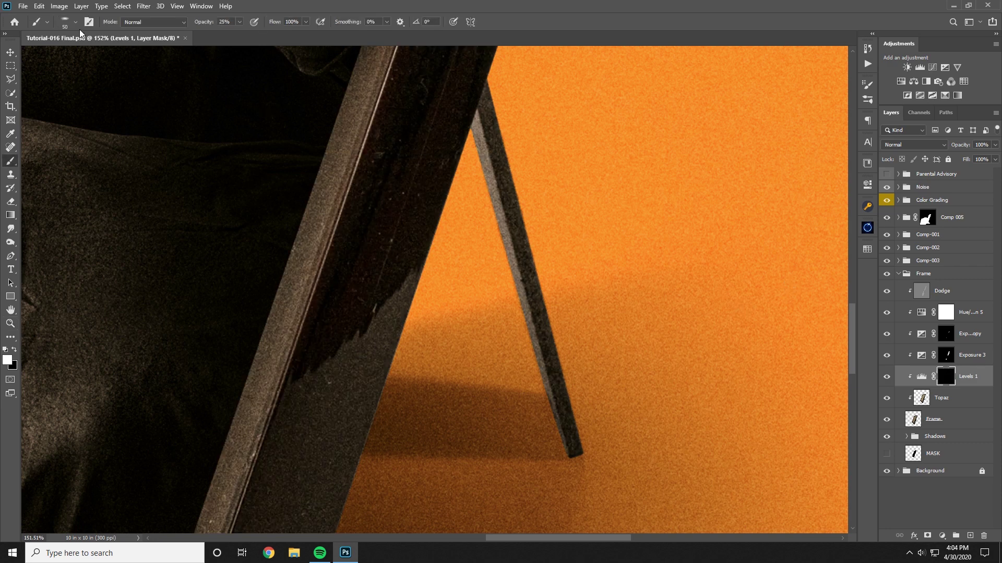
{"action": "left_click", "coordinate": [65, 22]}
{"action": "left_click", "coordinate": [480, 1]}
{"action": "left_click_drag", "start_coordinate": [247, 34], "coordinate": [426, 11]}
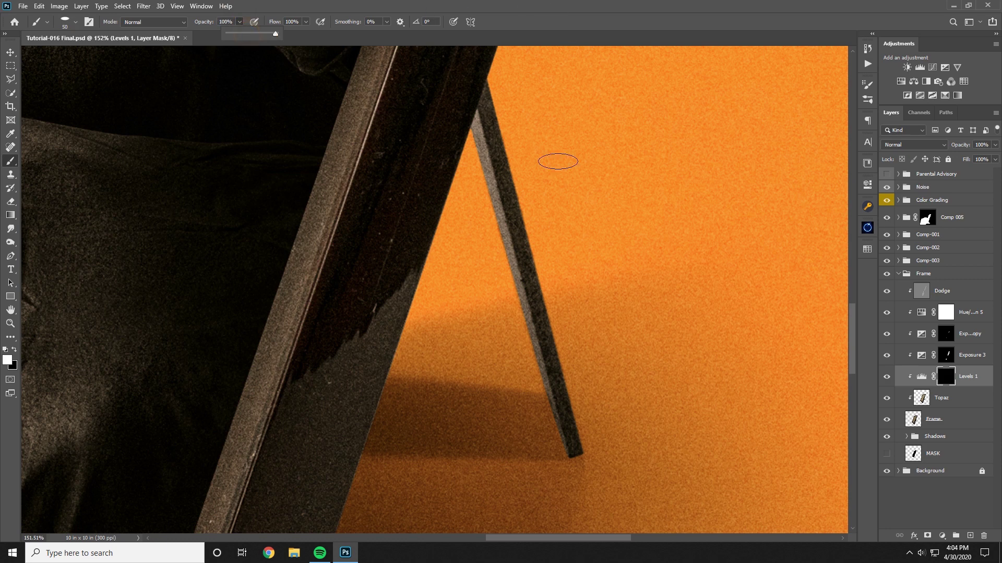
{"action": "left_click", "coordinate": [508, 377]}
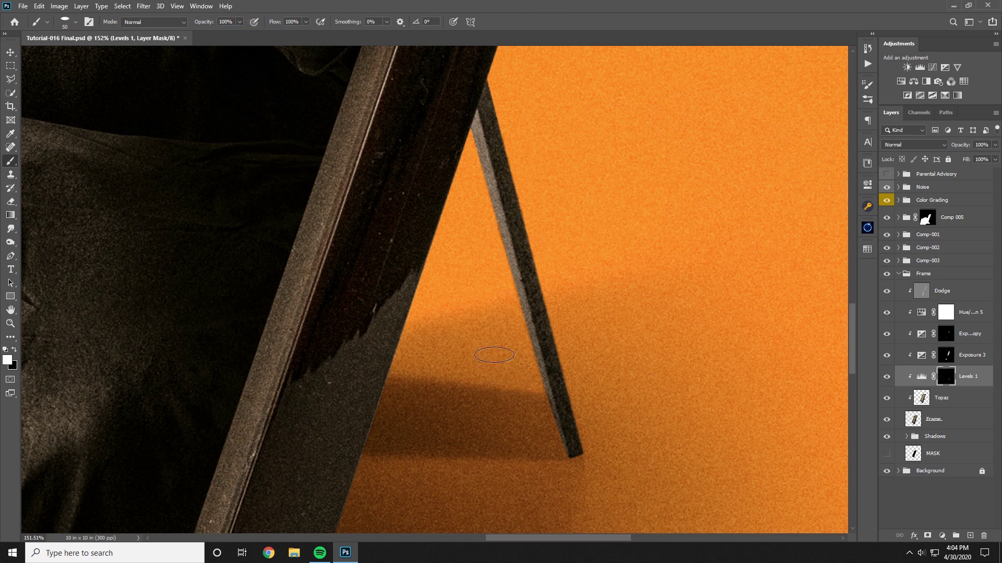
{"action": "key", "text": "bracketleft"}
{"action": "key", "text": "bracketleft"}
{"action": "key", "text": "bracketleft"}
{"action": "key", "text": "bracketleft"}
{"action": "mouse_move", "coordinate": [550, 447]}
{"action": "left_mouse_down"}
{"action": "mouse_move", "coordinate": [544, 420]}
{"action": "mouse_move", "coordinate": [551, 441]}
{"action": "mouse_move", "coordinate": [505, 313]}
{"action": "mouse_move", "coordinate": [526, 360]}
{"action": "left_mouse_up"}
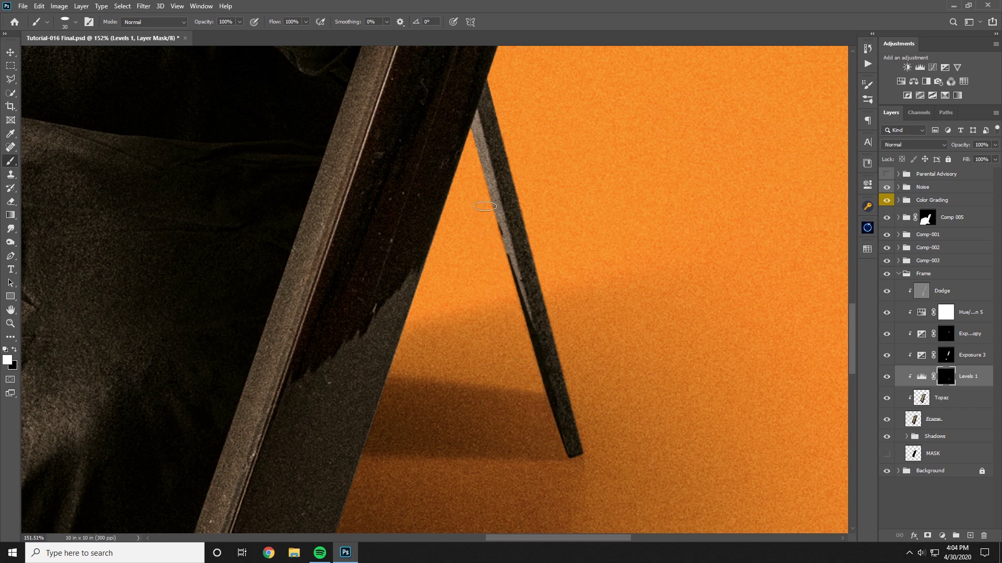
{"action": "left_click_drag", "start_coordinate": [485, 207], "coordinate": [529, 374]}
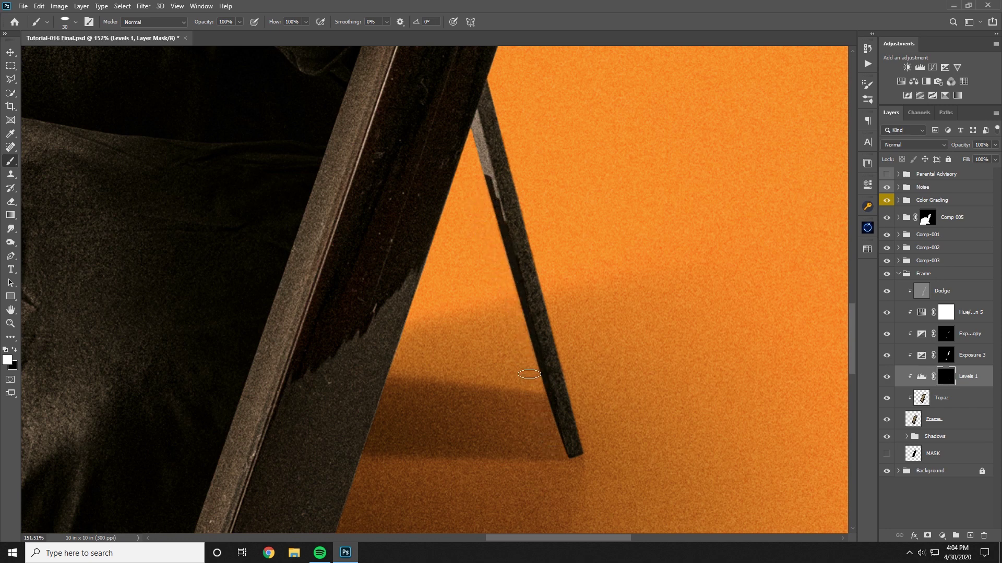
- Extend the darkening on the Levels mask up to the support leg's upper end with a smaller brush
{"action": "key", "text": "x"}
{"action": "key", "text": "x"}
{"action": "left_click_drag", "start_coordinate": [493, 247], "coordinate": [508, 305]}
{"action": "key", "text": "bracketleft"}
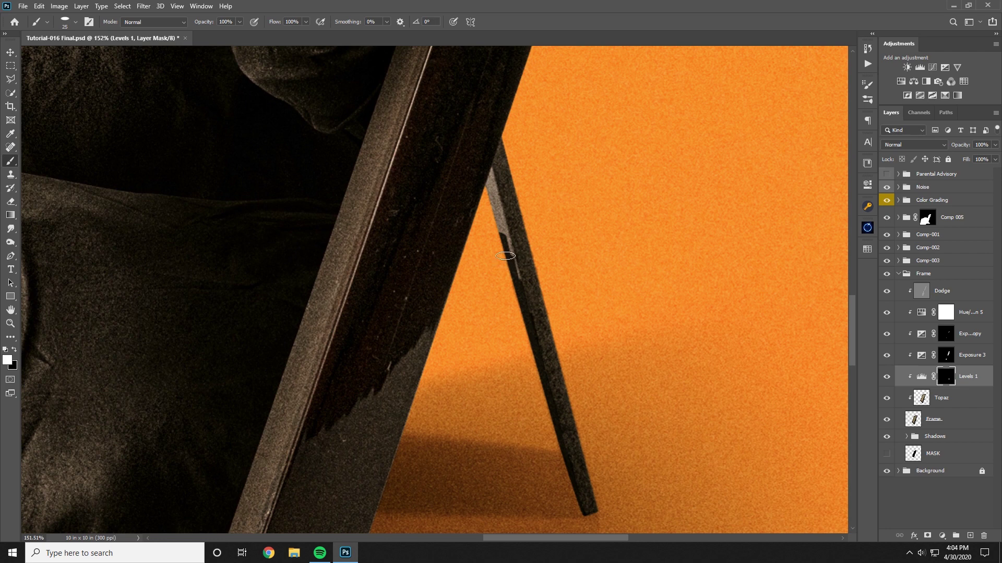
{"action": "mouse_move", "coordinate": [504, 238]}
{"action": "left_mouse_down"}
{"action": "mouse_move", "coordinate": [516, 276]}
{"action": "mouse_move", "coordinate": [490, 184]}
{"action": "mouse_move", "coordinate": [505, 226]}
{"action": "left_mouse_up"}
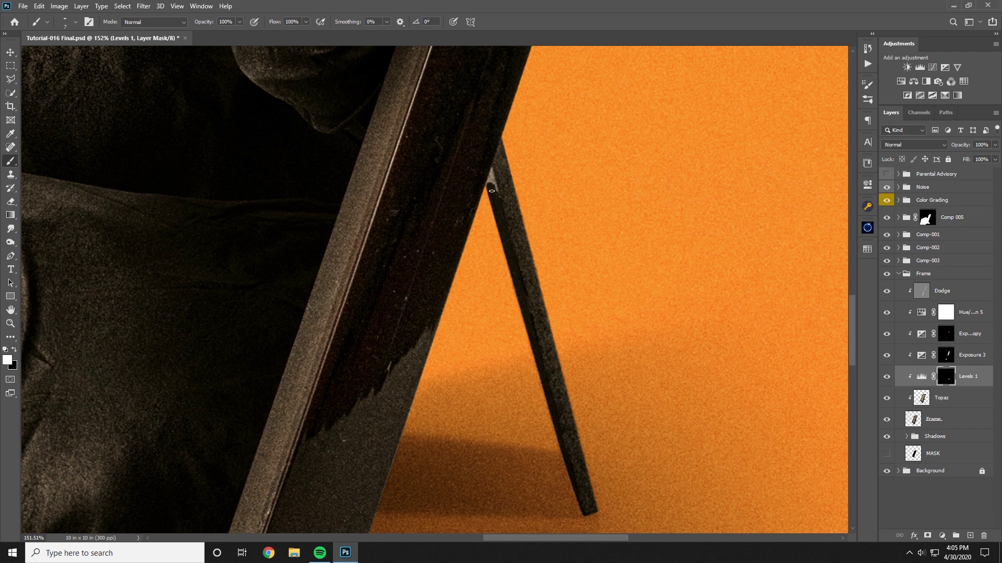
{"action": "left_click_drag", "start_coordinate": [496, 194], "coordinate": [492, 175]}
{"action": "key", "text": "c"}
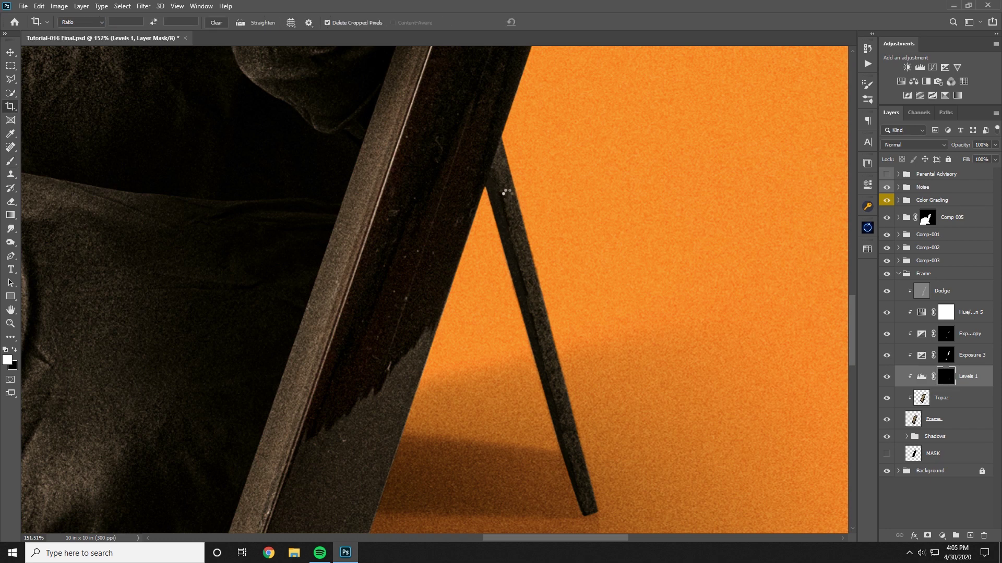
{"action": "key", "text": "Escape"}
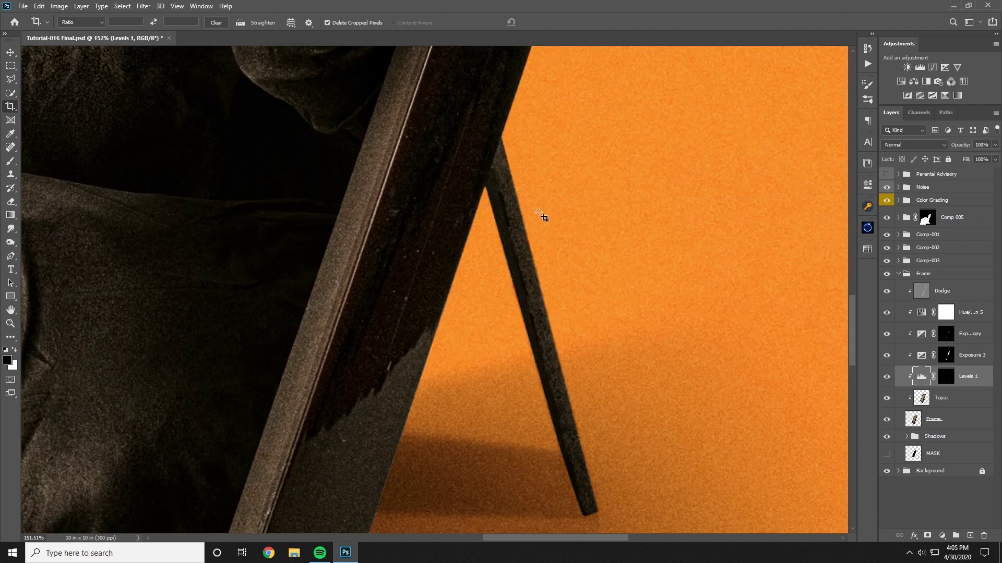
{"action": "key", "text": "b"}
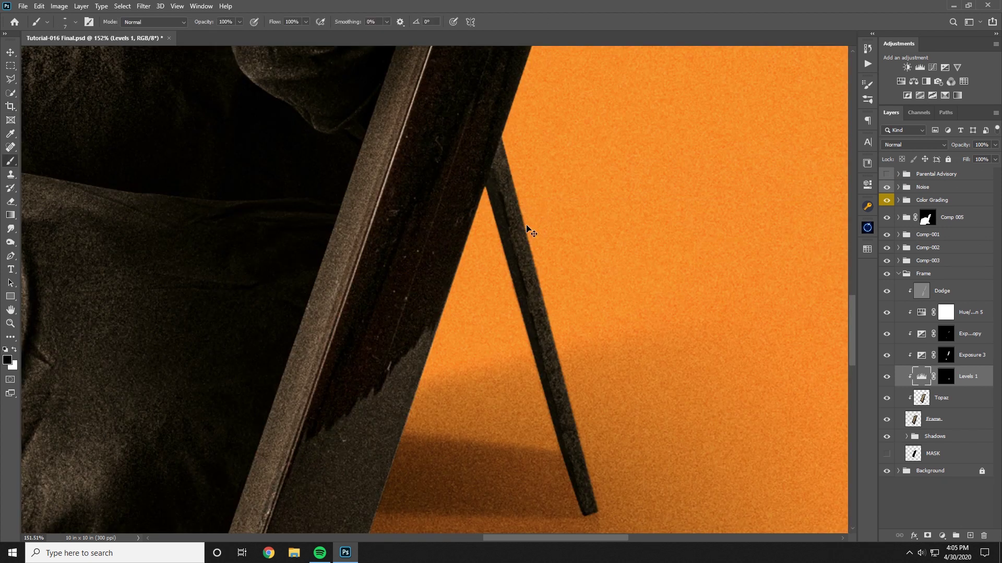
- Paint black on the Levels mask along the upper part of the support leg's outer face to clean up the darkened edge
{"action": "key", "text": "ctrl+plus"}
{"action": "left_click_drag", "start_coordinate": [528, 224], "coordinate": [507, 223]}
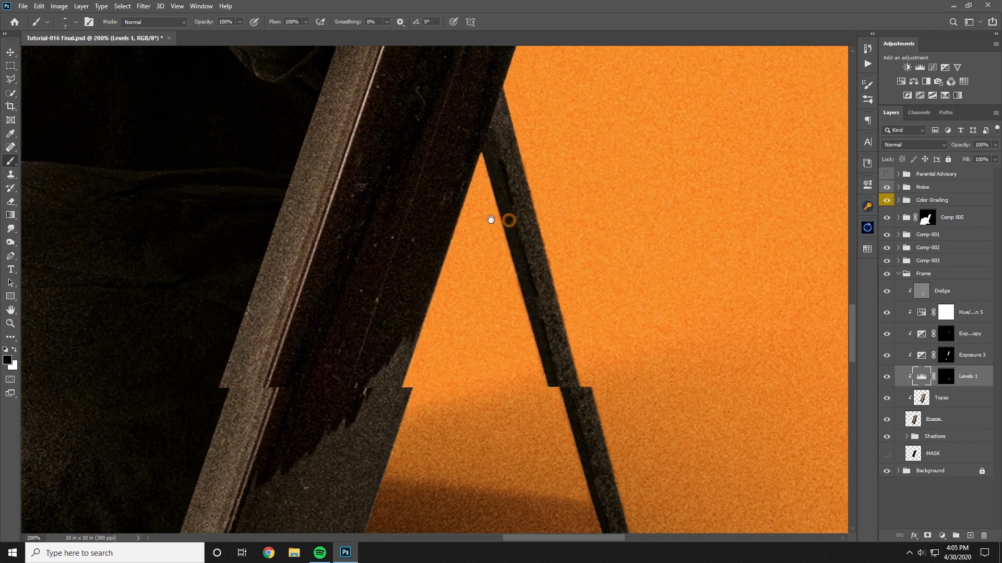
{"action": "left_click", "coordinate": [945, 376]}
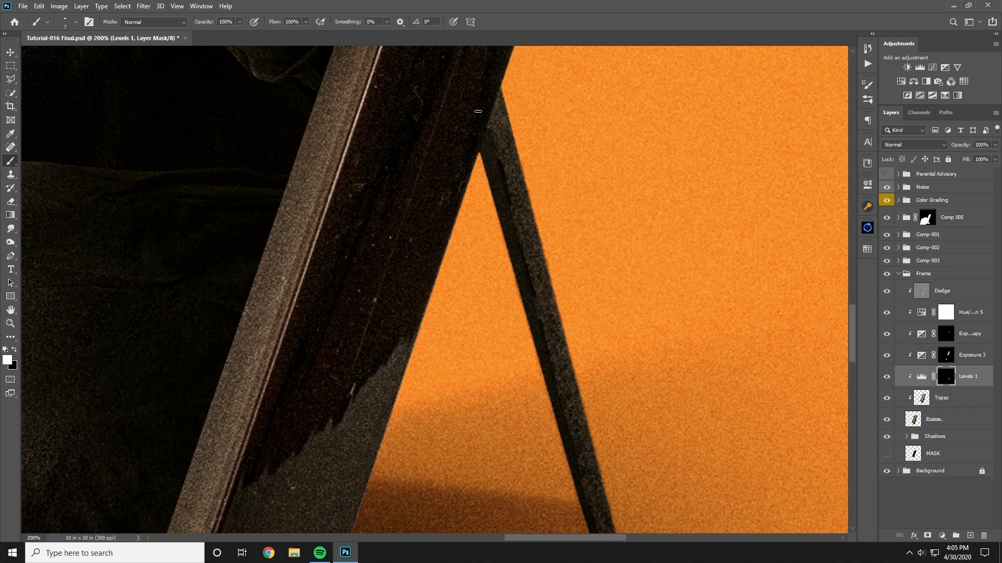
{"action": "key", "text": "x"}
{"action": "left_click_drag", "start_coordinate": [531, 248], "coordinate": [508, 144]}
{"action": "left_click_drag", "start_coordinate": [526, 232], "coordinate": [510, 143]}
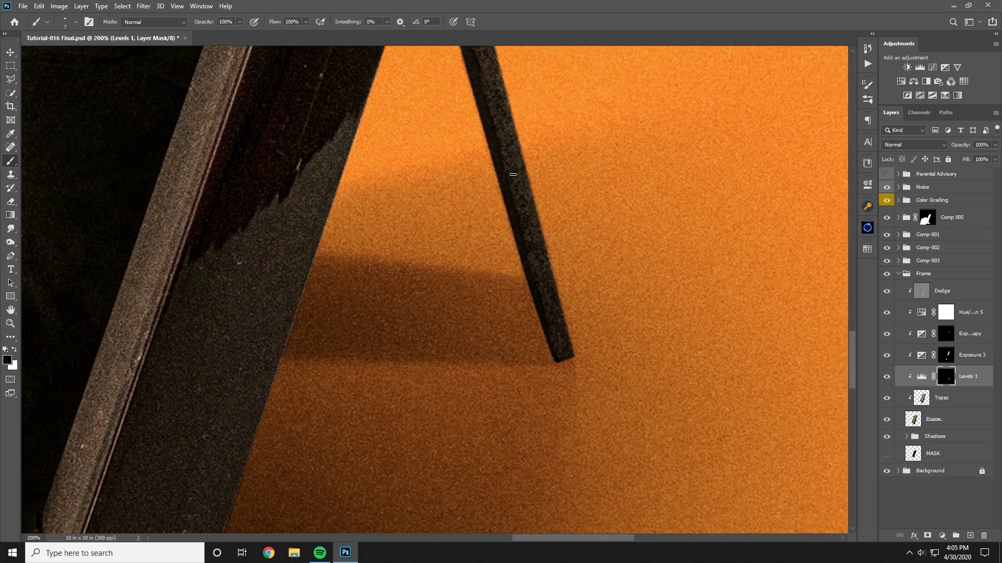
{"action": "mouse_move", "coordinate": [542, 286]}
{"action": "left_mouse_down"}
{"action": "mouse_move", "coordinate": [535, 271]}
{"action": "mouse_move", "coordinate": [556, 349]}
{"action": "left_mouse_up"}
{"action": "key", "text": "ctrl+z"}
{"action": "key", "text": "ctrl+z"}
- Paint black on the Levels mask along the lower end of the support leg's outer face to remove the spilled darkening
{"action": "left_click_drag", "start_coordinate": [539, 281], "coordinate": [558, 342]}
{"action": "left_click_drag", "start_coordinate": [539, 283], "coordinate": [555, 338]}
{"action": "left_click_drag", "start_coordinate": [535, 245], "coordinate": [555, 289]}
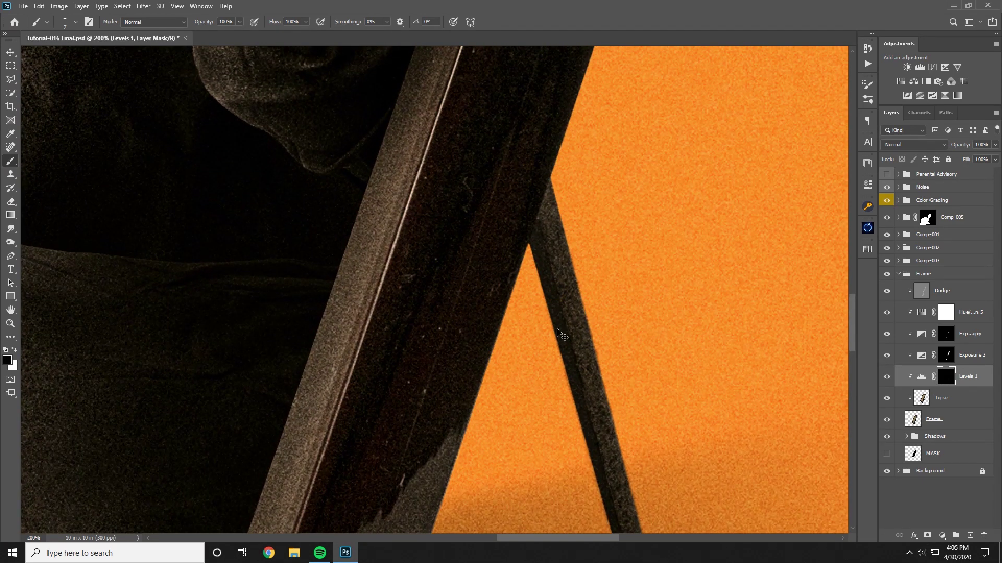
- Compare the whole composite with the support leg's Levels adjustment hidden and shown
{"action": "key", "text": "ctrl+minus"}
{"action": "key", "text": "ctrl+minus"}
{"action": "key", "text": "ctrl+minus"}
{"action": "key", "text": "ctrl+minus"}
{"action": "key", "text": "ctrl+minus"}
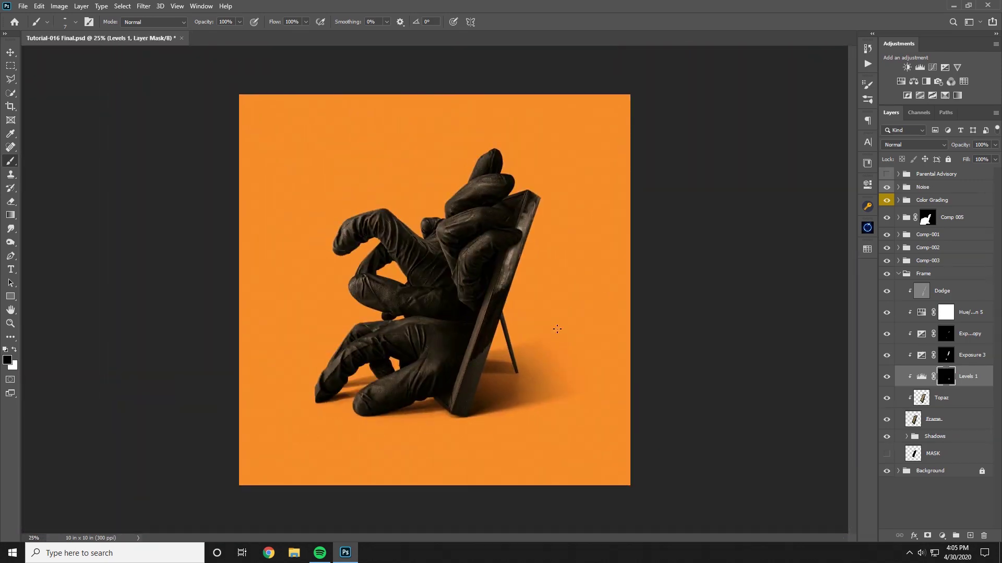
{"action": "left_click", "coordinate": [887, 376]}
{"action": "left_click", "coordinate": [885, 378]}
{"action": "left_click", "coordinate": [10, 324]}
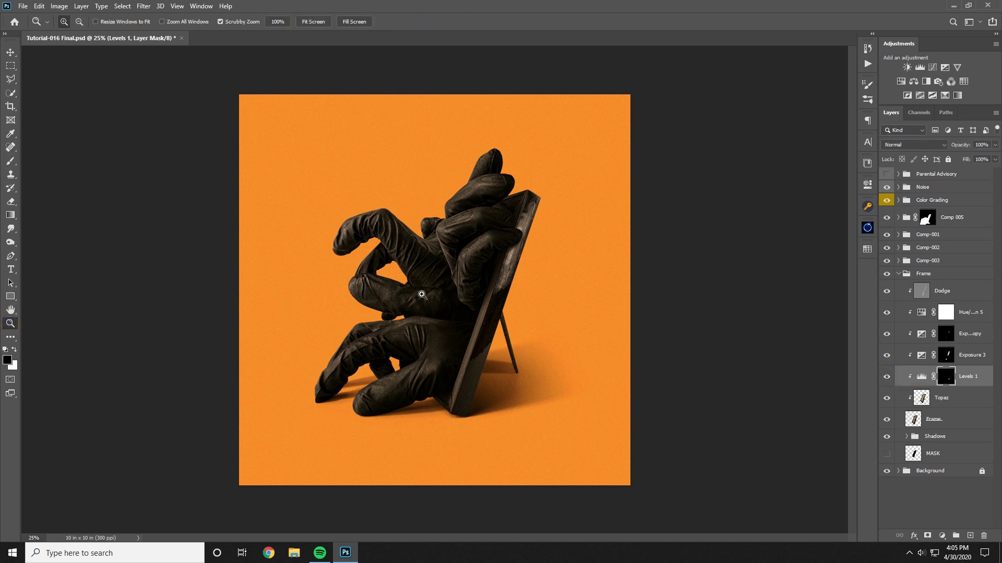
- Expand the Shadows subgroup and compare the frame's shadow with its Curves adjustment hidden and shown
{"action": "left_click", "coordinate": [933, 435]}
{"action": "left_click", "coordinate": [907, 437]}
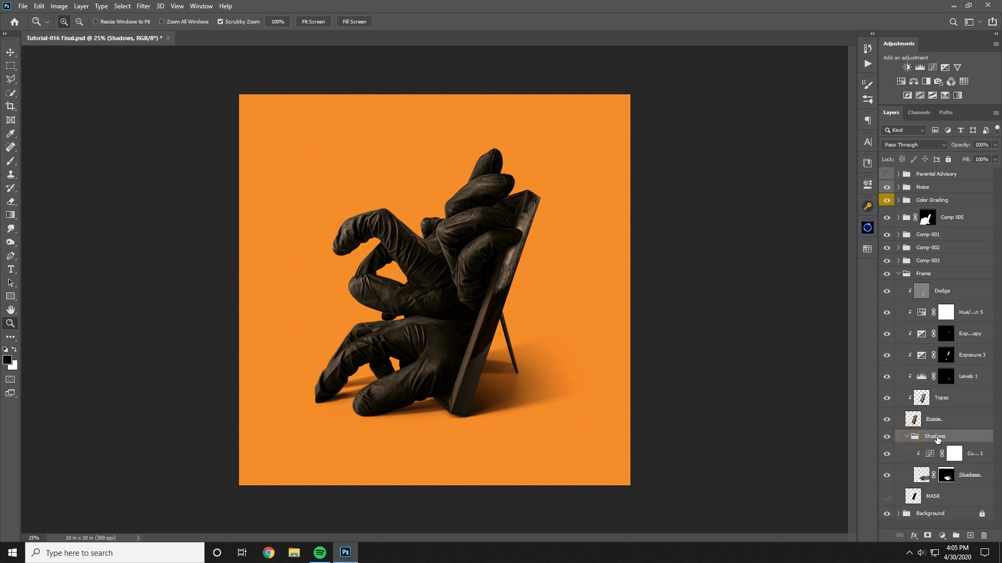
{"action": "left_click", "coordinate": [955, 454]}
{"action": "left_click", "coordinate": [894, 456]}
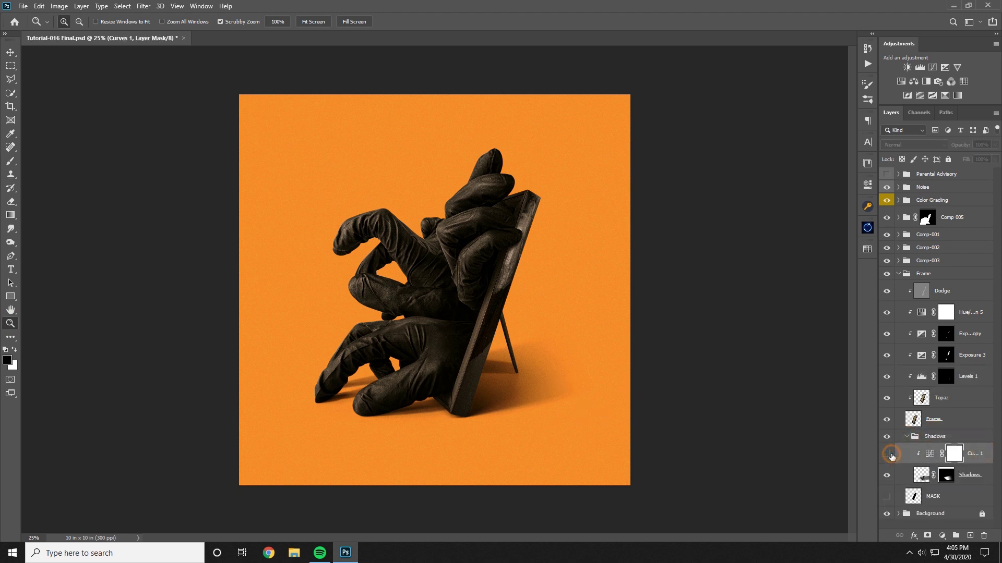
{"action": "left_click", "coordinate": [892, 456]}
{"action": "left_click", "coordinate": [892, 456]}
{"action": "left_click", "coordinate": [893, 456]}
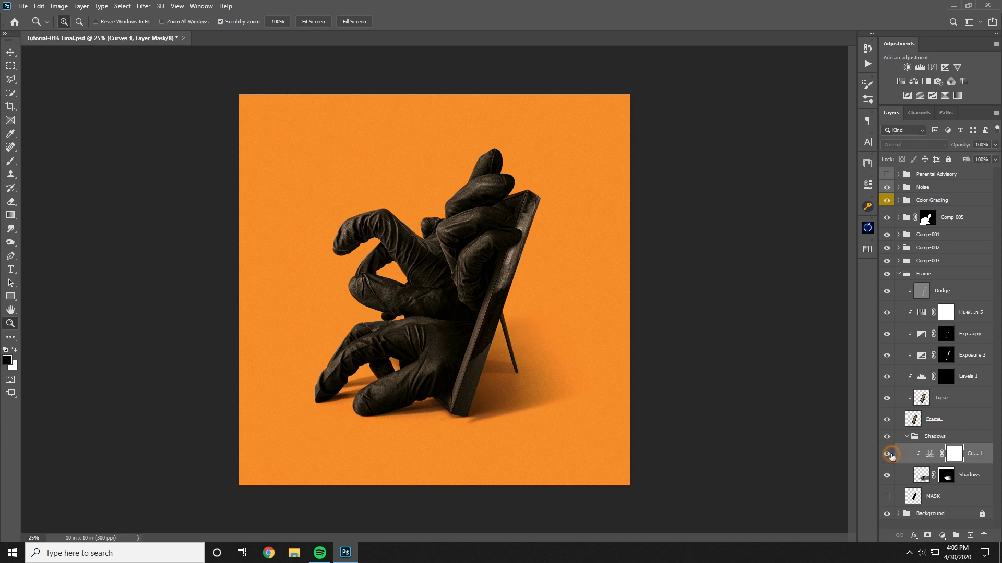
{"action": "left_click", "coordinate": [892, 457]}
{"action": "left_click", "coordinate": [892, 457]}
- Add a clipped Hue/Saturation adjustment above the shadow's Curves with Colorize on, hue 63, saturation 72 and lightness 0
{"action": "left_click", "coordinate": [901, 82]}
{"action": "left_click", "coordinate": [776, 429]}
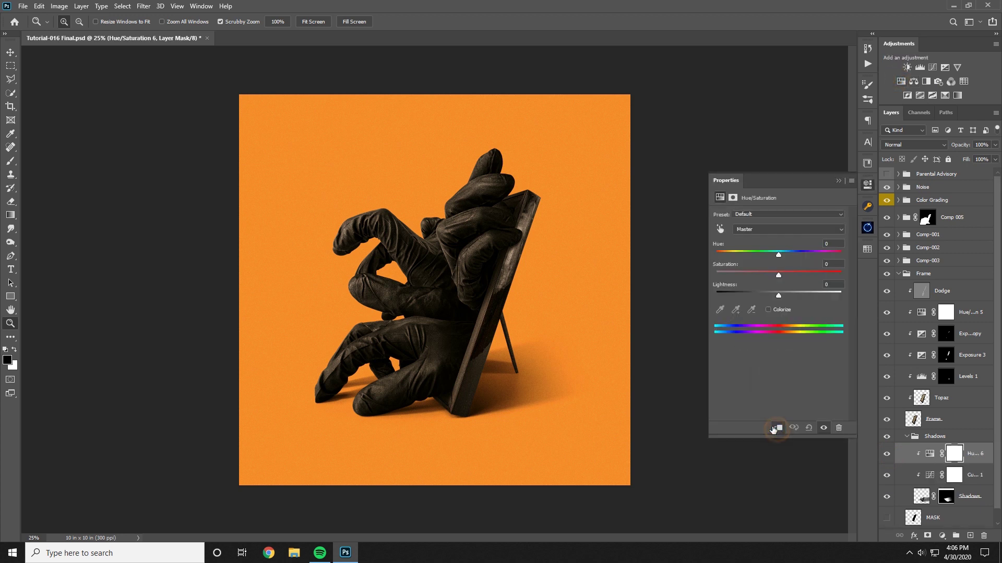
{"action": "left_click", "coordinate": [769, 310]}
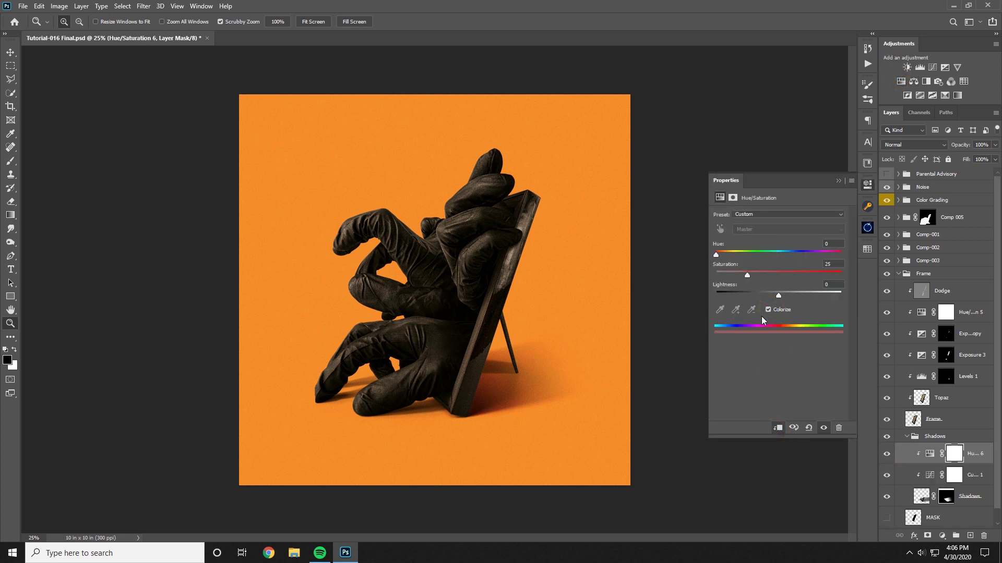
{"action": "left_click", "coordinate": [732, 253]}
{"action": "left_click", "coordinate": [806, 276]}
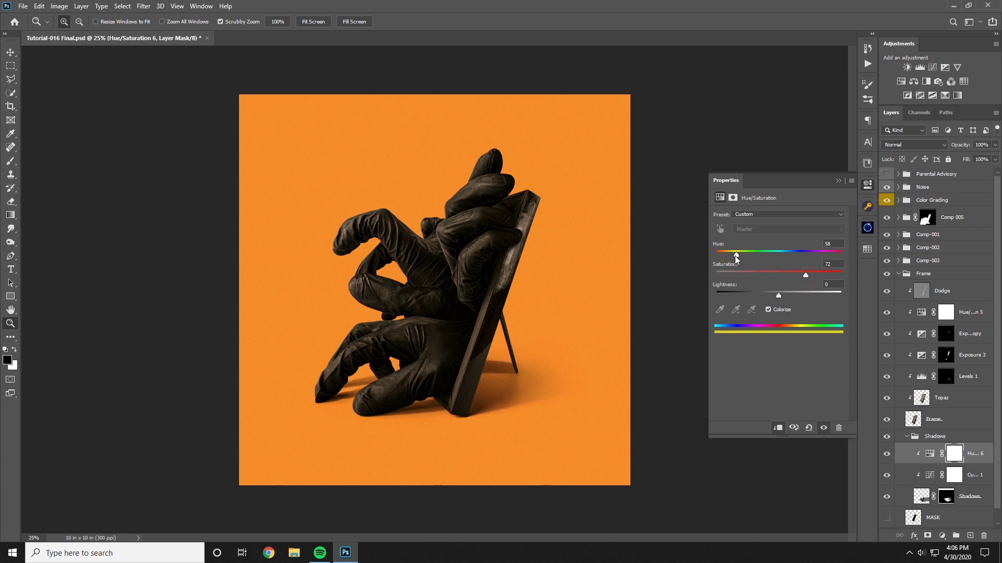
{"action": "left_click_drag", "start_coordinate": [734, 255], "coordinate": [737, 257]}
{"action": "mouse_move", "coordinate": [779, 296]}
{"action": "left_mouse_down"}
{"action": "mouse_move", "coordinate": [765, 295]}
{"action": "mouse_move", "coordinate": [800, 296]}
{"action": "mouse_move", "coordinate": [779, 297]}
{"action": "left_mouse_up"}
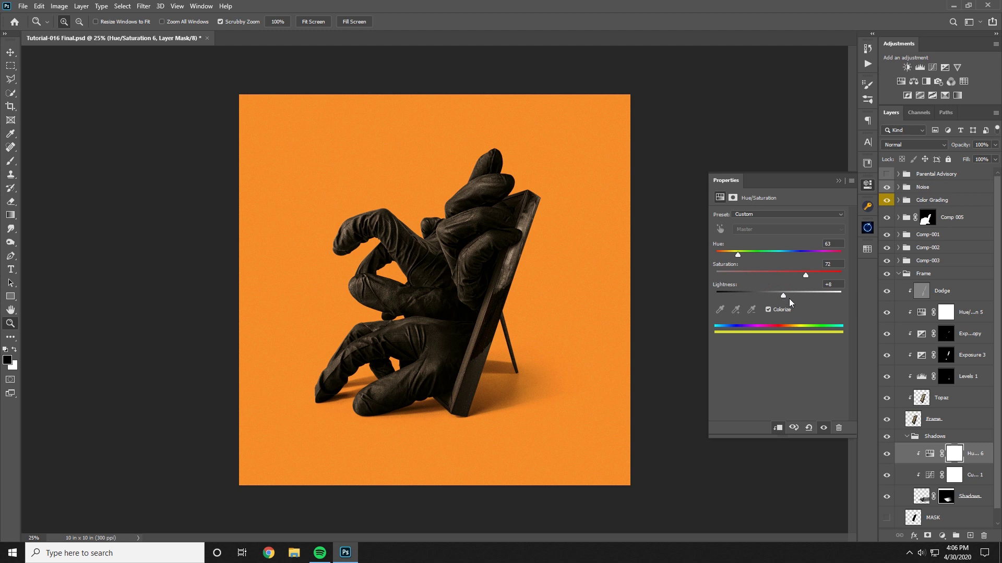
{"action": "key", "text": "ctrl+z"}
- Compare the frame's shadow color with the new Hue/Saturation adjustment hidden and shown
{"action": "left_click", "coordinate": [883, 454]}
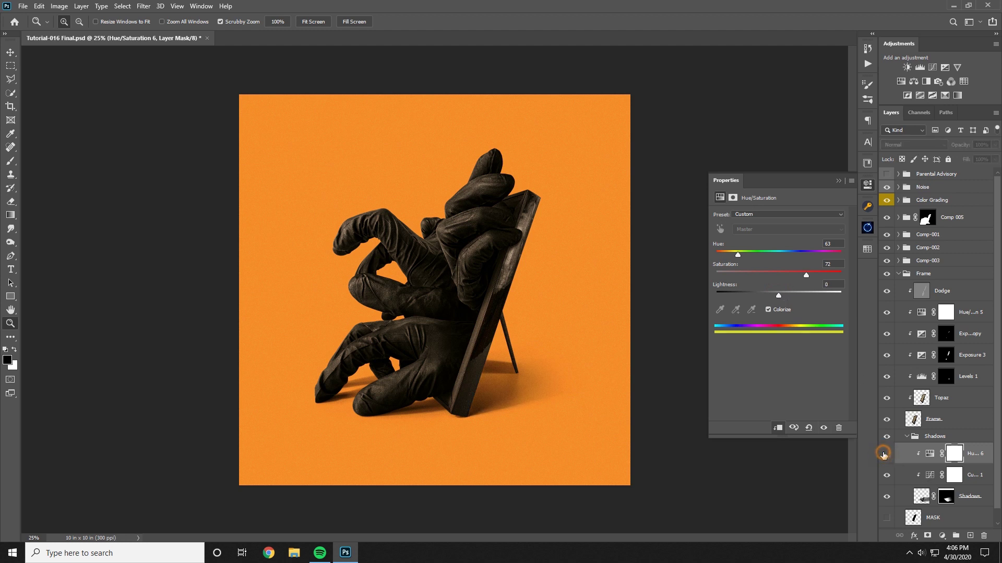
{"action": "left_click", "coordinate": [883, 455]}
{"action": "left_click", "coordinate": [884, 455]}
{"action": "left_click", "coordinate": [883, 455]}
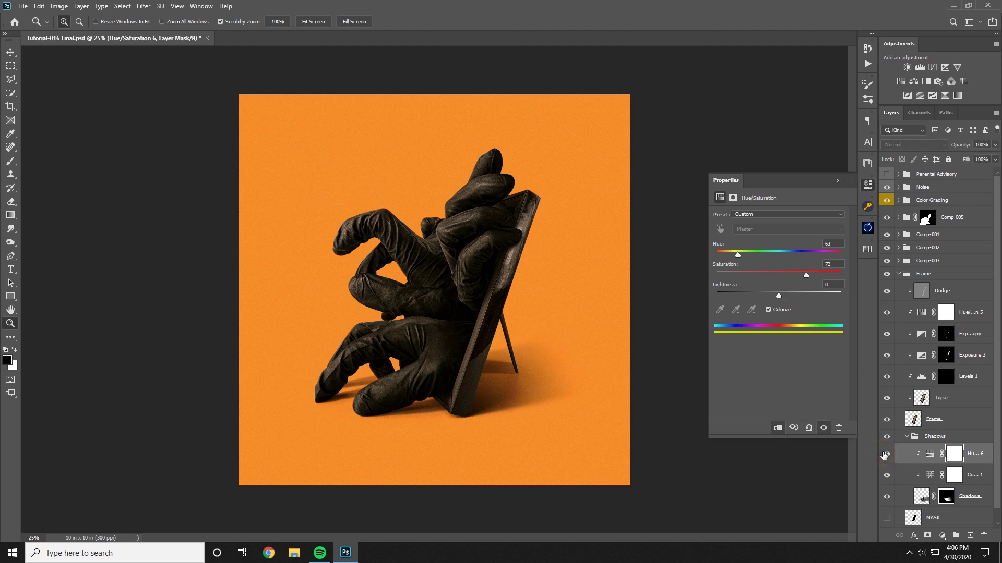
{"action": "left_click", "coordinate": [884, 455]}
{"action": "left_click", "coordinate": [884, 455]}
{"action": "left_click", "coordinate": [884, 455]}
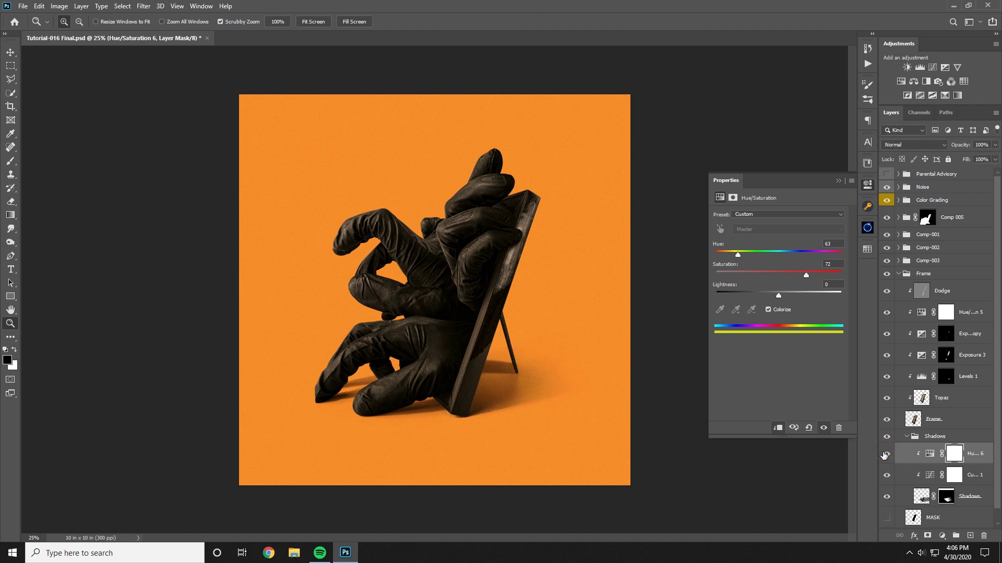
{"action": "left_click", "coordinate": [884, 455]}
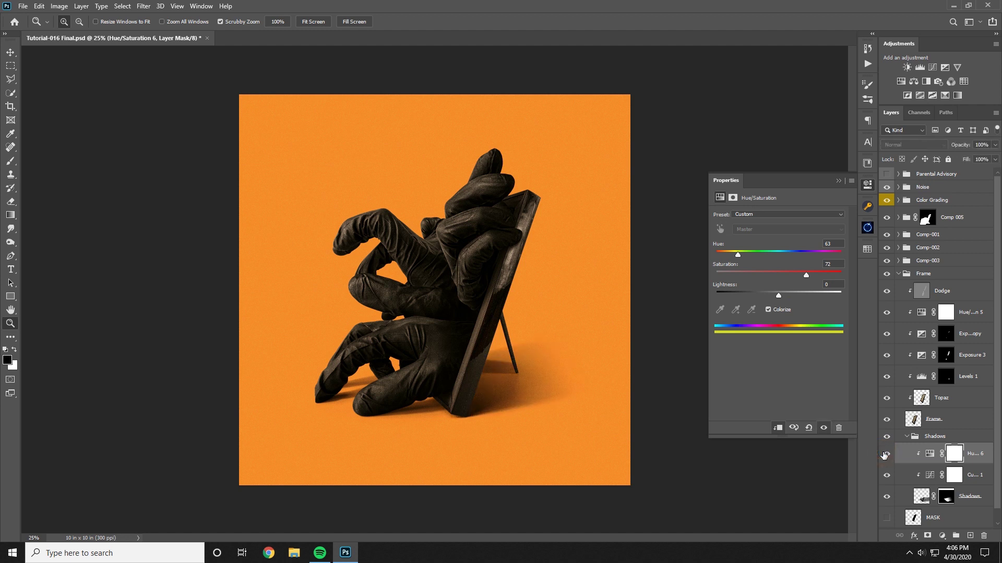
- Duplicate the frame shadow's Hue/Saturation adjustment, move the copy directly above the Comp 005 group and collapse the Frame group
{"action": "left_click", "coordinate": [884, 455]}
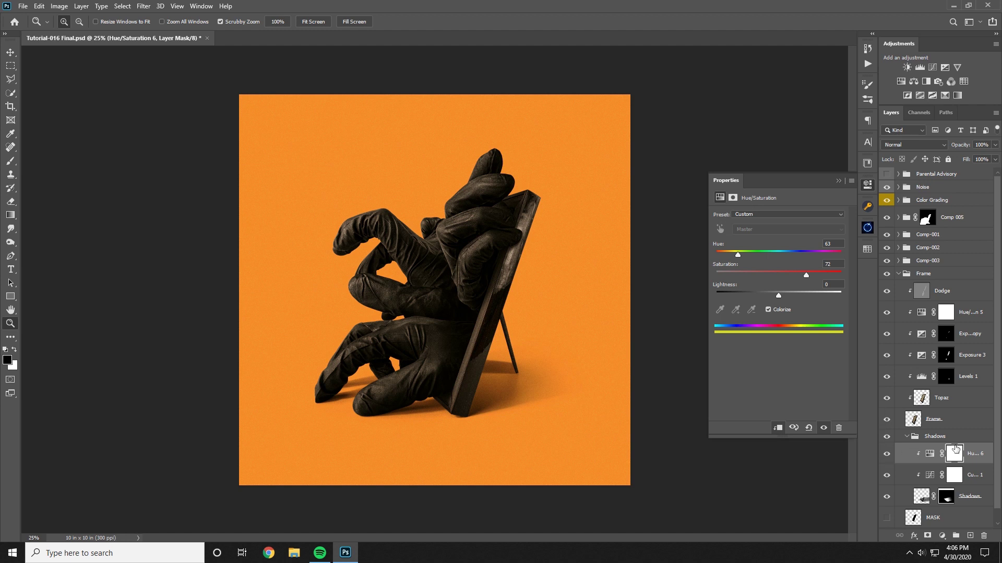
{"action": "key", "text": "ctrl+j"}
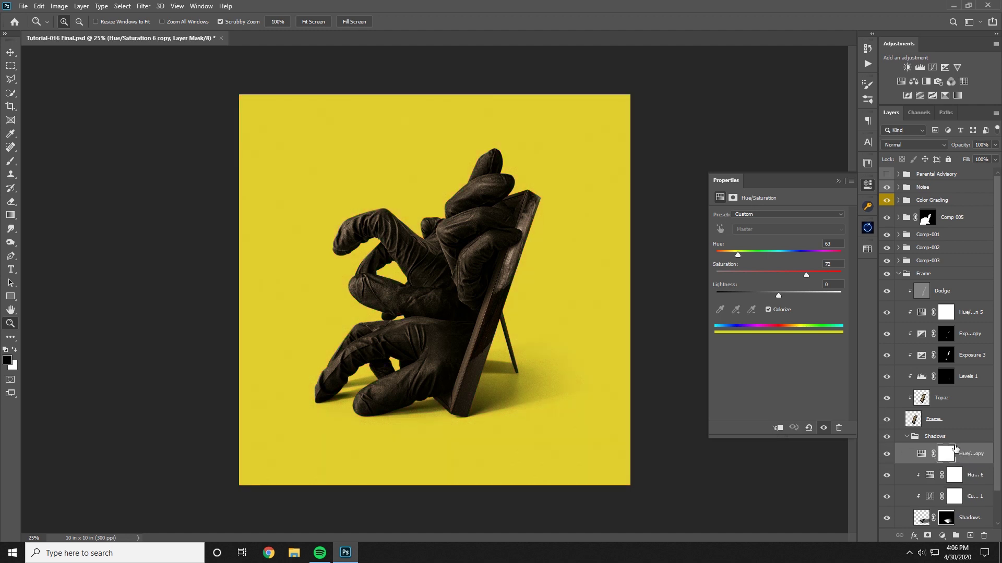
{"action": "left_click_drag", "start_coordinate": [973, 449], "coordinate": [968, 209]}
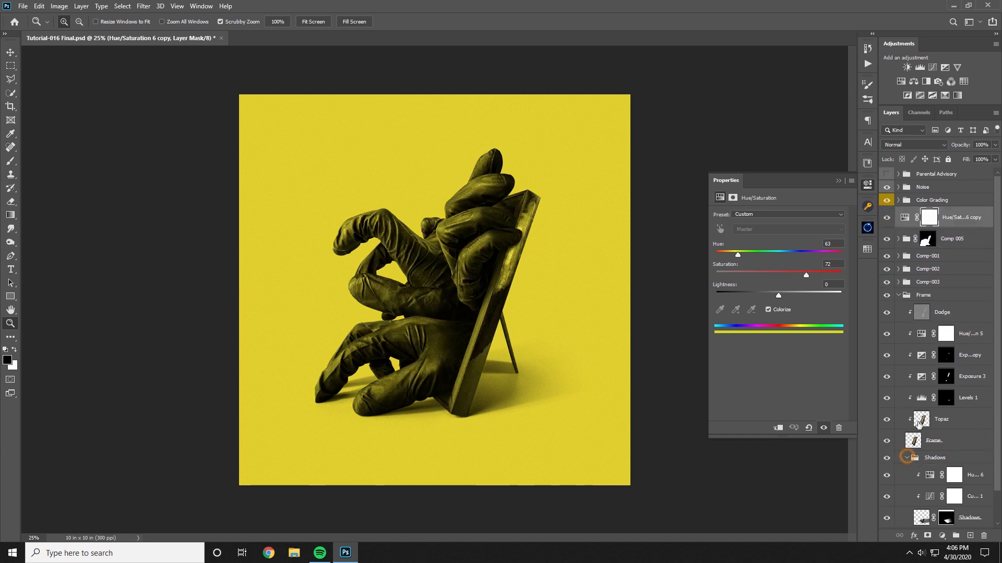
{"action": "left_click", "coordinate": [906, 458]}
{"action": "left_click", "coordinate": [901, 296]}
{"action": "left_click", "coordinate": [900, 295]}
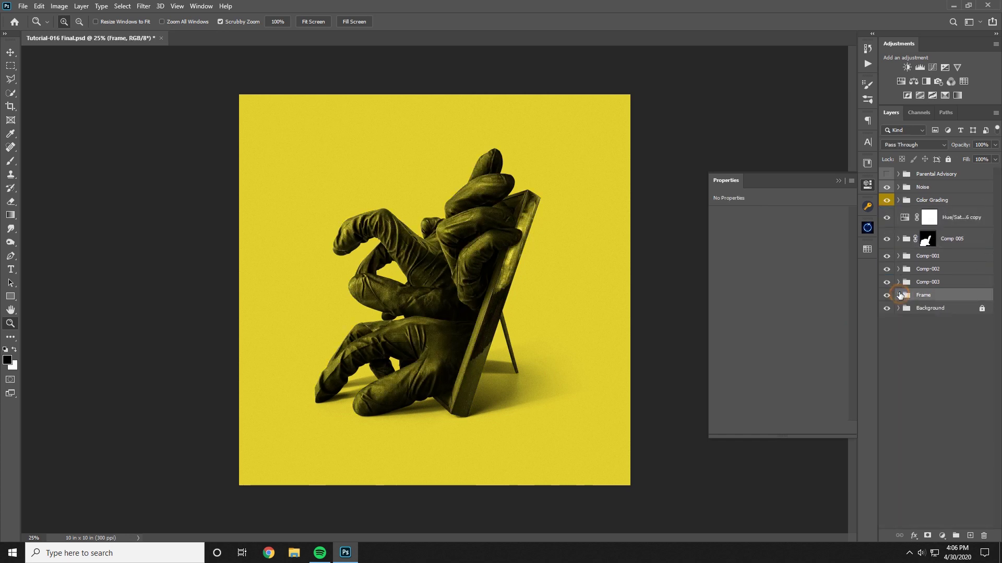
- Move the Hue/Saturation copy above the Curves in Comp 005's Shadows subgroup and clip it to the shadow
{"action": "left_click", "coordinate": [887, 239]}
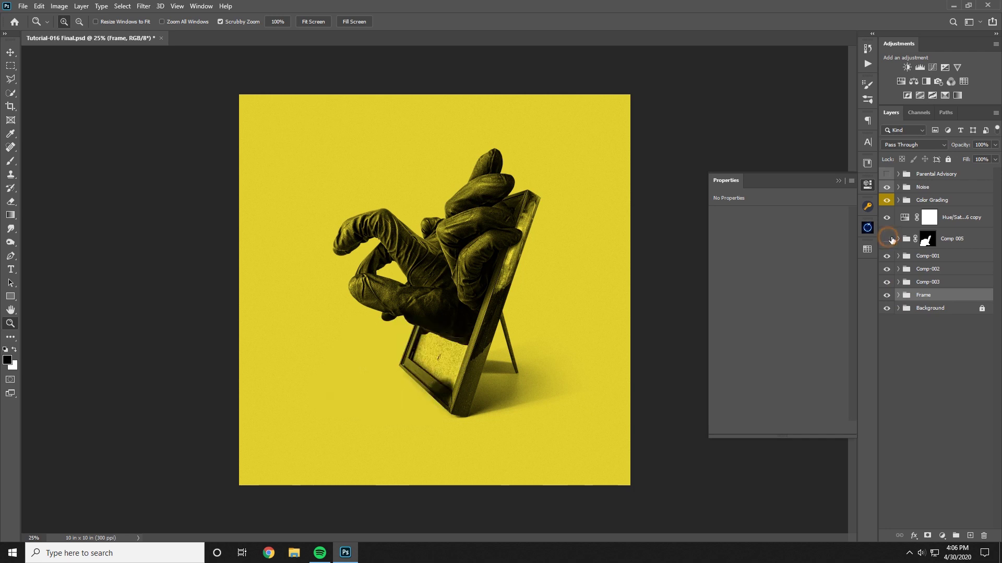
{"action": "left_click", "coordinate": [887, 239]}
{"action": "left_click", "coordinate": [898, 238]}
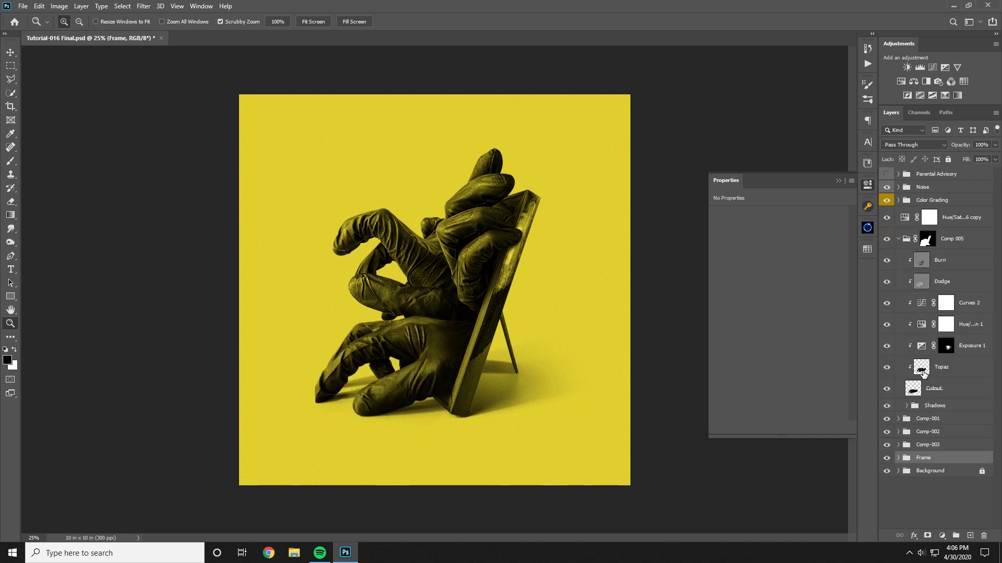
{"action": "left_click", "coordinate": [906, 405]}
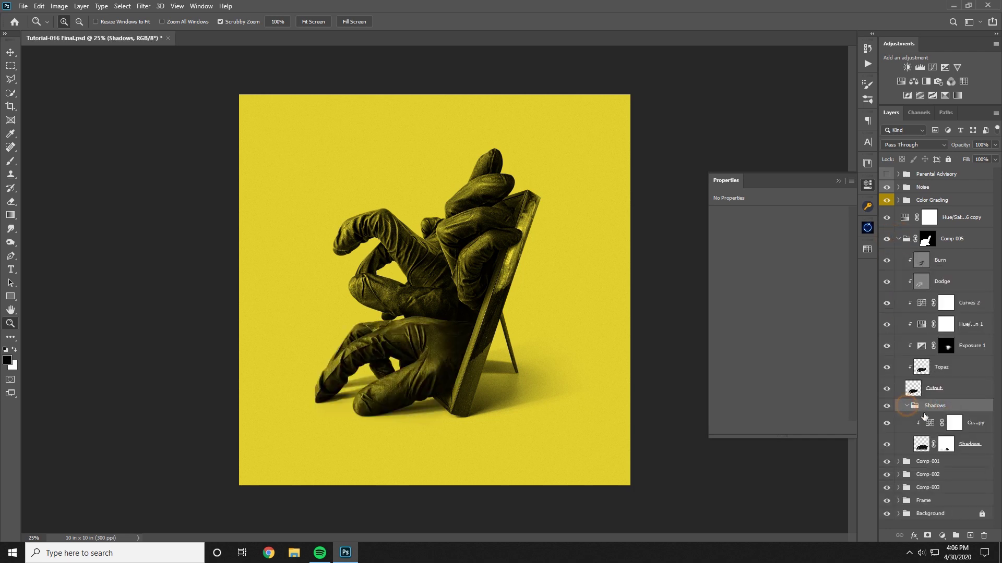
{"action": "left_click", "coordinate": [975, 423]}
{"action": "left_click_drag", "start_coordinate": [958, 221], "coordinate": [972, 403]}
{"action": "right_click", "coordinate": [972, 404]}
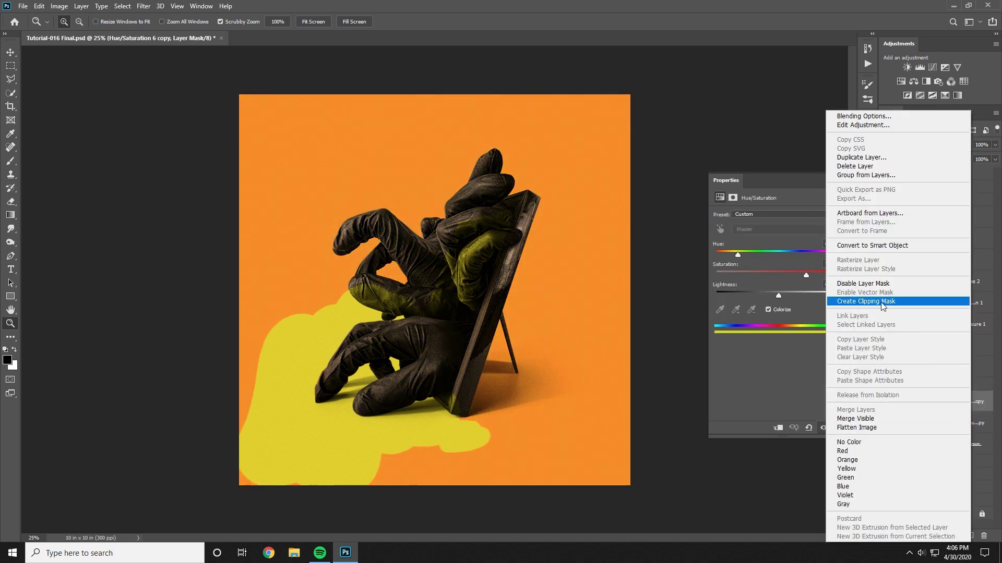
{"action": "left_click", "coordinate": [934, 300]}
- Compare the lower hand's shadow with the copied Hue/Saturation adjustment hidden and shown
{"action": "left_click", "coordinate": [886, 404]}
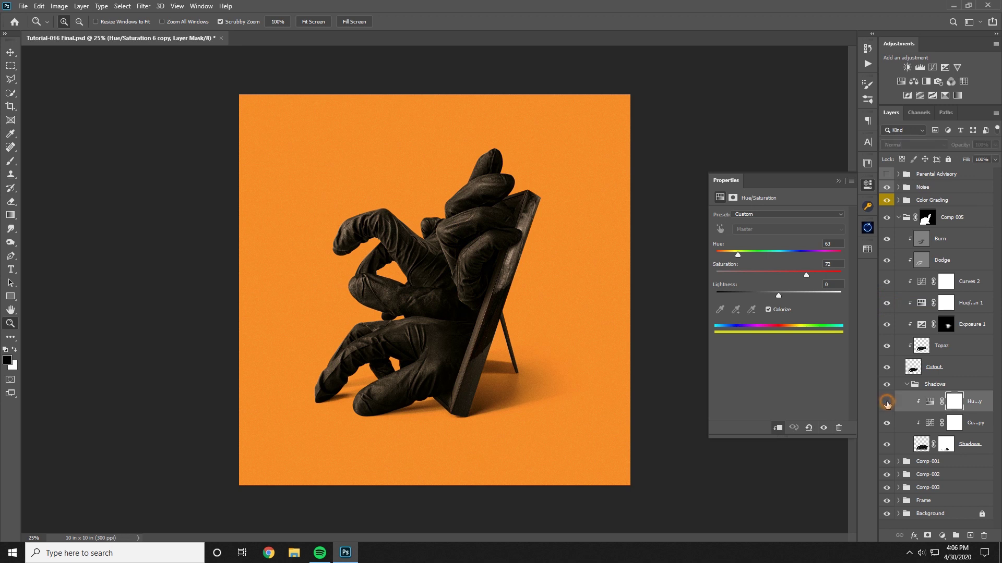
{"action": "left_click", "coordinate": [887, 404]}
{"action": "left_click", "coordinate": [887, 404]}
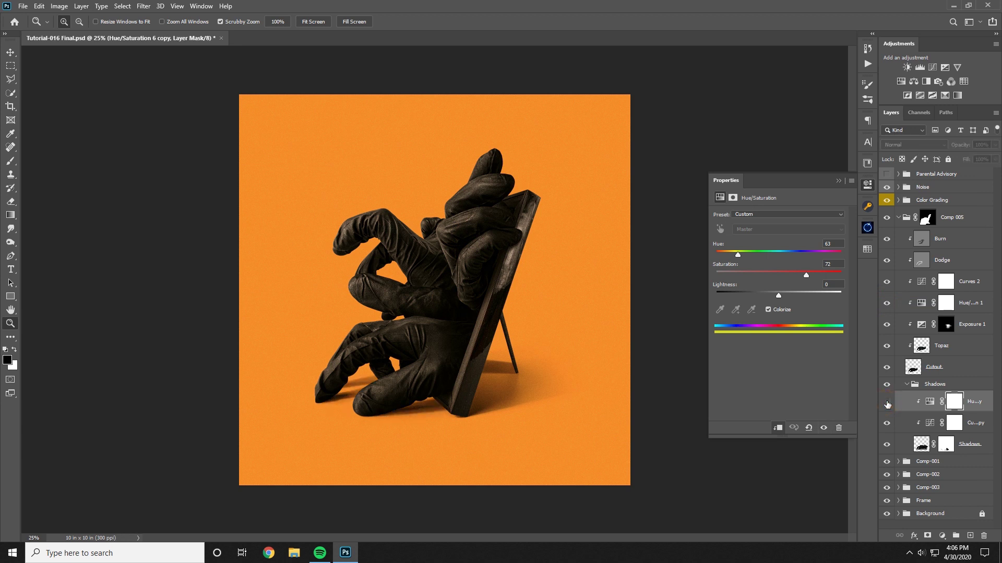
{"action": "left_click", "coordinate": [887, 404]}
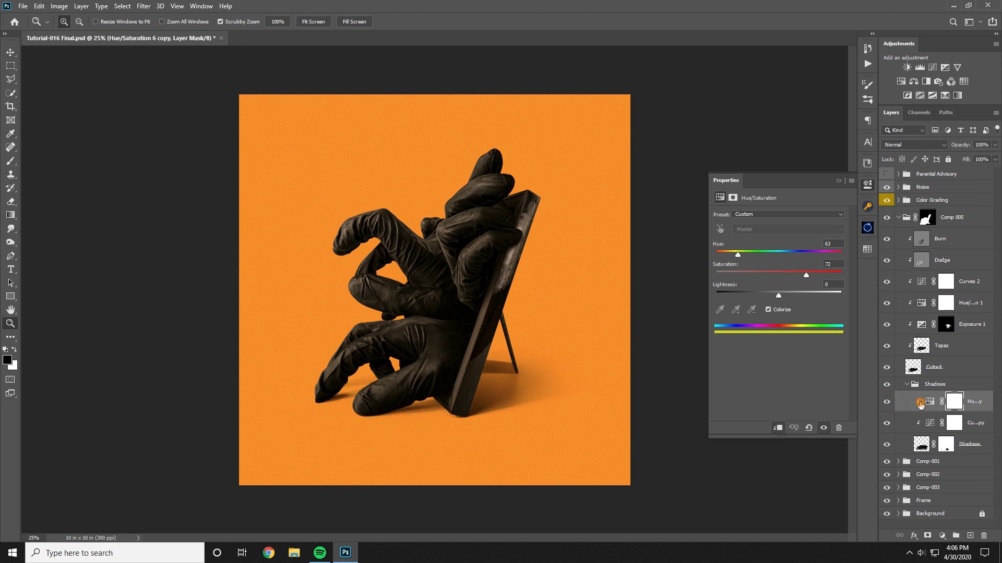
- Set the copied Hue/Saturation adjustment's saturation to 30 and check the lower hand's shadow with it hidden and shown
{"action": "left_click", "coordinate": [927, 403]}
{"action": "left_click_drag", "start_coordinate": [799, 274], "coordinate": [755, 280]}
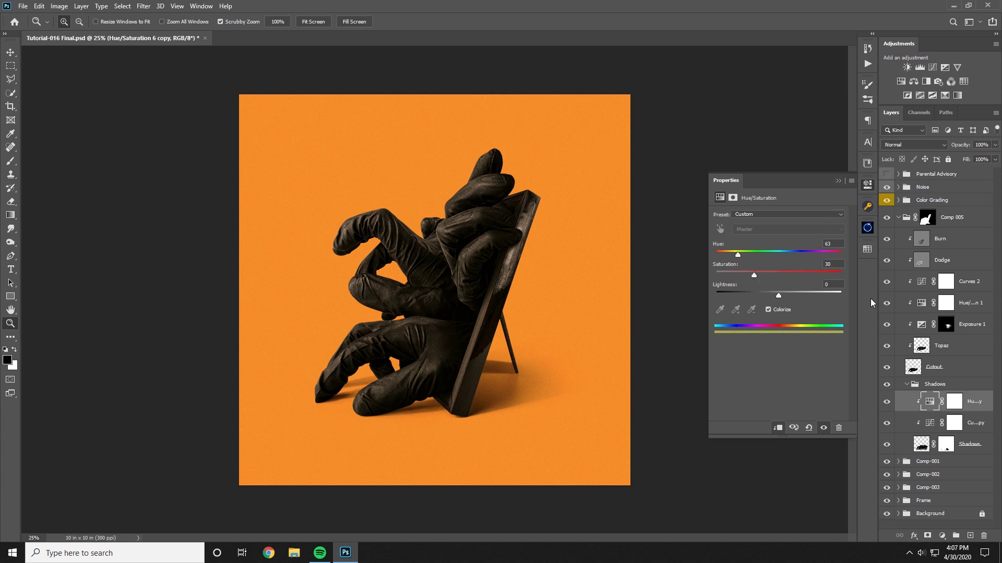
{"action": "left_click", "coordinate": [887, 402]}
{"action": "left_click", "coordinate": [887, 402]}
- Close the adjustment's properties and set the Hue/Saturation copy's opacity to 50%
{"action": "left_click", "coordinate": [837, 181]}
{"action": "left_click", "coordinate": [982, 145]}
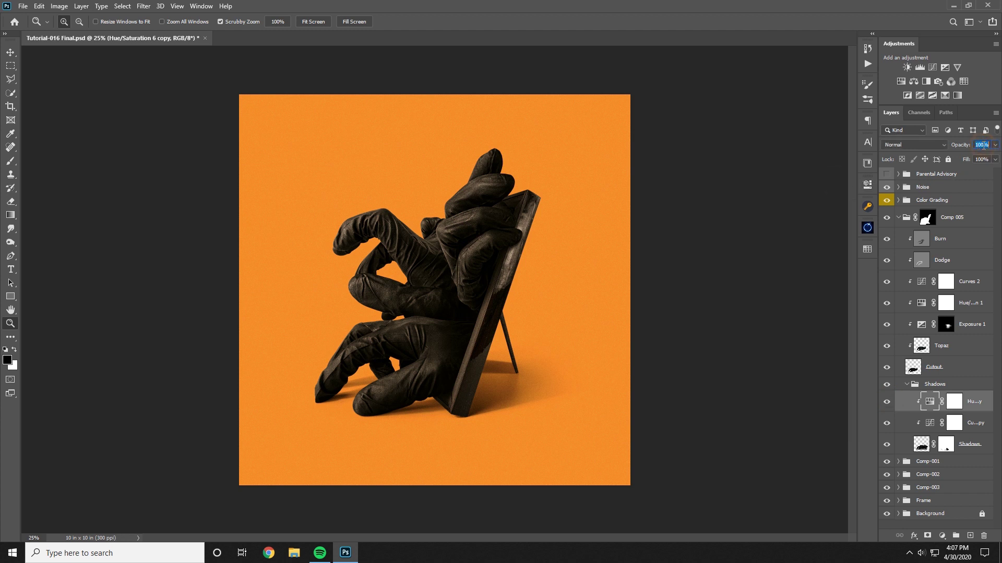
{"action": "type", "text": "50"}
- Compare the lower hand's shadow with the half-opacity Hue/Saturation hidden and shown, and collapse the Comp 005 group
{"action": "left_click", "coordinate": [893, 404]}
{"action": "left_click", "coordinate": [891, 403]}
{"action": "left_click", "coordinate": [892, 404]}
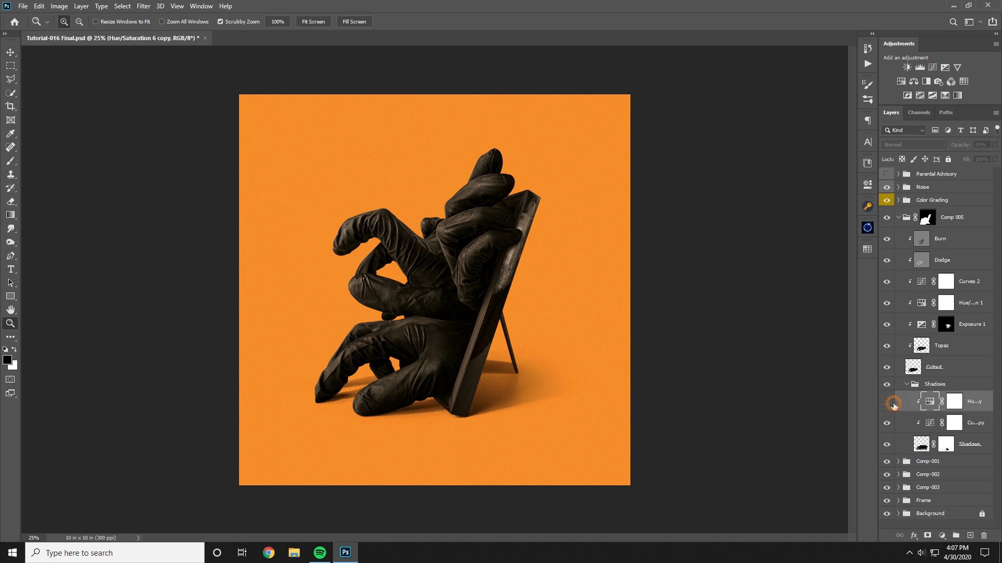
{"action": "left_click", "coordinate": [893, 404]}
{"action": "left_click", "coordinate": [910, 386]}
{"action": "left_click", "coordinate": [906, 384]}
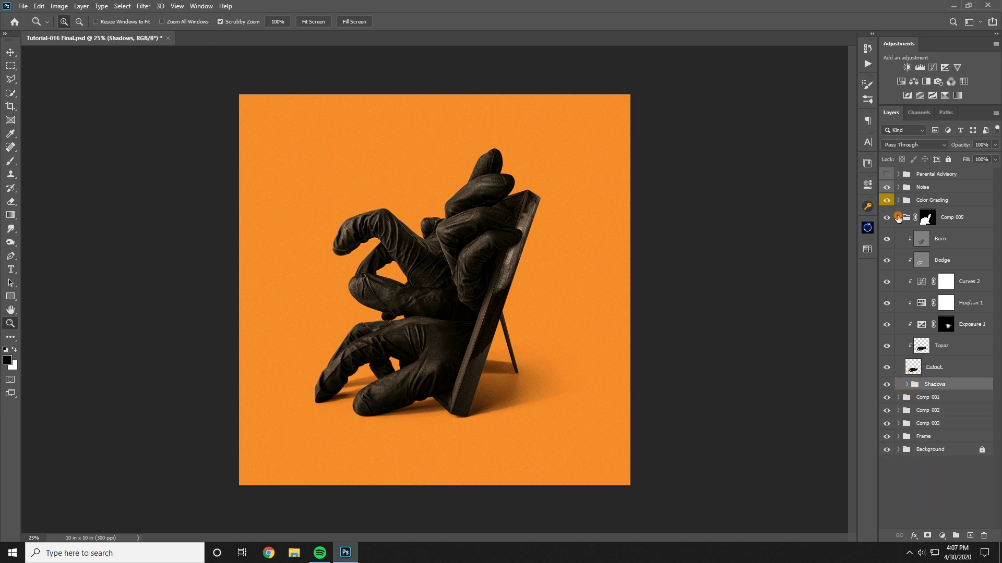
{"action": "left_click", "coordinate": [897, 218]}
- Hide the Noise group and save the document
{"action": "left_click", "coordinate": [885, 188]}
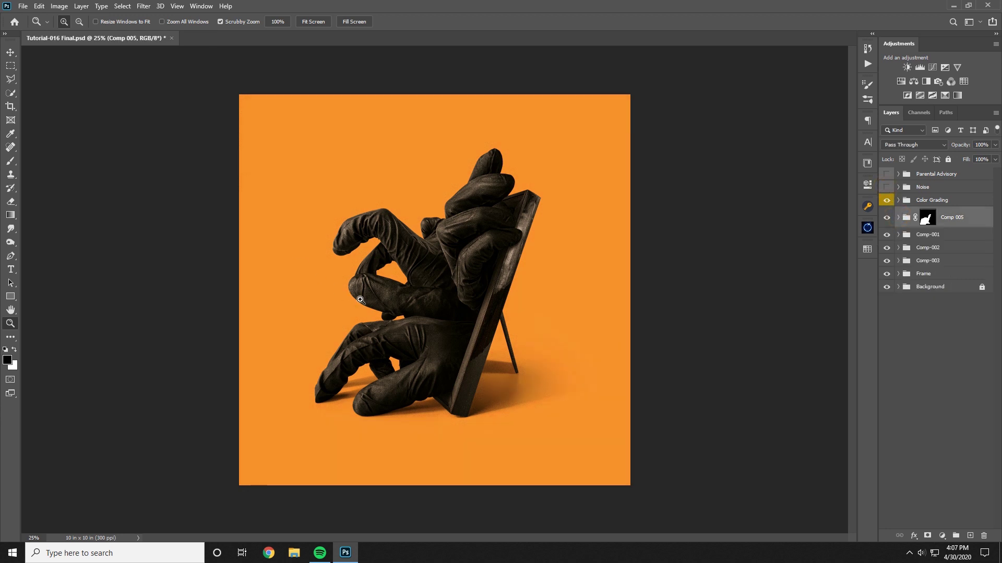
{"action": "left_click", "coordinate": [23, 6]}
{"action": "left_click", "coordinate": [38, 122]}
- Hide the Color Grading group and stamp all visible layers into a new layer above Comp 005
{"action": "left_click_drag", "start_coordinate": [514, 216], "coordinate": [572, 212]}
{"action": "left_click_drag", "start_coordinate": [483, 235], "coordinate": [677, 52]}
{"action": "left_click_drag", "start_coordinate": [632, 199], "coordinate": [569, 207]}
{"action": "left_click", "coordinate": [946, 201]}
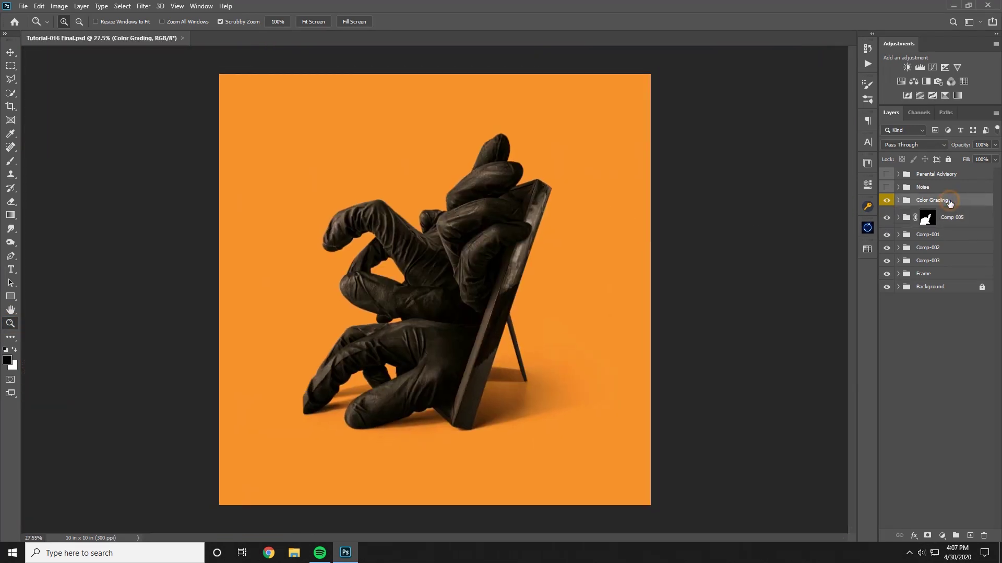
{"action": "left_click", "coordinate": [885, 202]}
{"action": "left_click", "coordinate": [979, 217]}
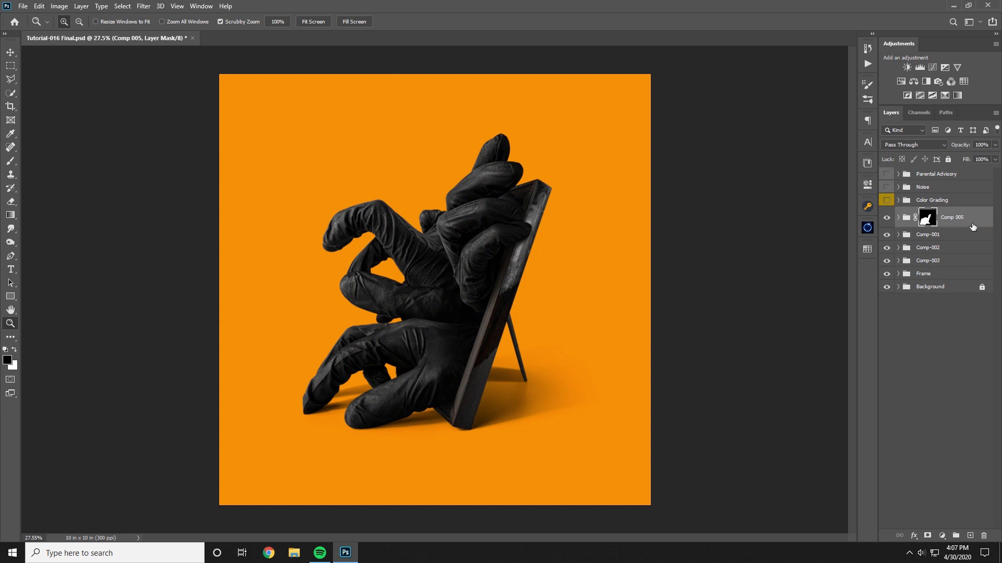
{"action": "key", "text": "ctrl+shift+alt+e"}
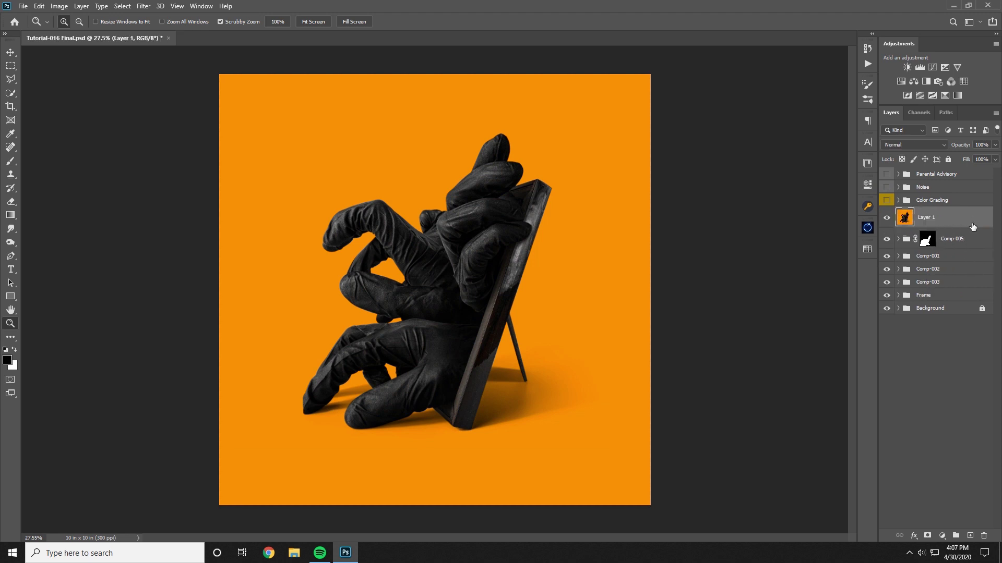
- Rename the stamped layer as Details and set its blend mode to Vivid Light
{"action": "left_click", "coordinate": [887, 218]}
{"action": "left_click", "coordinate": [888, 218]}
{"action": "double_click", "coordinate": [928, 216]}
{"action": "key", "text": "Return"}
{"action": "left_click", "coordinate": [925, 145]}
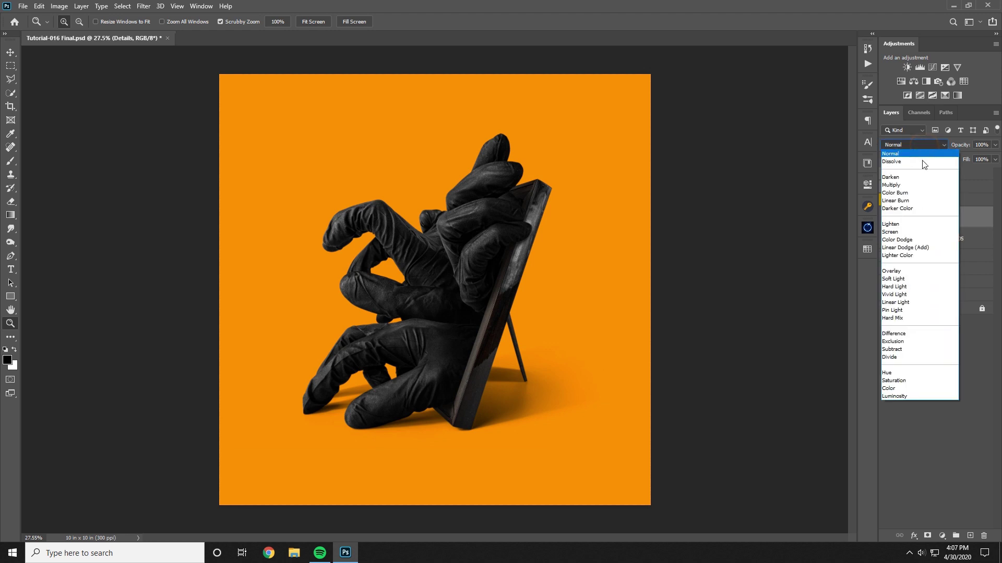
{"action": "left_click", "coordinate": [894, 294]}
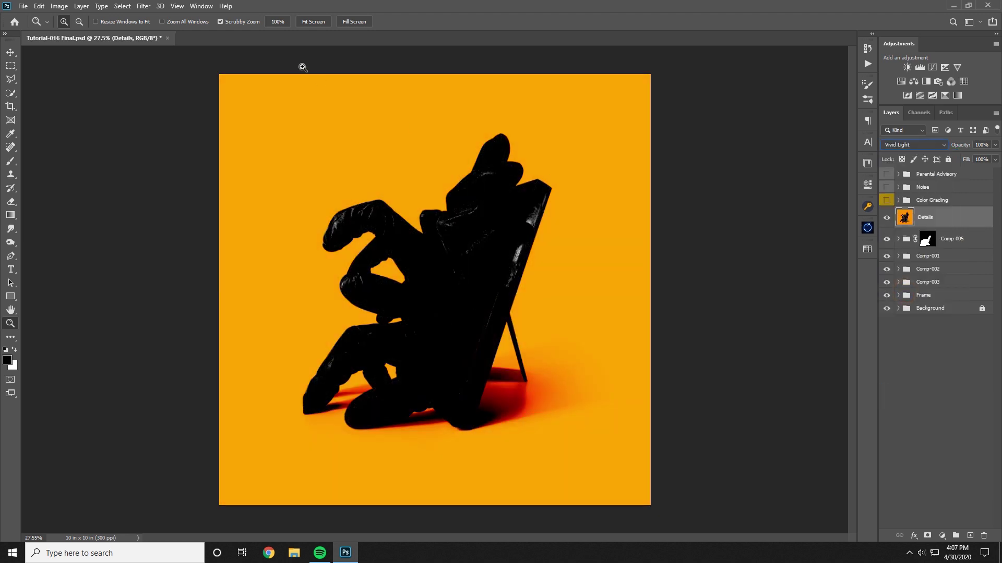
- Apply a High Pass filter with a 2.0 pixel radius to the Details layer
{"action": "left_click", "coordinate": [140, 5]}
{"action": "mouse_move", "coordinate": [216, 213]}
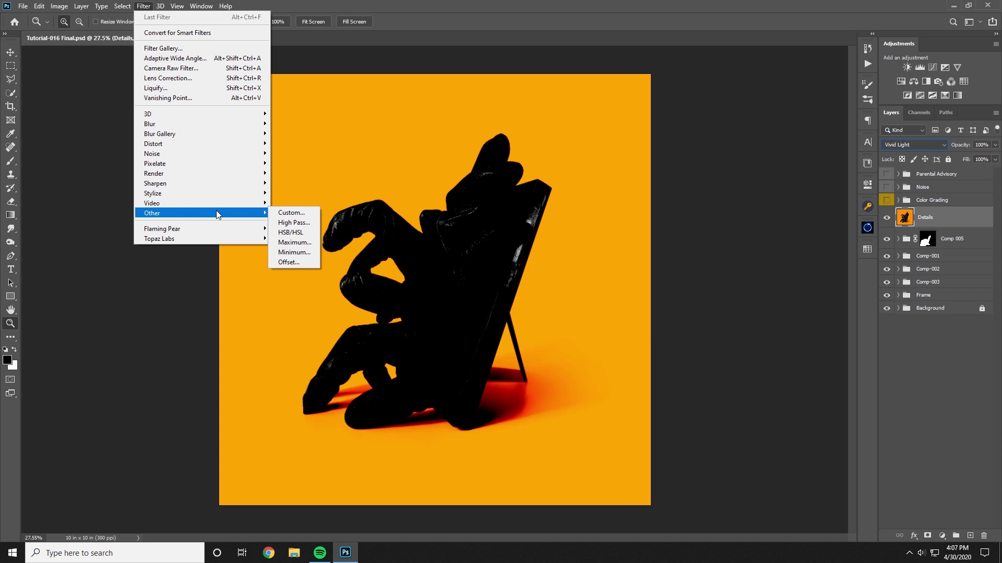
{"action": "left_click", "coordinate": [293, 222]}
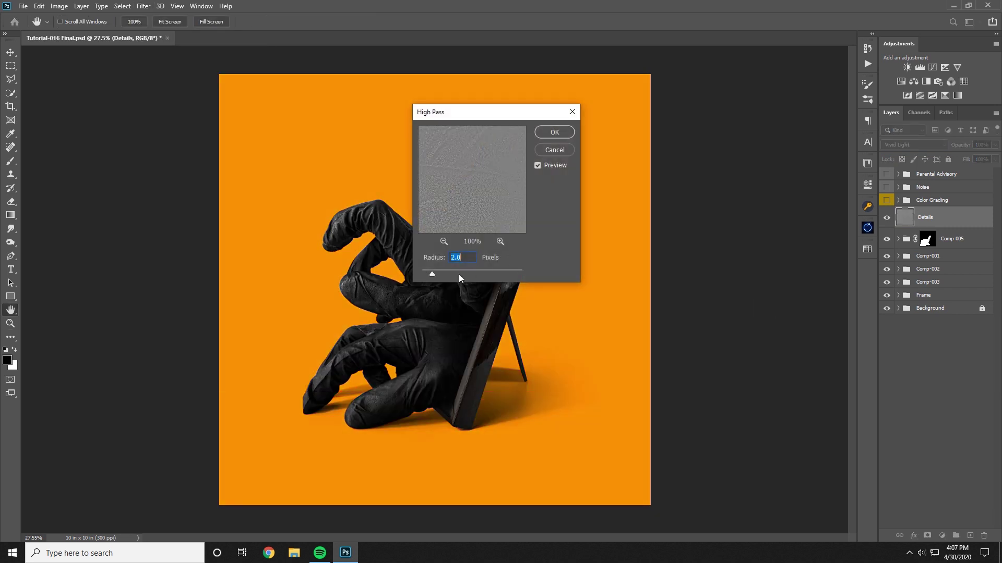
{"action": "left_click", "coordinate": [565, 133]}
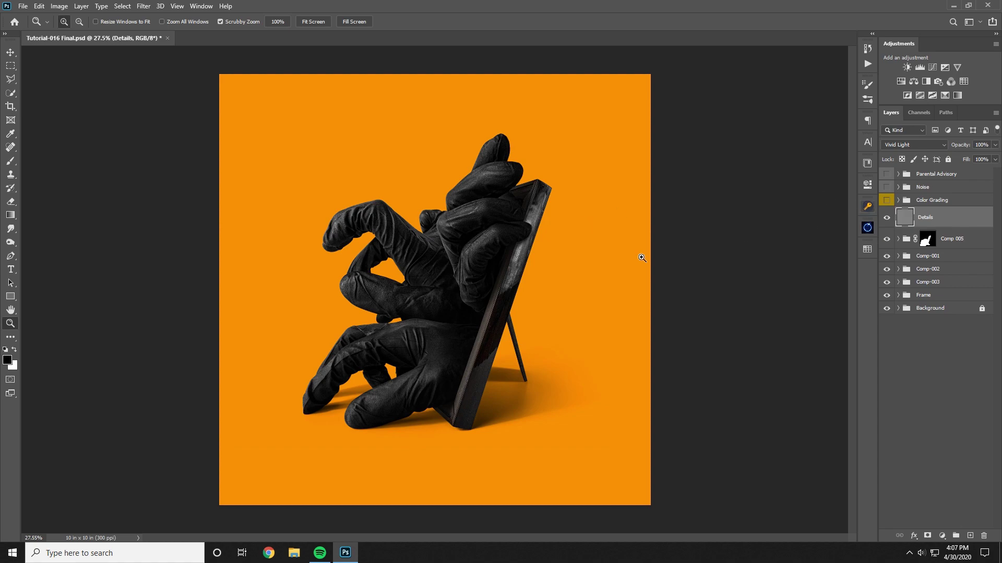
- Examine the glove texture up close with the Details layer hidden and shown
{"action": "left_click_drag", "start_coordinate": [493, 227], "coordinate": [675, 268]}
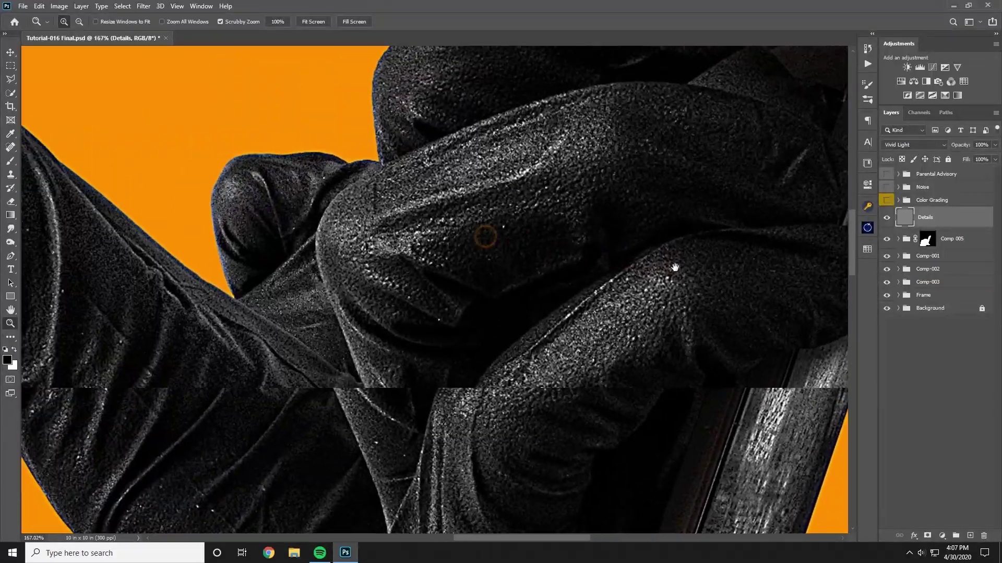
{"action": "left_click_drag", "start_coordinate": [496, 253], "coordinate": [555, 258]}
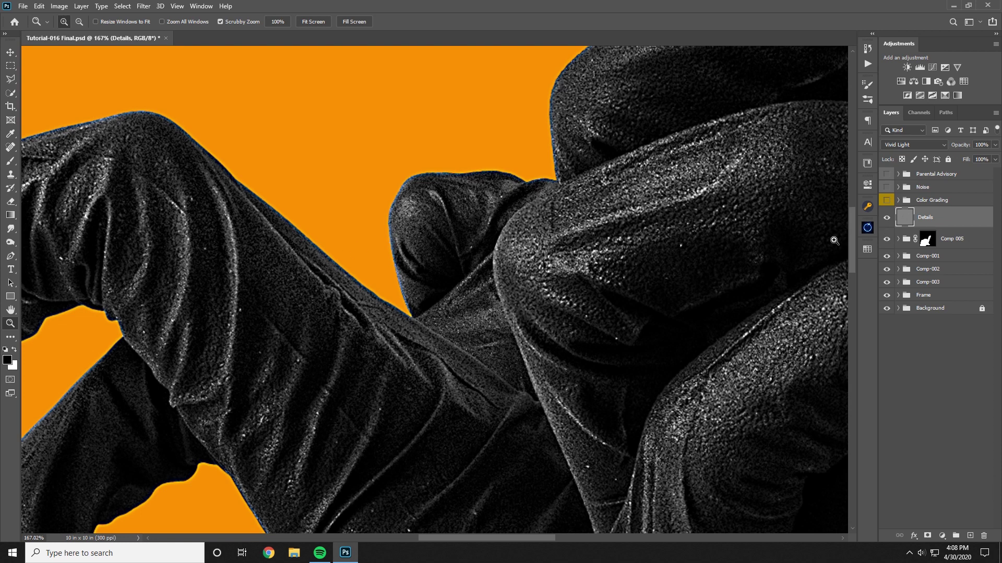
{"action": "left_click", "coordinate": [888, 216]}
{"action": "left_click", "coordinate": [888, 217]}
{"action": "left_click", "coordinate": [888, 217]}
{"action": "left_click", "coordinate": [888, 216]}
- Show the Color Grading, Noise and Parental Advisory groups over the whole composite
{"action": "scroll", "coordinate": [580, 262], "scroll_direction": "down", "scroll_amount": 8}
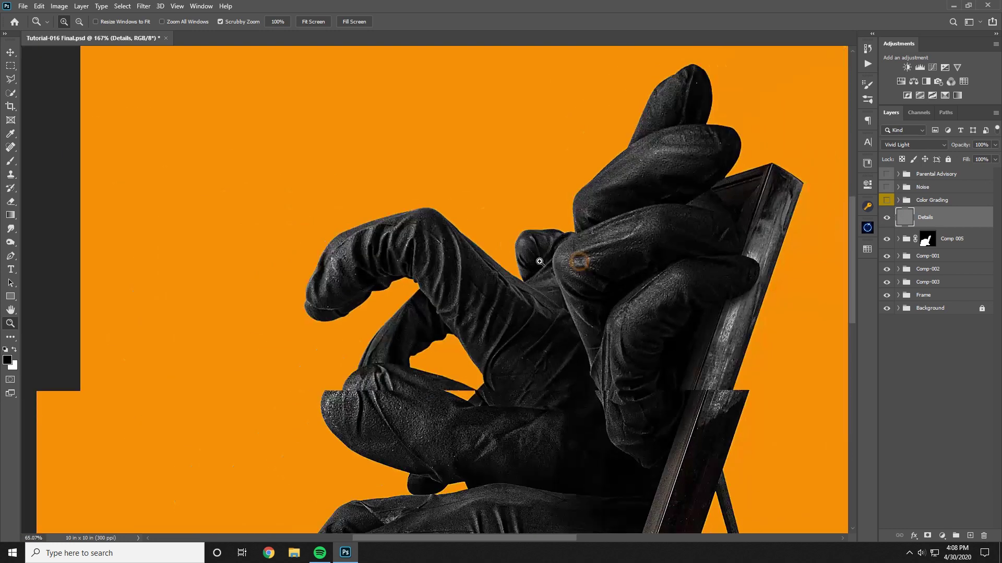
{"action": "left_click", "coordinate": [886, 202]}
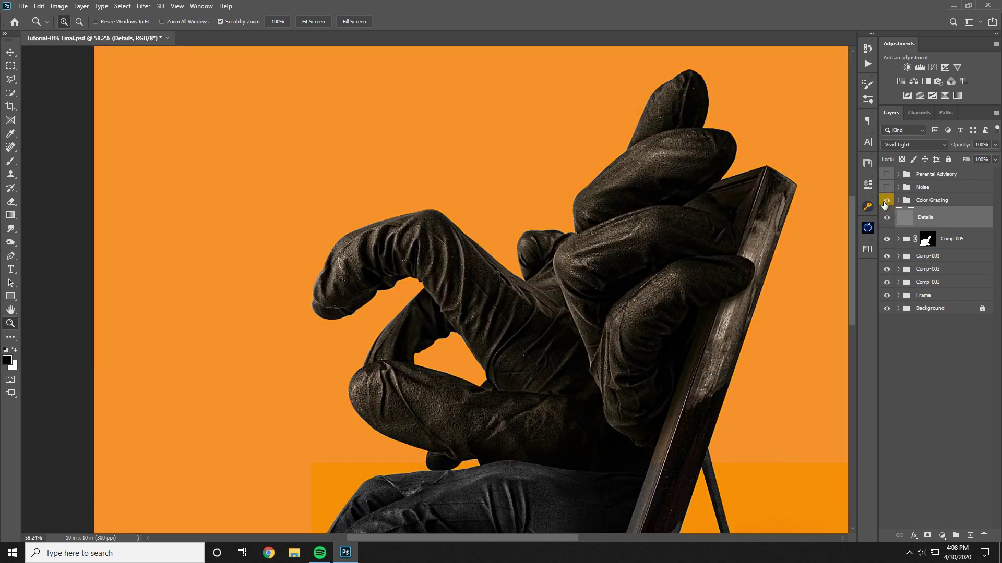
{"action": "left_click", "coordinate": [886, 189]}
{"action": "left_click", "coordinate": [886, 174]}
{"action": "left_click_drag", "start_coordinate": [695, 258], "coordinate": [388, 326]}
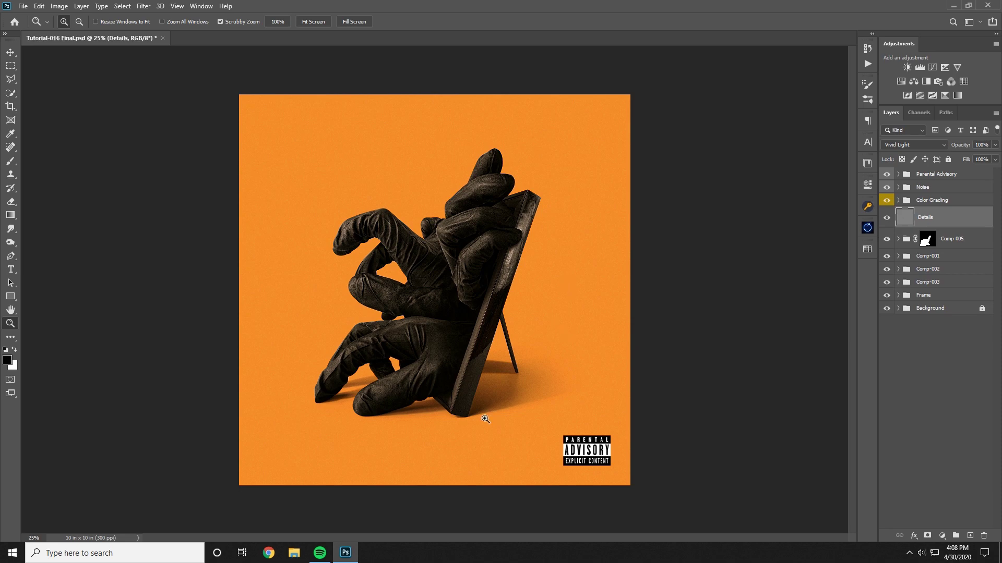
{"action": "left_click_drag", "start_coordinate": [446, 423], "coordinate": [569, 395]}
{"action": "left_click_drag", "start_coordinate": [684, 360], "coordinate": [527, 373]}
{"action": "left_click", "coordinate": [606, 558]}
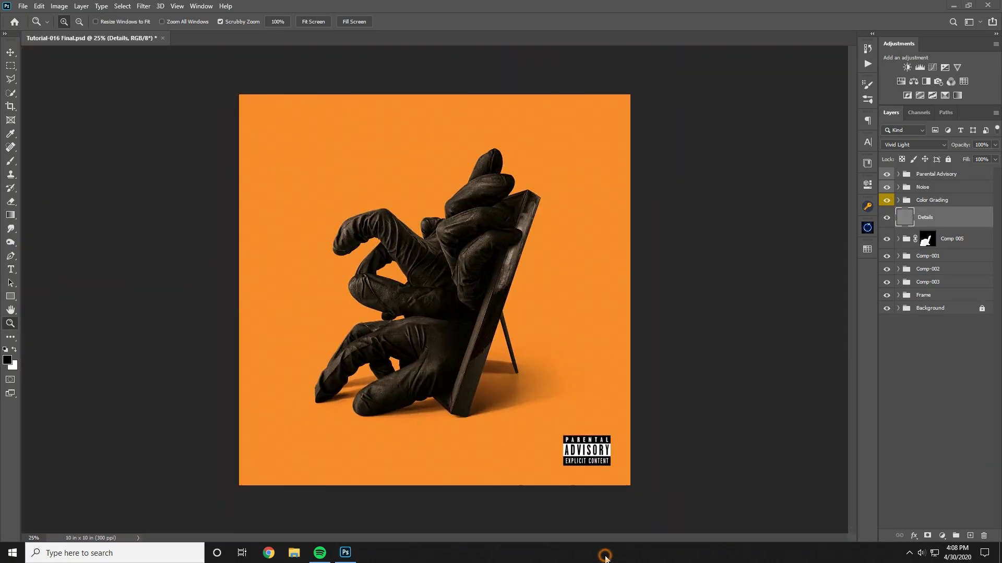